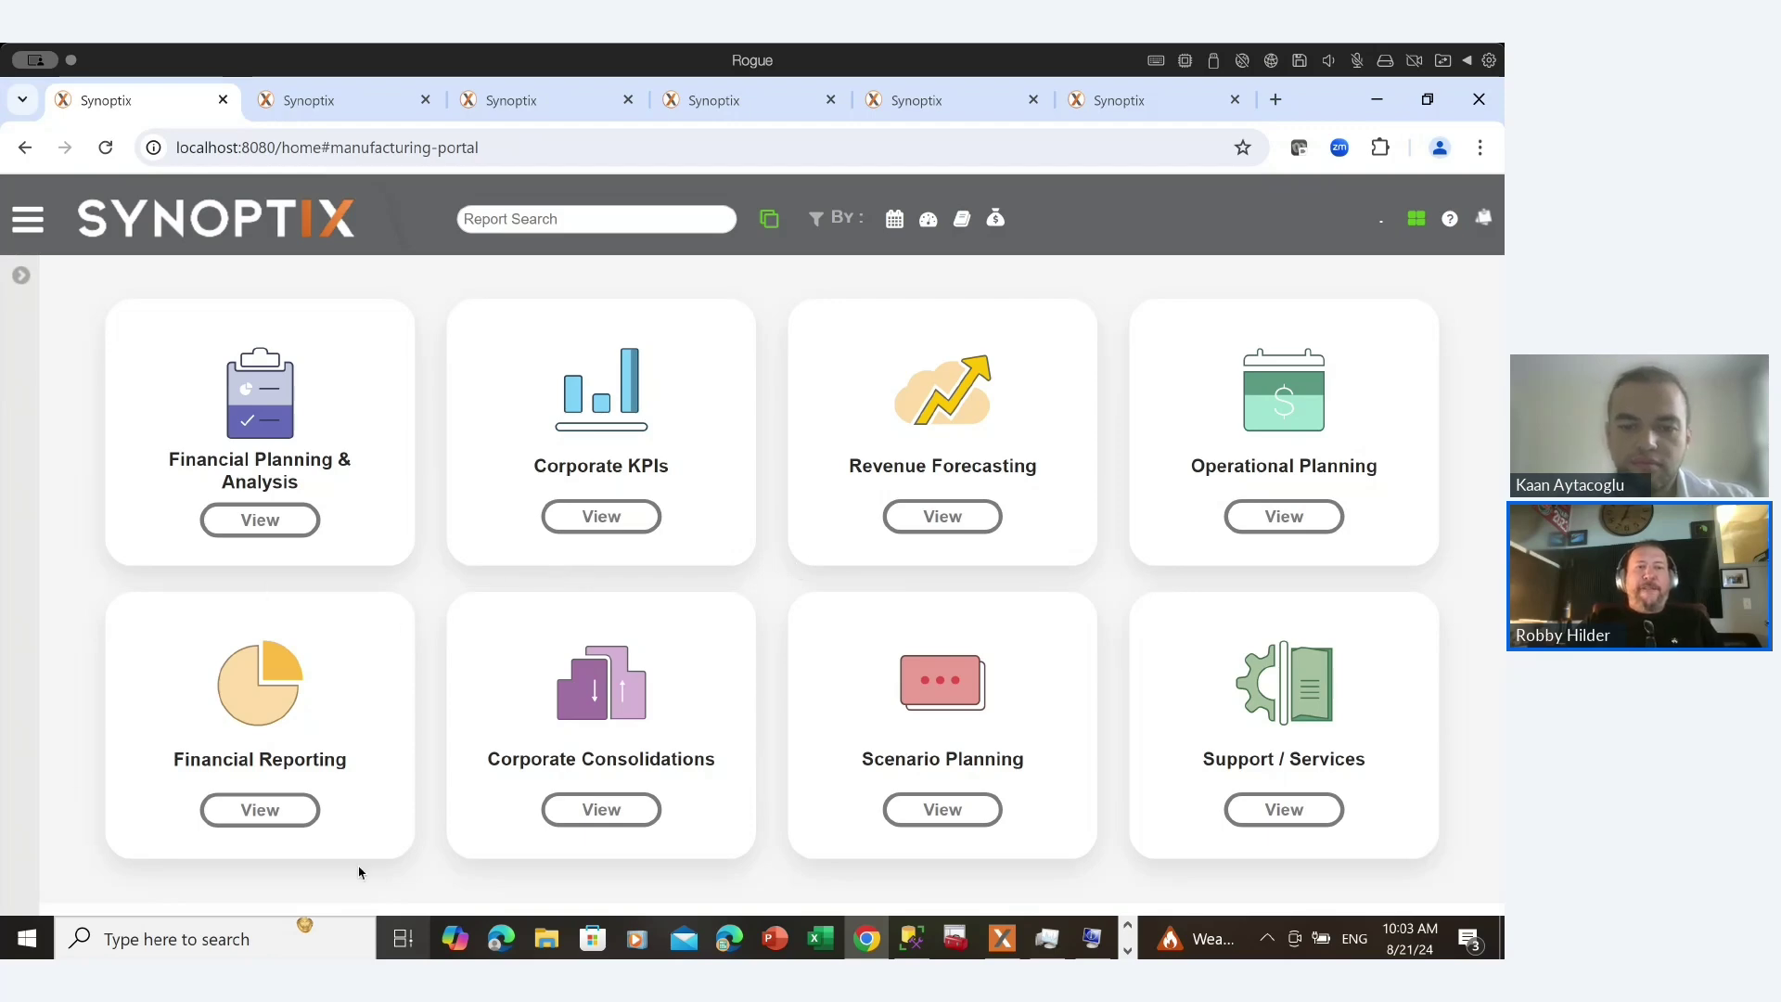
Review the Income Statement A (v3) report from the sales section through to net profit/loss.
left_click(334, 102)
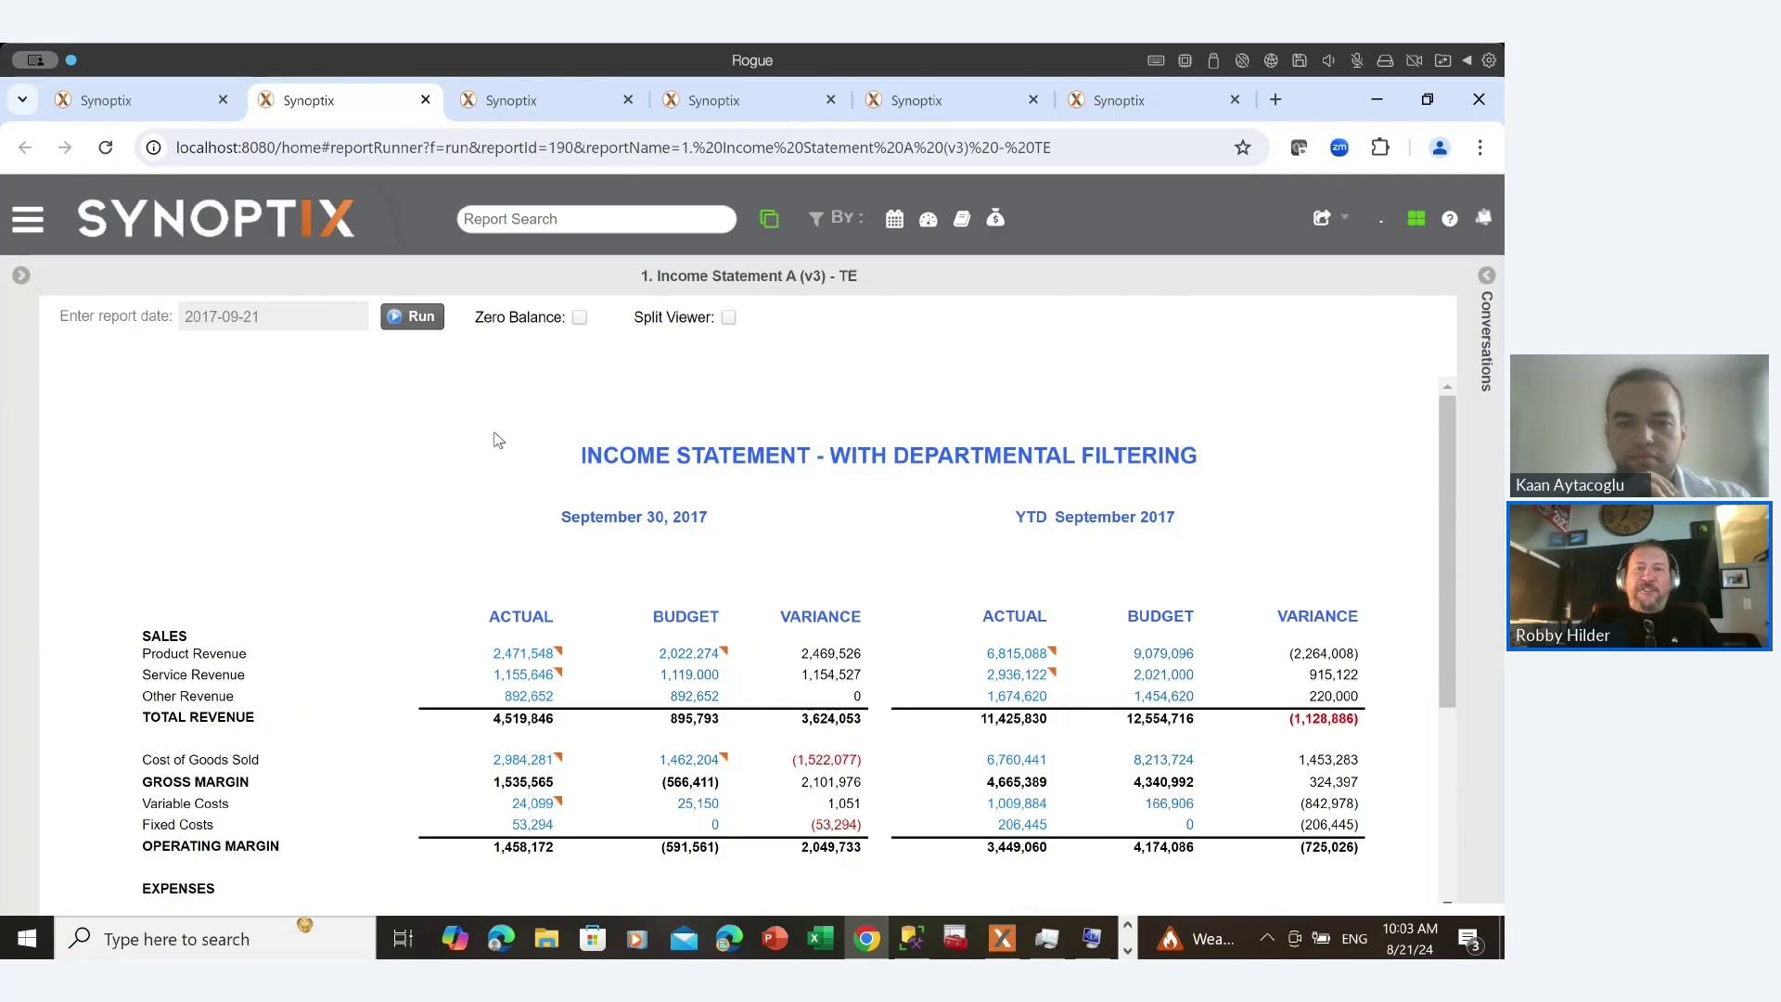
scroll(498, 439, "down", 1)
scroll(498, 440, "down", 2)
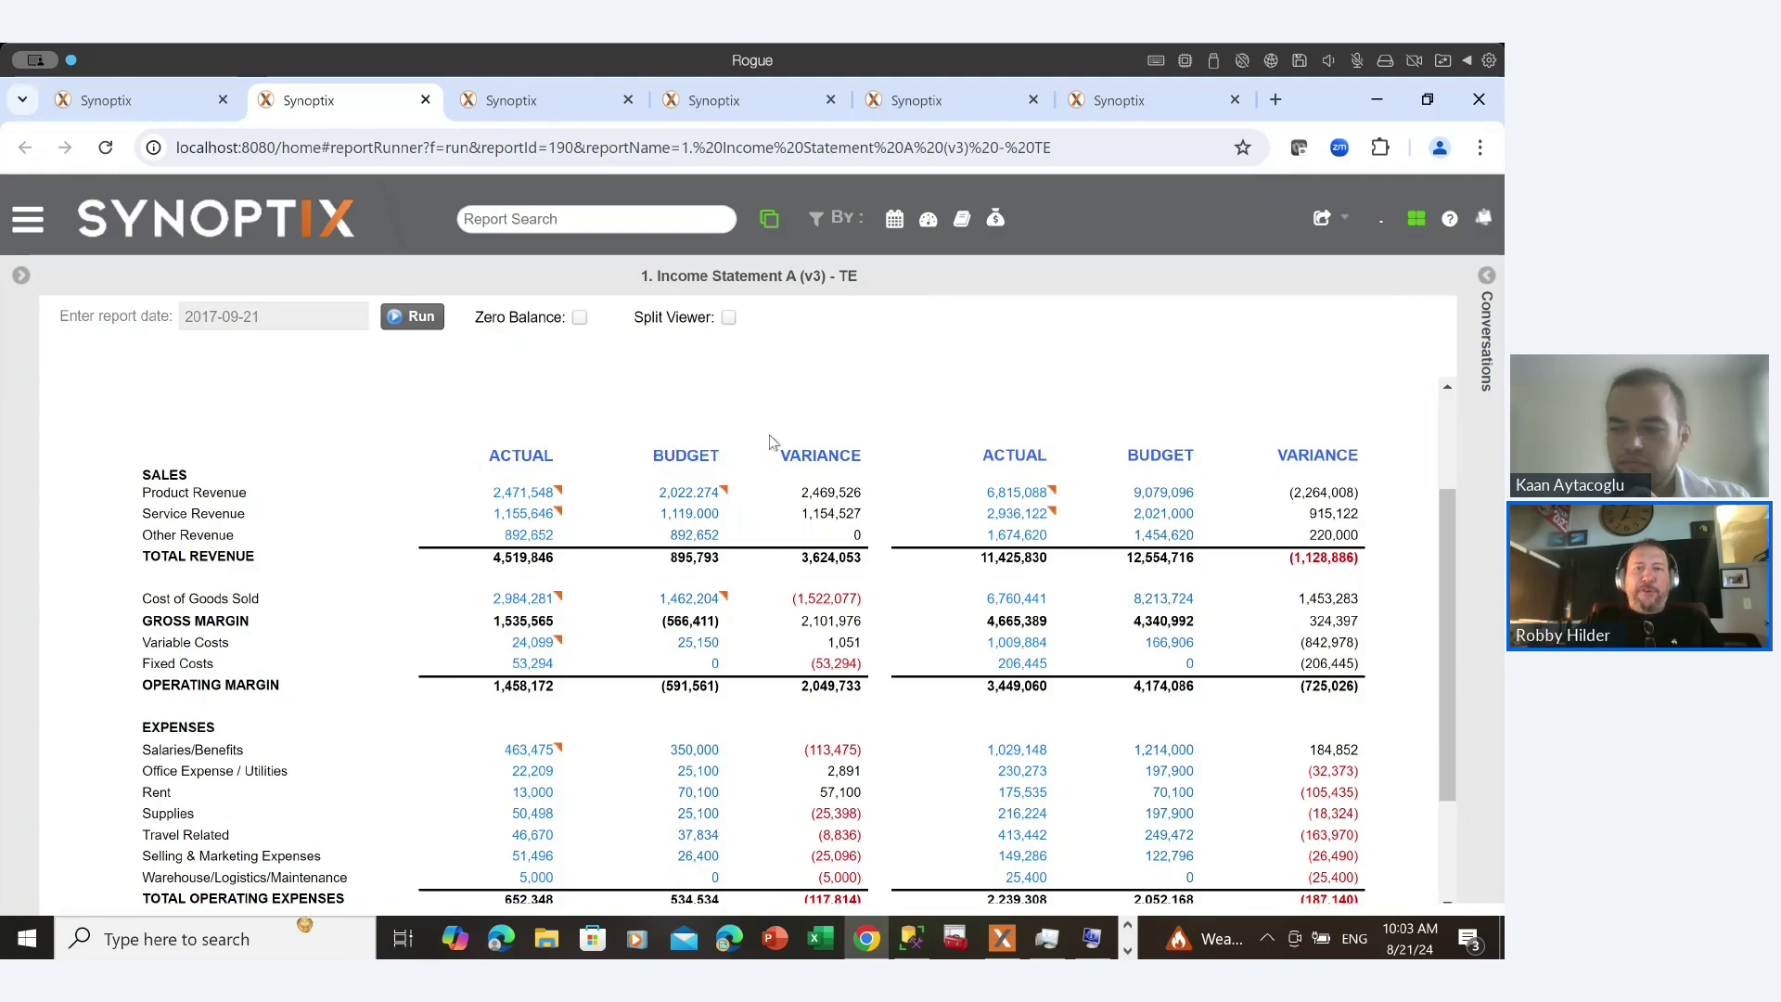
scroll(702, 439, "up", 1)
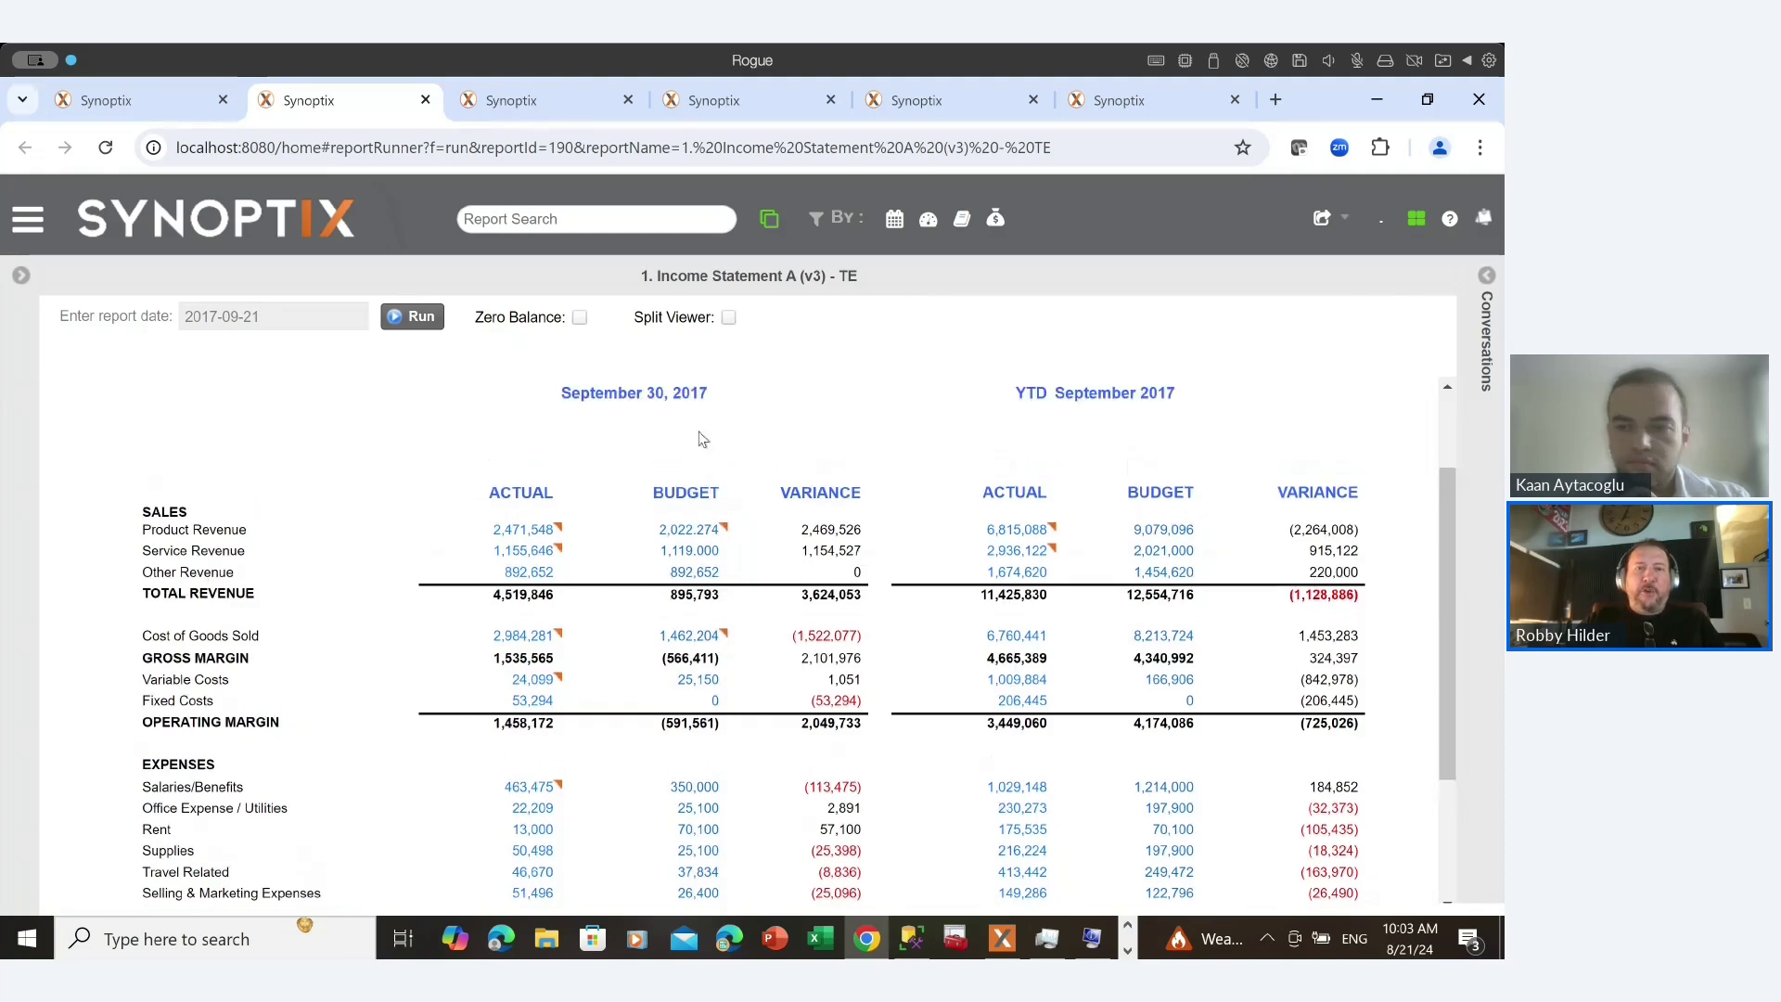
scroll(702, 439, "down", 1)
scroll(702, 439, "down", 2)
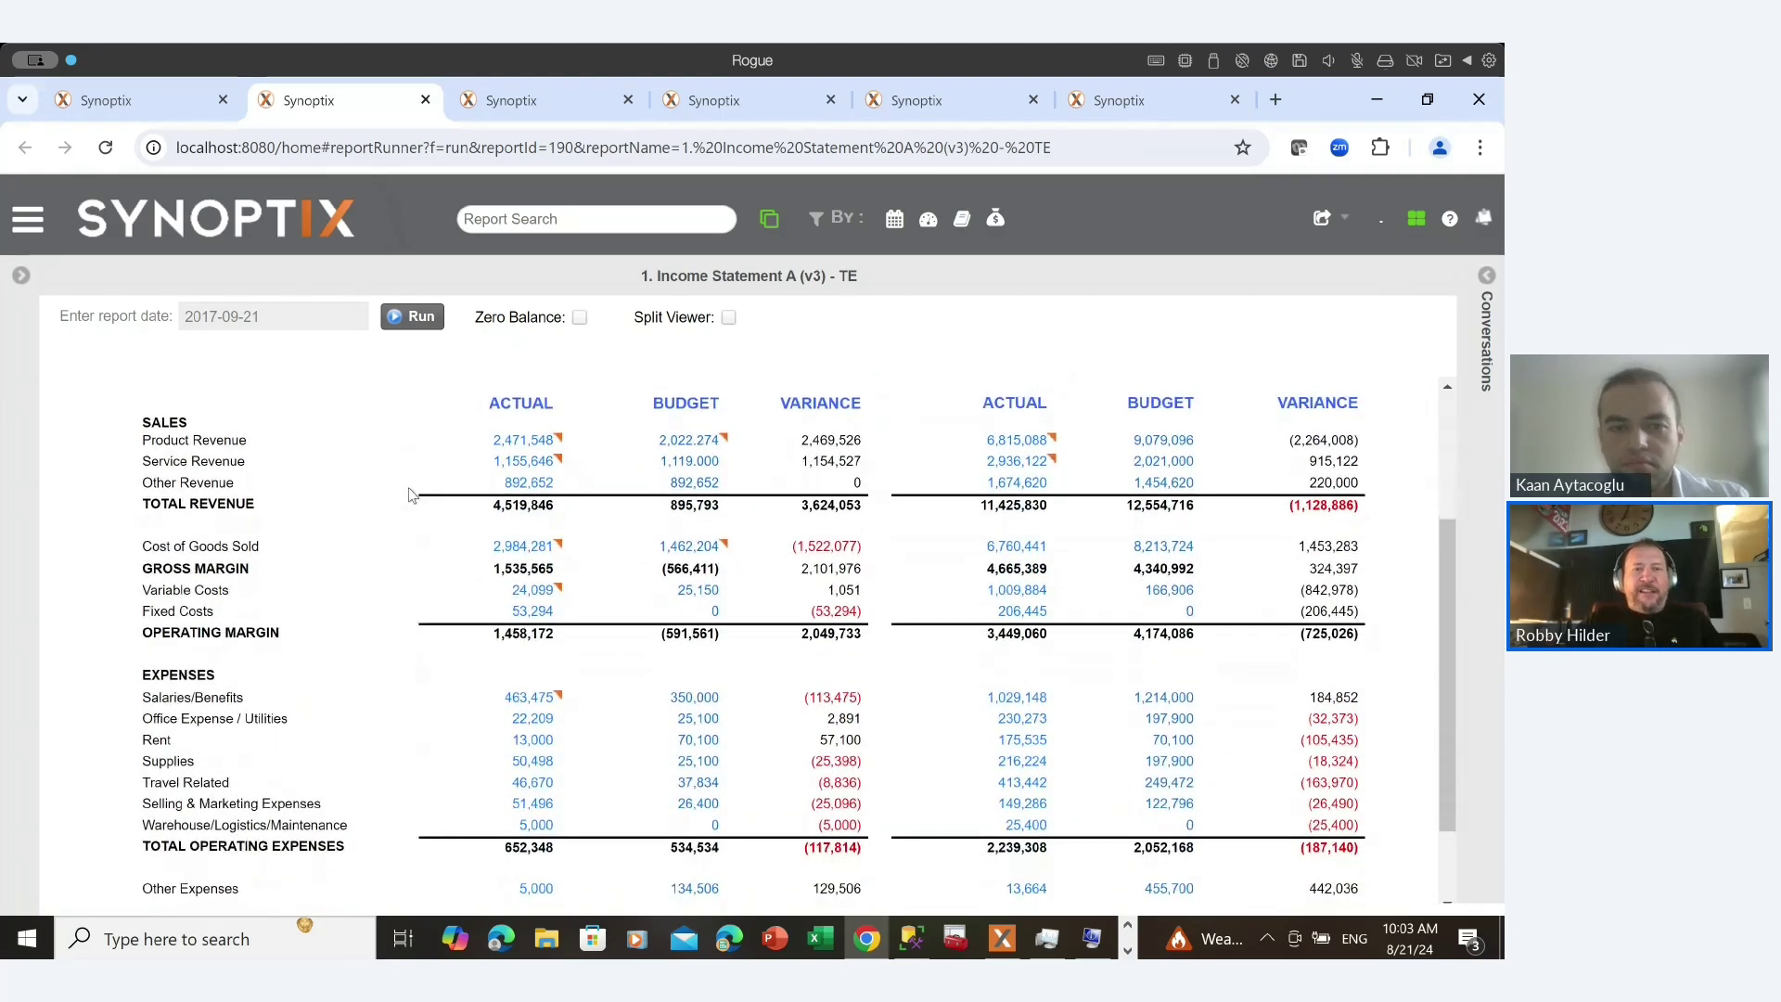
scroll(412, 494, "down", 1)
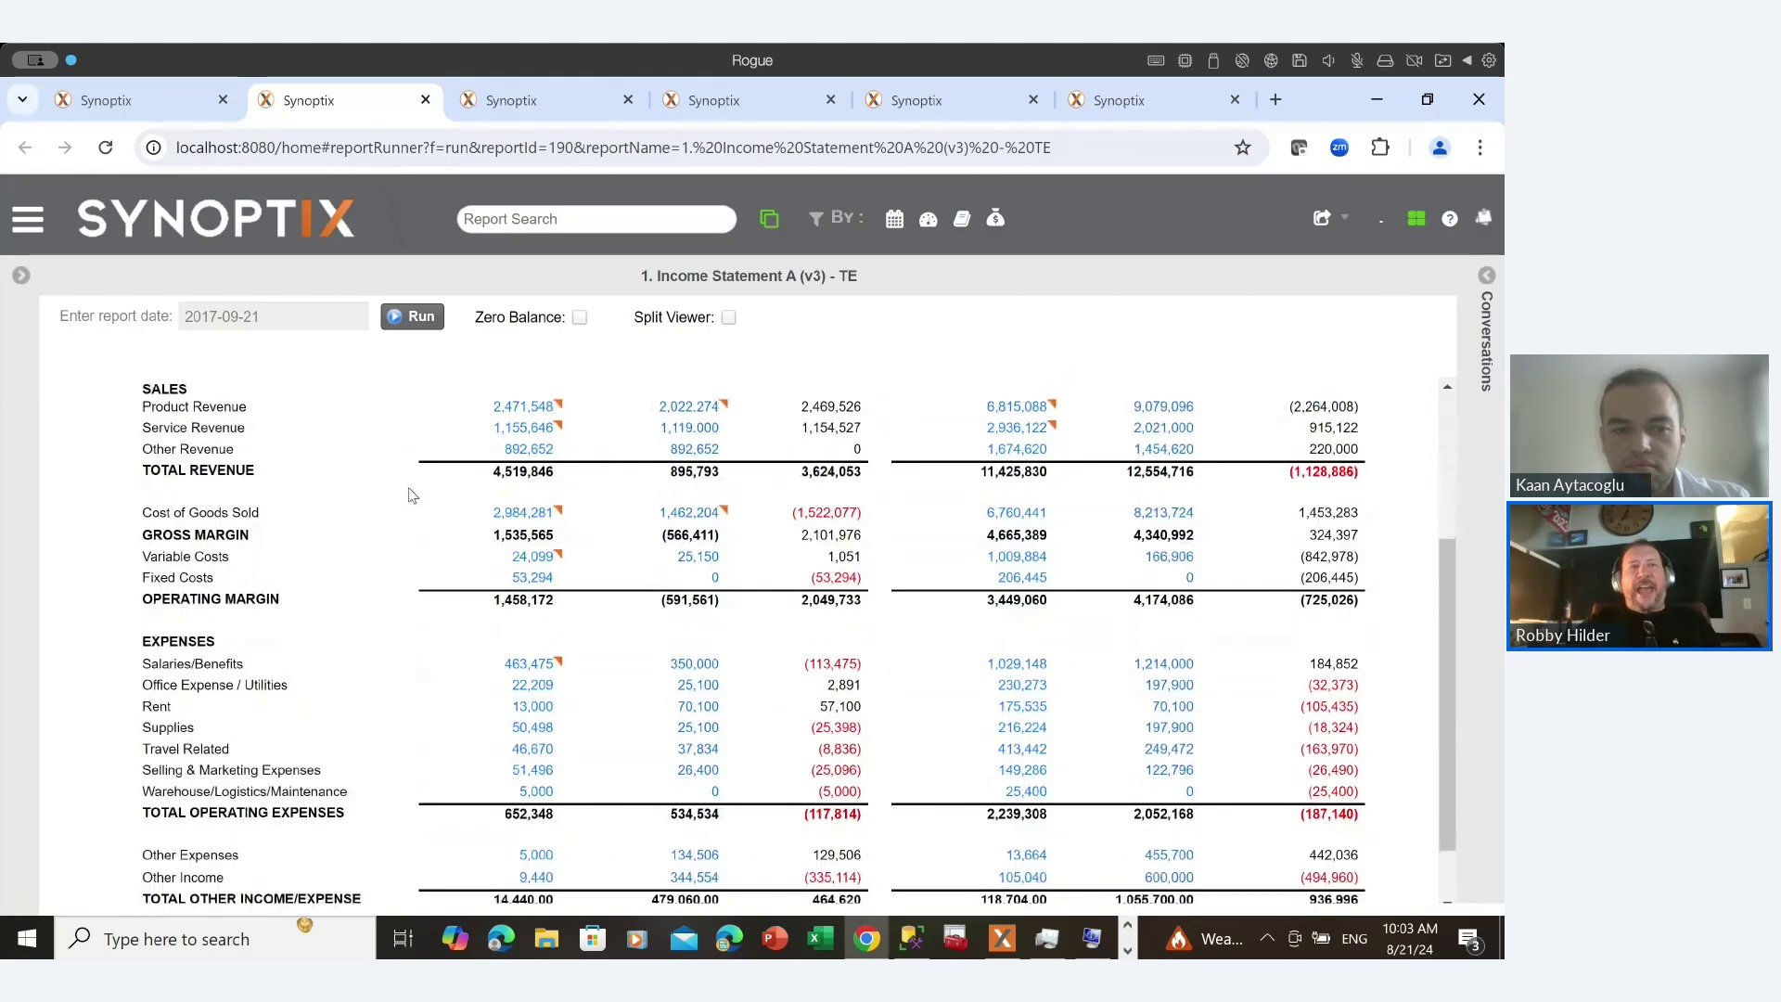
scroll(412, 496, "down", 1)
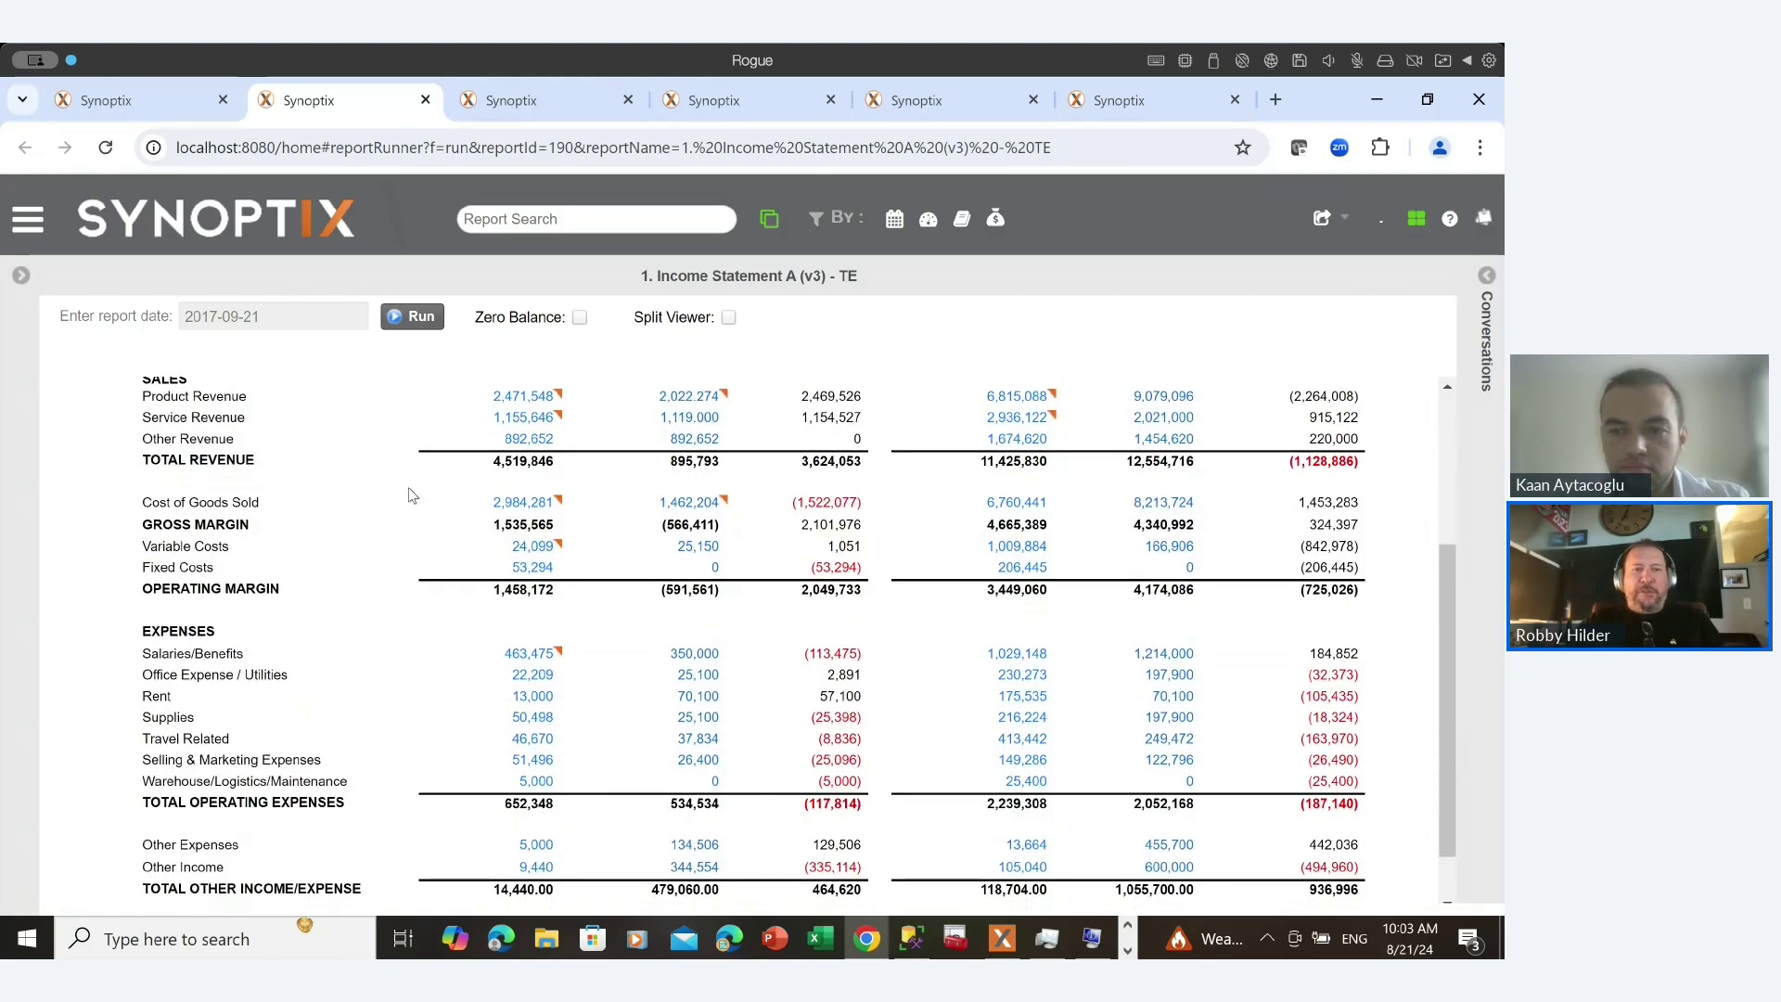
scroll(411, 495, "down", 3)
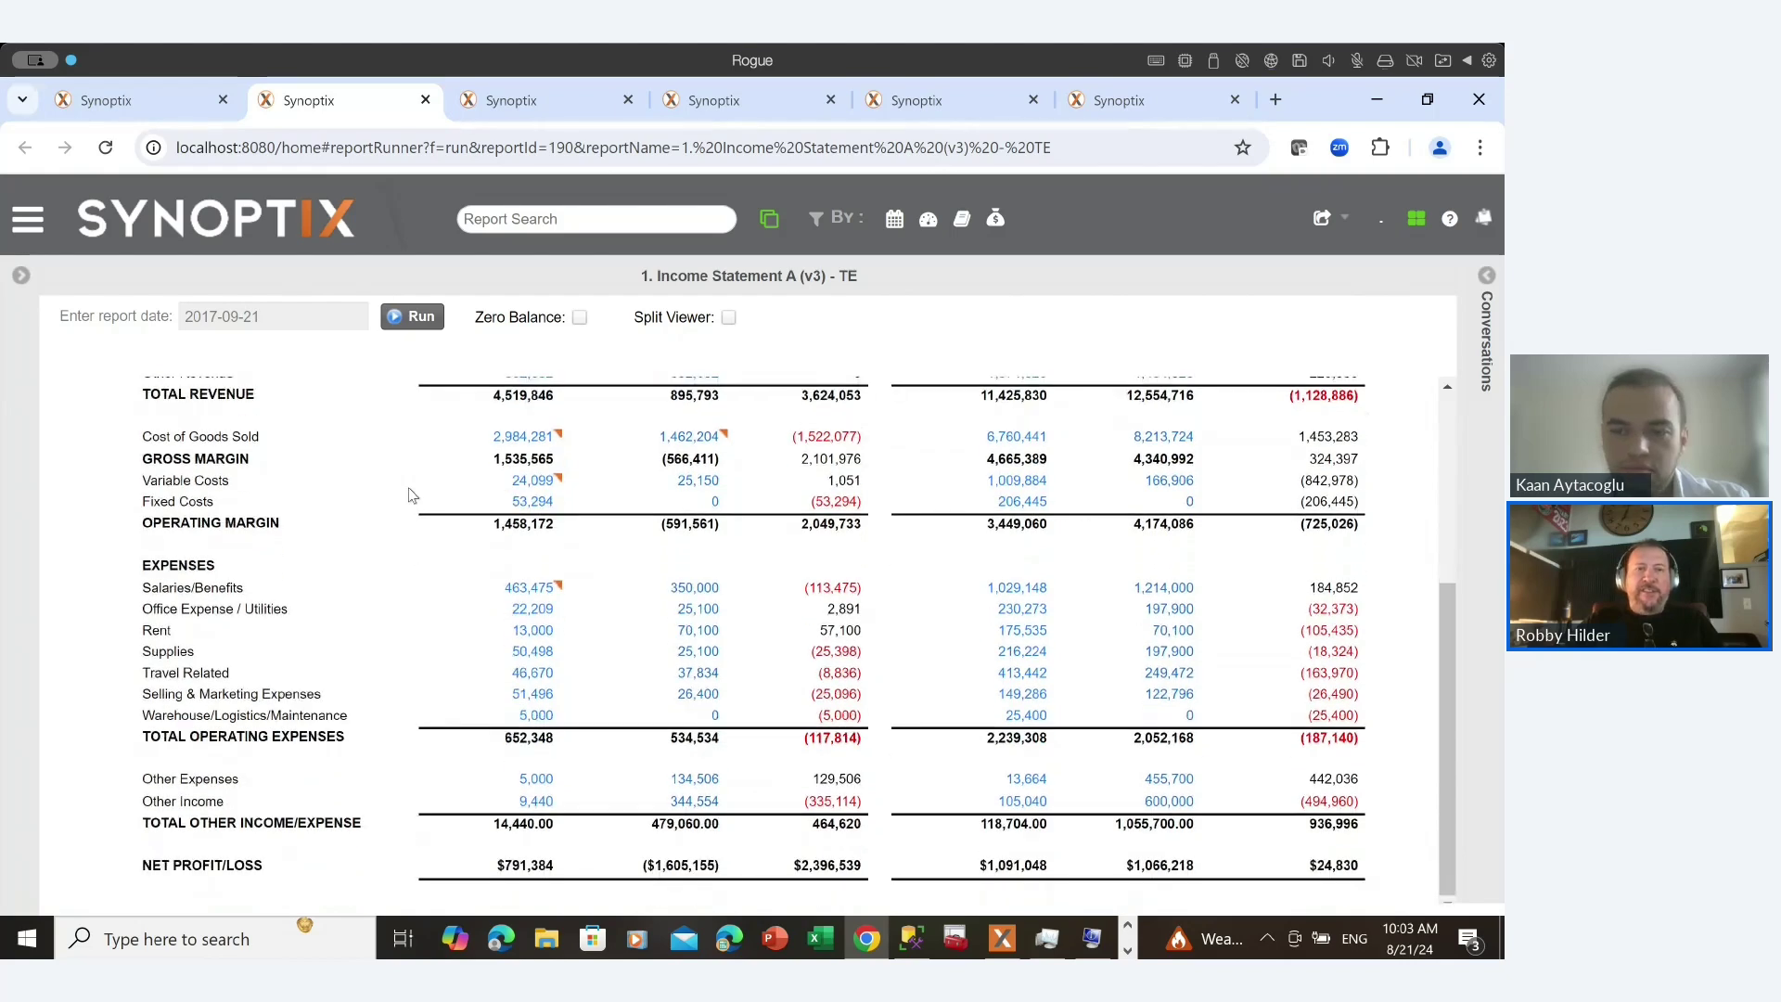
scroll(411, 495, "up", 5)
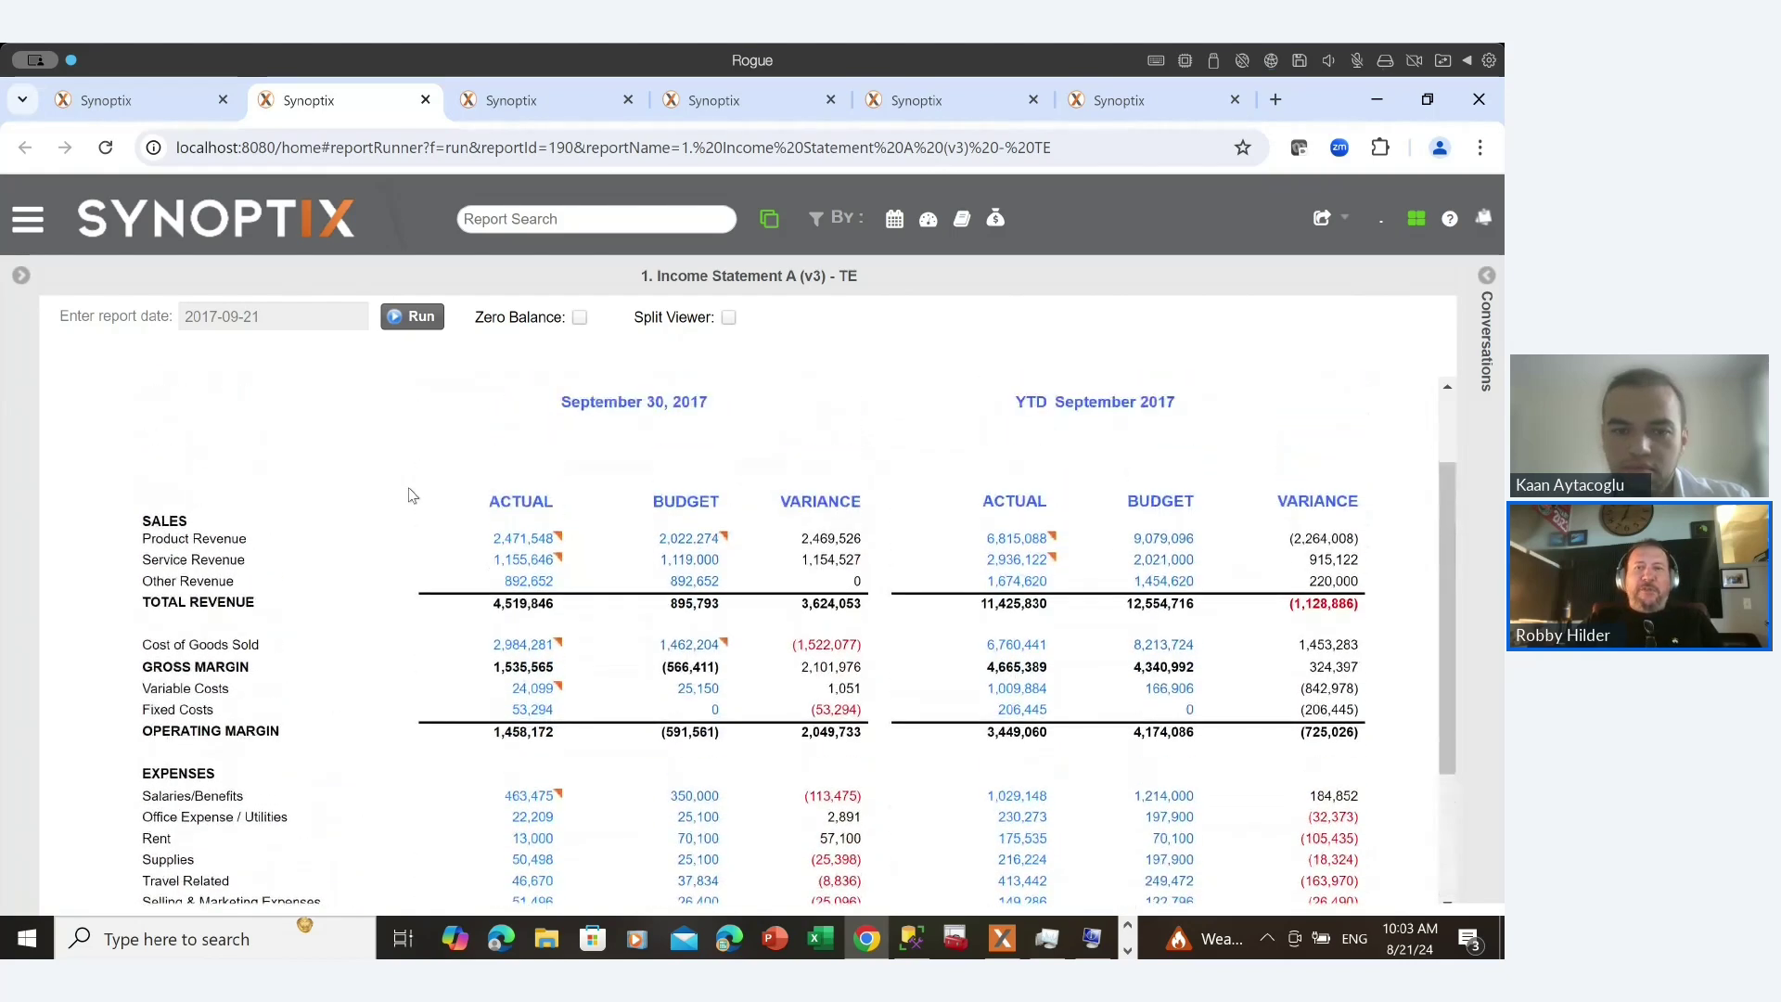
scroll(412, 495, "up", 1)
scroll(412, 495, "down", 1)
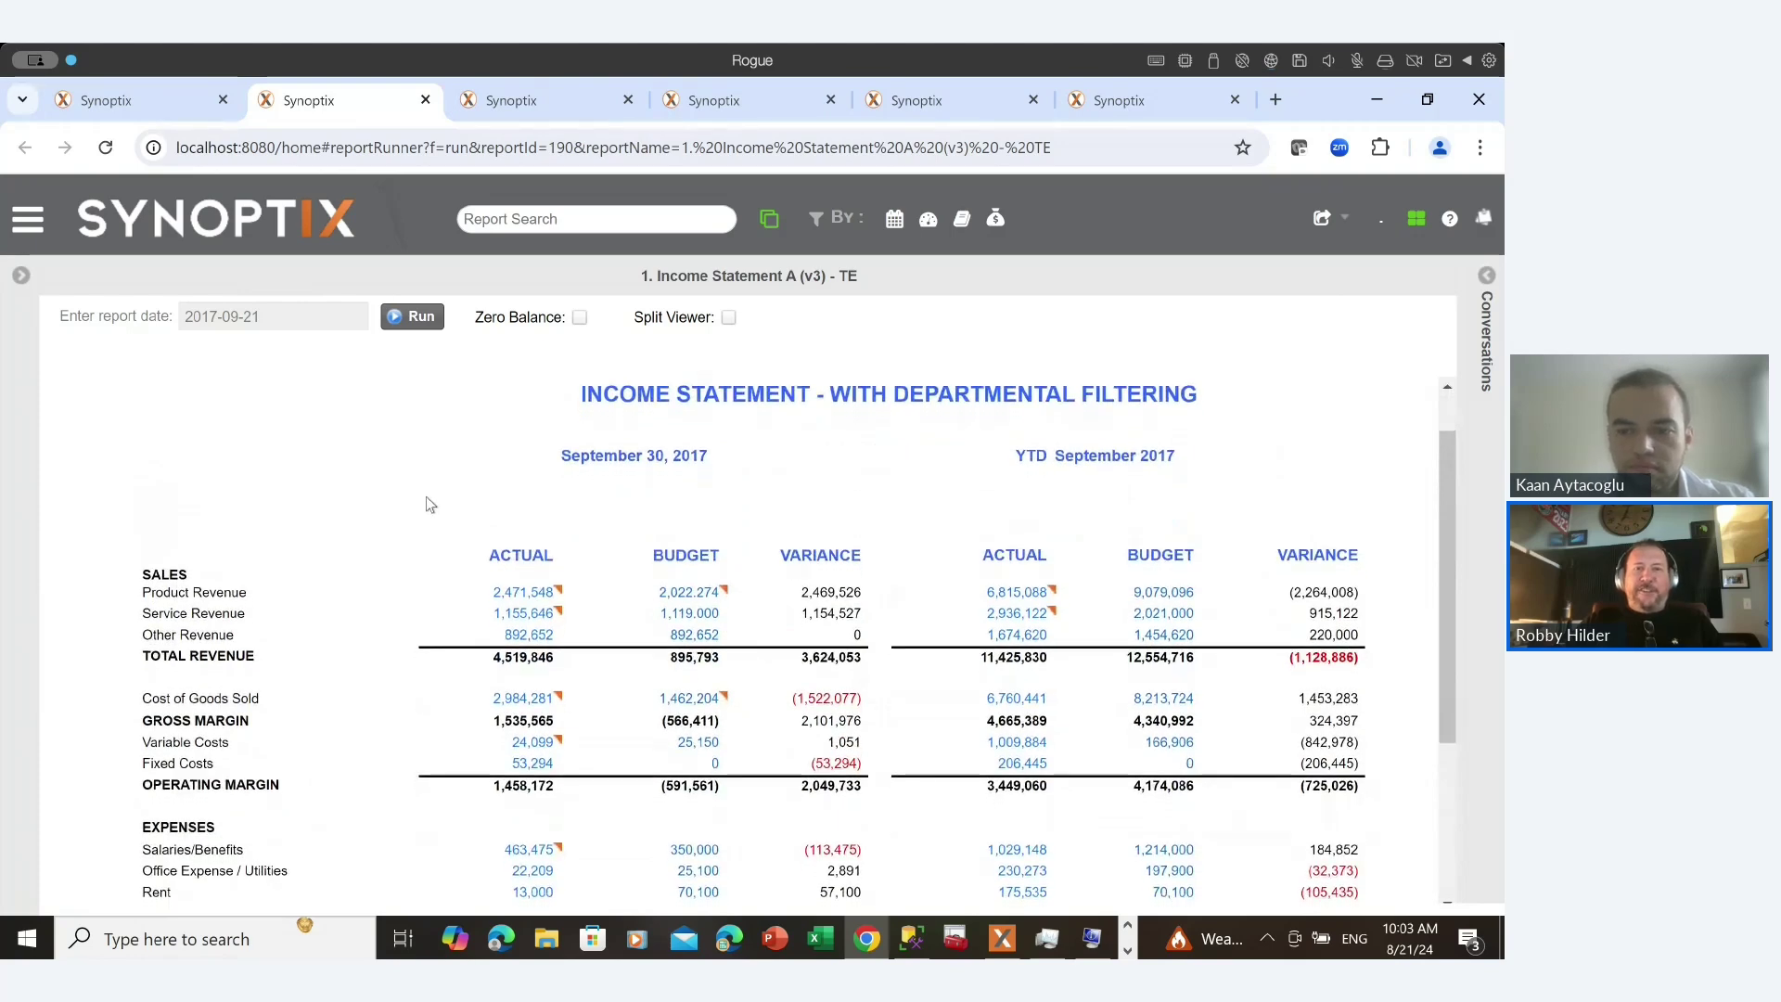
Drill into the Product Revenue actual by department and open the line item details for 000 - Corporate.
left_click(1013, 594)
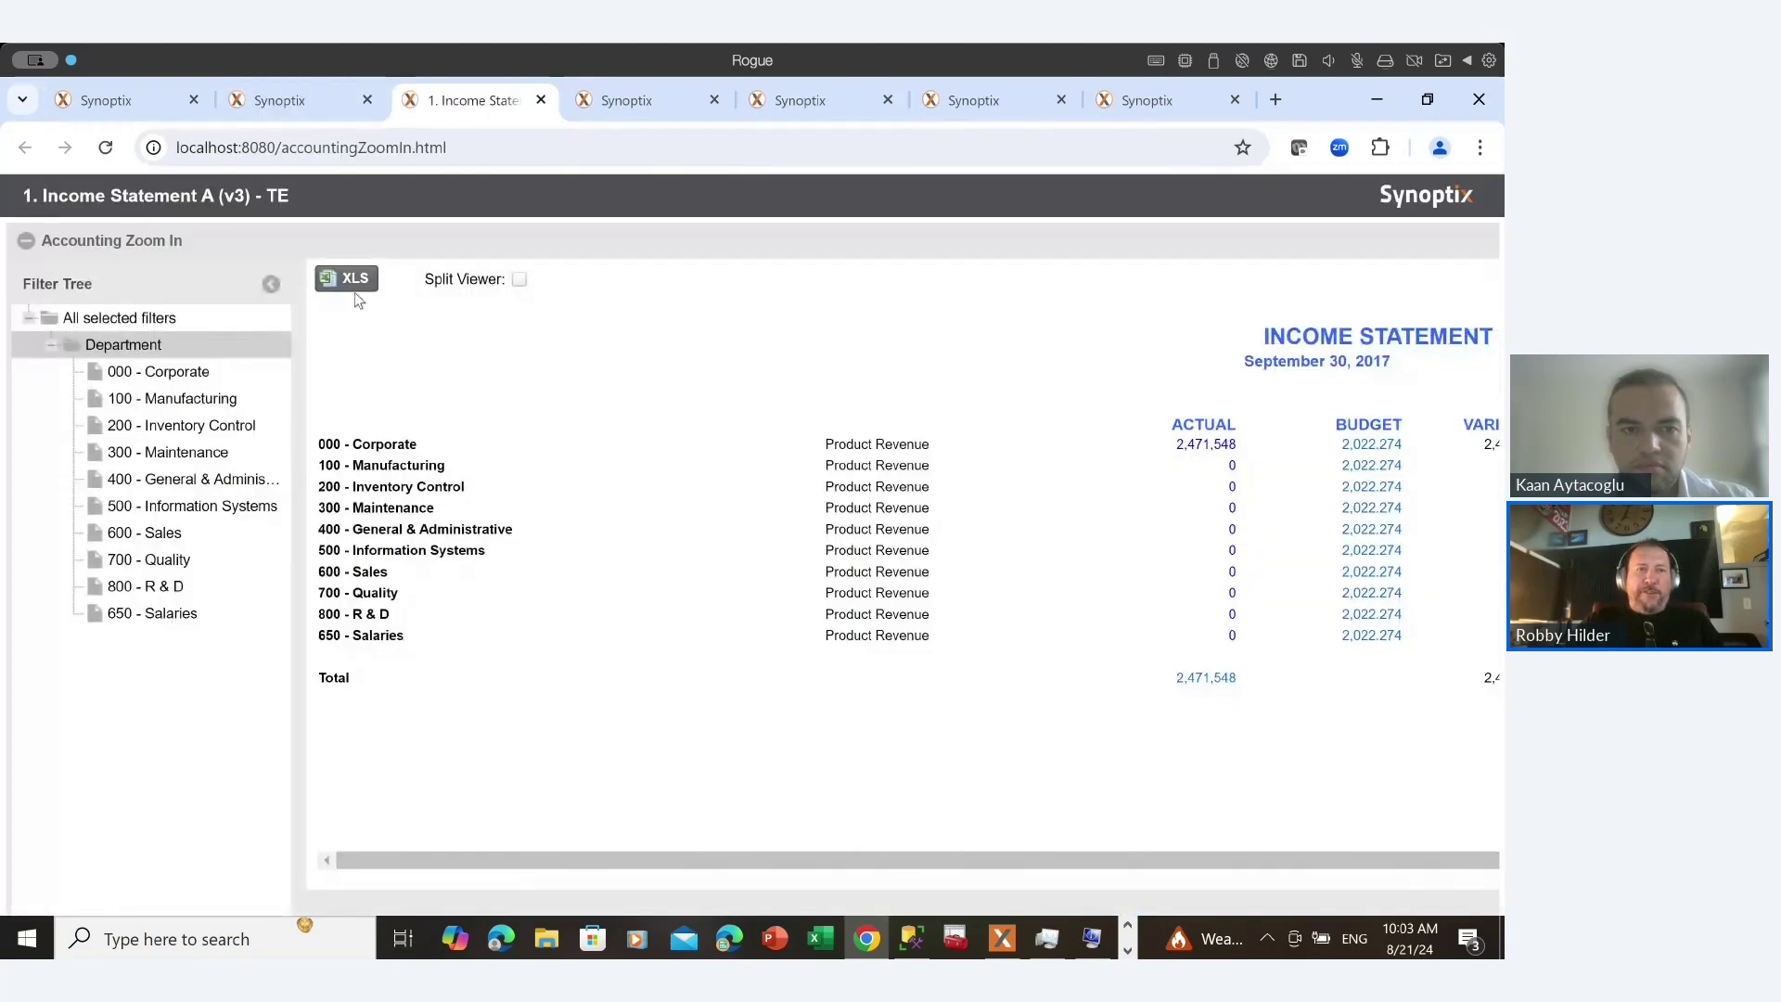
left_click(271, 284)
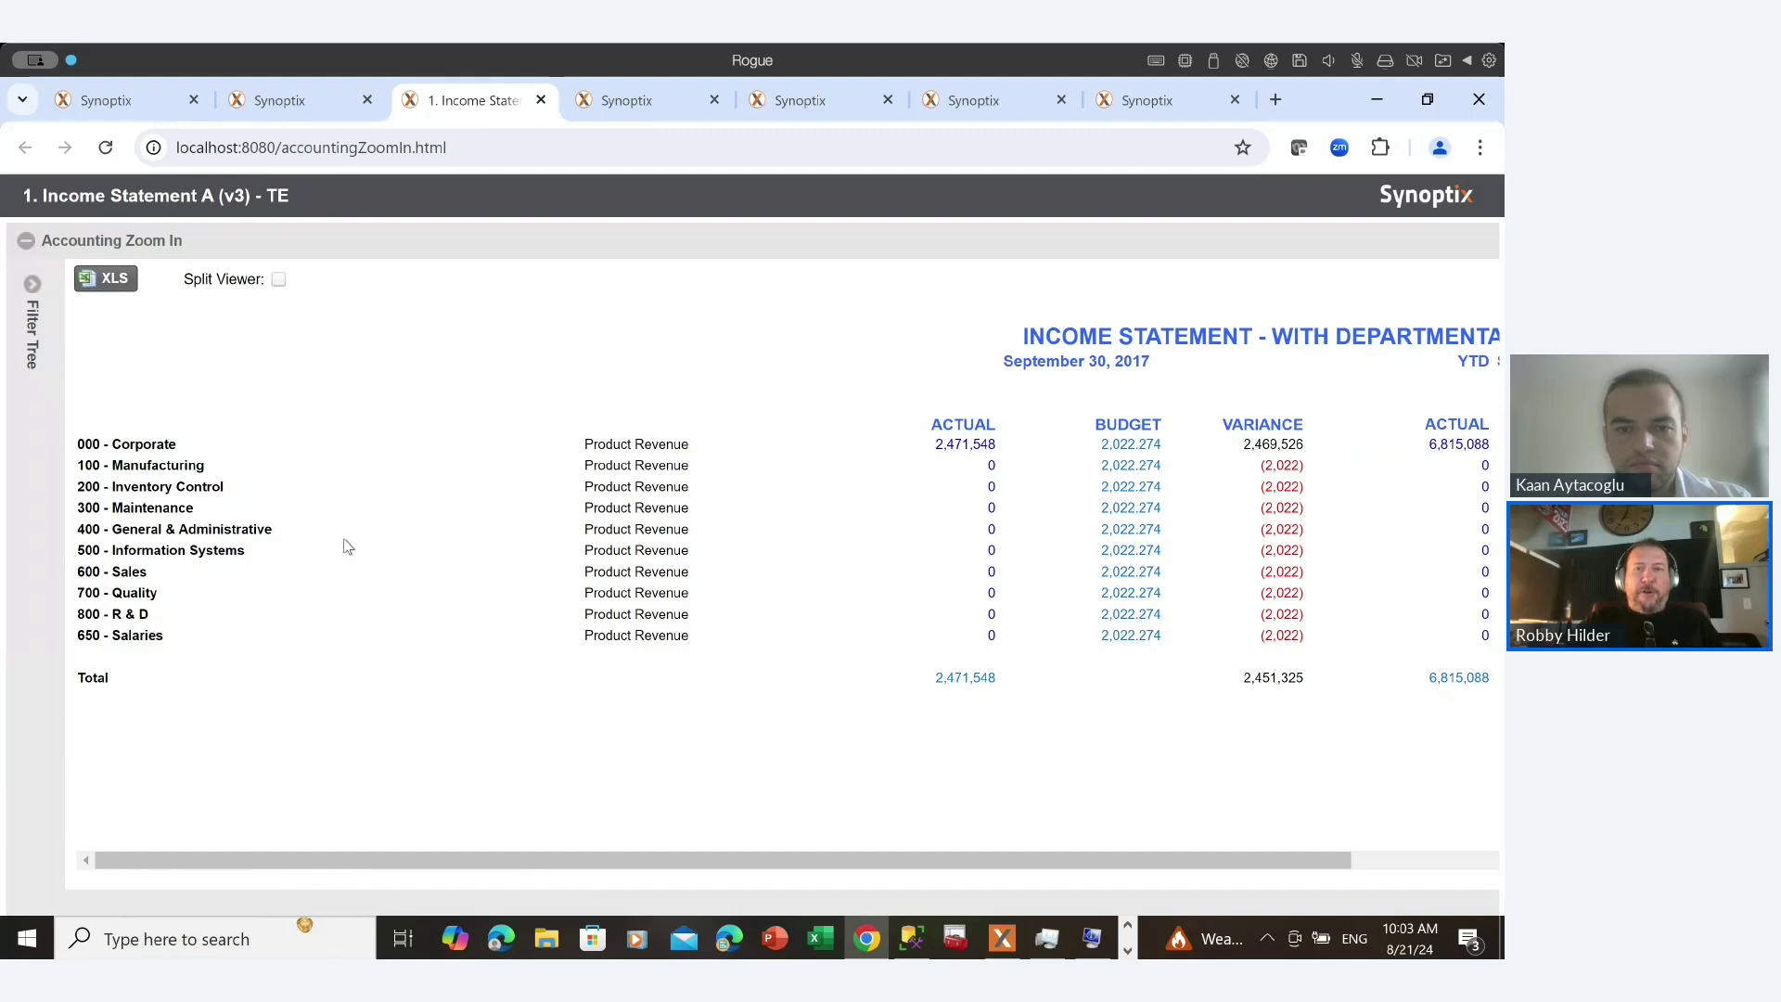
left_click(981, 451)
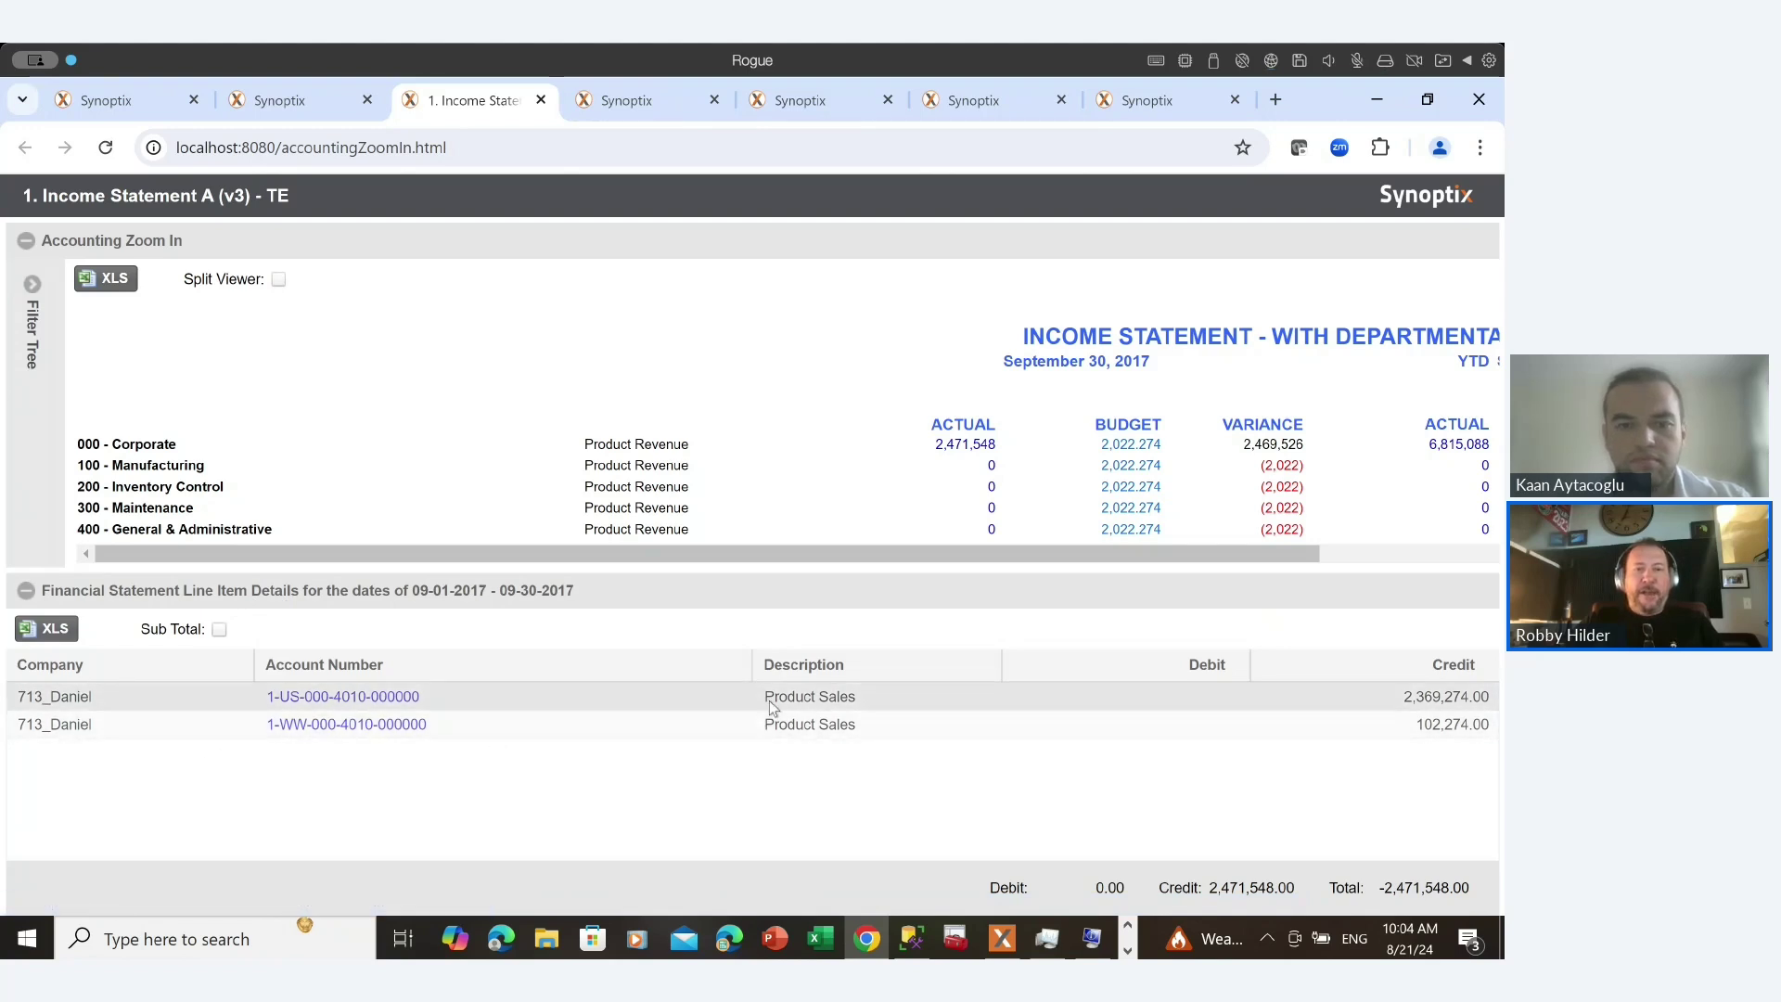
Drill into the GL transactions of the US Product Sales account and widen the Source Module column.
left_click(313, 699)
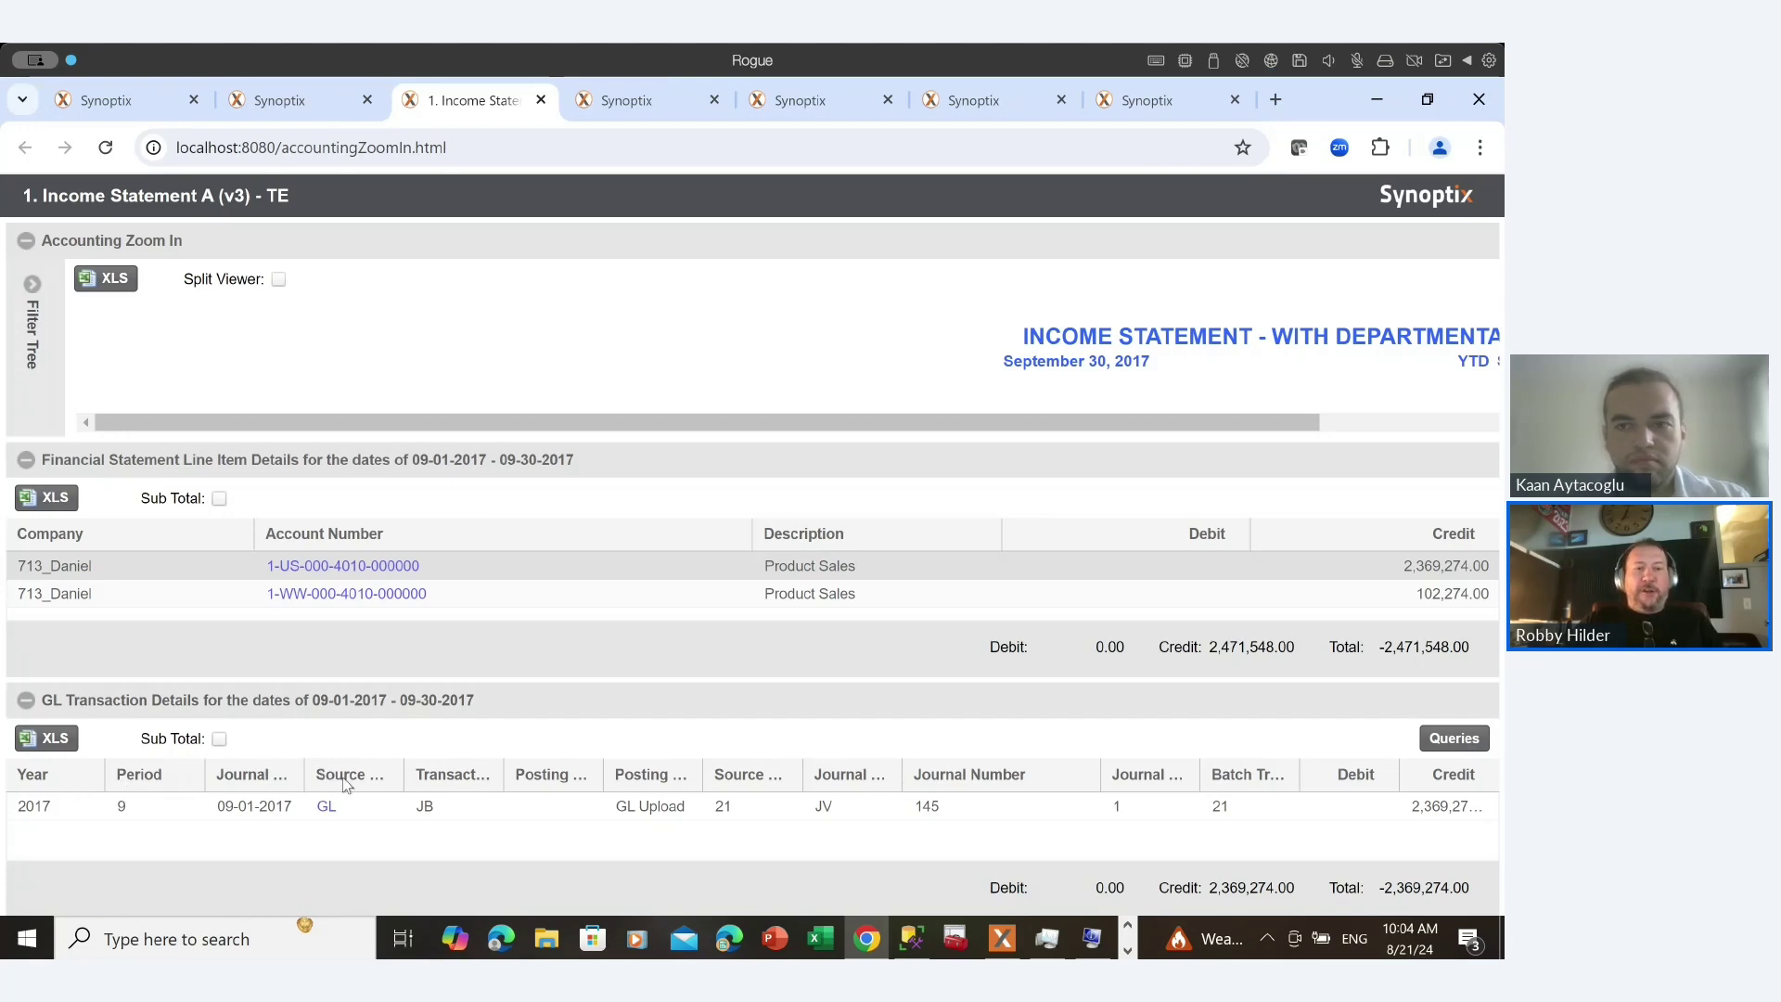
left_click_drag(405, 775, 444, 777)
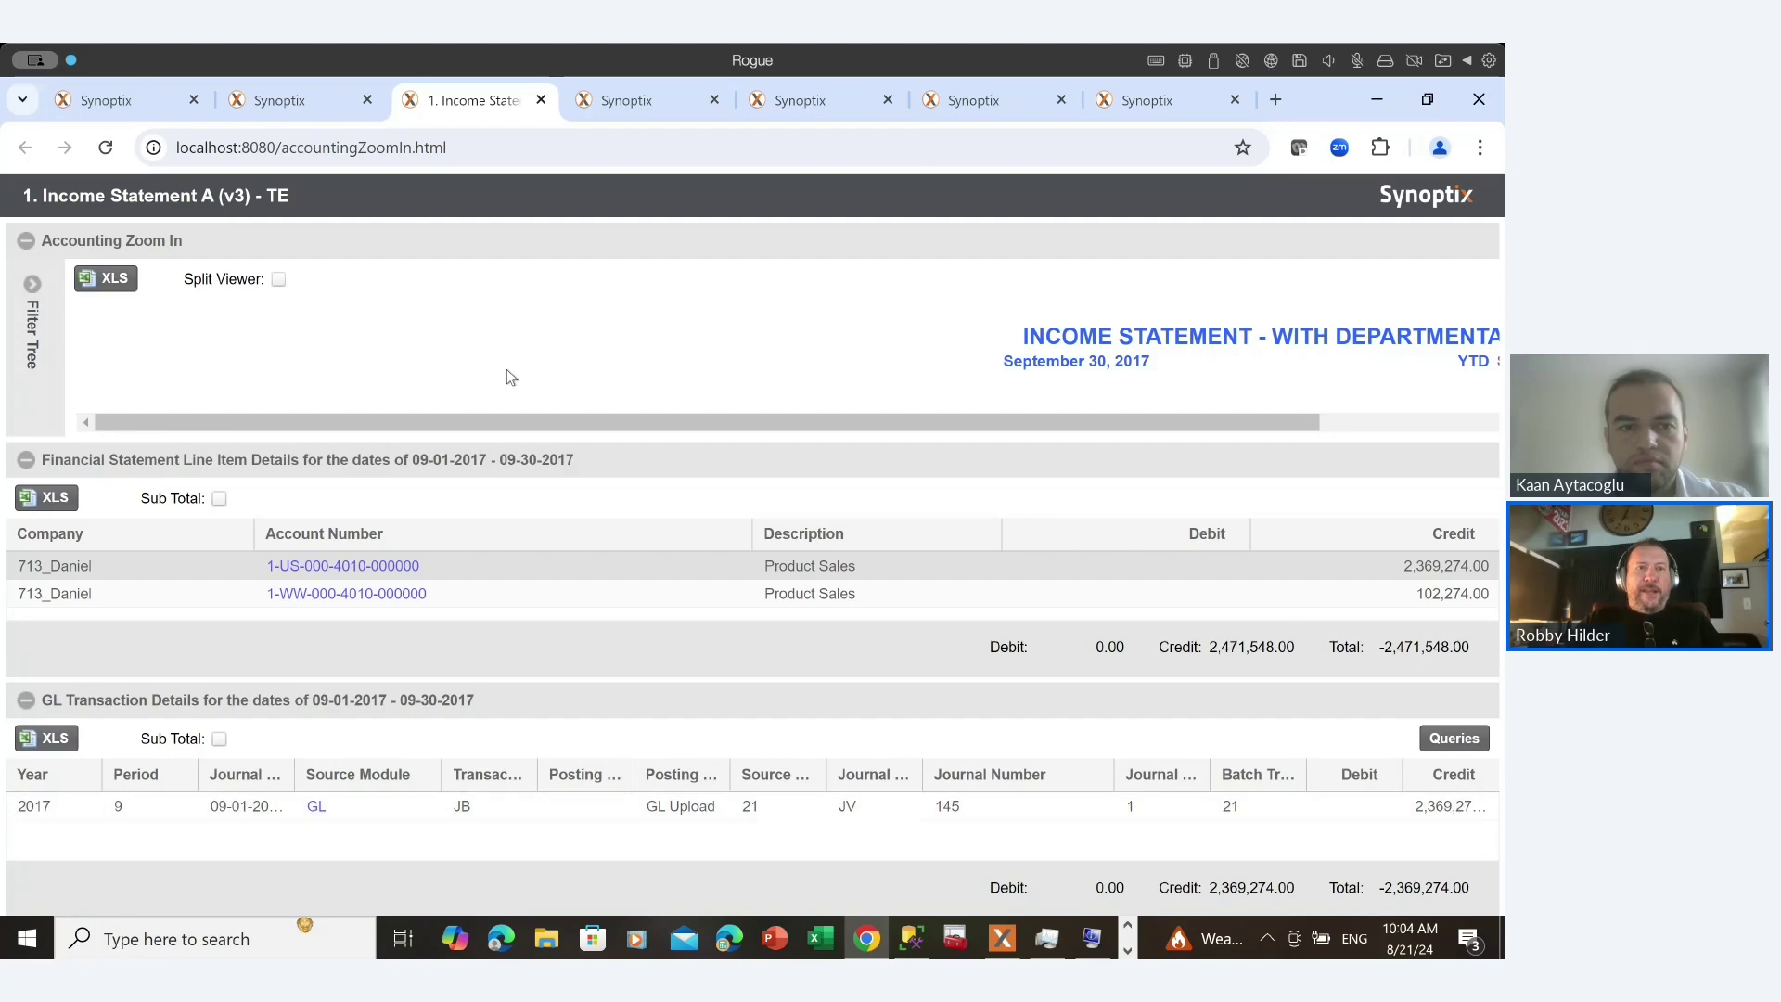
Return to the income statement and drill into the September actual for Office Expense / Utilities by department.
left_click(291, 108)
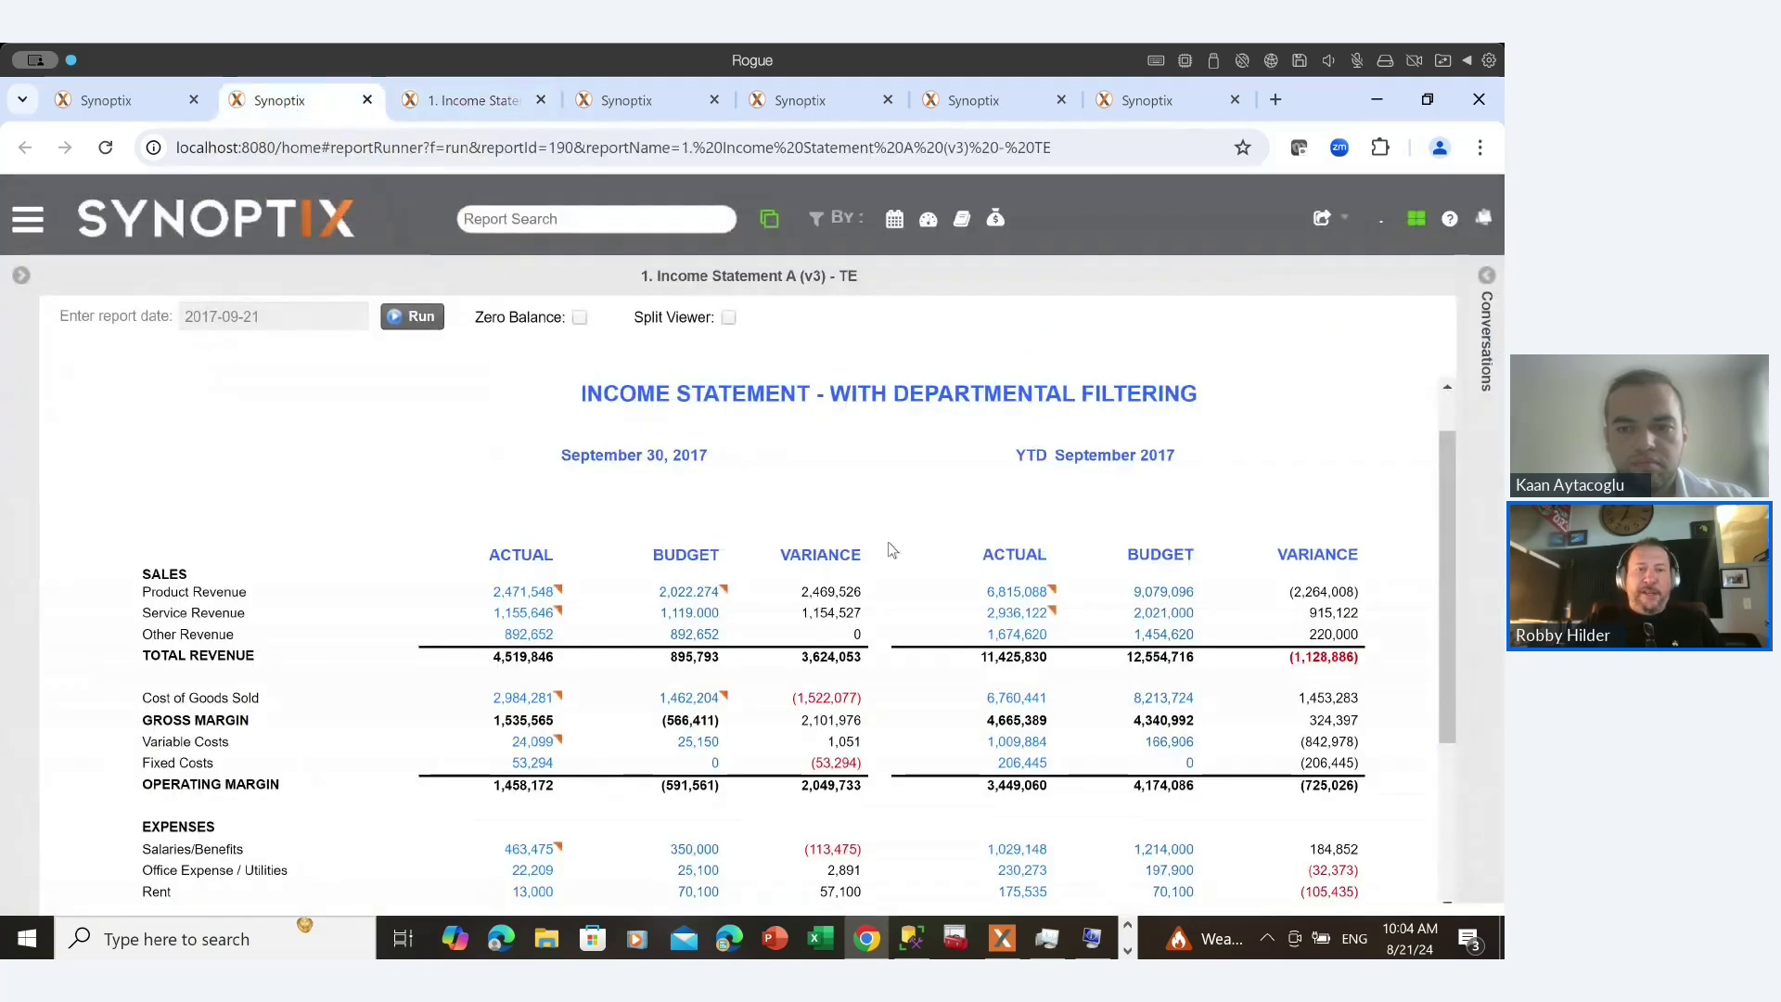
scroll(621, 611, "down", 1)
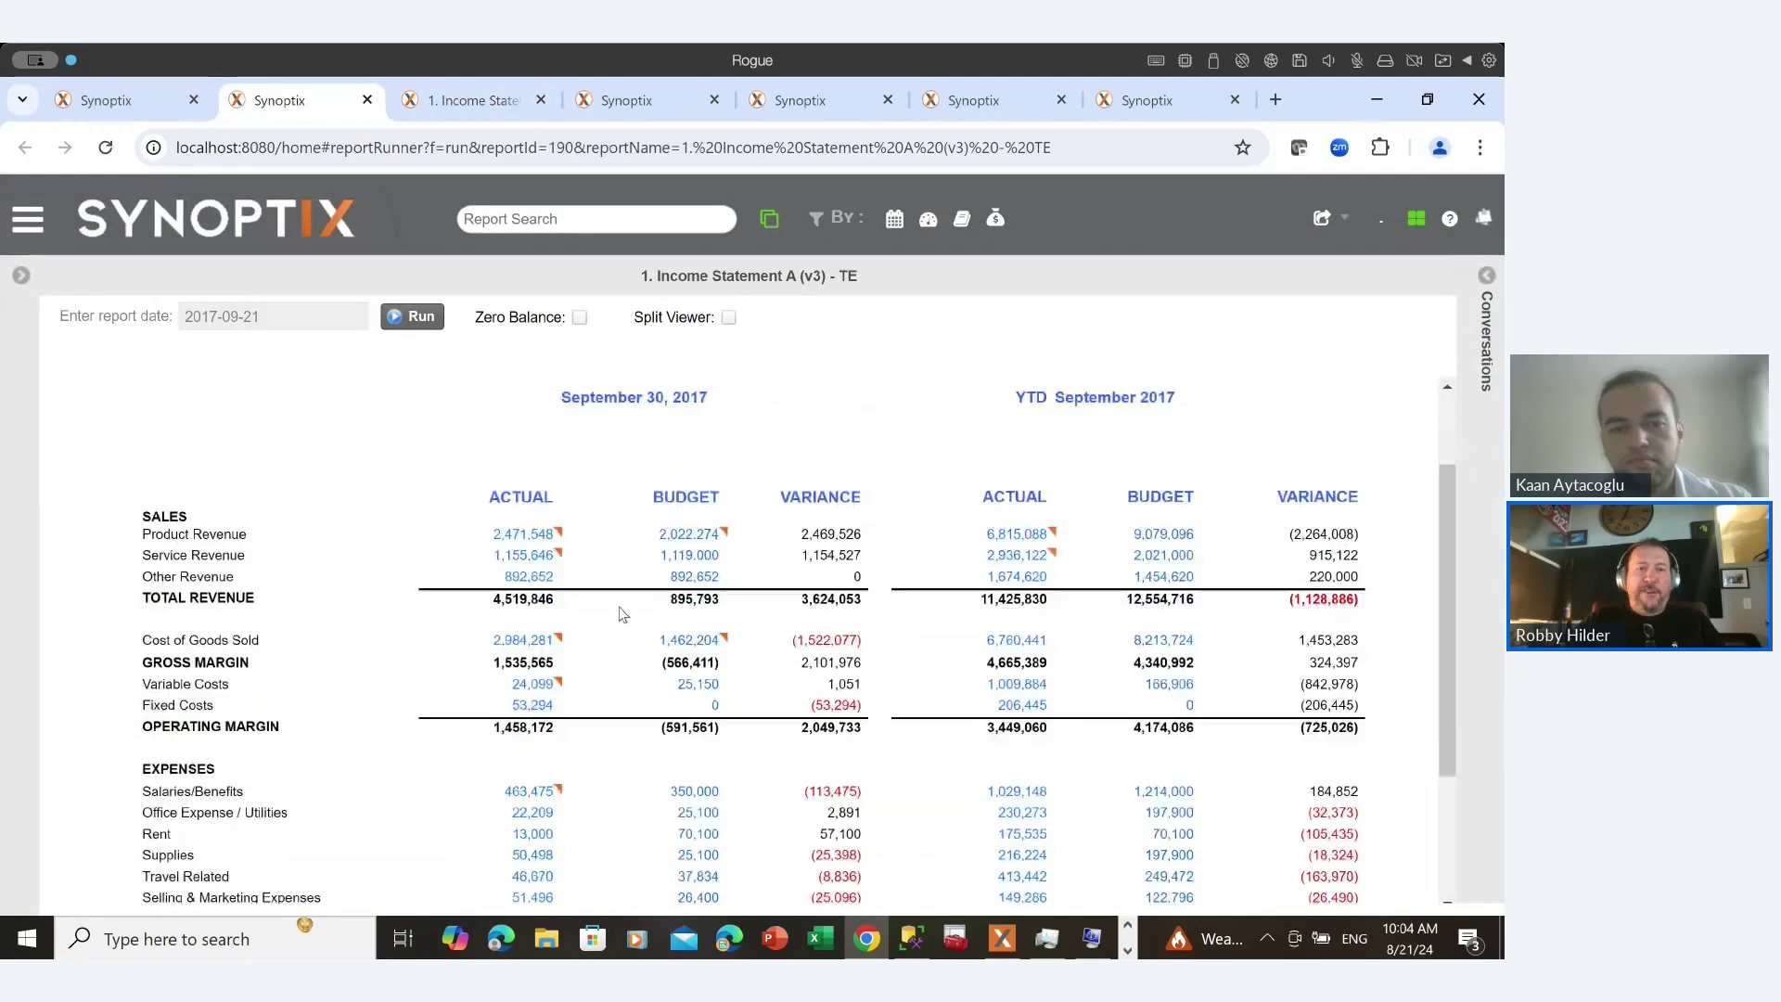
scroll(597, 620, "down", 1)
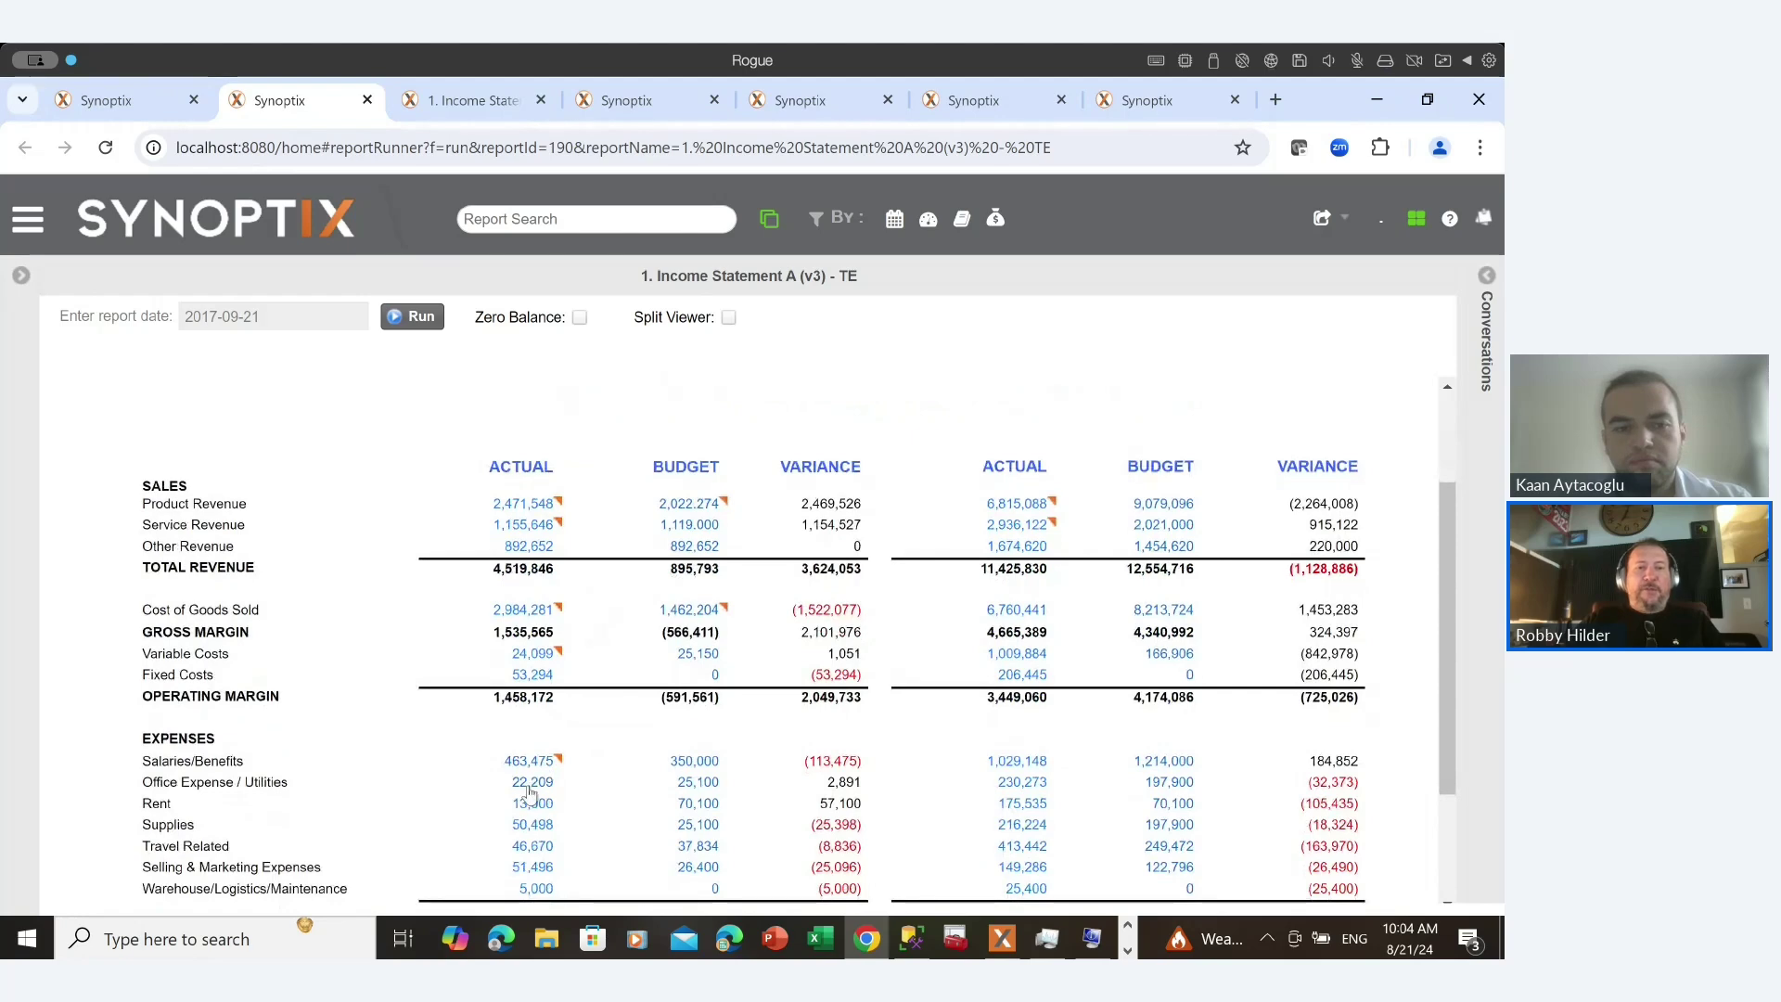
right_click(534, 781)
left_click(500, 781)
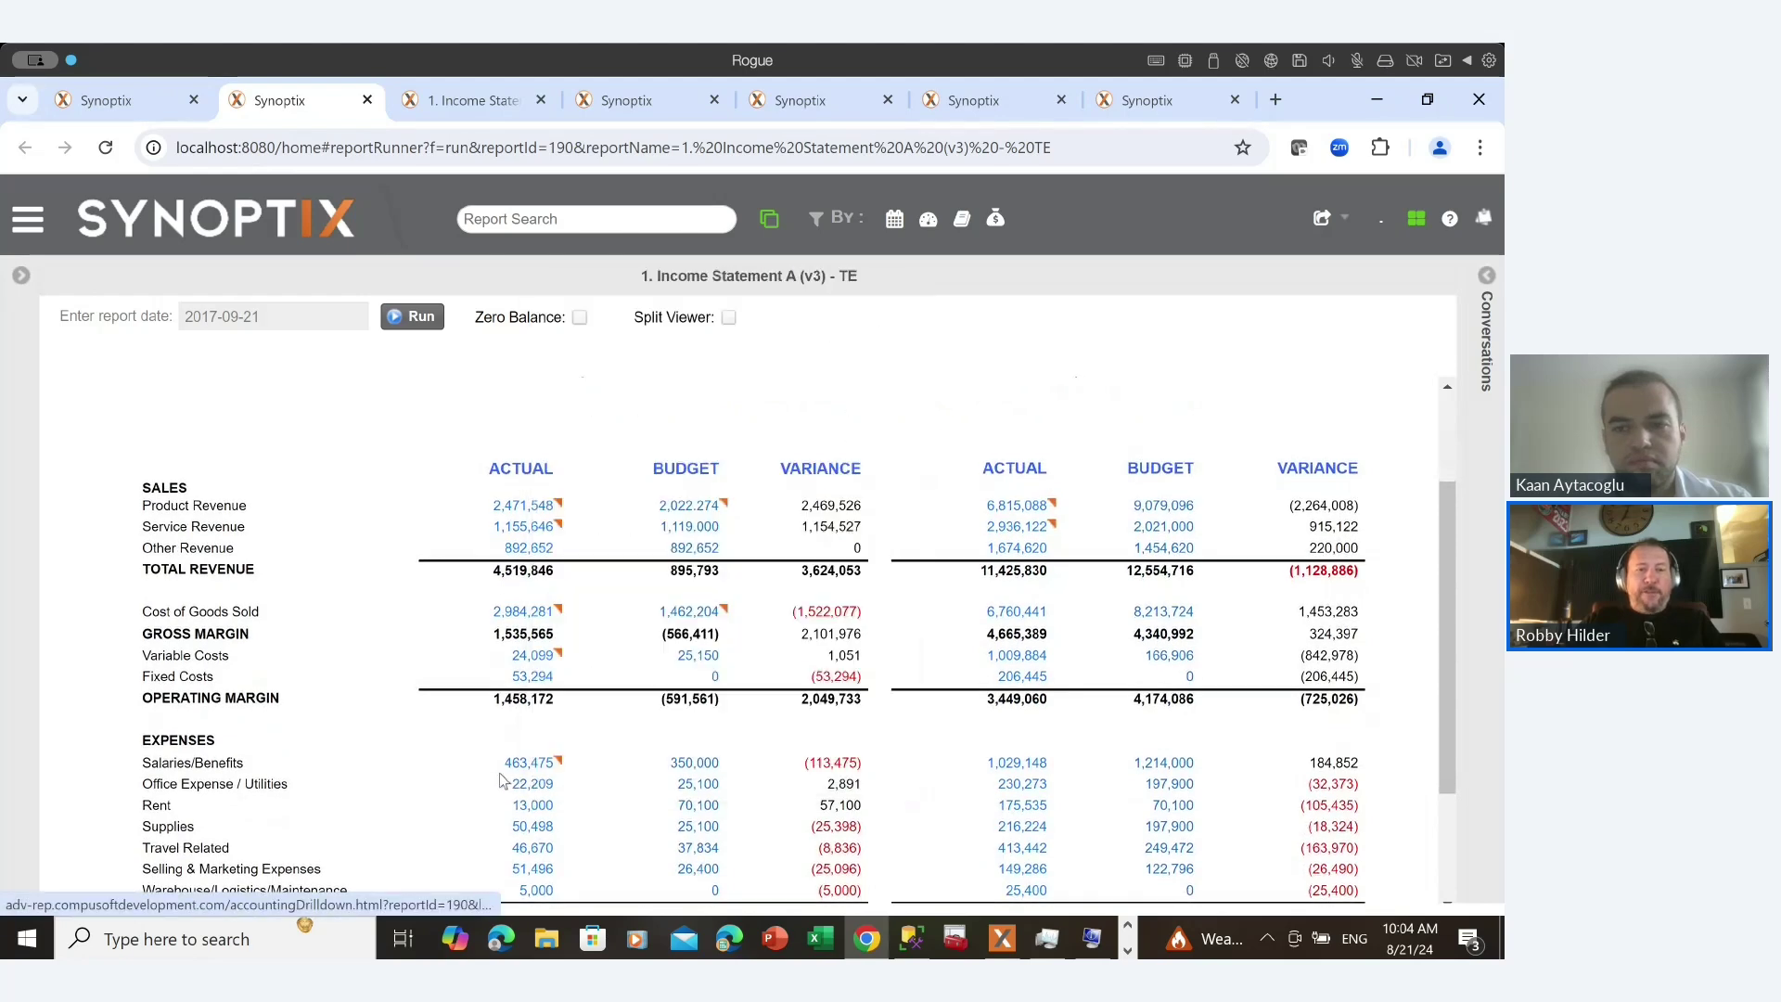
left_click(501, 781)
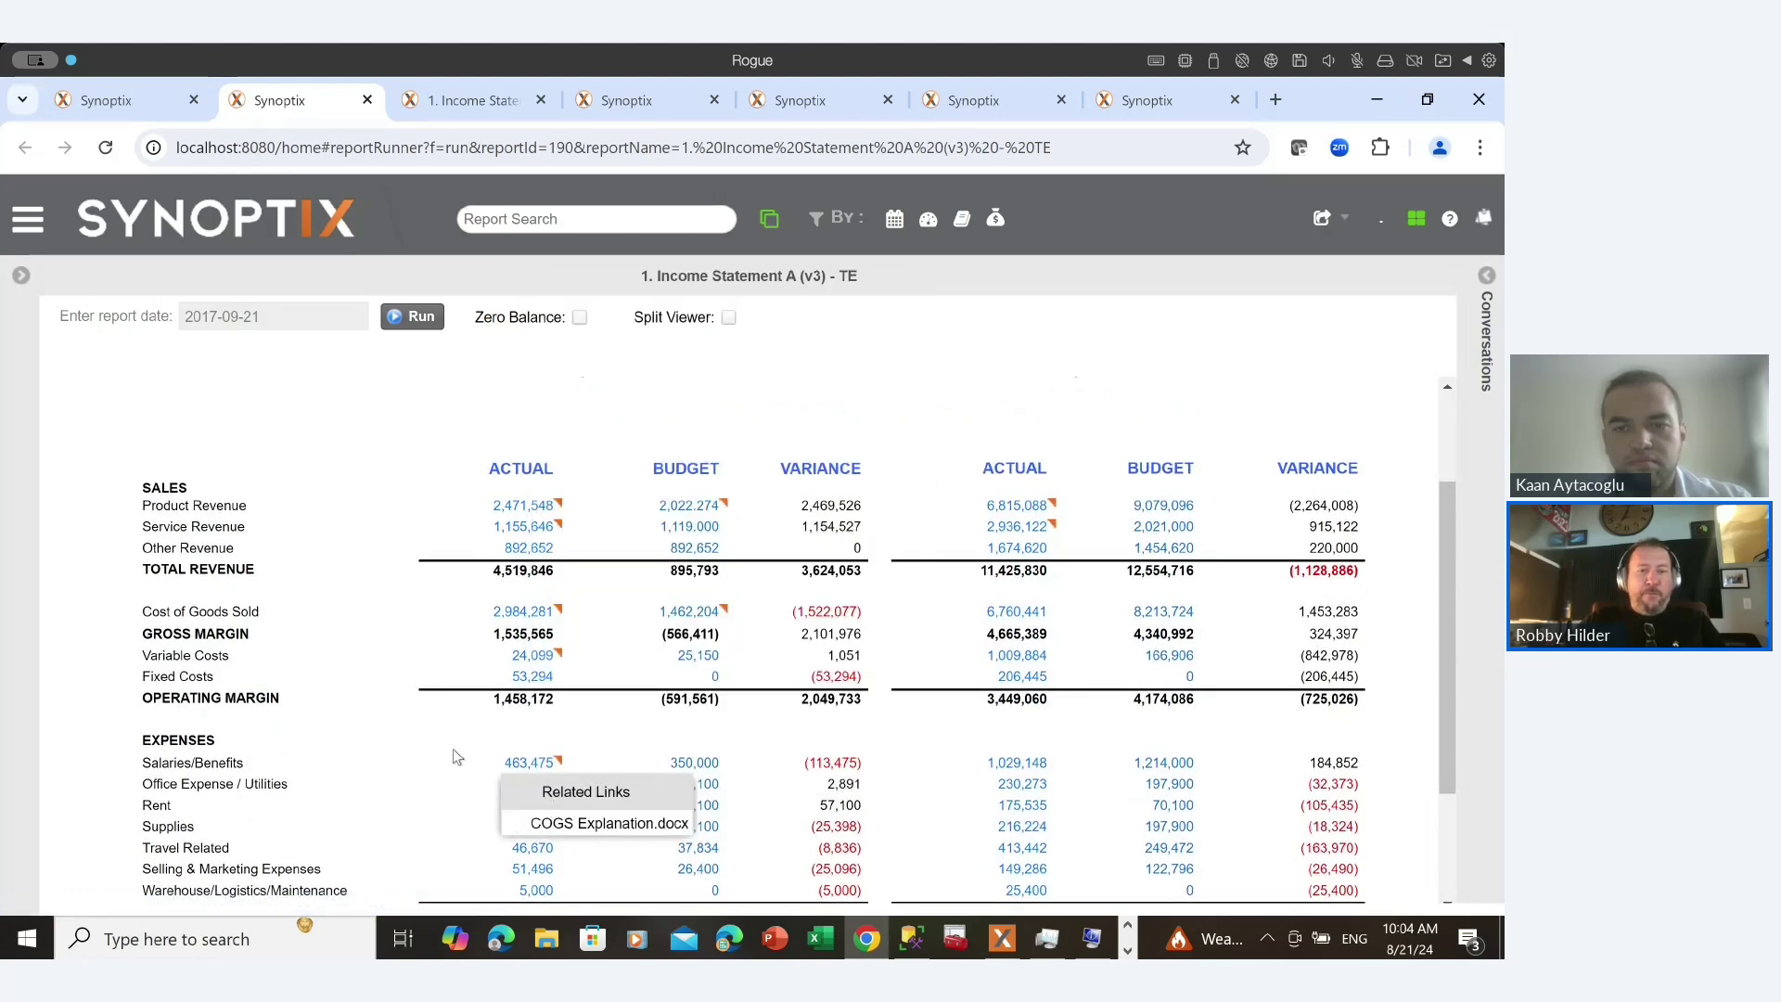
left_click(528, 794)
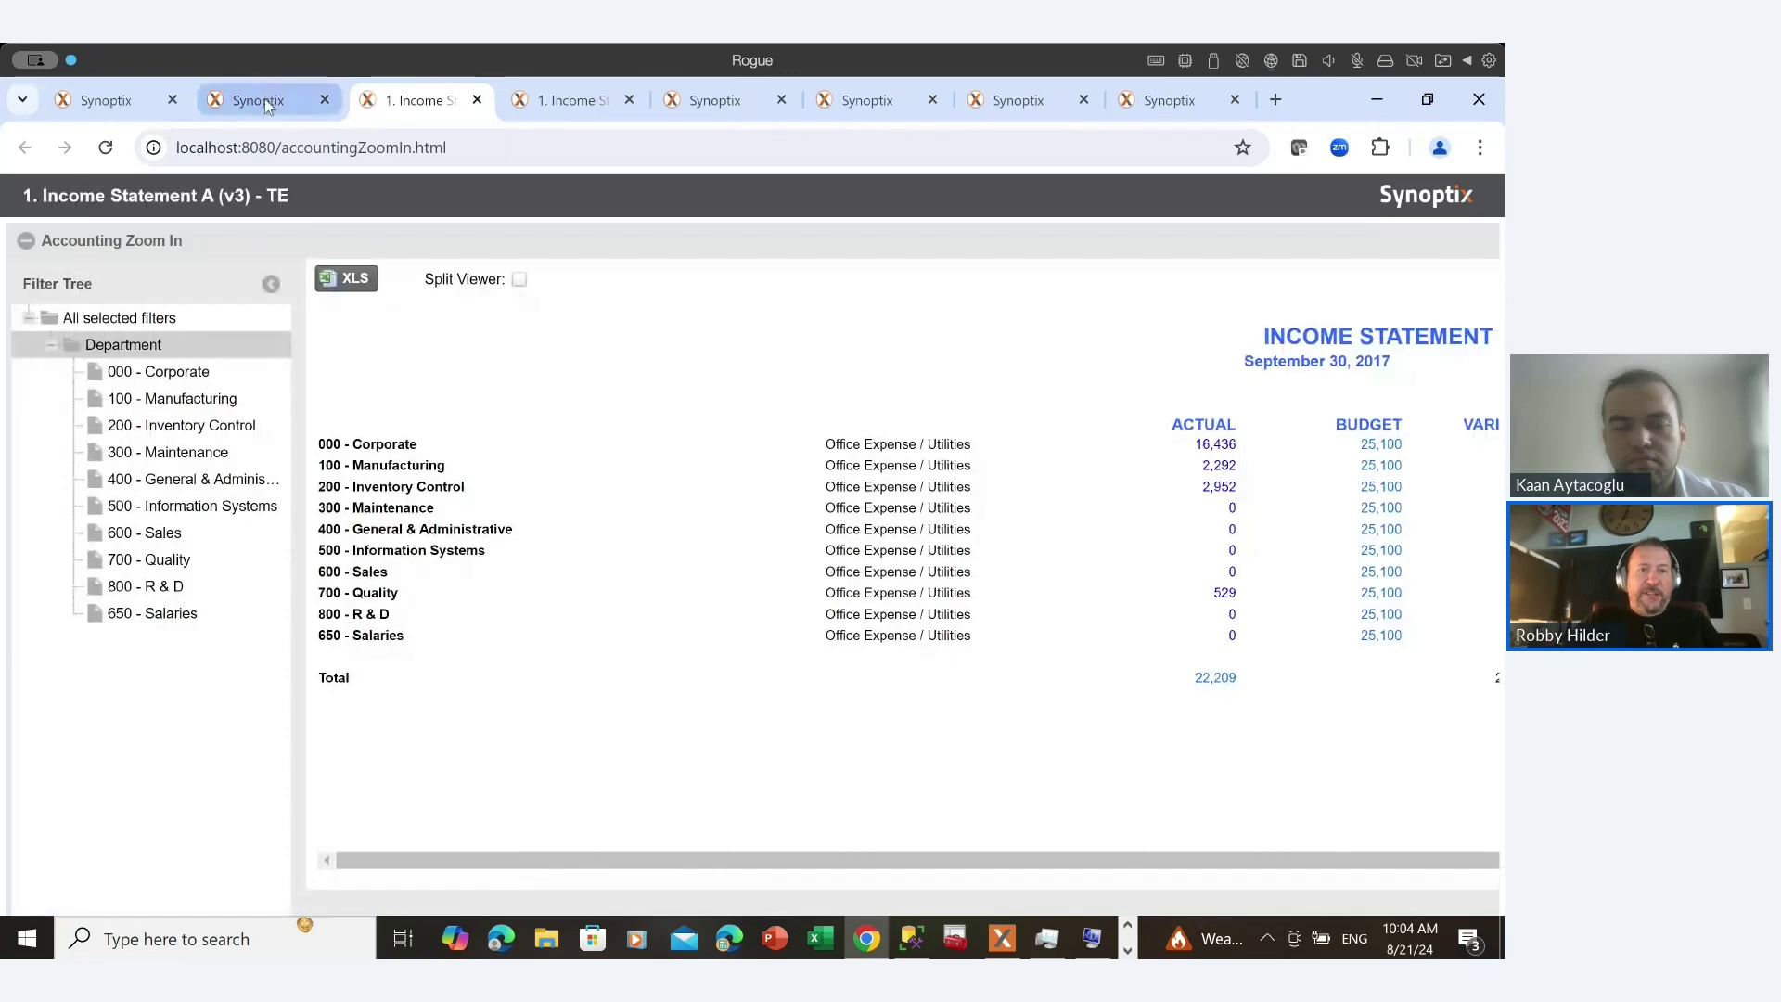
Back on the income statement, draft a conversation titled "Why so low?" on the Office Expense / Utilities actual.
left_click(266, 104)
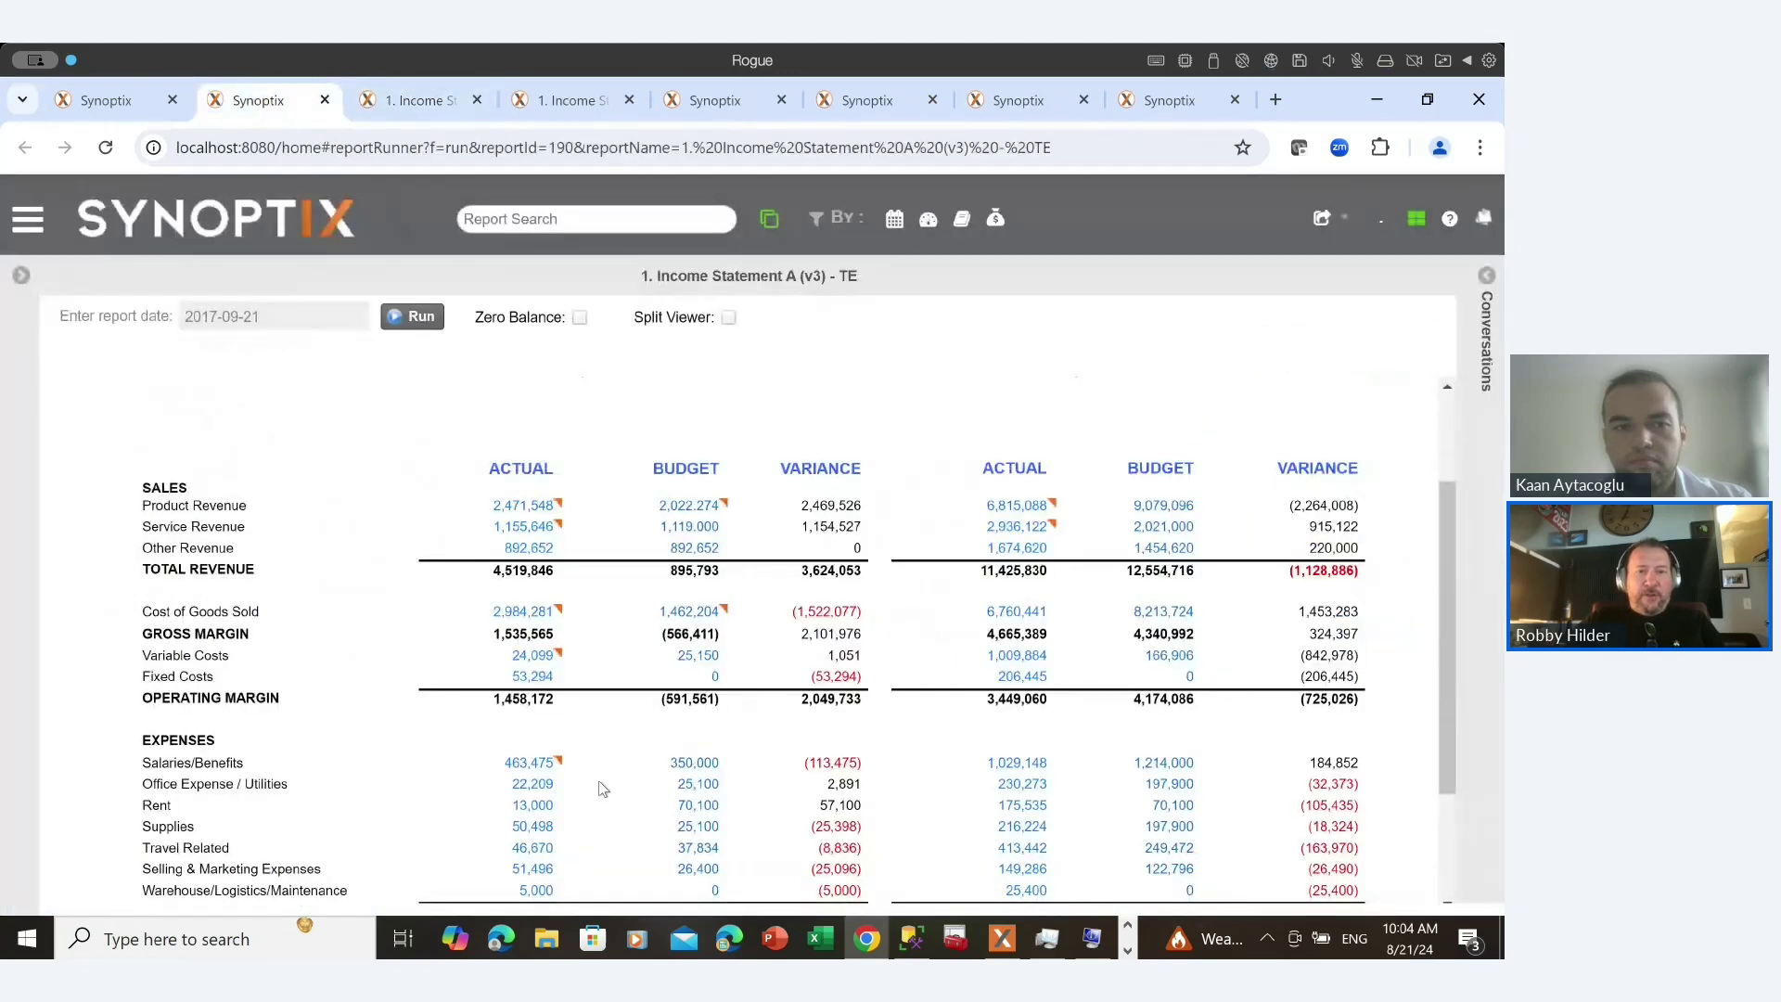
right_click(533, 789)
left_click(568, 796)
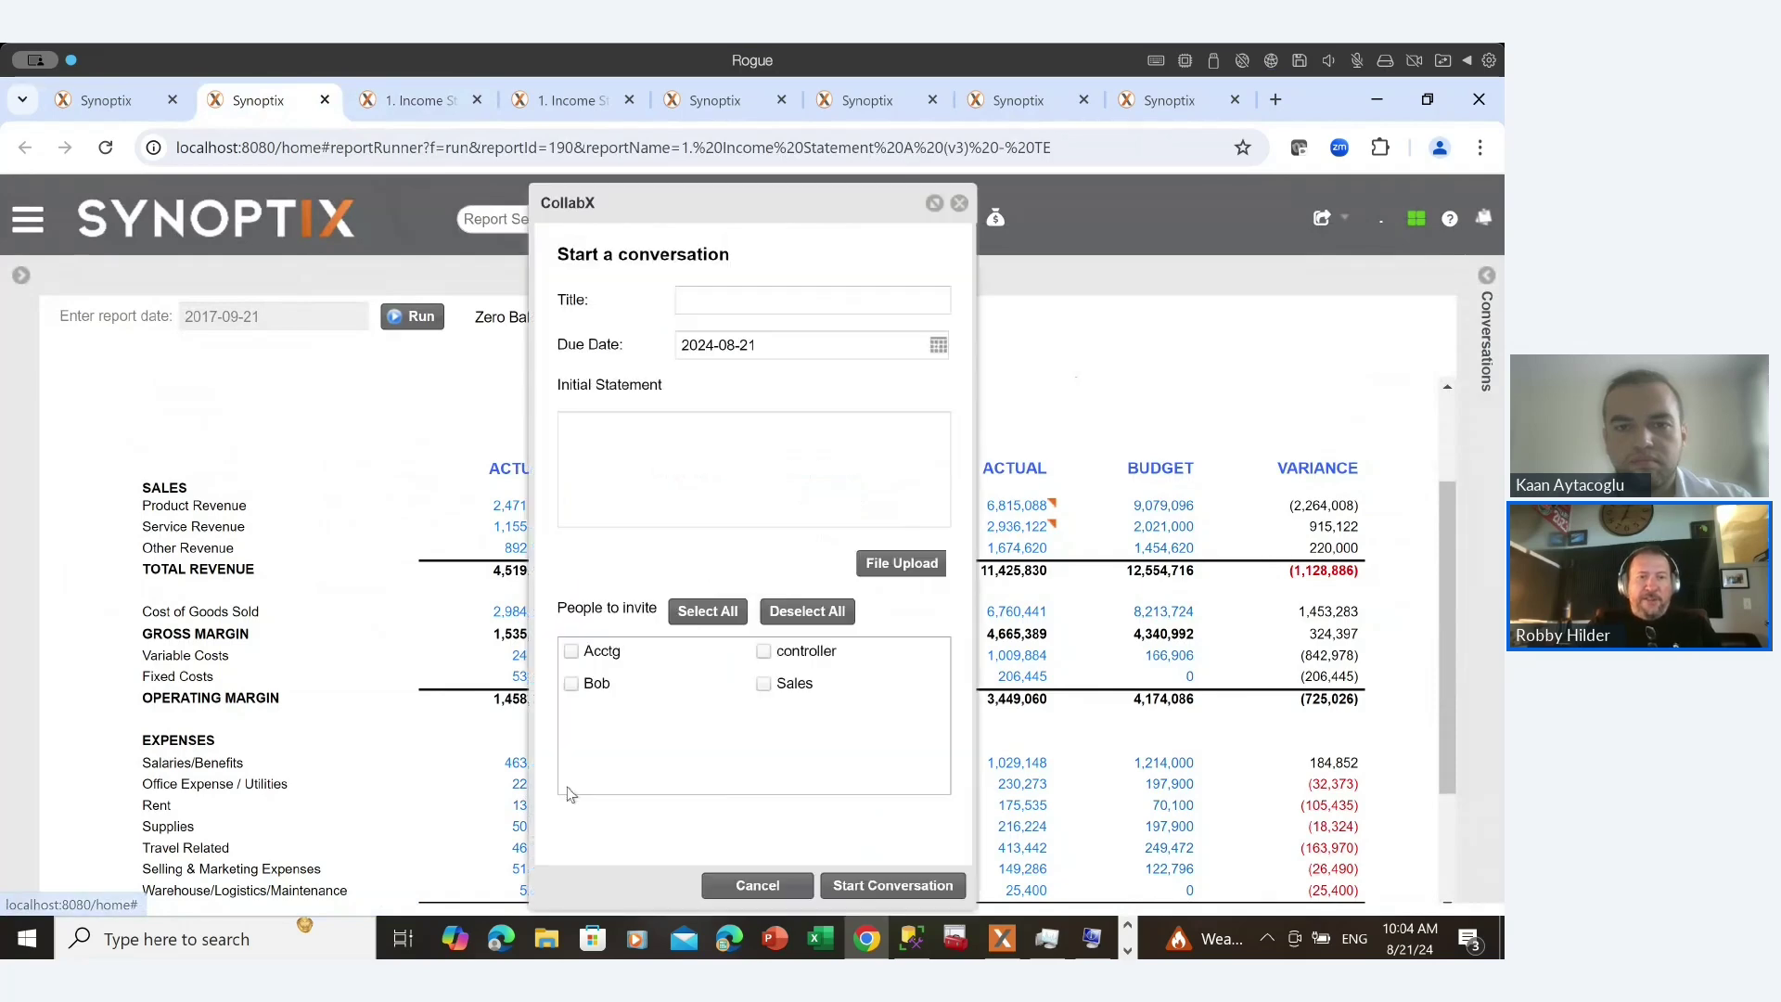
left_click(745, 300)
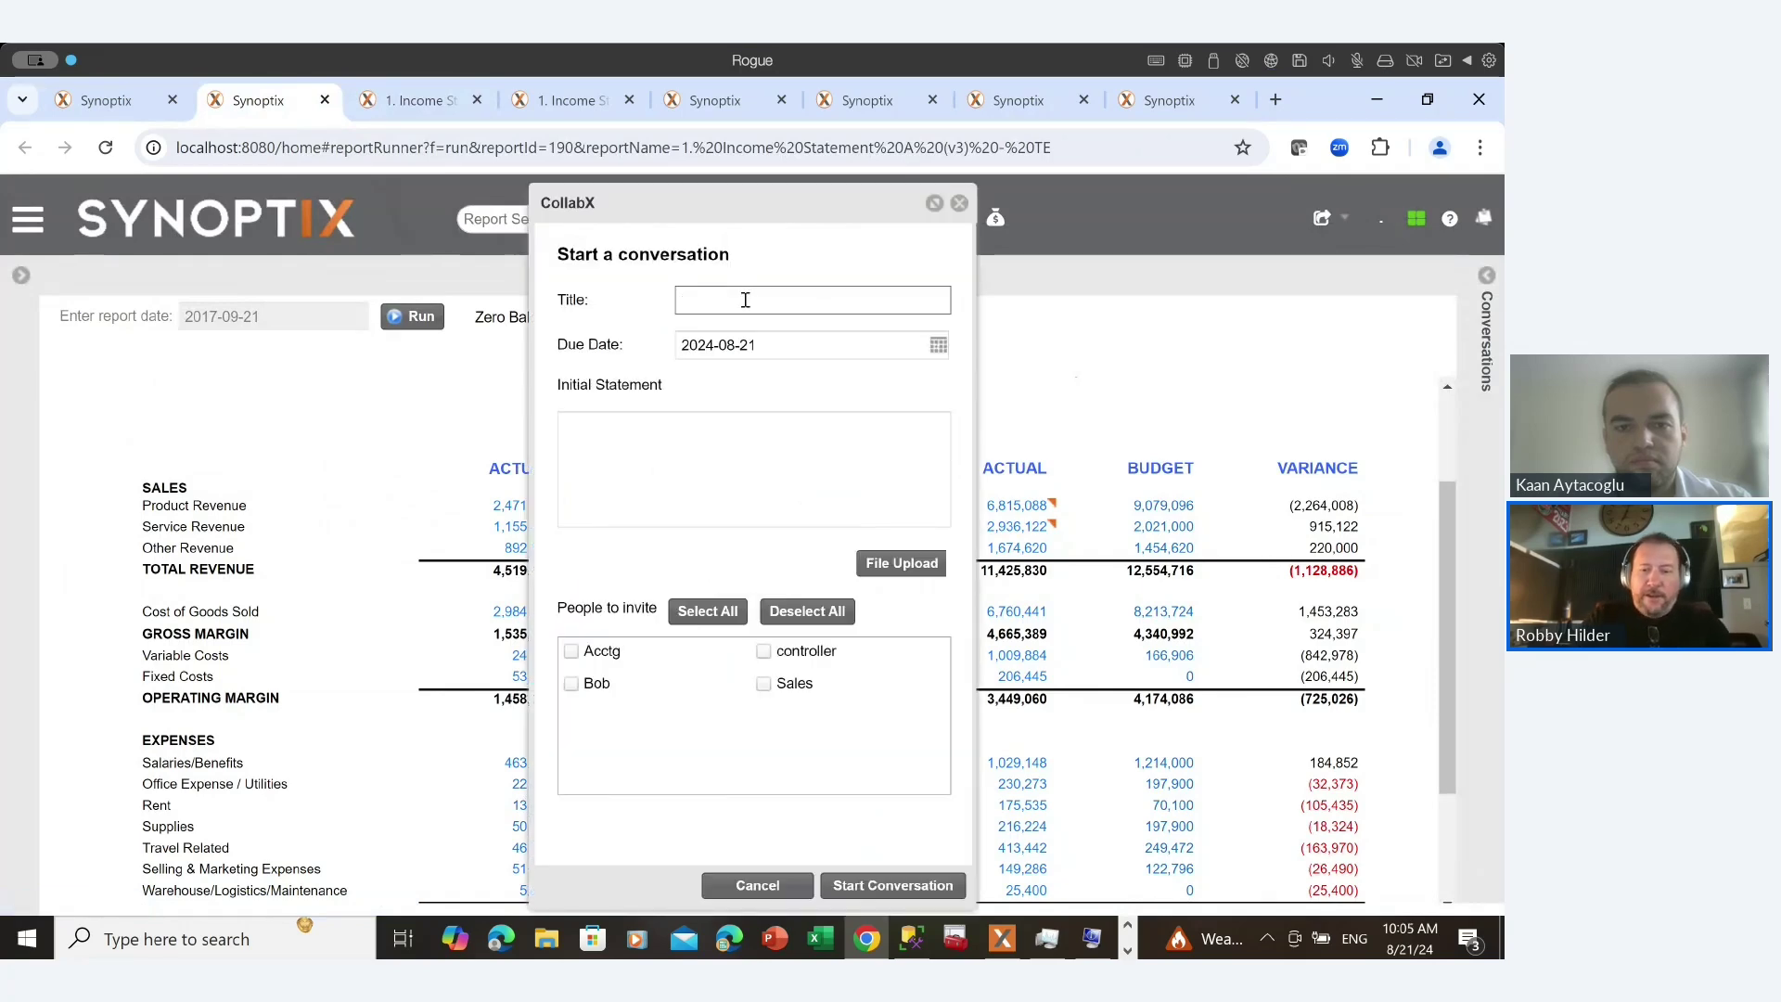
type("Why so")
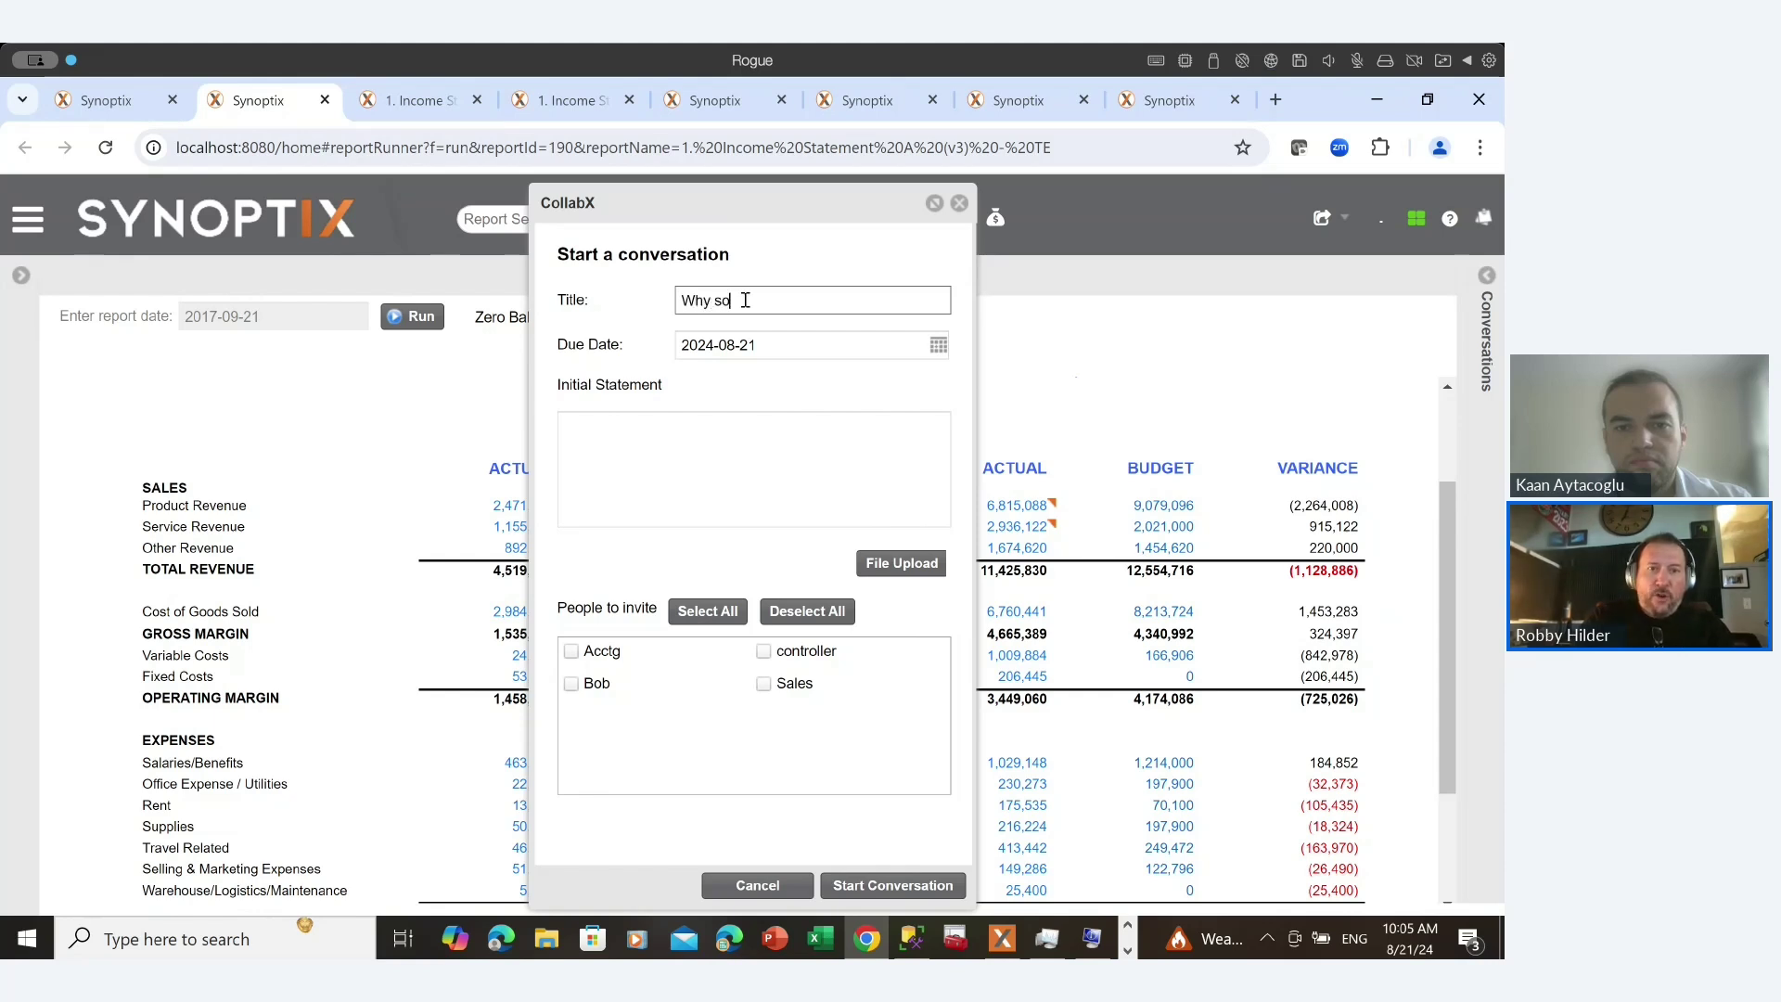
type(" low?")
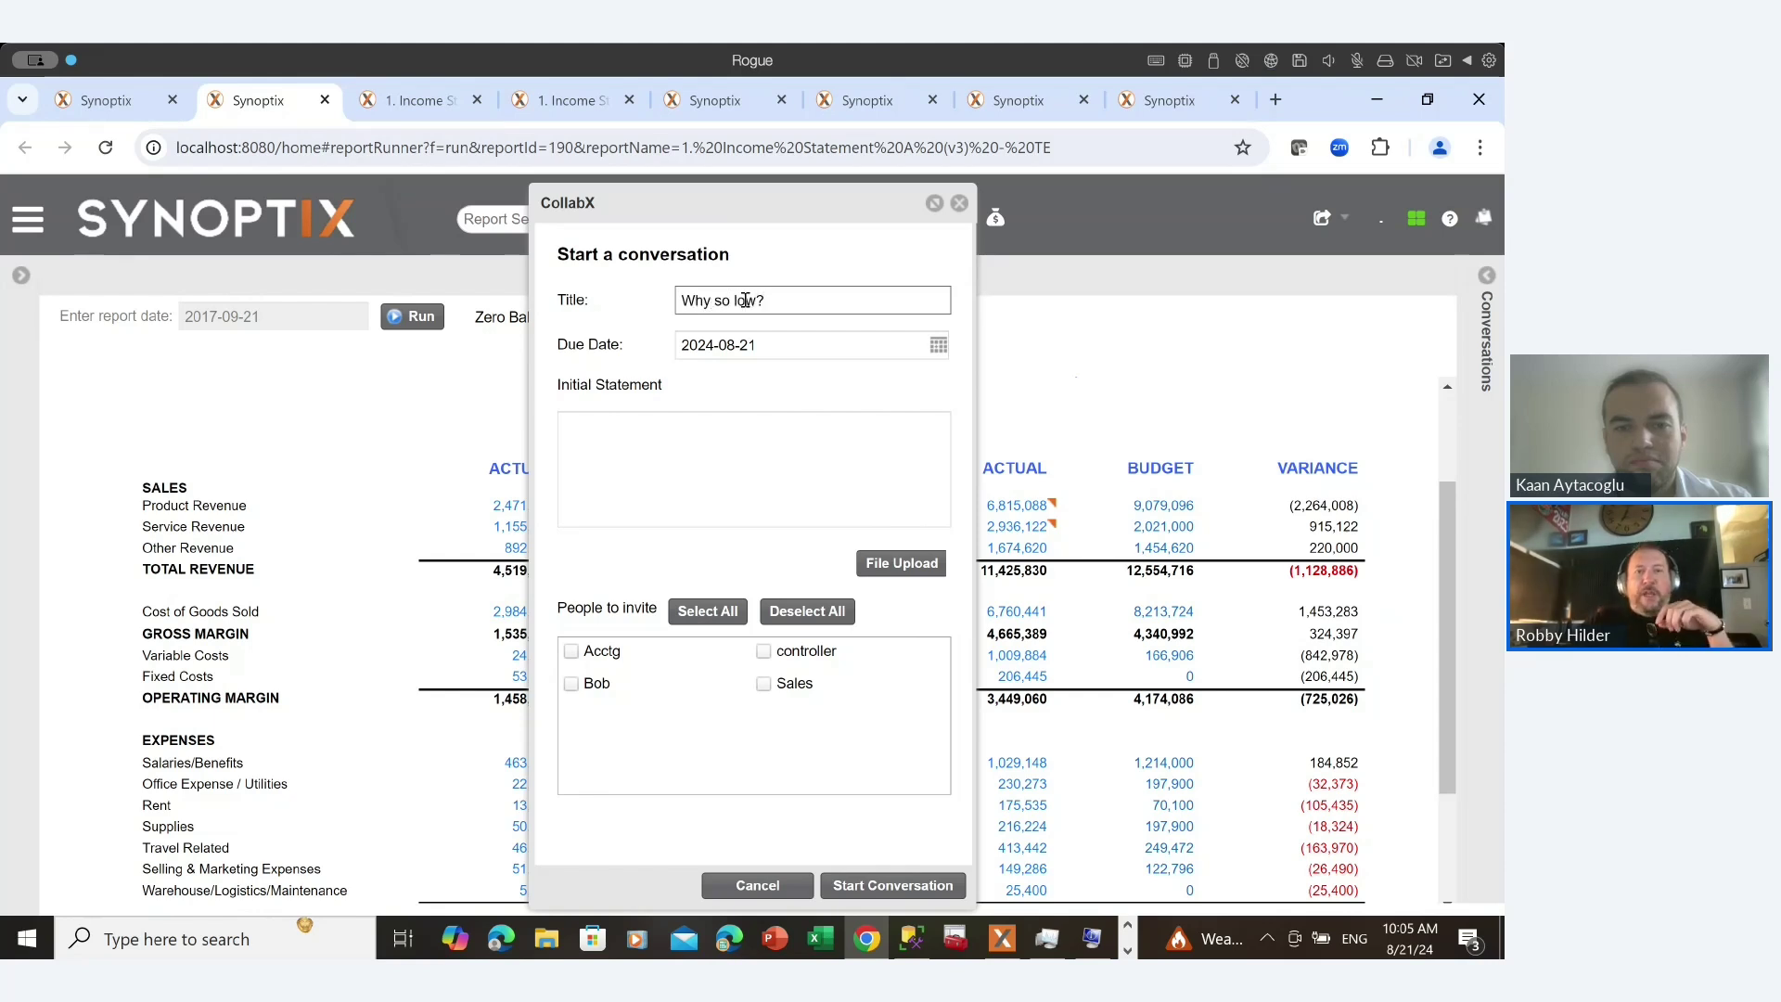
Select Acctg and controller as people to invite, and close the conversation form without starting it.
left_click(738, 448)
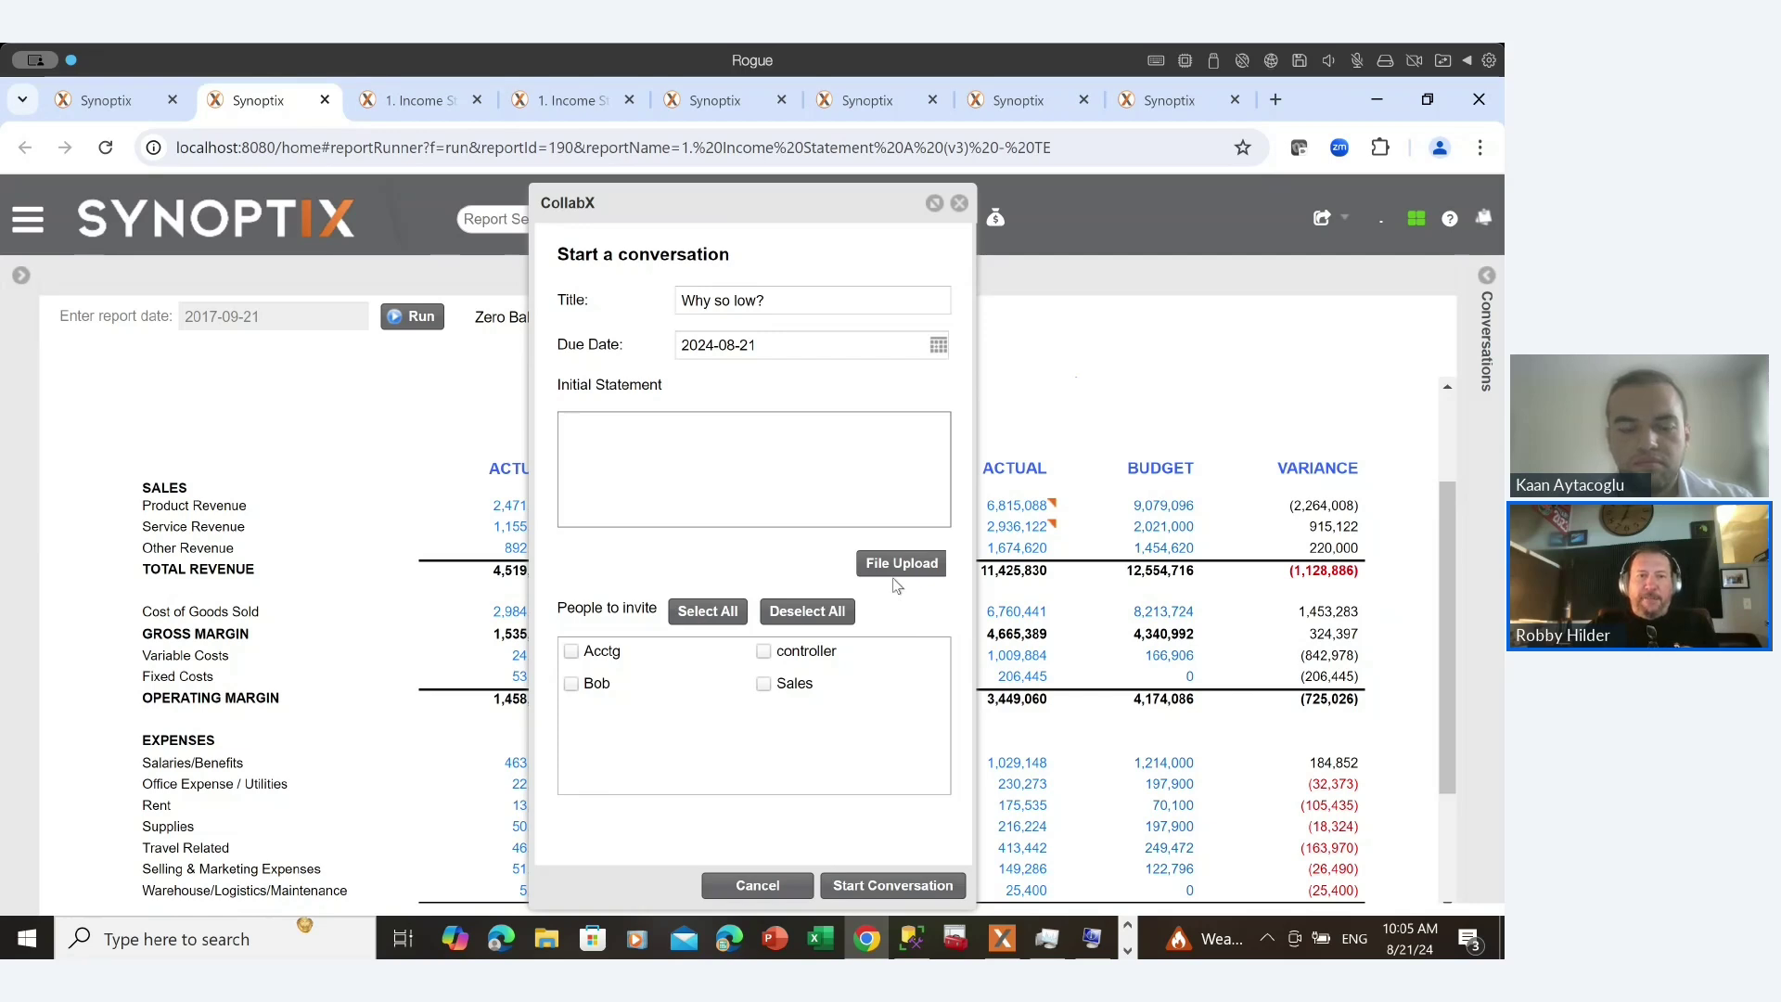
left_click(639, 652)
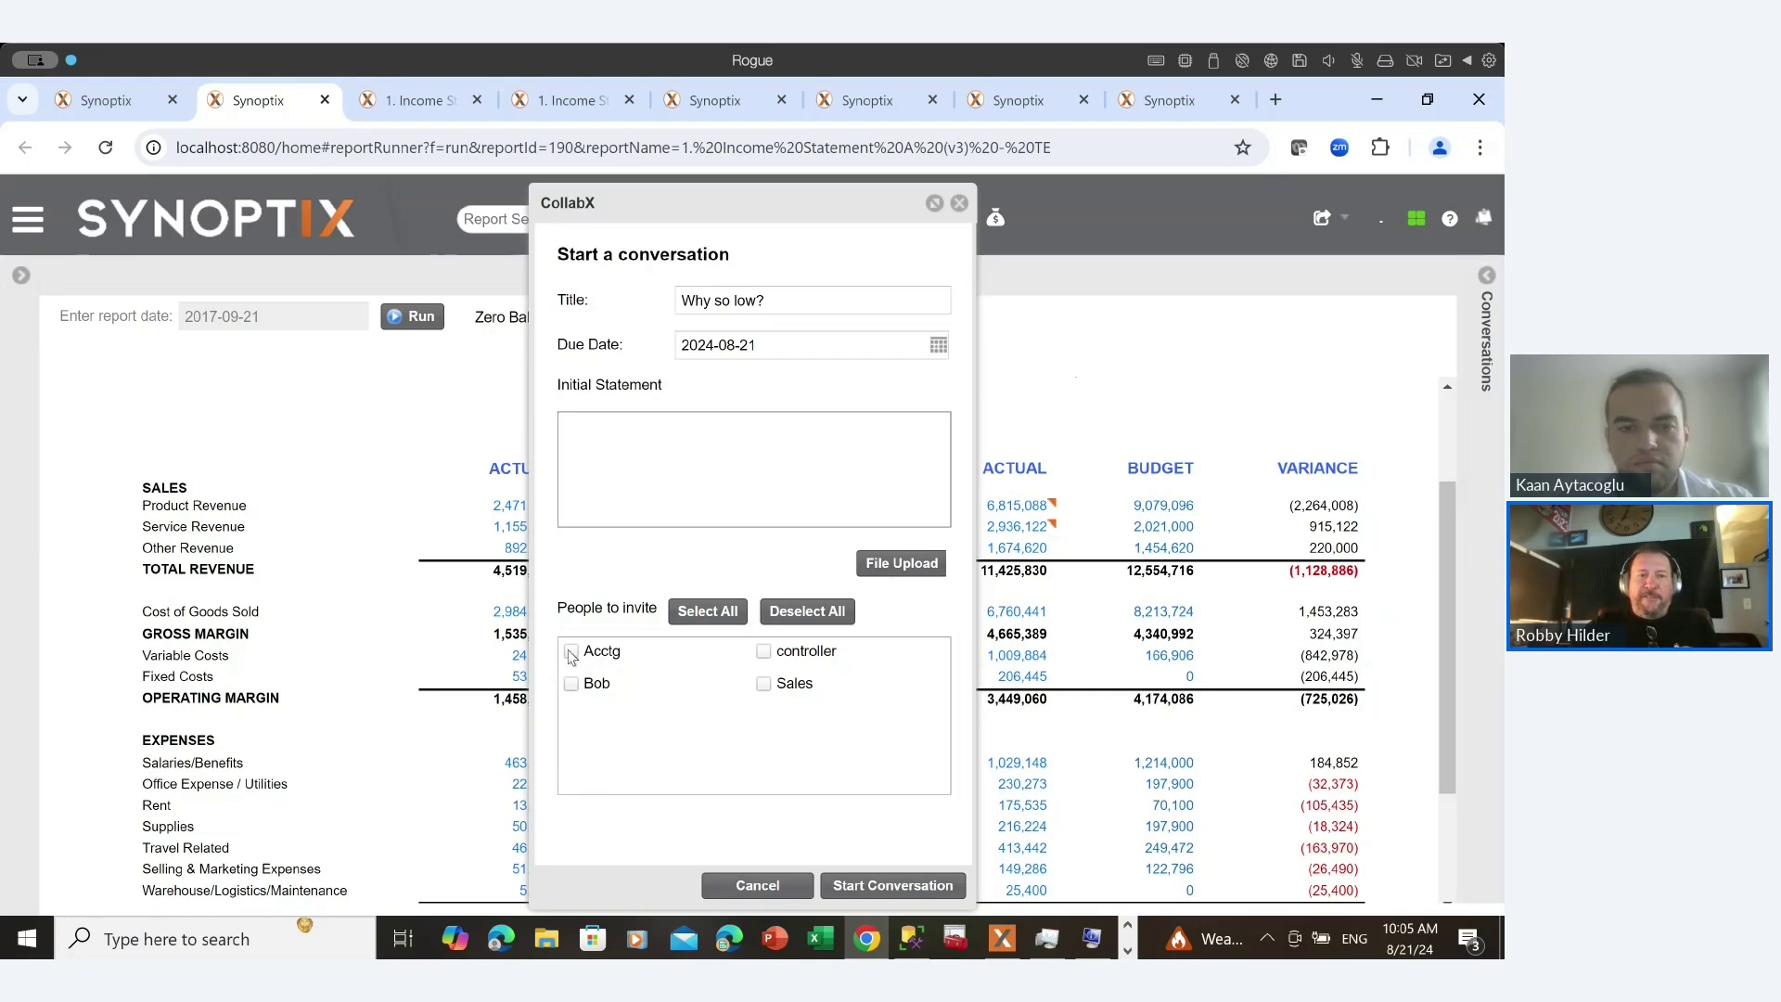
left_click(762, 651)
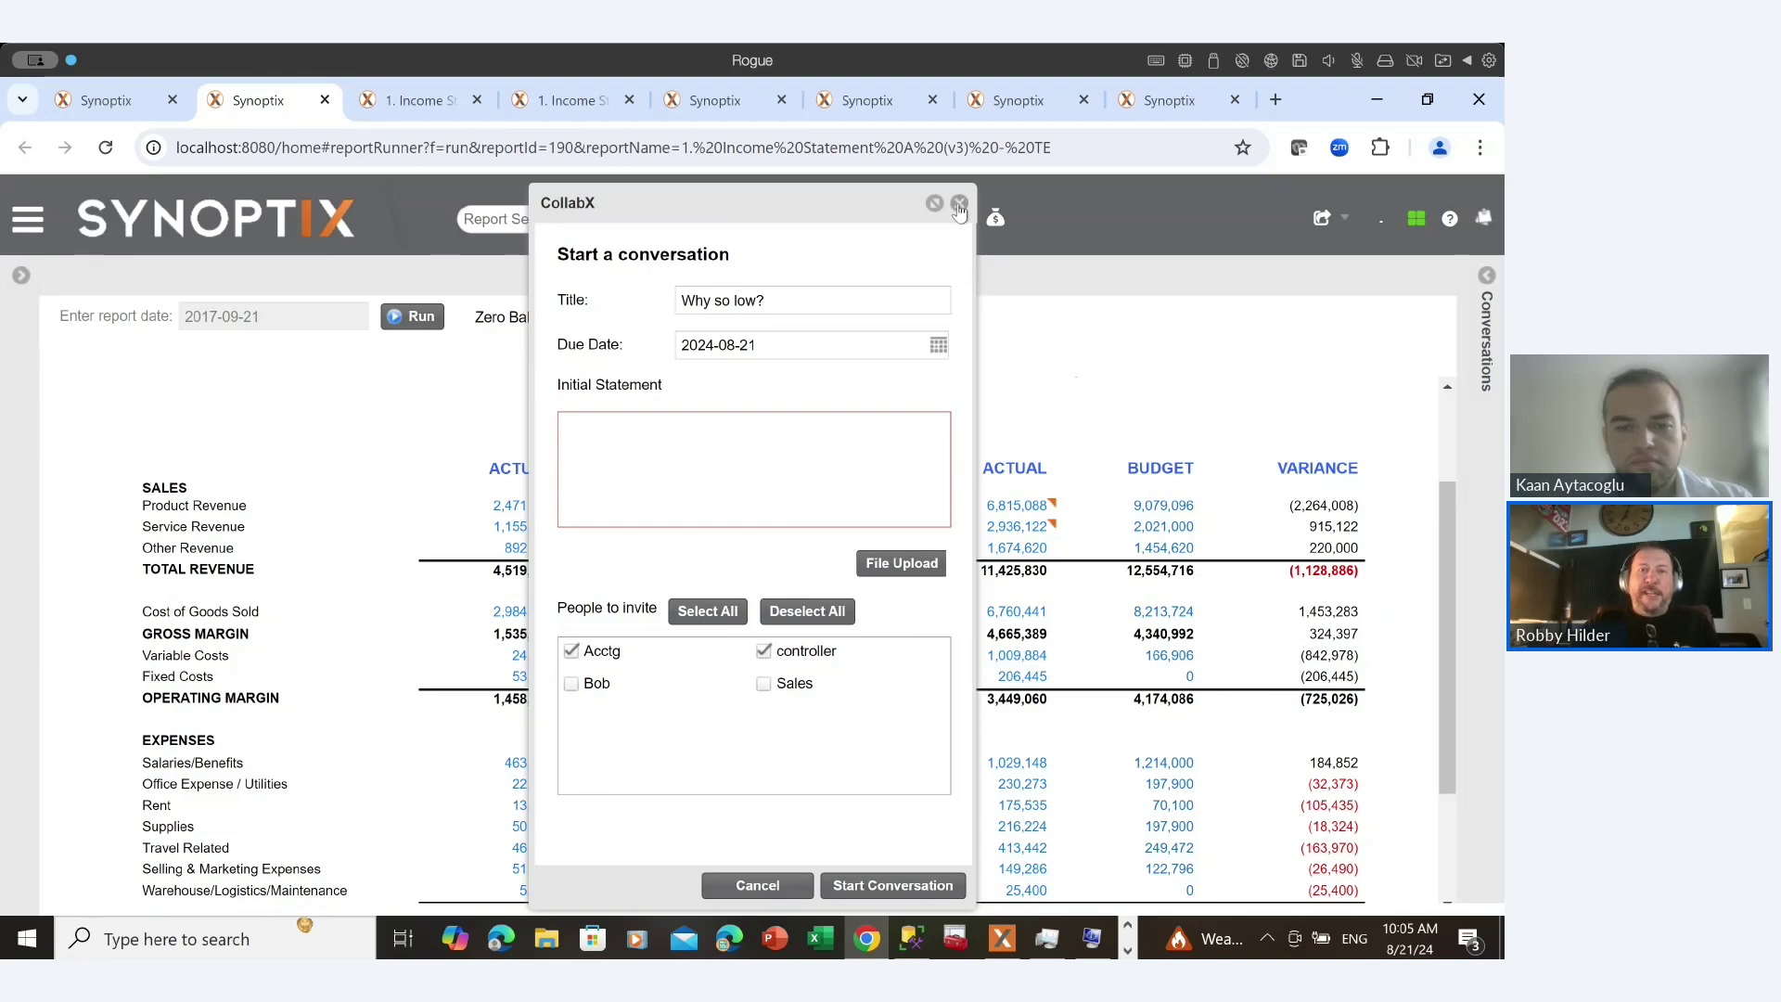
left_click(960, 204)
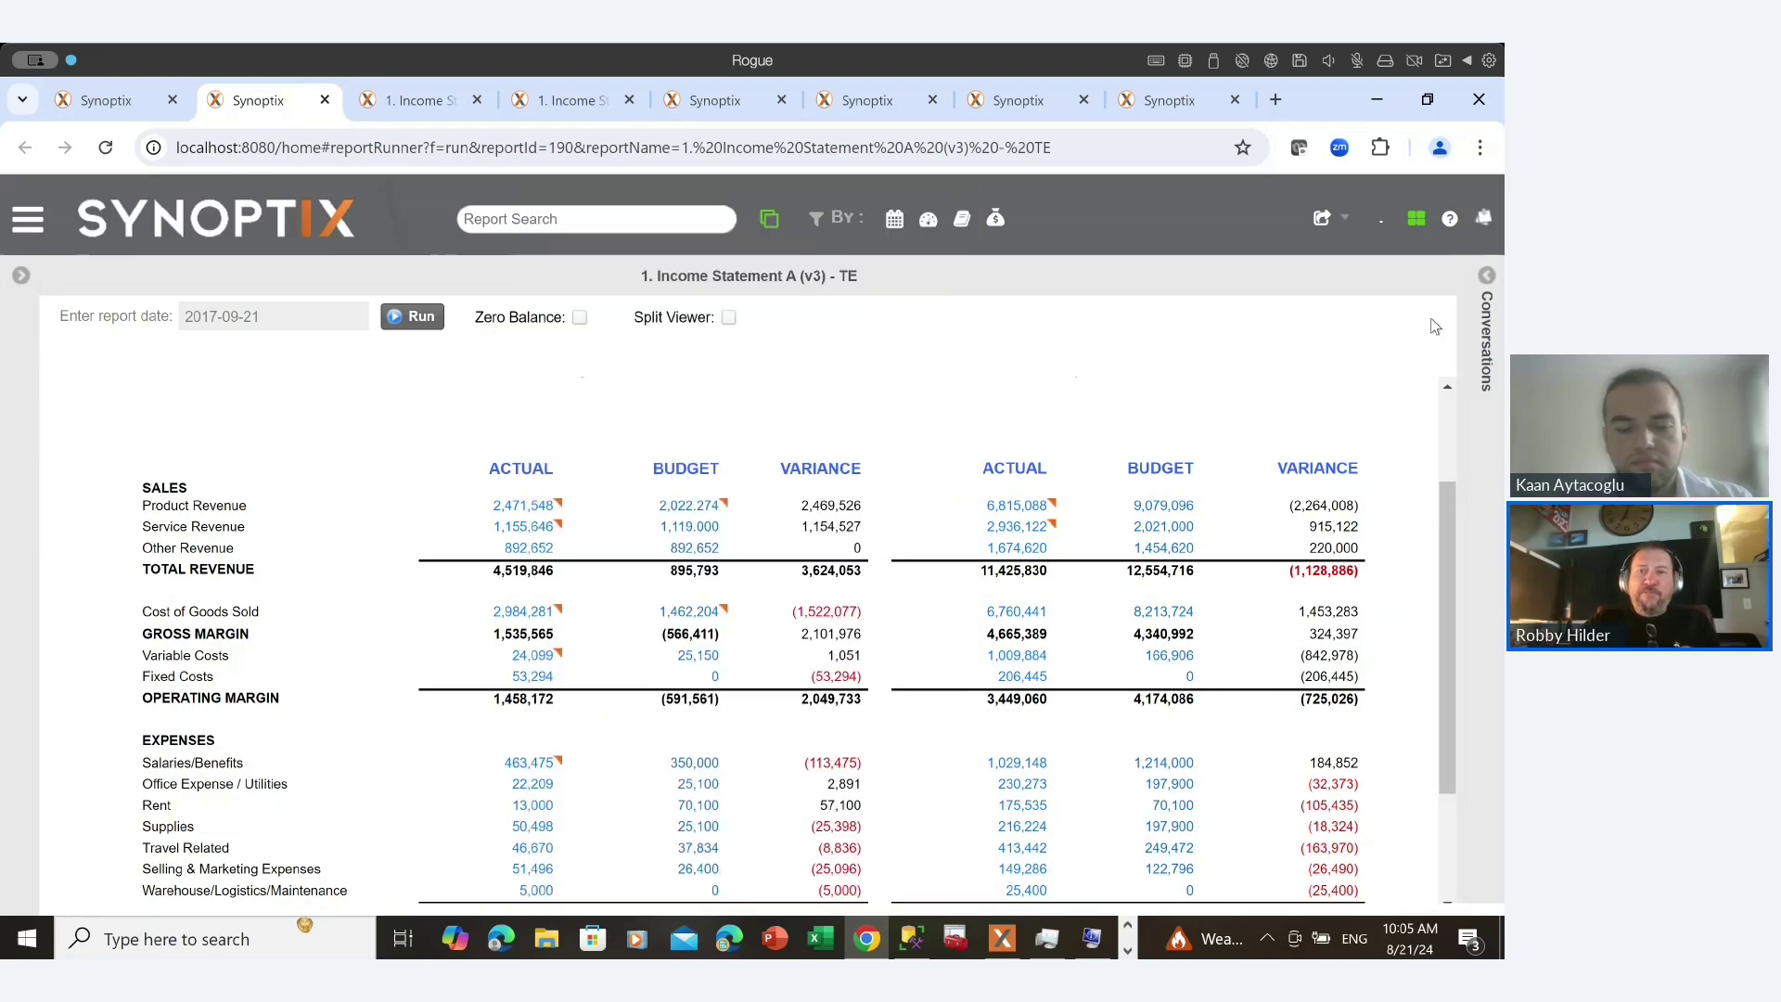
View the list of existing conversations on the income statement, and return to the full-width report.
left_click(1487, 278)
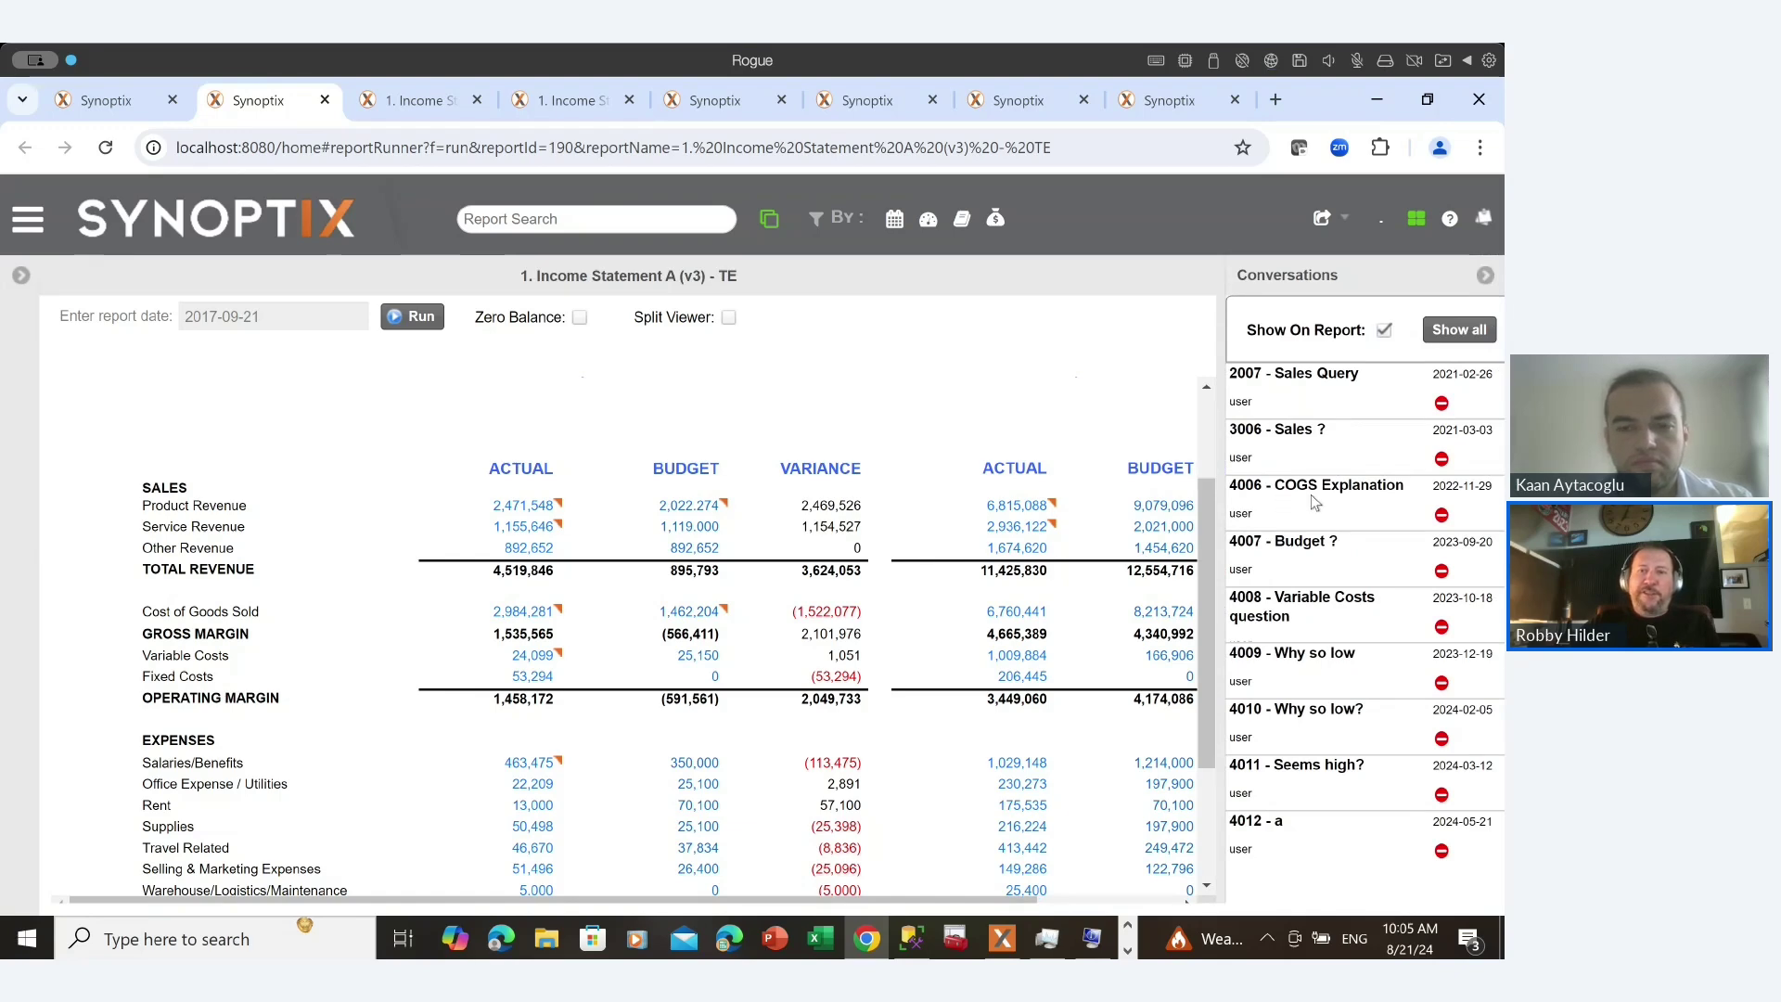
left_click(1485, 276)
scroll(1100, 518, "up", 2)
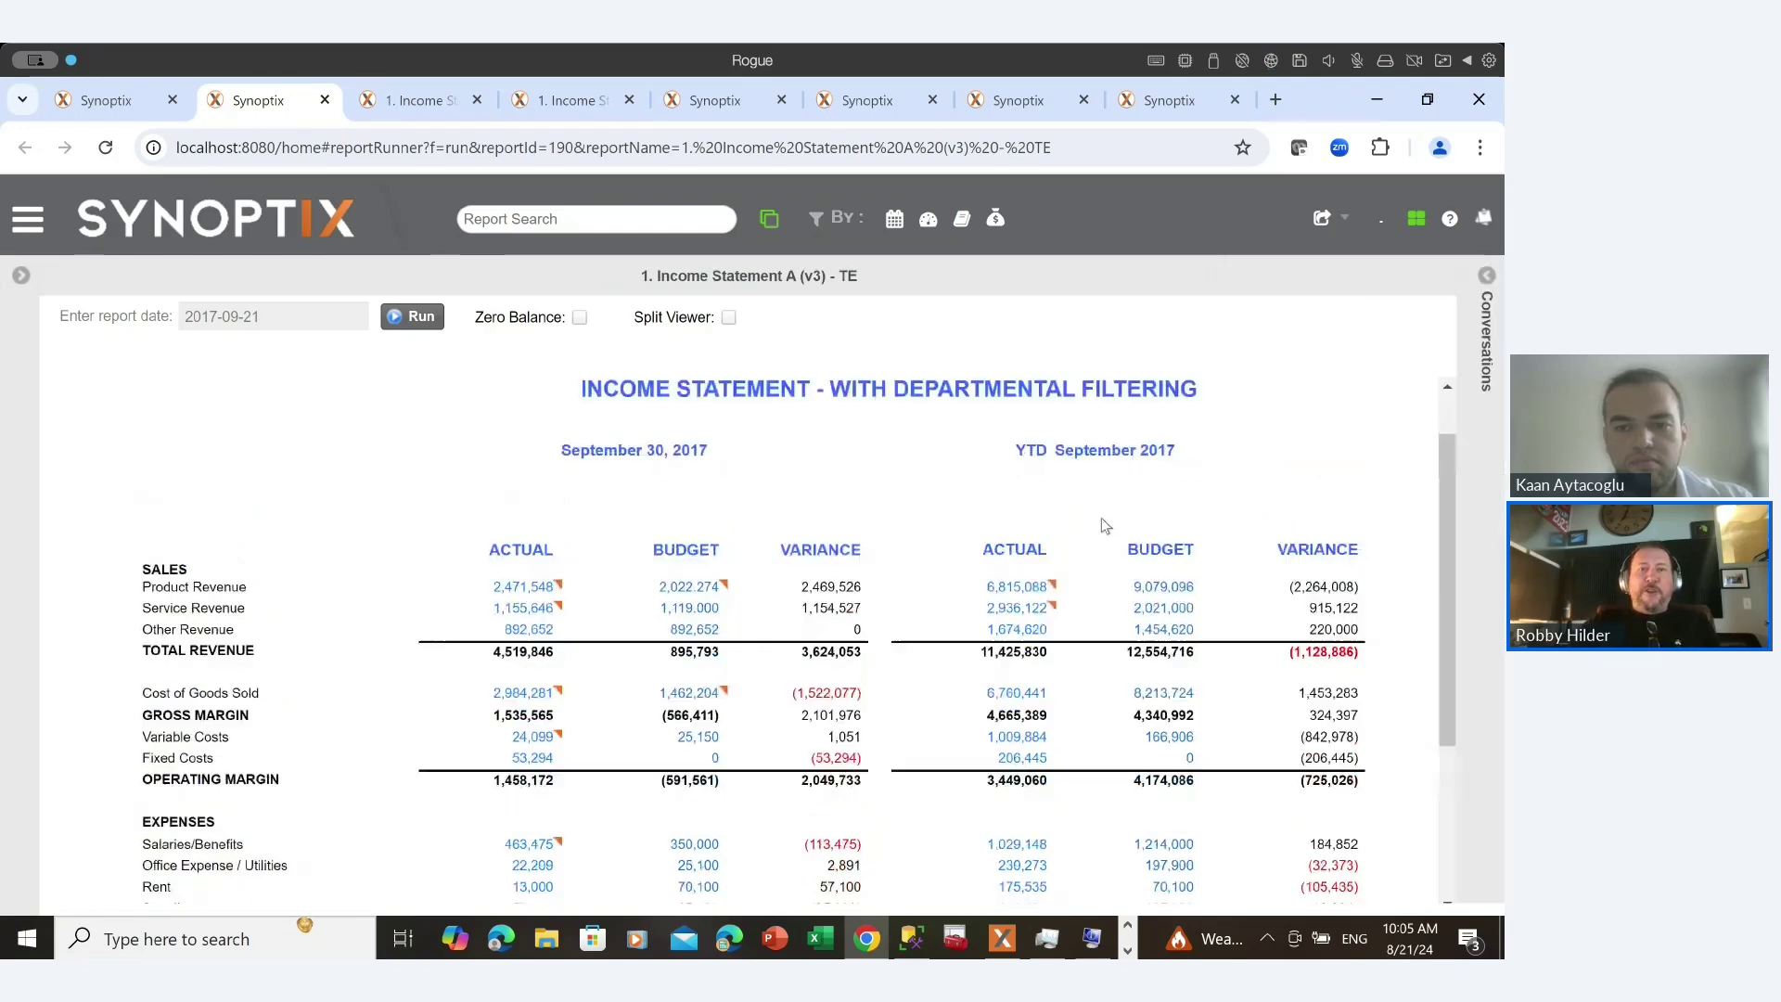
scroll(1104, 525, "up", 1)
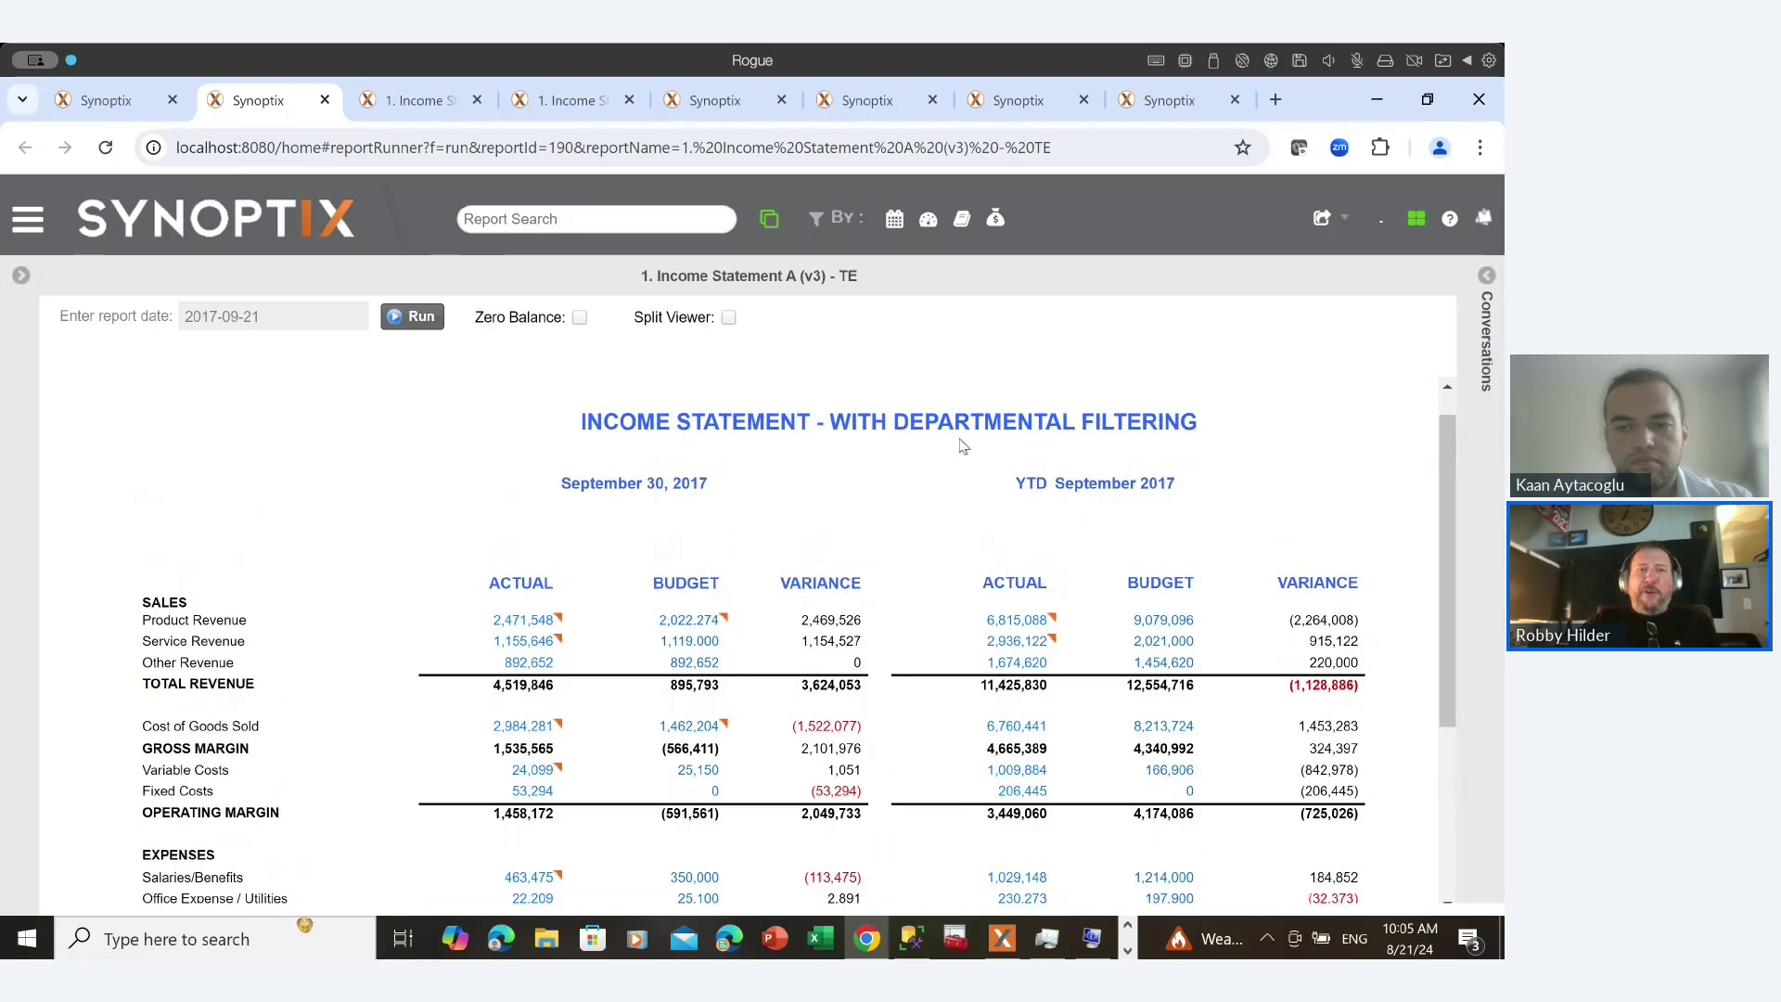
Show the department filter tree in a narrower pane and filter the income statement to 000 - Corporate.
left_click(21, 277)
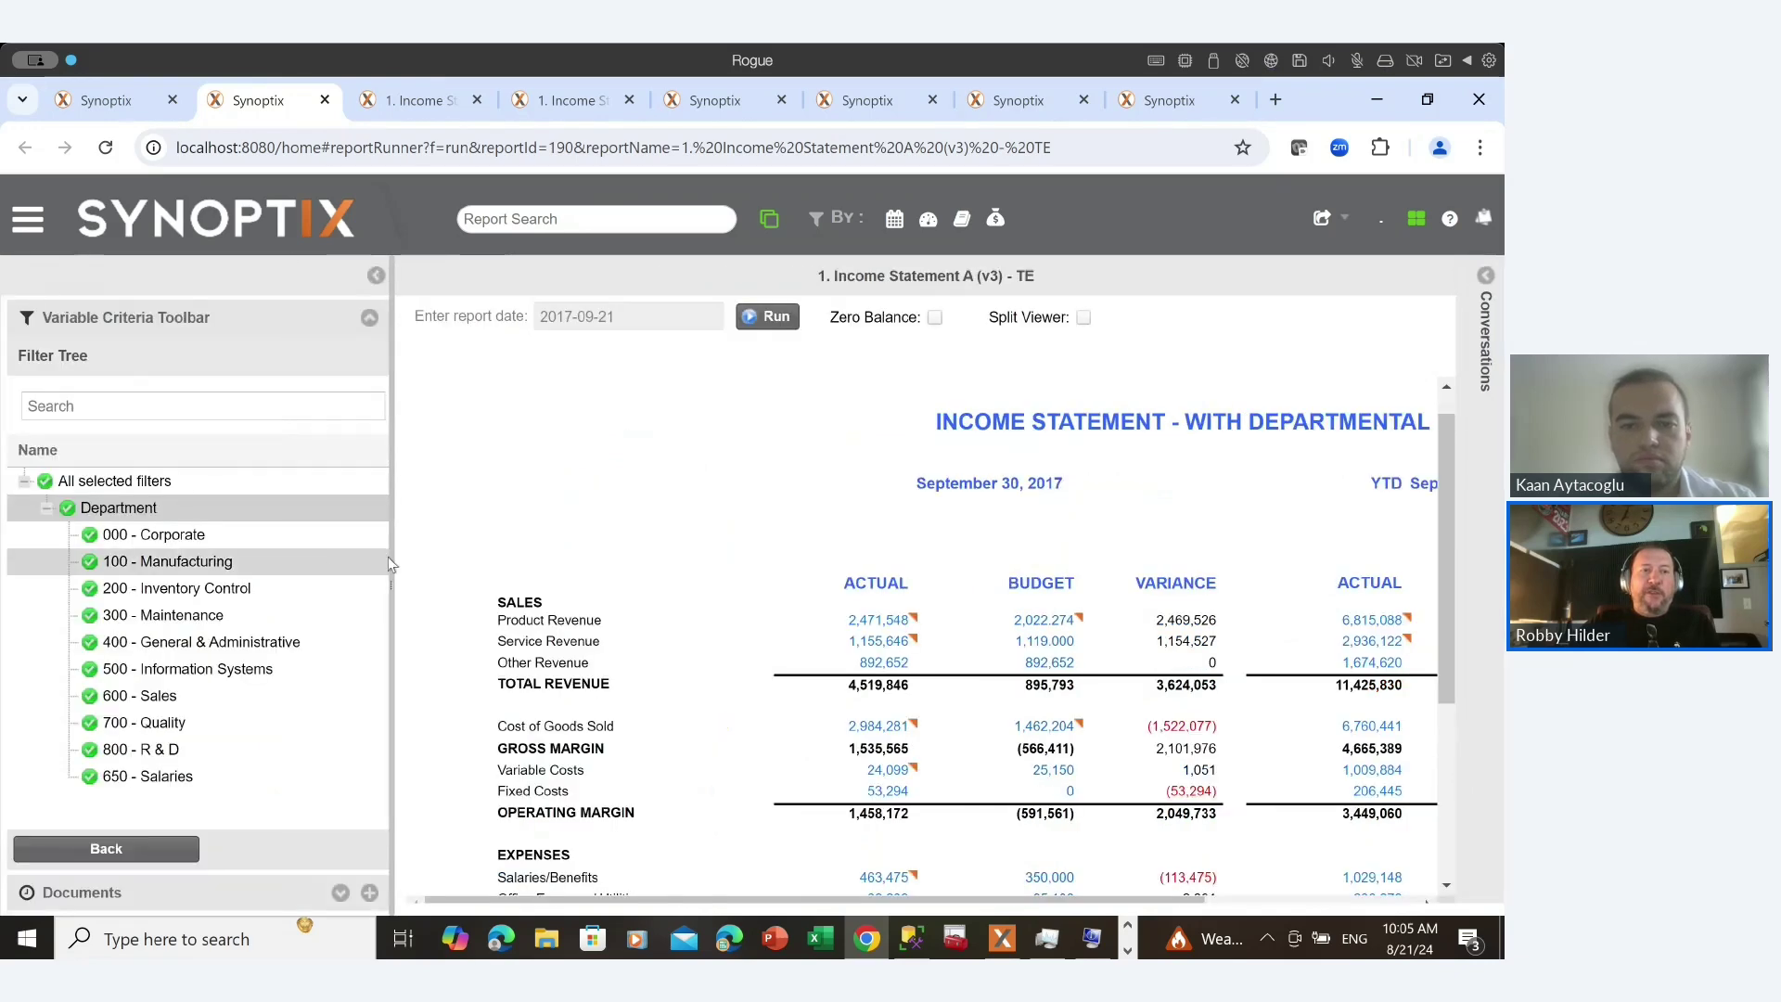
left_click_drag(390, 551, 339, 551)
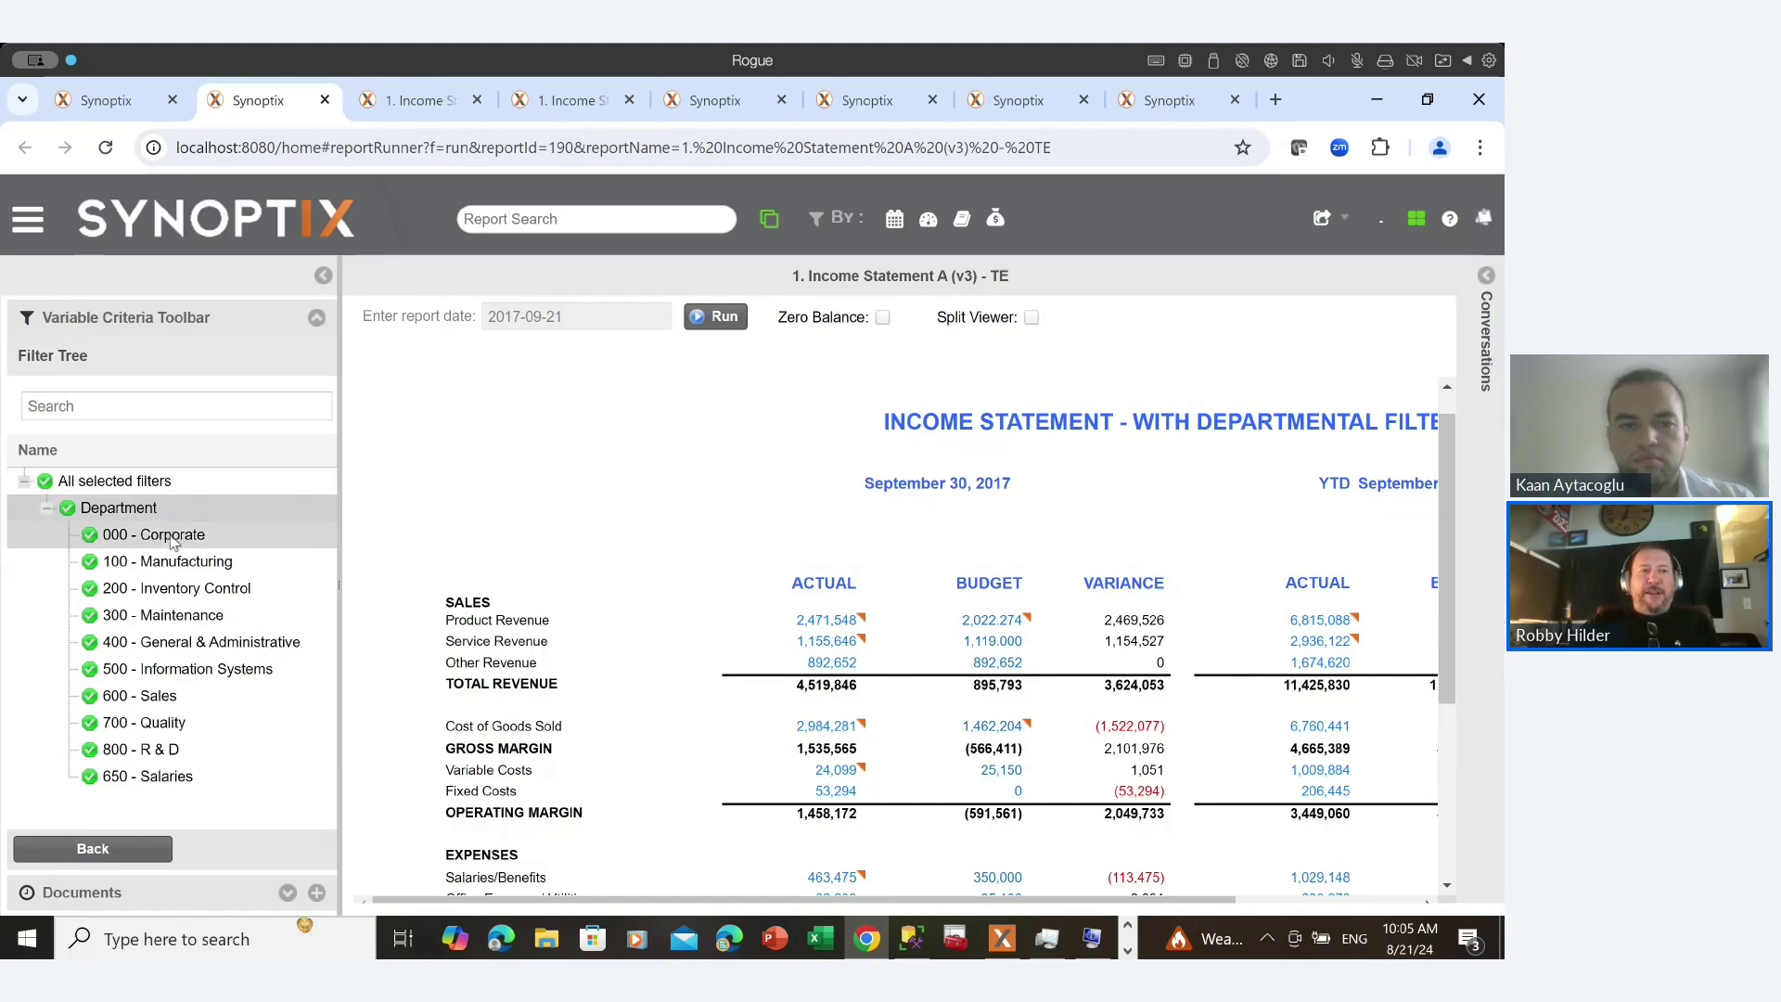
left_click(172, 559)
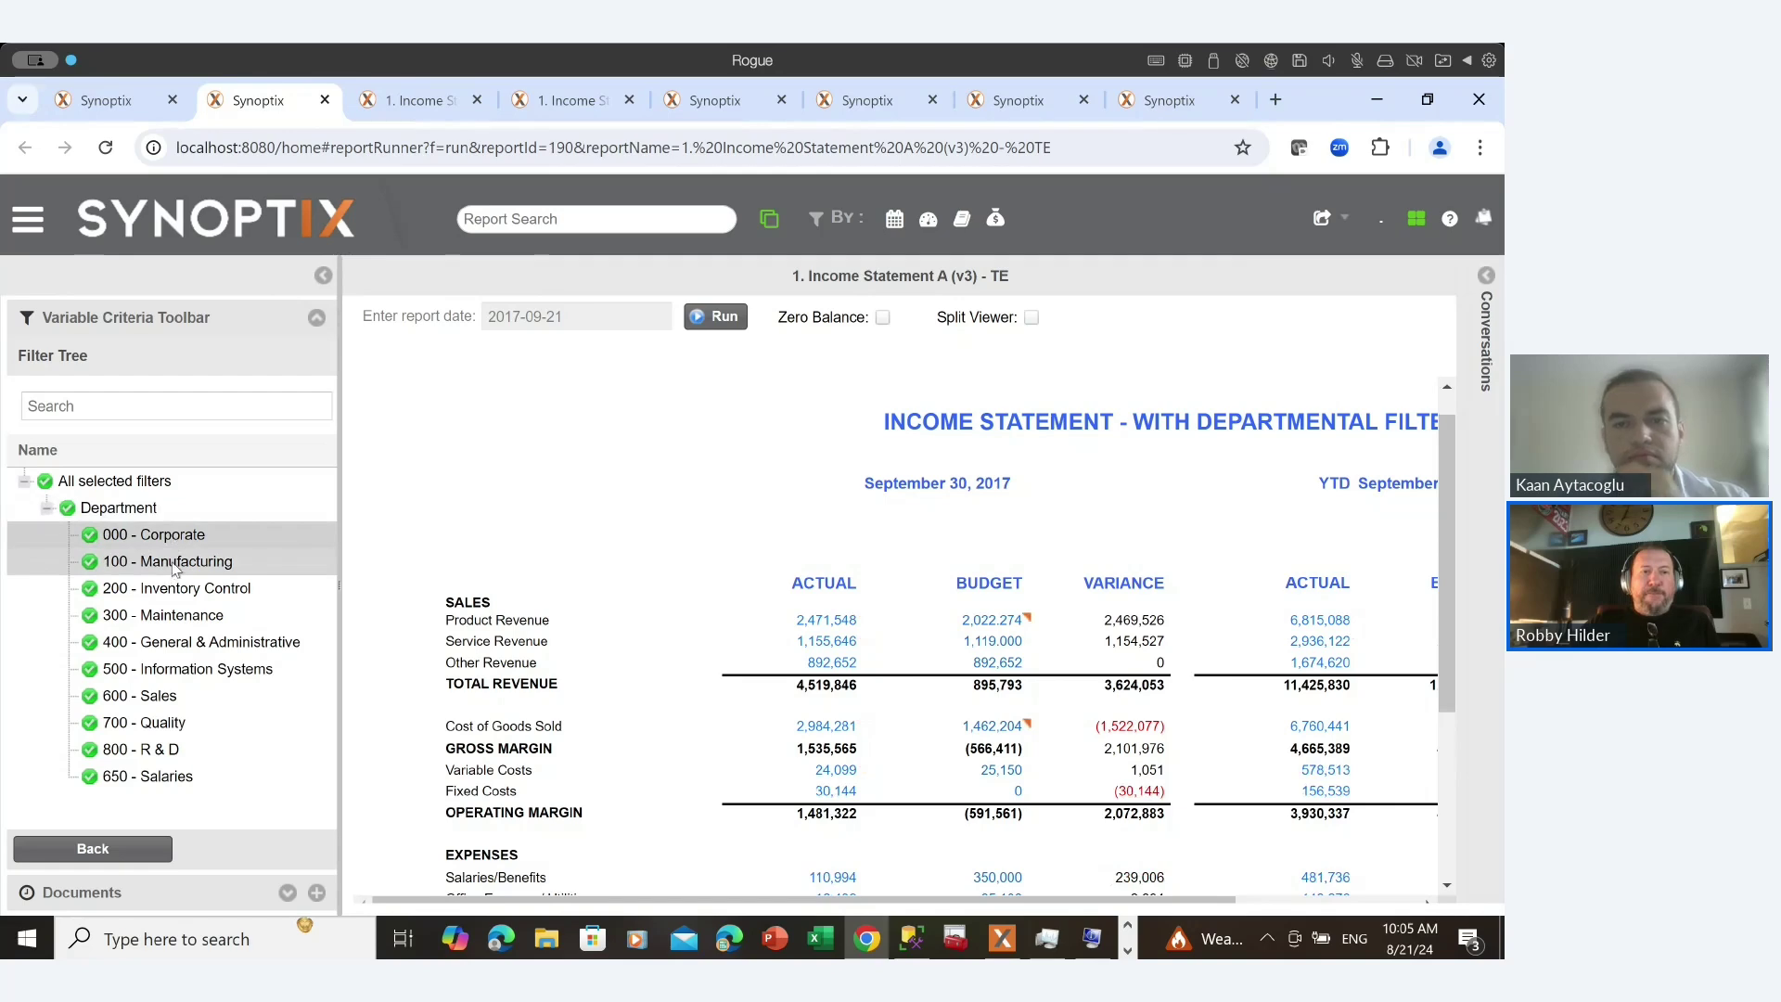
Filter the income statement to the whole Department level, and briefly show the list of existing conversations before hiding it.
left_click(142, 513)
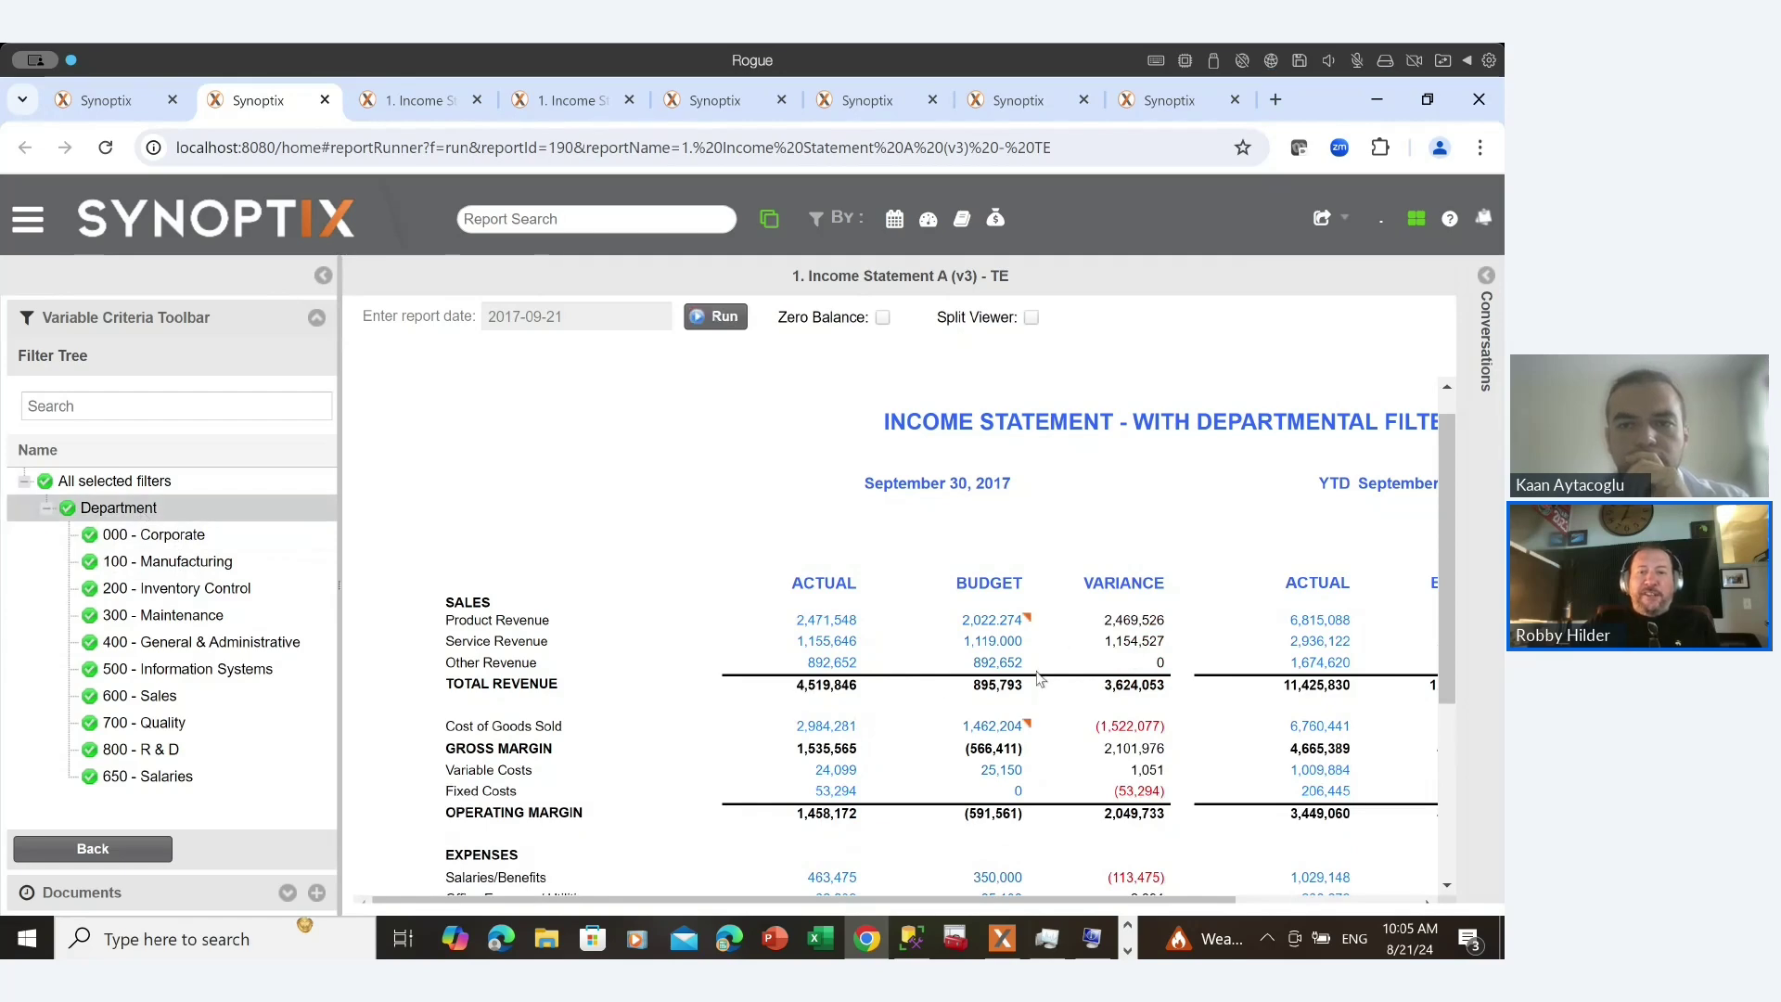
left_click(1485, 279)
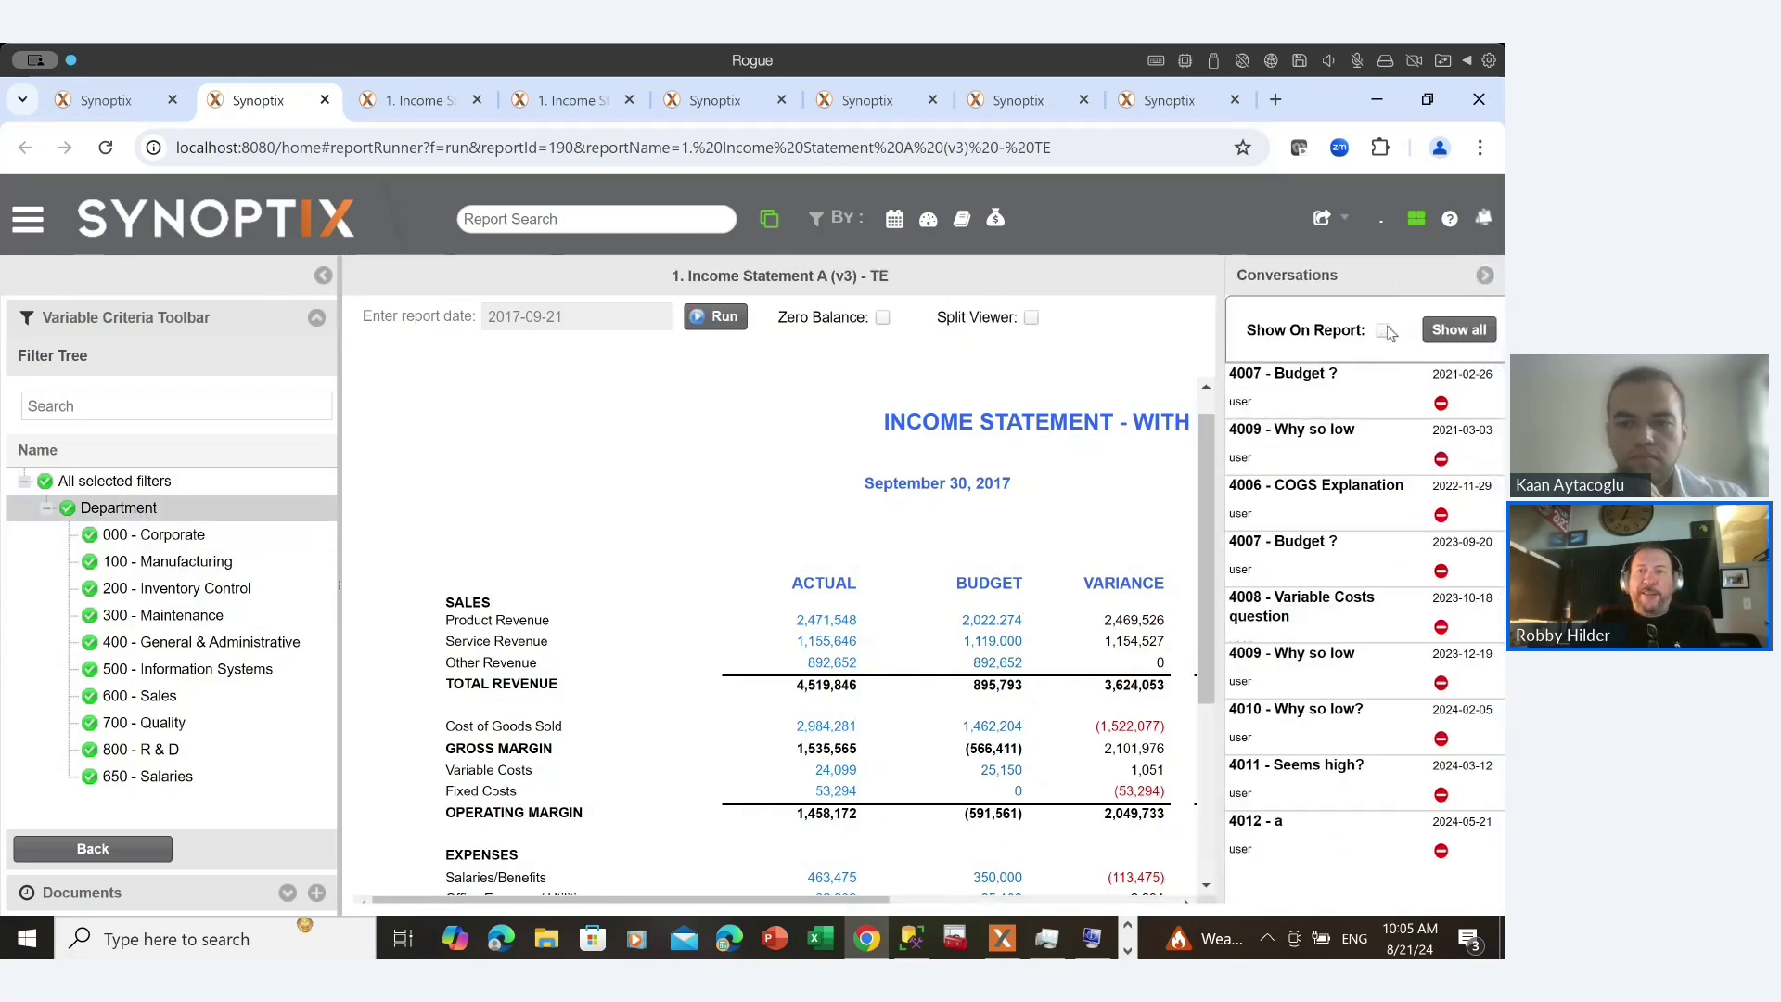
left_click(1484, 277)
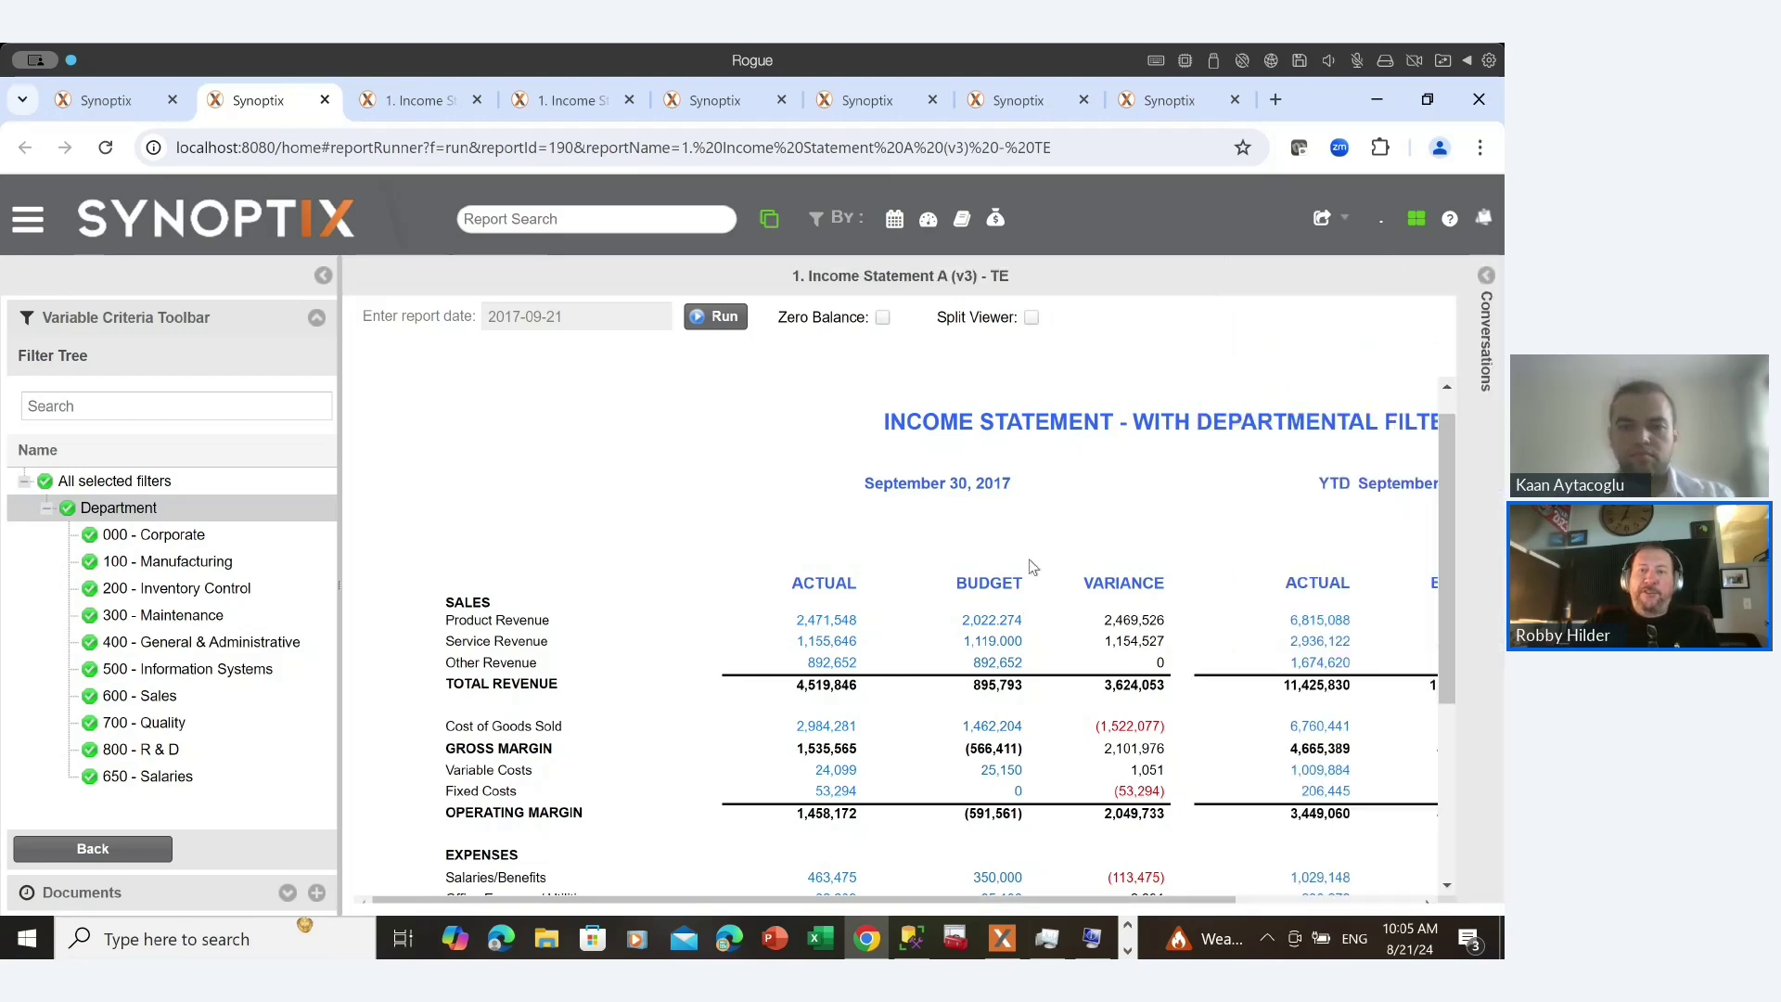
Examine the sales, margin and expense lines of the income statement for all departments.
scroll(1036, 565, "left", 3)
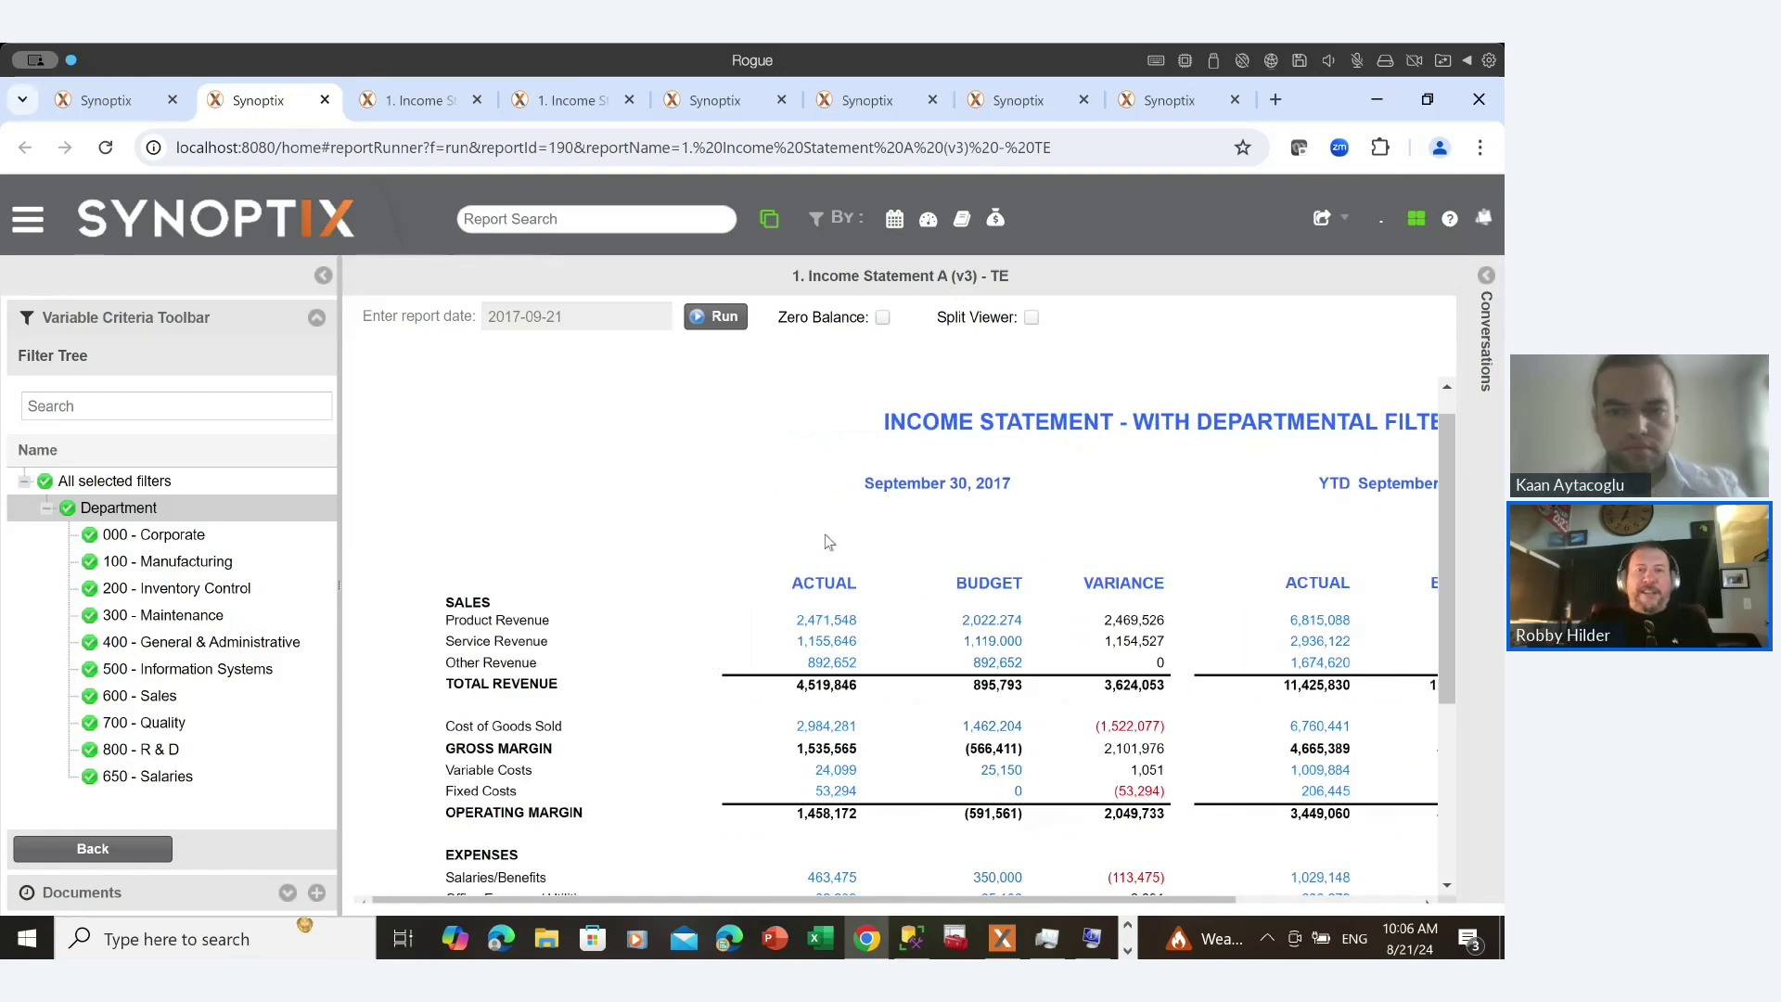
scroll(829, 540, "down", 1)
scroll(828, 541, "down", 1)
scroll(826, 534, "up", 2)
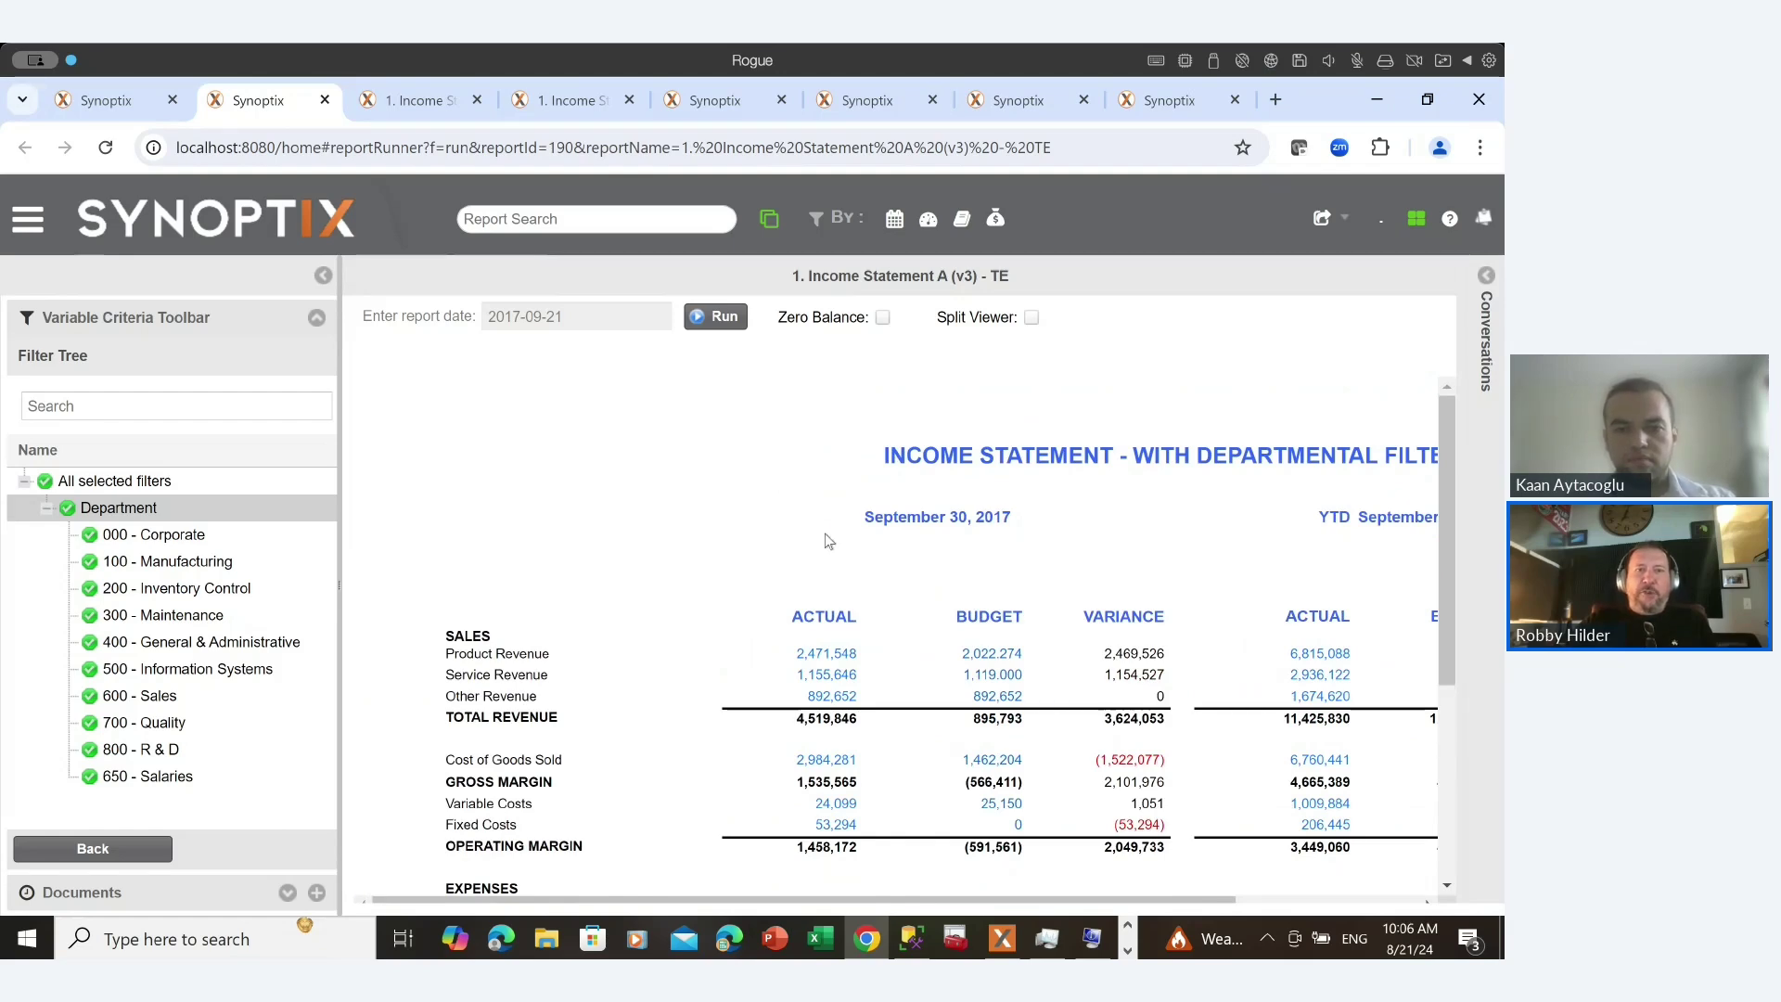
scroll(730, 457, "down", 2)
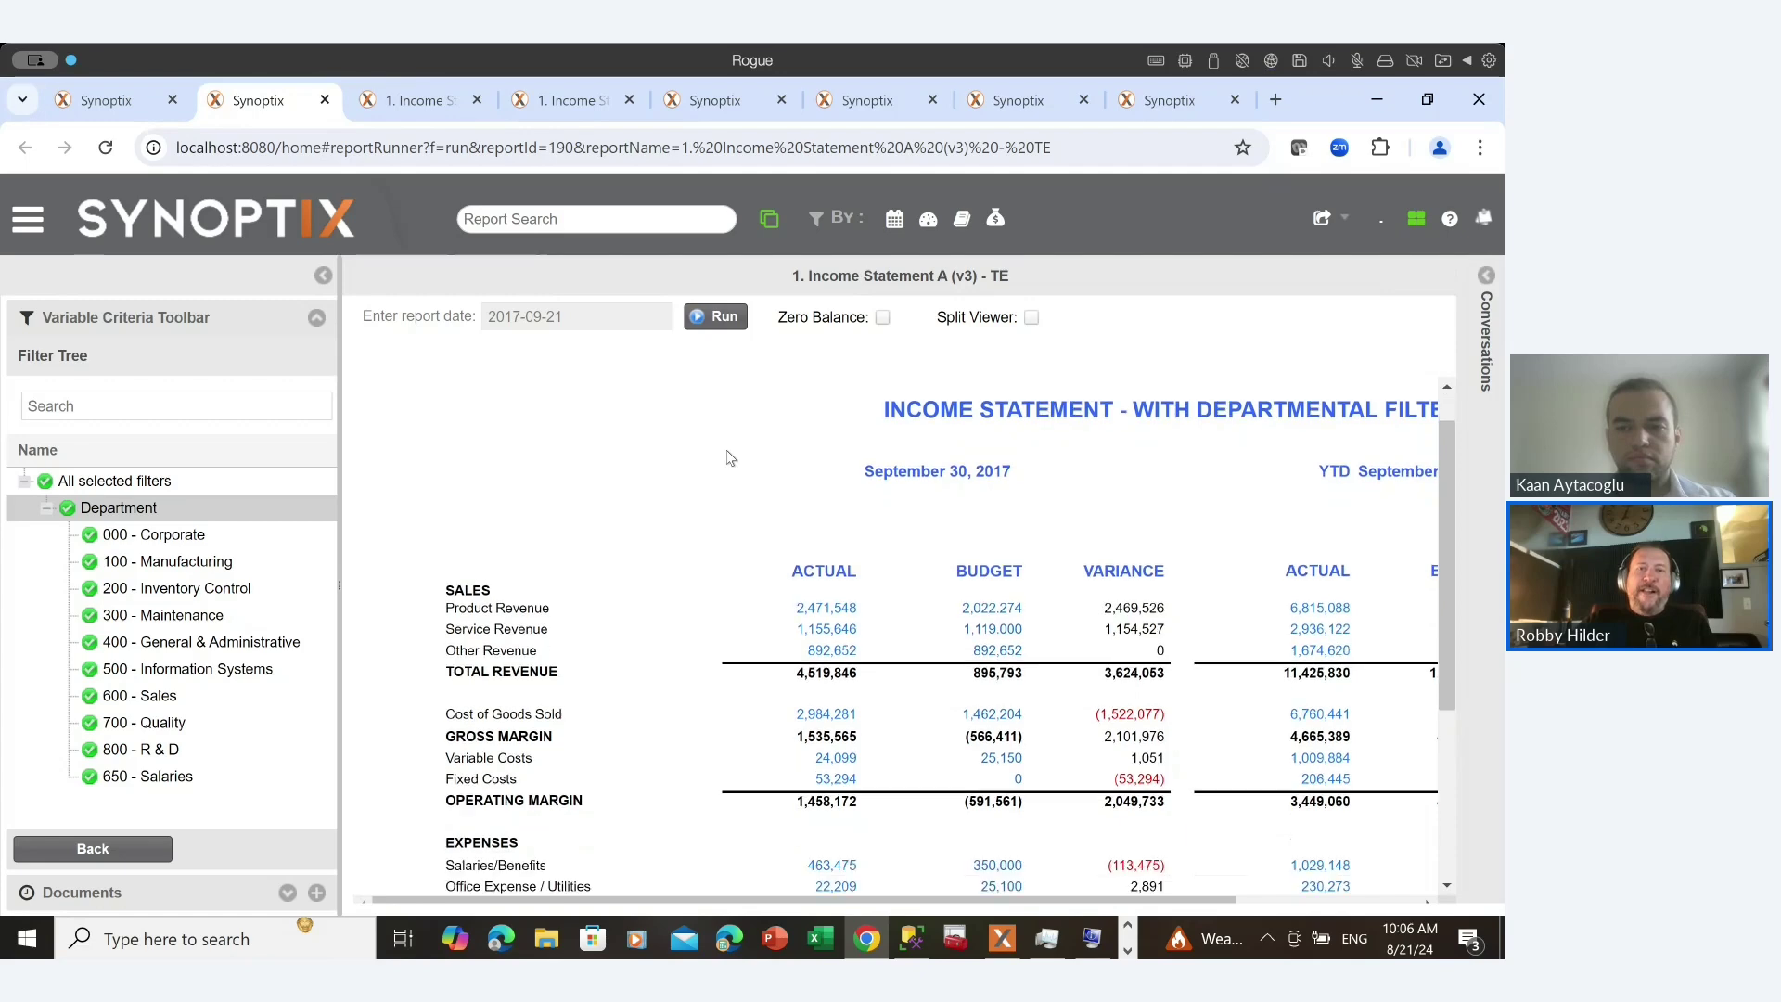
scroll(730, 457, "down", 4)
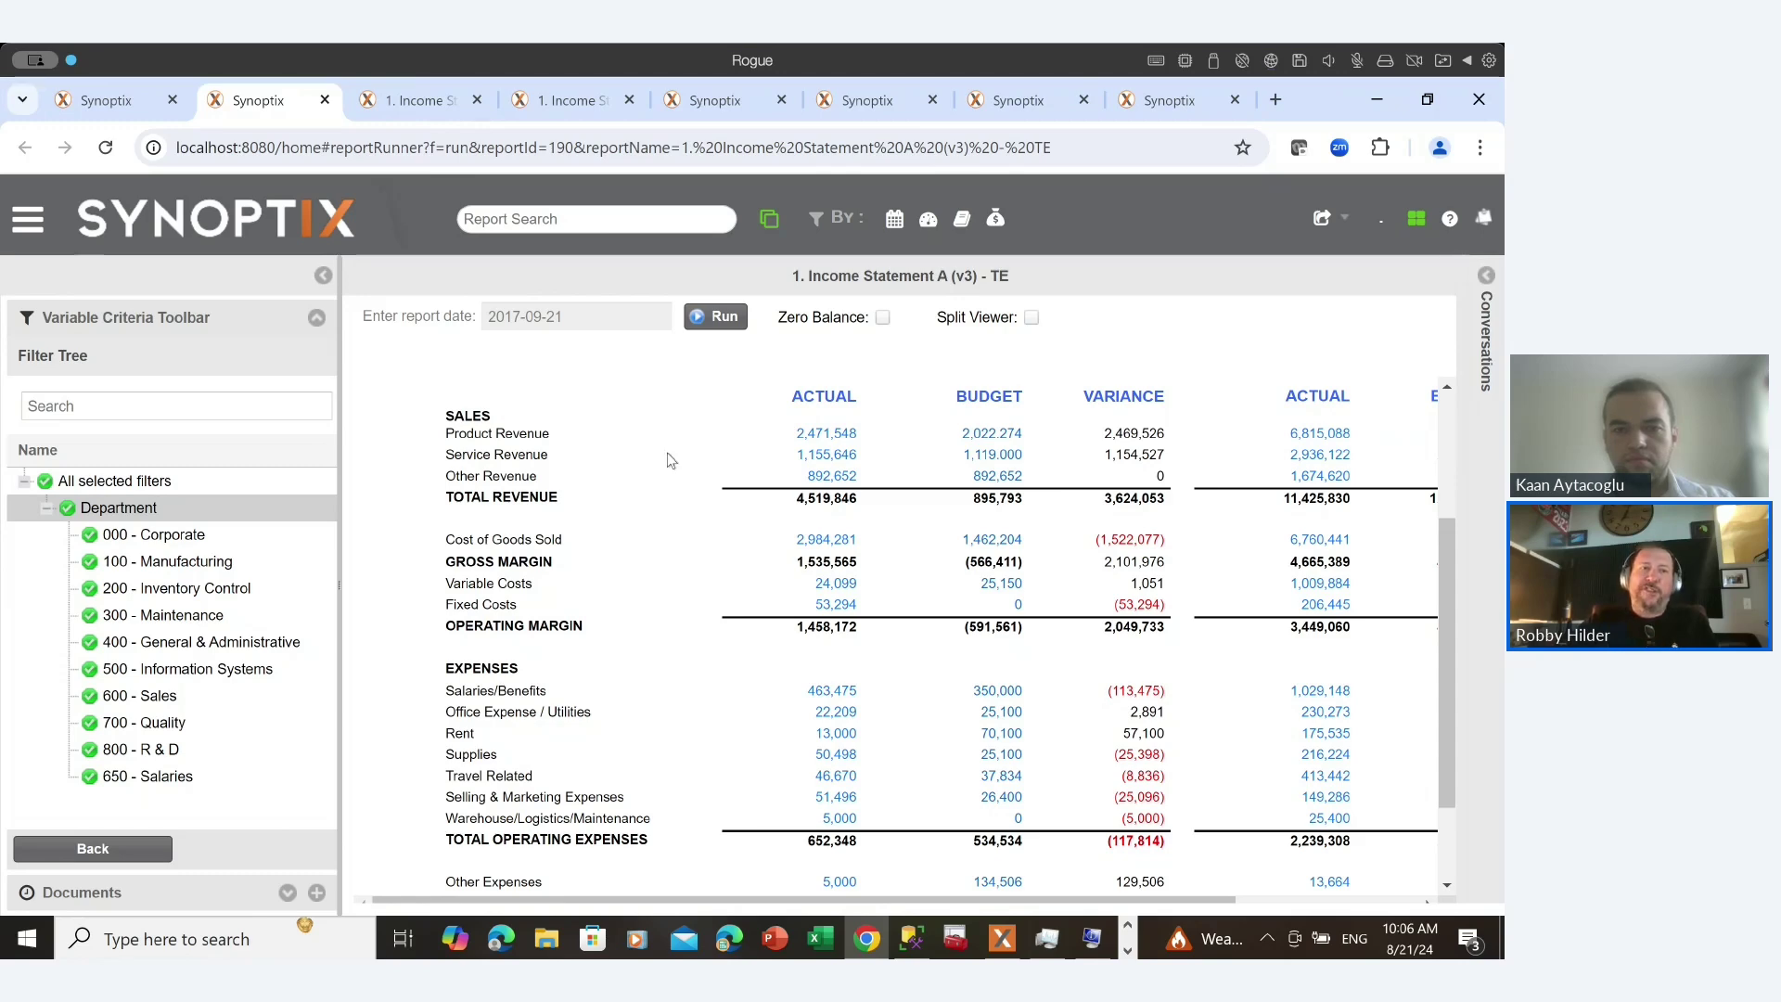
scroll(670, 460, "up", 3)
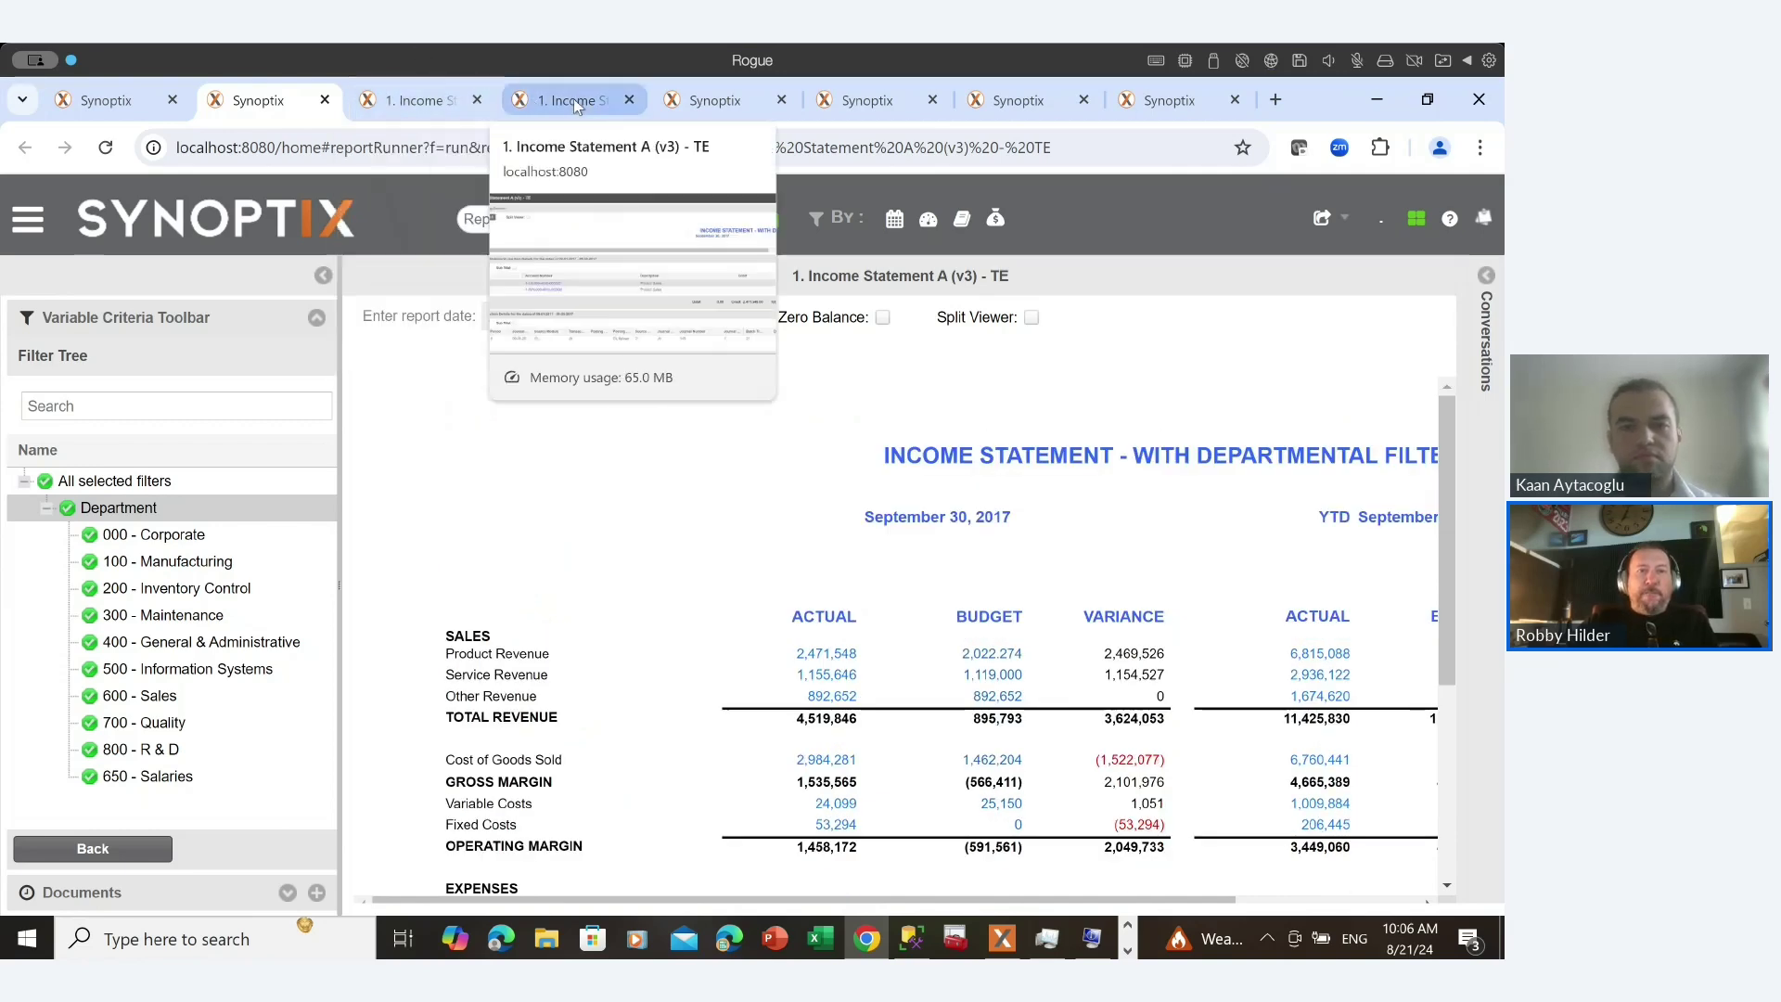
Examine the July to November columns of the 25. Actual Vs Budget 2017 report, and revisit the income statement's GL transaction drill-down.
left_click(675, 102)
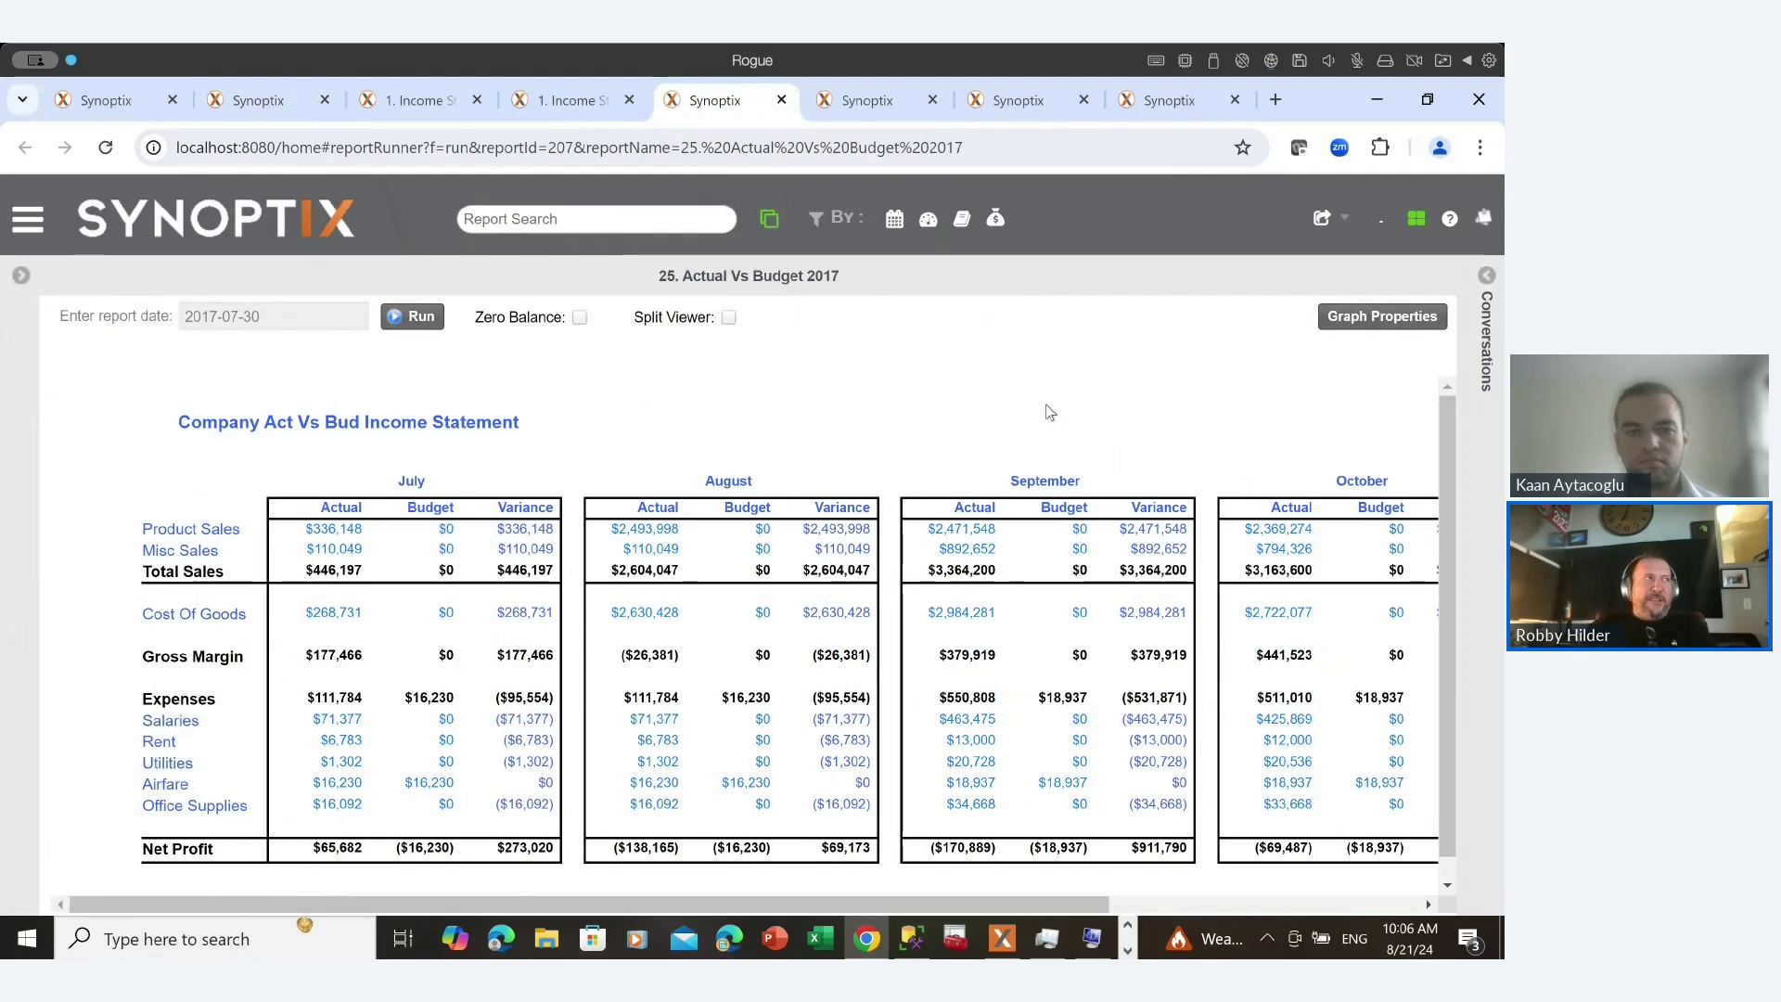
mouse_move(659, 372)
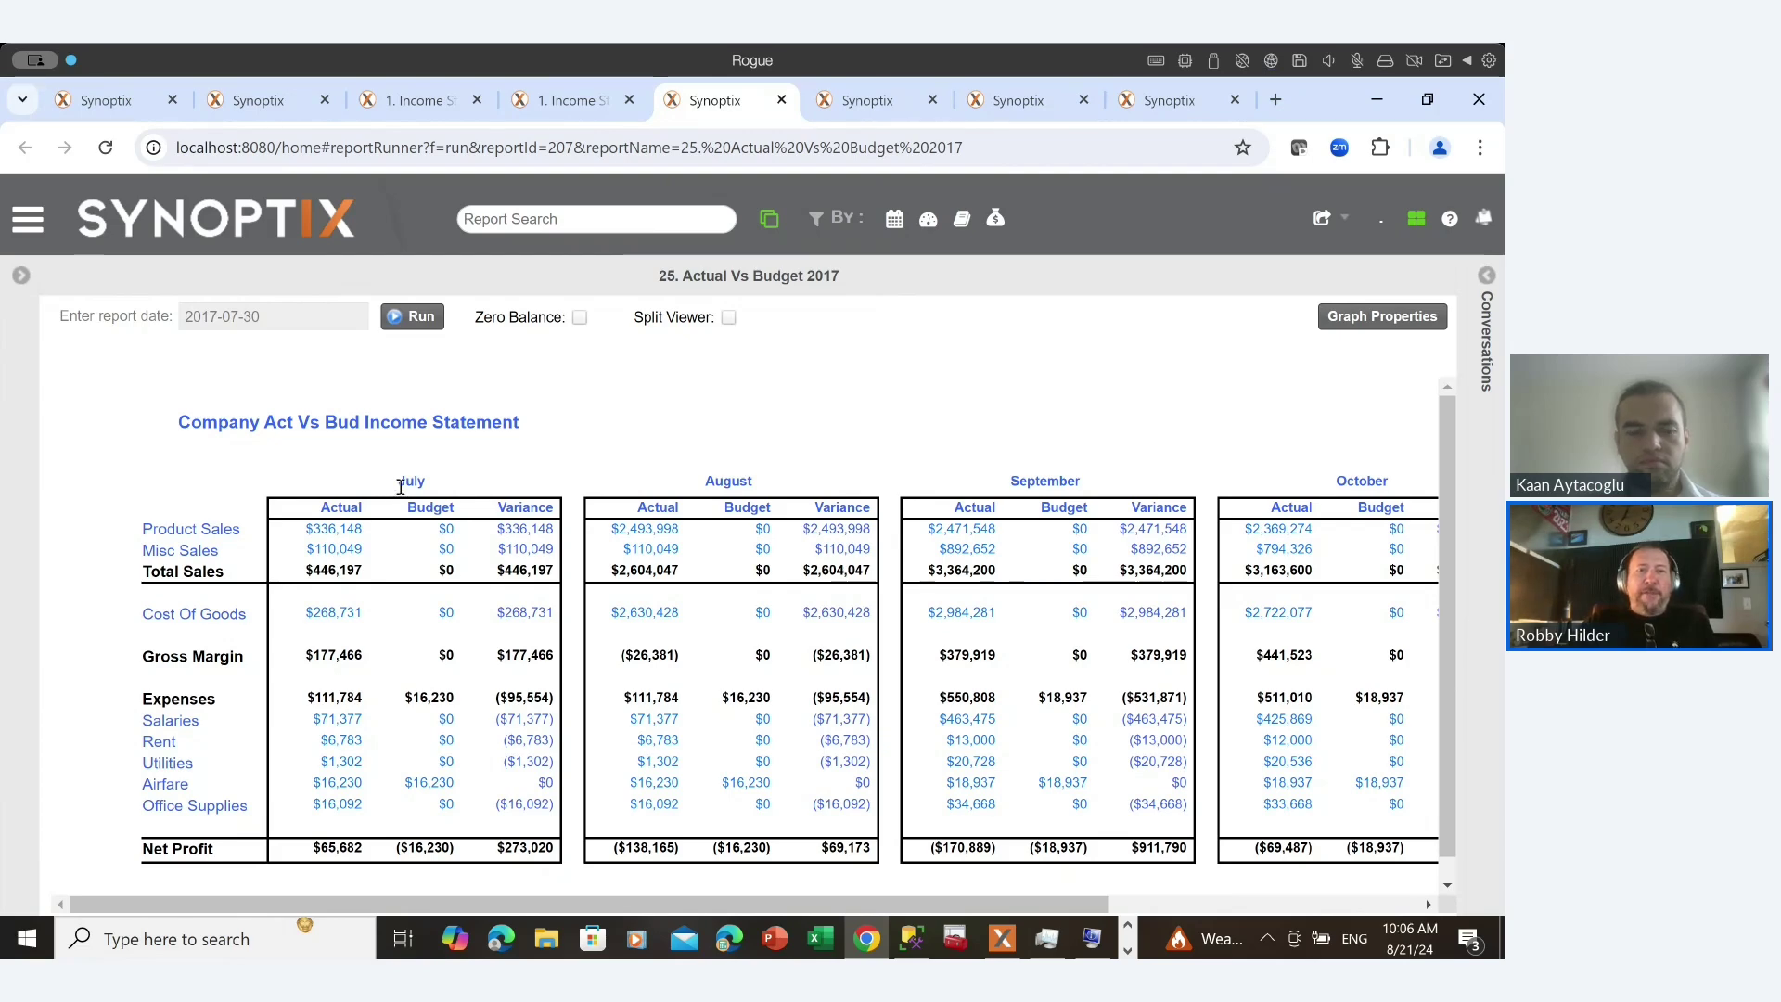
scroll(1011, 470, "right", 5)
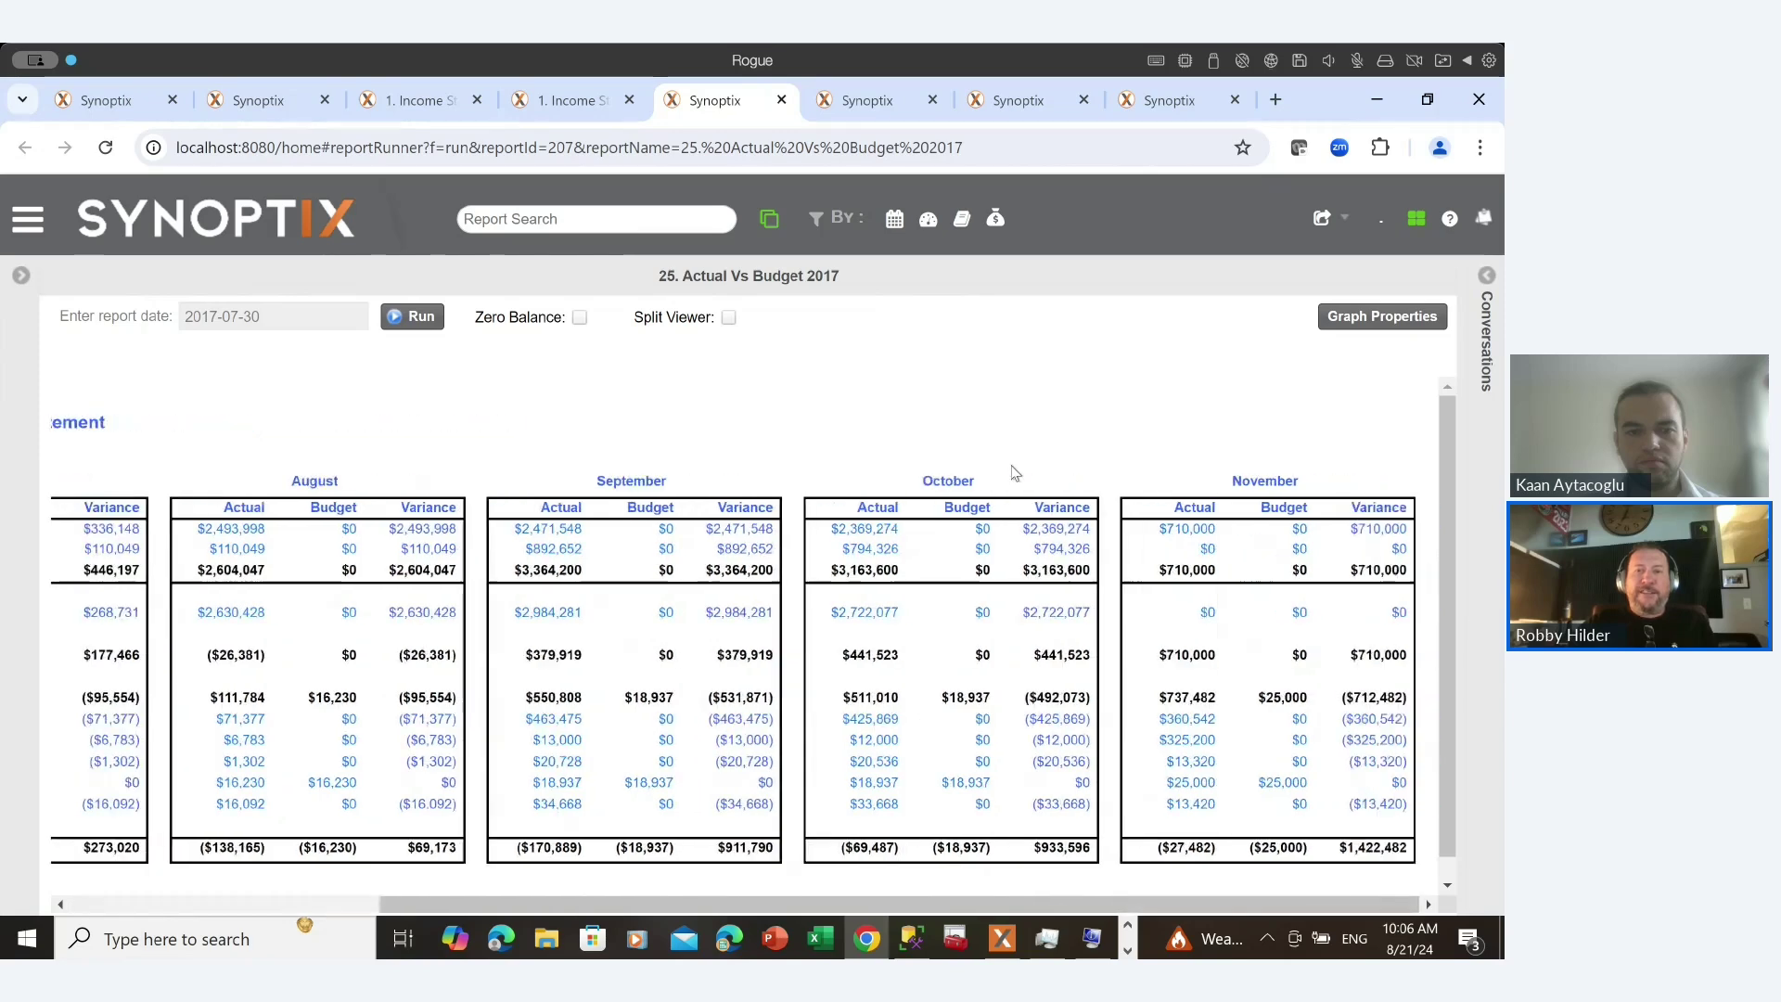
scroll(1004, 474, "left", 5)
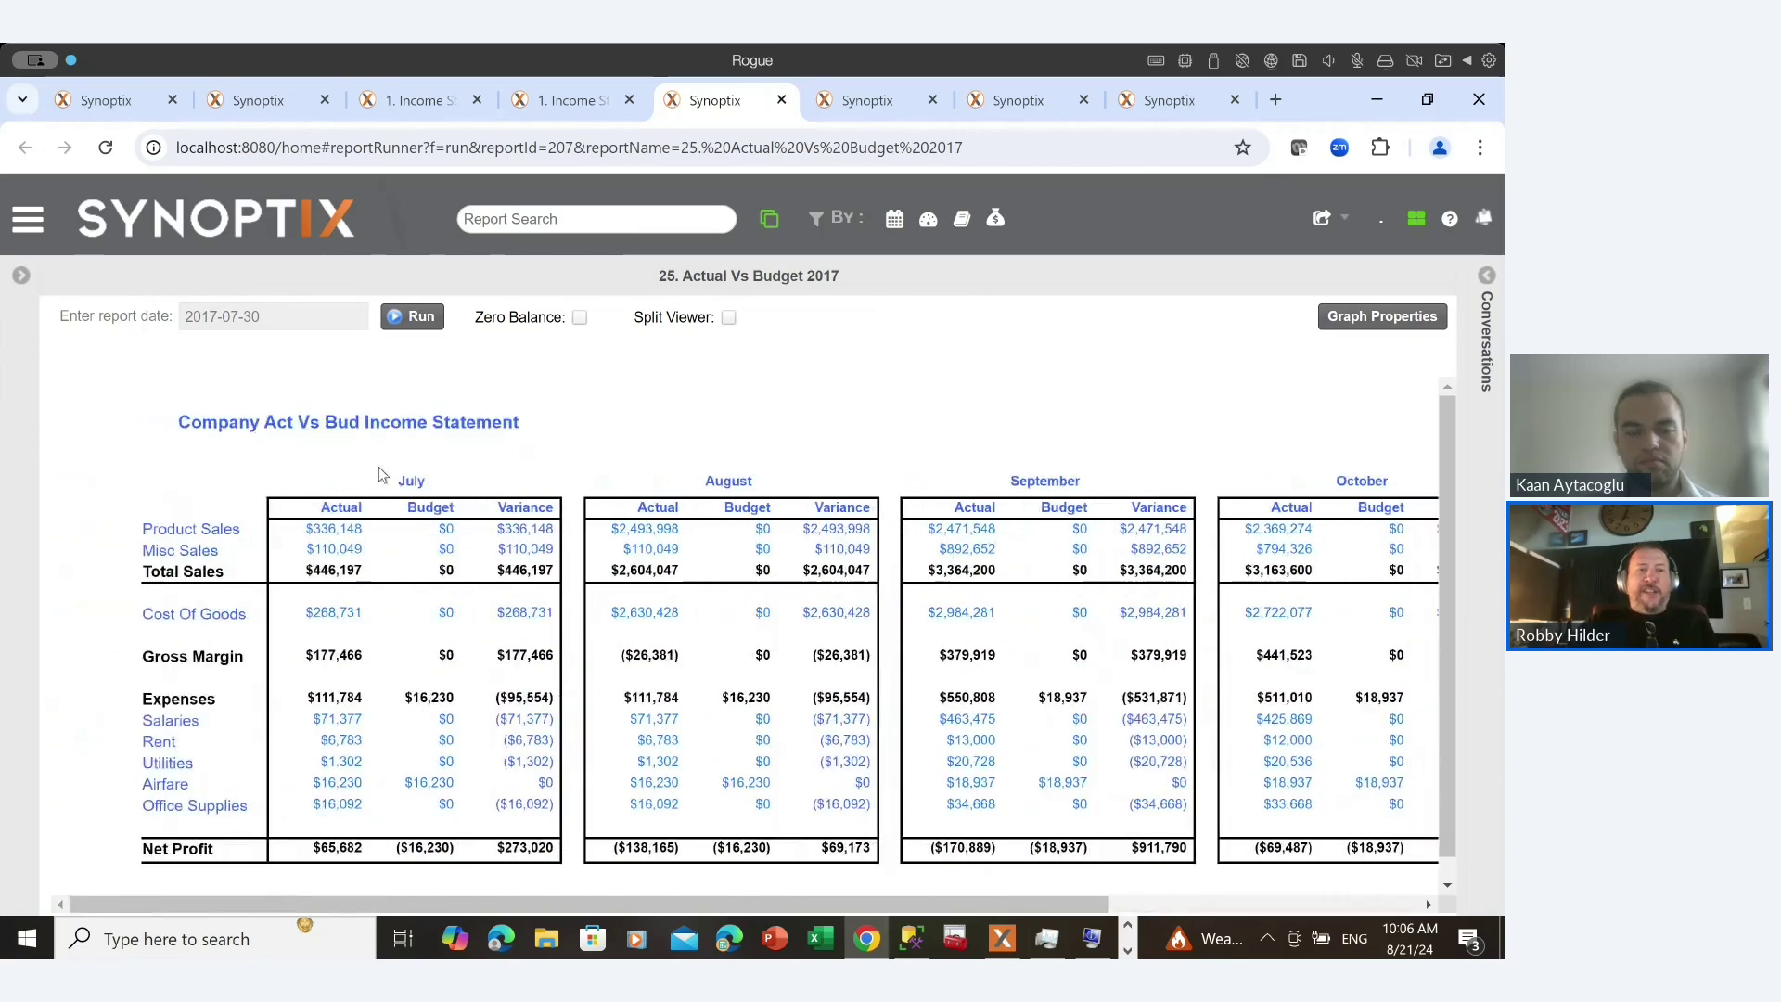
scroll(380, 474, "down", 1)
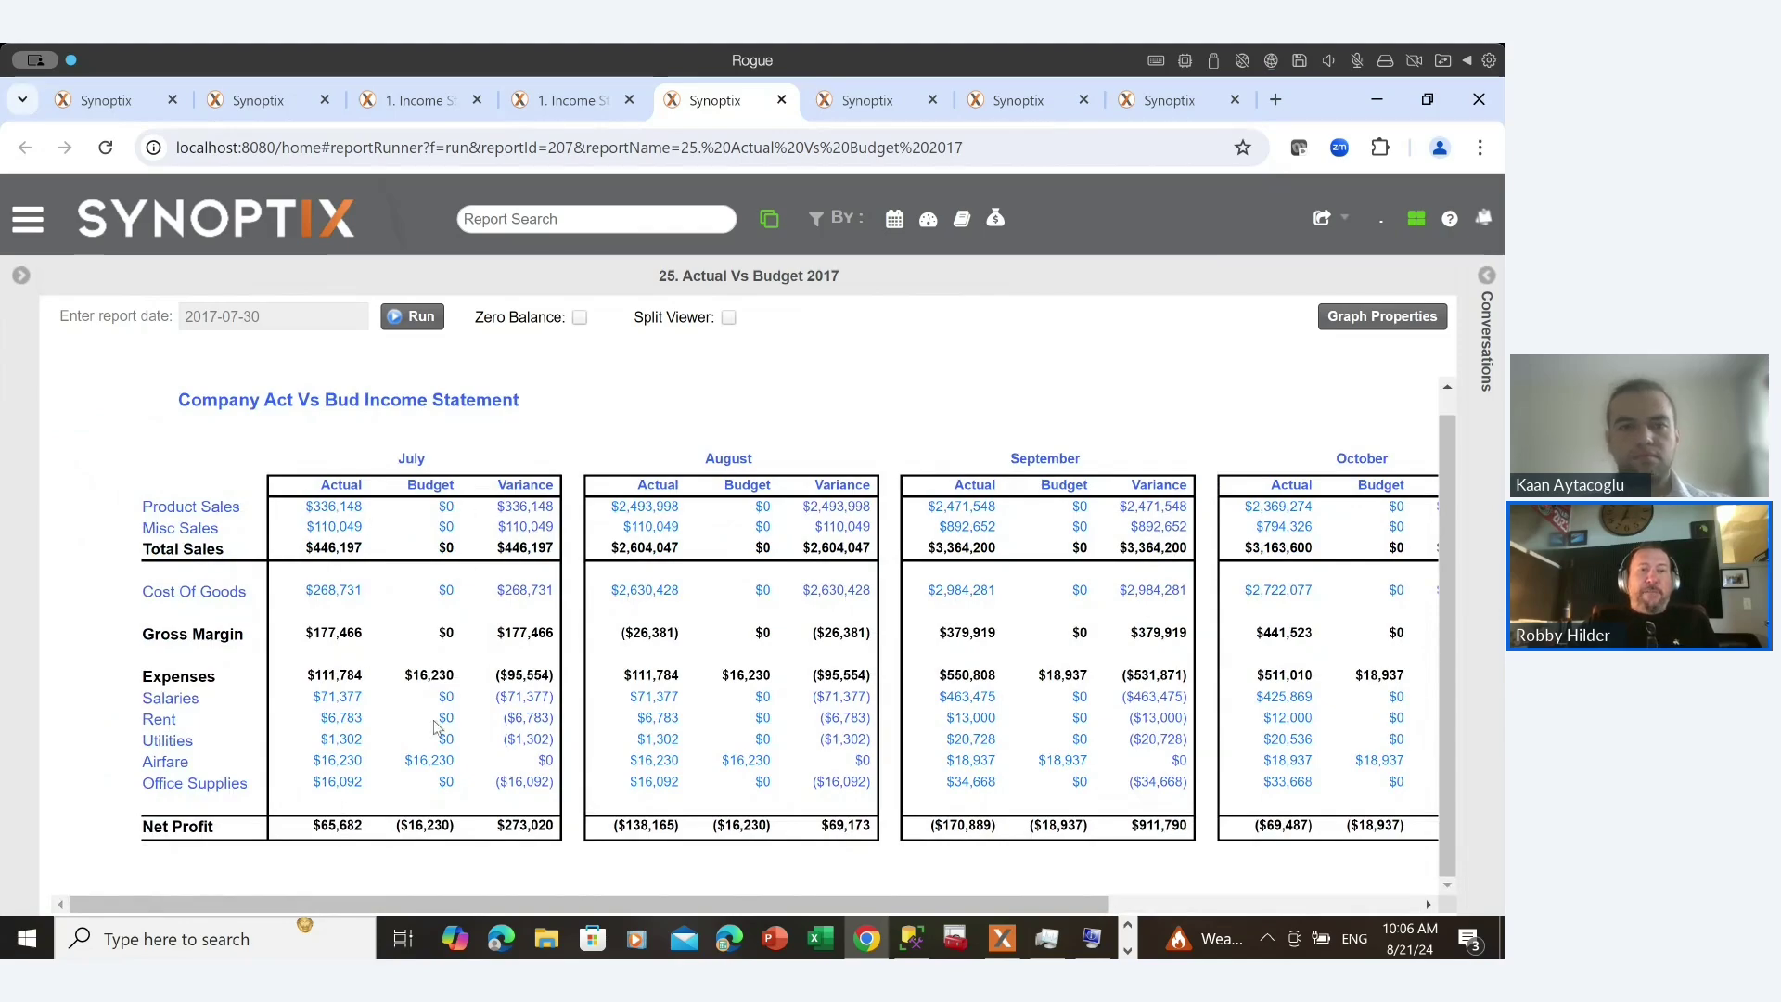
scroll(546, 501, "right", 4)
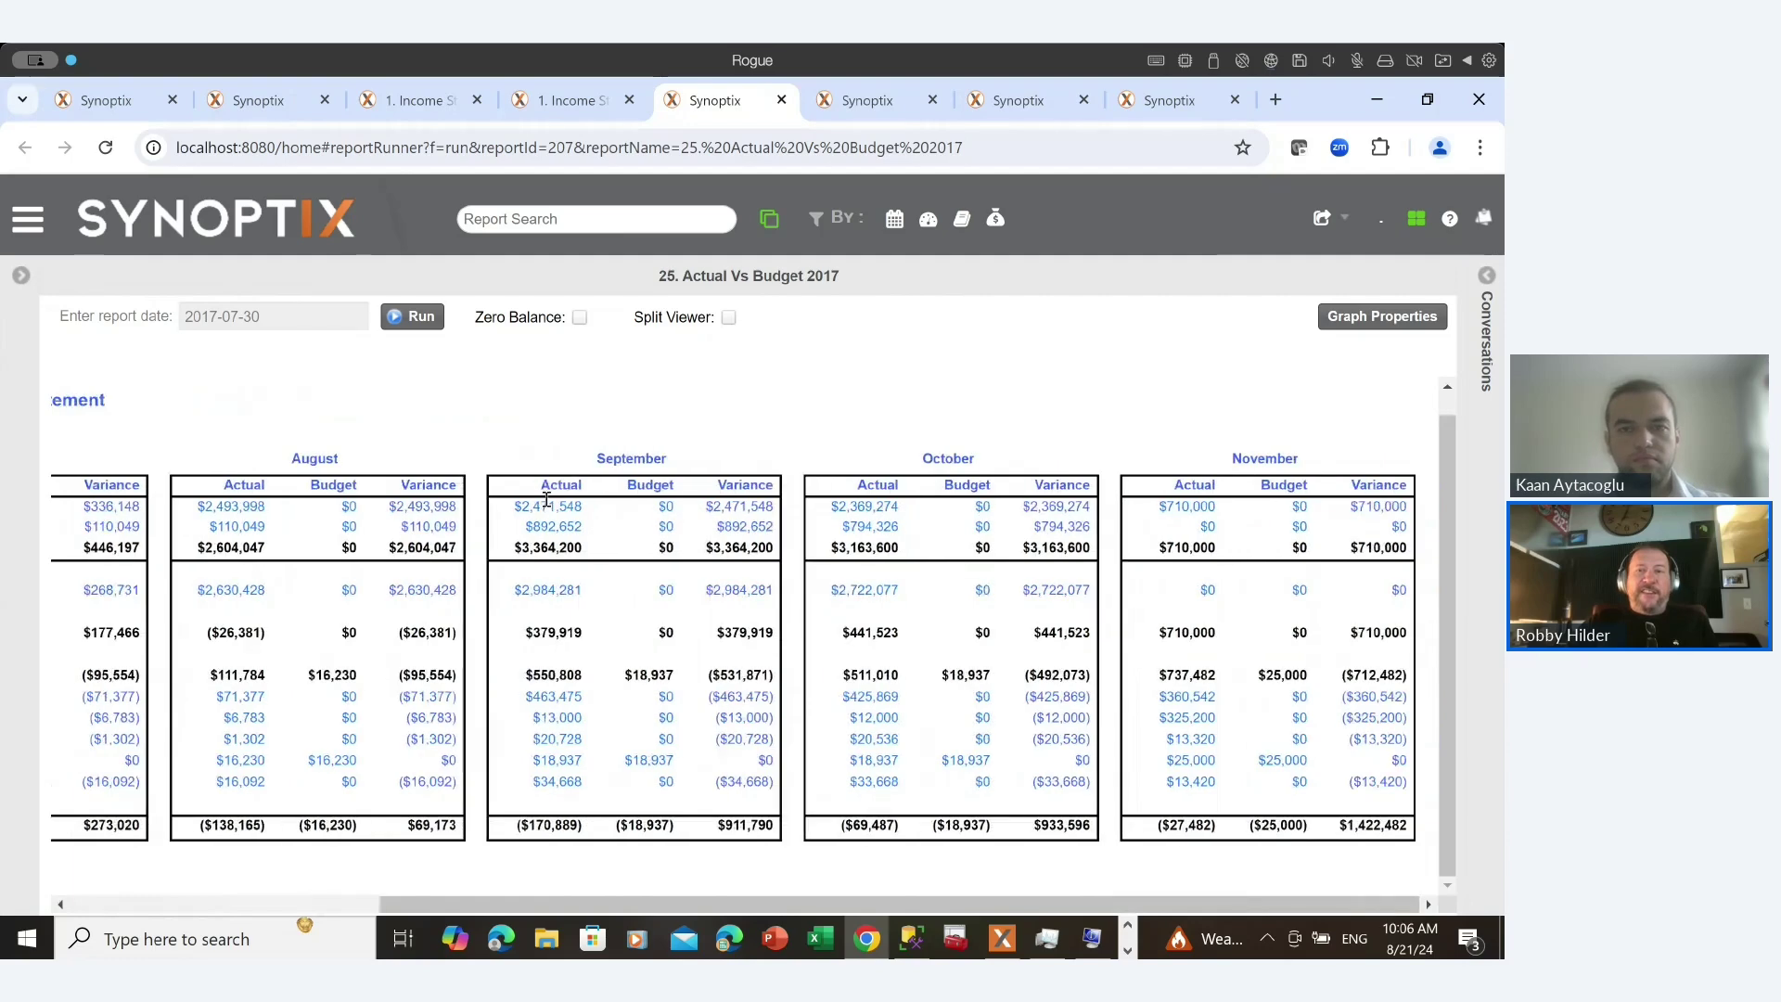
scroll(546, 501, "left", 4)
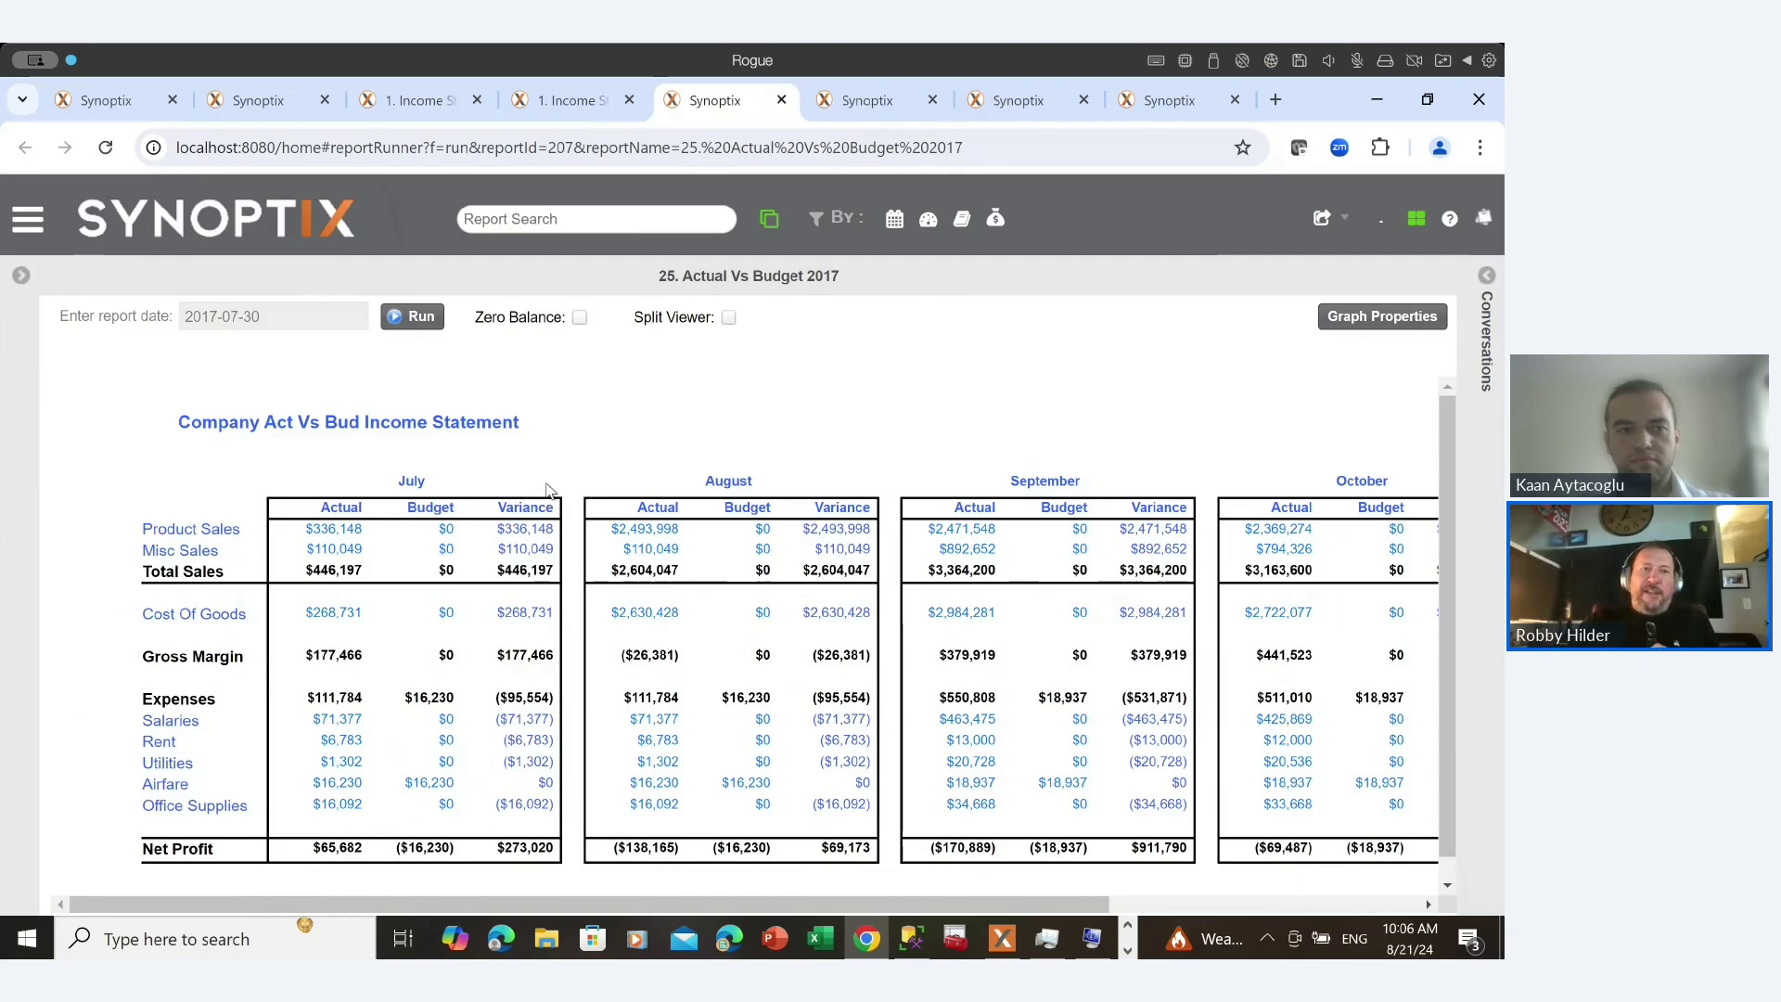
scroll(548, 485, "down", 1)
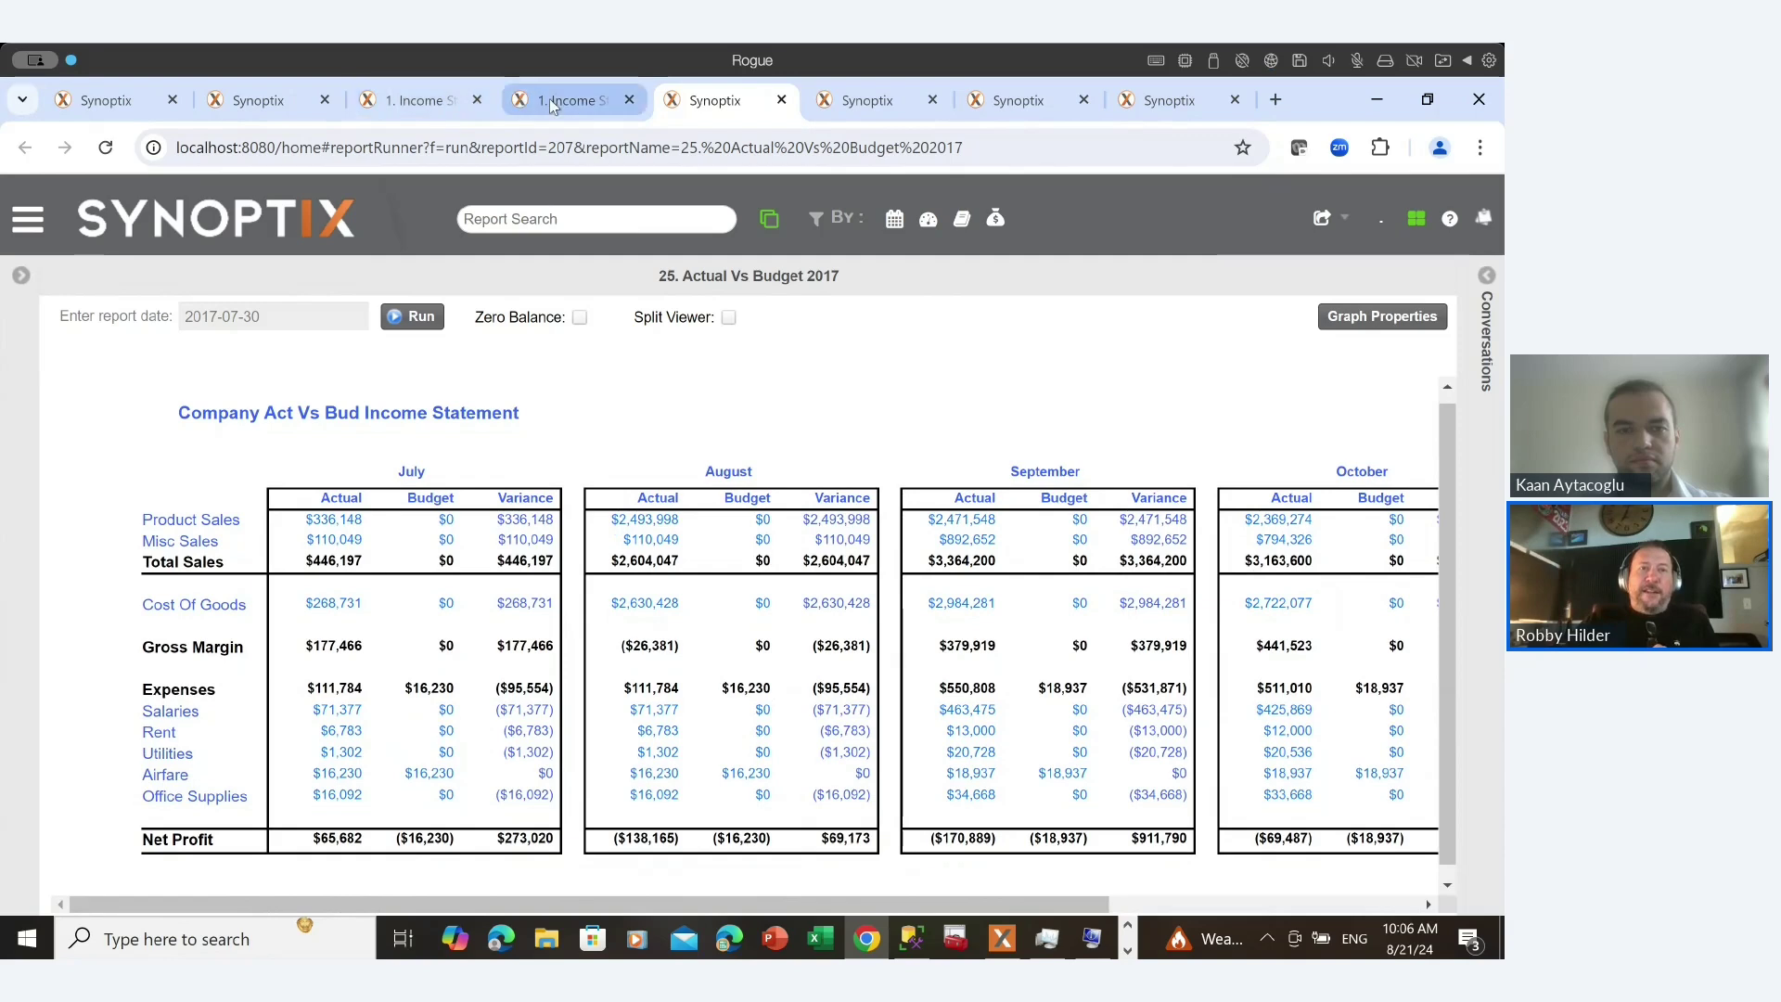
left_click(551, 104)
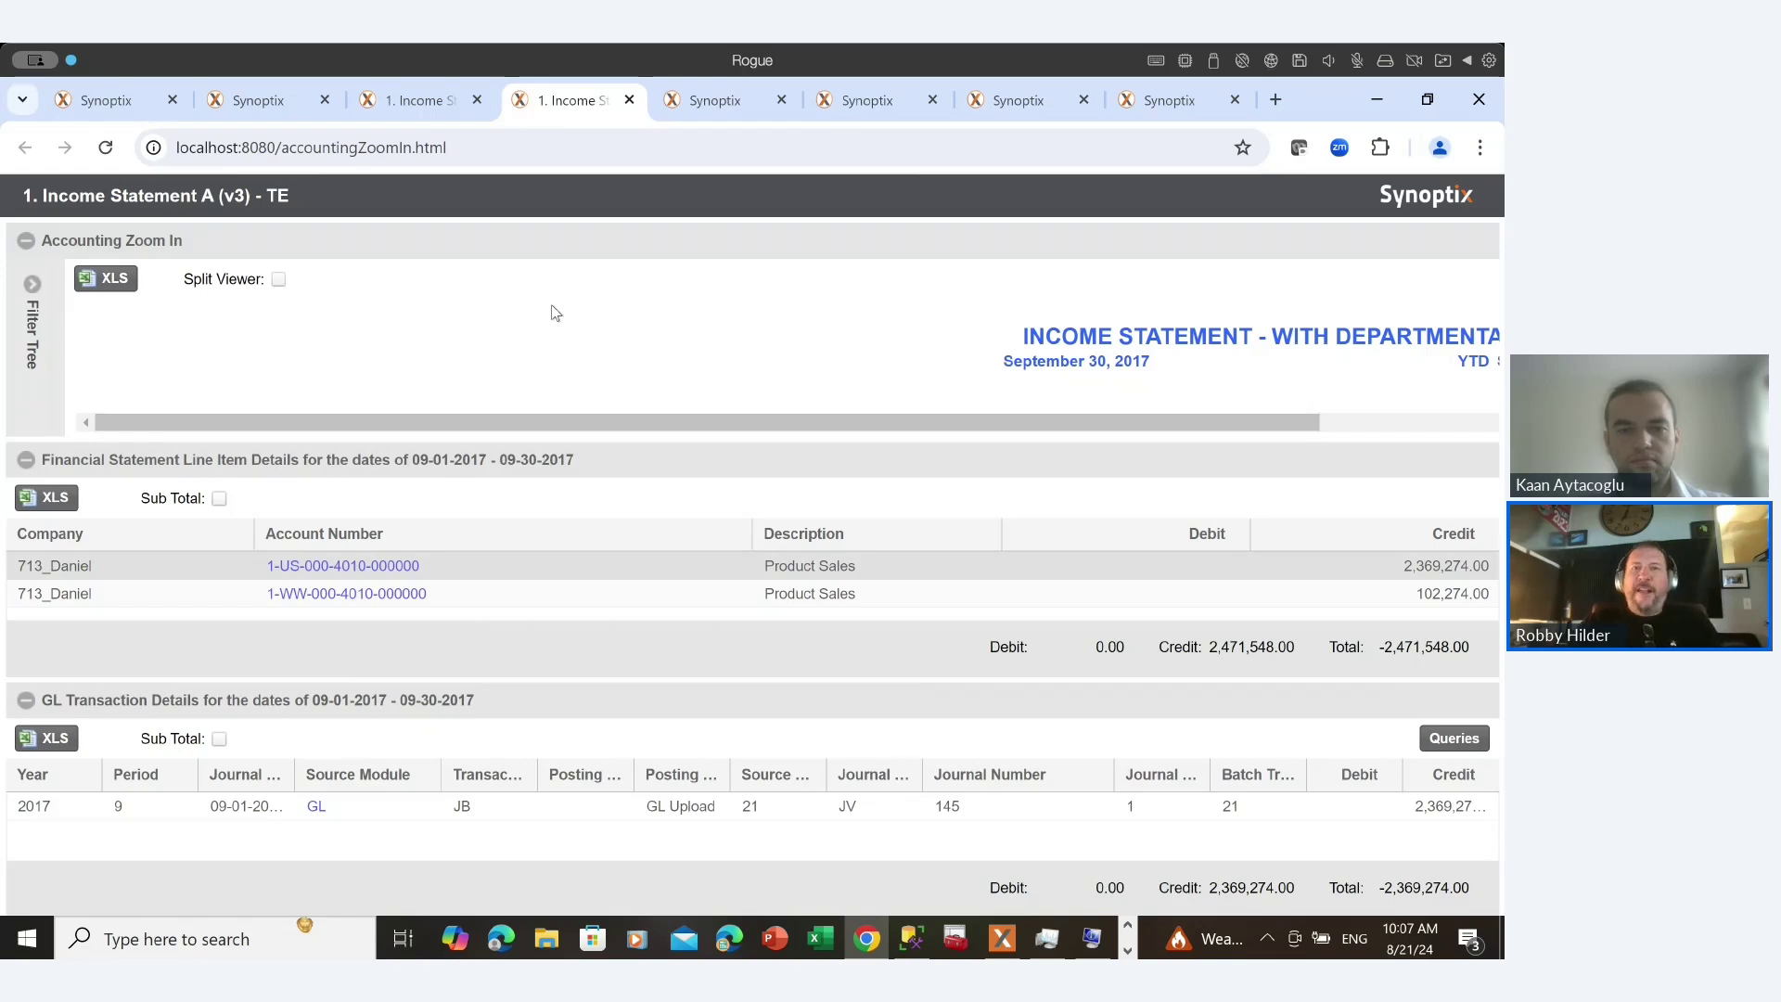
left_click(702, 102)
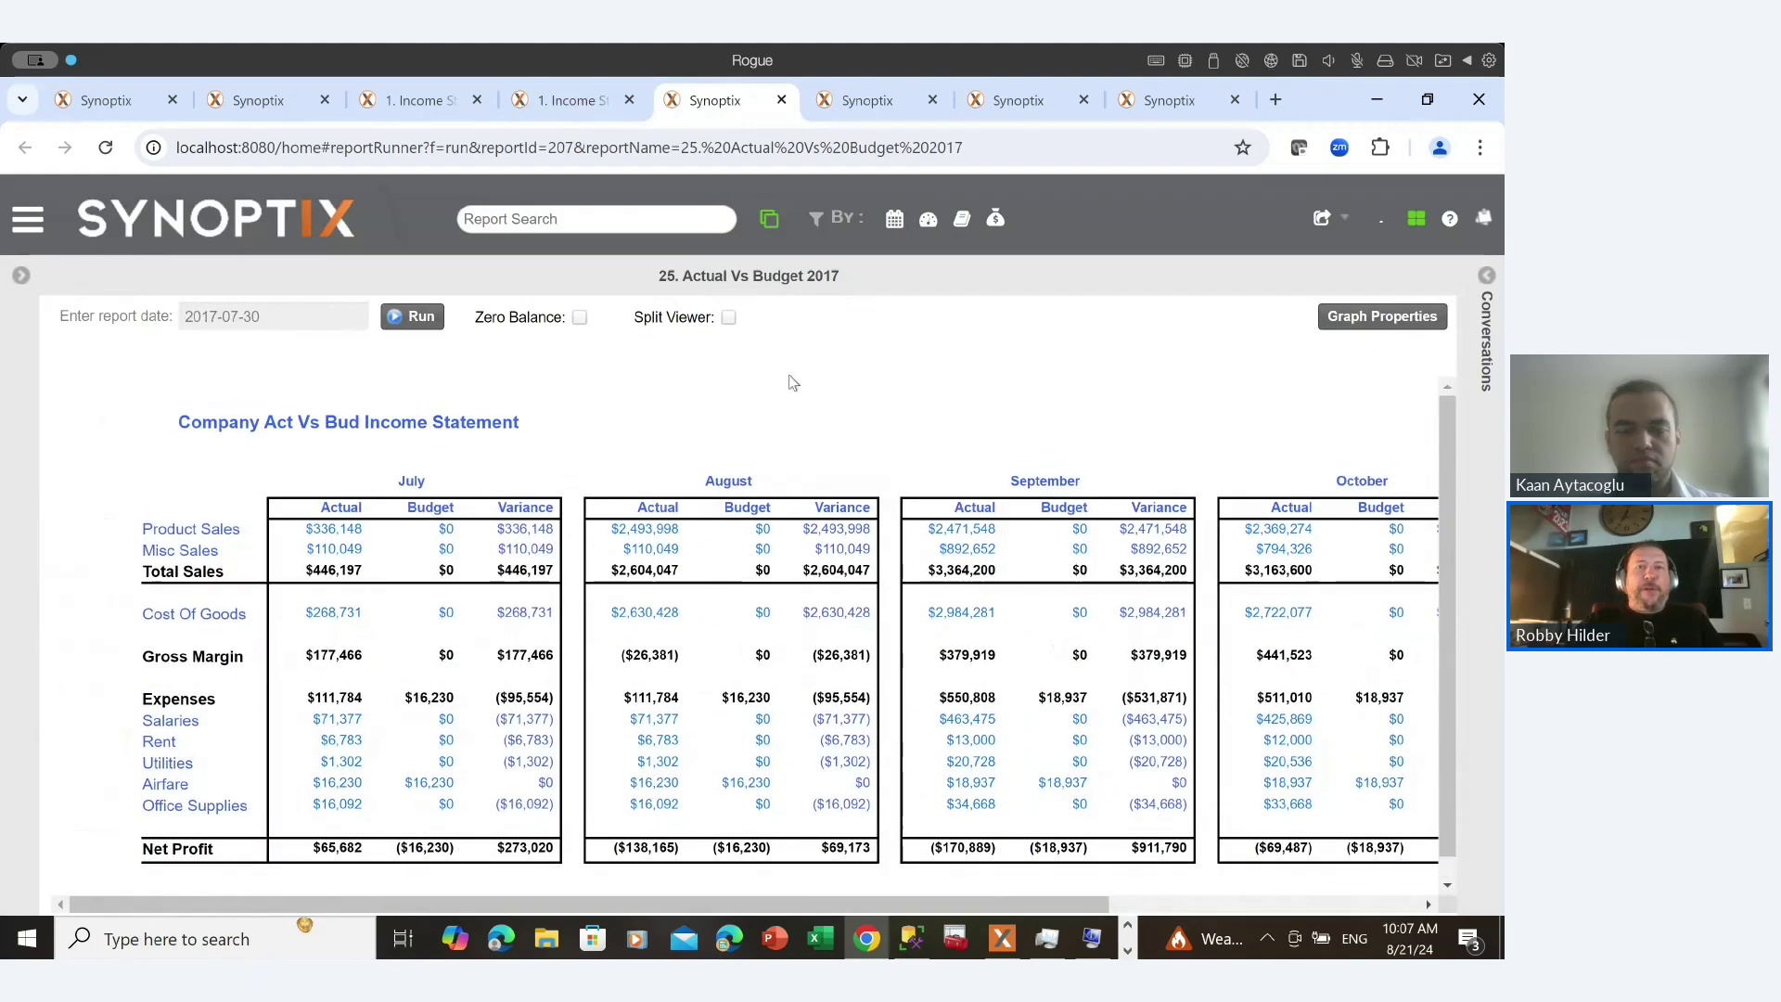
In the blank report designer, enter "Product Sales" in cell A3 and widen column A slightly.
mouse_move(842, 108)
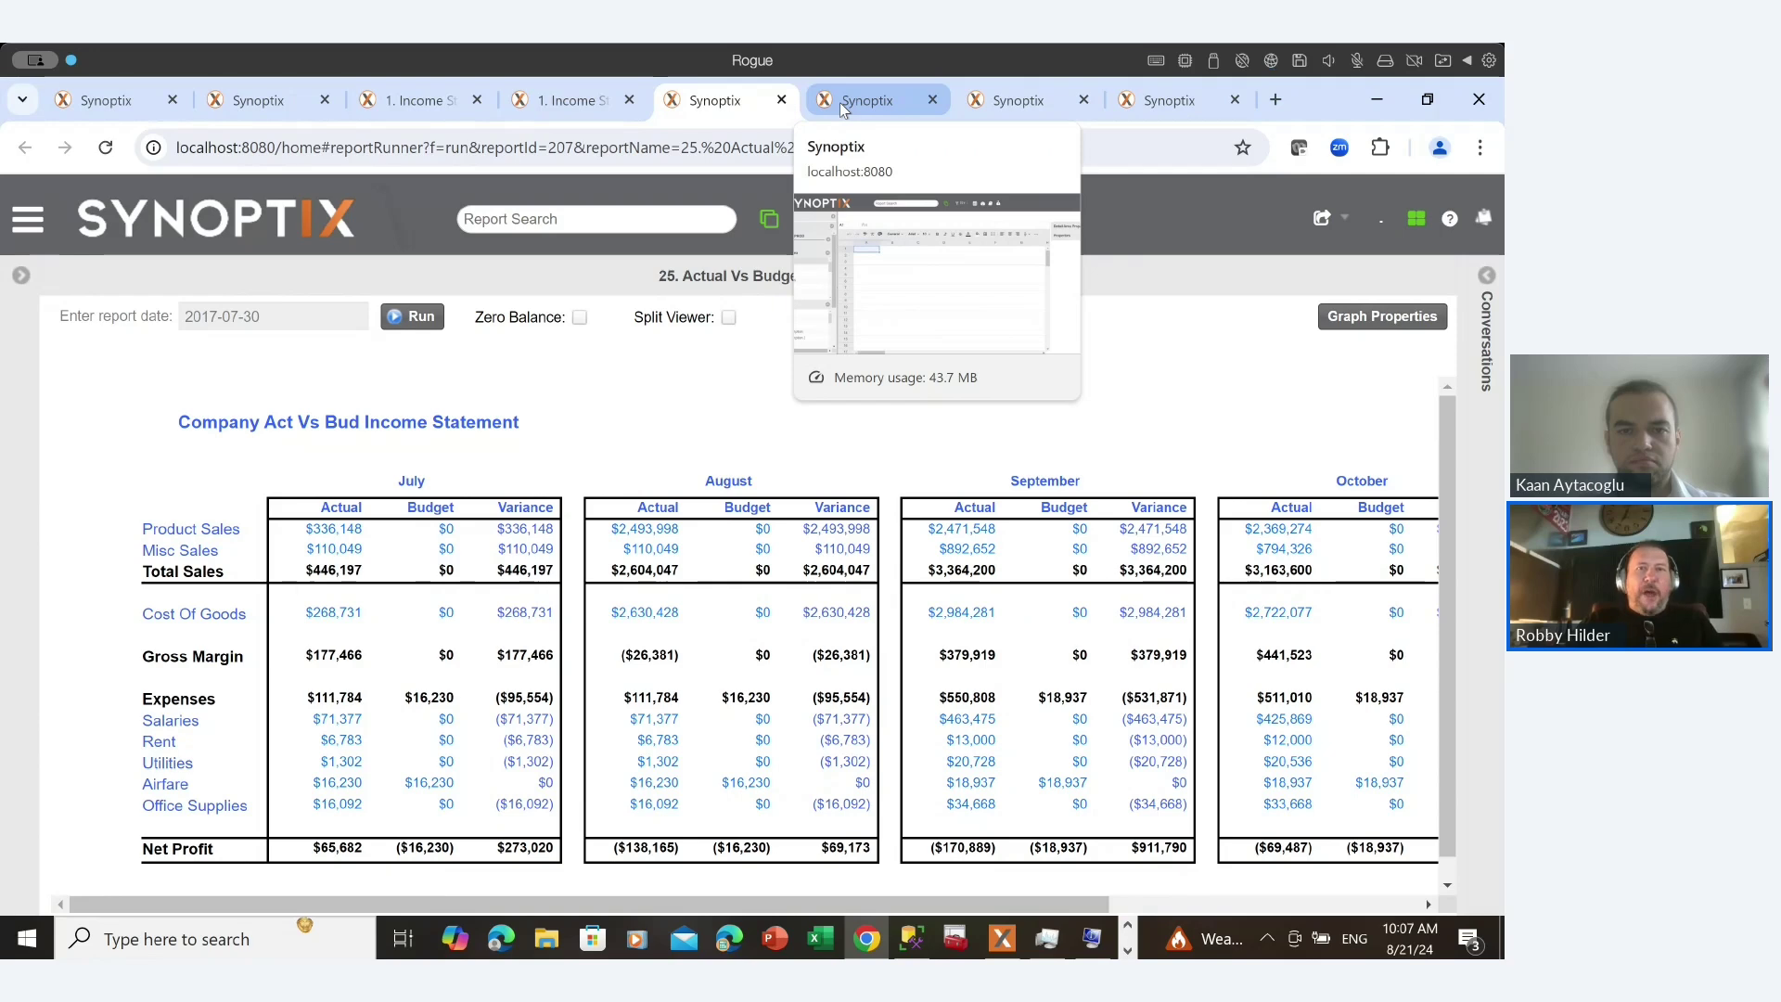
left_click(841, 102)
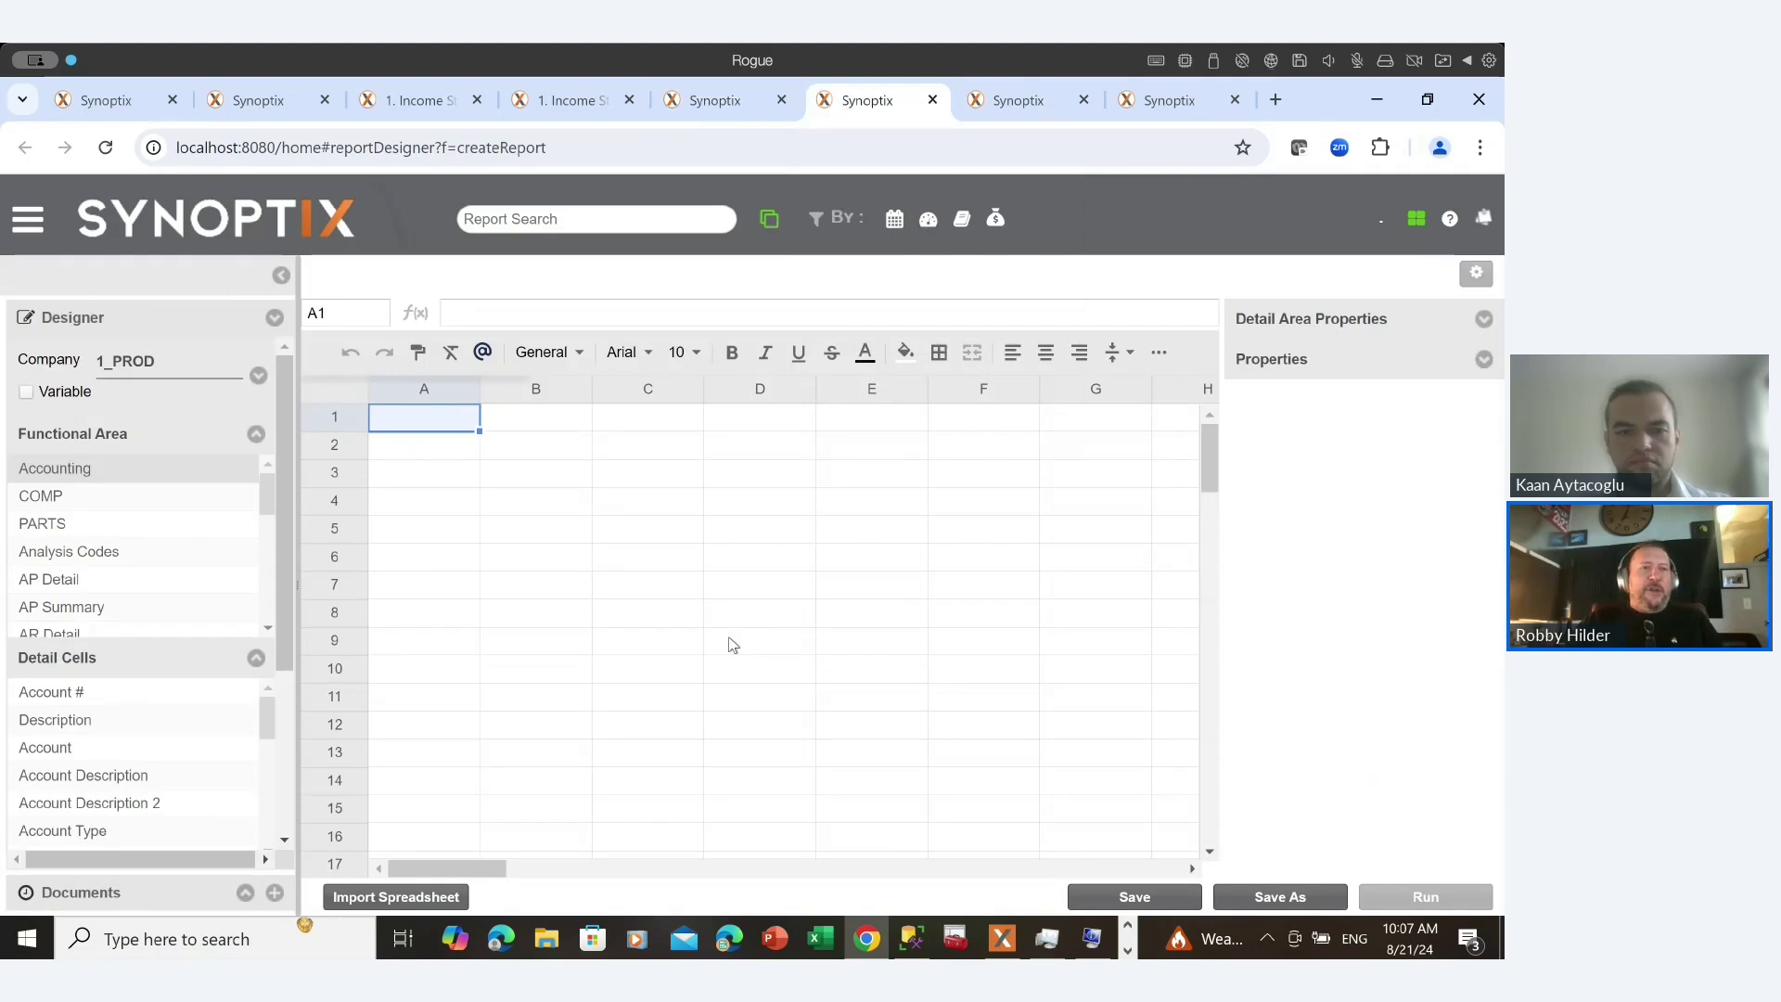
left_click(419, 482)
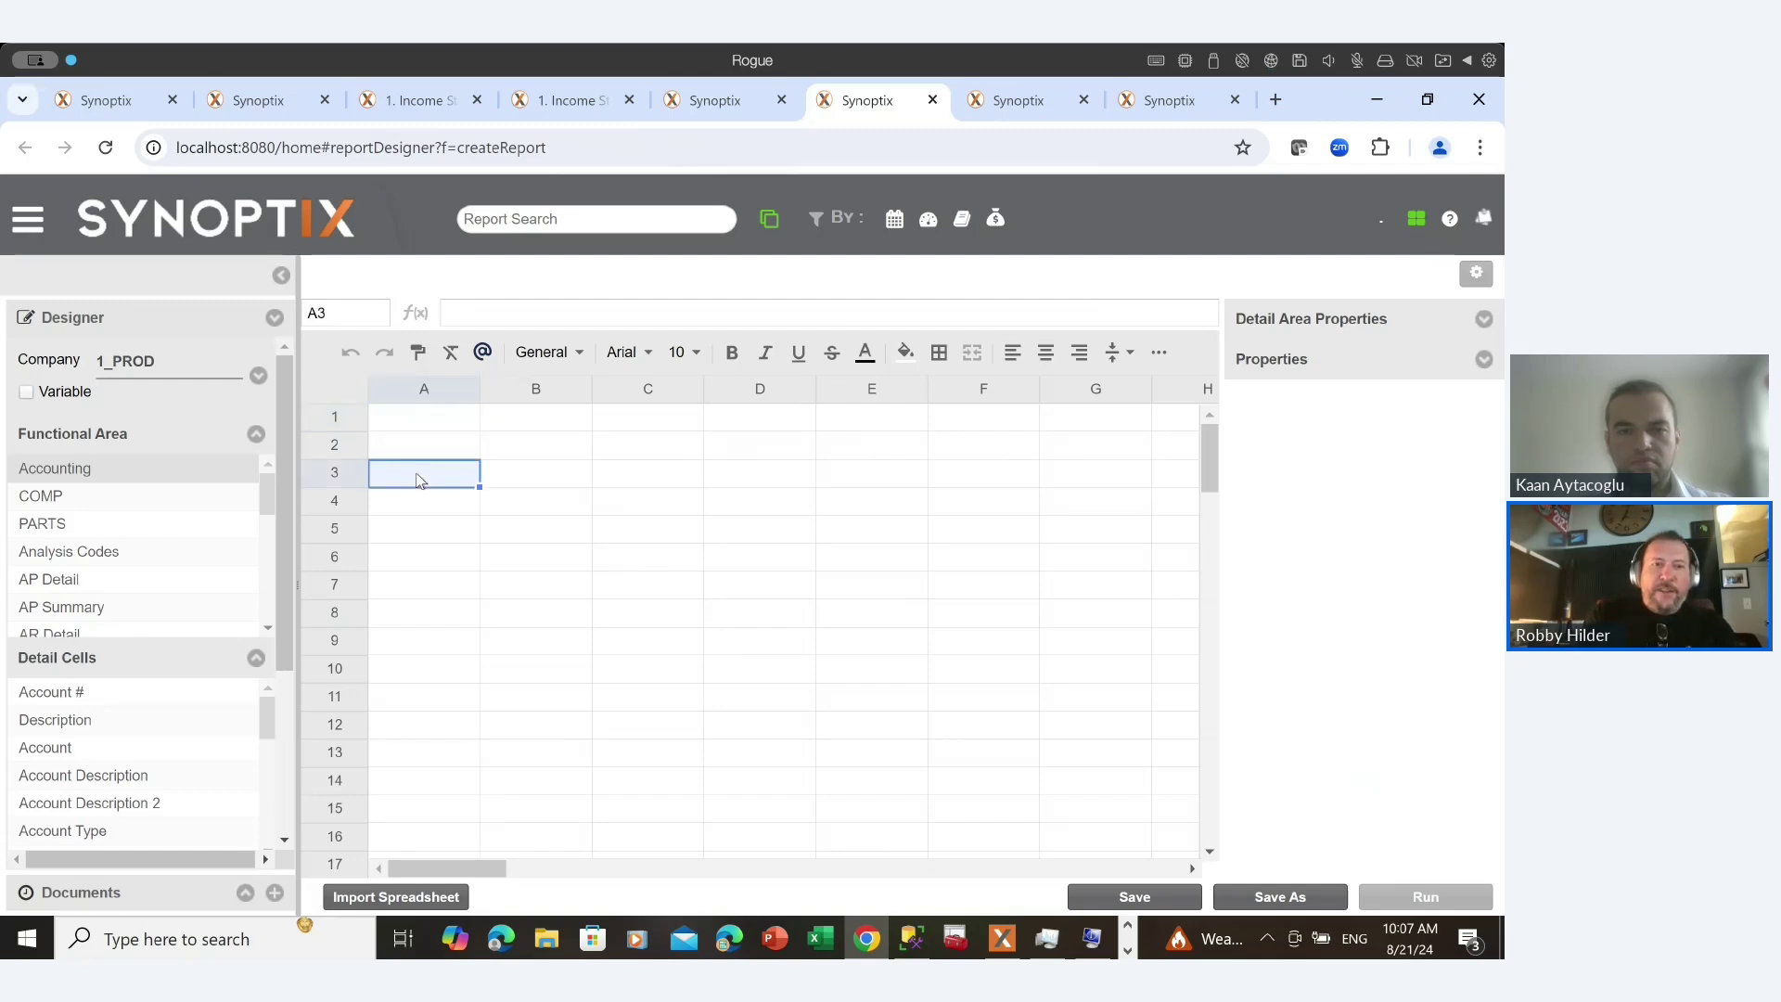
type("Product Sales")
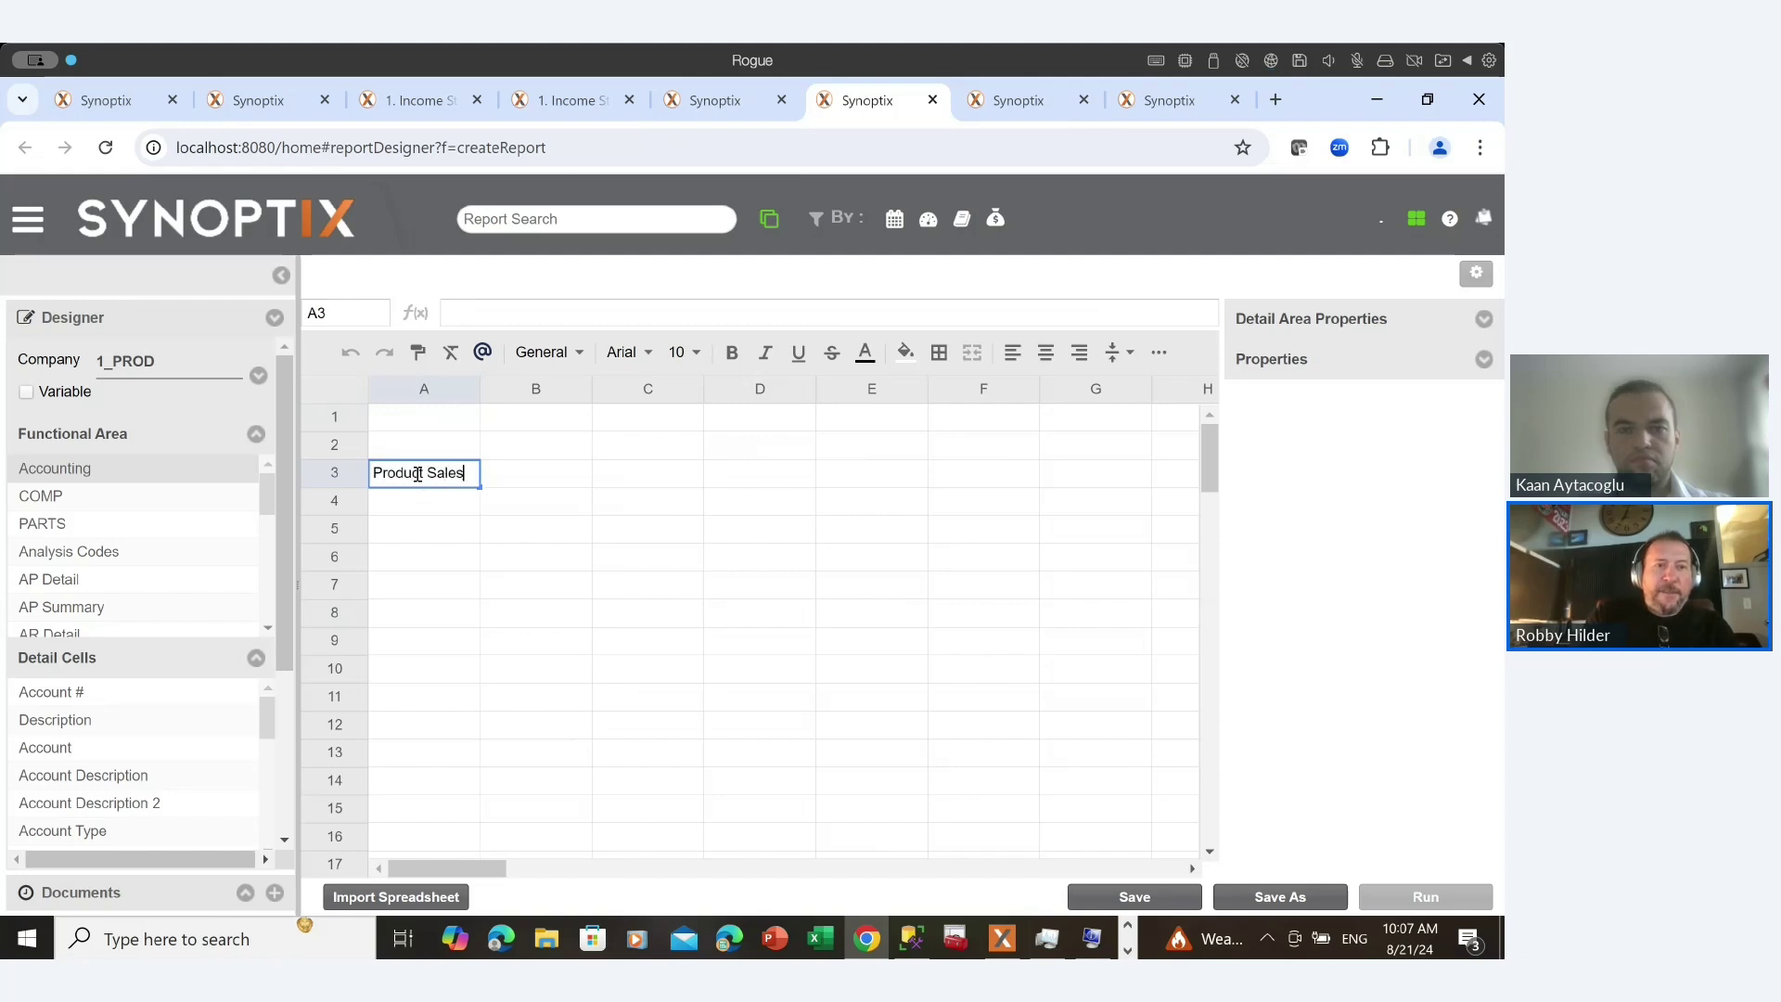
key("Return")
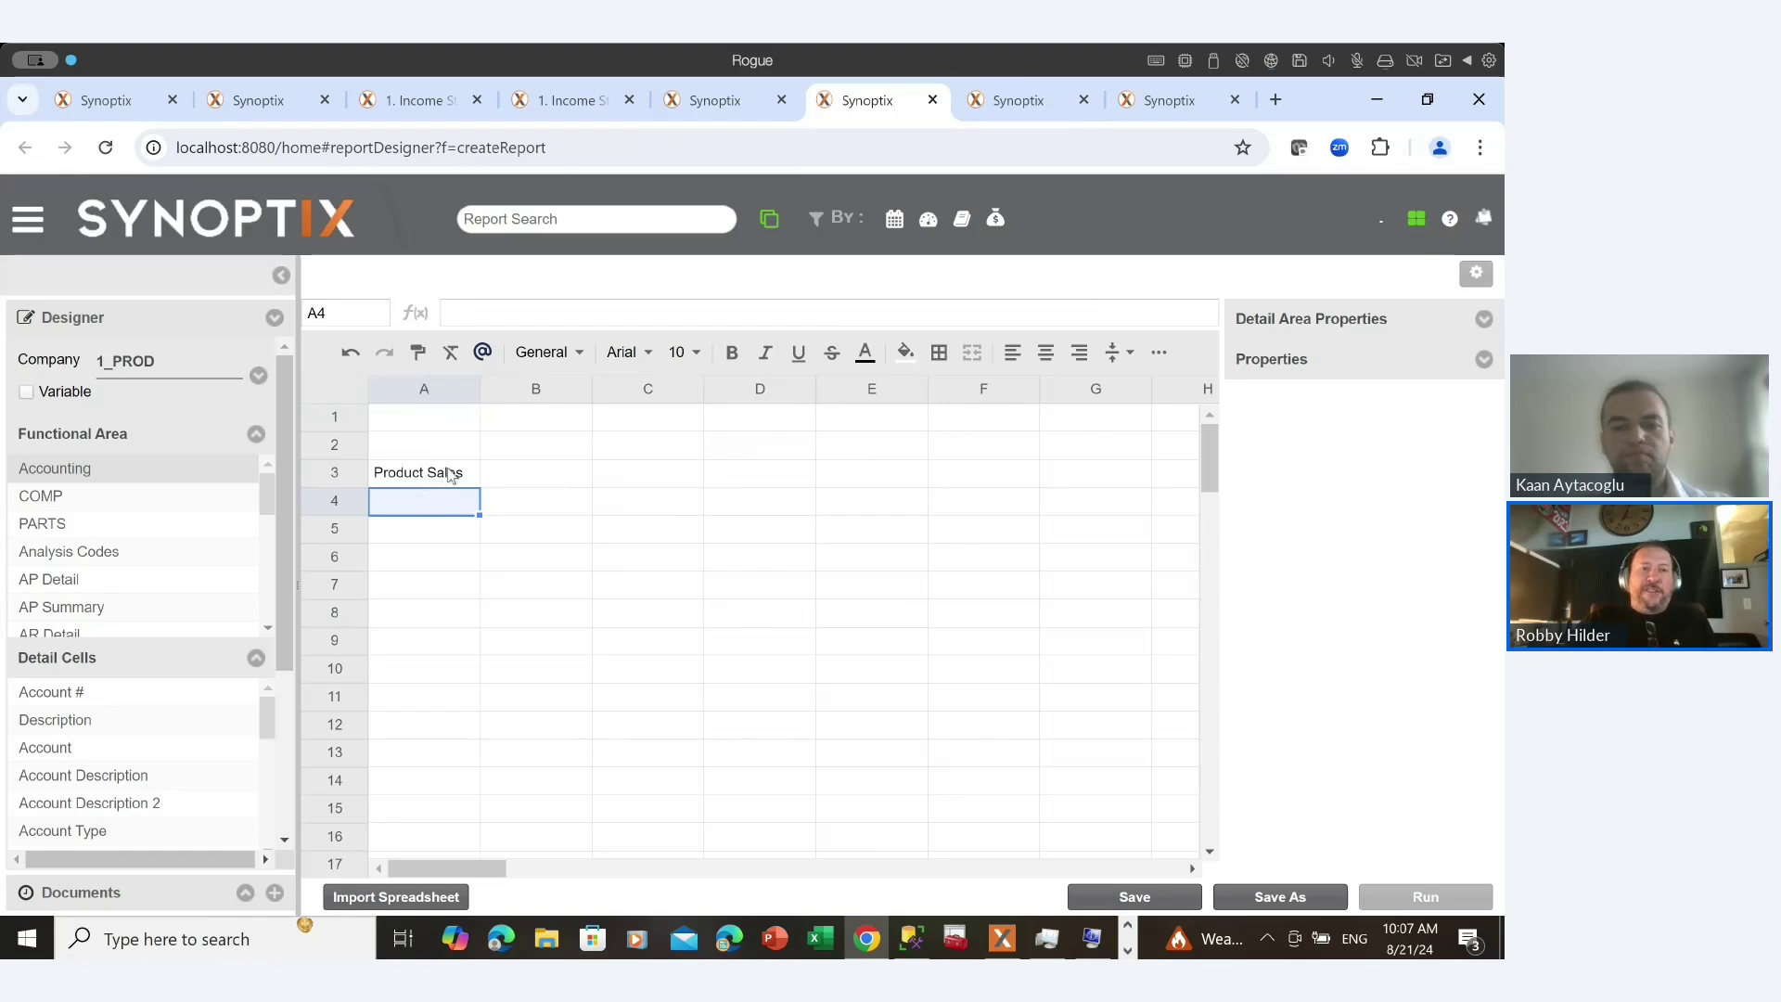
left_click(448, 475)
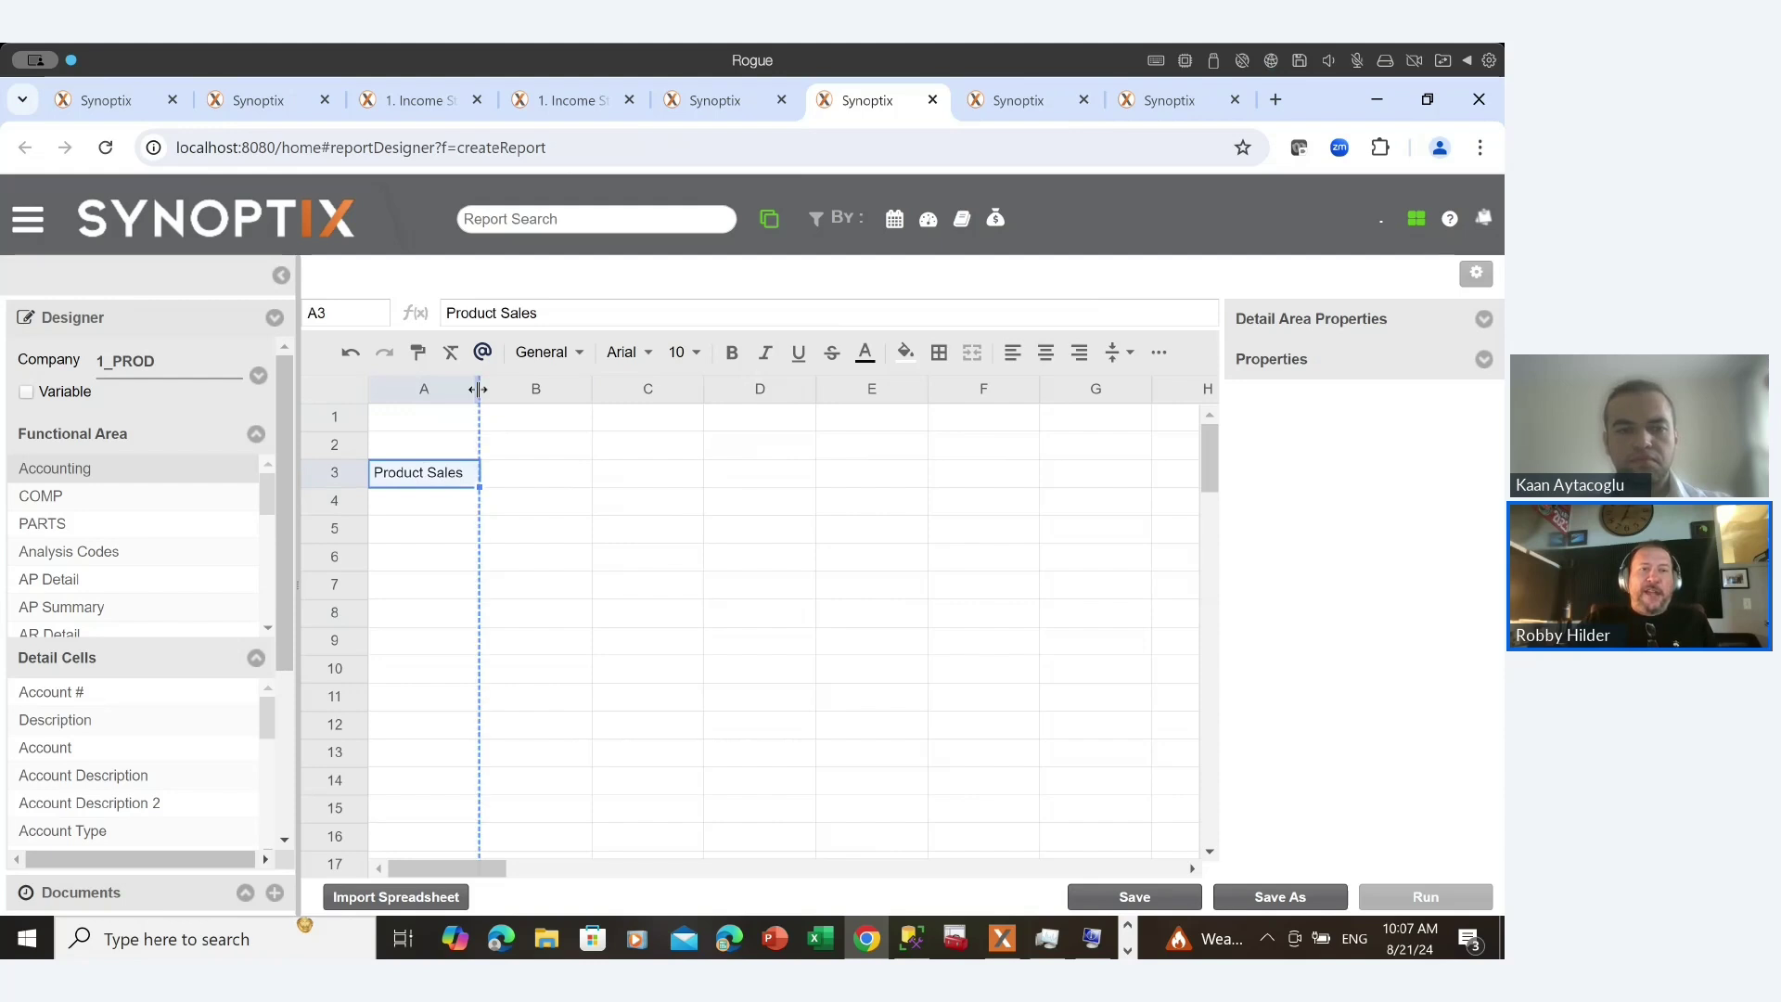
left_click_drag(477, 389, 492, 388)
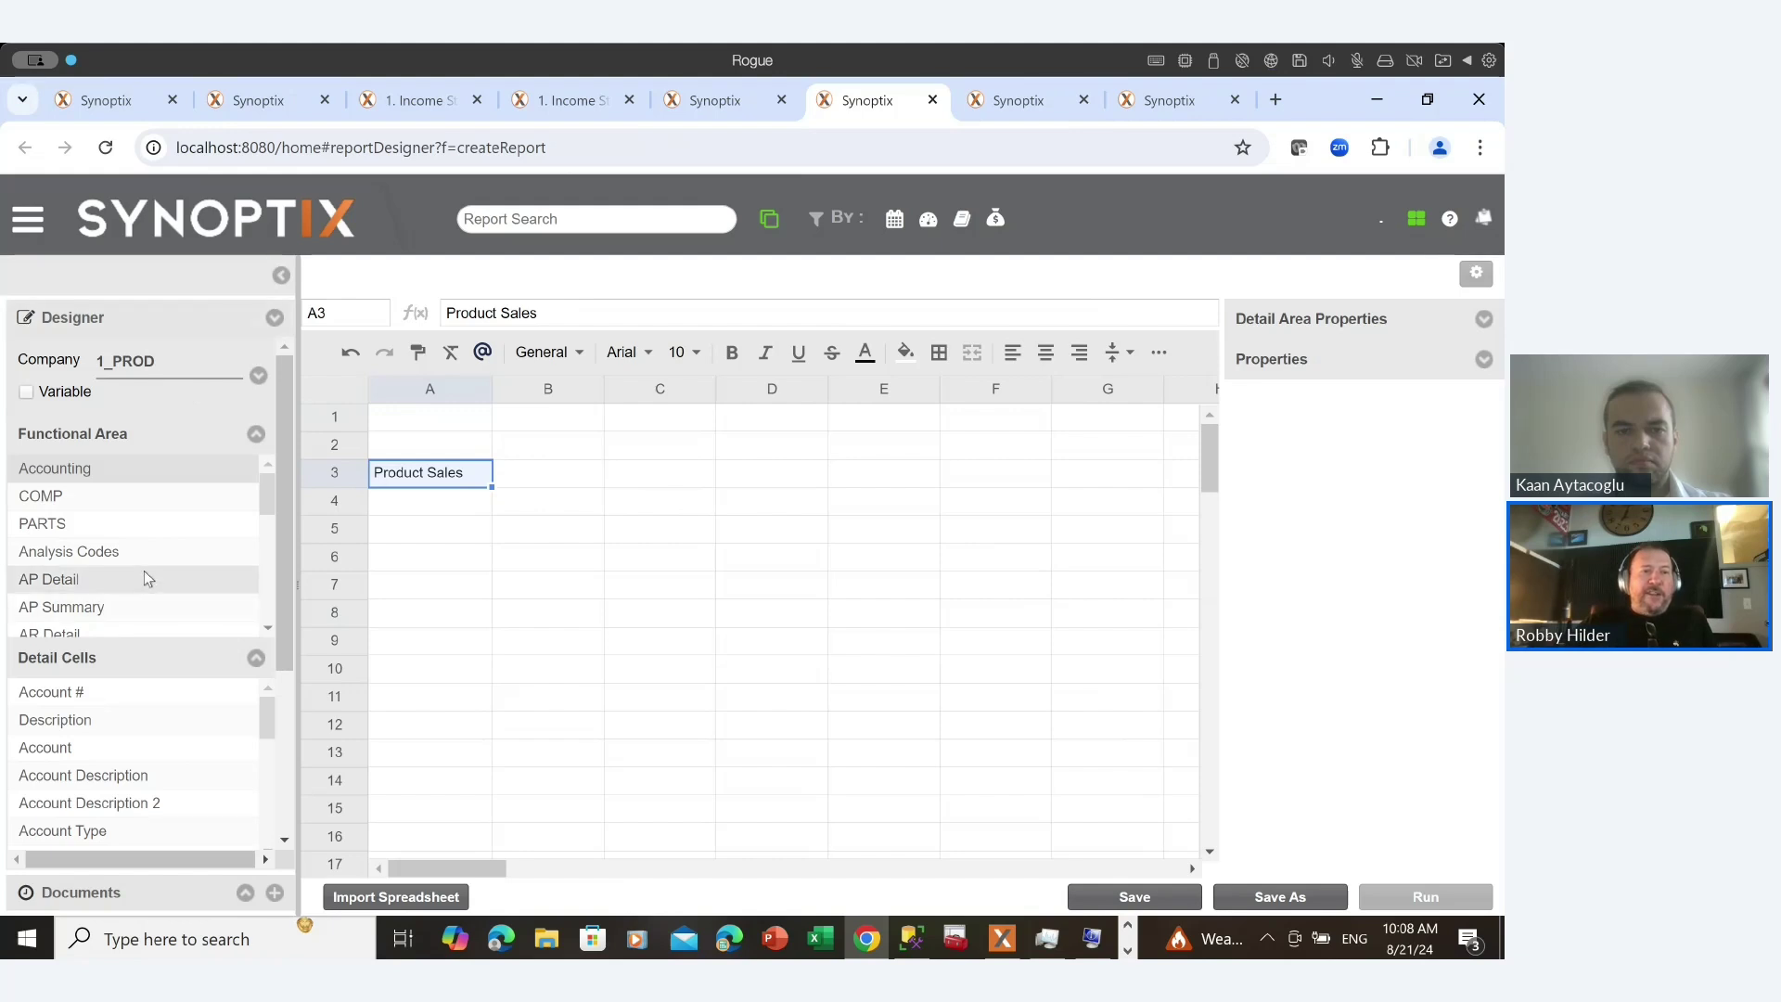
Look through the functional areas available to the report designer, from Accounting to Sales Order Details.
scroll(144, 577, "down", 3)
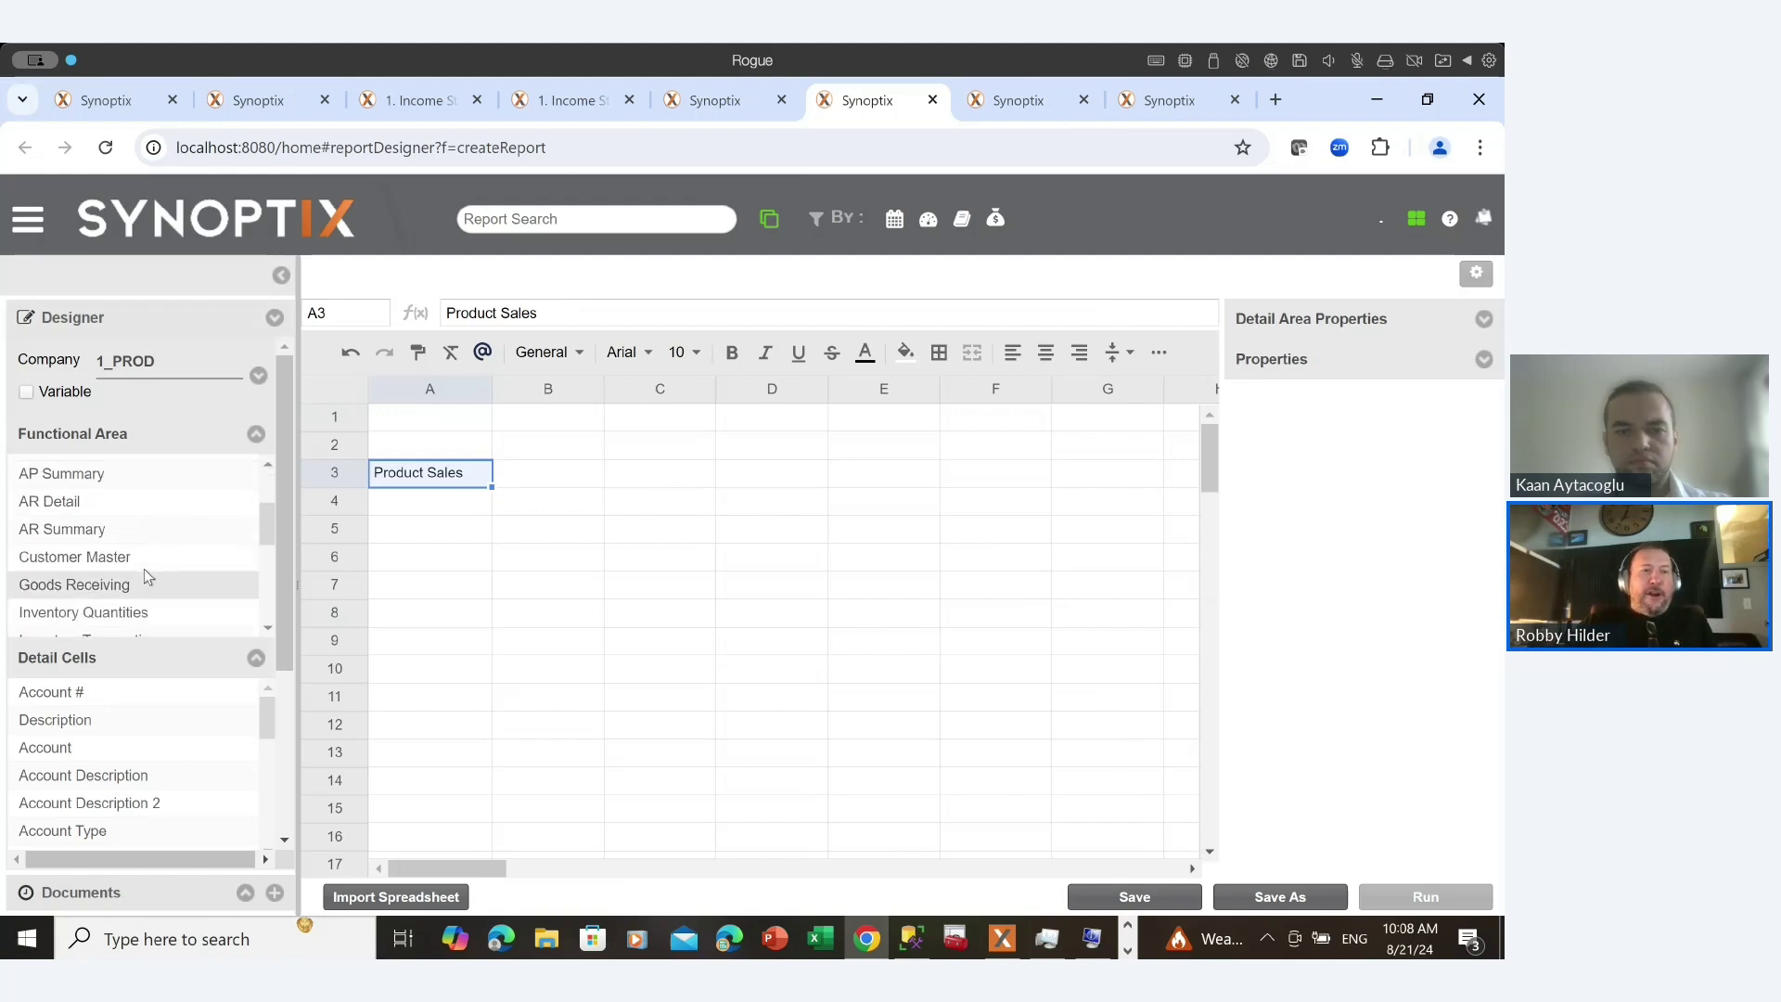
scroll(146, 569, "down", 2)
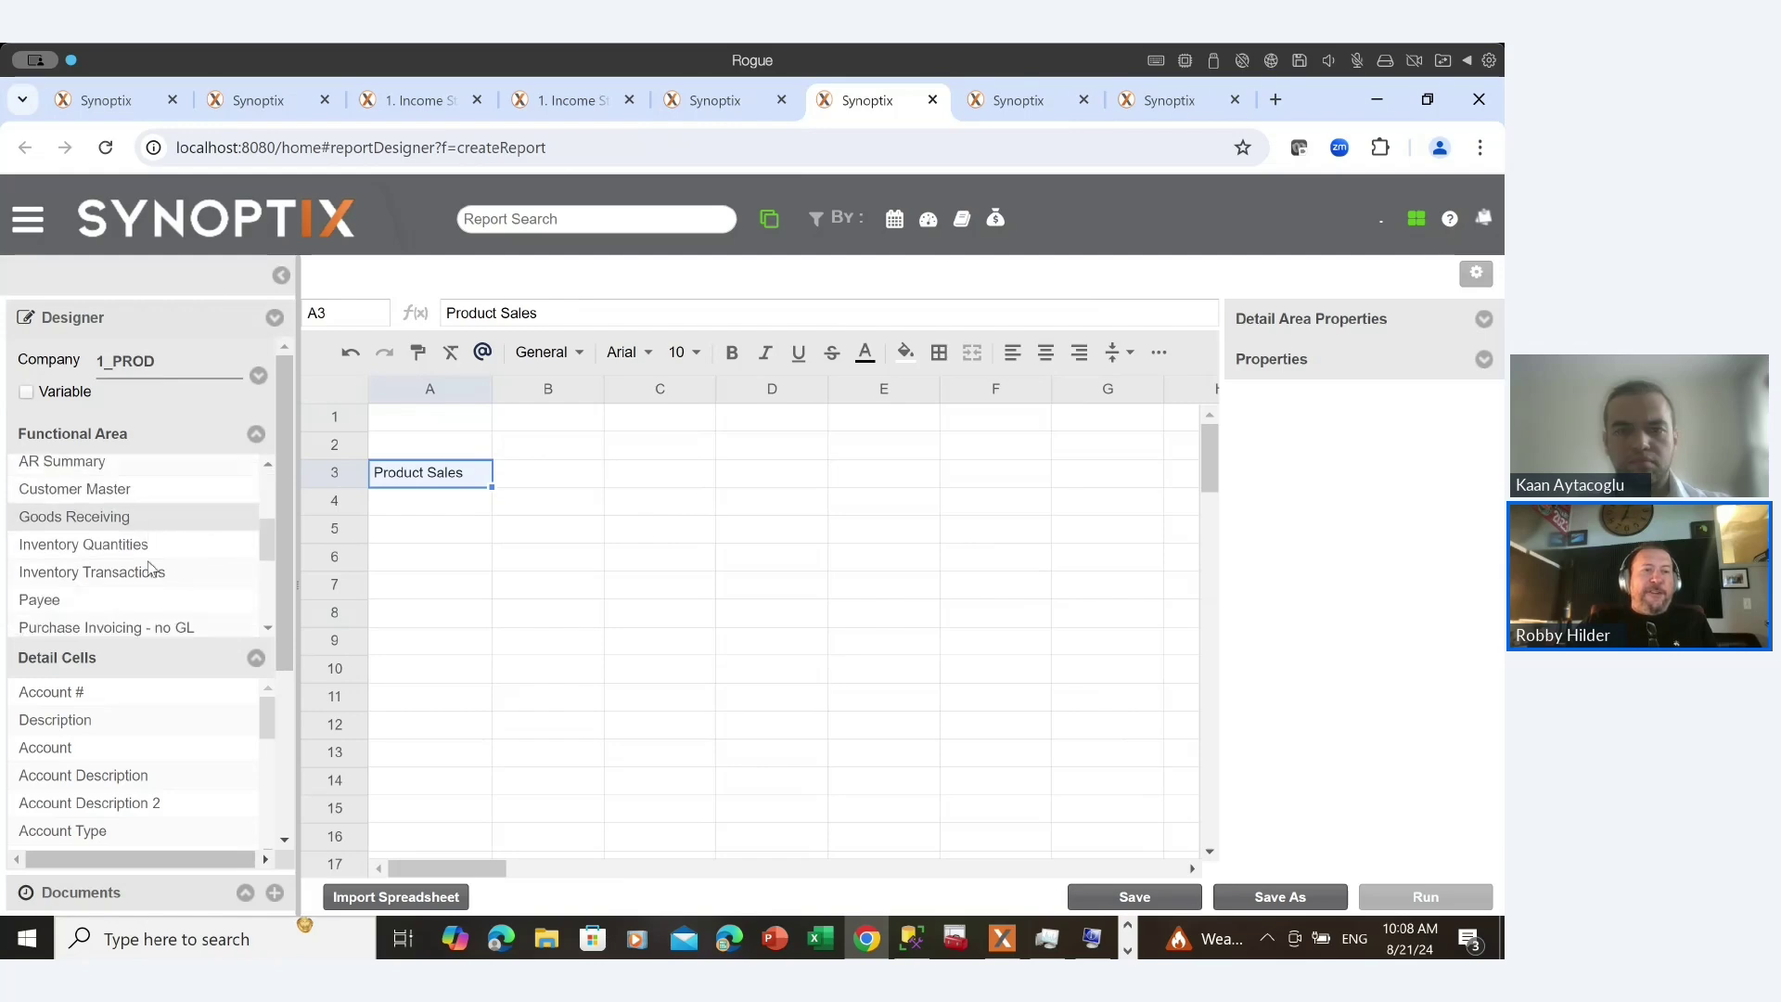
scroll(148, 568, "down", 5)
scroll(152, 569, "up", 15)
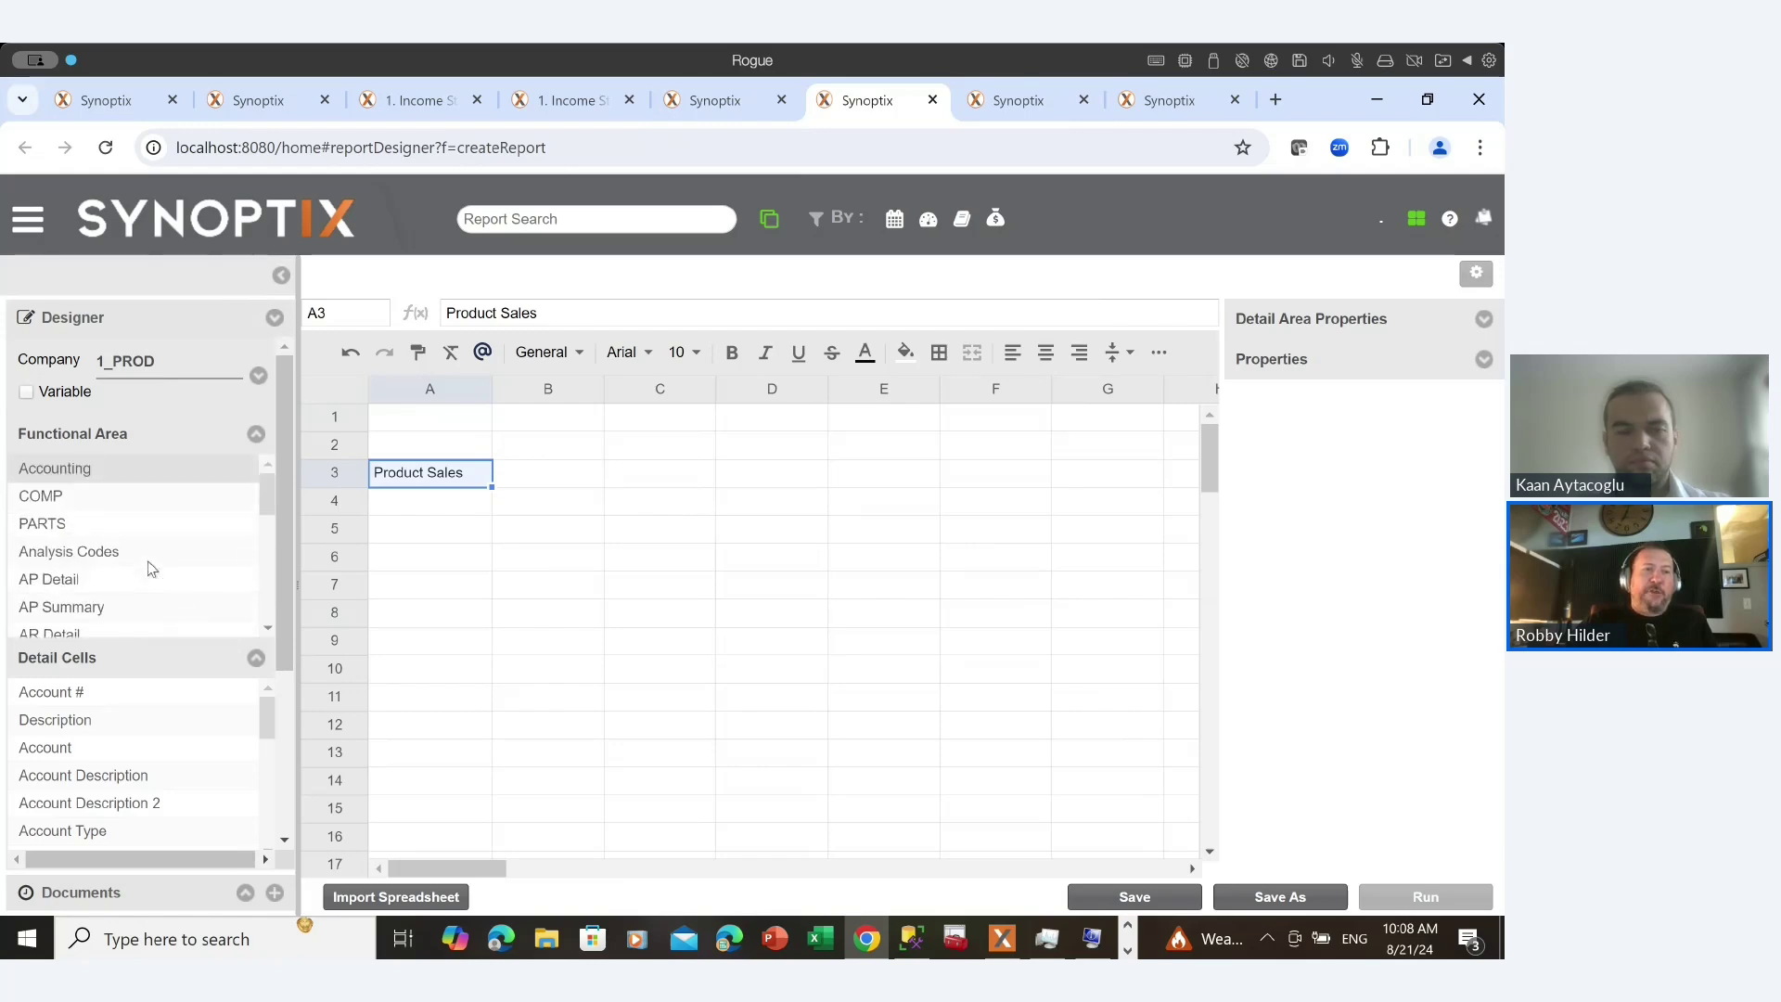
scroll(152, 567, "down", 8)
scroll(156, 538, "up", 1)
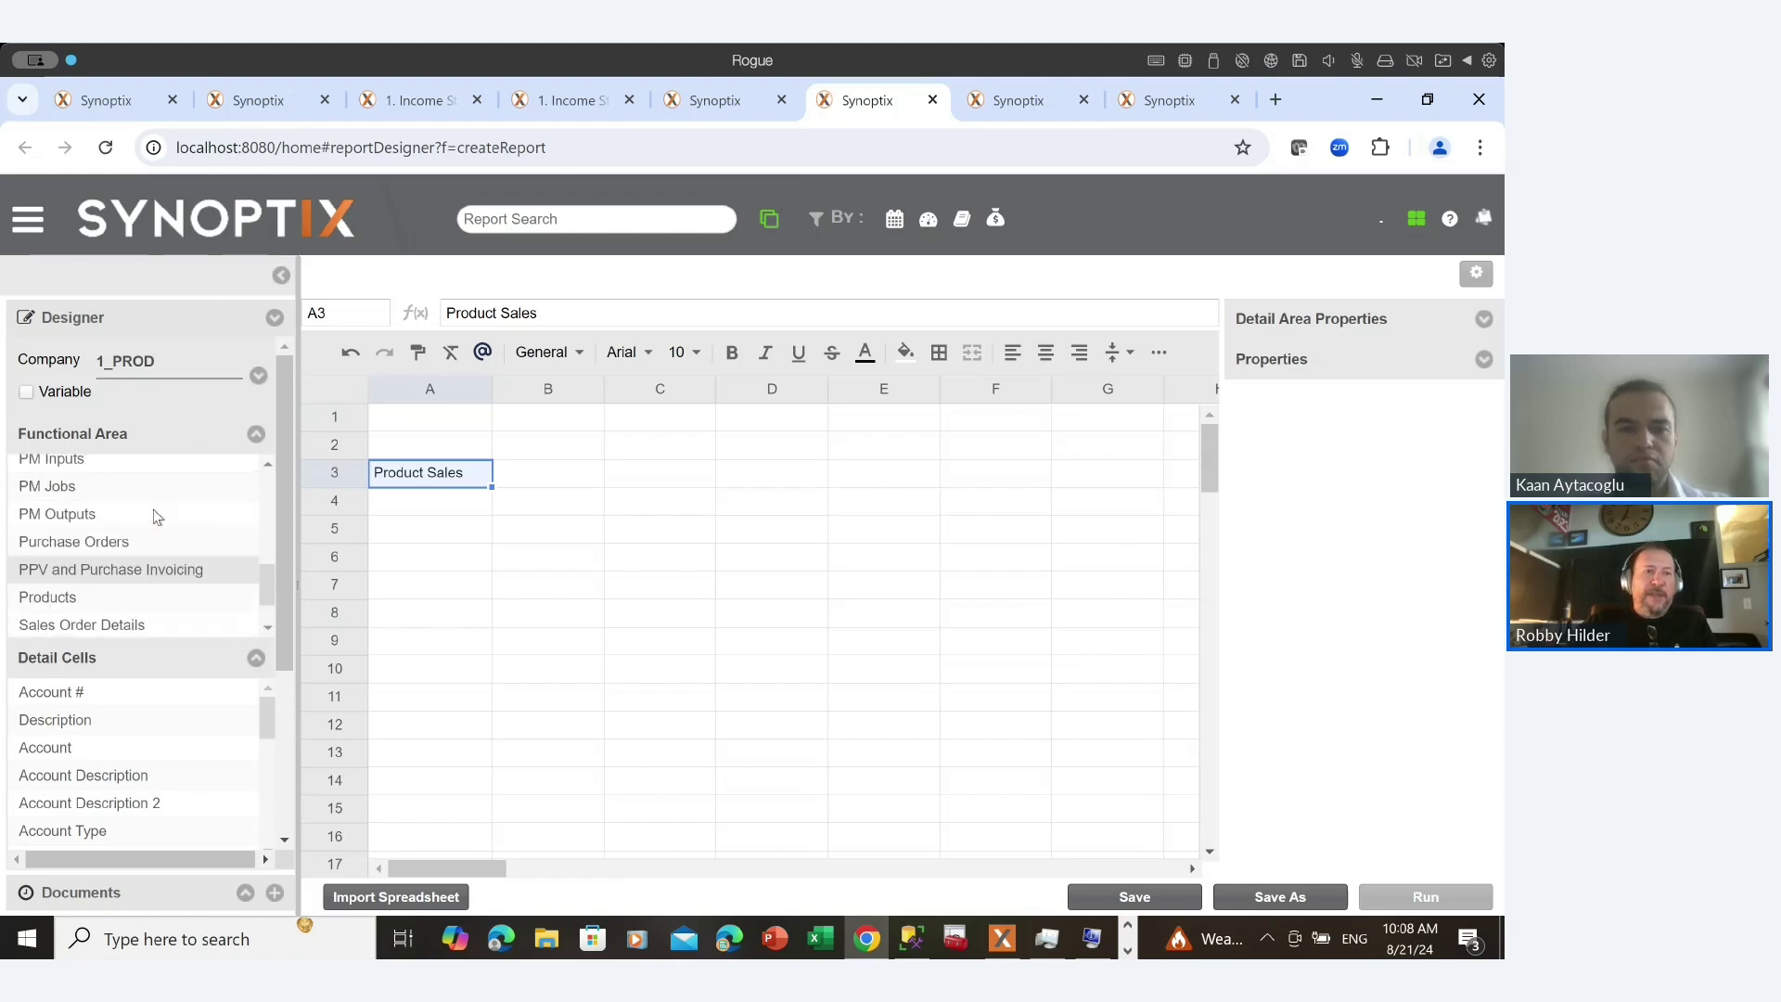
scroll(154, 517, "up", 10)
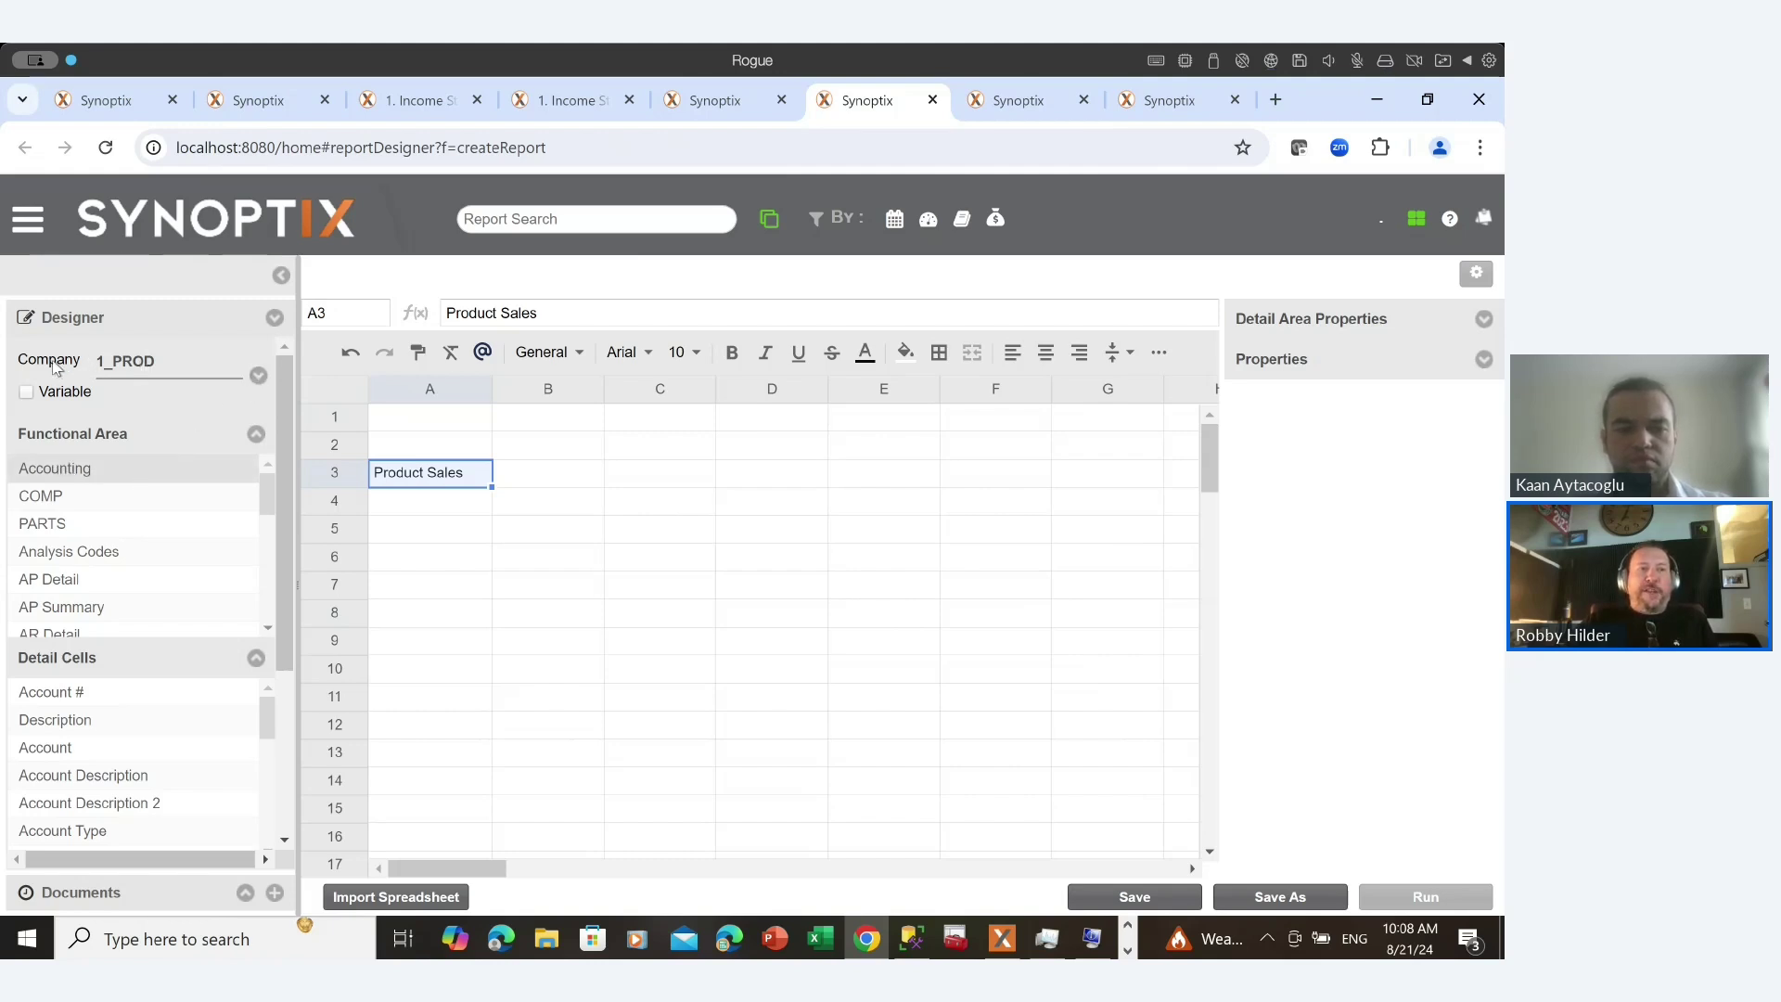
Add companies 713_Daniel, 713_Daniel East and 713_Daniel West to the report's company selection alongside 1_PROD.
left_click(259, 378)
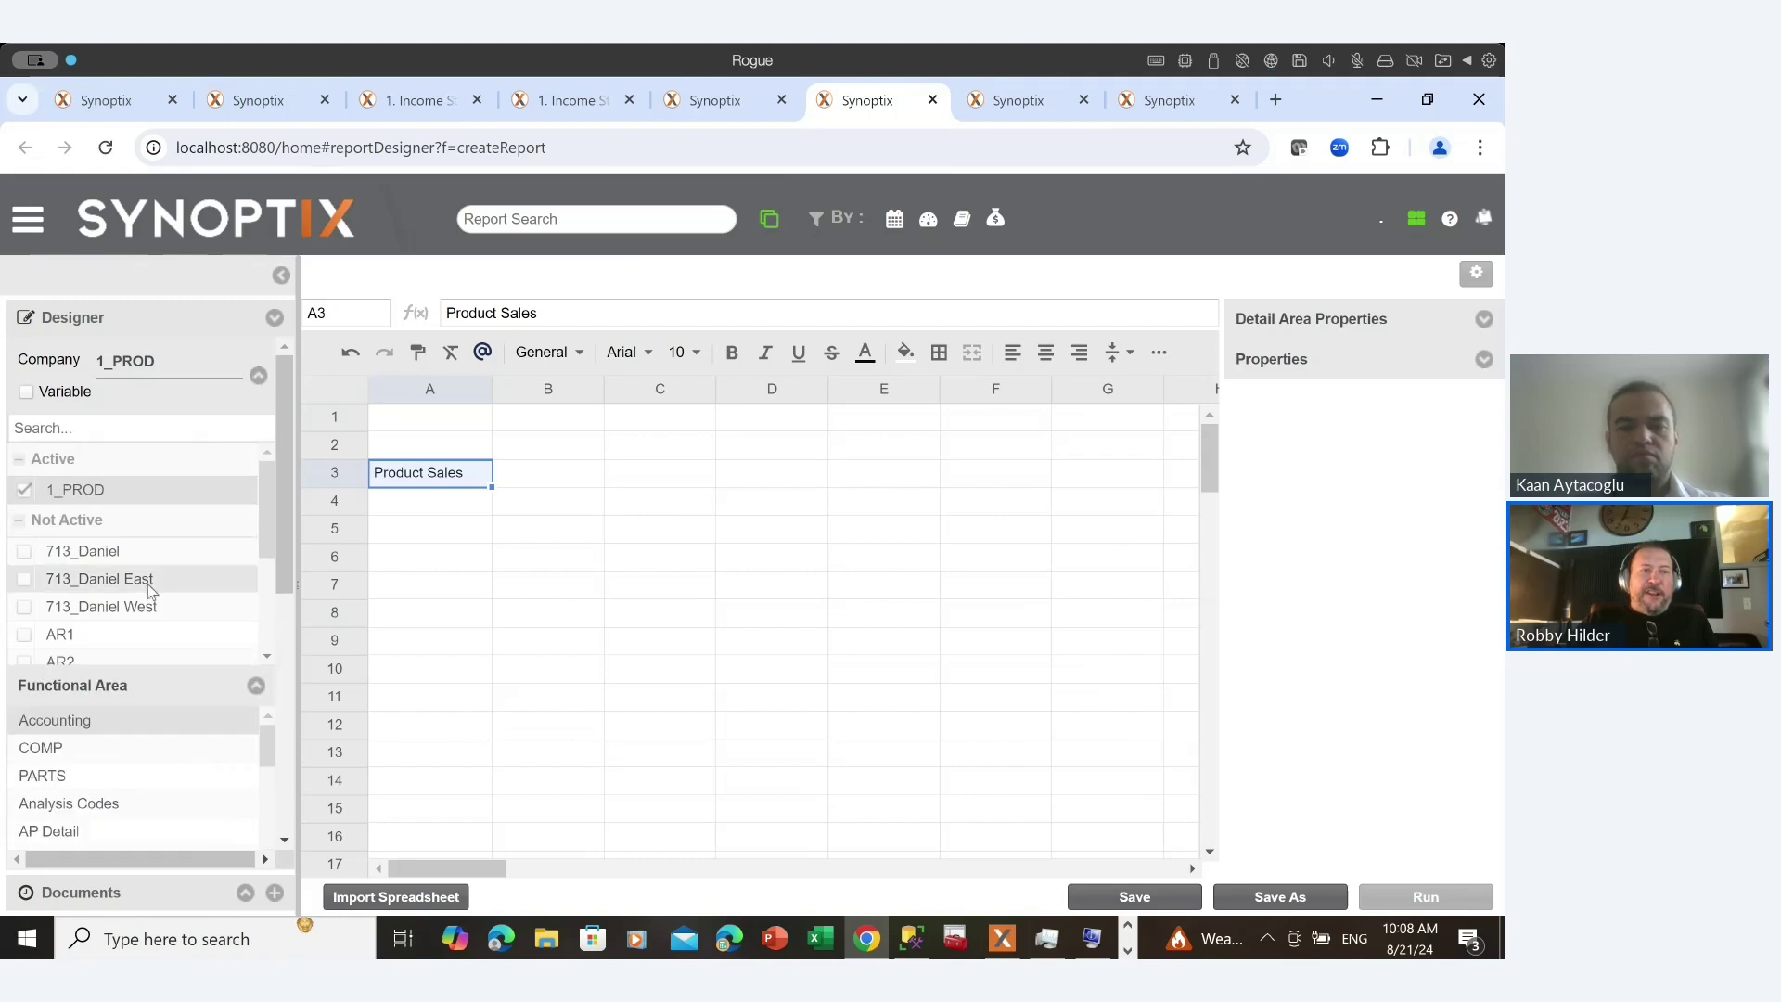
scroll(154, 593, "down", 4)
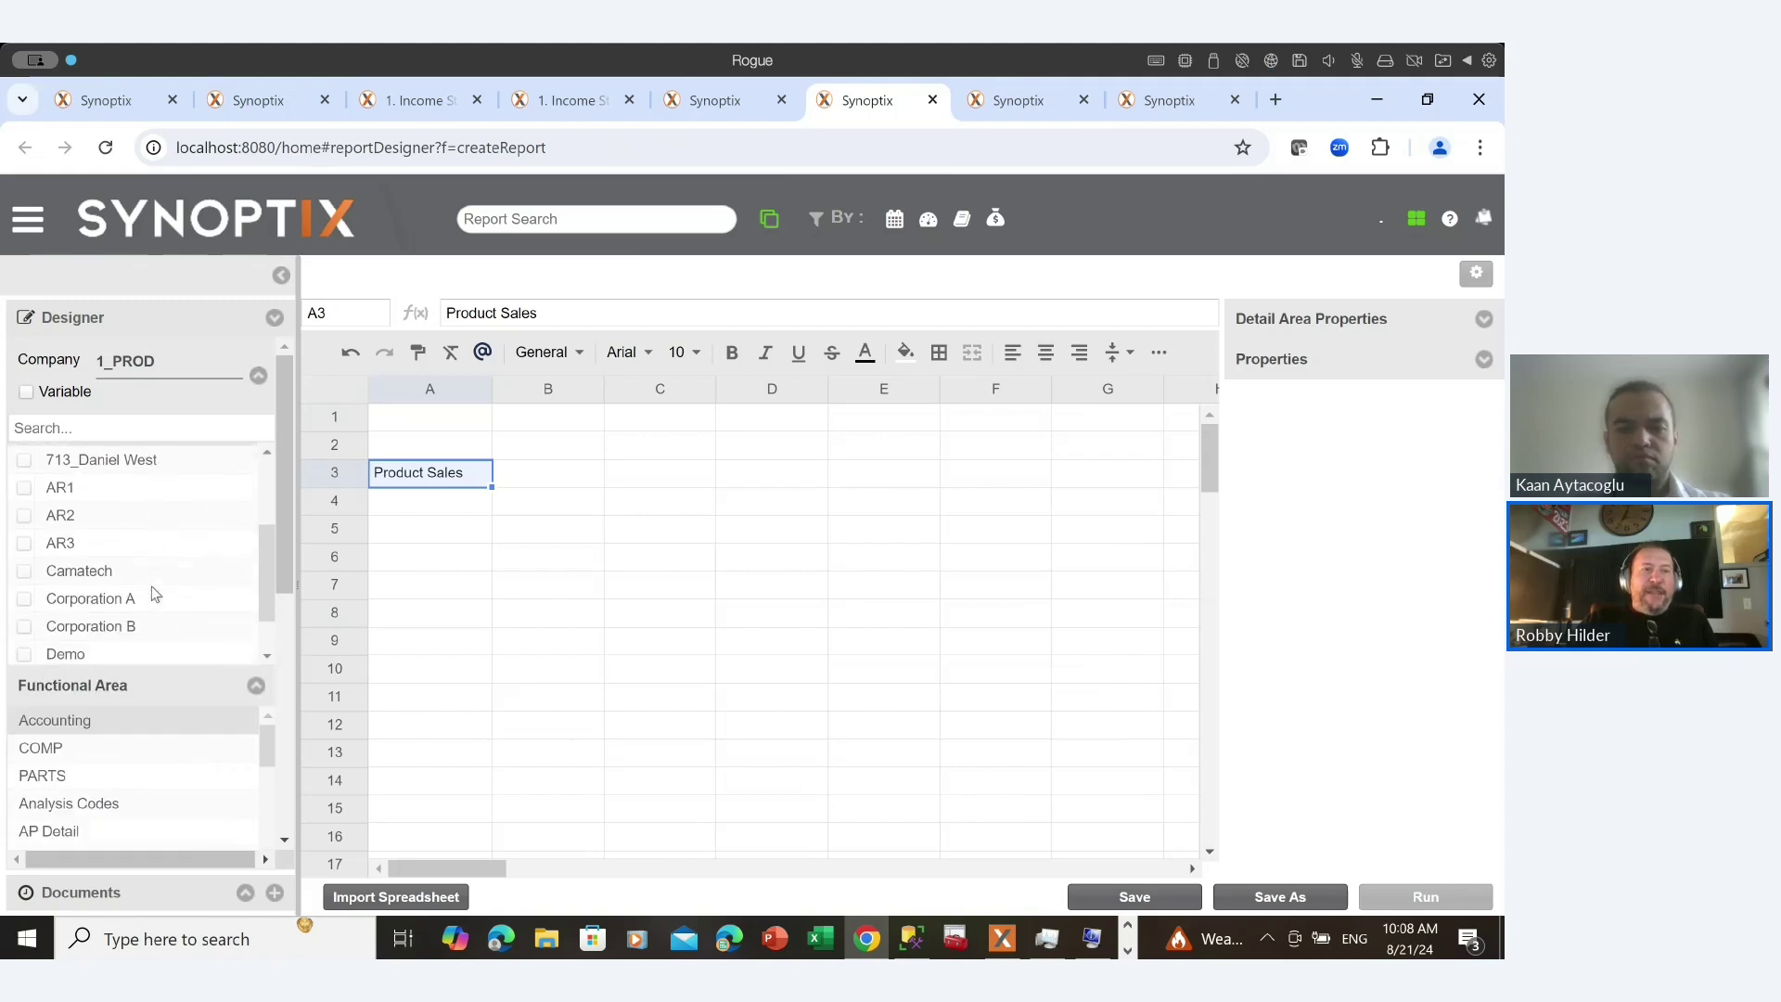
scroll(155, 593, "up", 4)
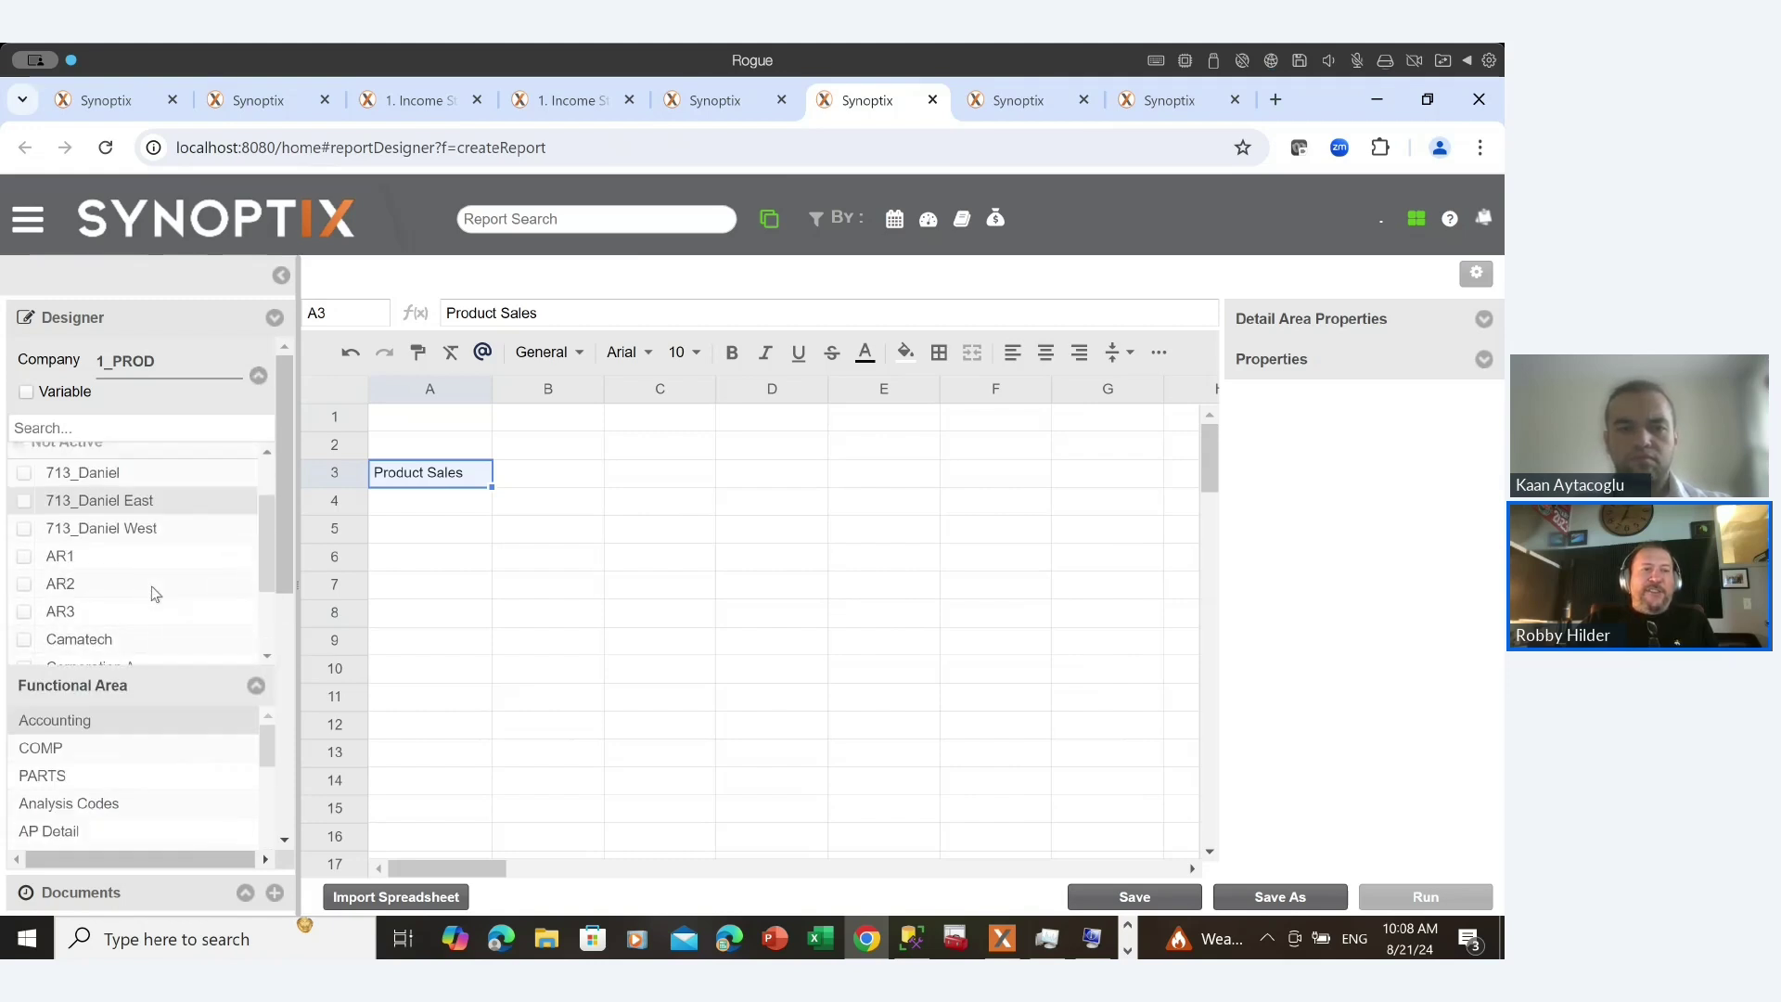
scroll(155, 594, "down", 2)
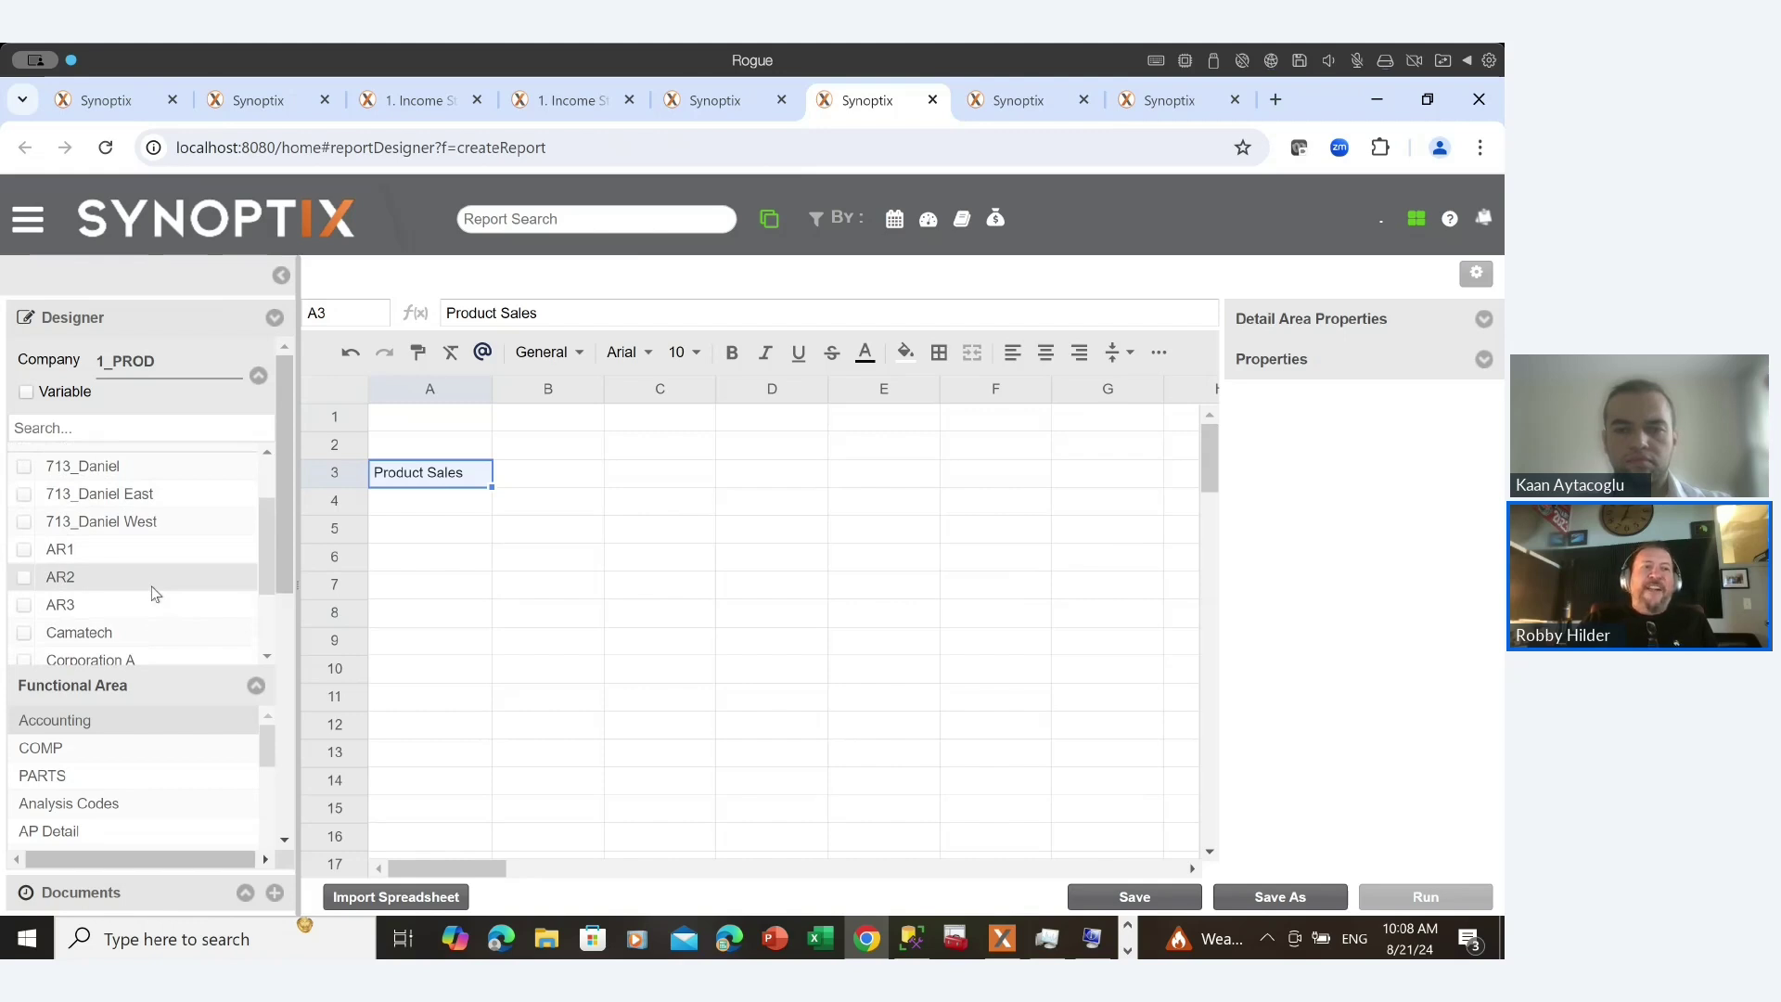
left_click(24, 471)
left_click(24, 494)
left_click(23, 525)
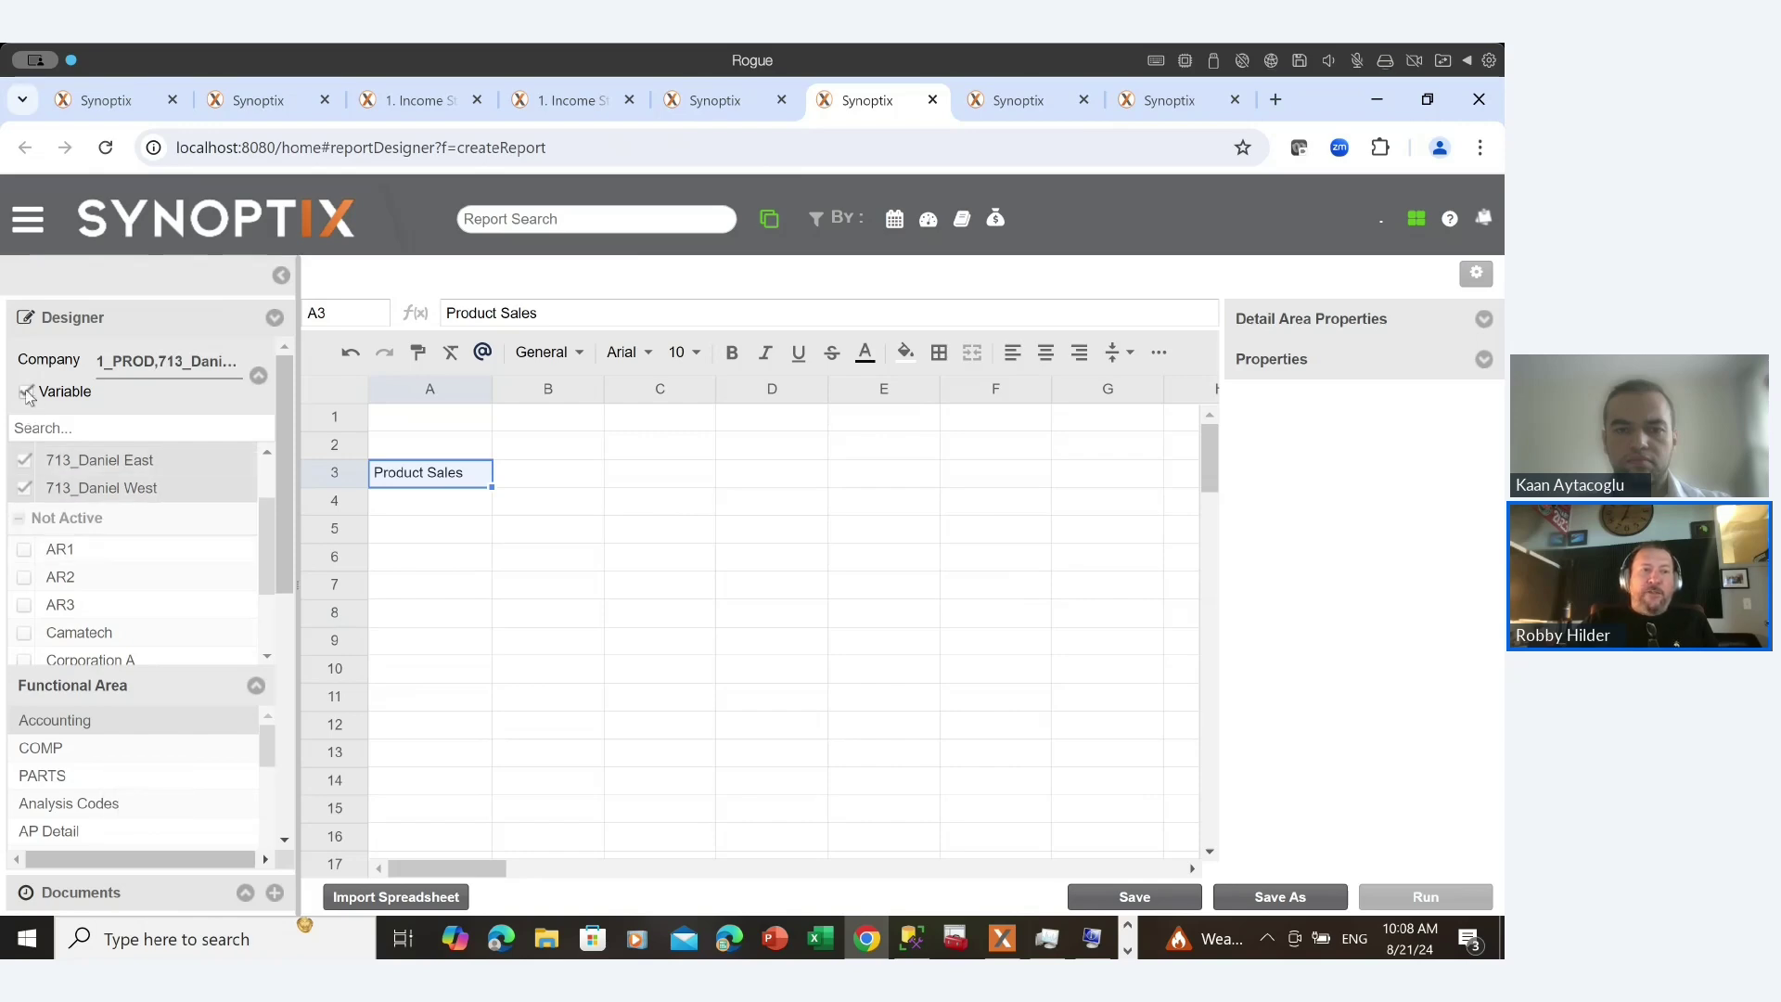
Remove 713_Daniel, 713_Daniel East and 713_Daniel West from the report's company selection, keeping only 1_PROD.
left_click(25, 496)
left_click(25, 463)
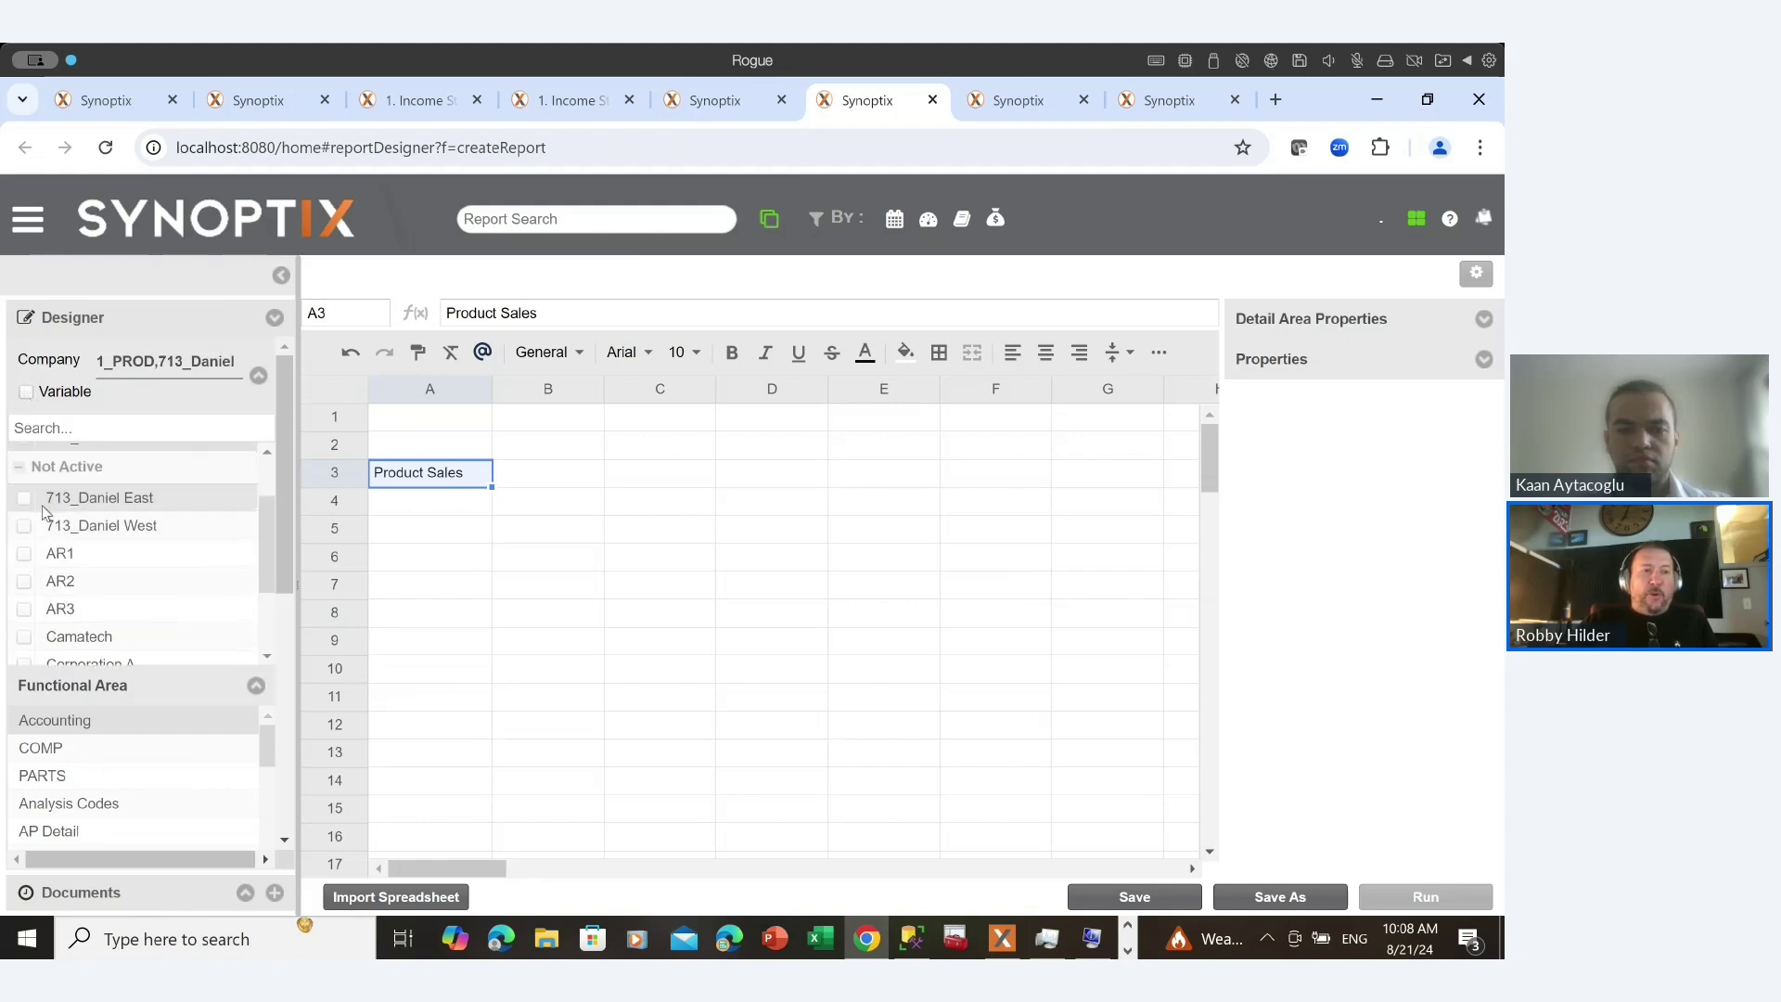
left_click(23, 516)
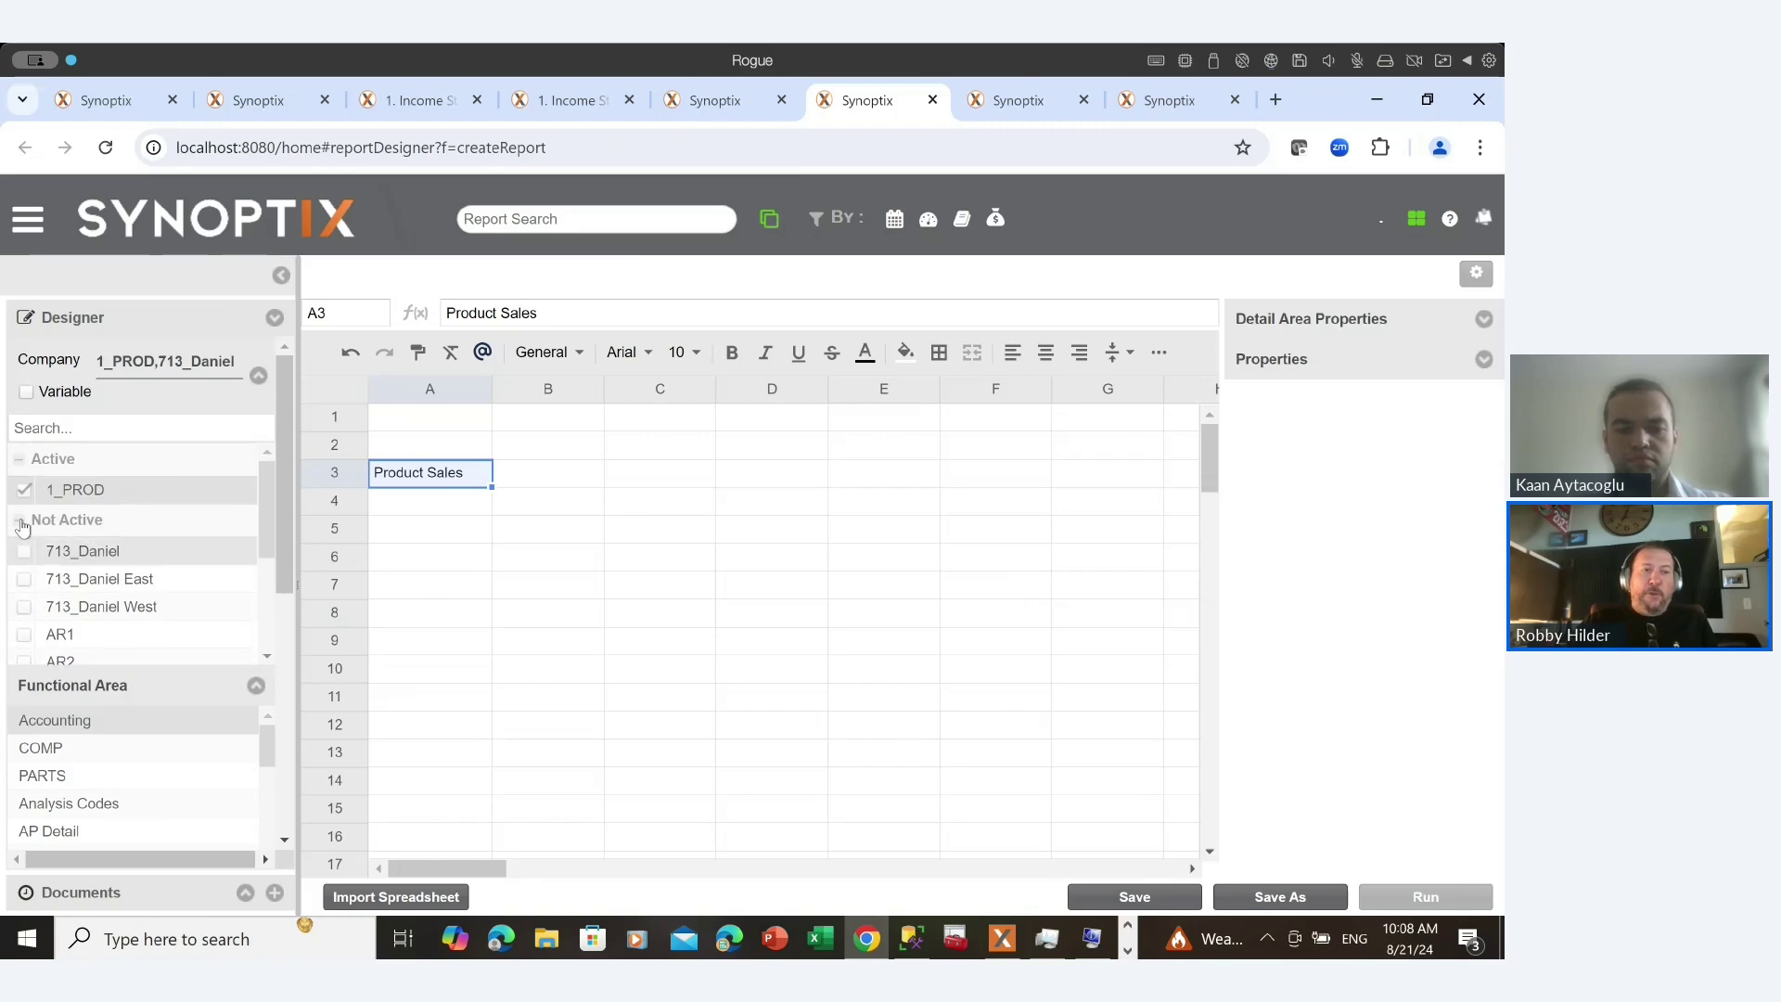
Look through the detail cell fields available for the Accounting functional area, from Account # to Balance Type.
left_click(255, 686)
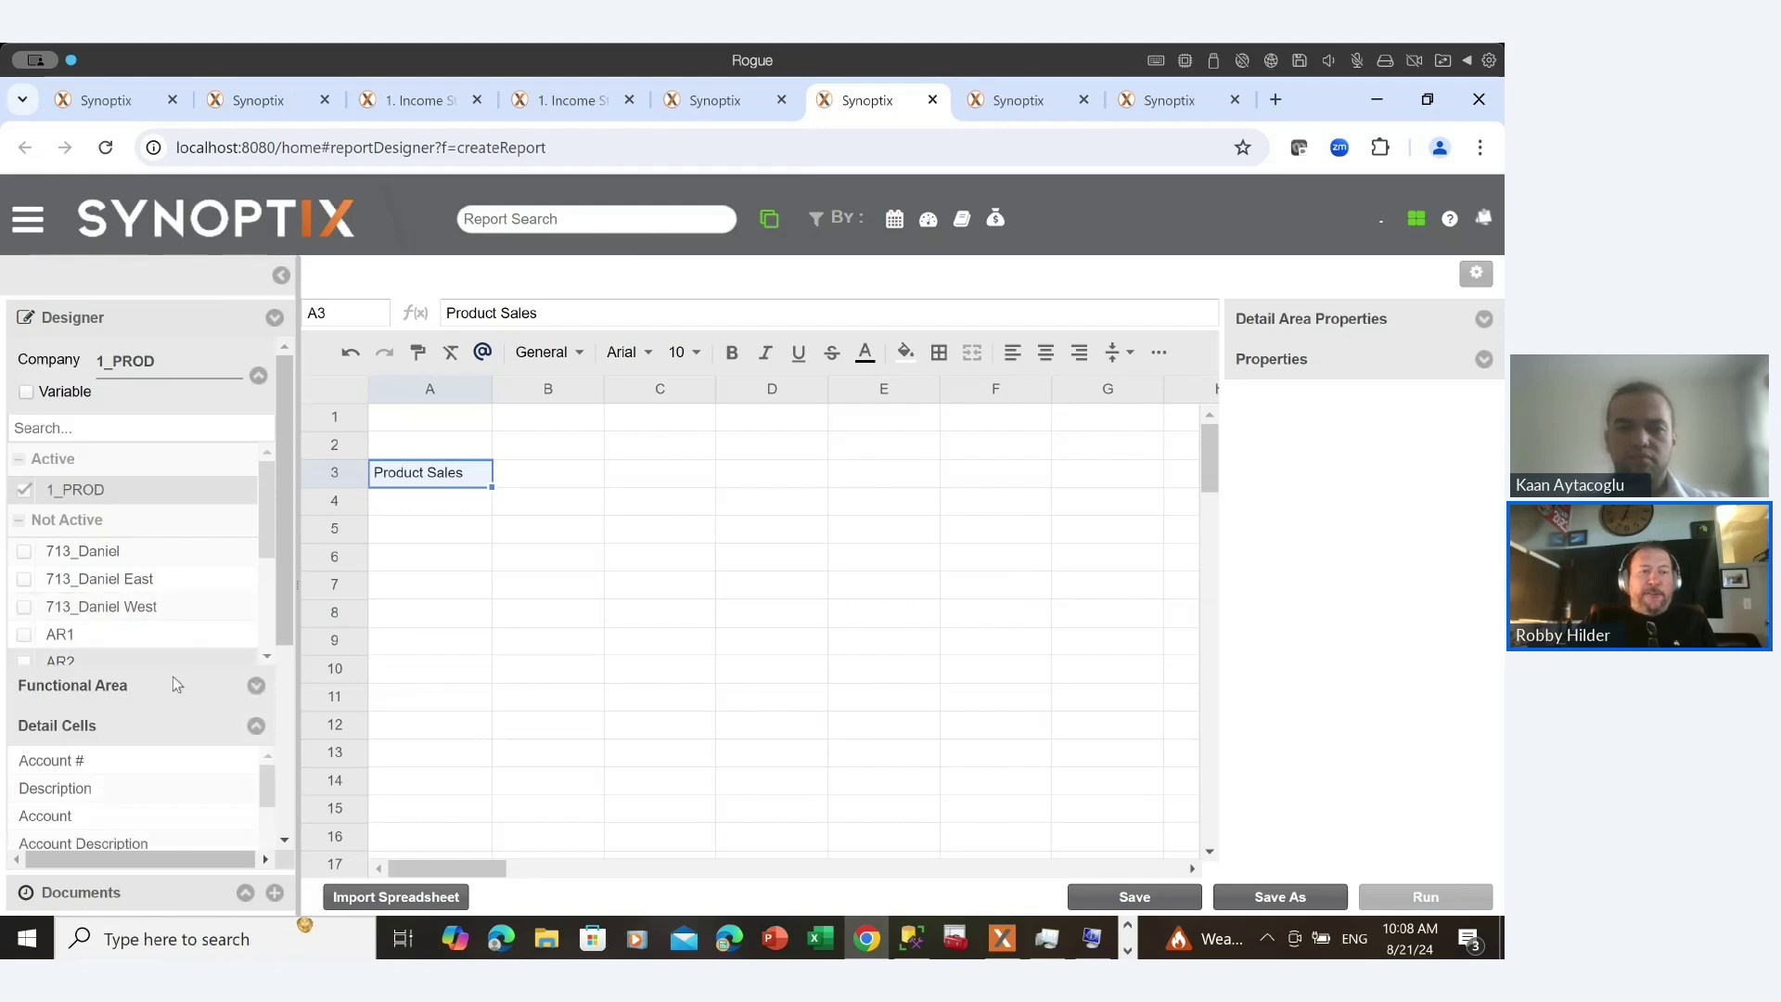
scroll(131, 776, "down", 1)
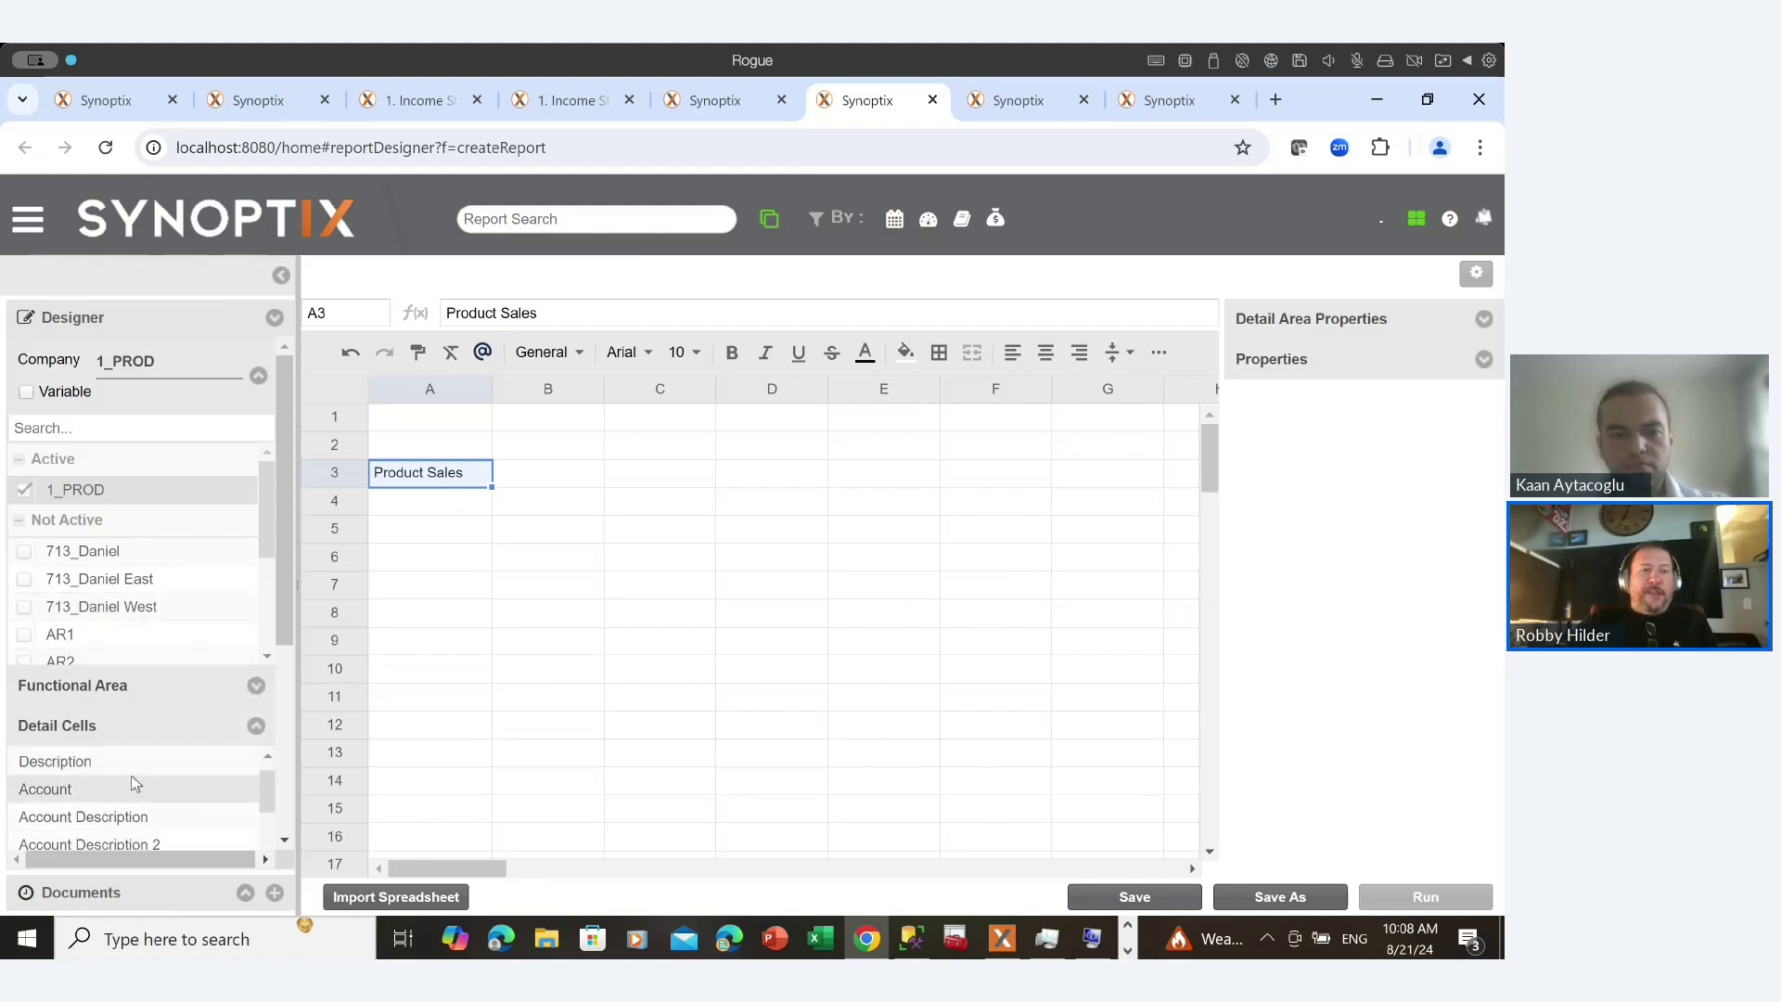
scroll(164, 784, "down", 3)
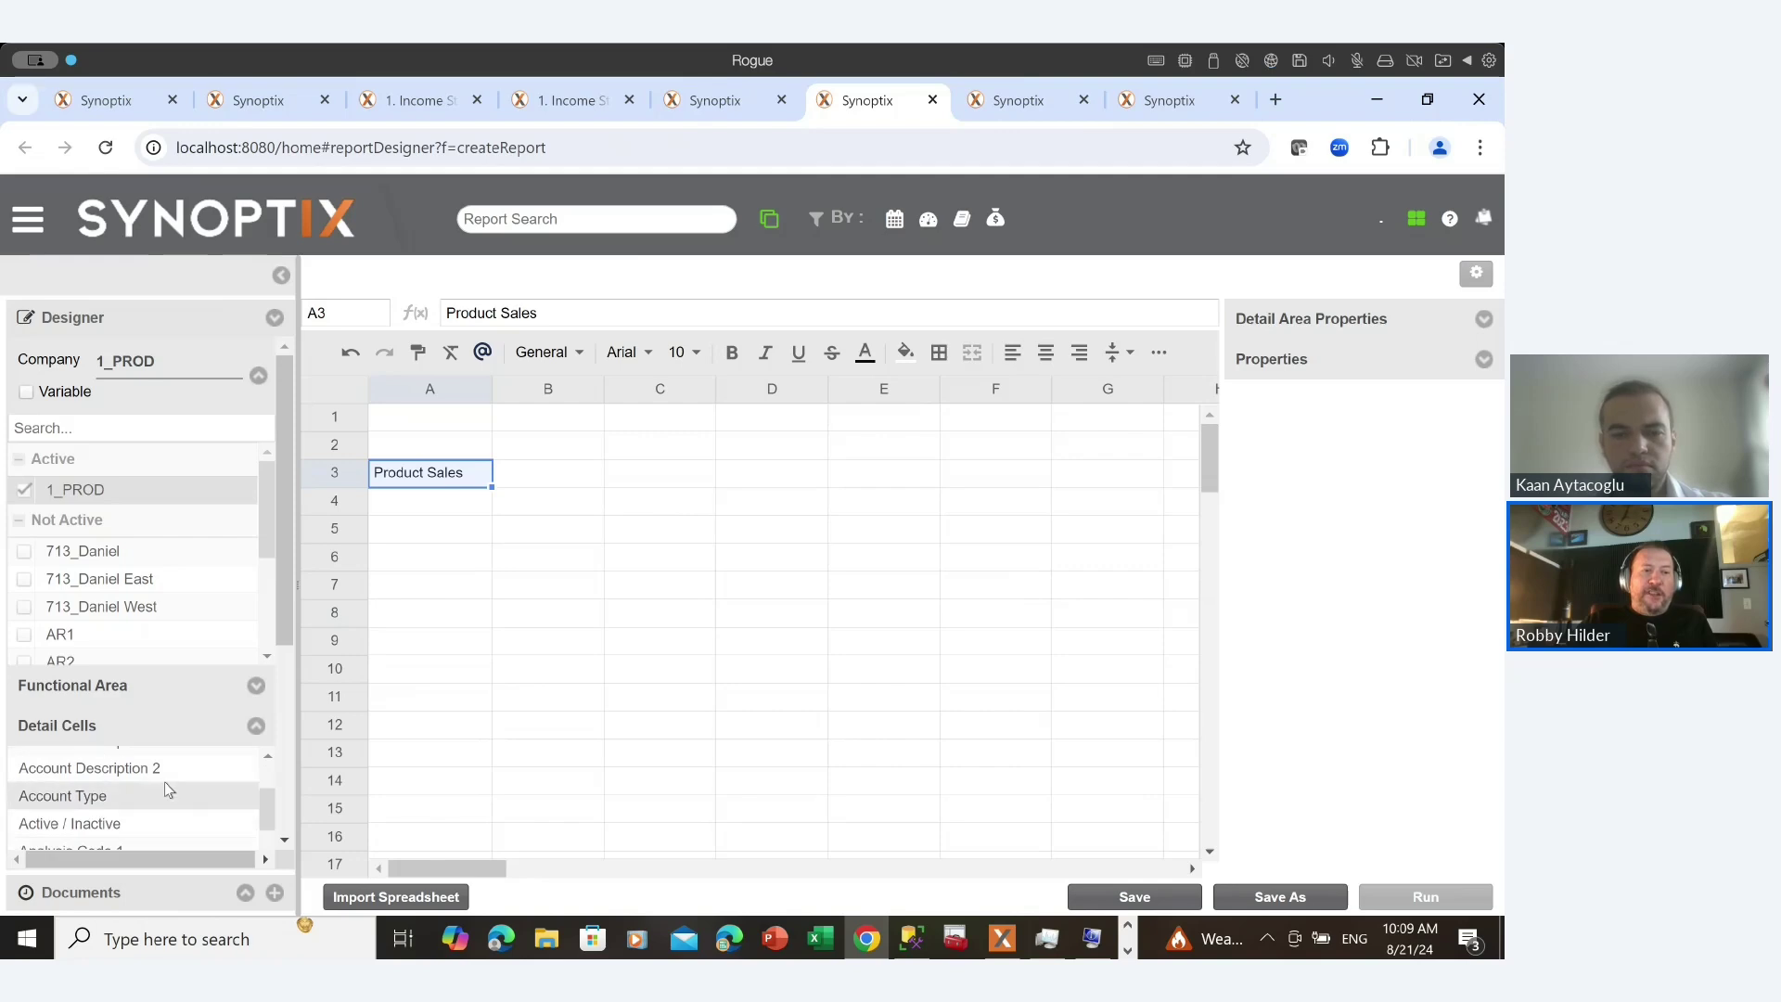
scroll(164, 782, "down", 1)
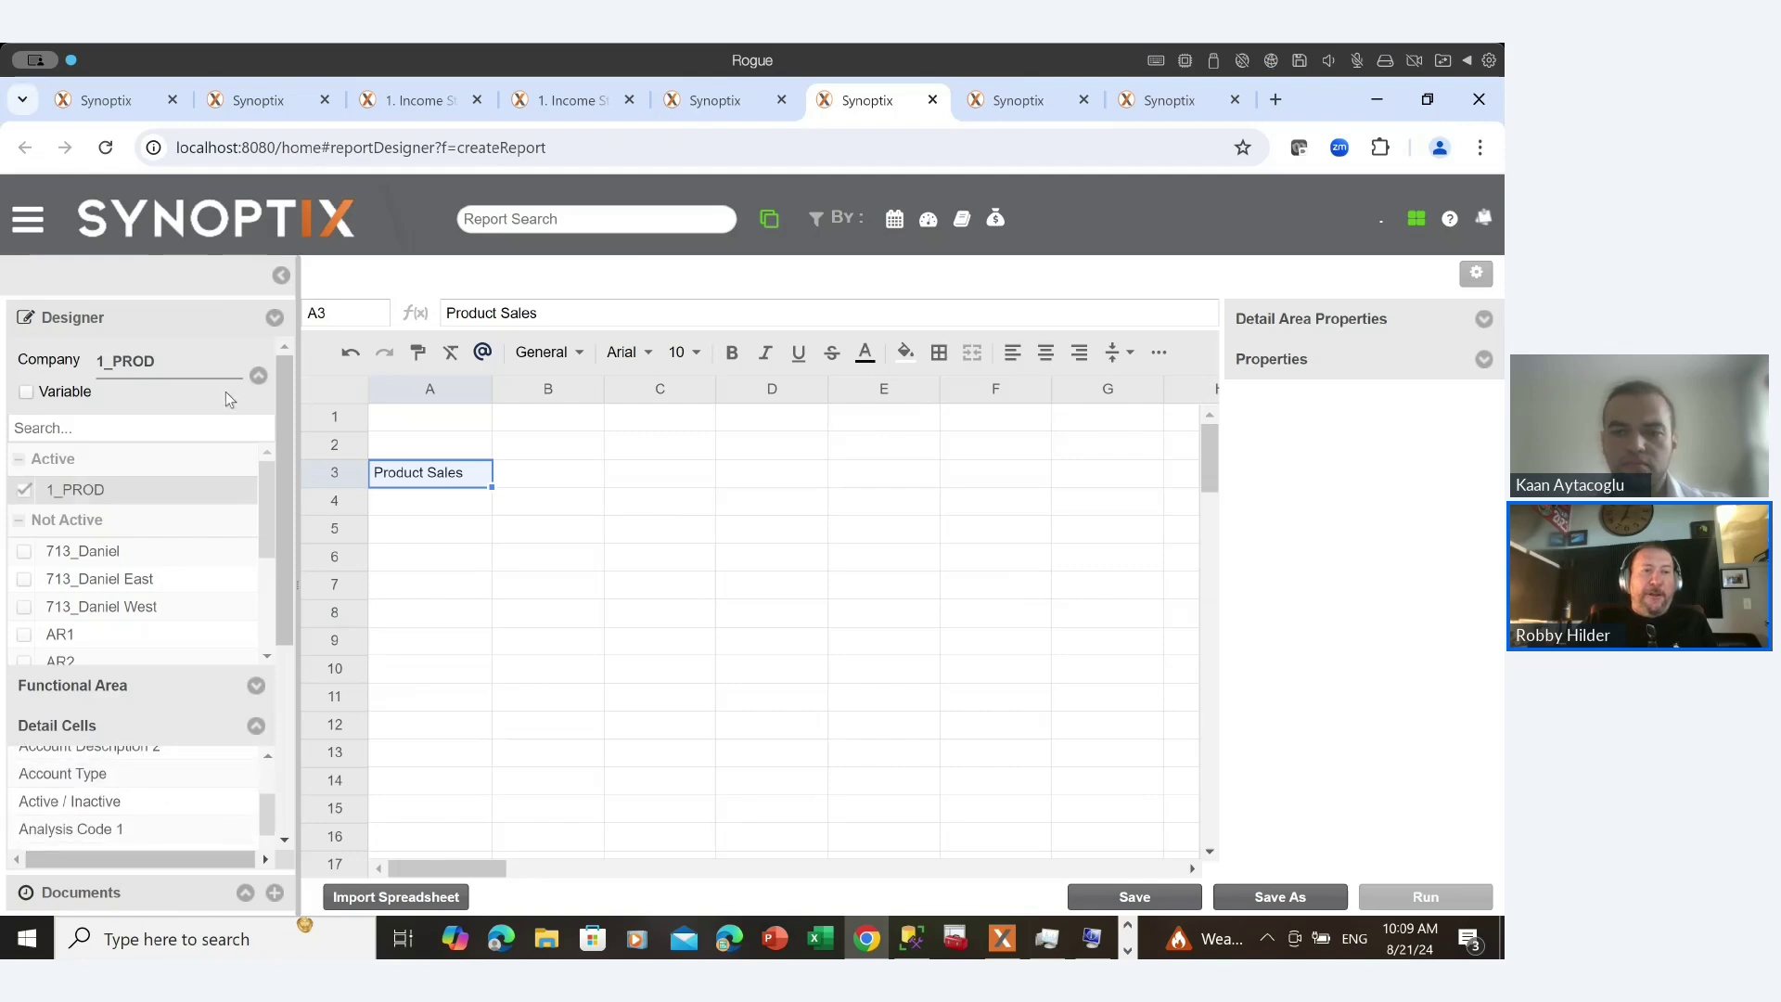
left_click(258, 376)
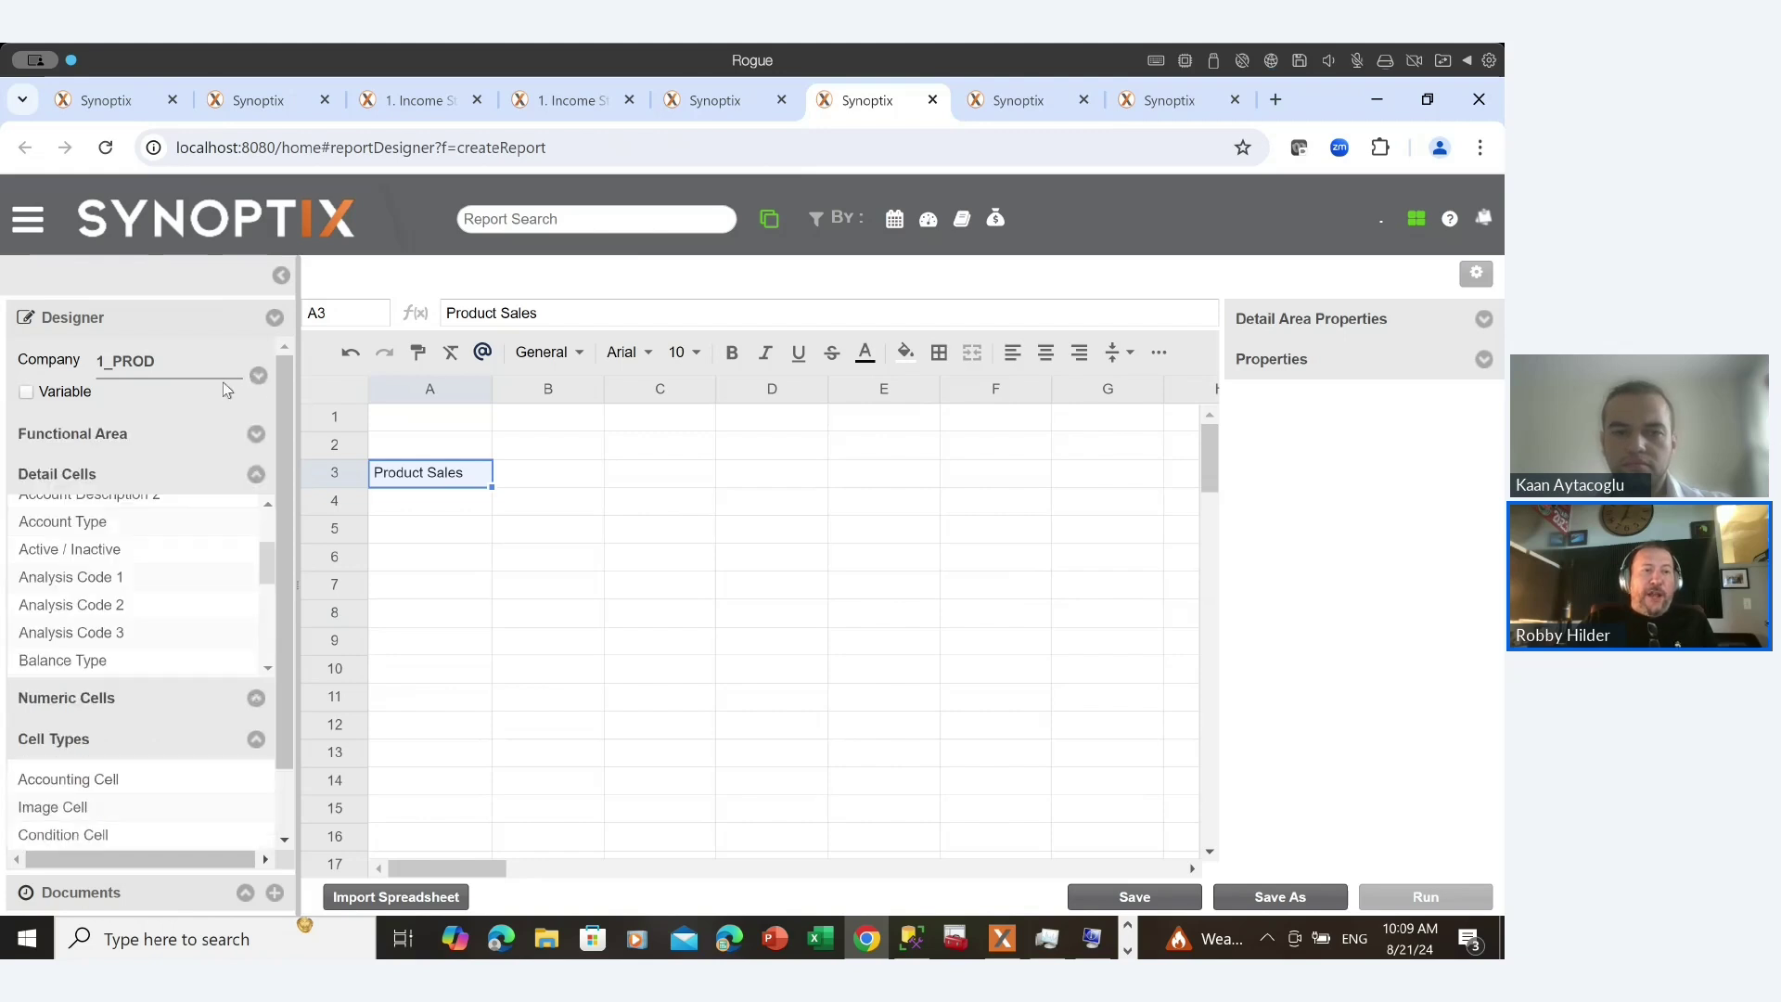
left_click(257, 435)
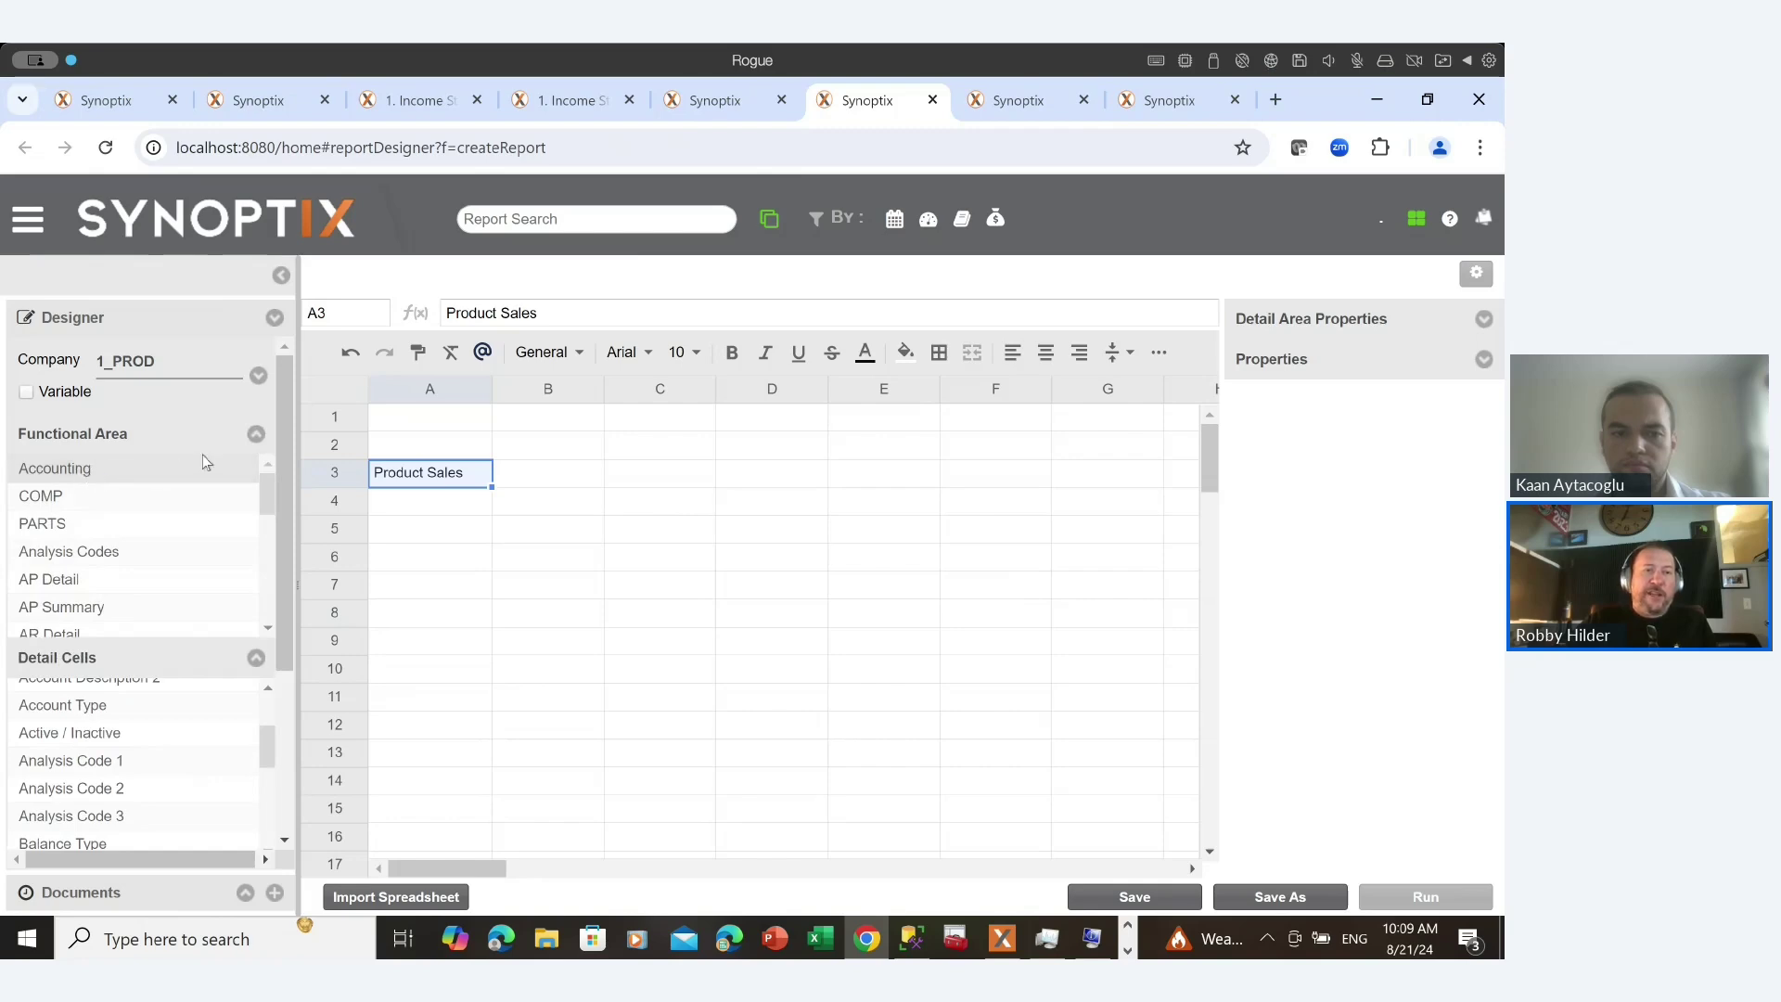
left_click(255, 436)
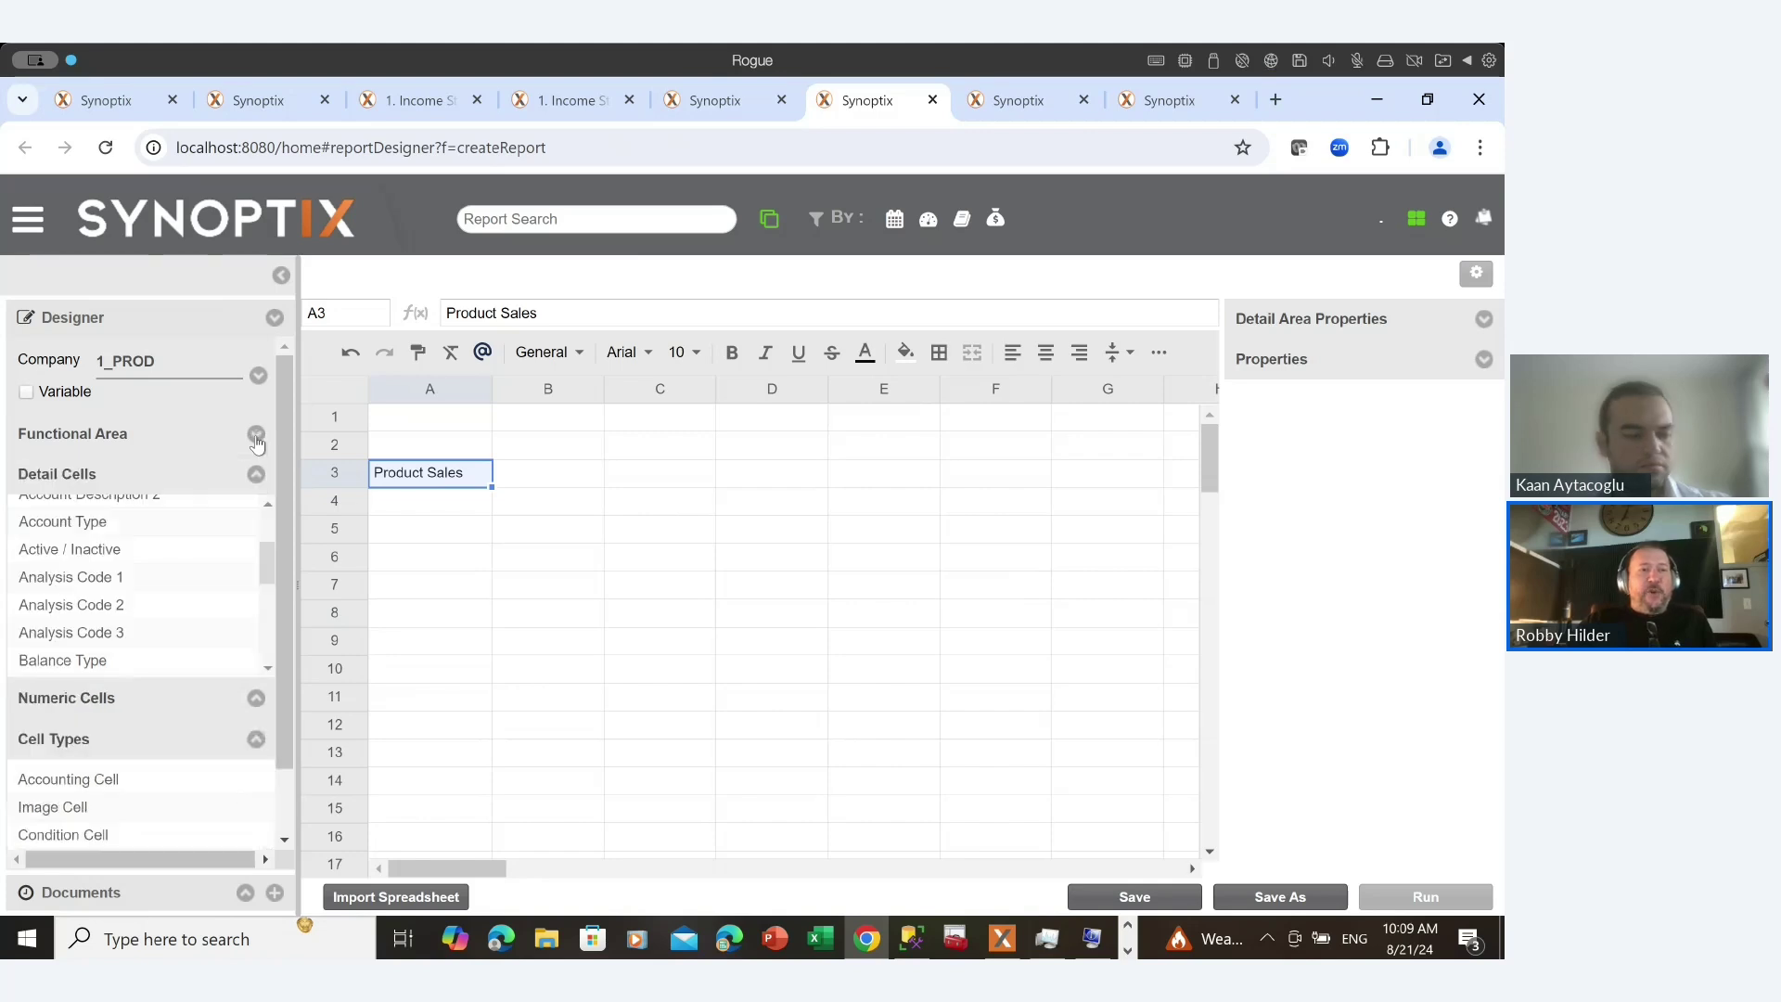
scroll(210, 553, "up", 2)
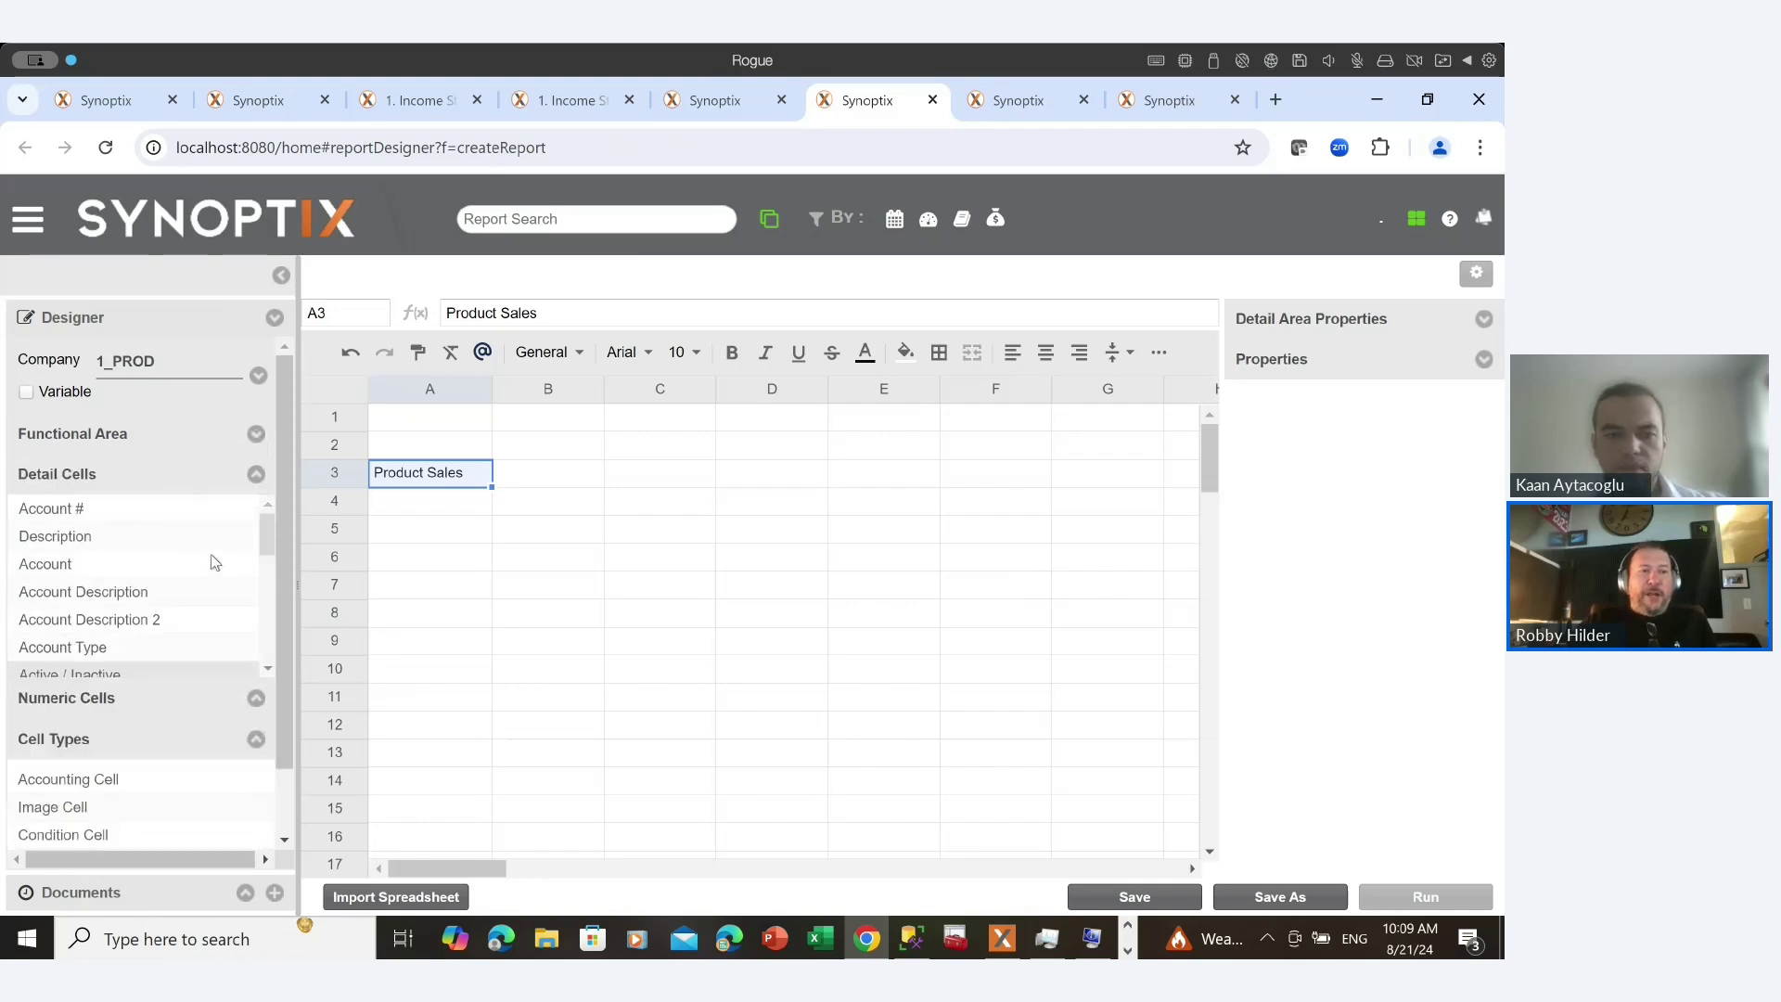
scroll(210, 554, "down", 1)
scroll(210, 553, "down", 1)
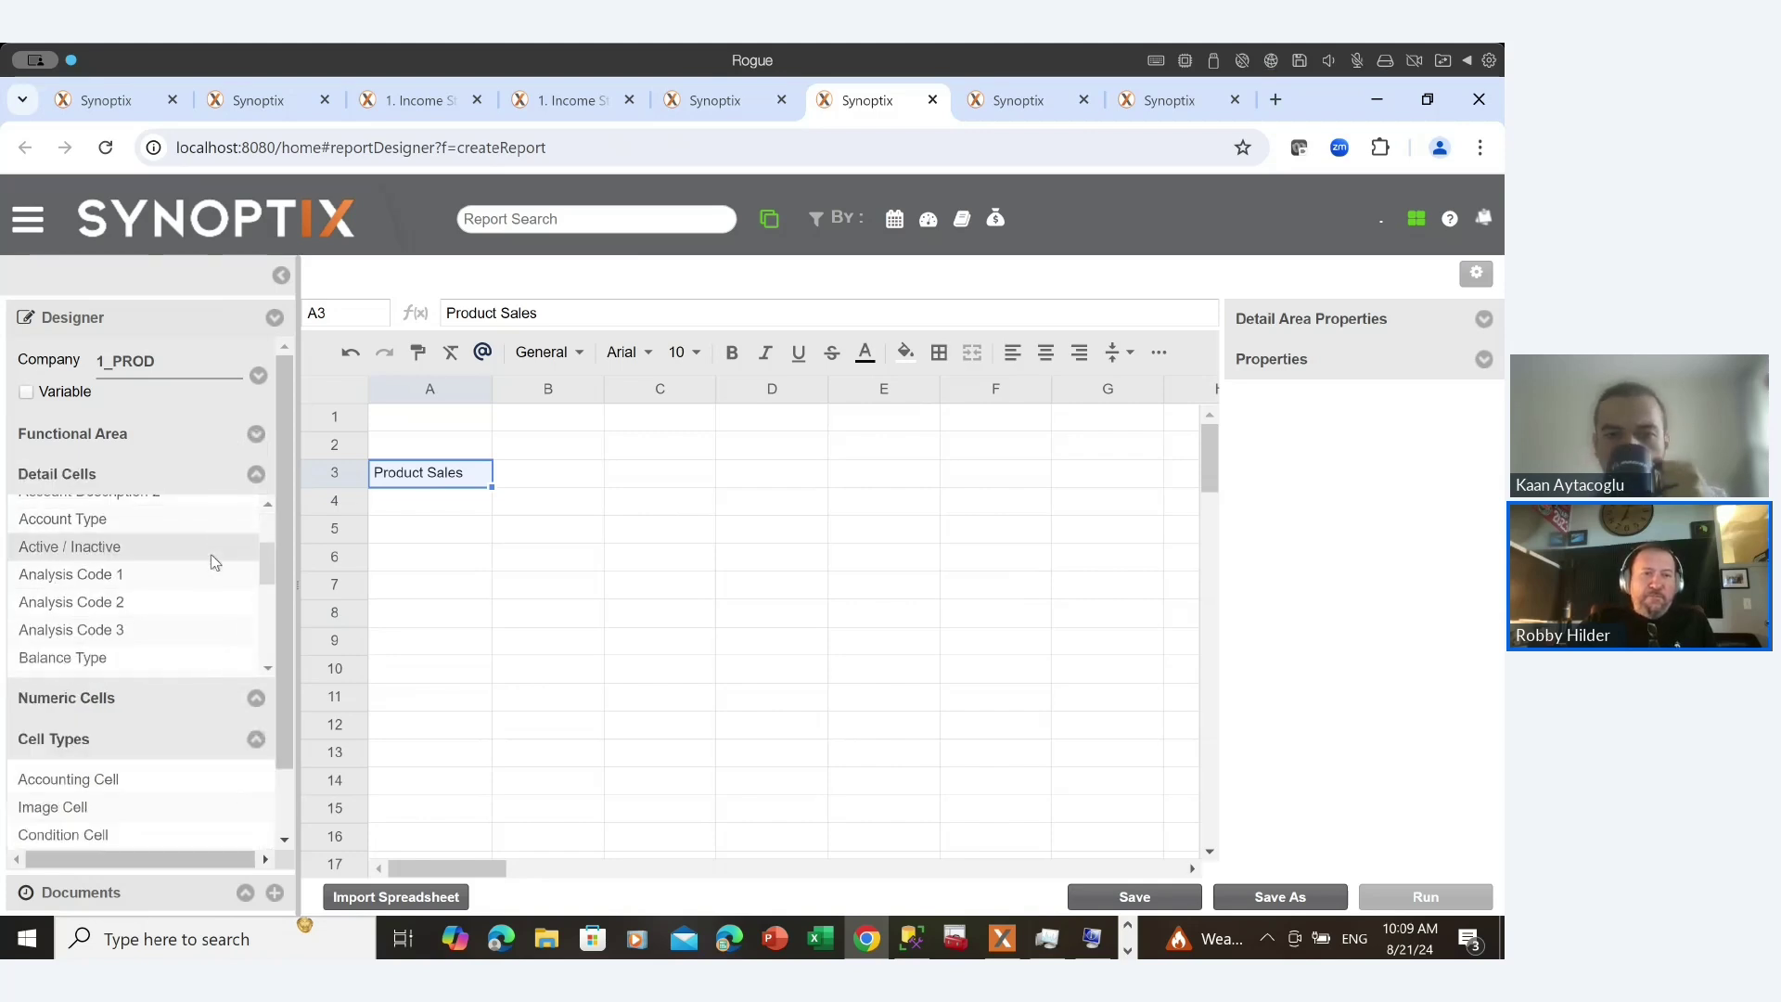
Insert an Accounting Cell in B3 beside Product Sales and format it with no decimal places.
left_click(559, 473)
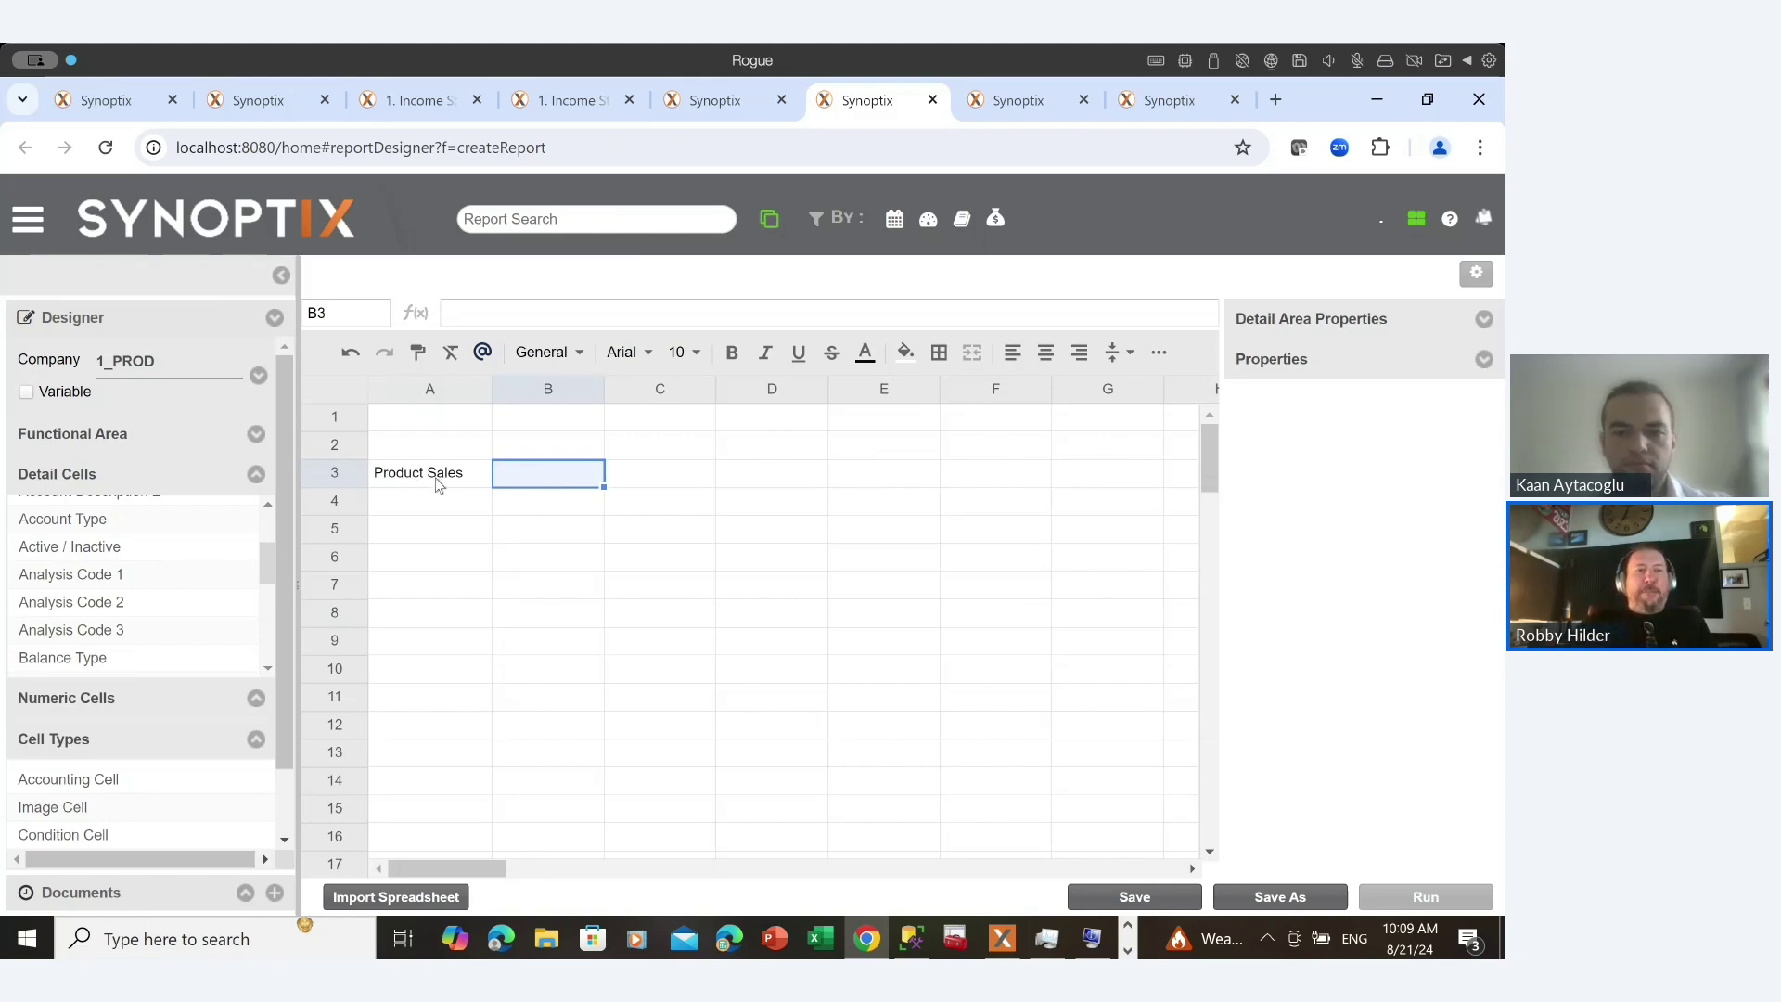
left_click(130, 777)
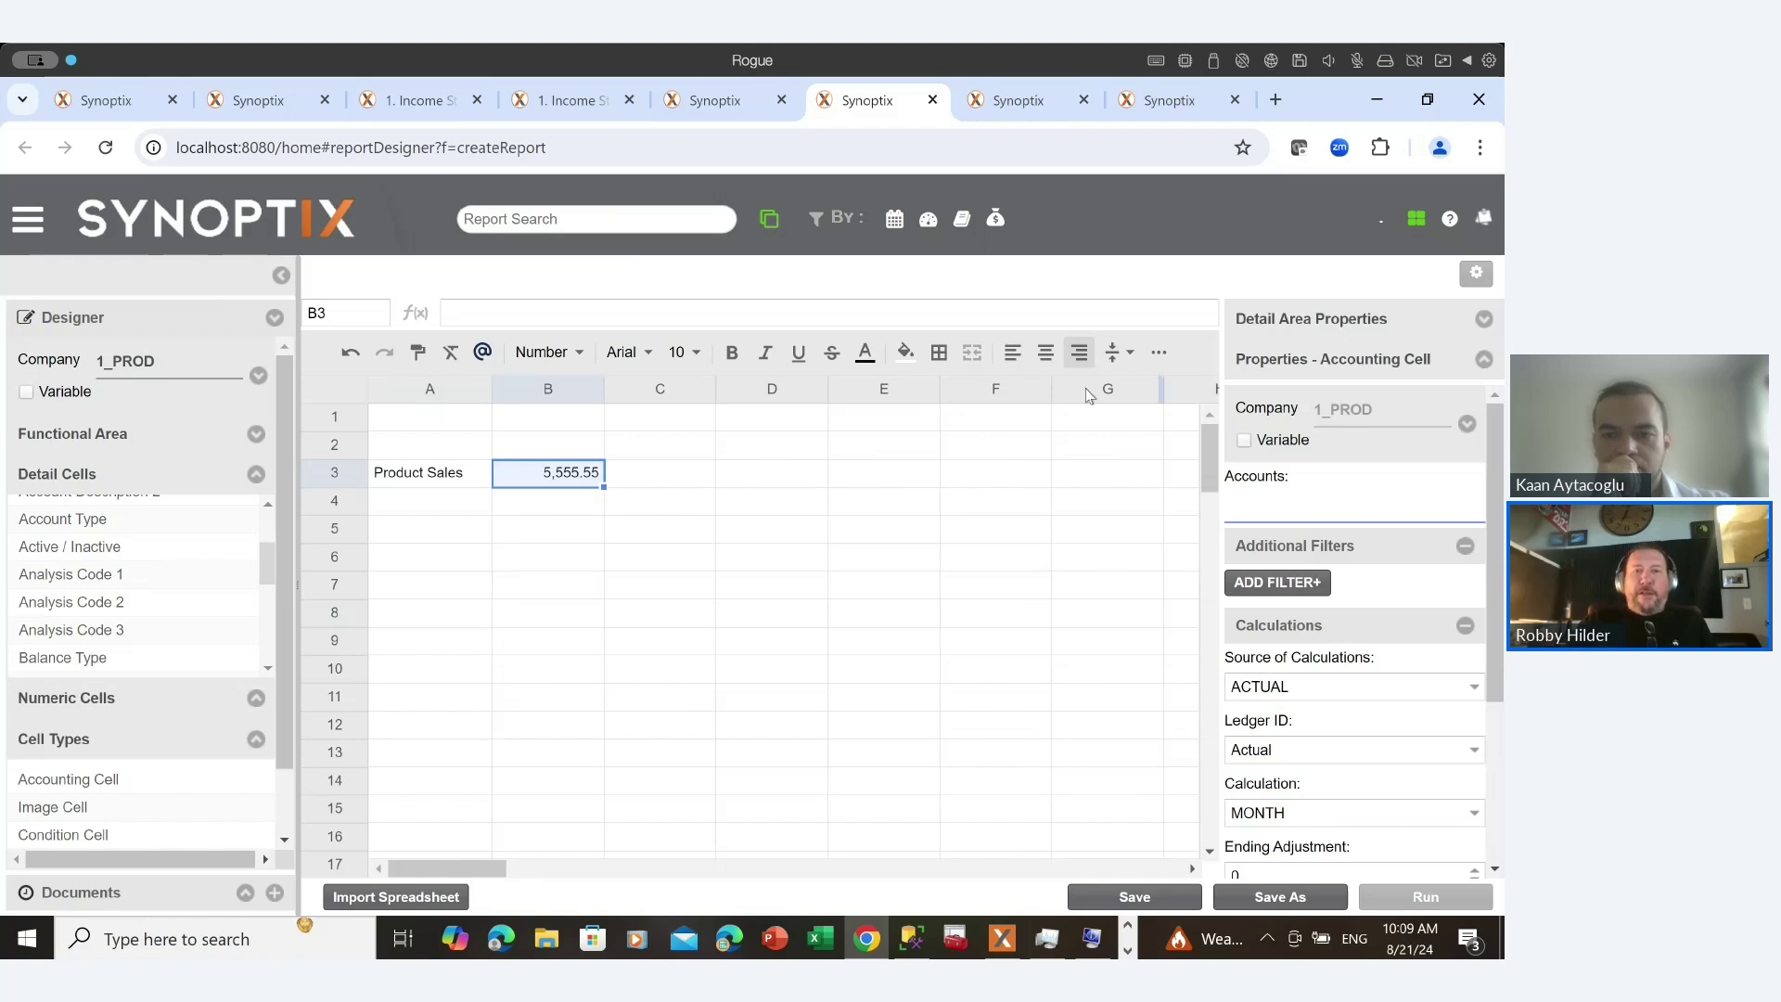
left_click(1156, 355)
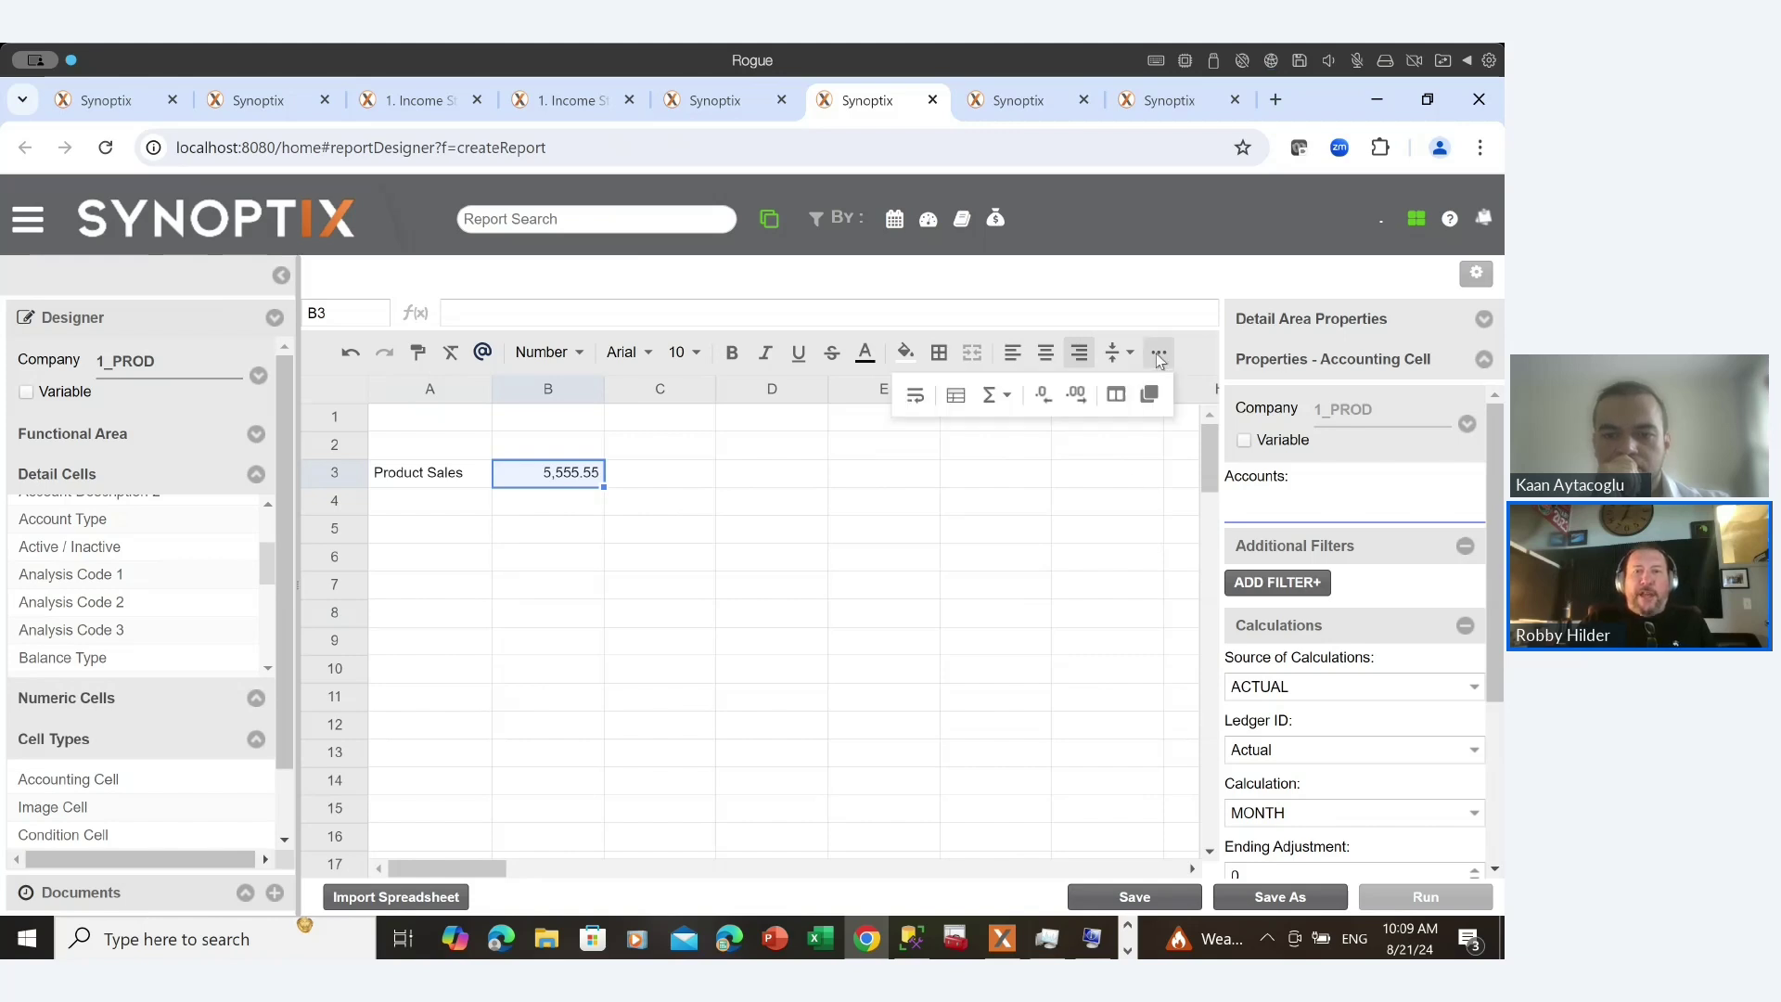
left_click(1045, 393)
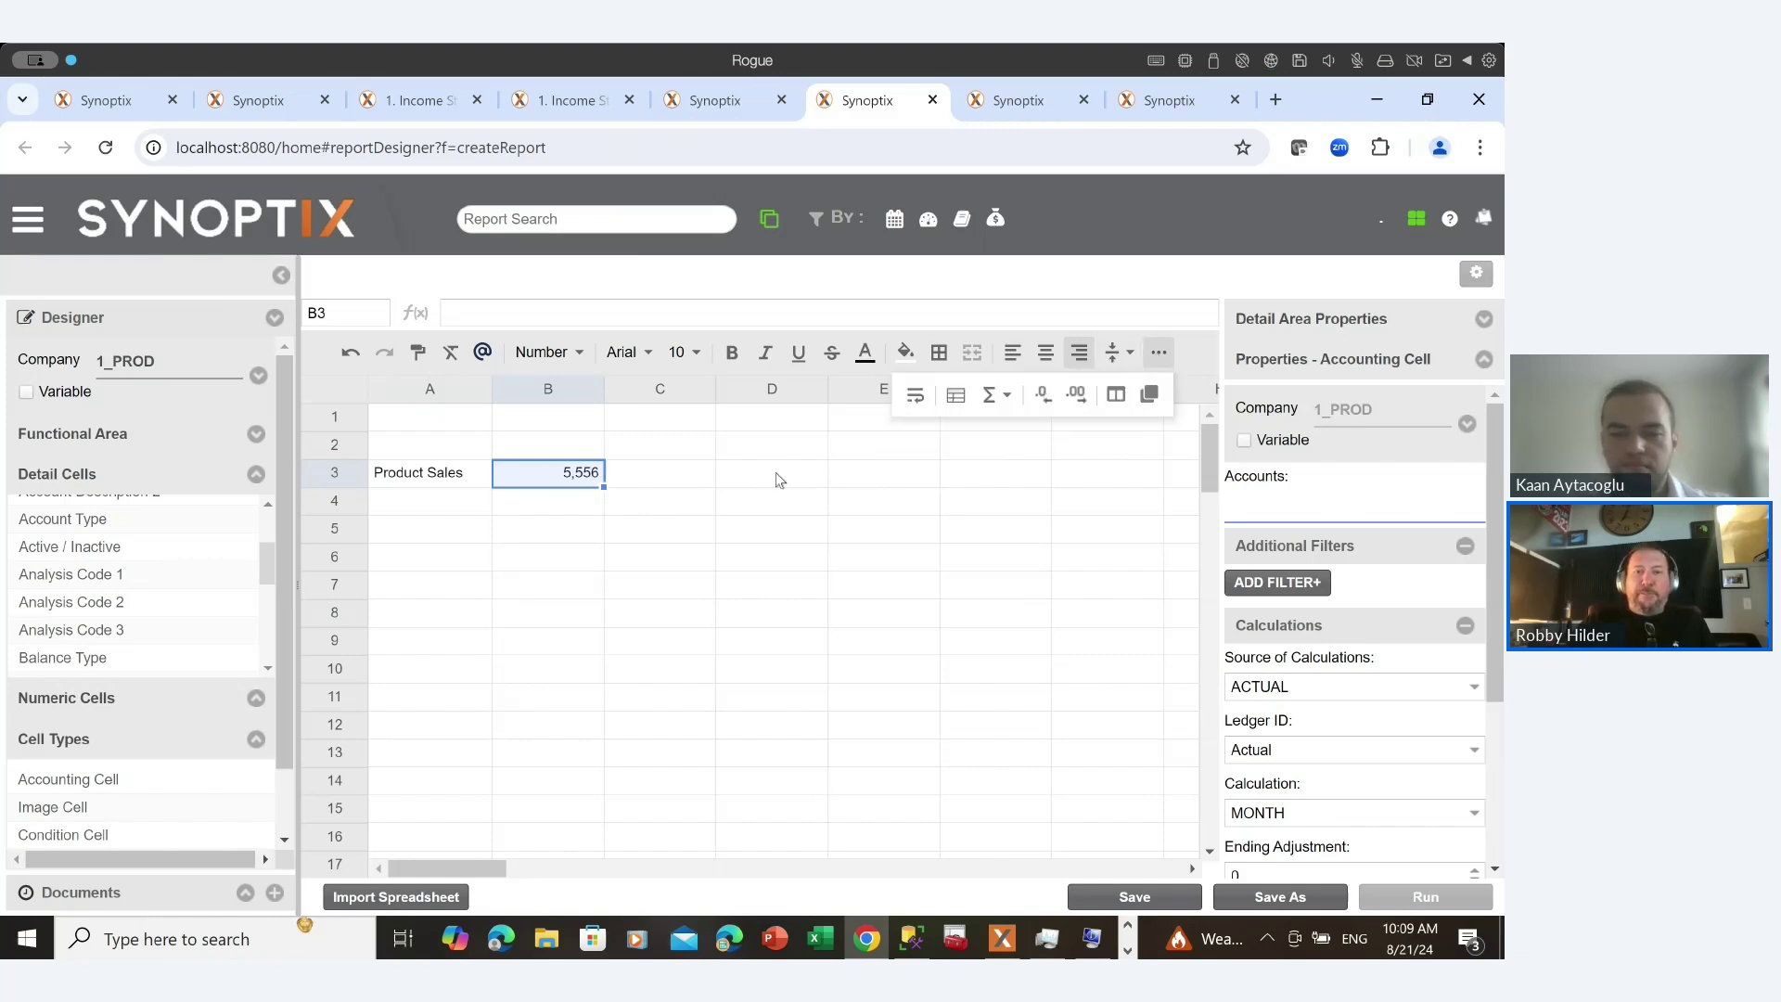
Add the account mask ?-??-???-4010-?????? to the account numbers list of the accounting cell in B3.
left_click(1305, 520)
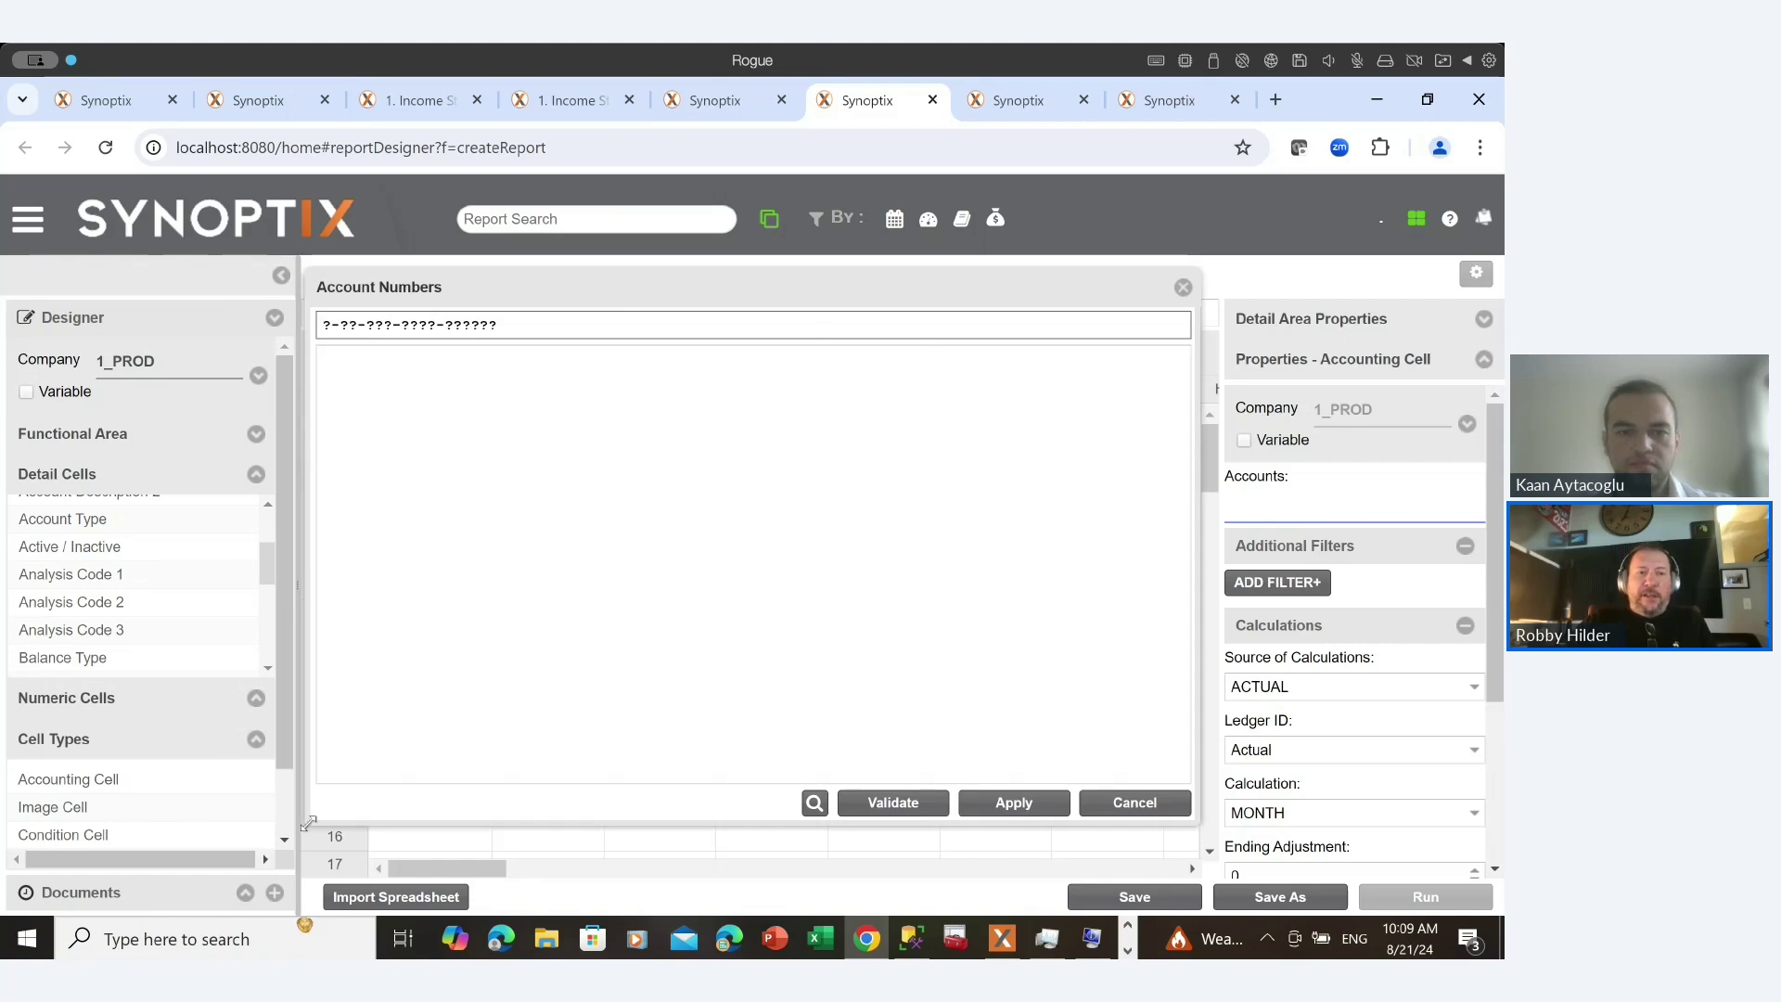
left_click_drag(308, 822, 633, 691)
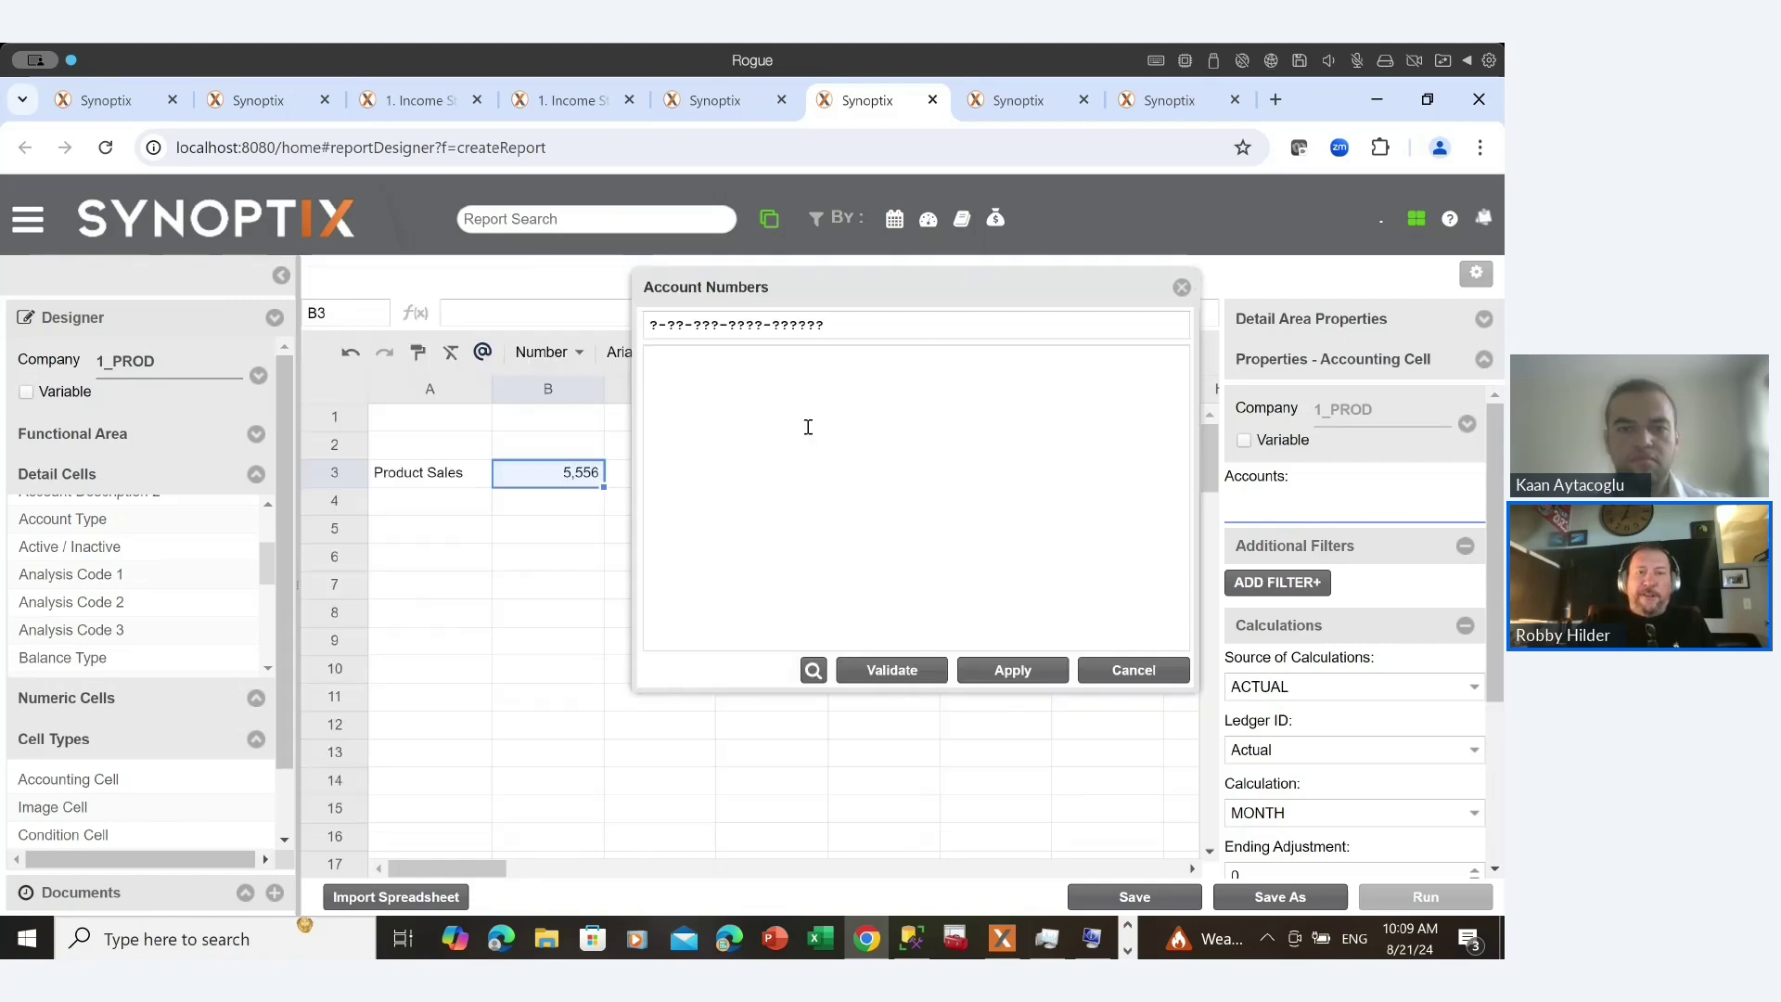
left_click_drag(840, 284, 829, 368)
left_click_drag(639, 408, 854, 413)
left_click(687, 405)
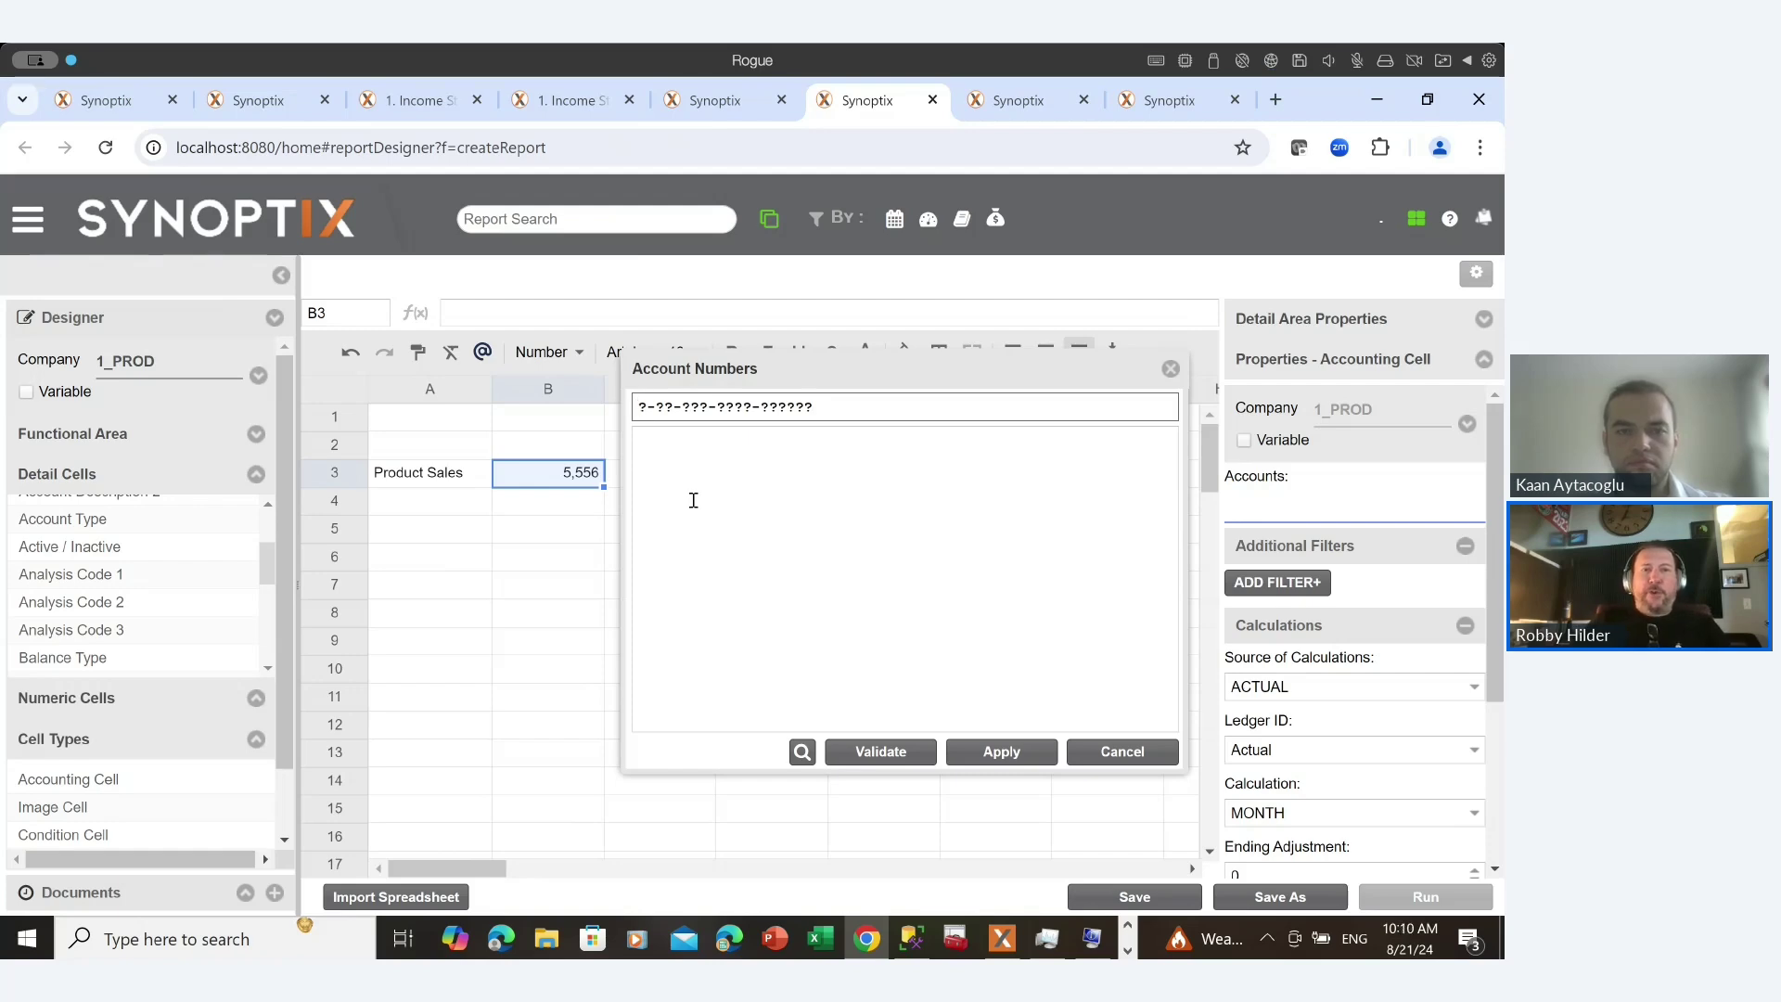
key("Right")
key("Right")
key("Right")
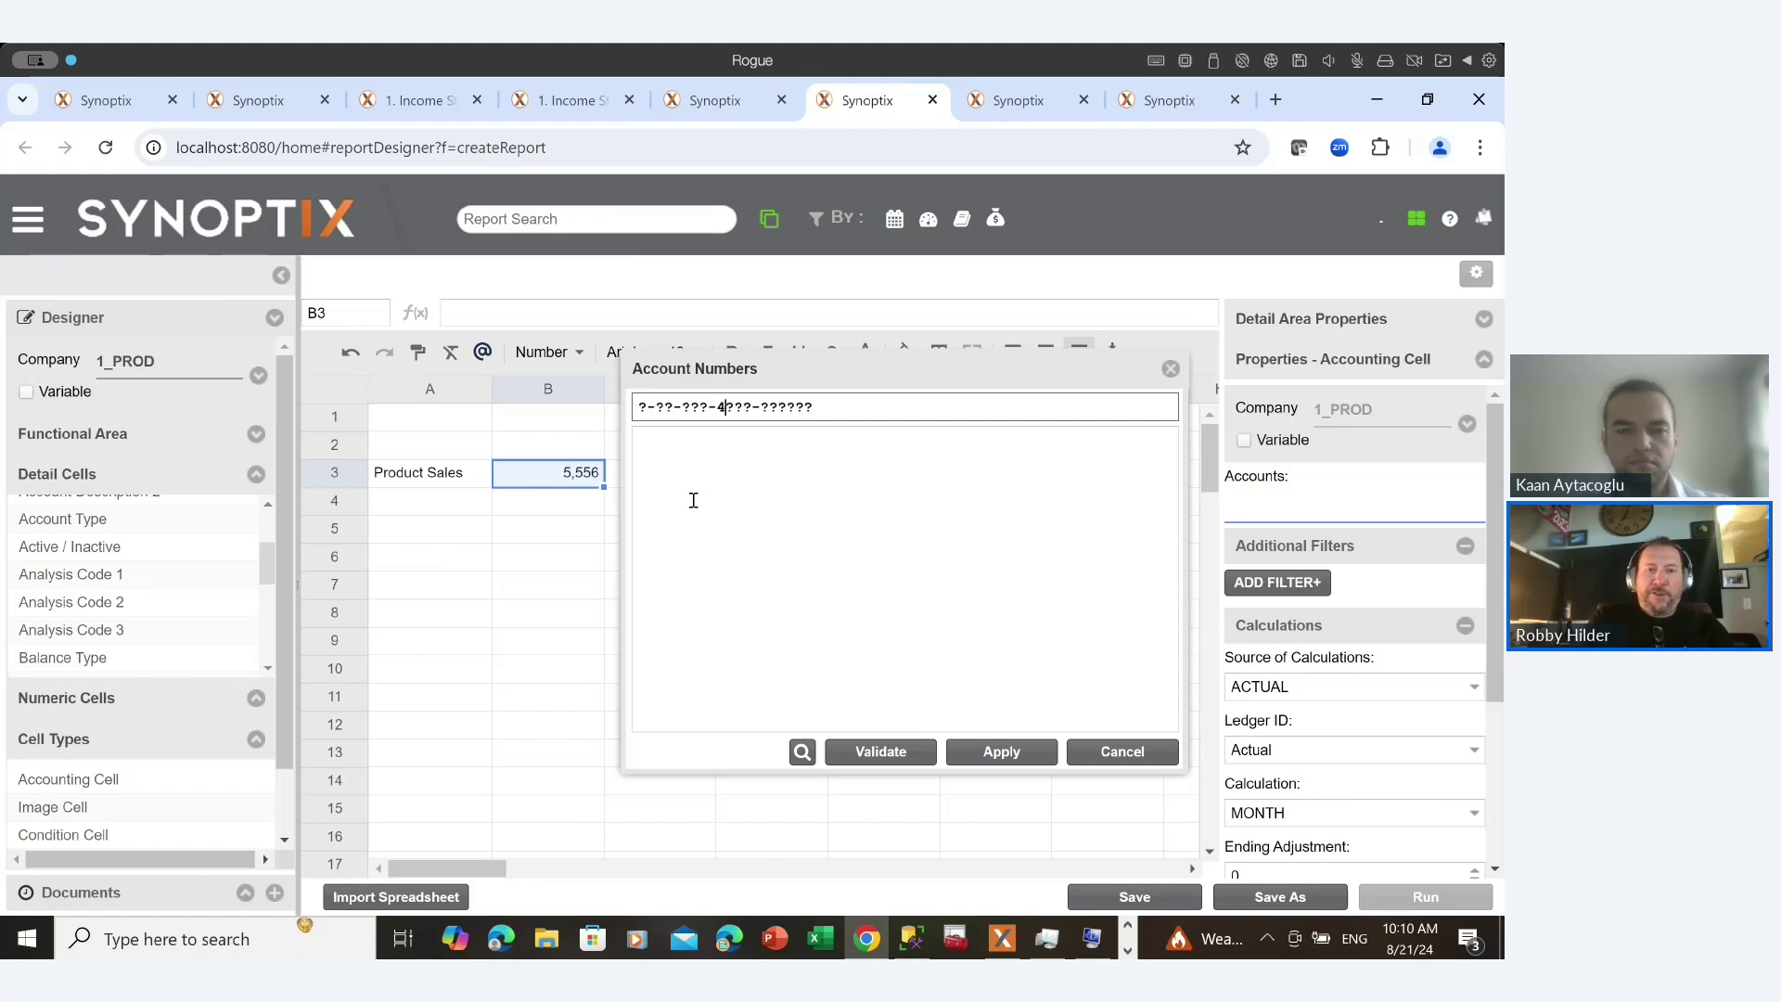
type("10")
key("Return")
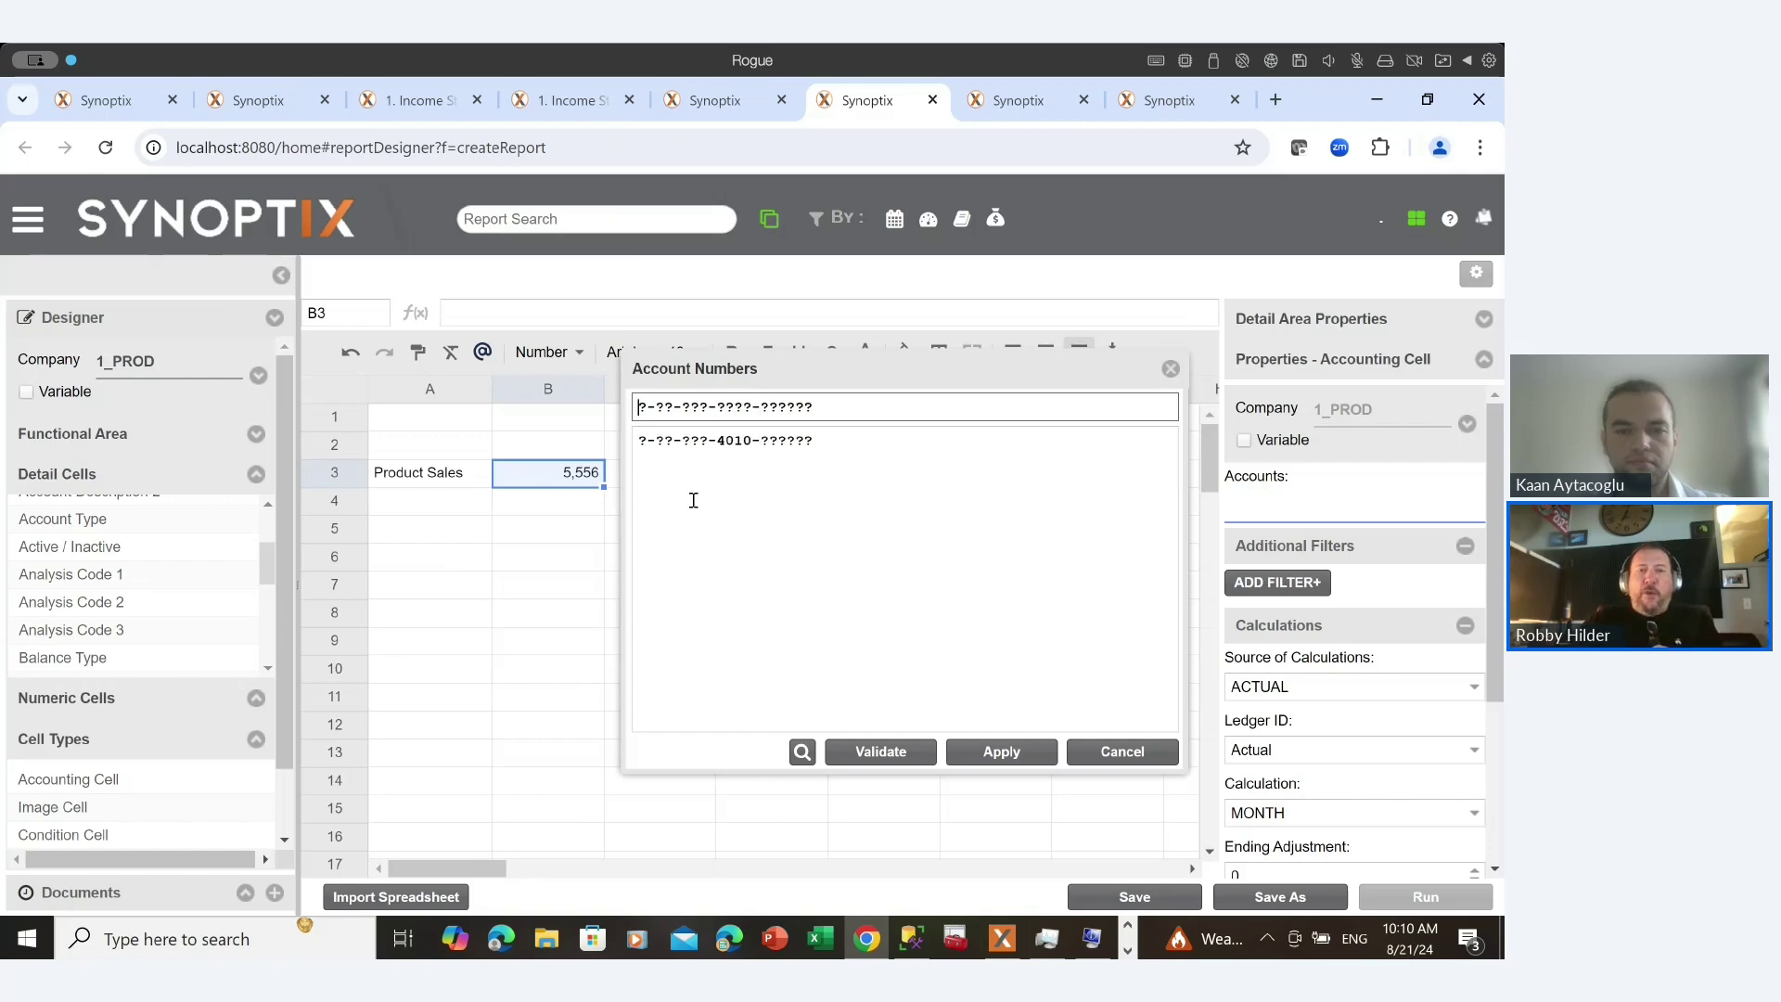
Validate the 4010 account mask and examine which 1_PROD accounts it matches, through to the end of the list.
left_click(899, 753)
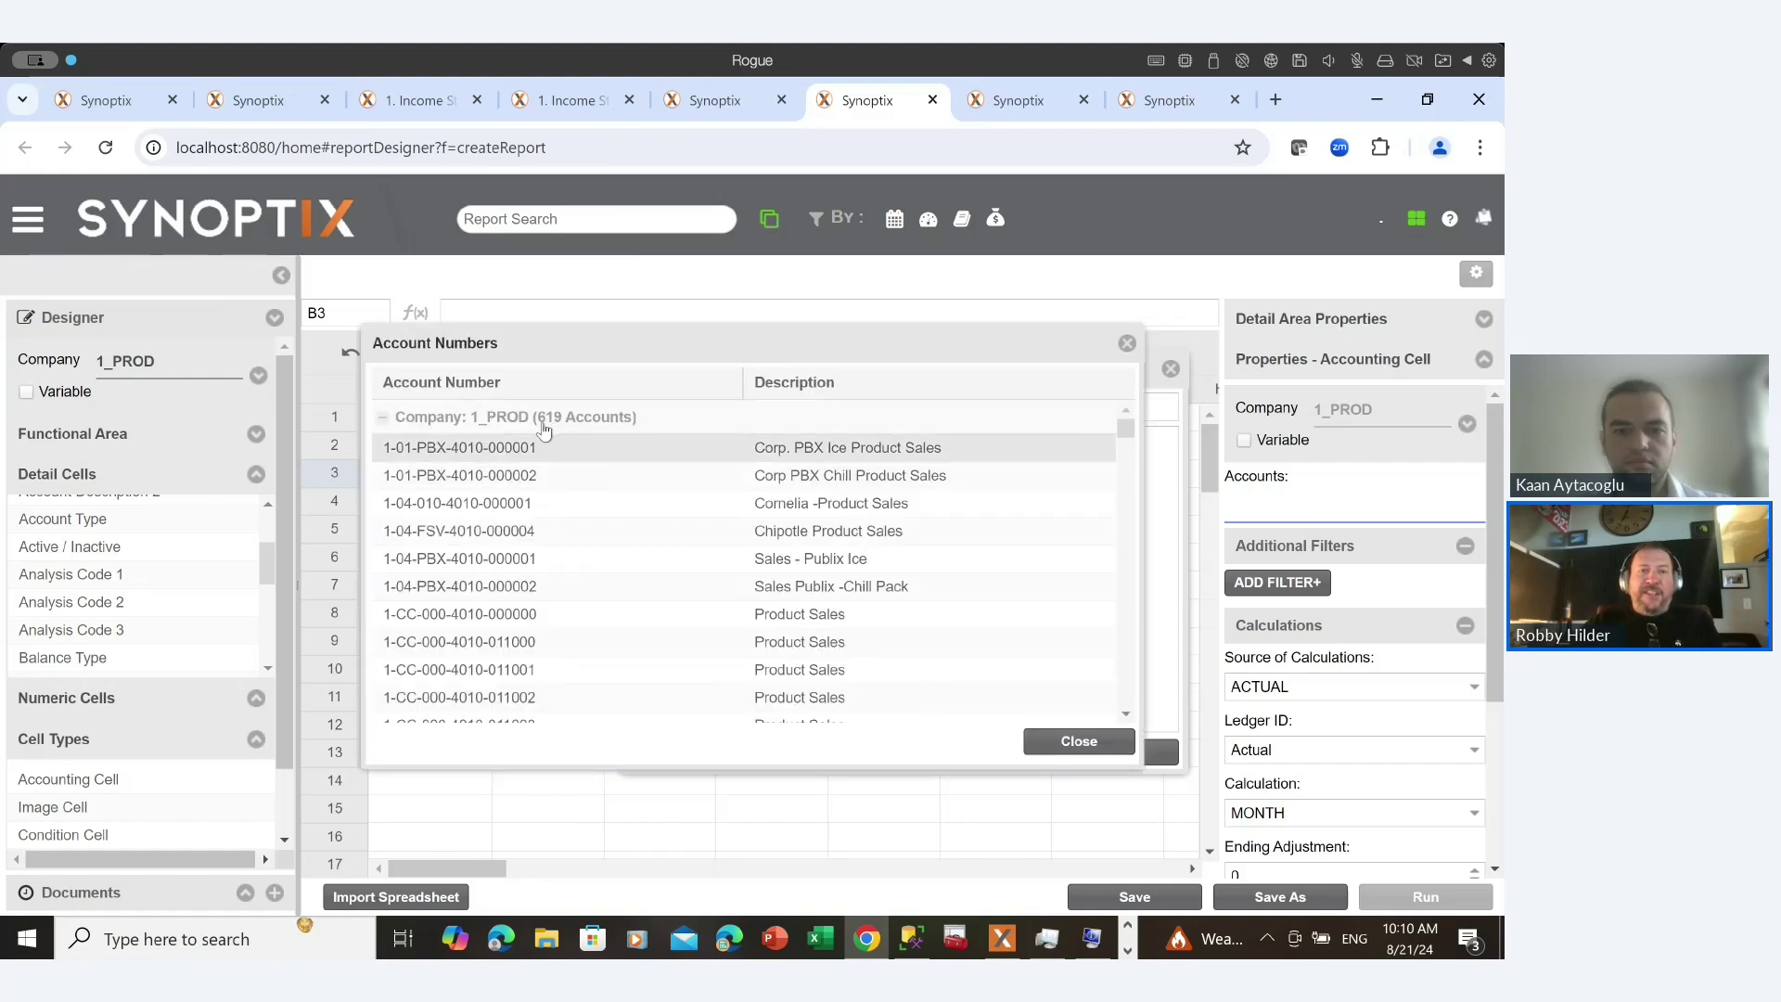
scroll(566, 496, "down", 3)
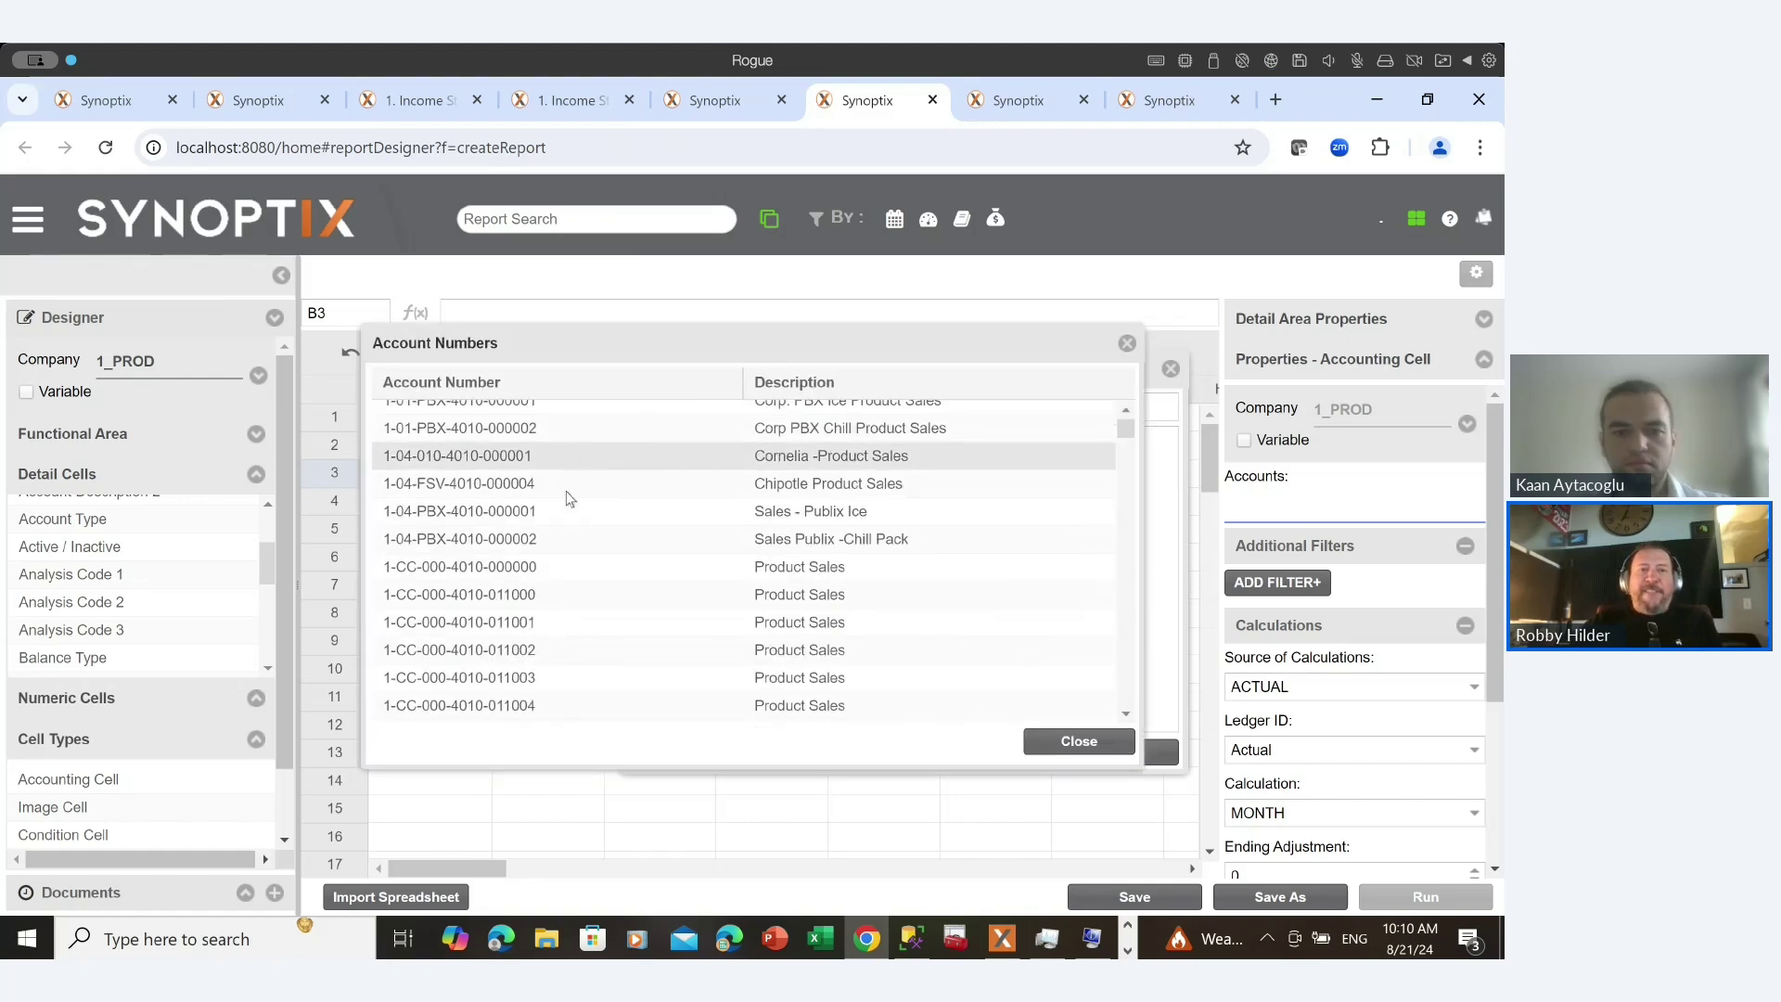
left_click_drag(1126, 436, 1125, 490)
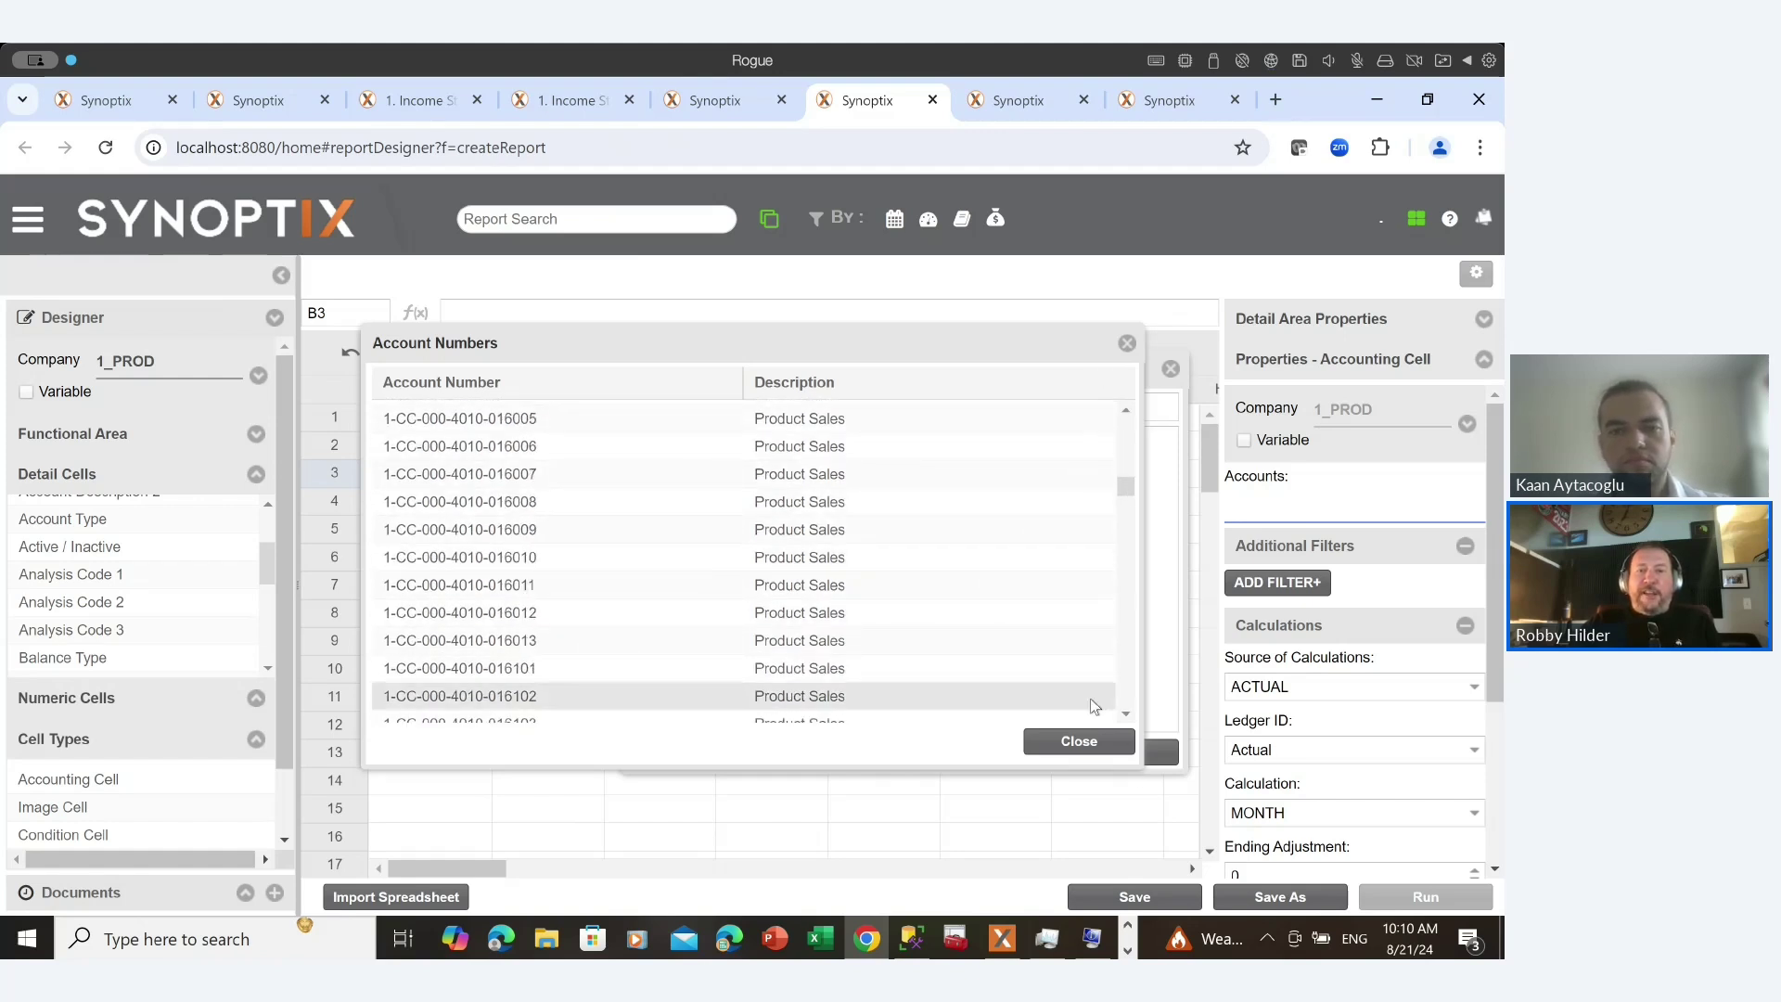
left_click(1078, 741)
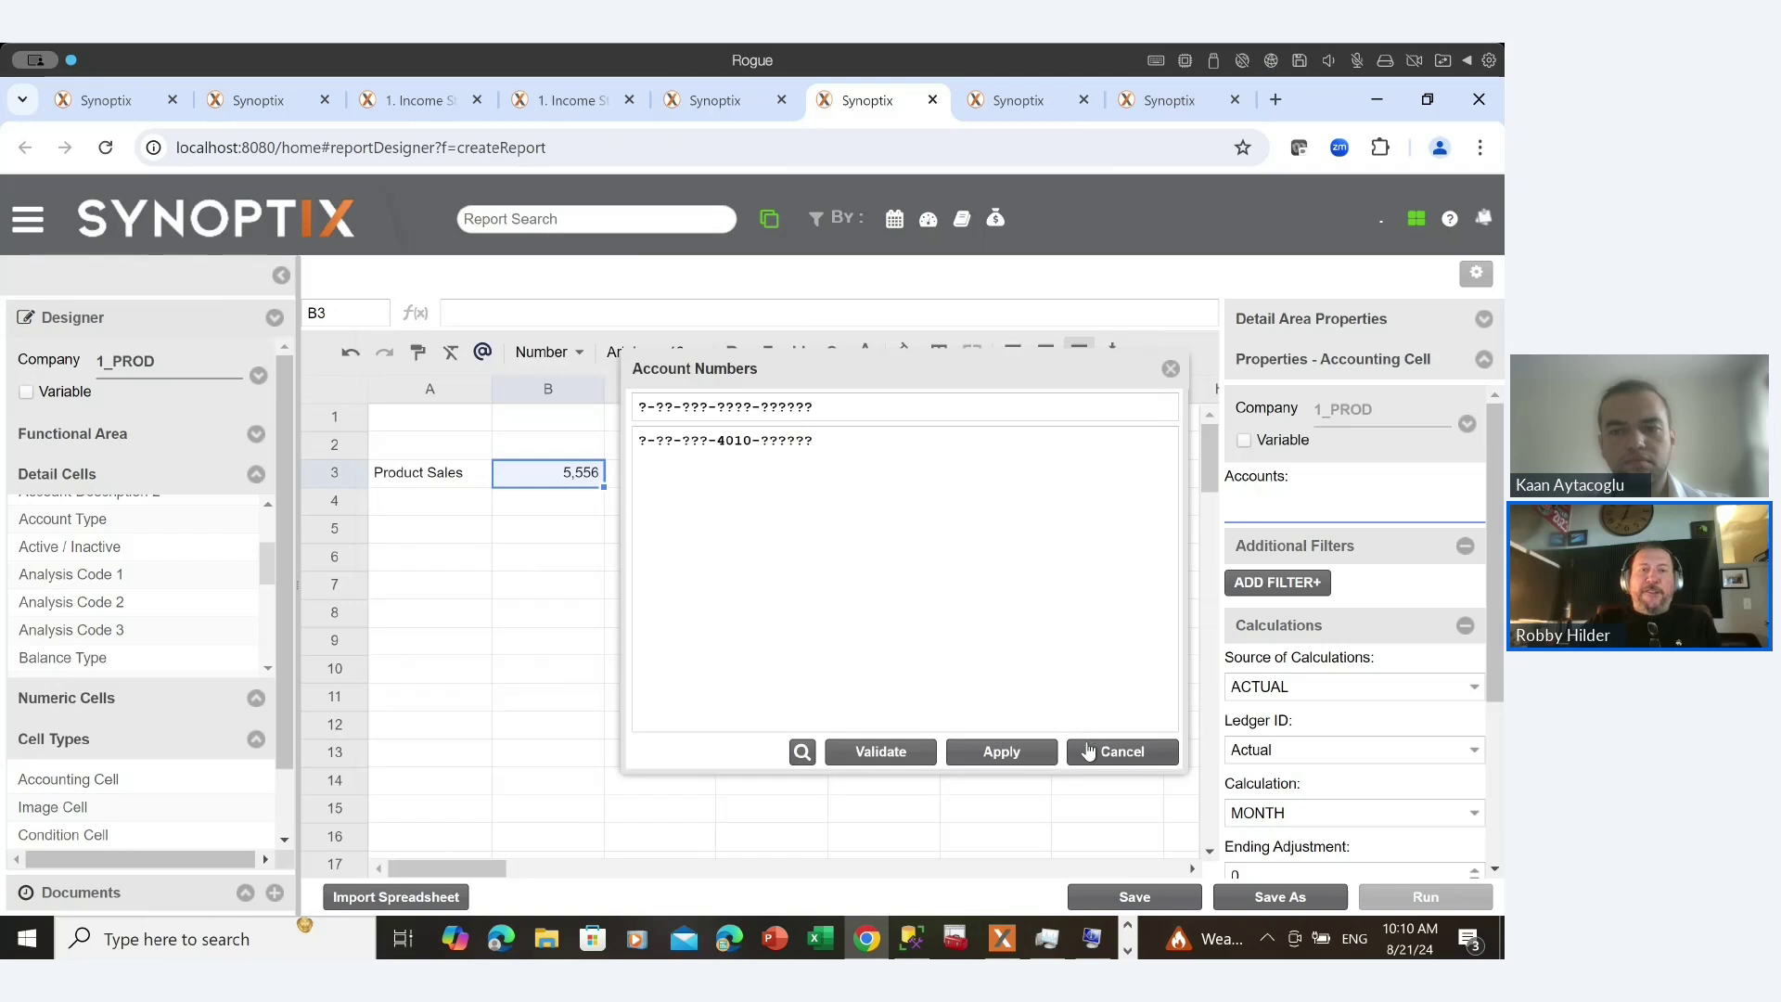
left_click(717, 440)
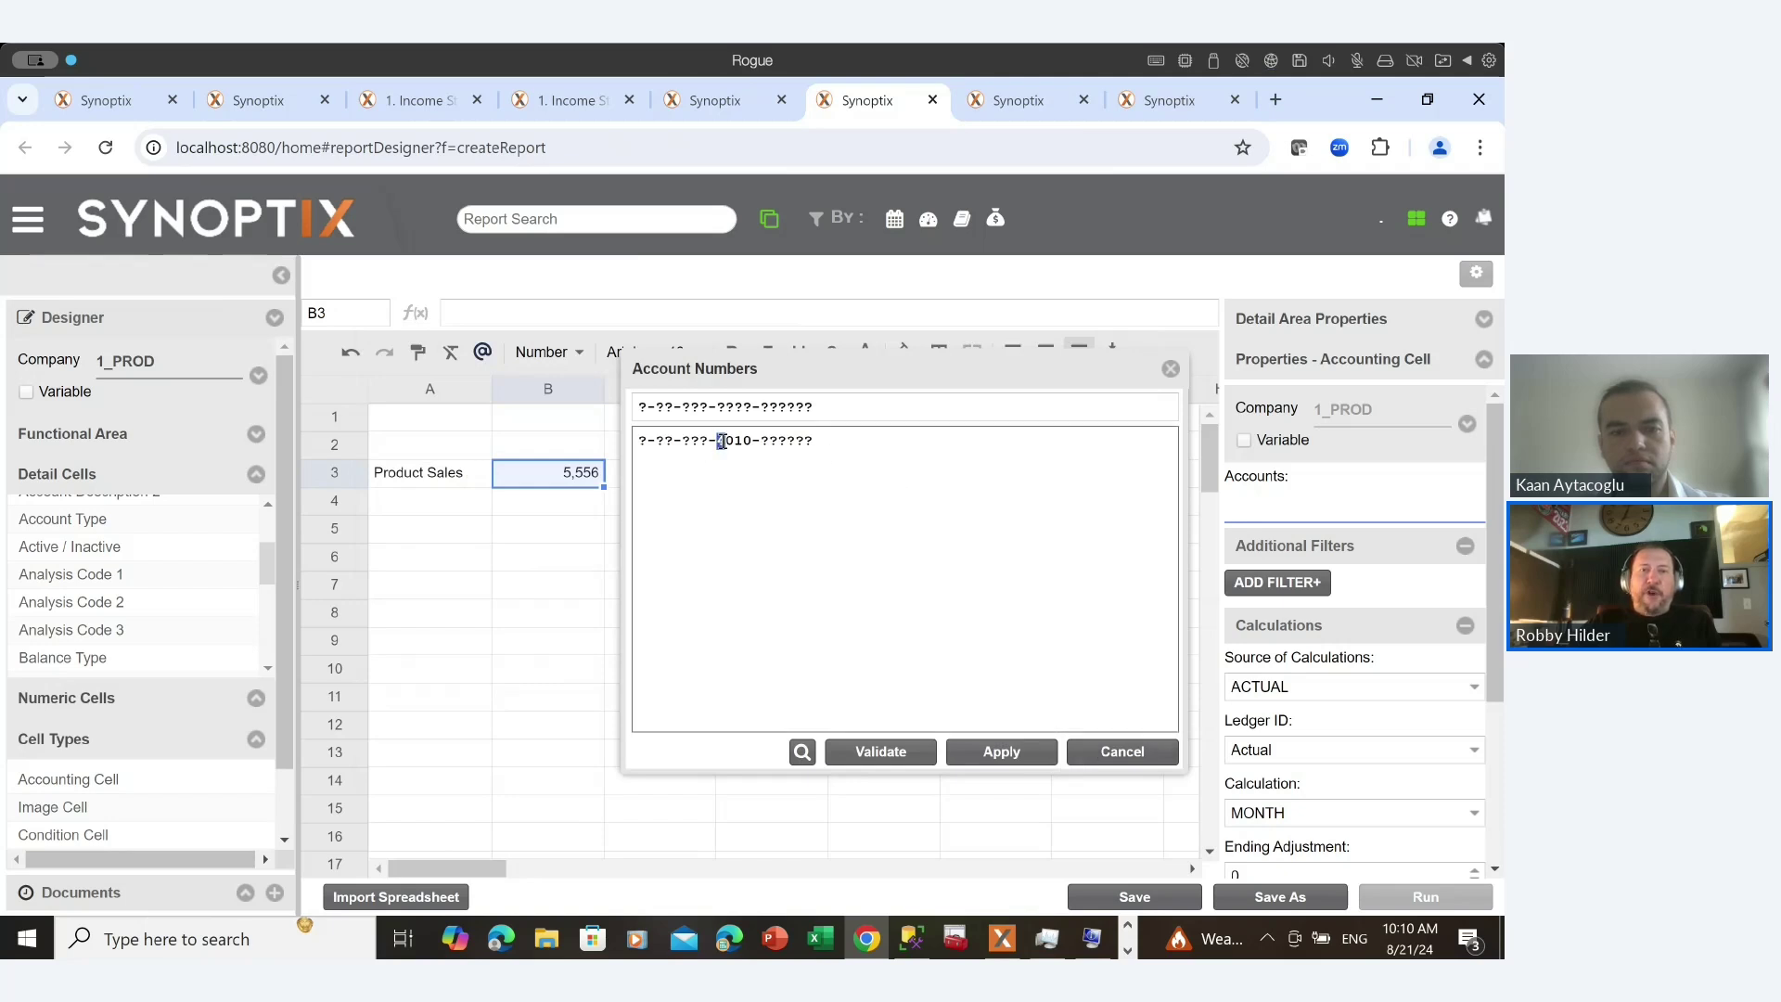
left_click_drag(720, 440, 747, 442)
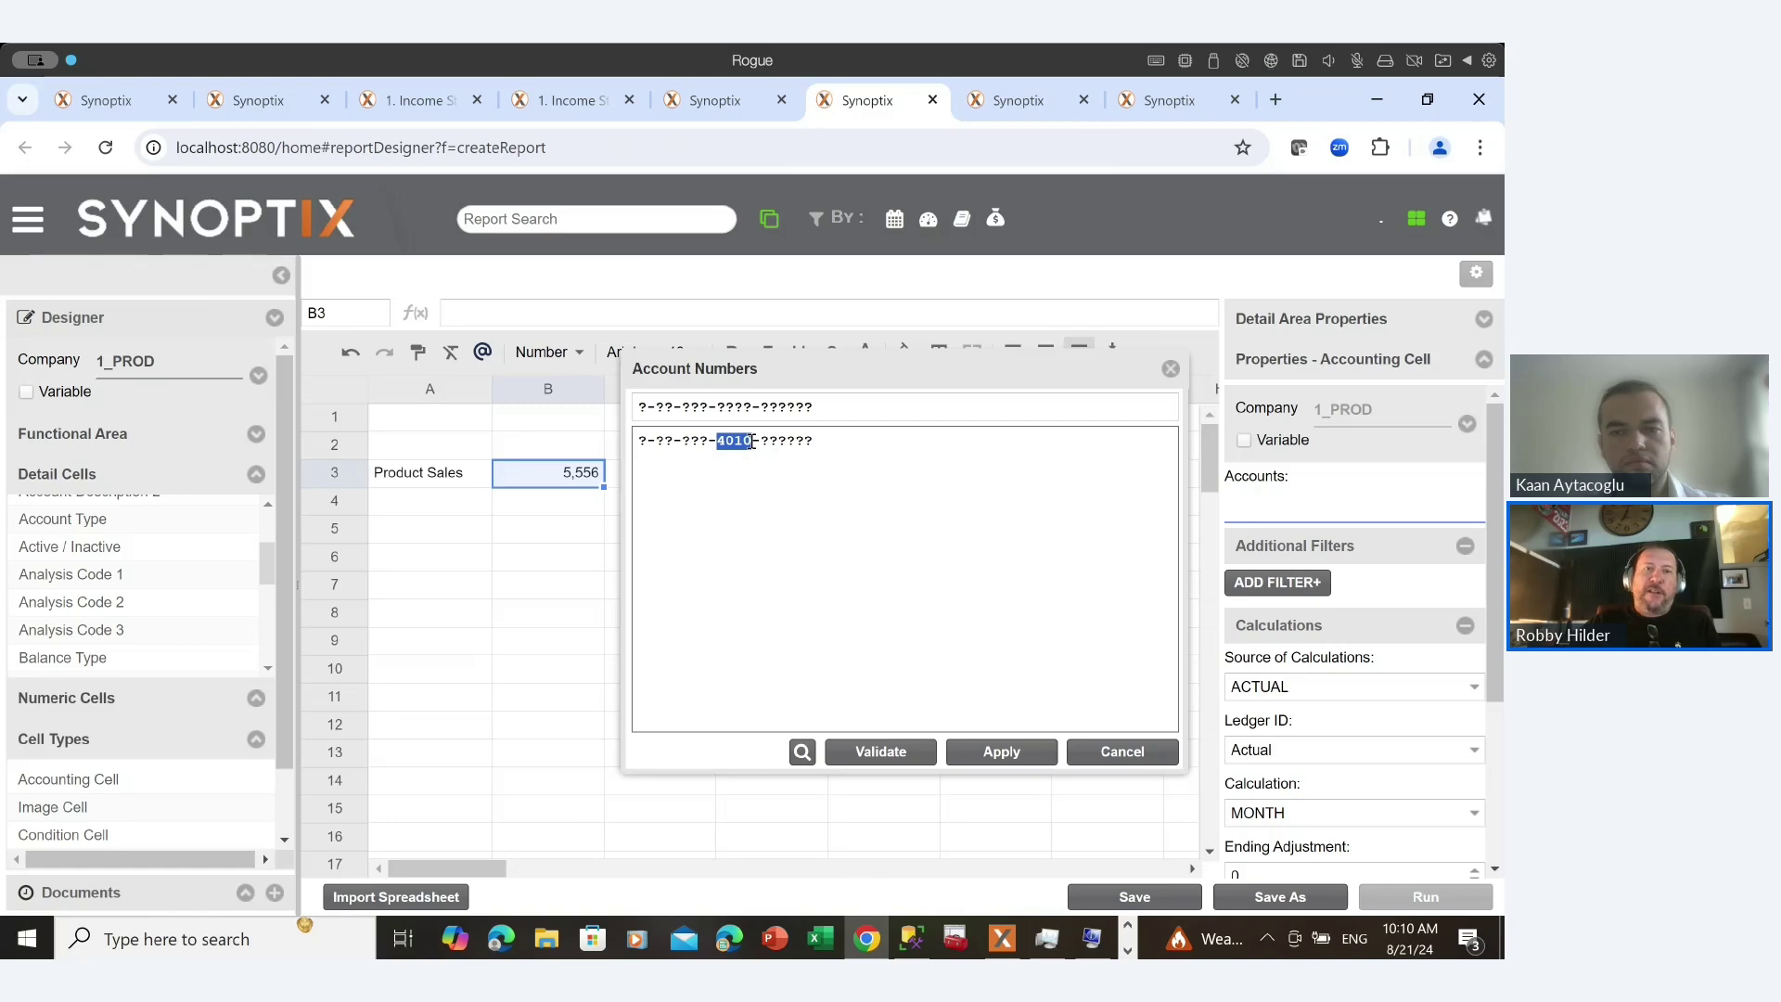
left_click(753, 441)
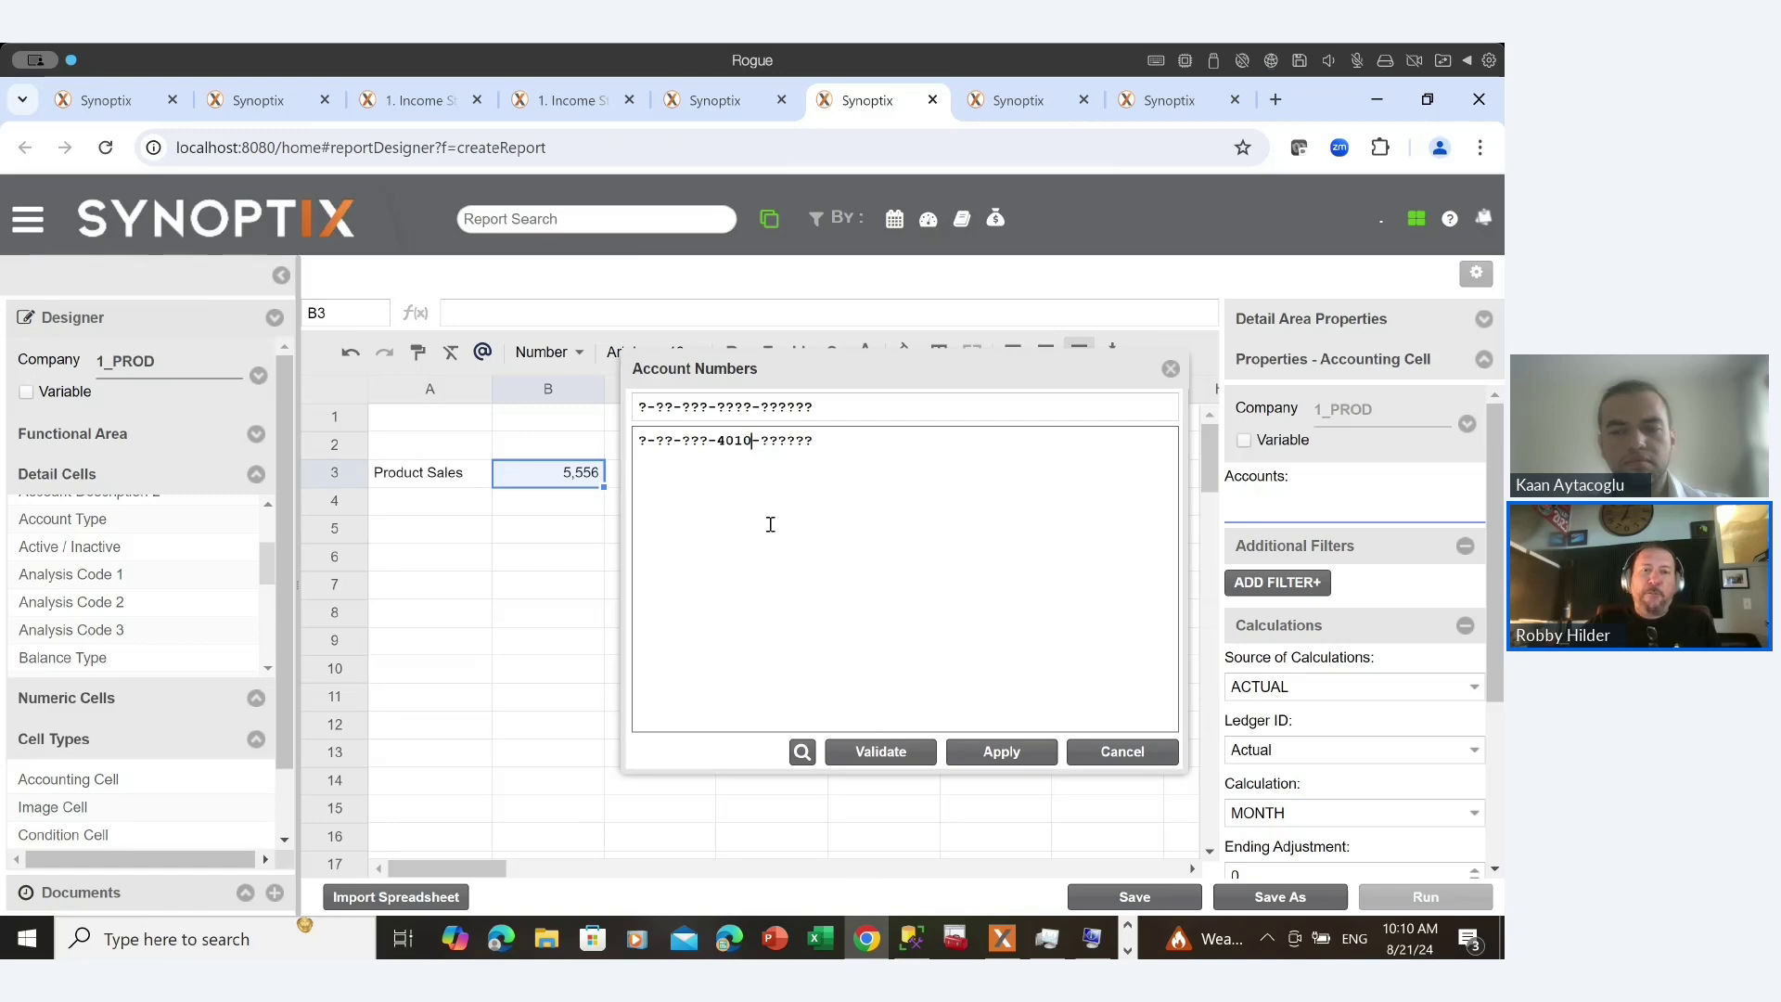
left_click(869, 756)
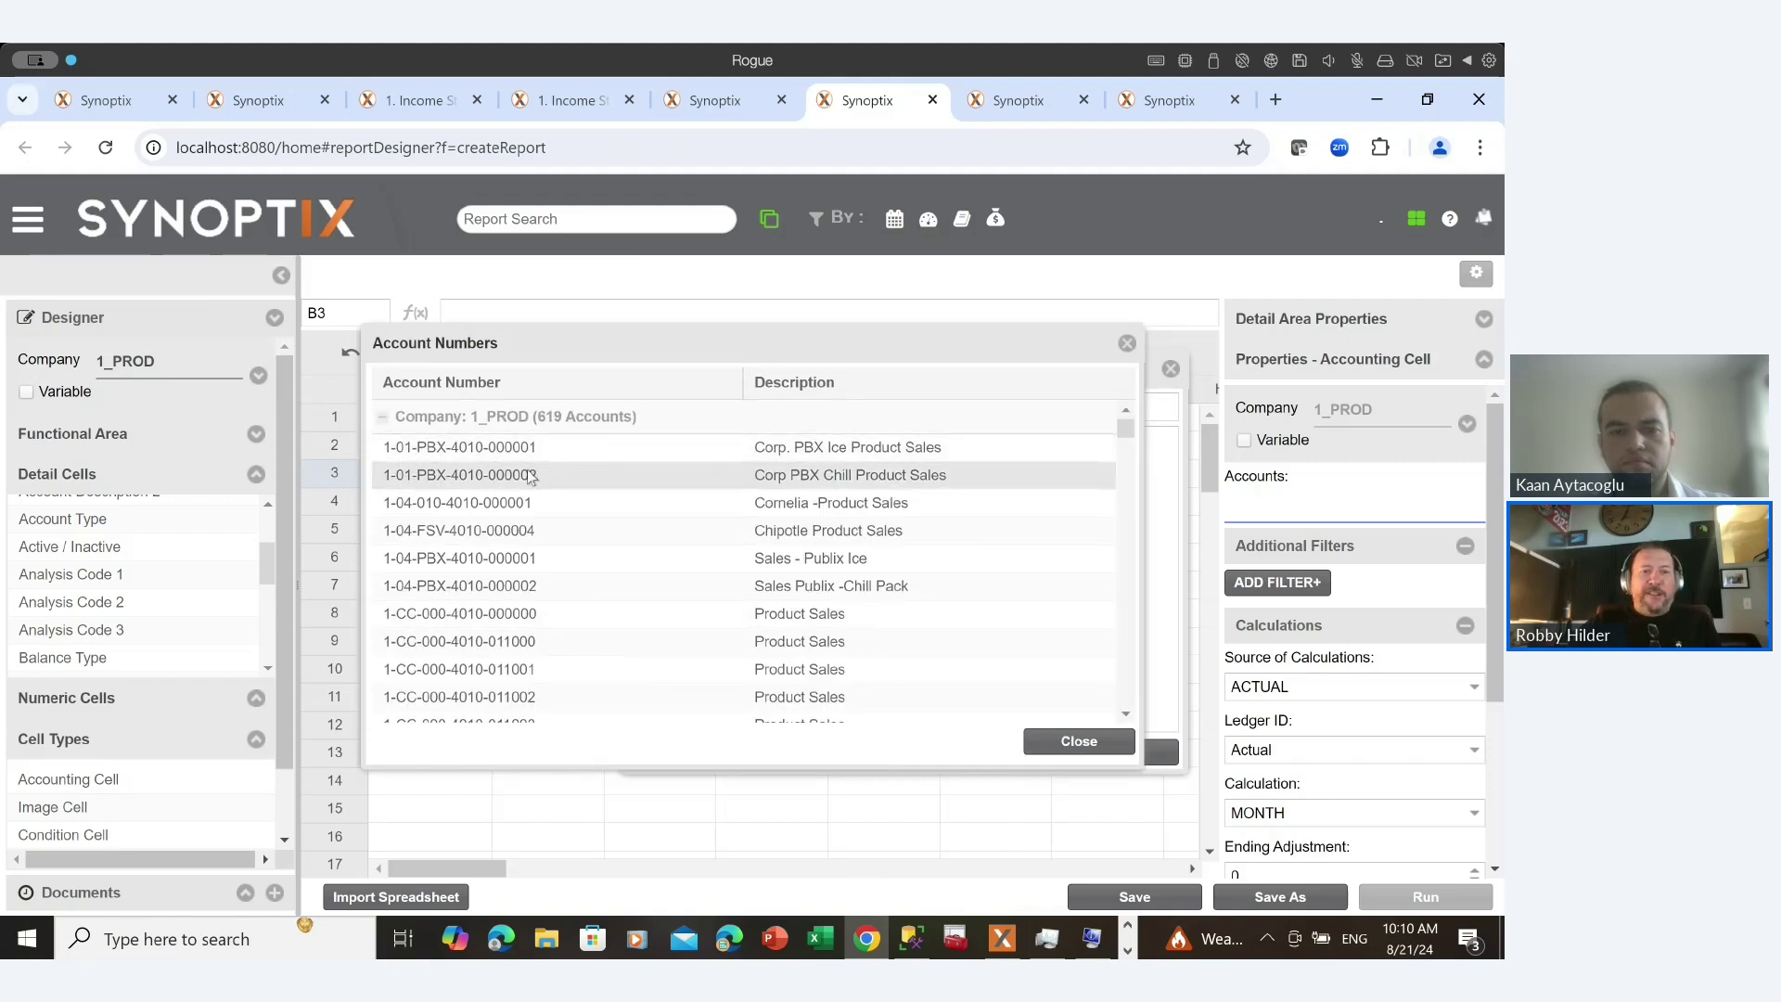
scroll(519, 471, "down", 1)
scroll(467, 461, "down", 8)
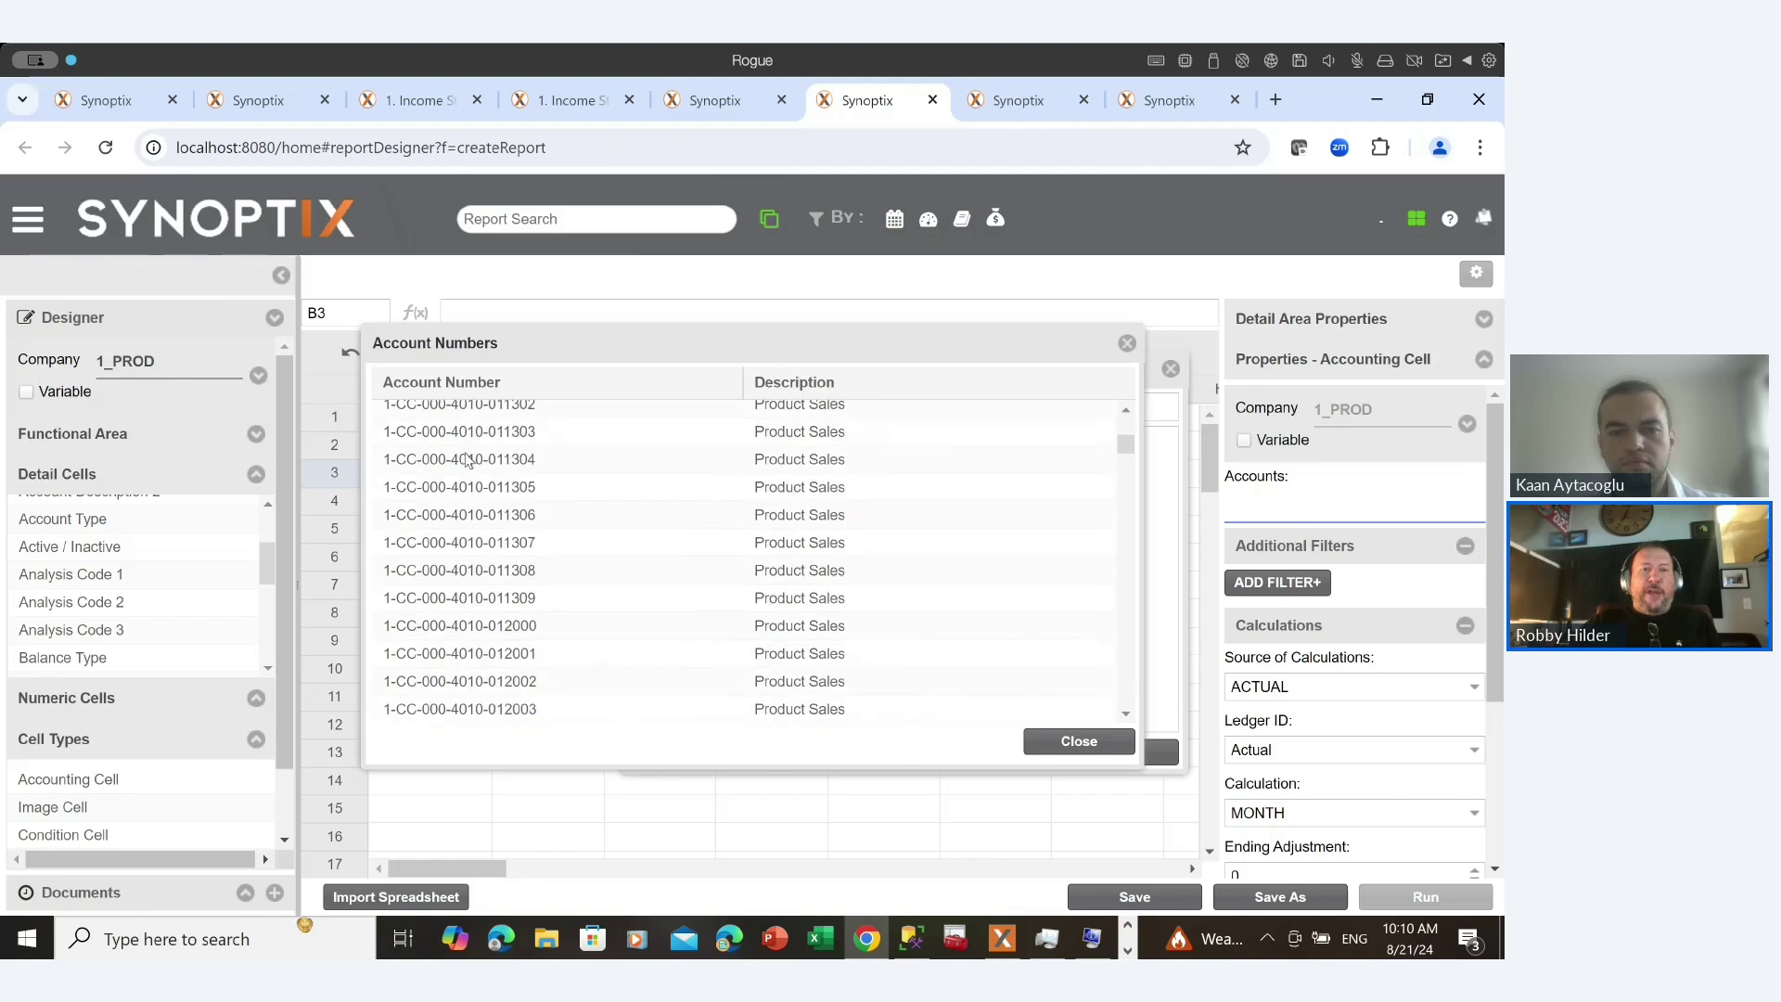
scroll(879, 477, "down", 4)
left_click_drag(1127, 451, 1133, 806)
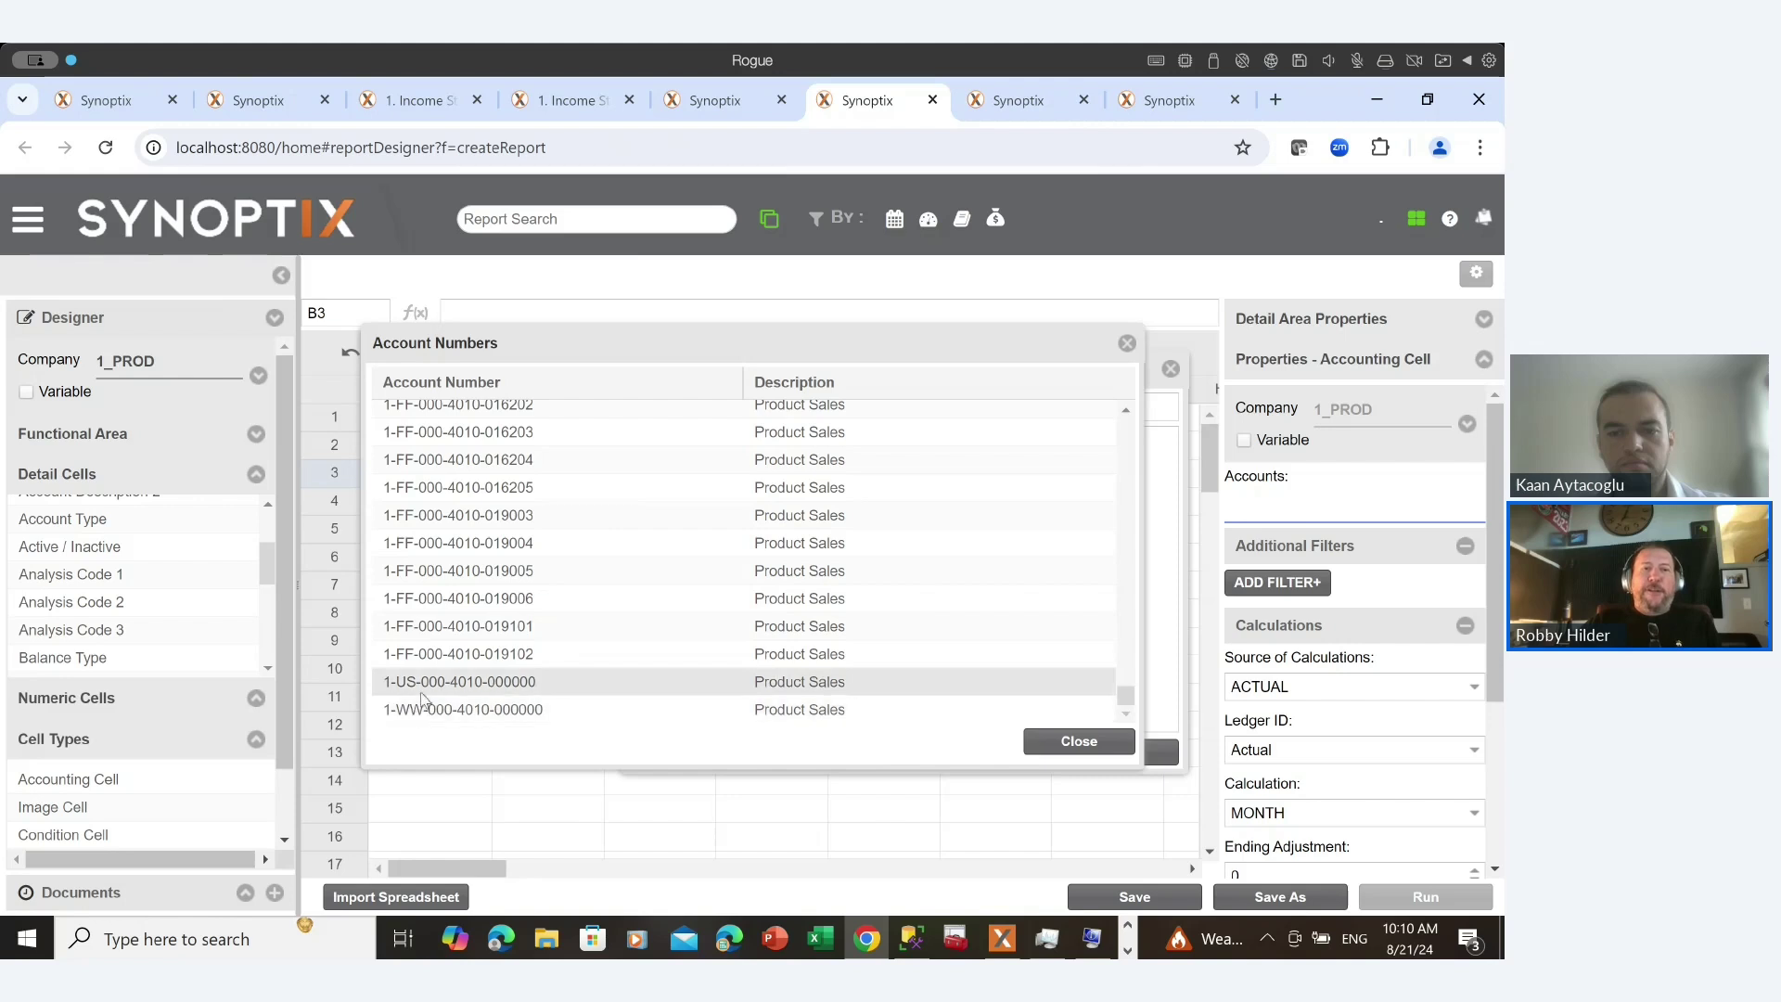
left_click(1079, 741)
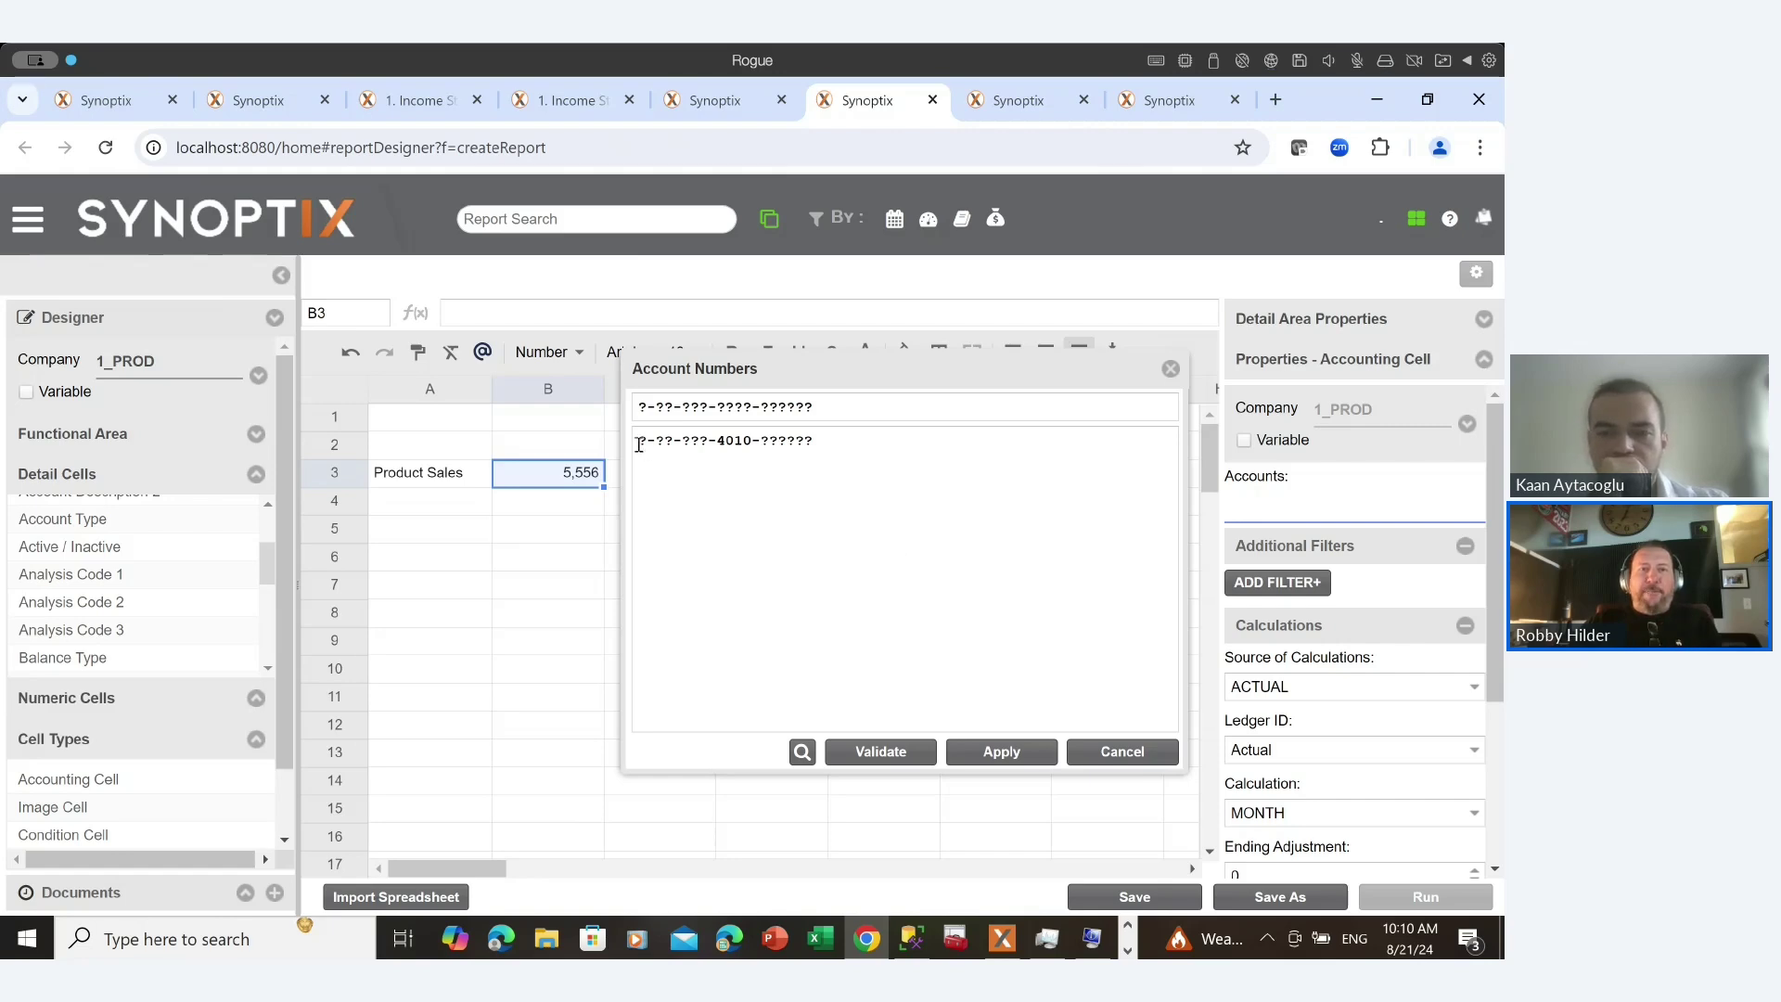
Apply the ?-??-???-4010-?????? mask to the accounting cell in B3 and bring up its calculation settings.
left_click_drag(639, 445, 838, 434)
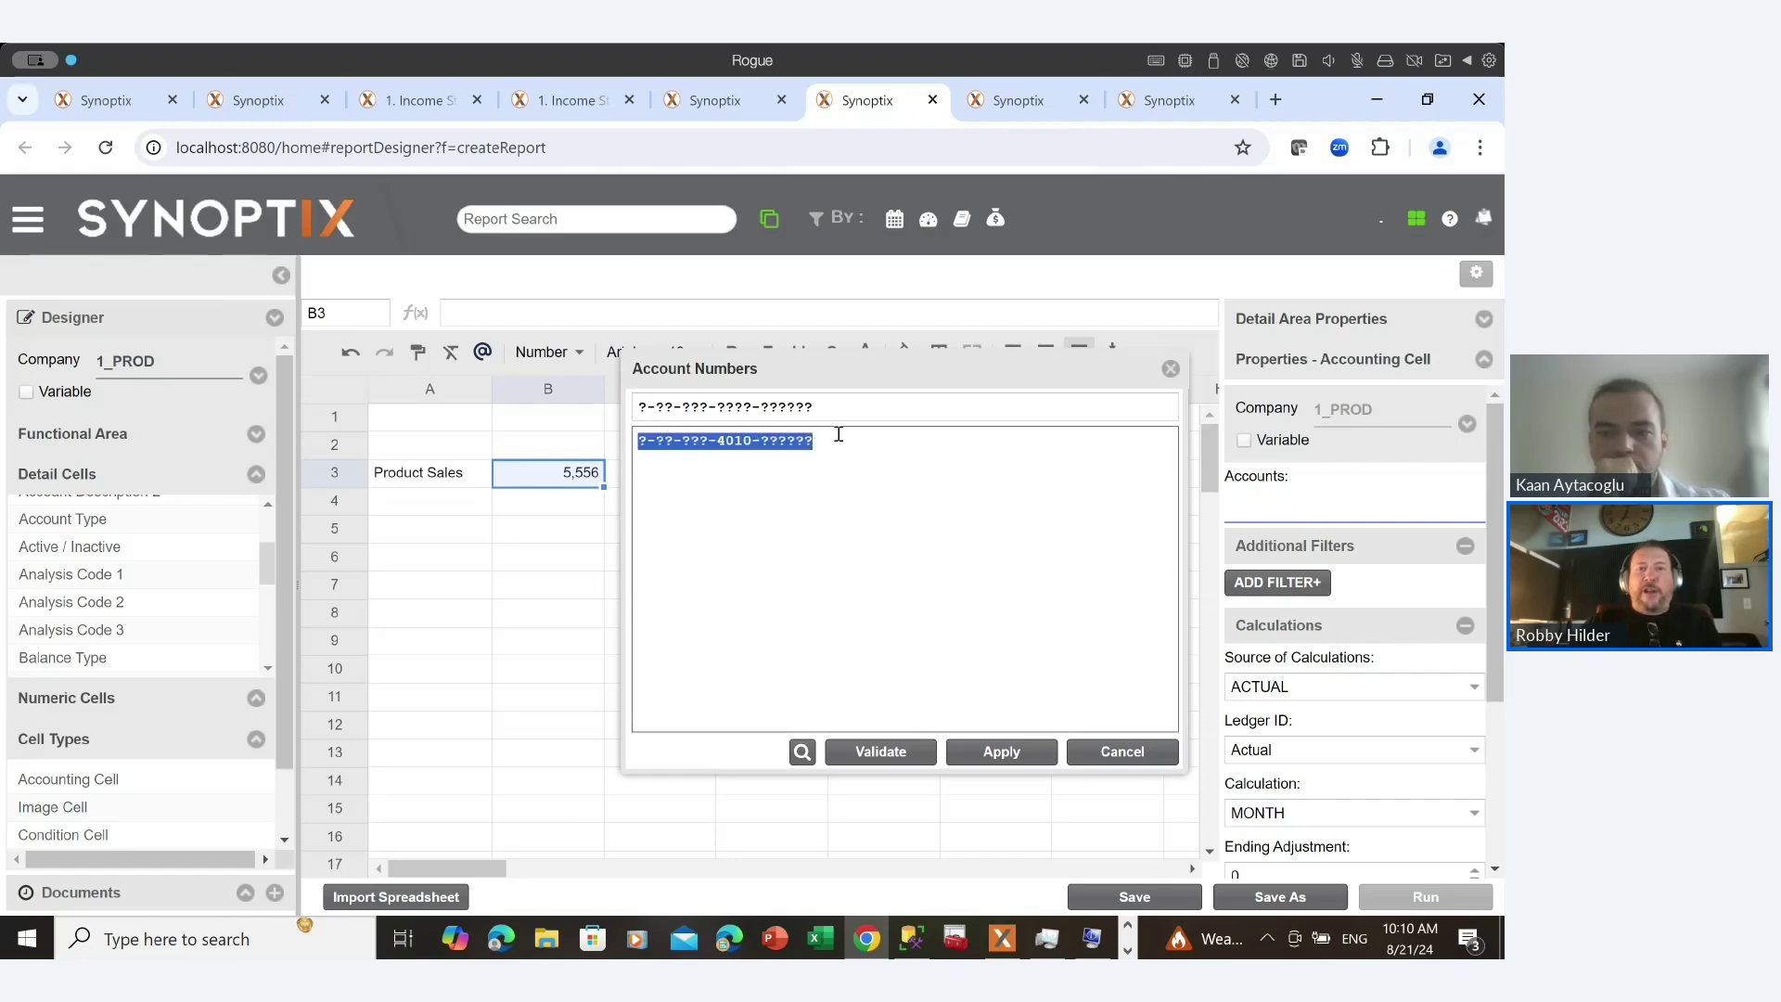
left_click(838, 434)
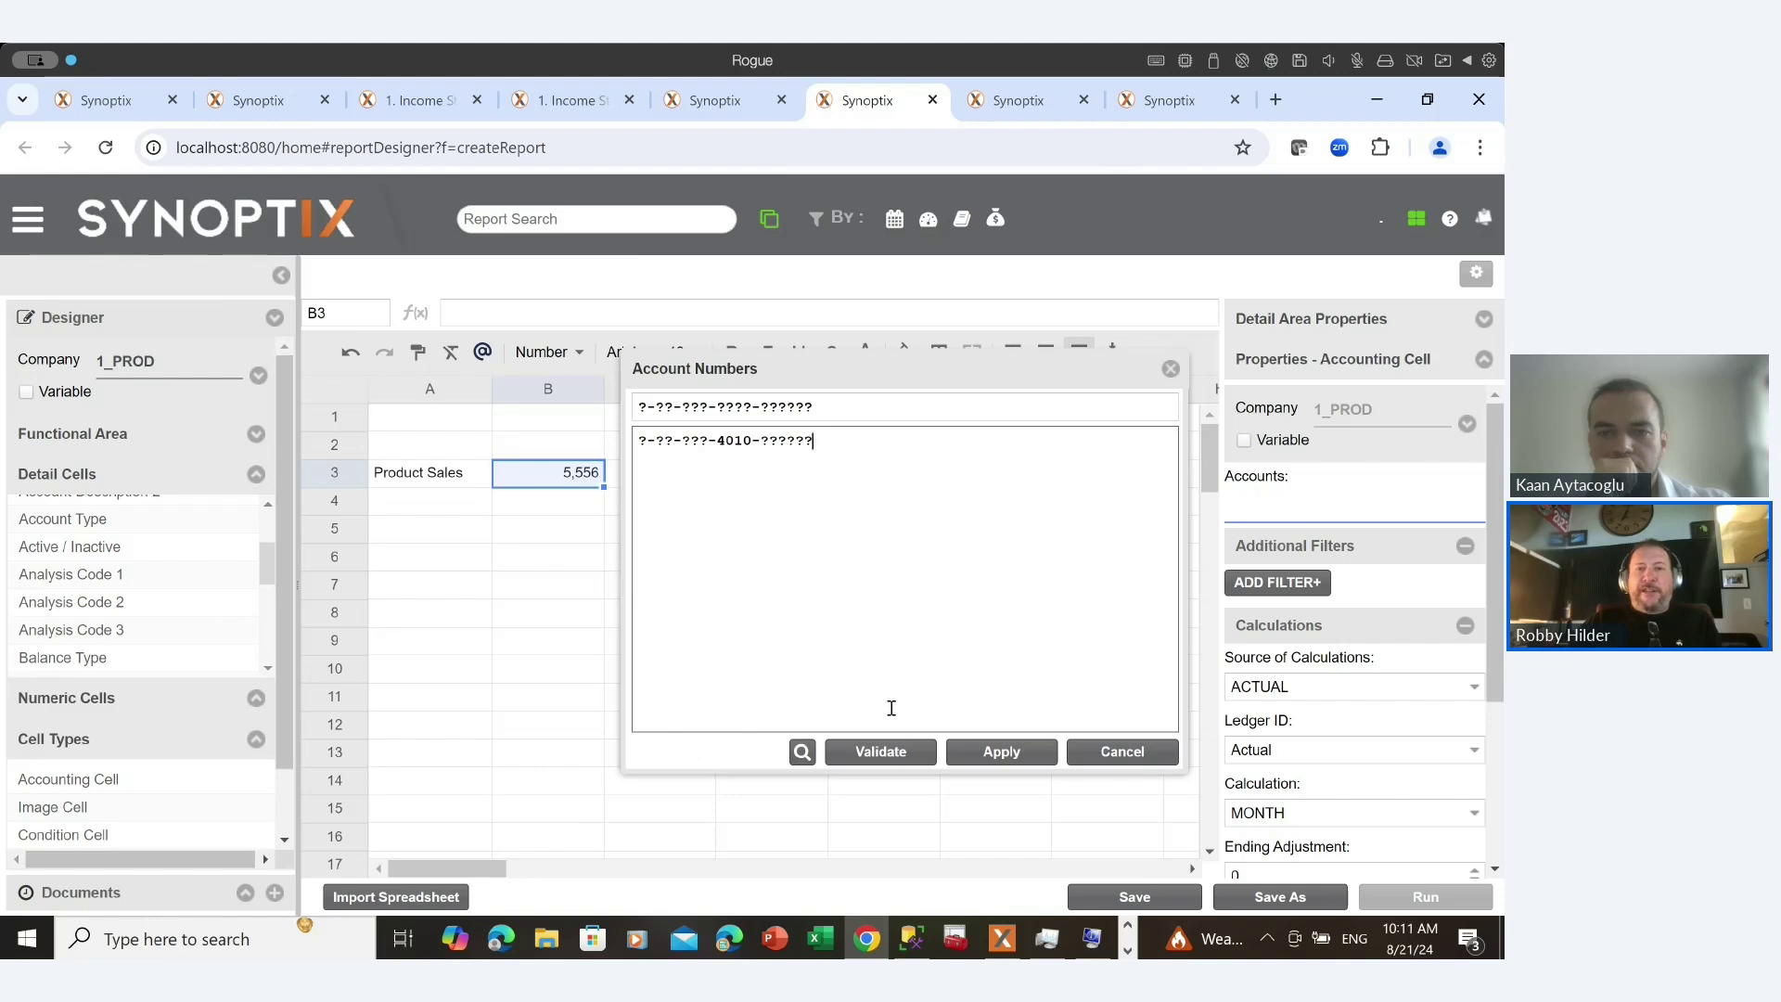
left_click(1000, 755)
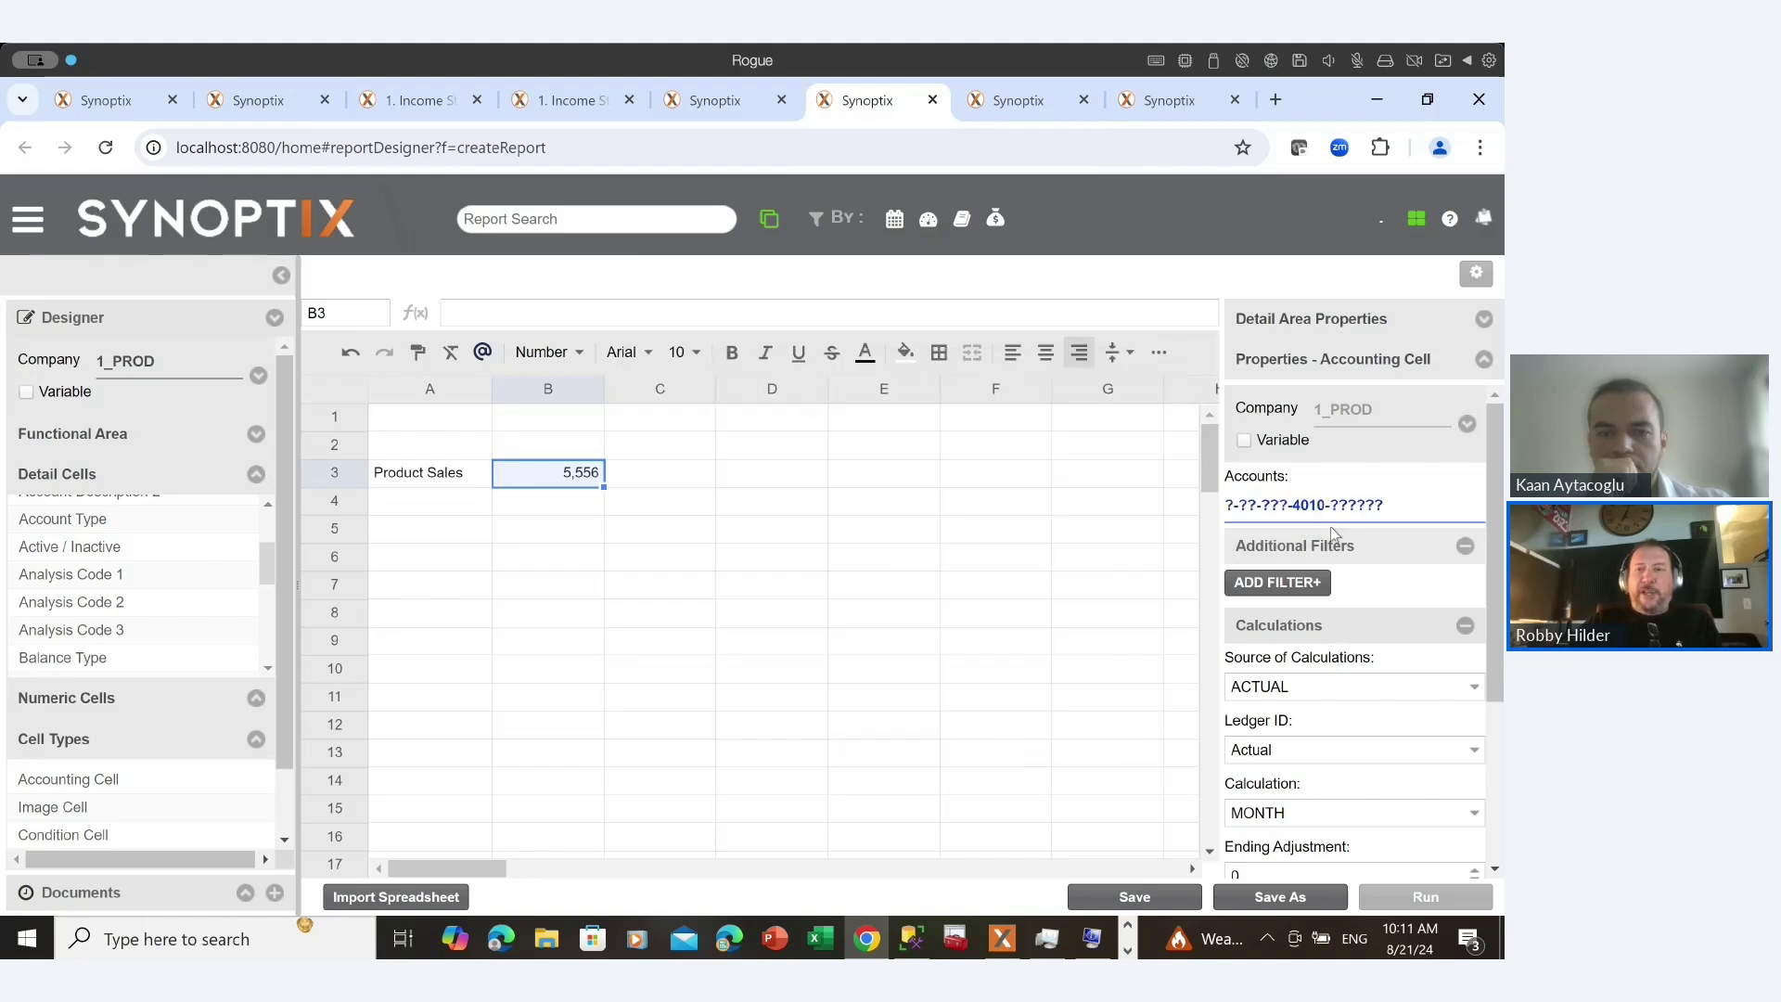
scroll(1368, 654, "down", 1)
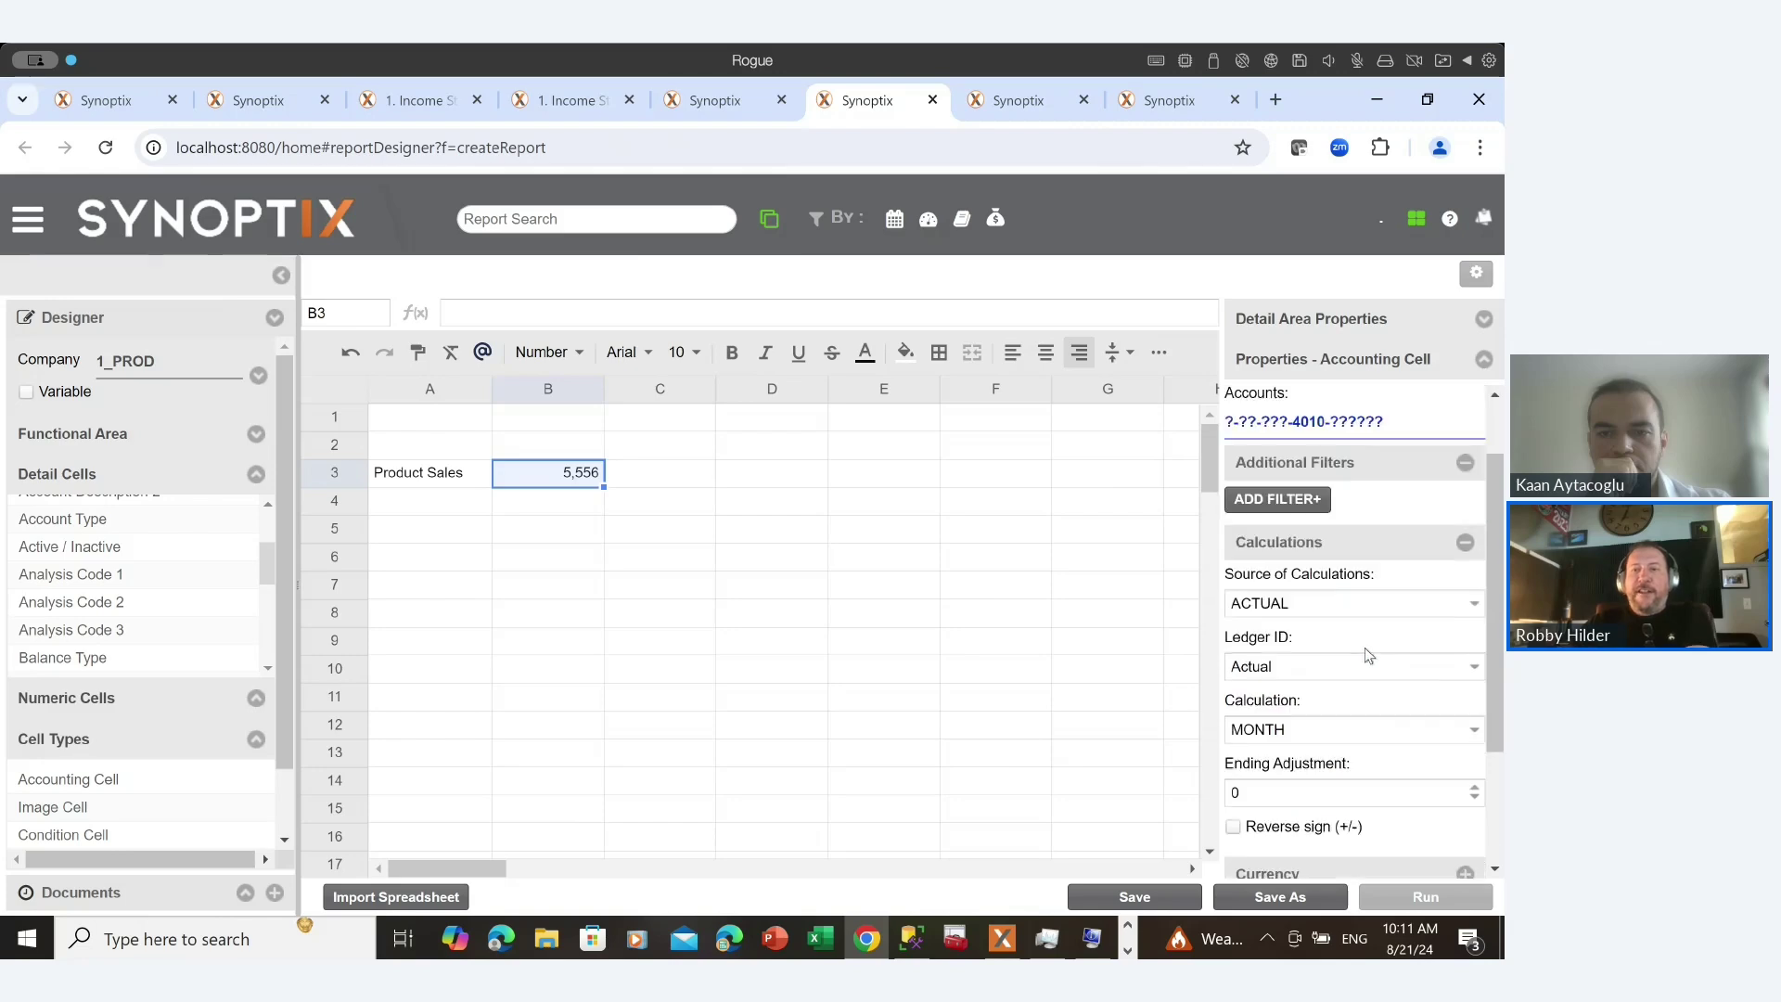
Enter the column headings Actual, Budget and Variance in B2 through D2 and right-align them.
scroll(1365, 647, "down", 2)
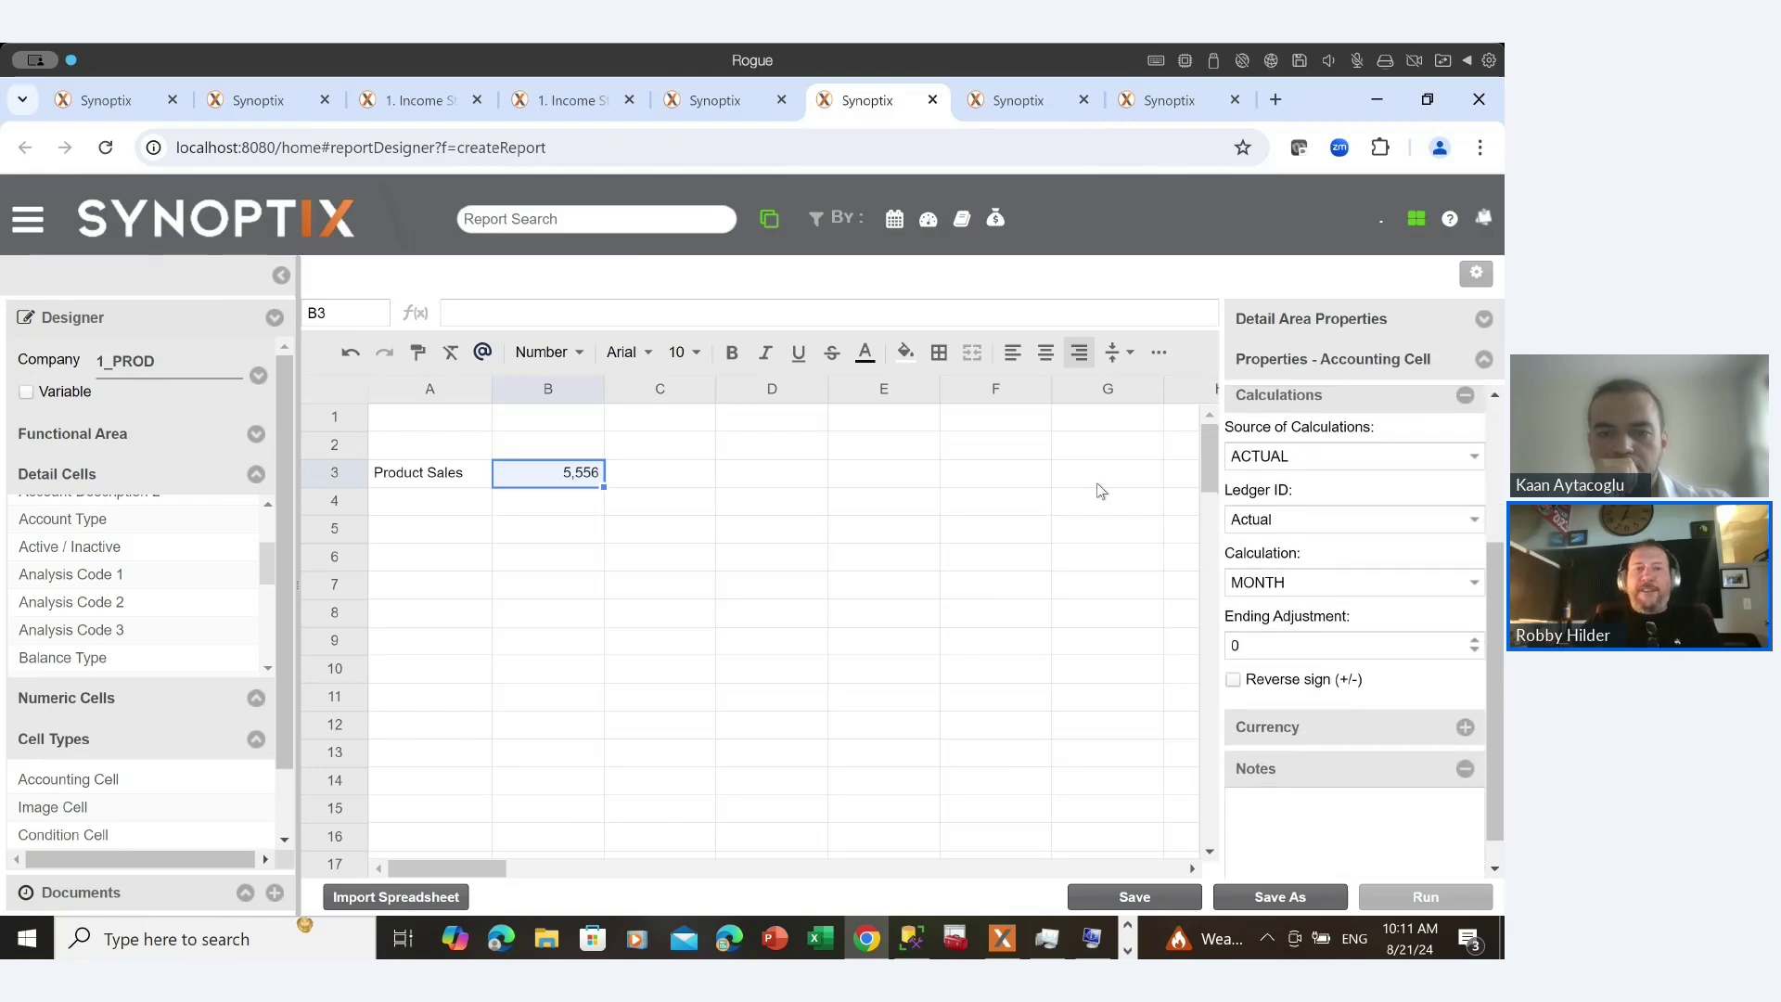
left_click(587, 449)
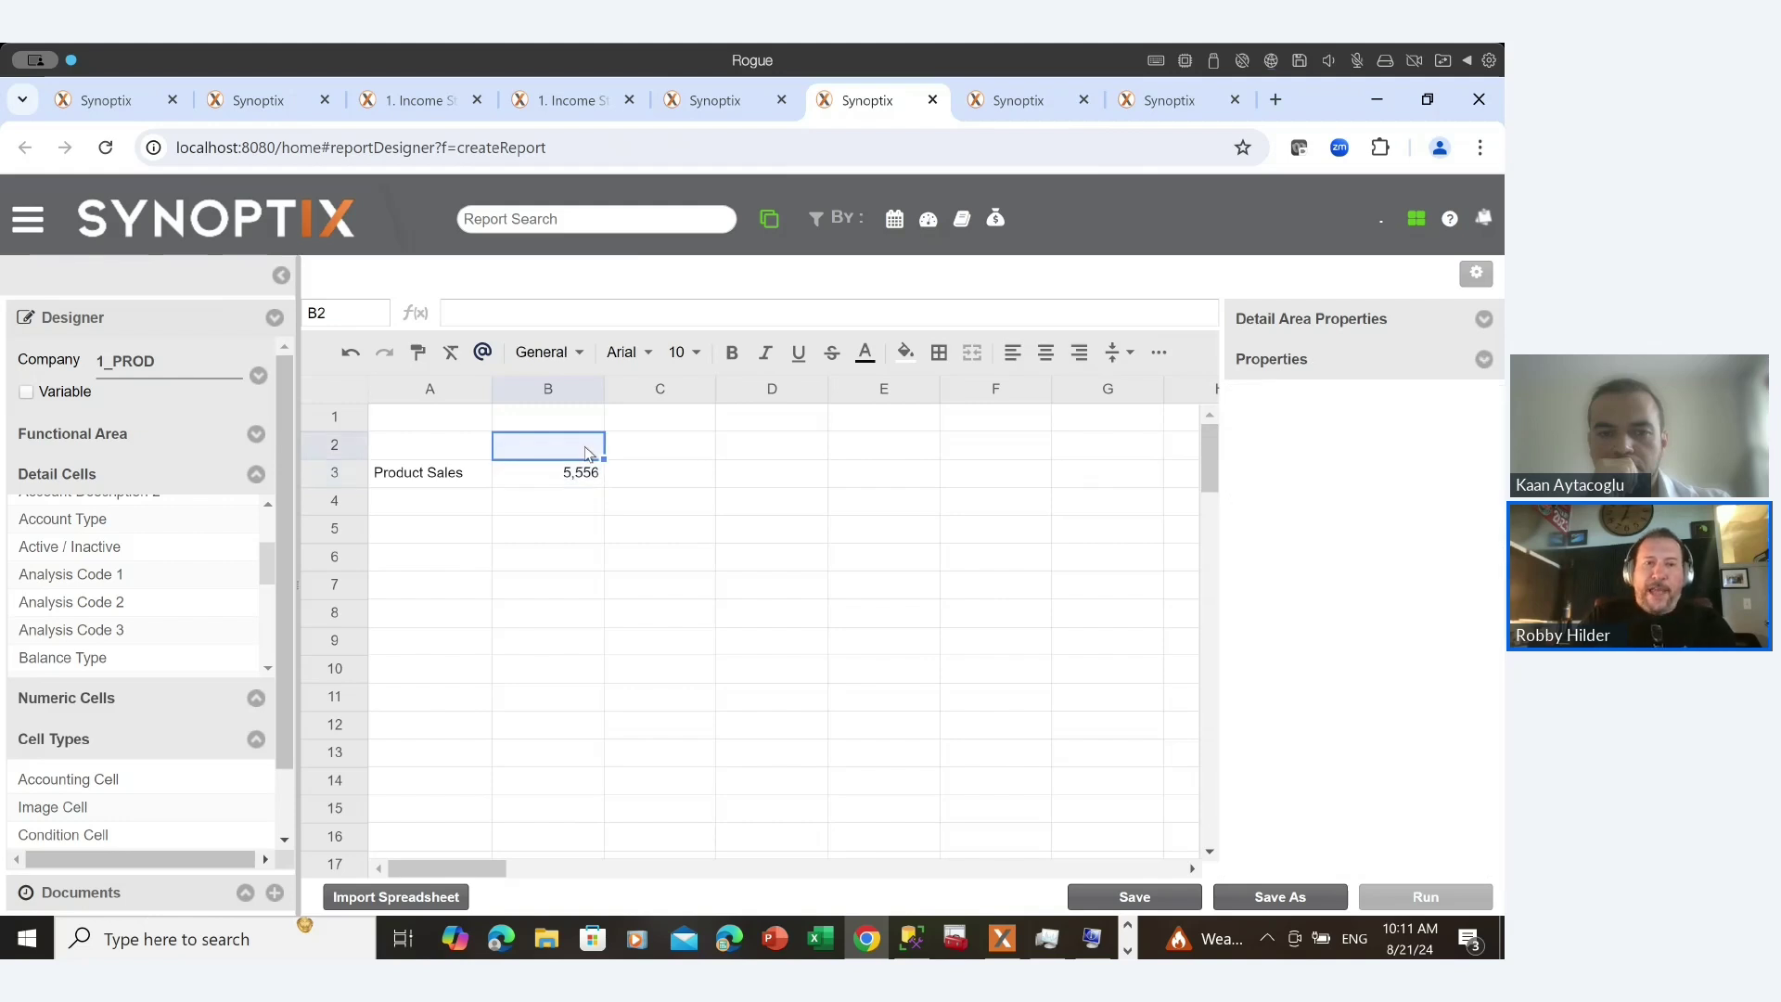
type("Actual")
key("Tab")
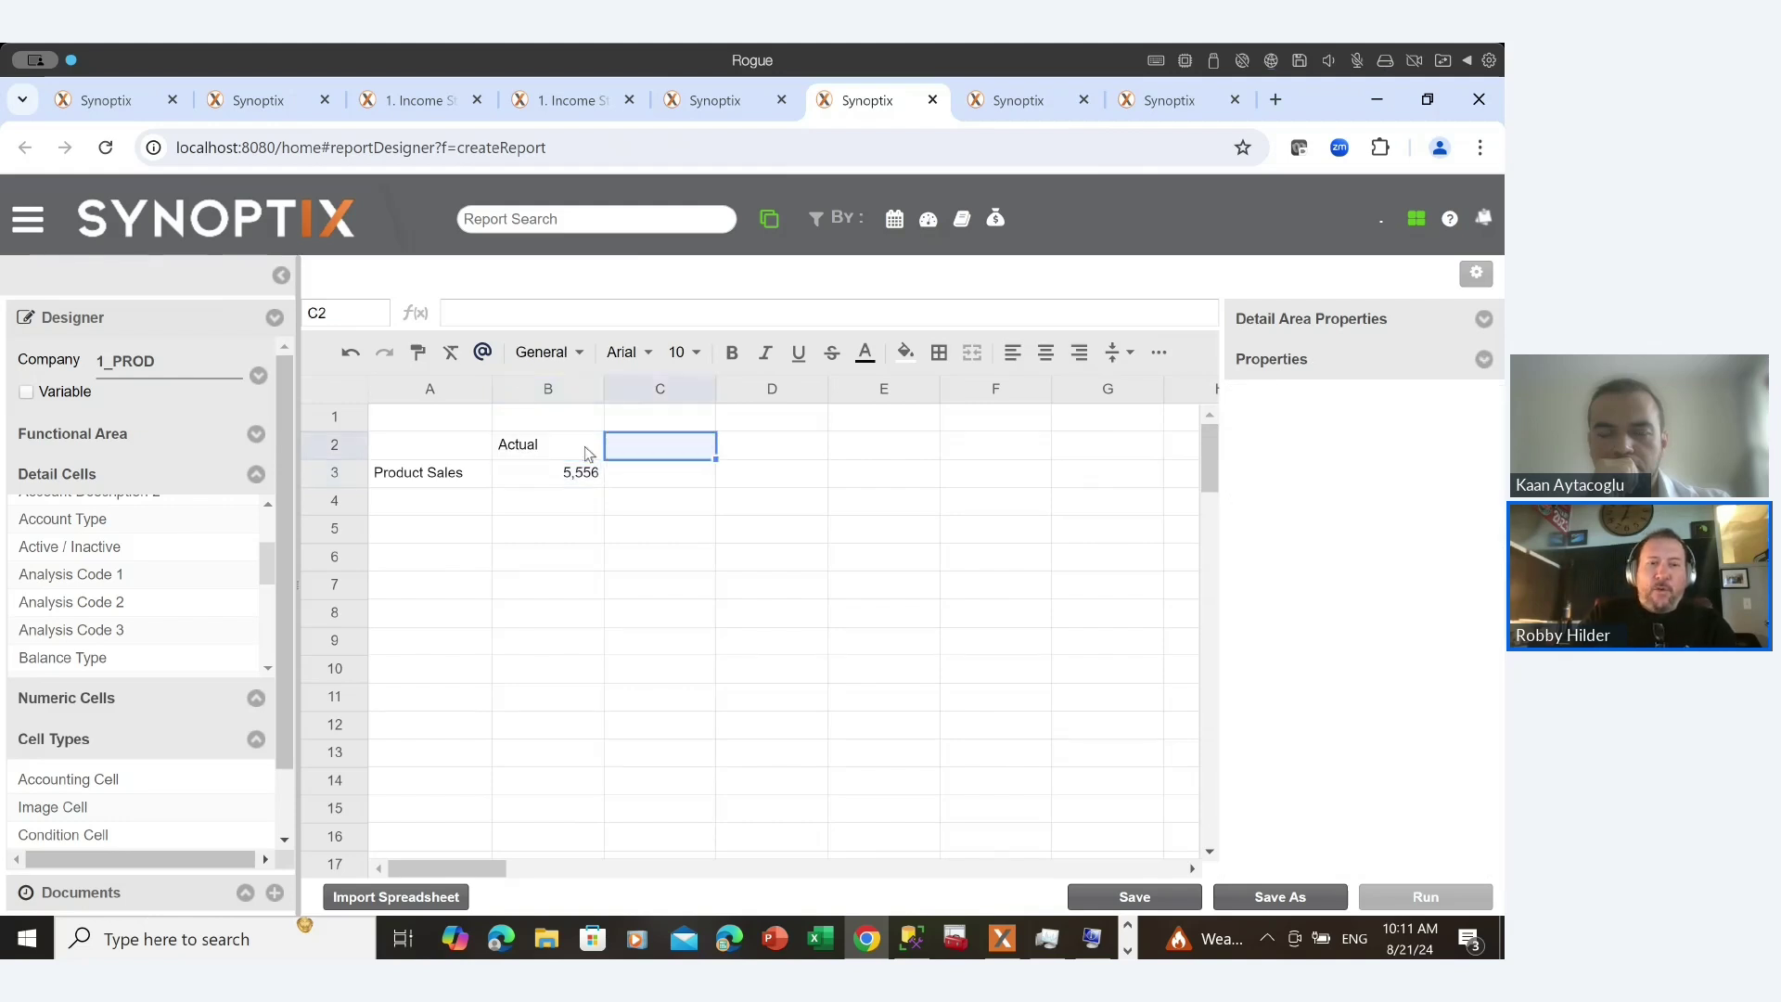
type("Budget")
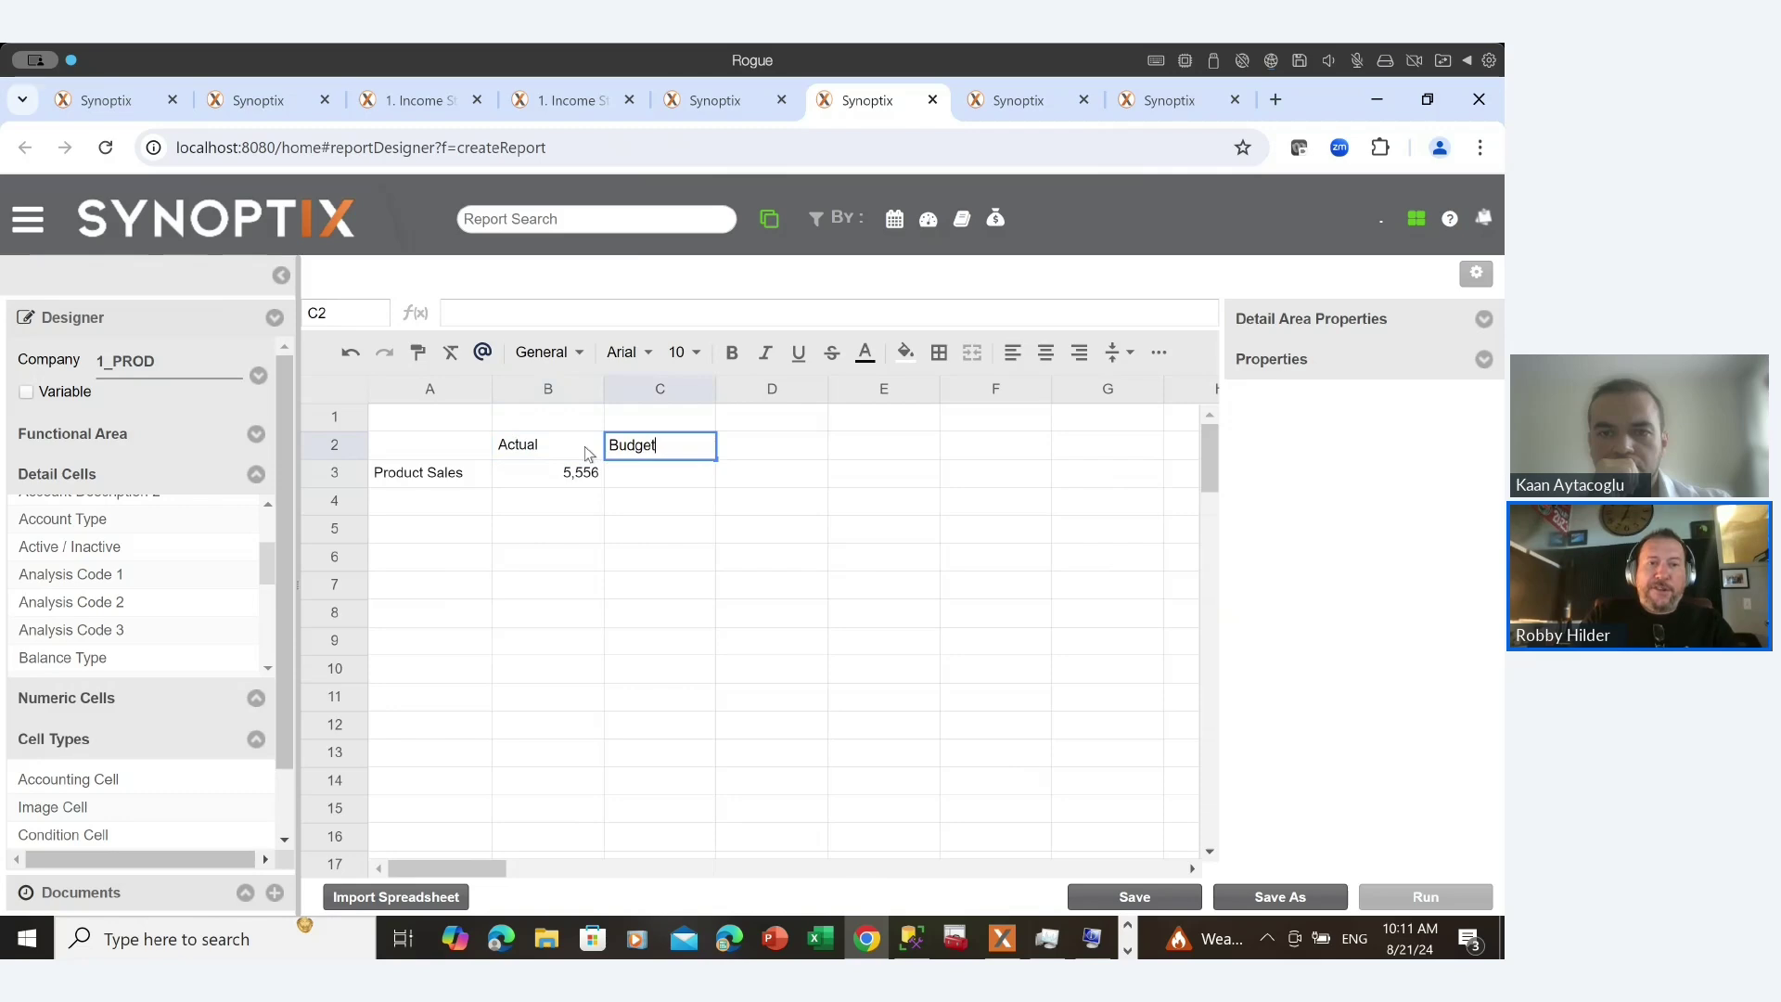
key("Tab")
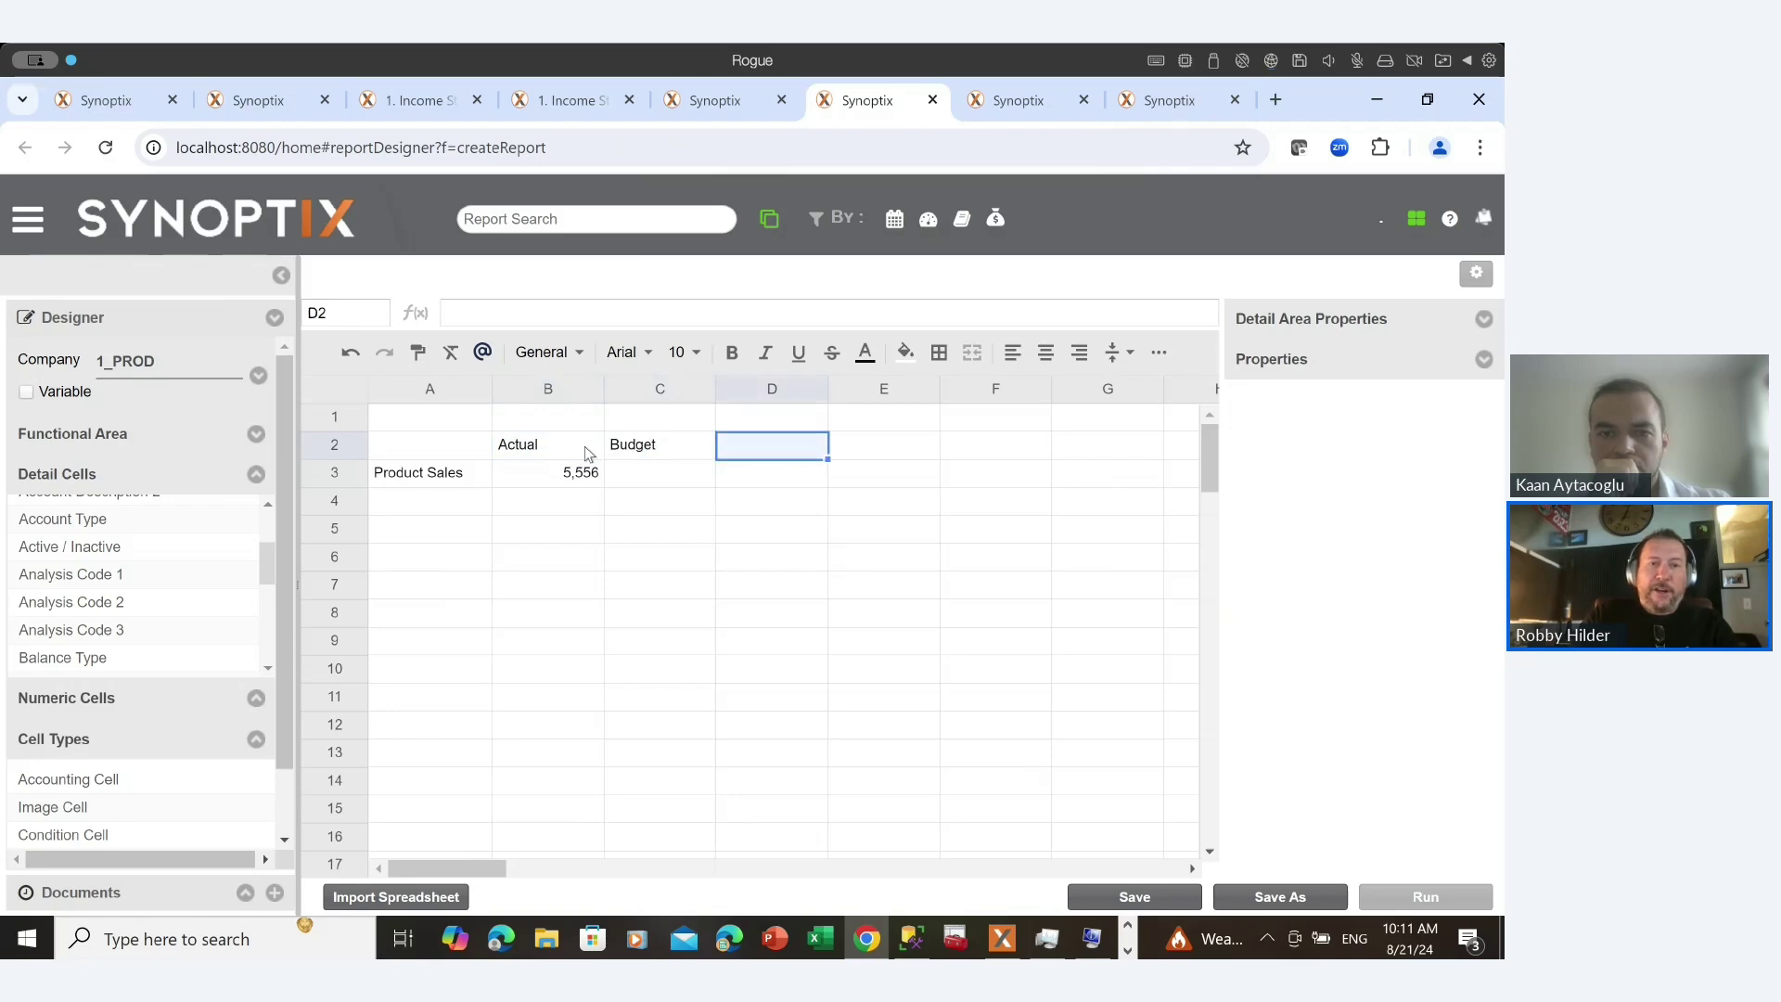
type("Variance")
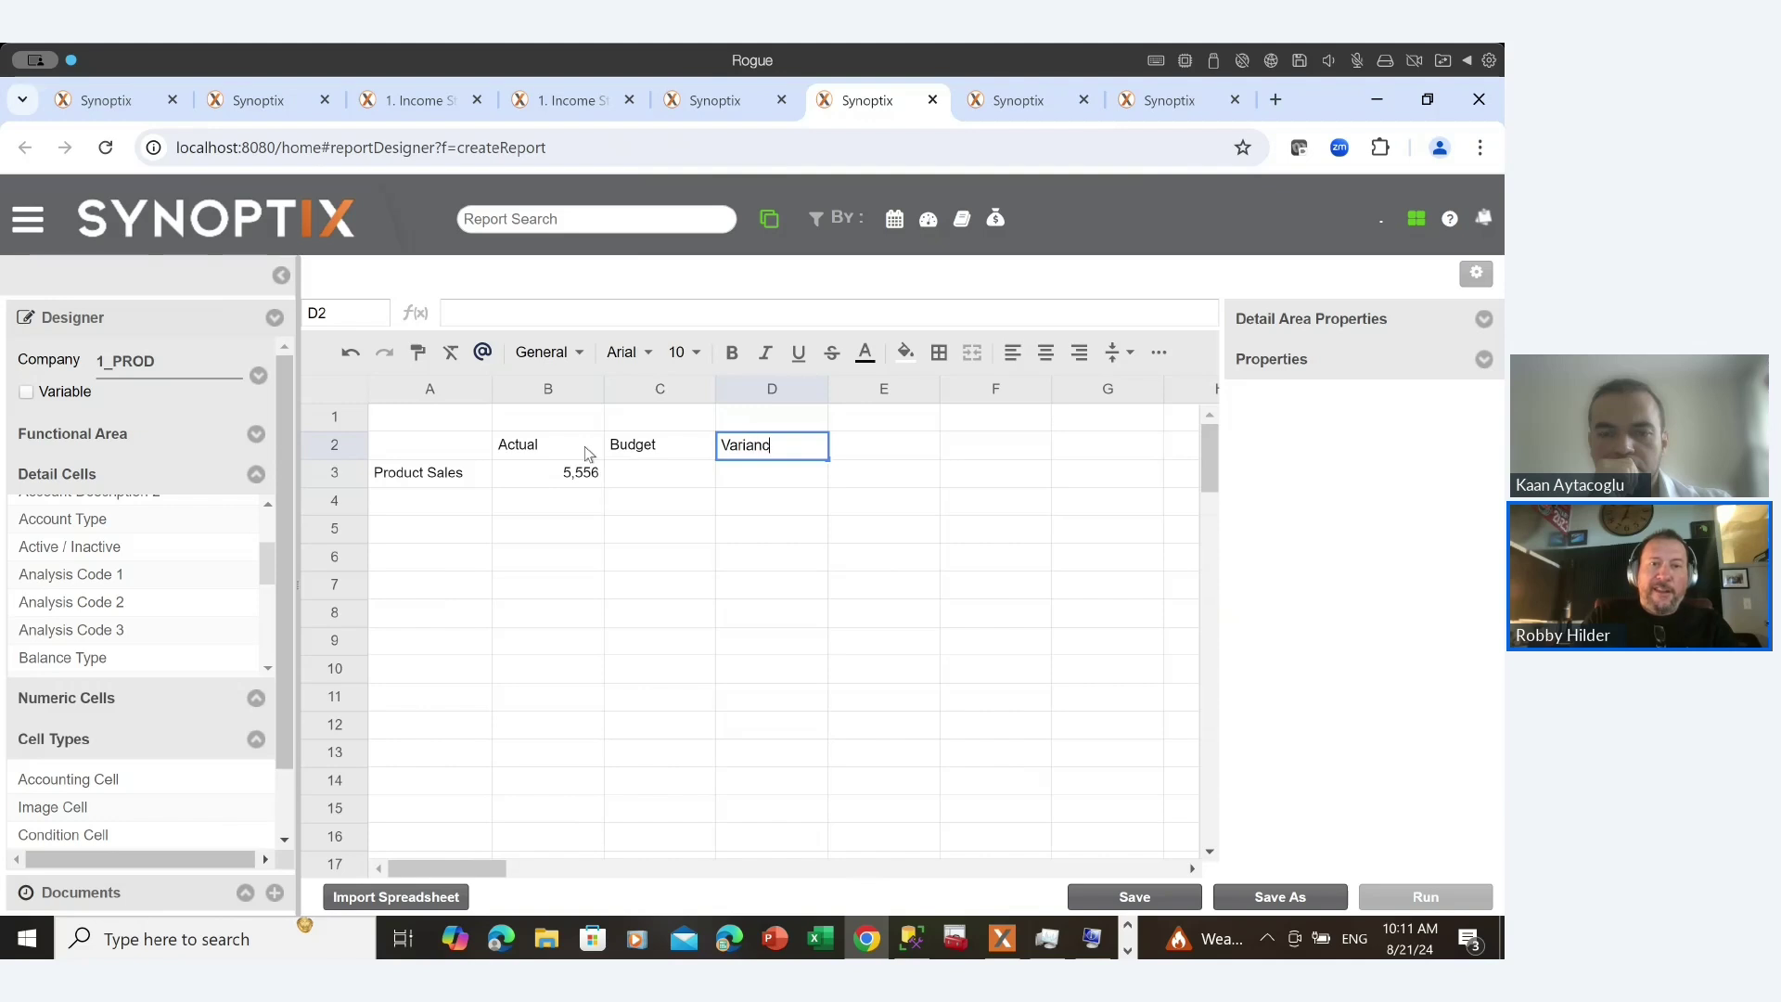
key("Return")
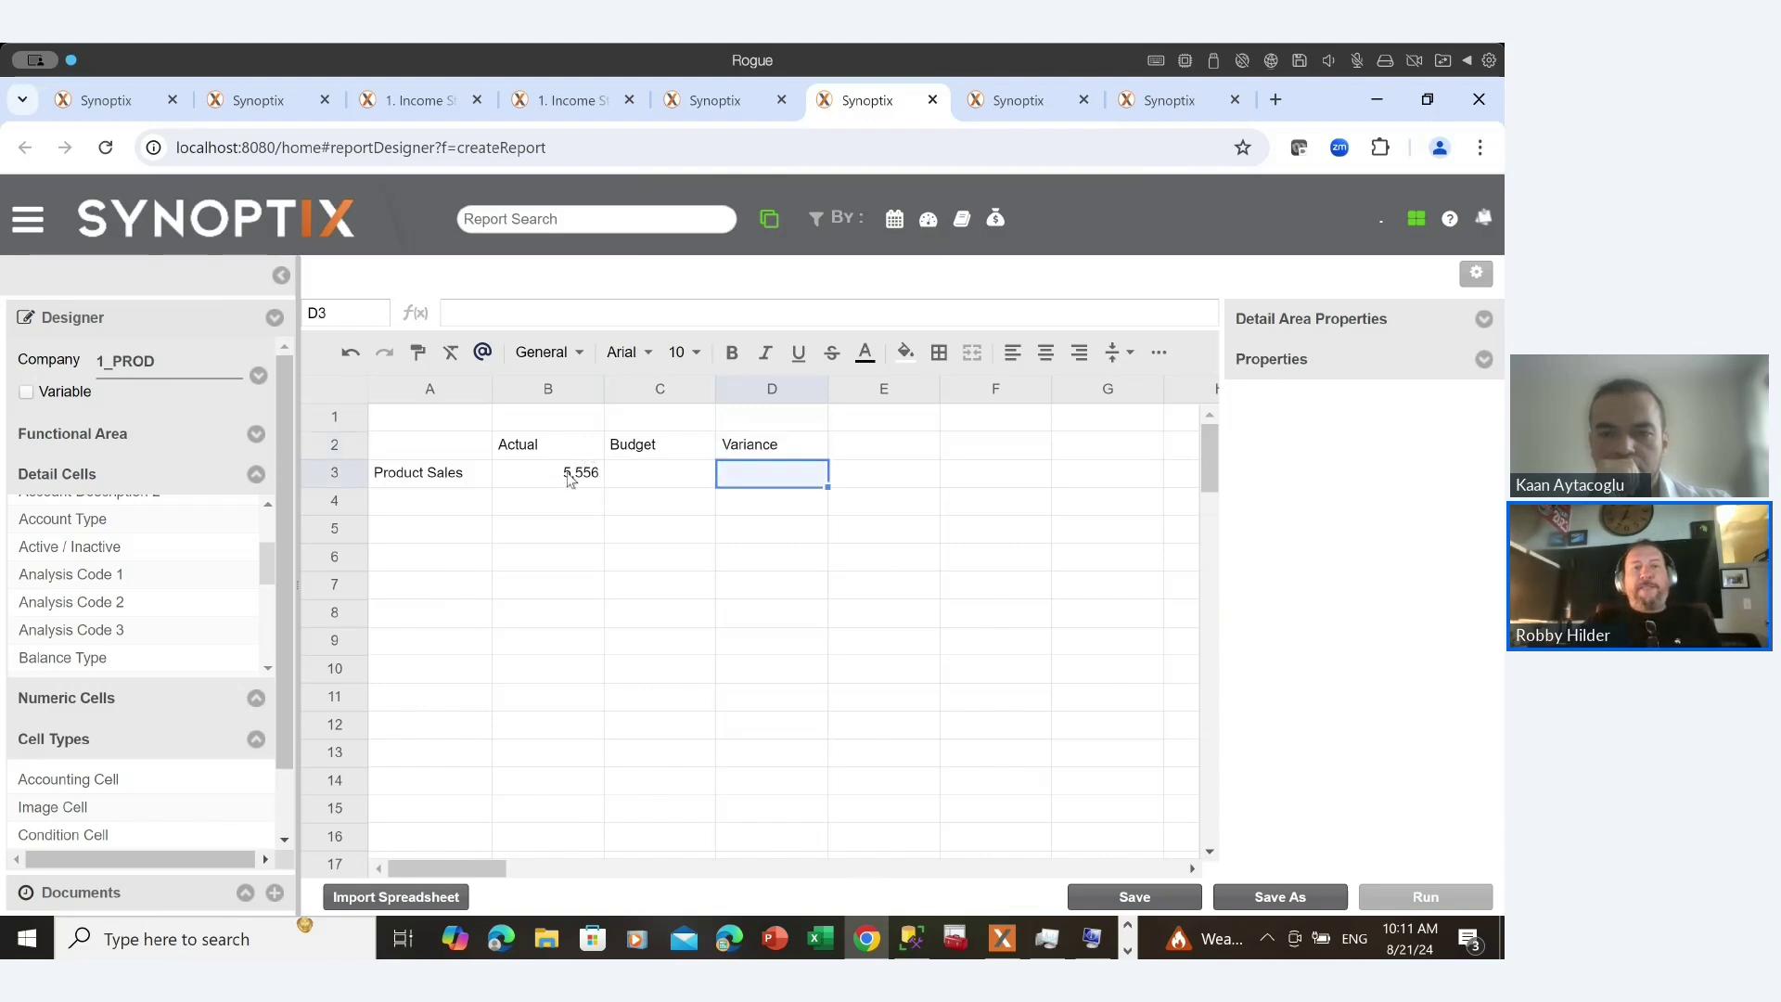
left_click_drag(584, 453, 768, 453)
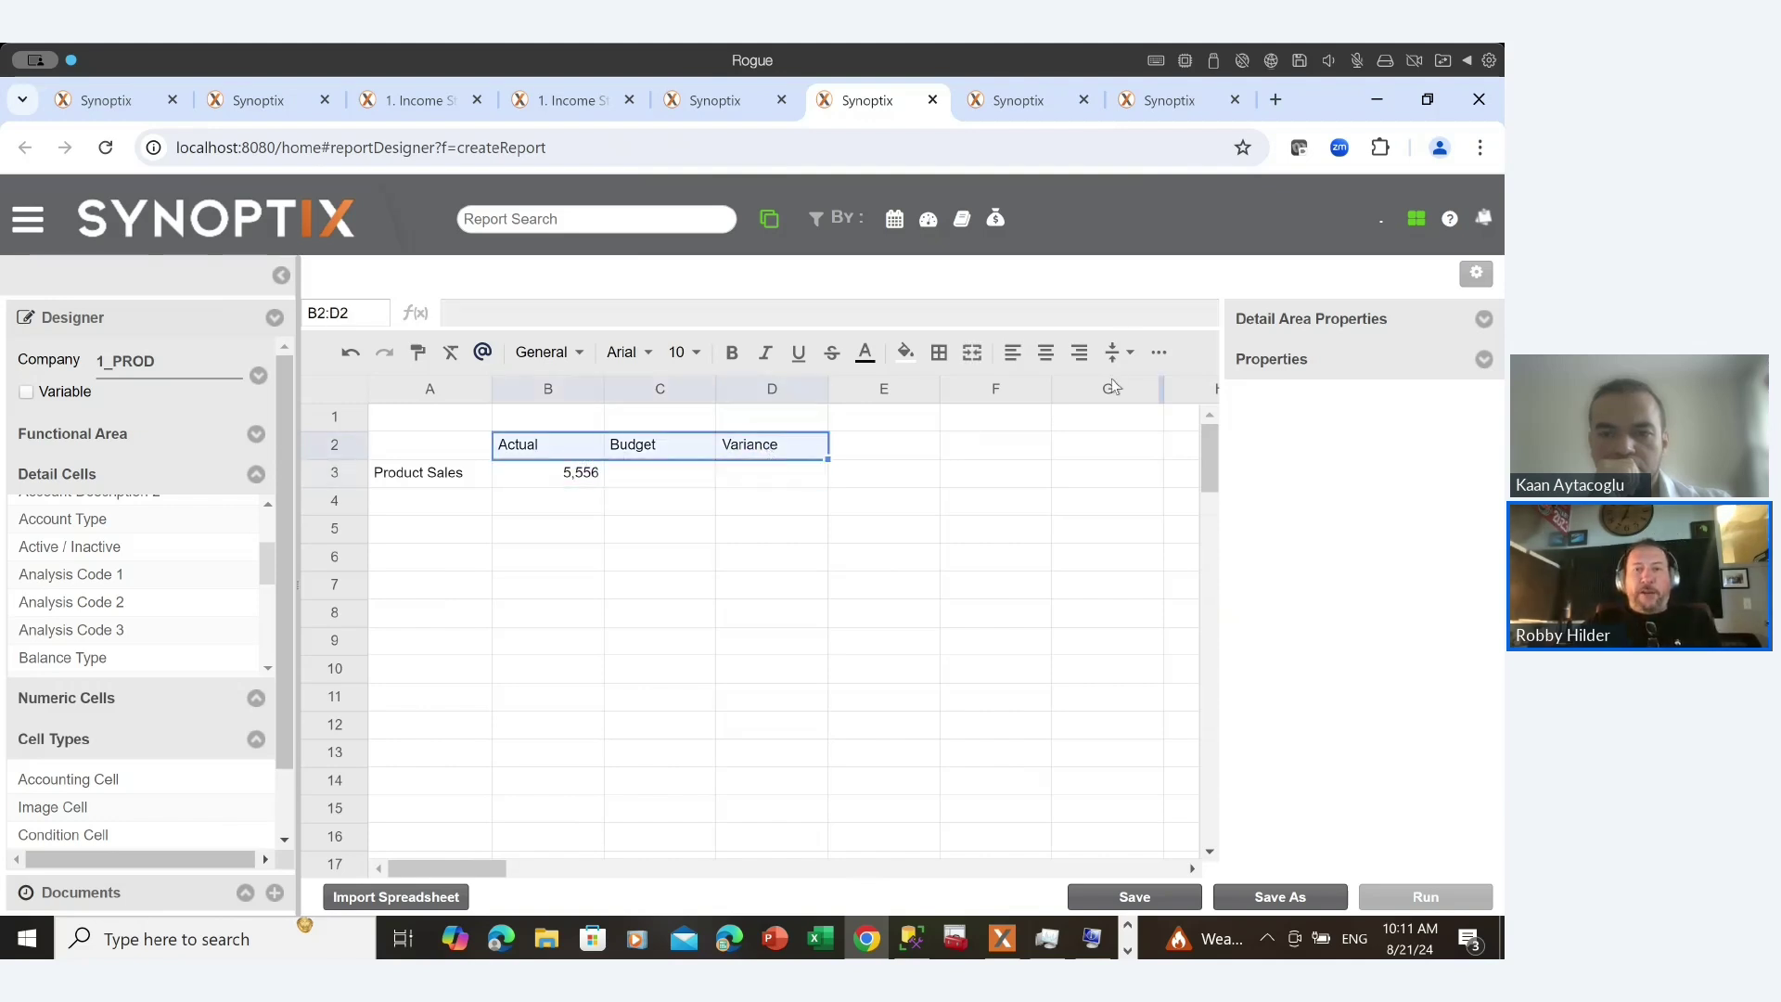
left_click(1079, 351)
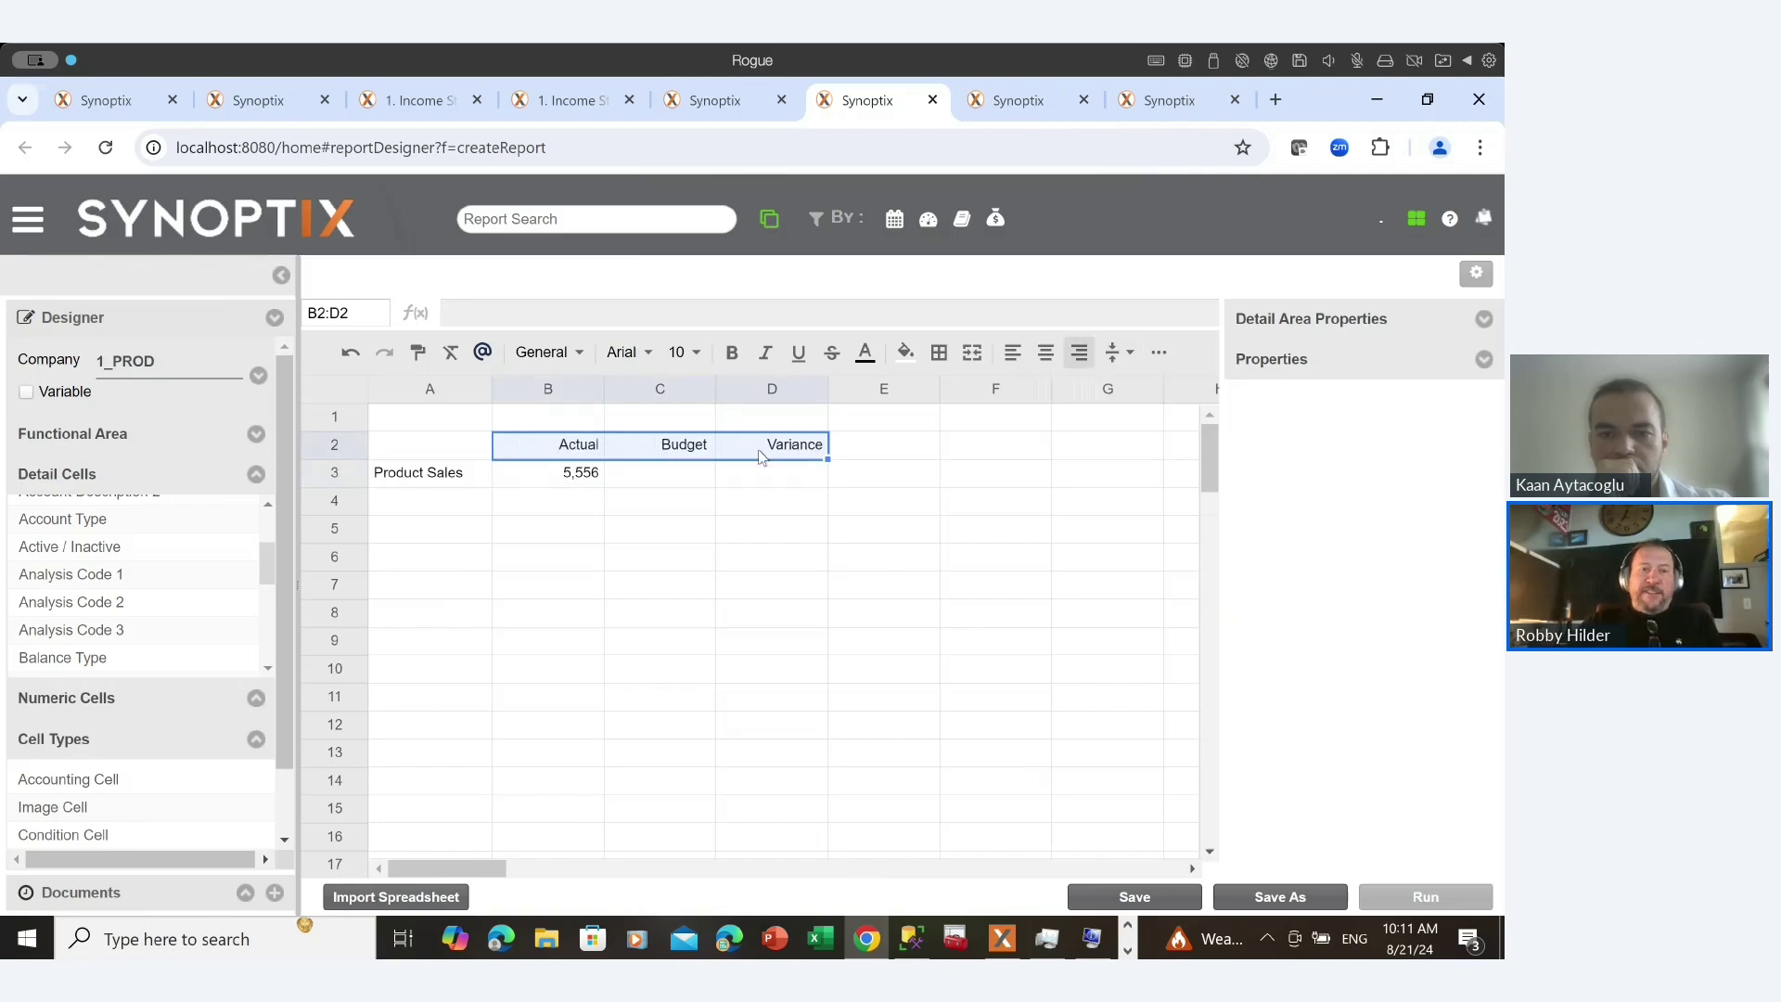
Look through the calculation options of the accounting cell in B3, try ROLLING, and return the calculation to MONTH.
left_click(554, 477)
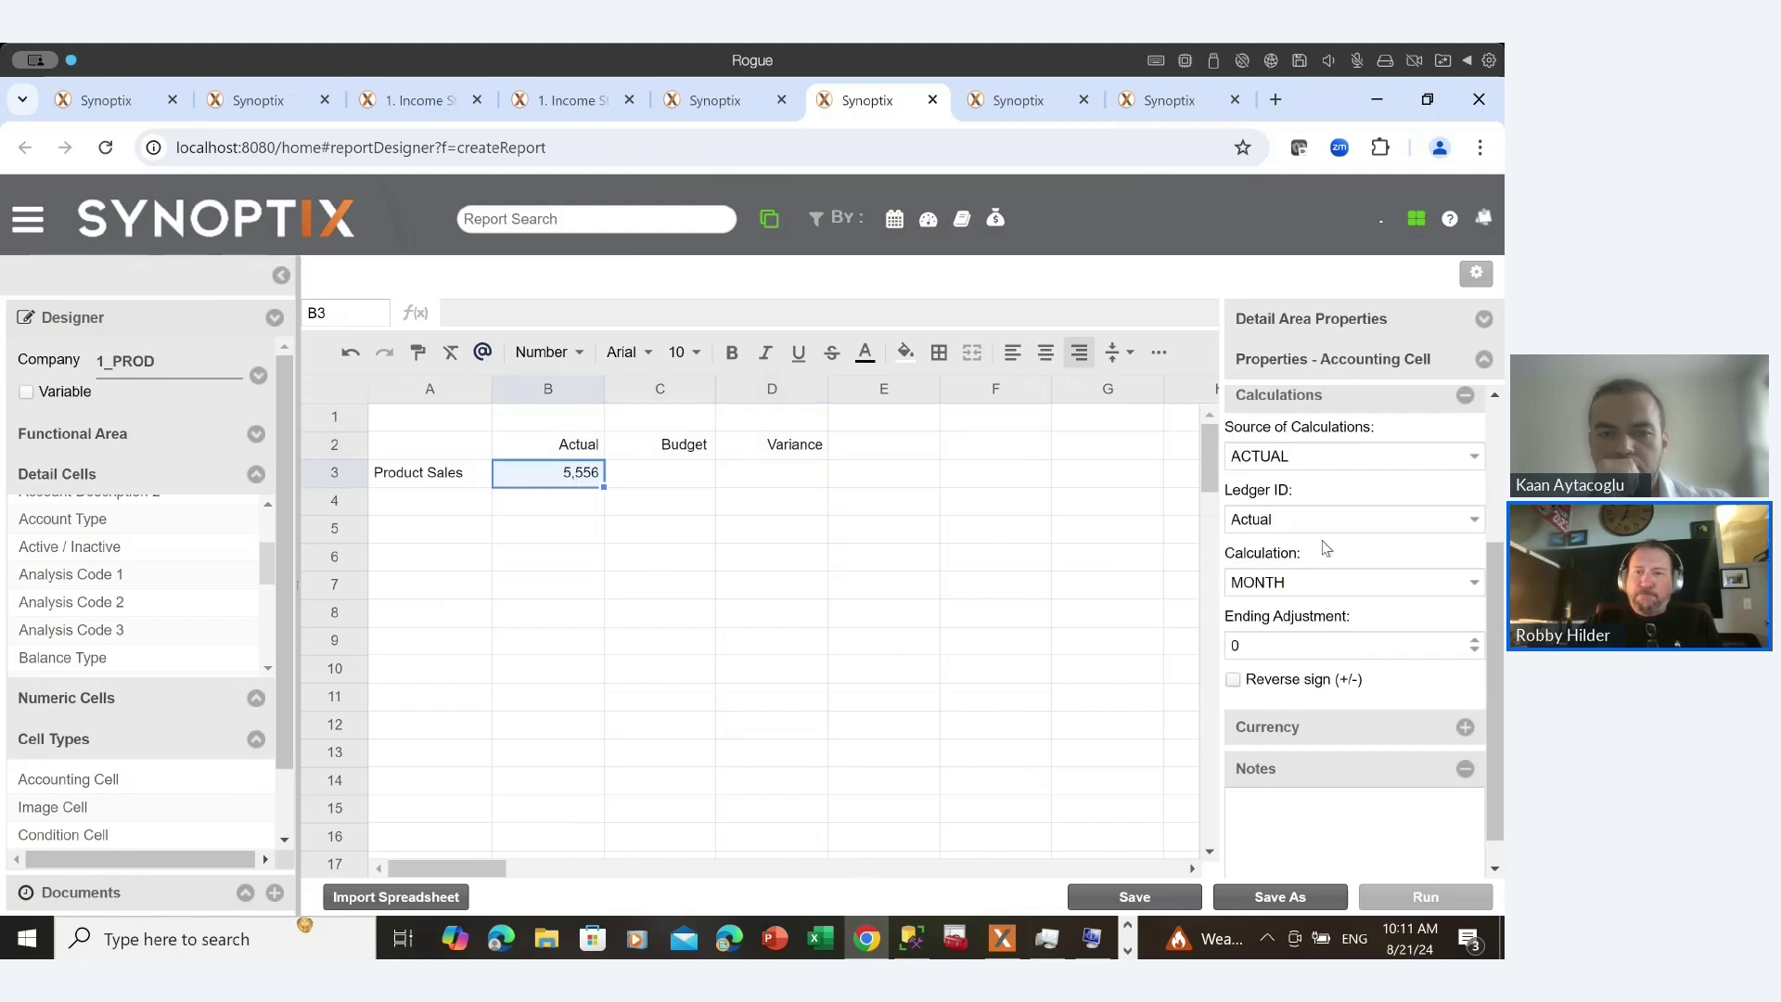
left_click(1312, 586)
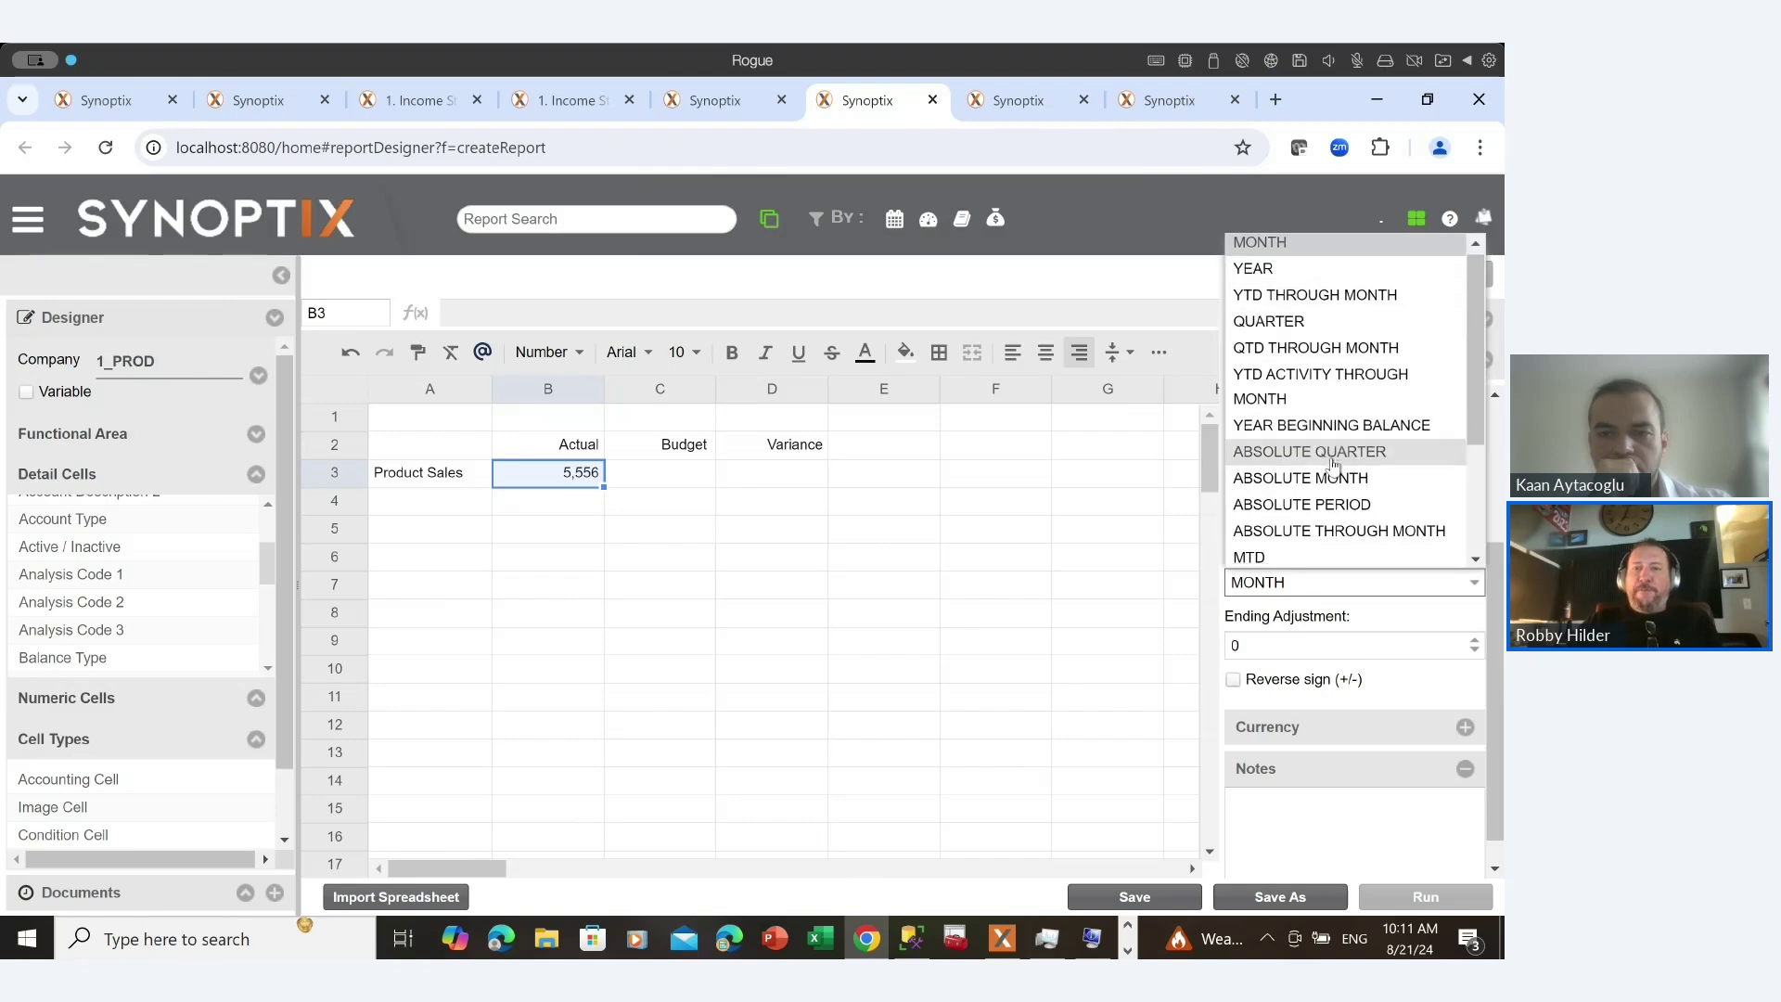
scroll(1331, 464, "down", 3)
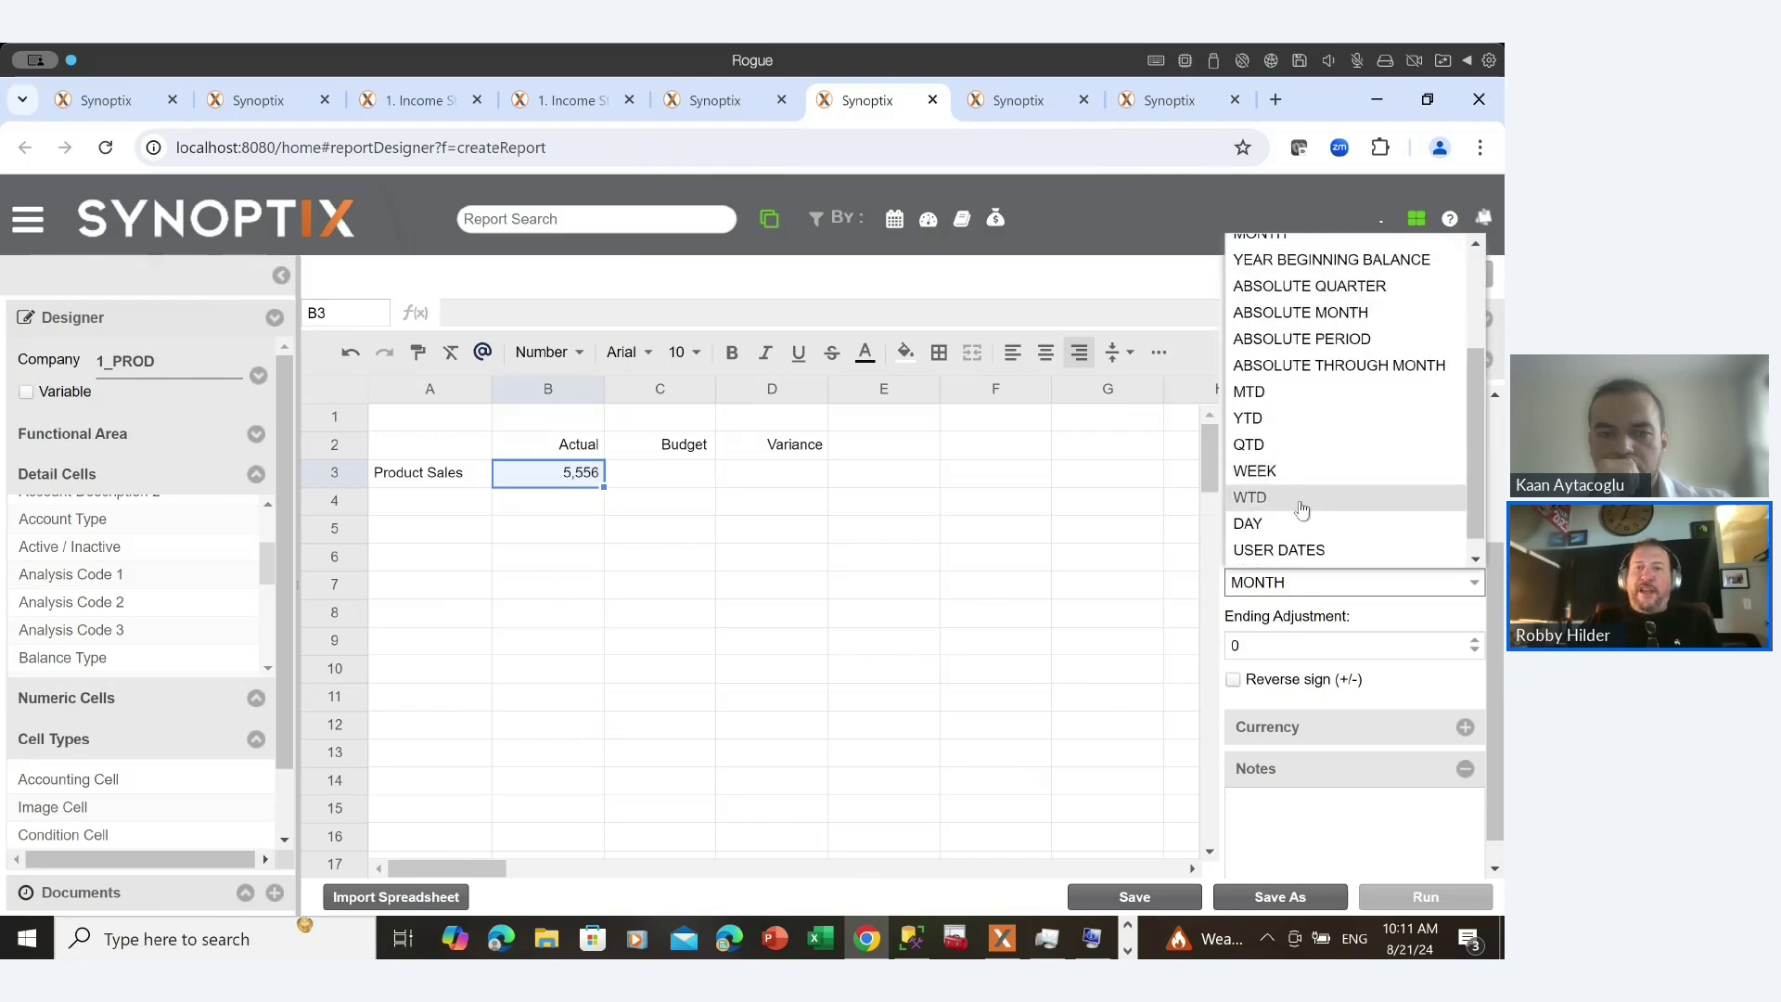
scroll(1302, 508, "down", 1)
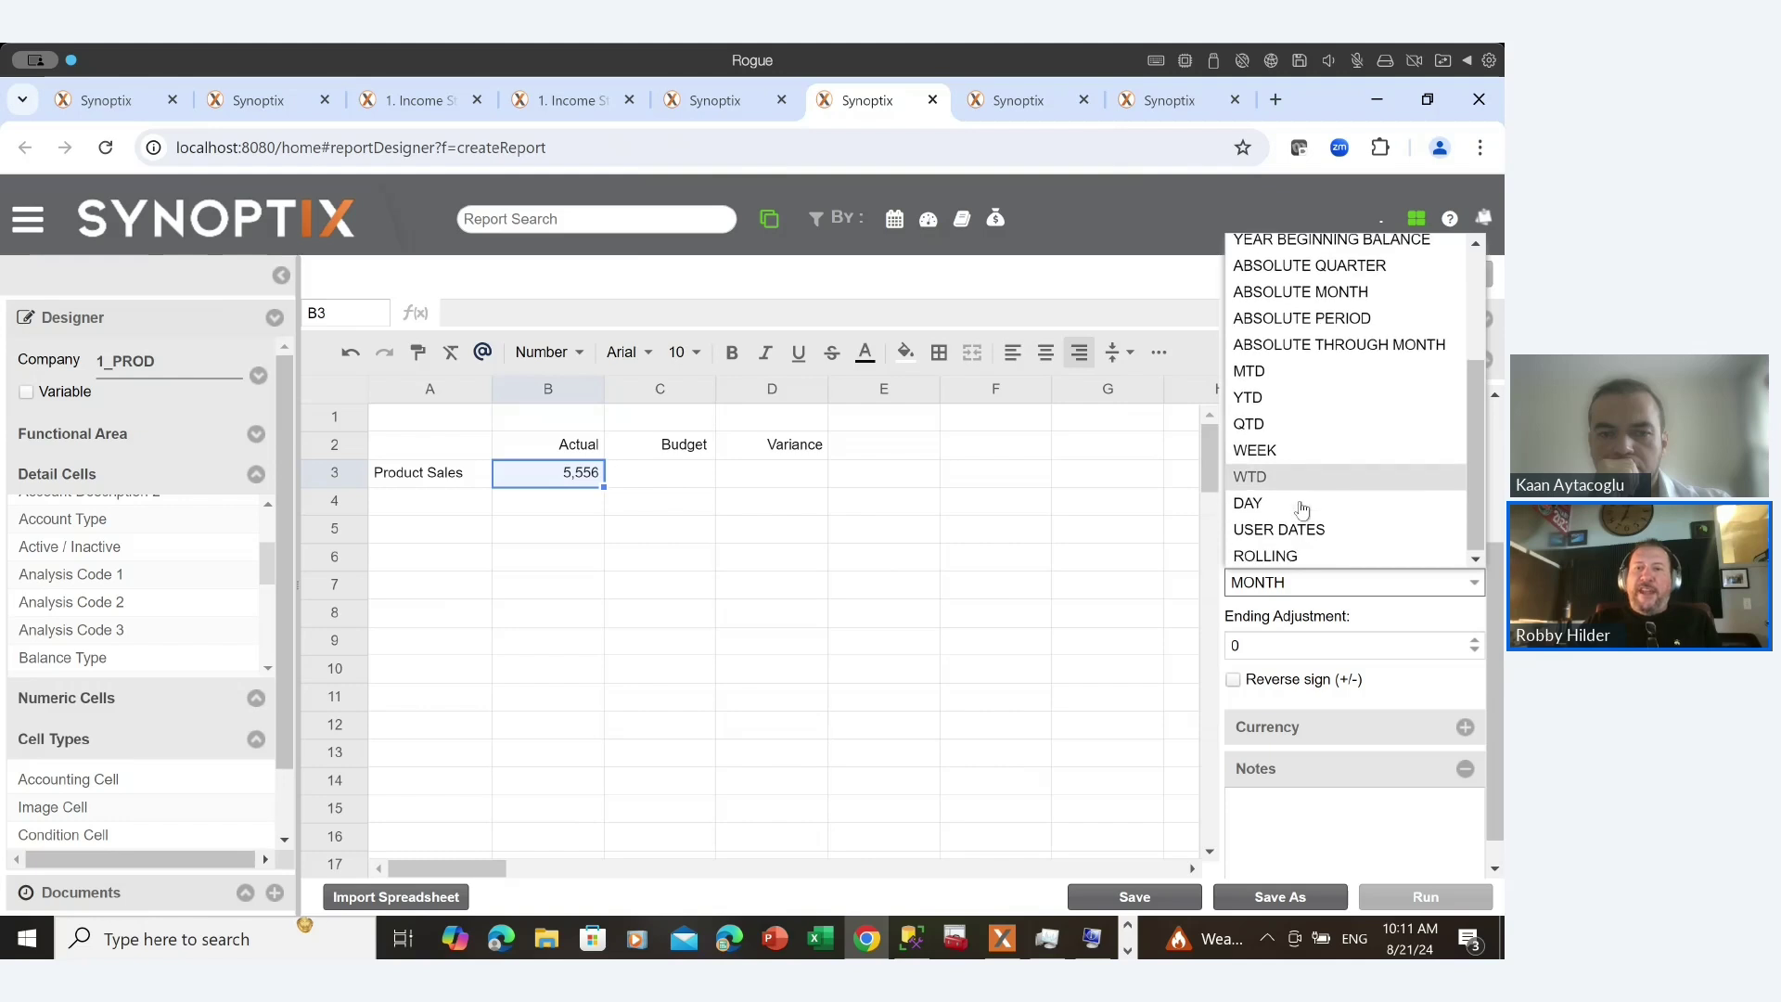
left_click(1265, 556)
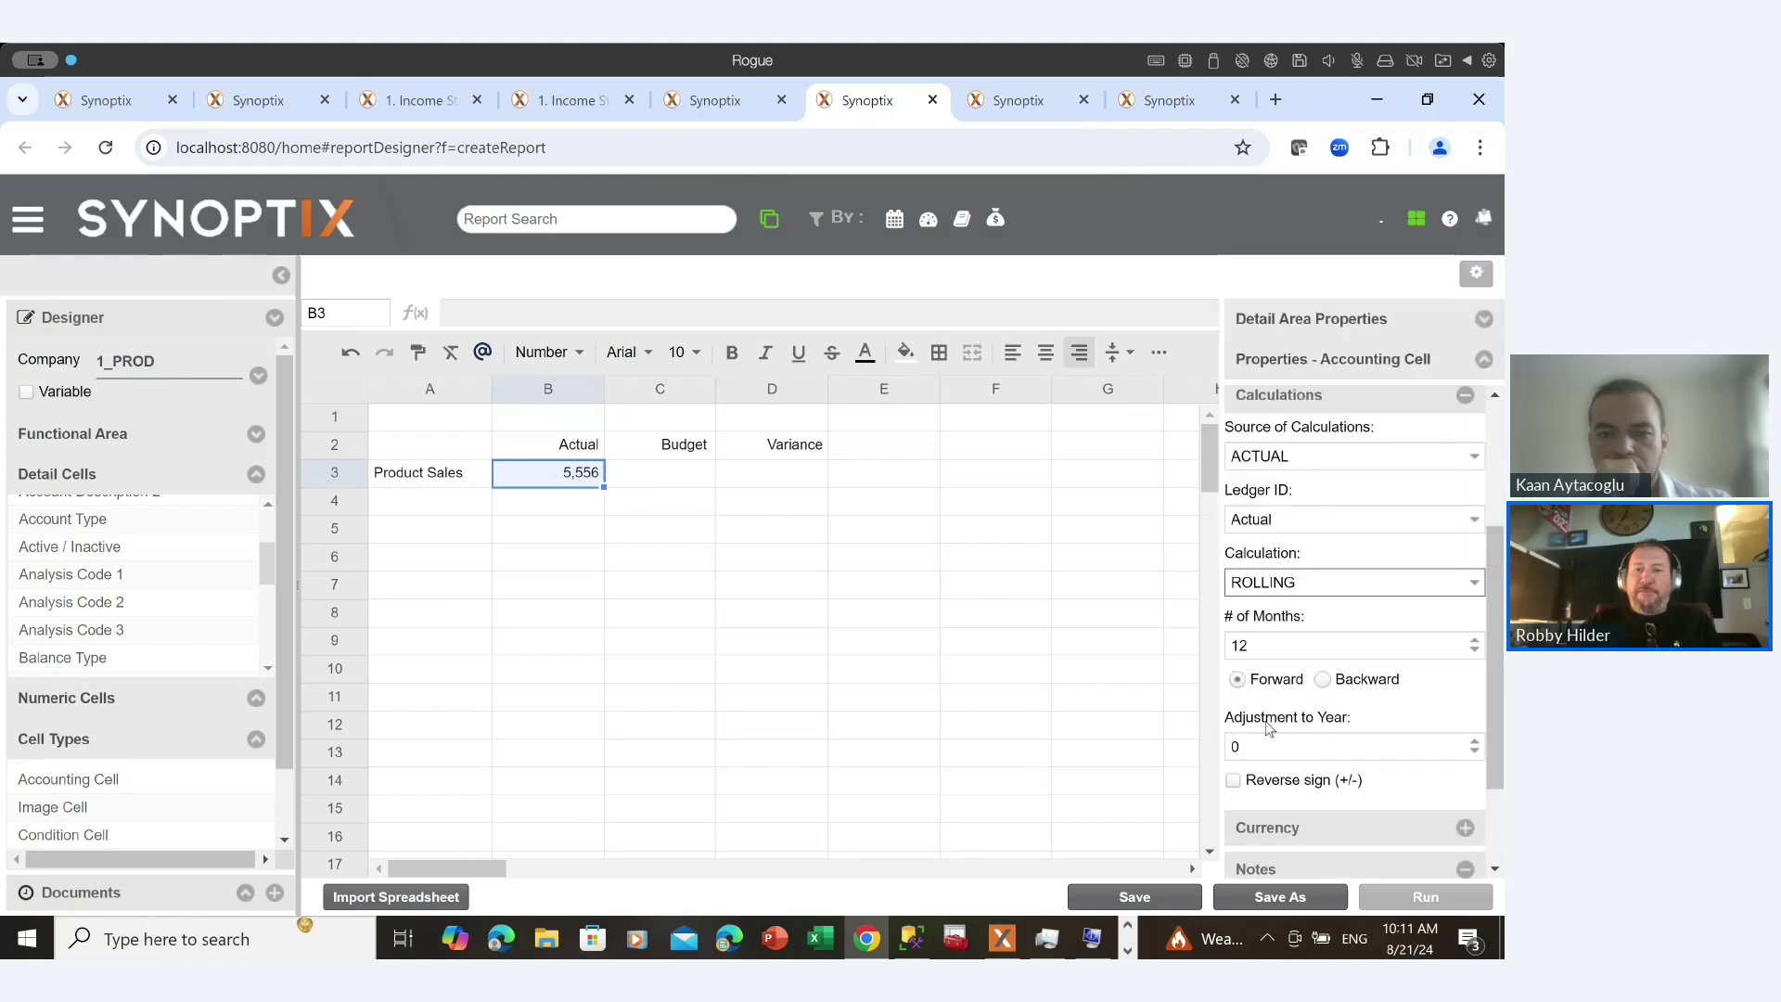
scroll(1267, 728, "down", 1)
scroll(1268, 728, "up", 3)
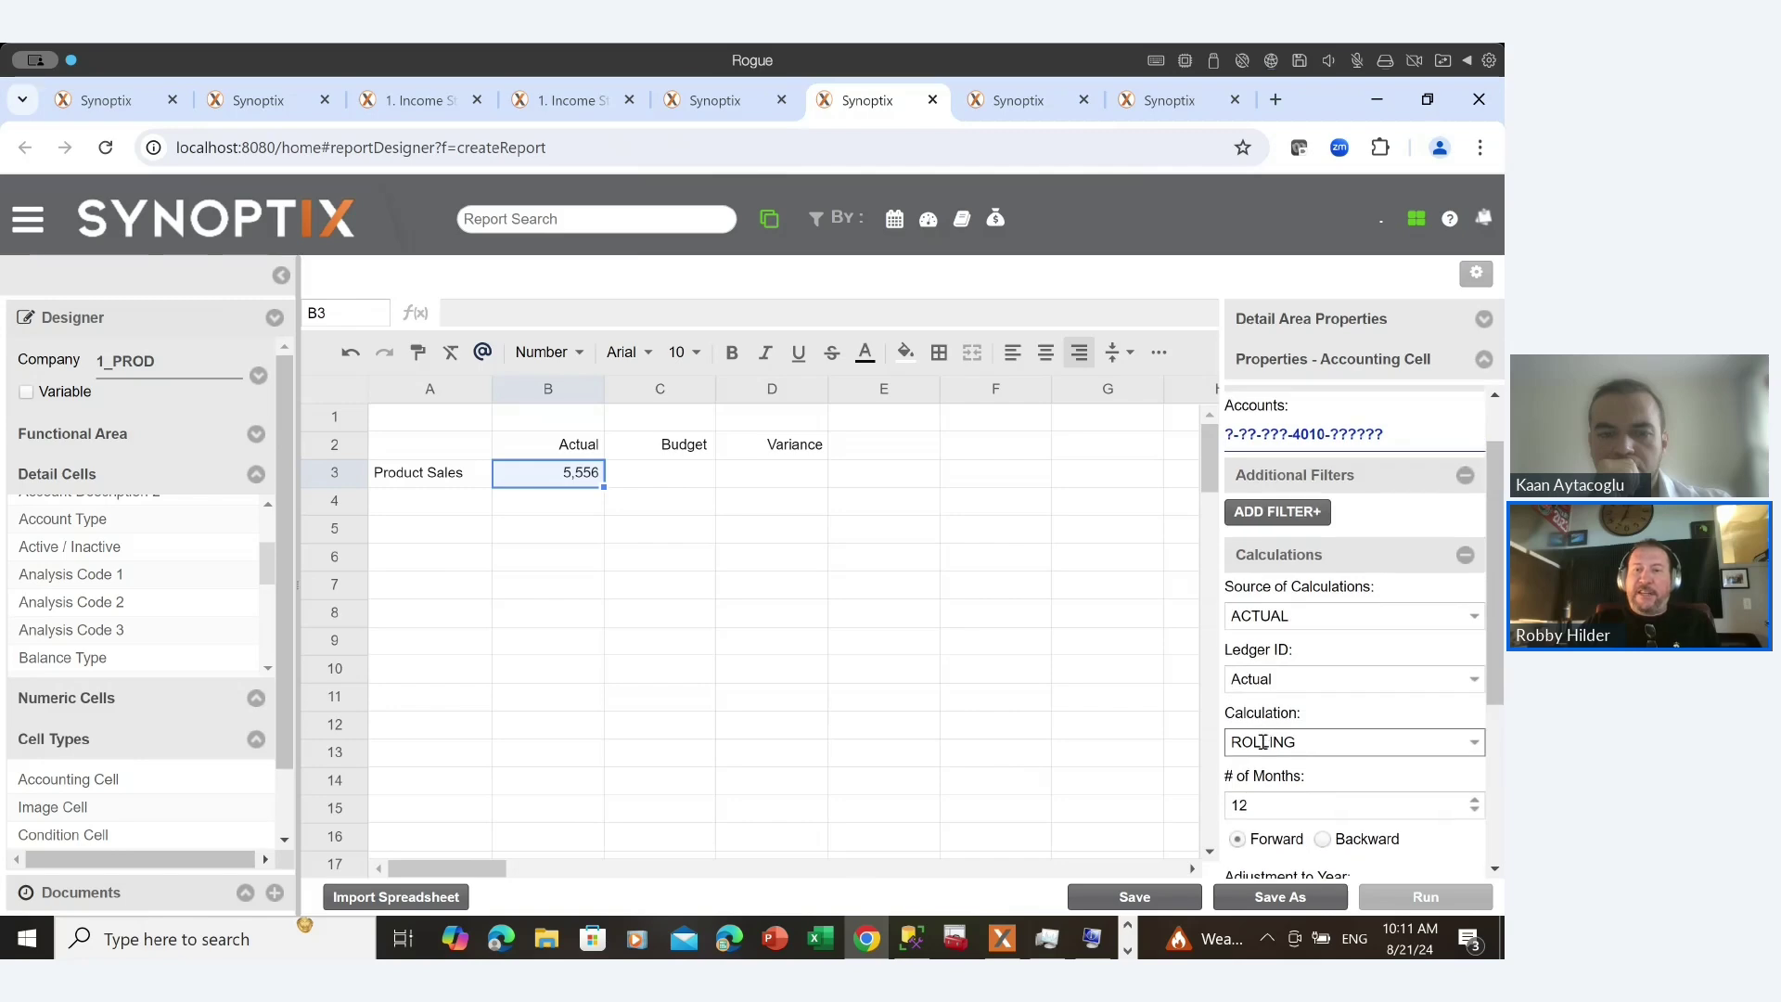
left_click(1263, 742)
scroll(1293, 454, "up", 3)
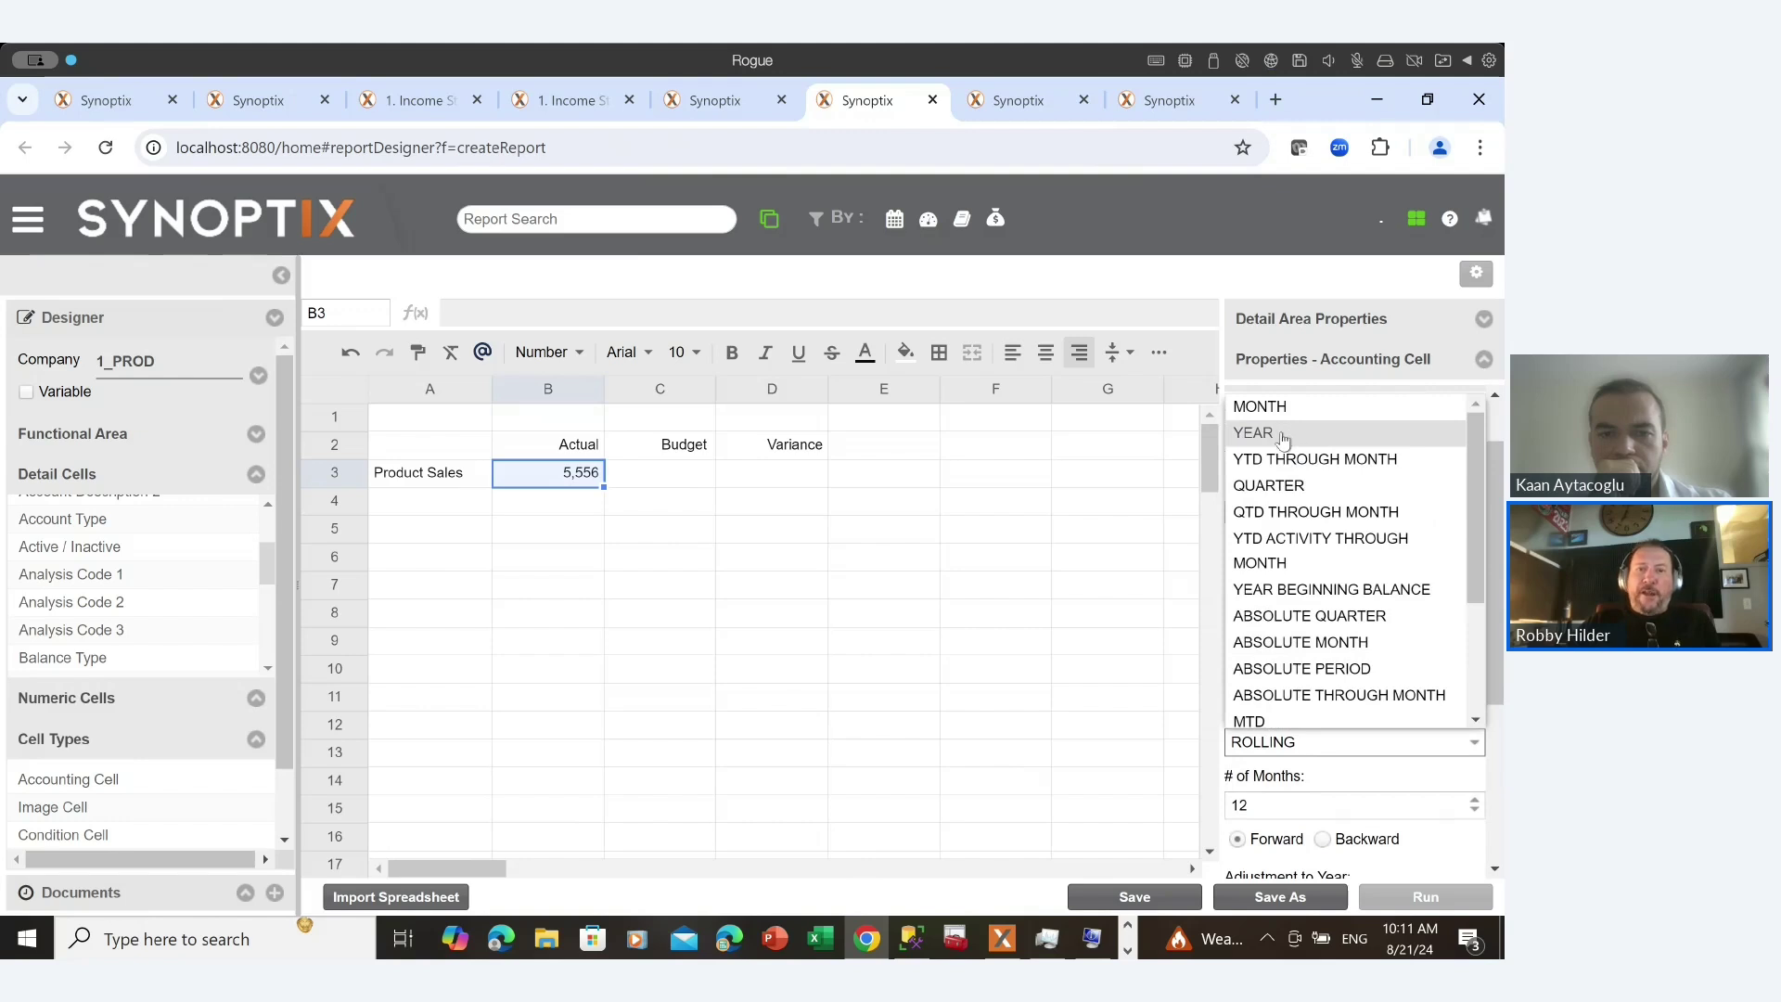
left_click(1274, 415)
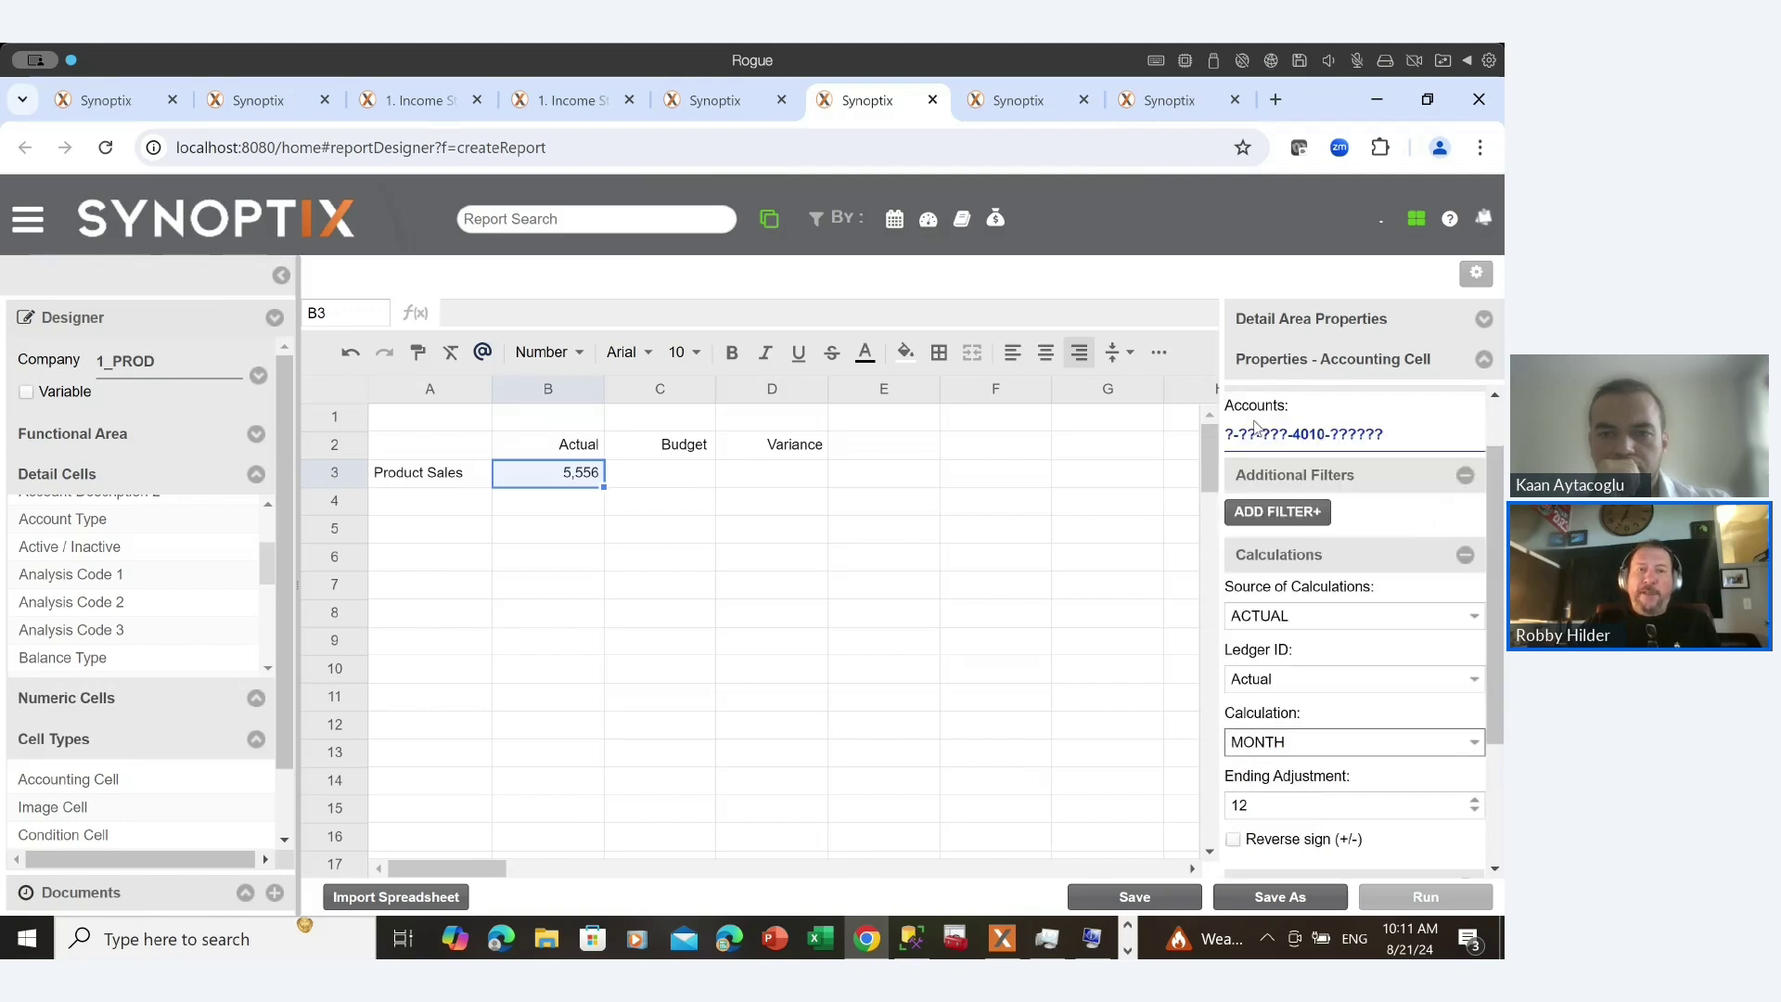
Insert a column between Actual and Budget and enter the heading Prior Month in C2.
left_click(653, 477)
right_click(653, 477)
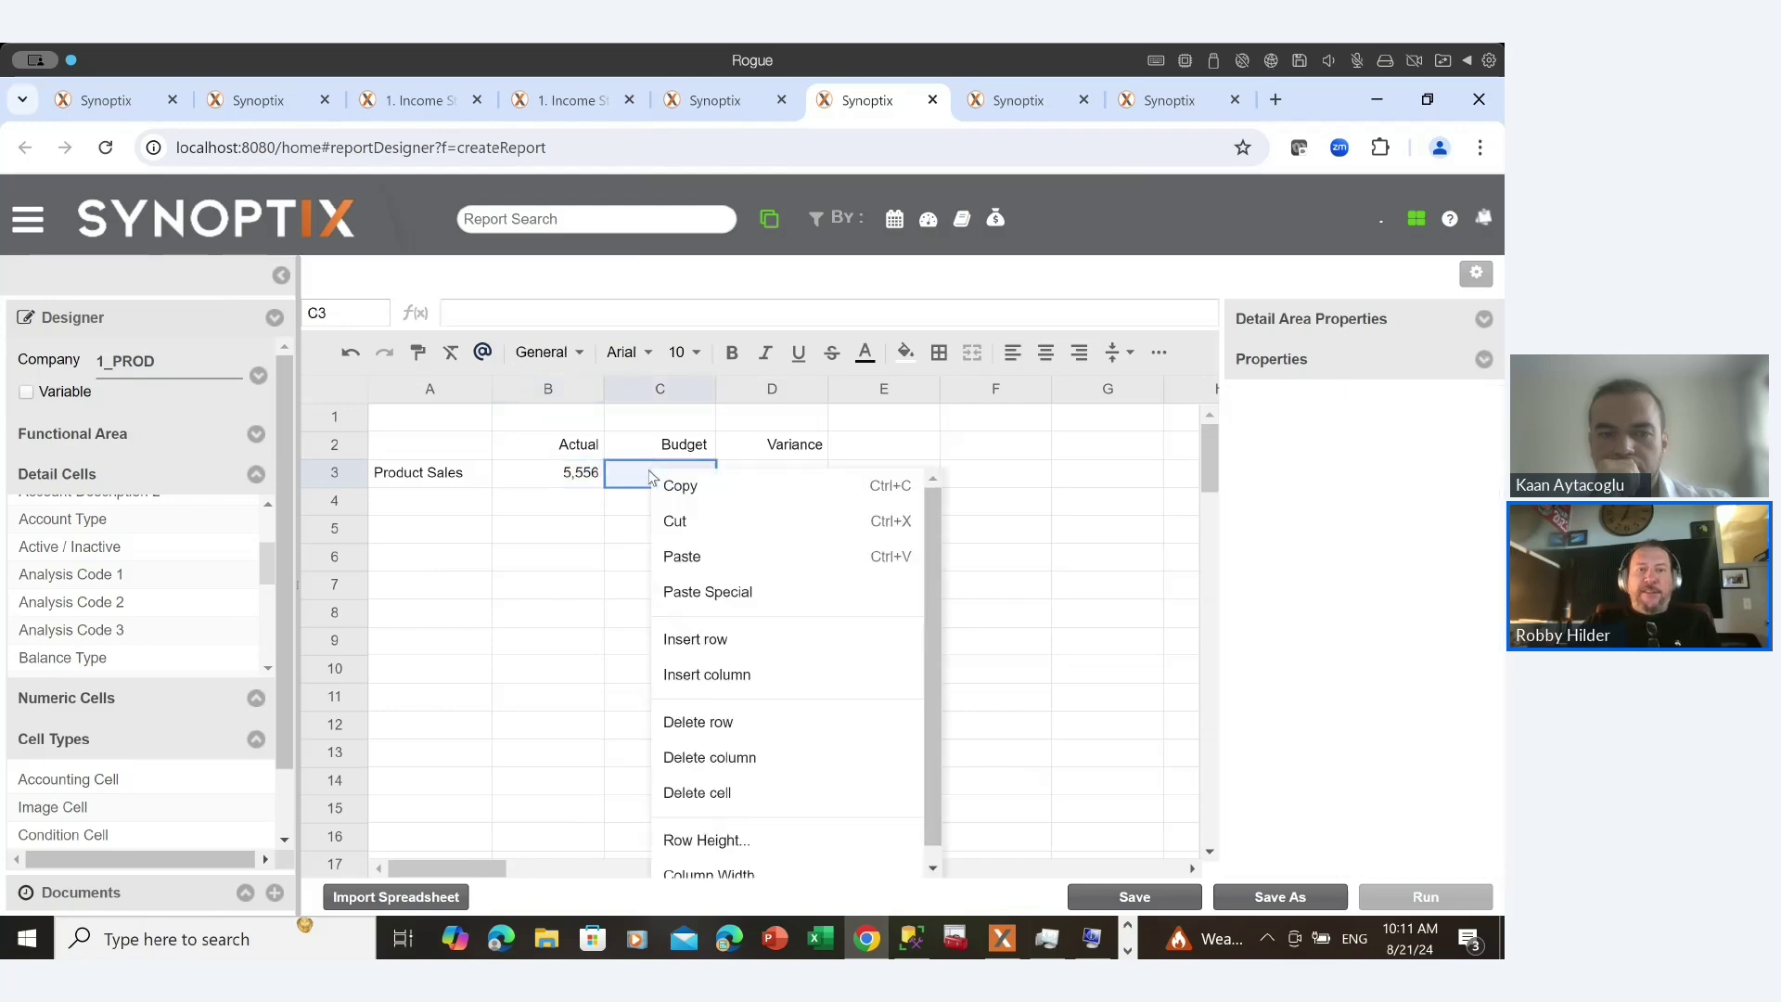
left_click(713, 678)
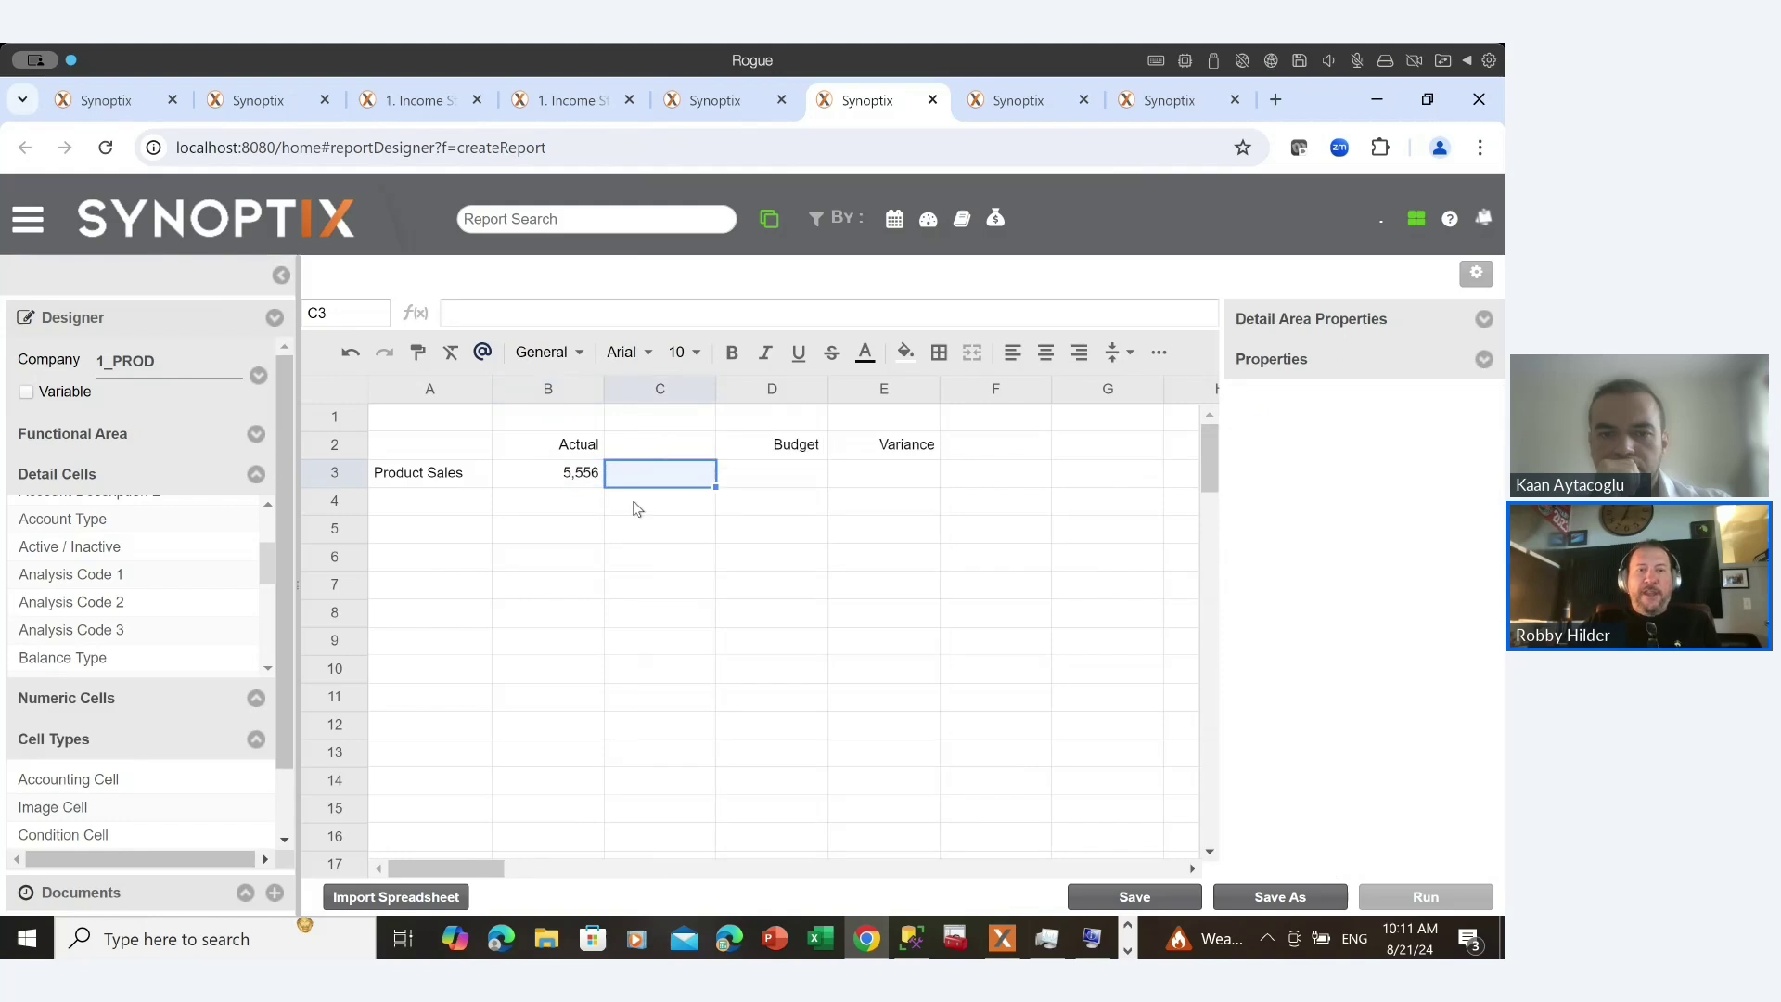
left_click(642, 445)
type("Prior Month")
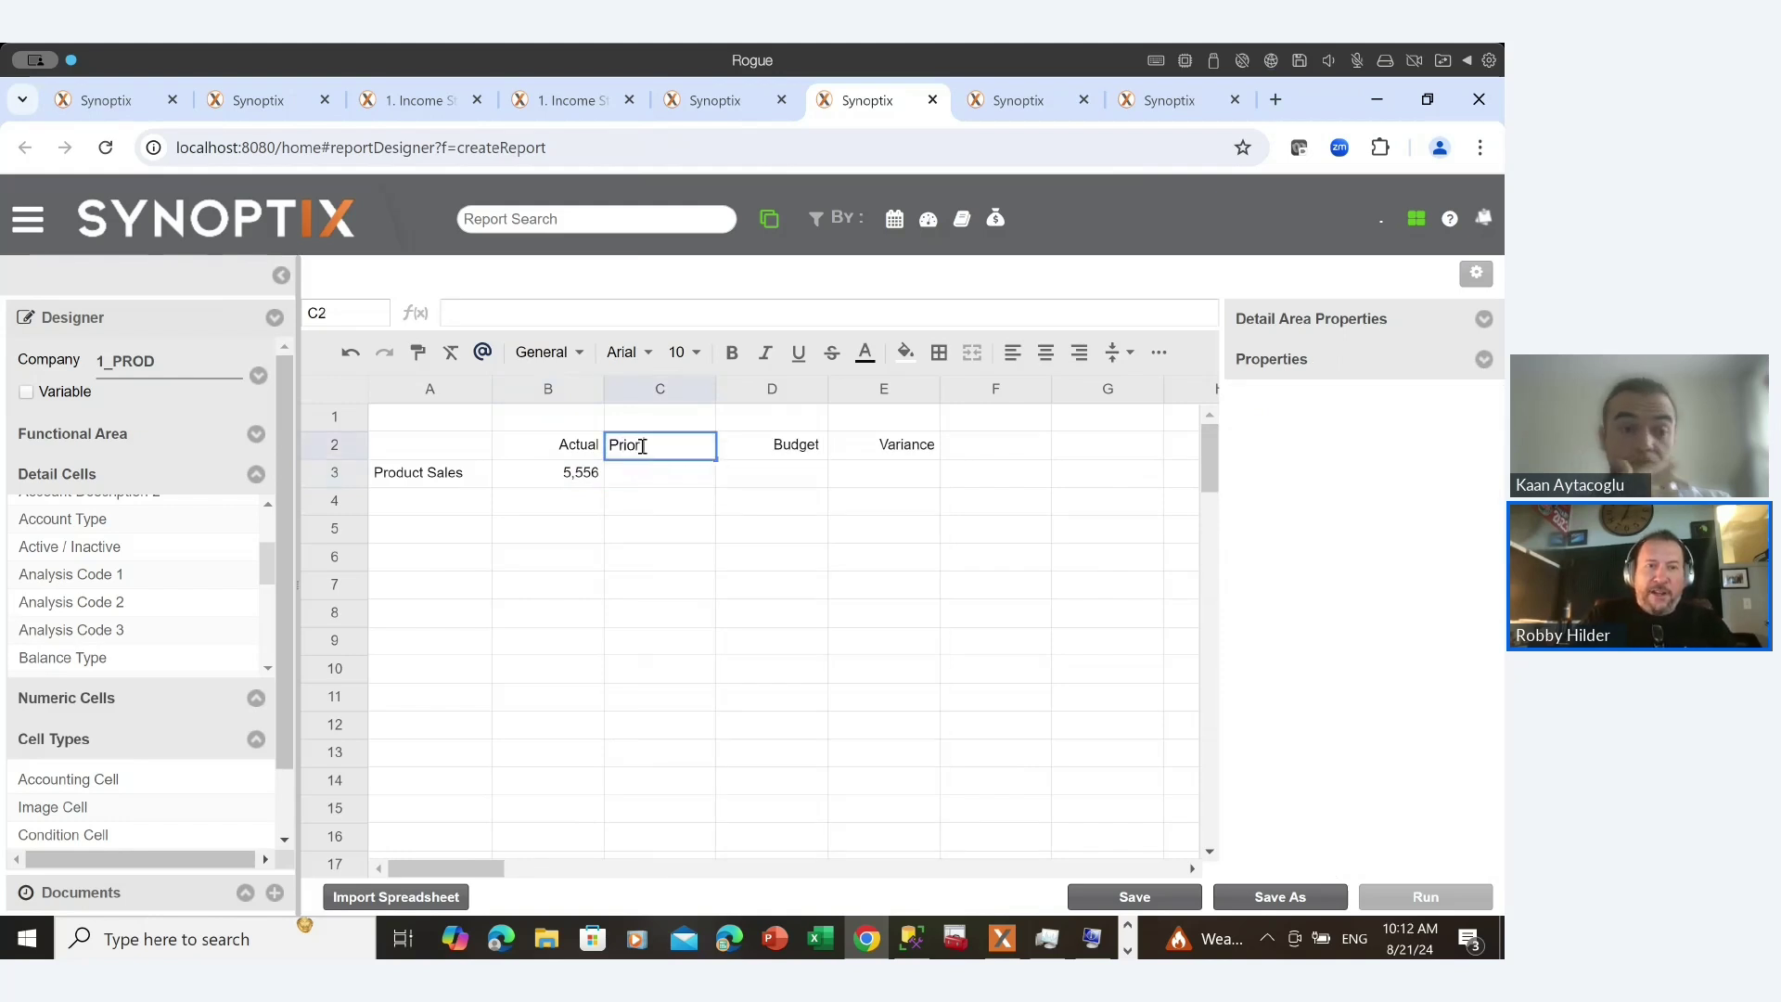
key("Return")
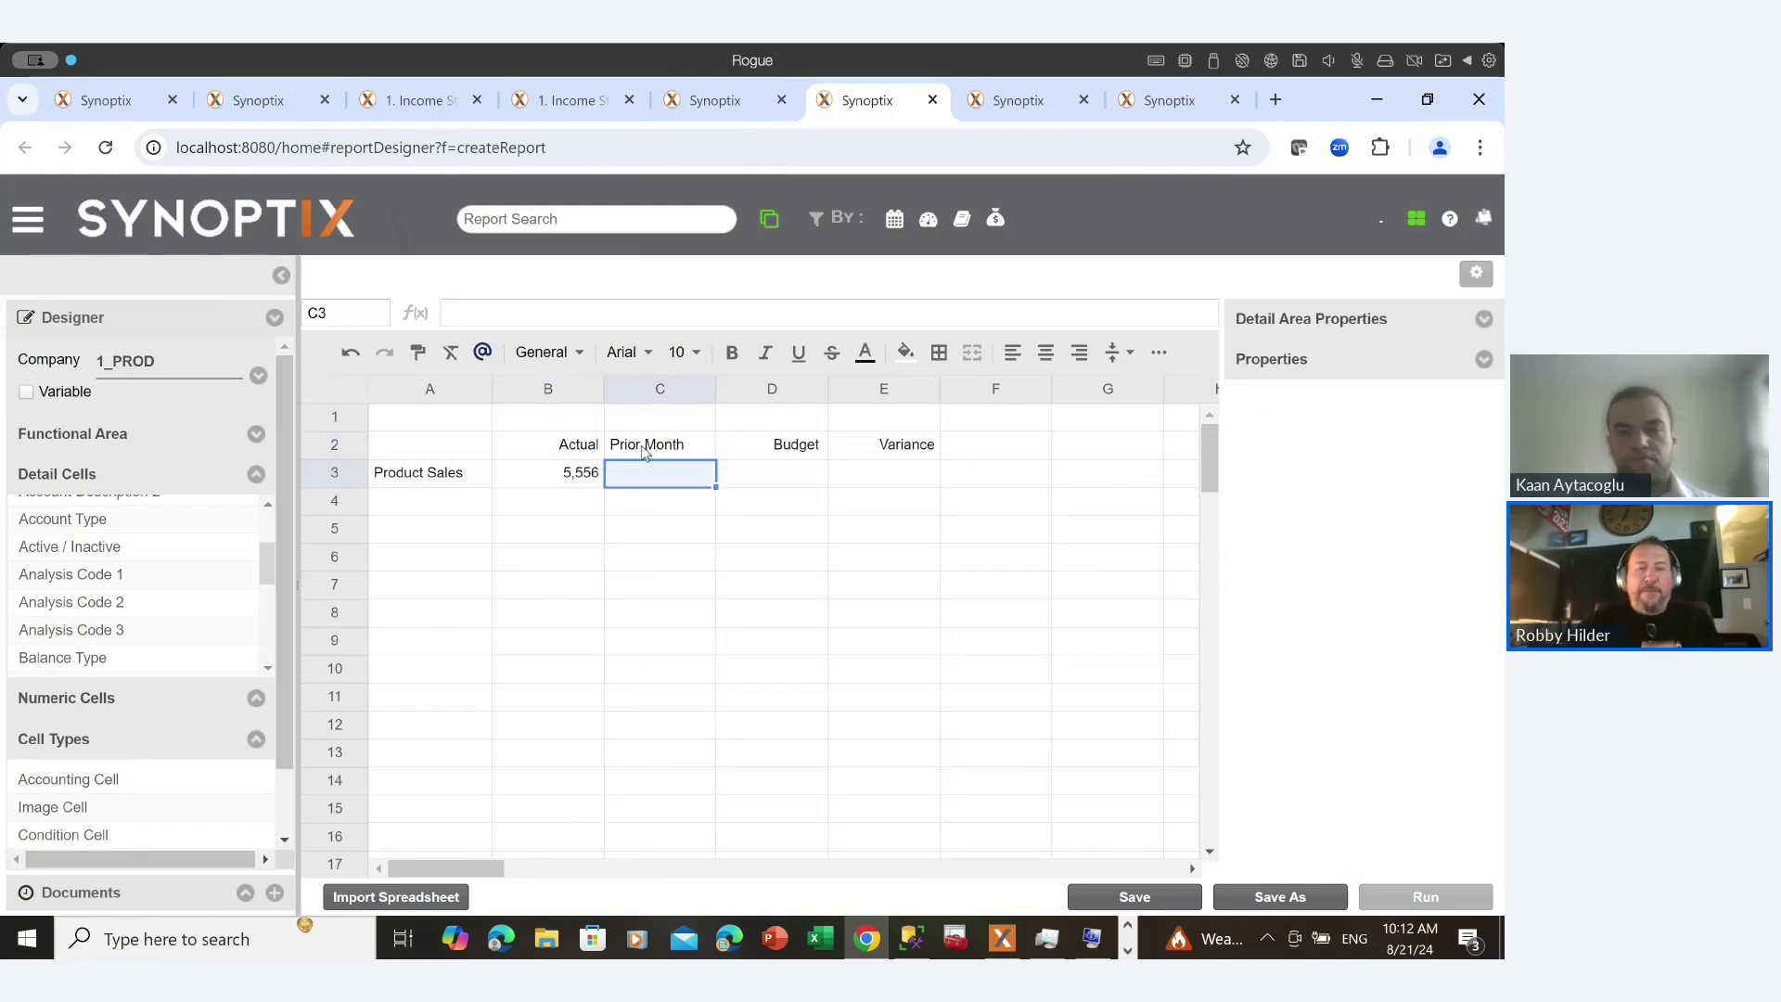
Fill the accounting cell from B3 across to C3 and set the Ending Adjustment of C3 to 0.
double_click(592, 474)
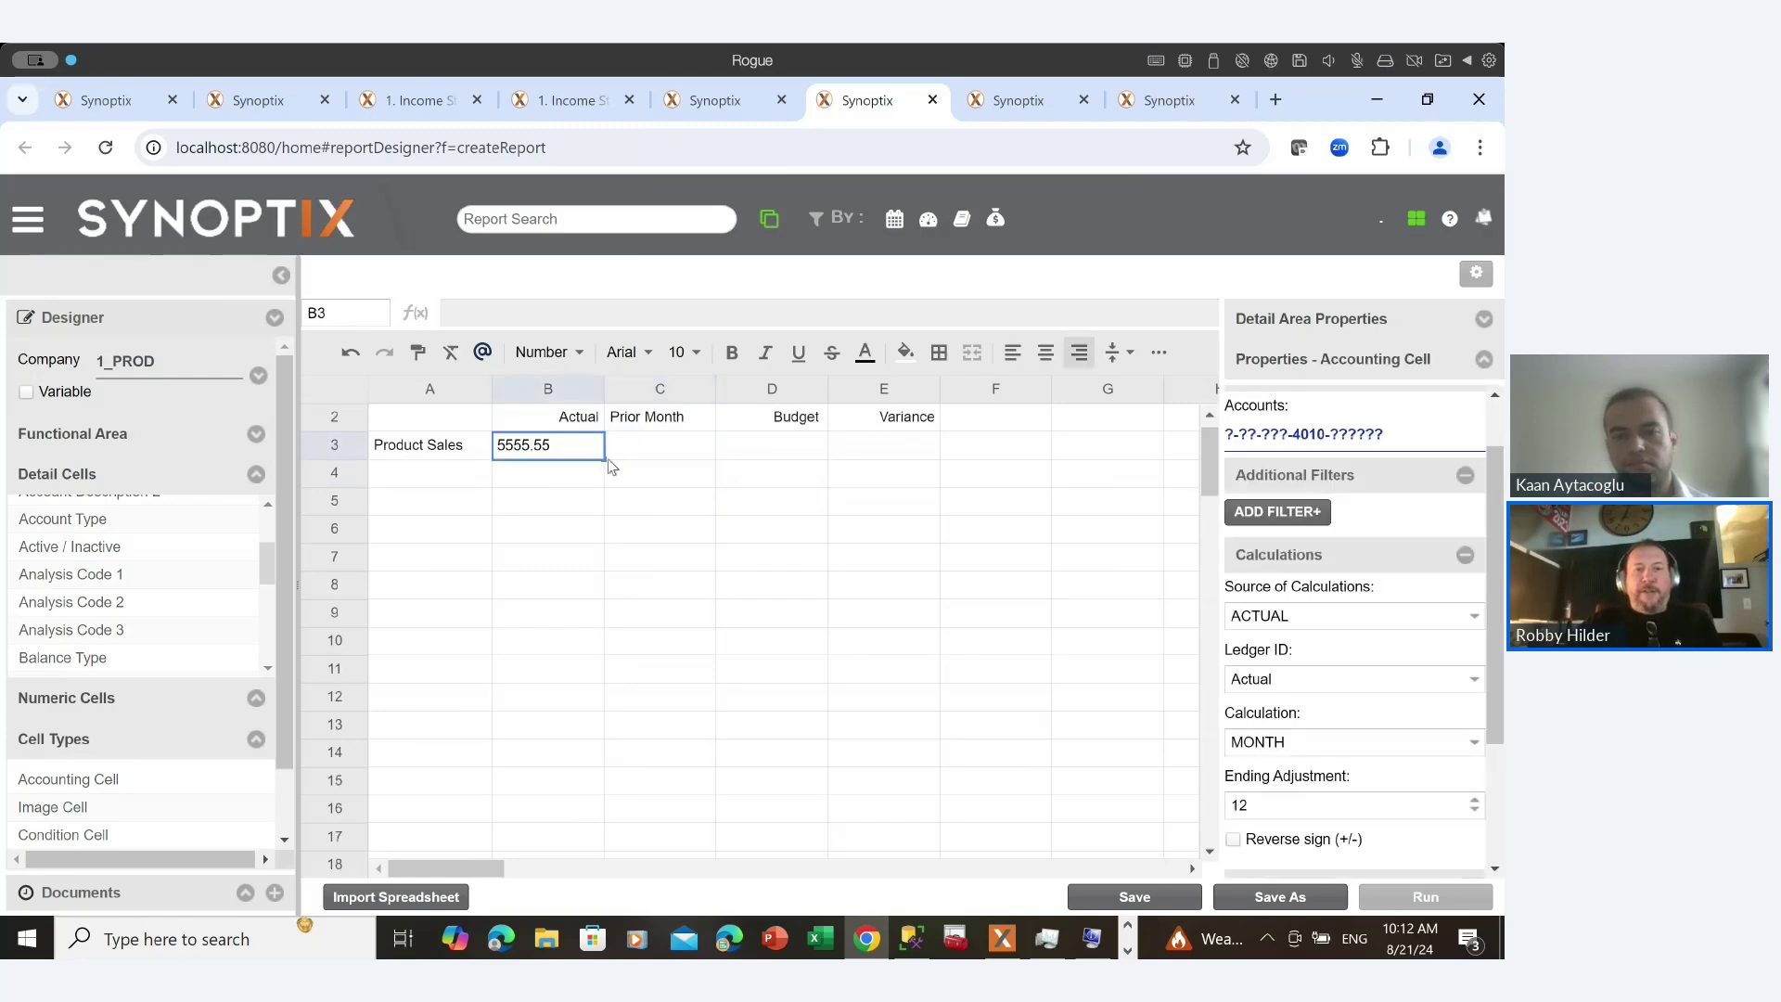
left_click_drag(606, 458, 635, 449)
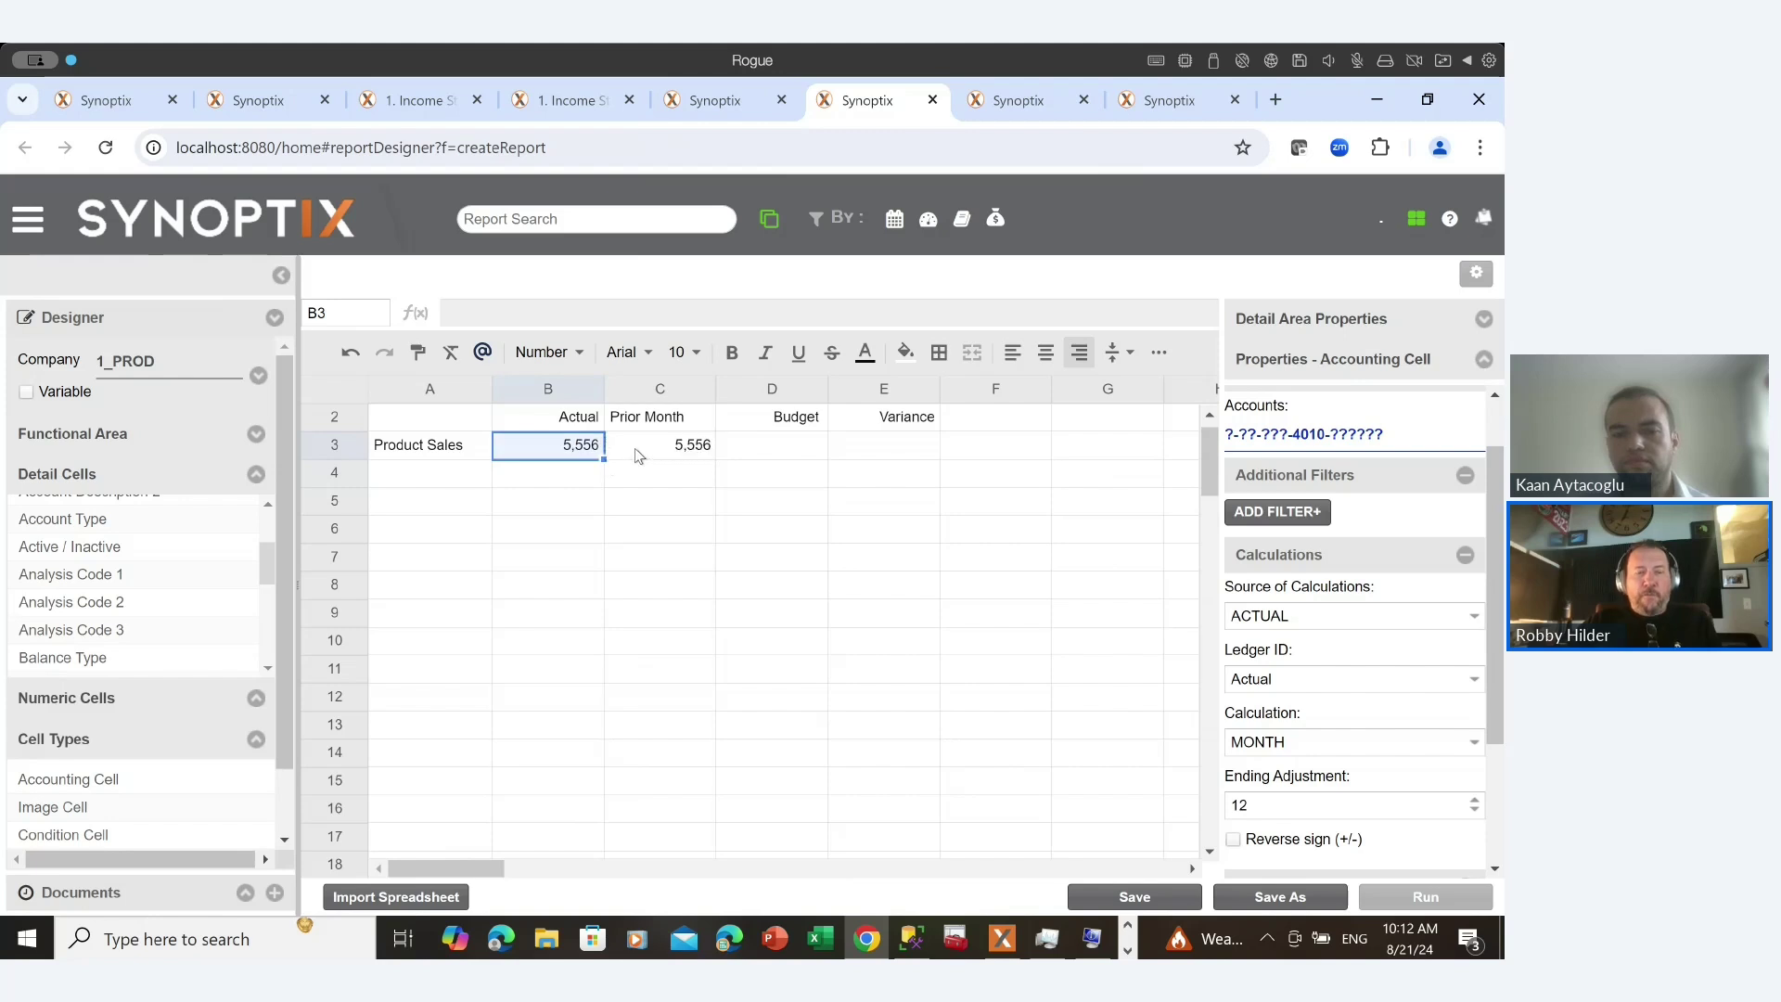
left_click(634, 448)
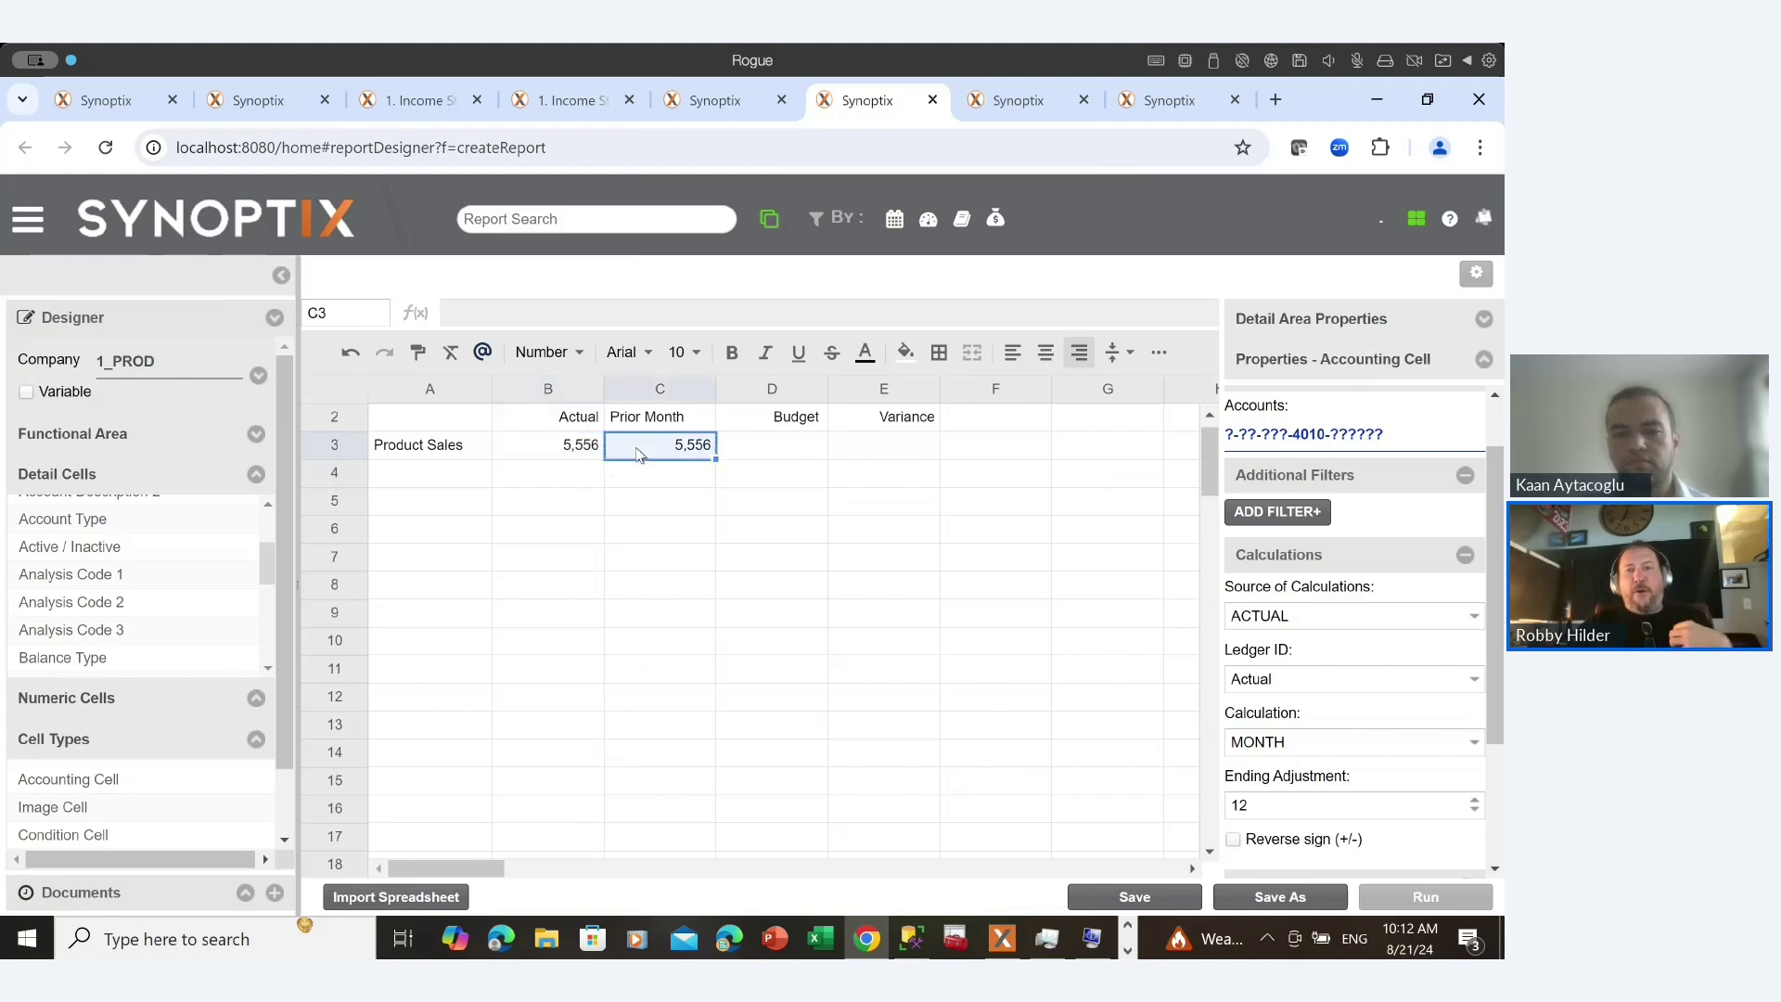
scroll(1317, 770, "down", 1)
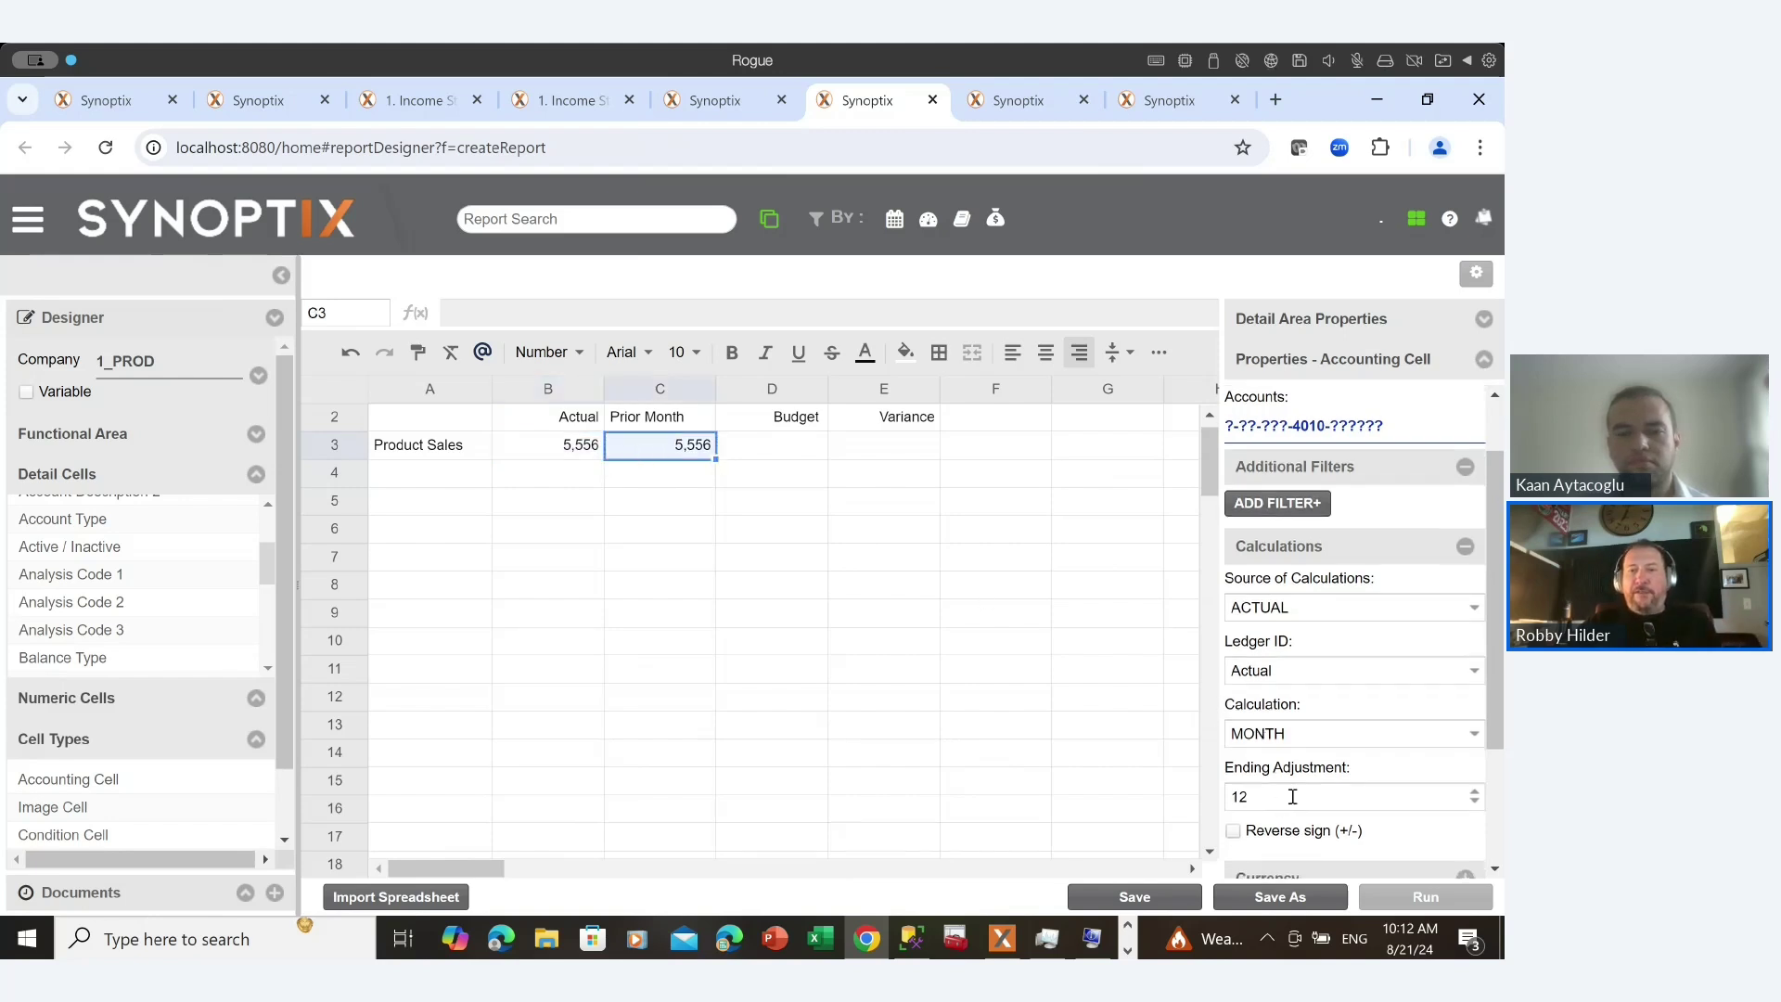
double_click(1355, 795)
type("0")
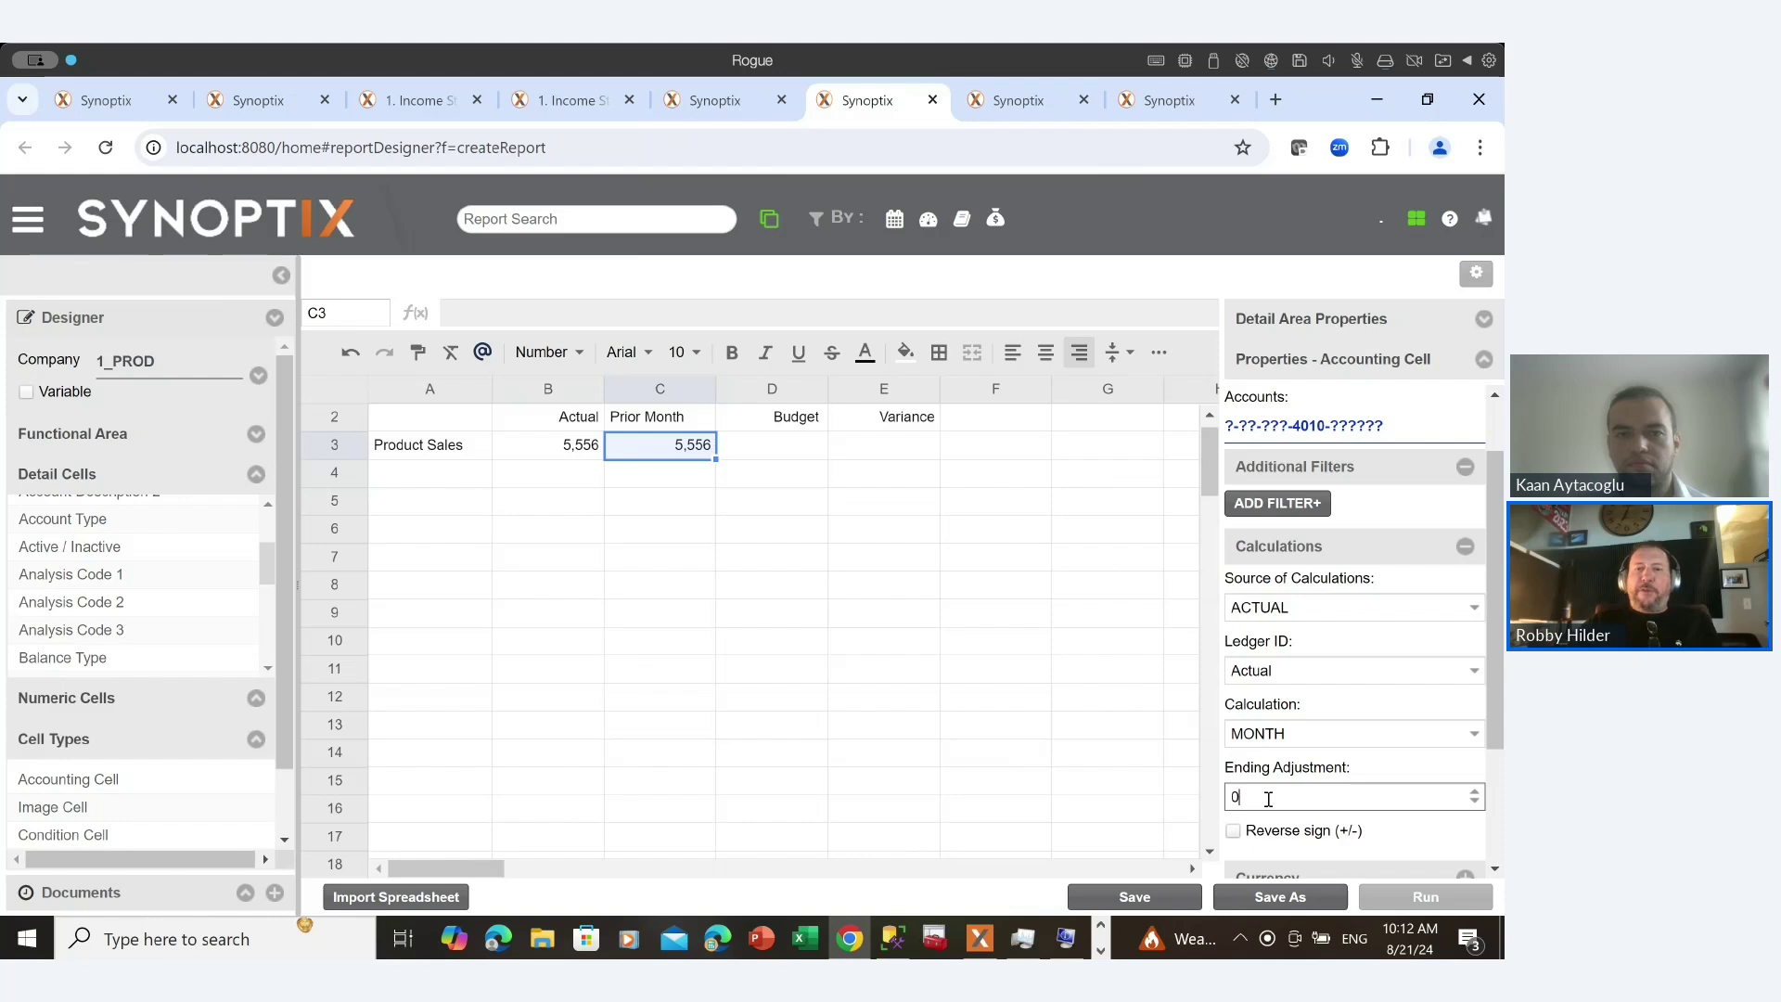
Set the Ending Adjustment of the Actual accounting cell in B3 to 0.
left_click(585, 450)
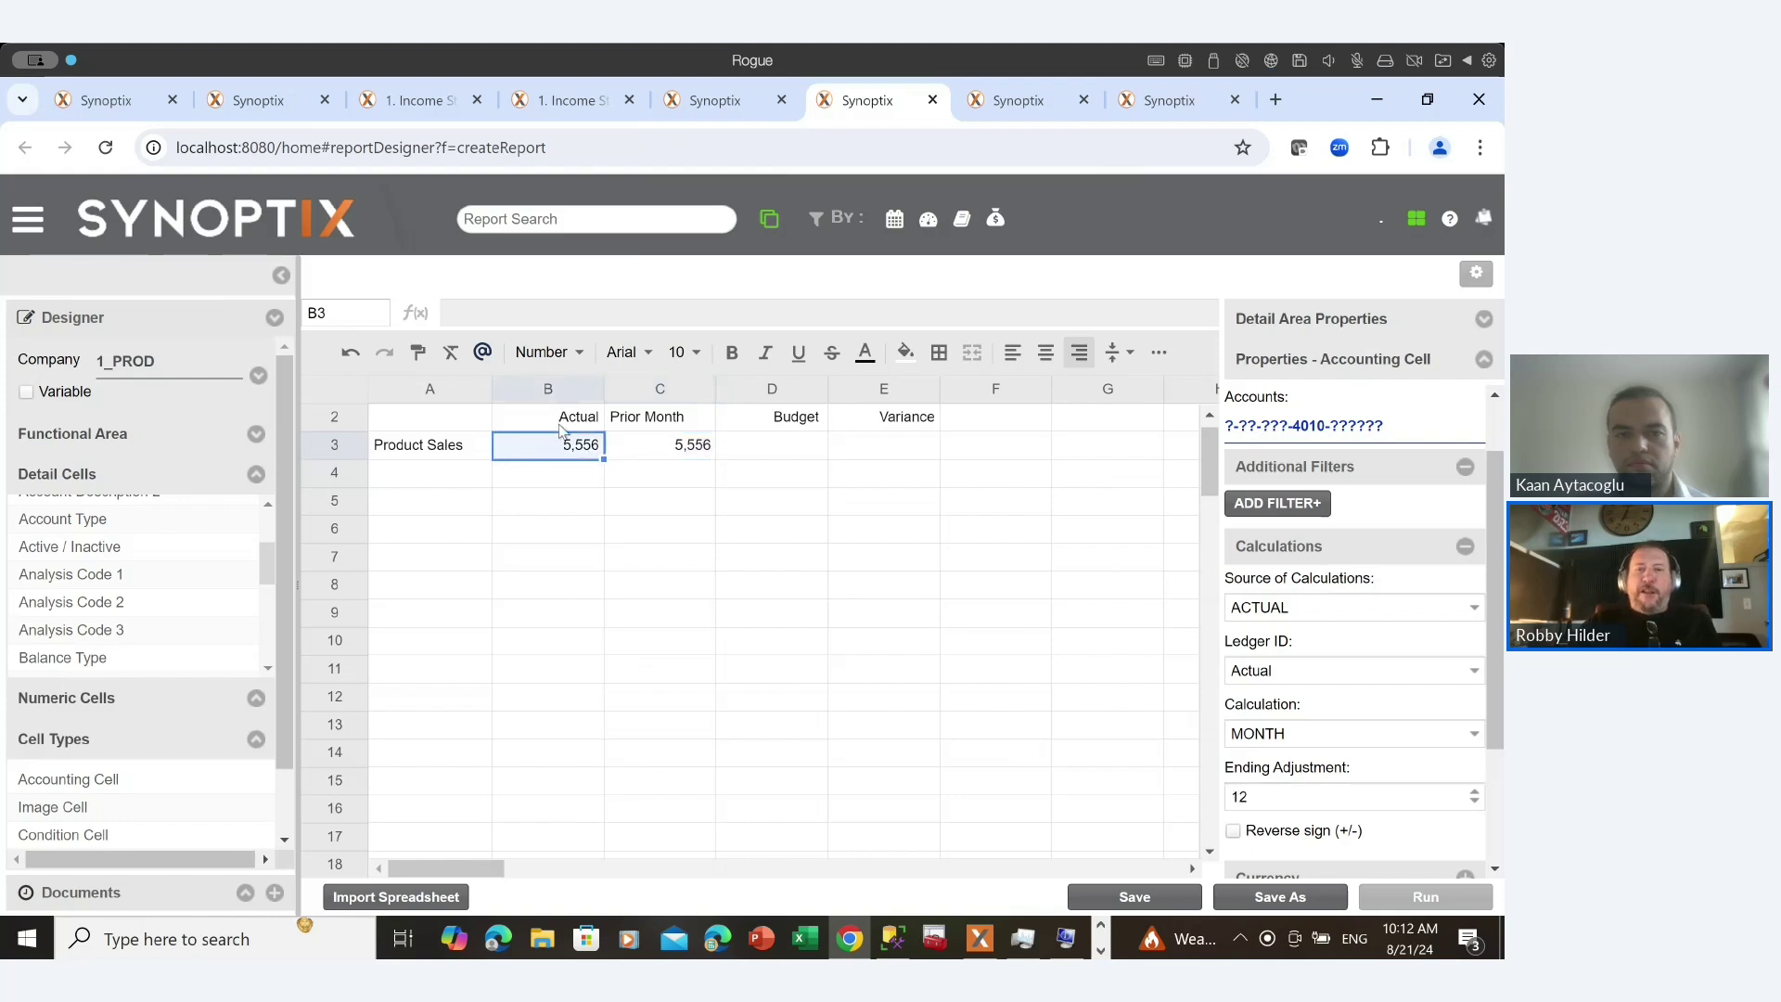
double_click(1270, 798)
type("0")
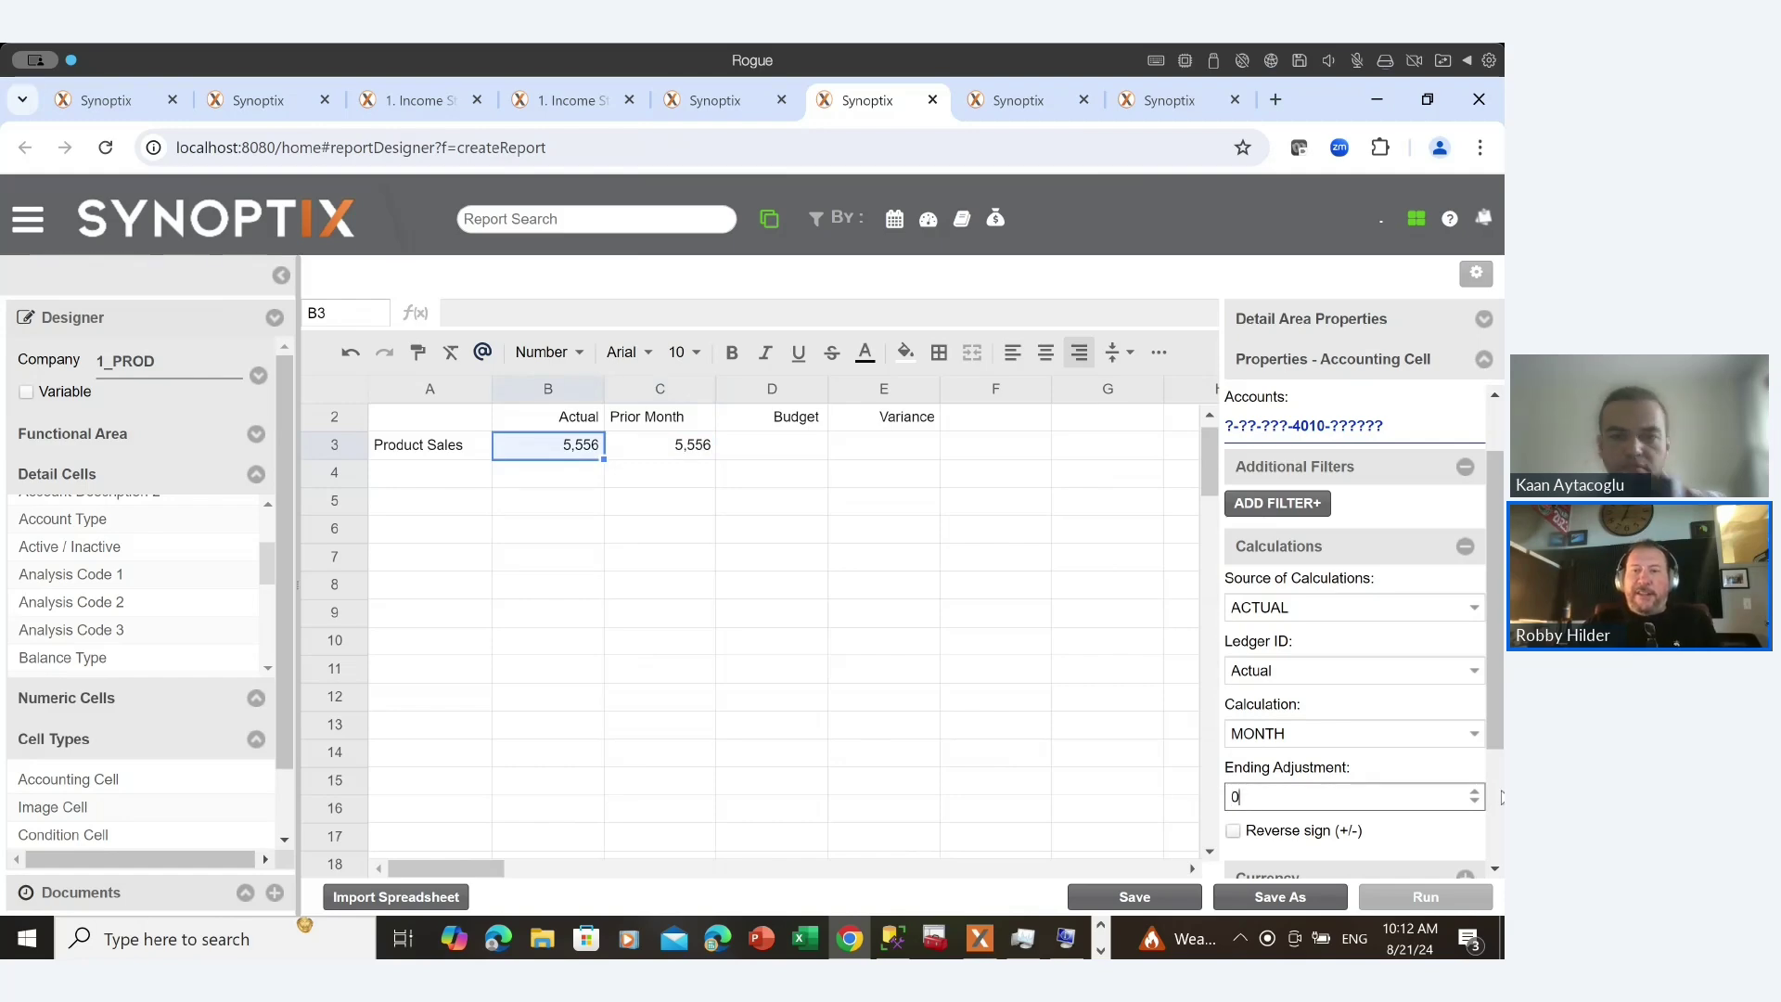
scroll(1455, 686, "down", 1)
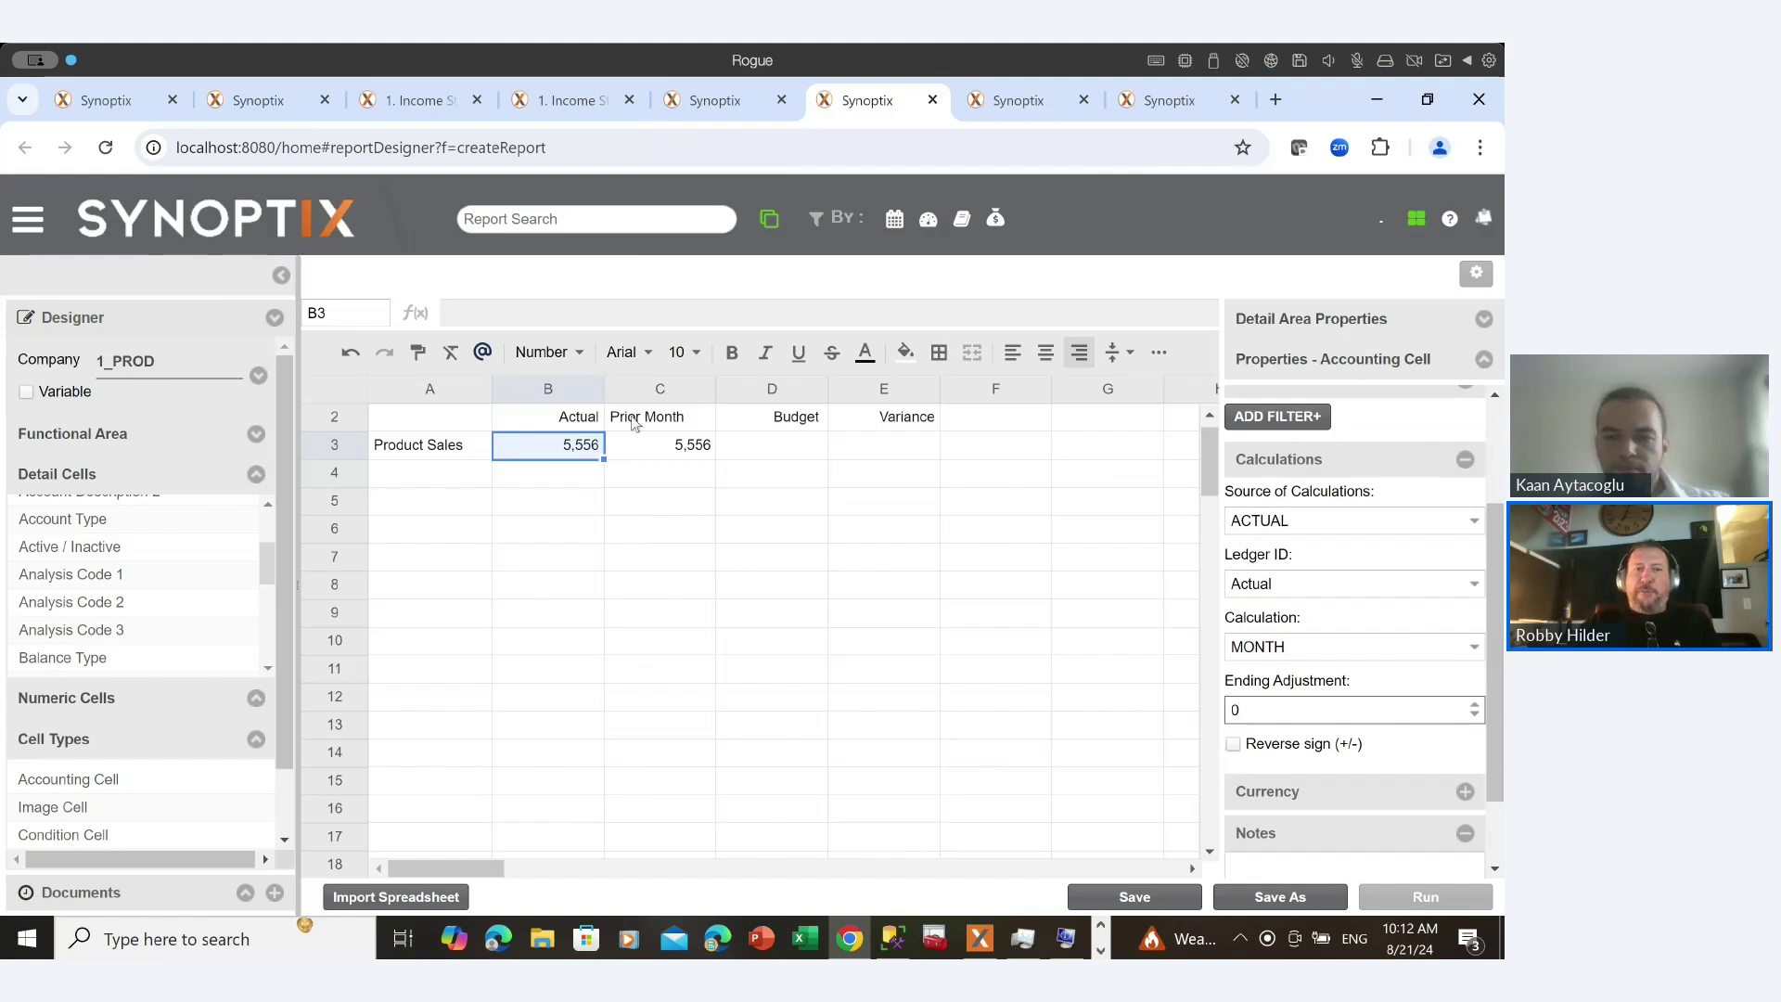
Set the Ending Adjustment of the Prior Month accounting cell in C3 to -1.
left_click(636, 447)
double_click(1238, 711)
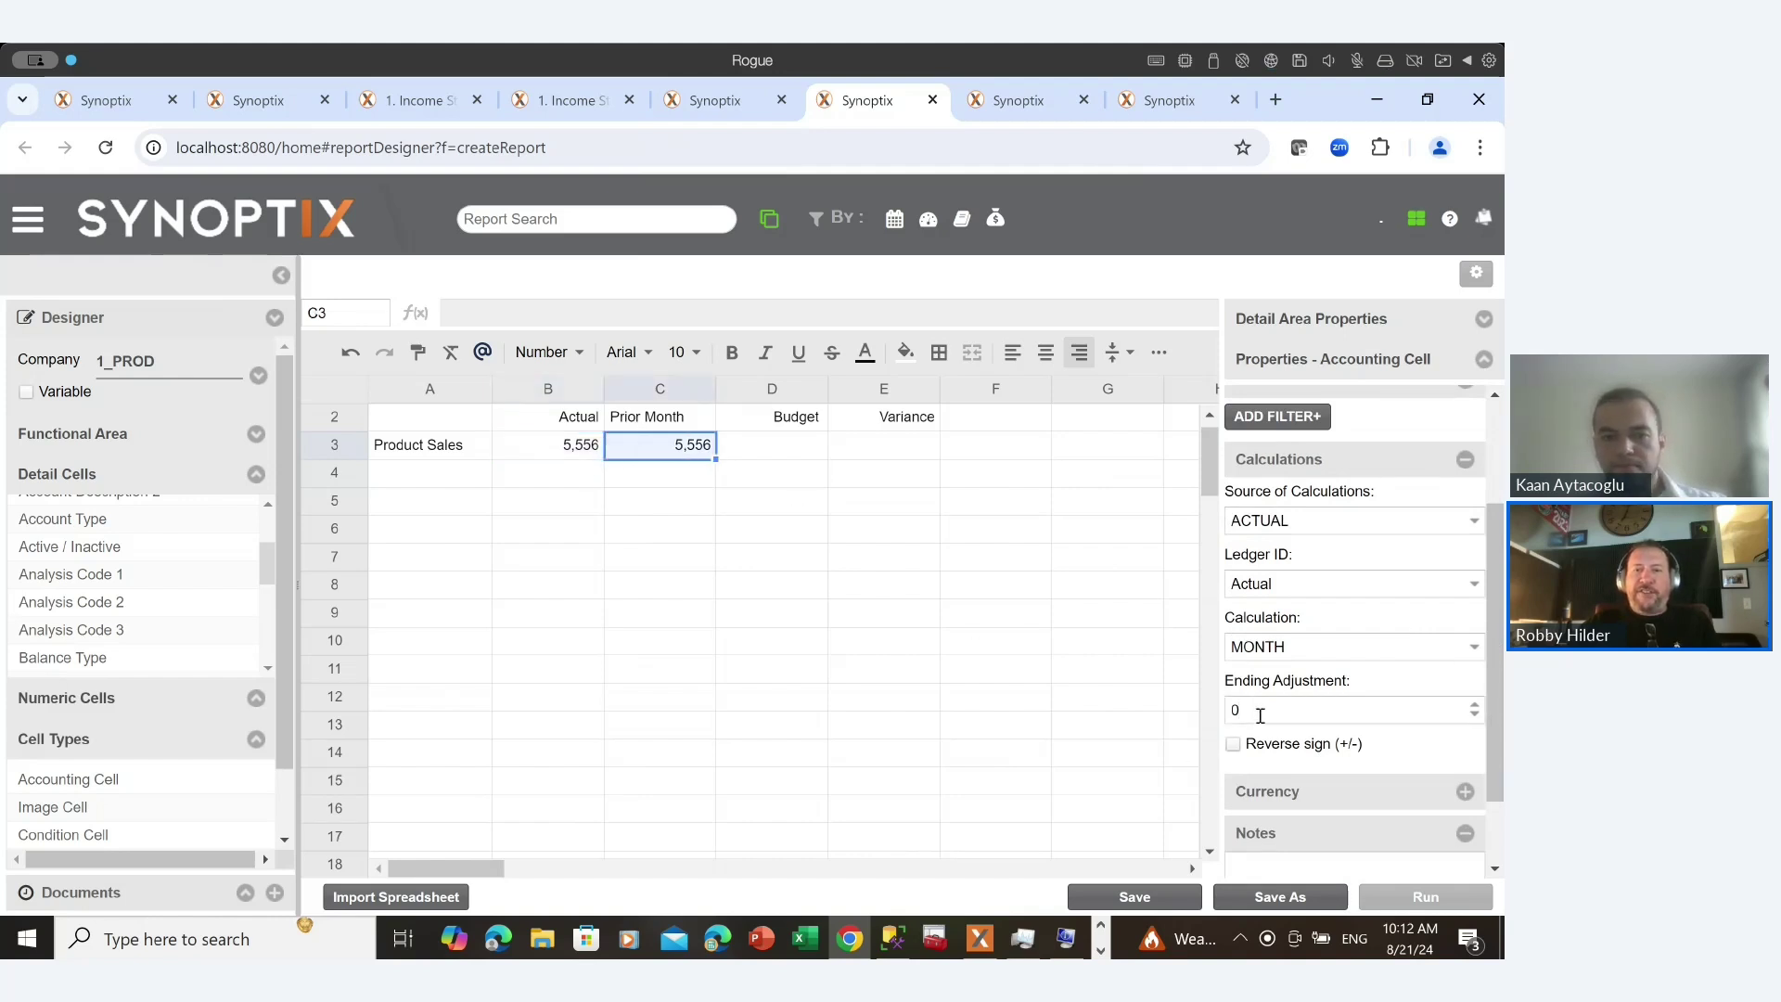
type("-1")
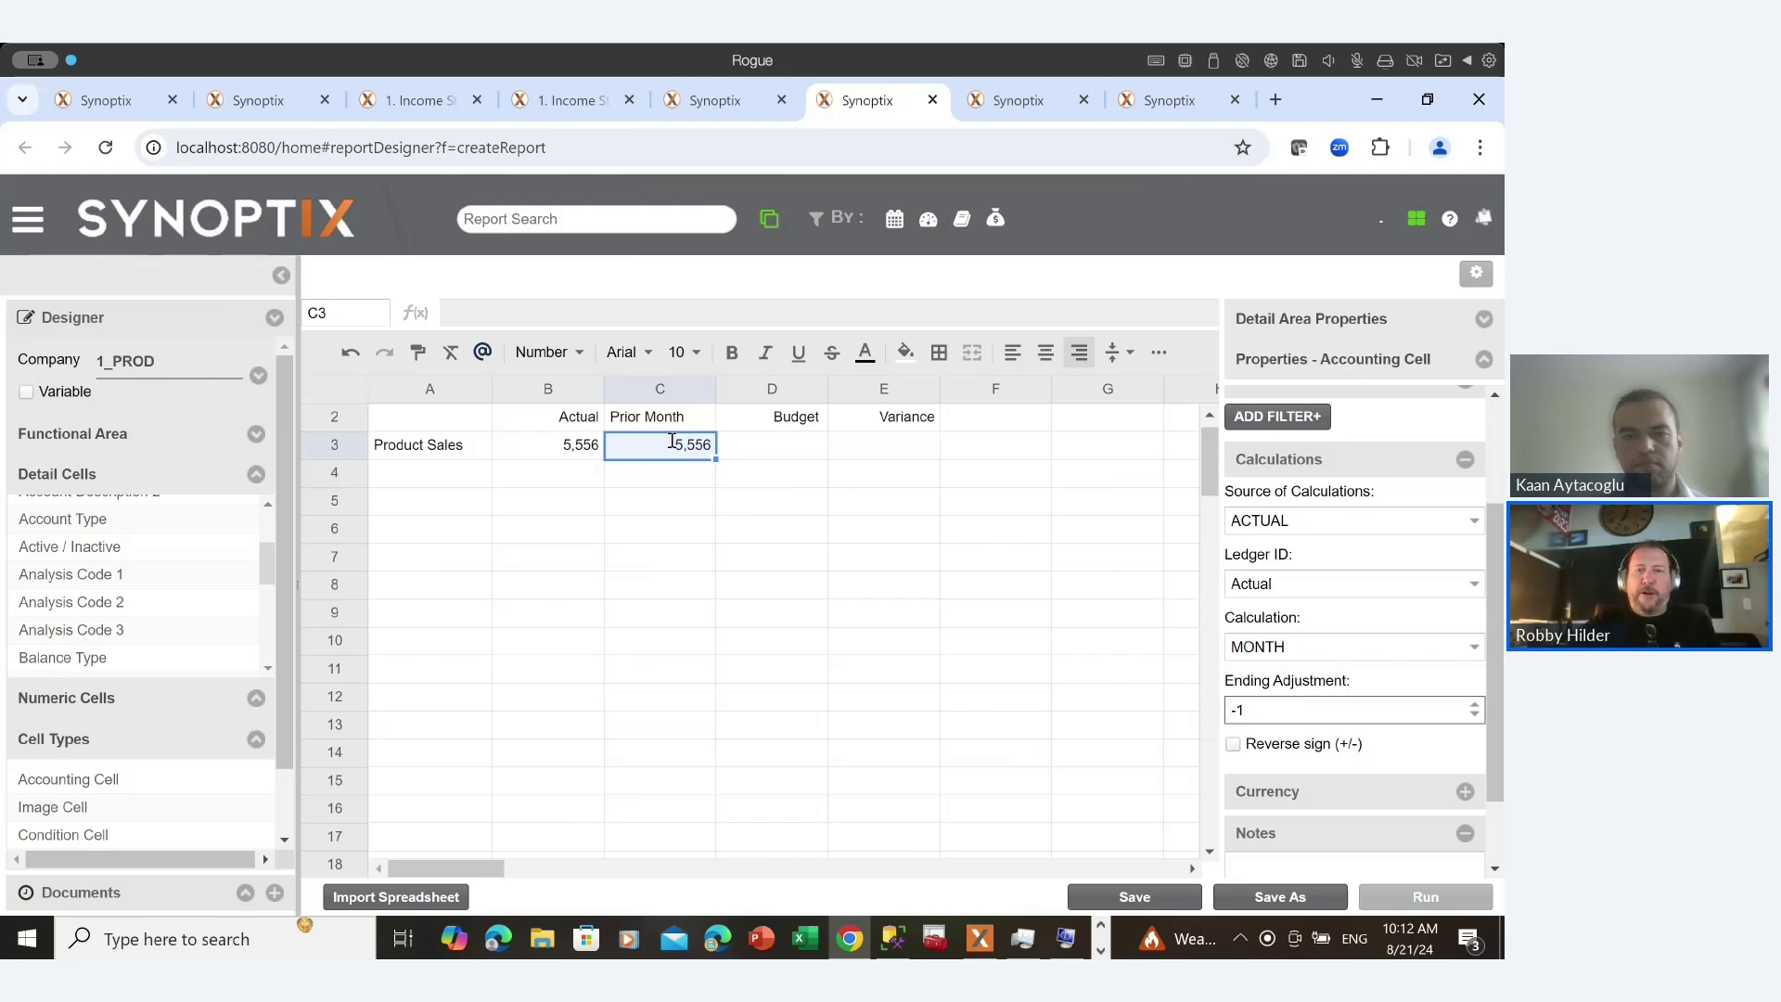
left_click(750, 493)
Copy the Prior Month accounting cell from C3 and paste it under Budget in D3.
left_click(695, 447)
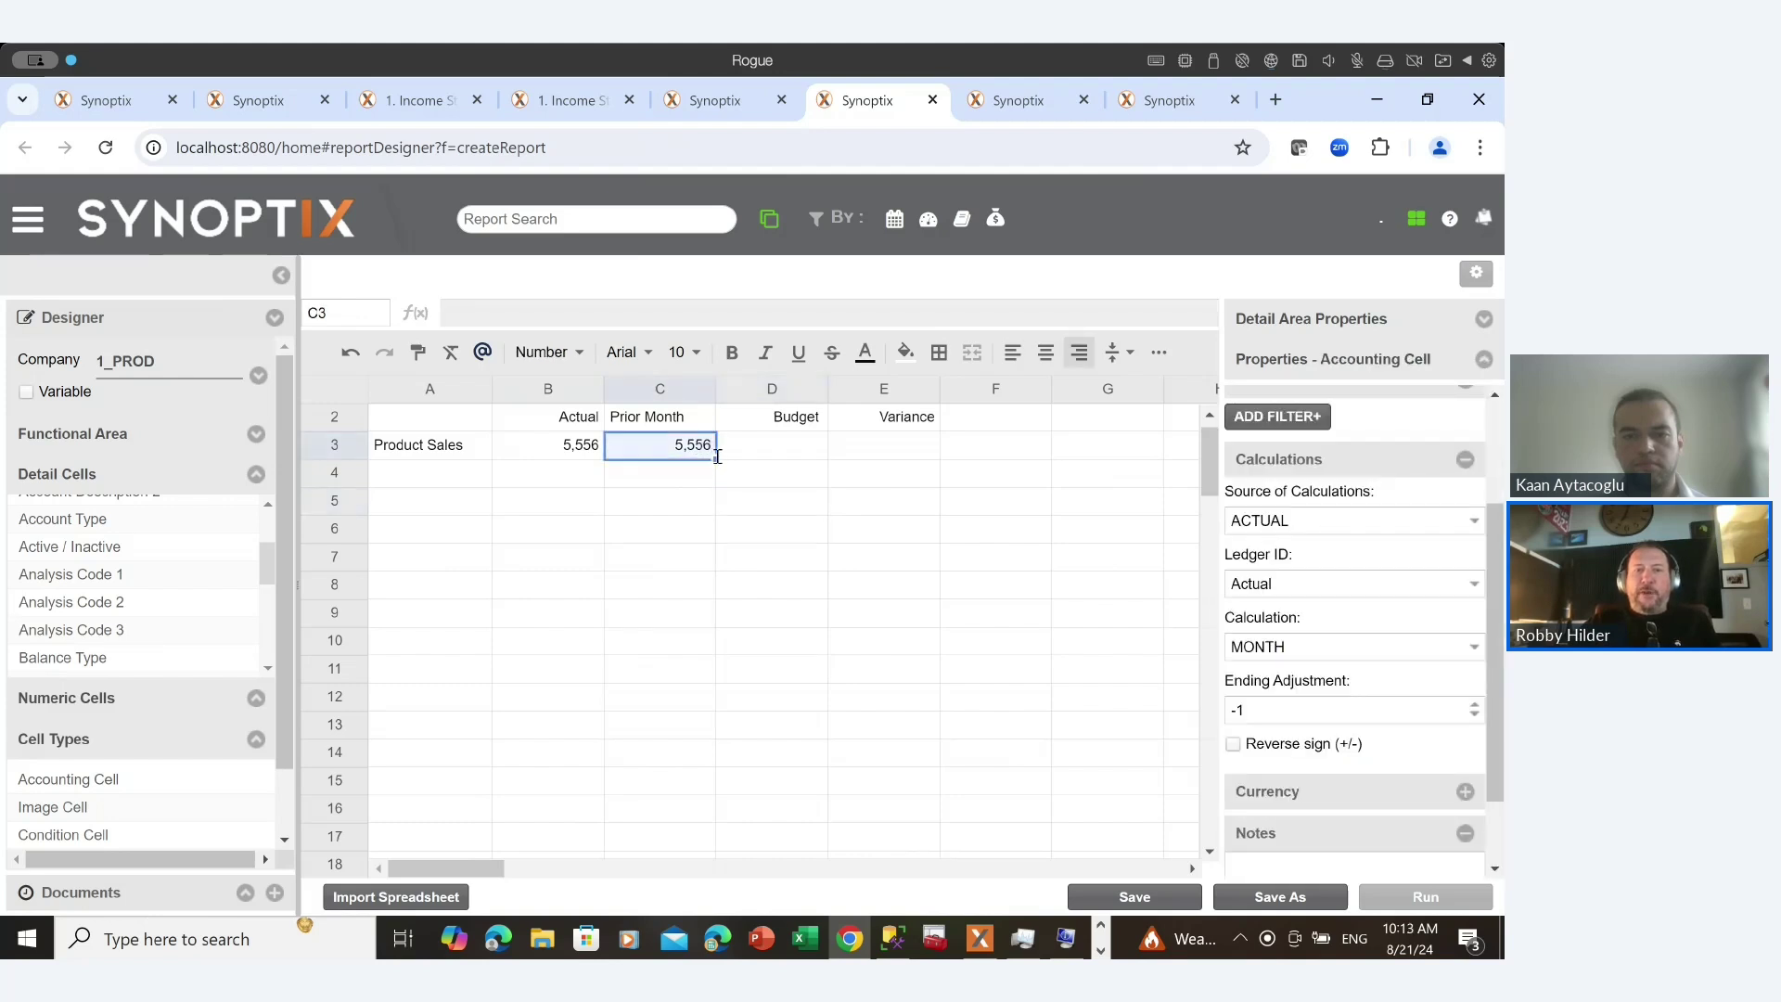
right_click(681, 446)
left_click(722, 466)
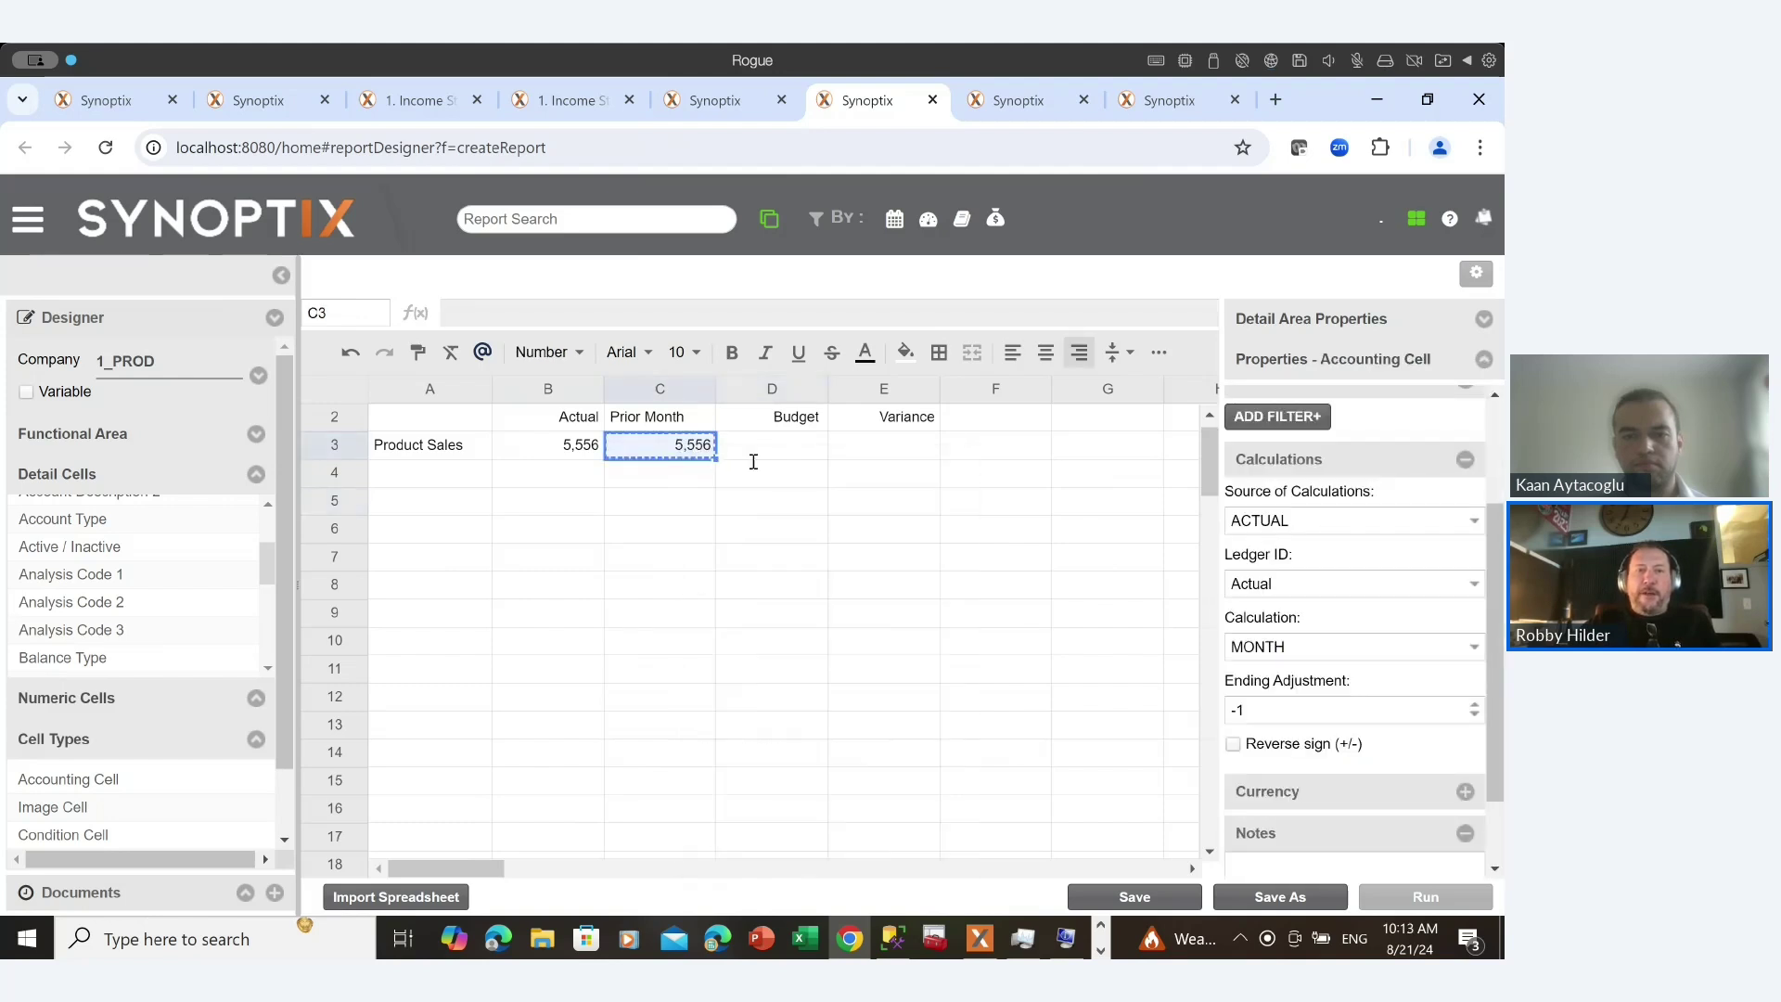
left_click(755, 451)
right_click(755, 451)
left_click(787, 539)
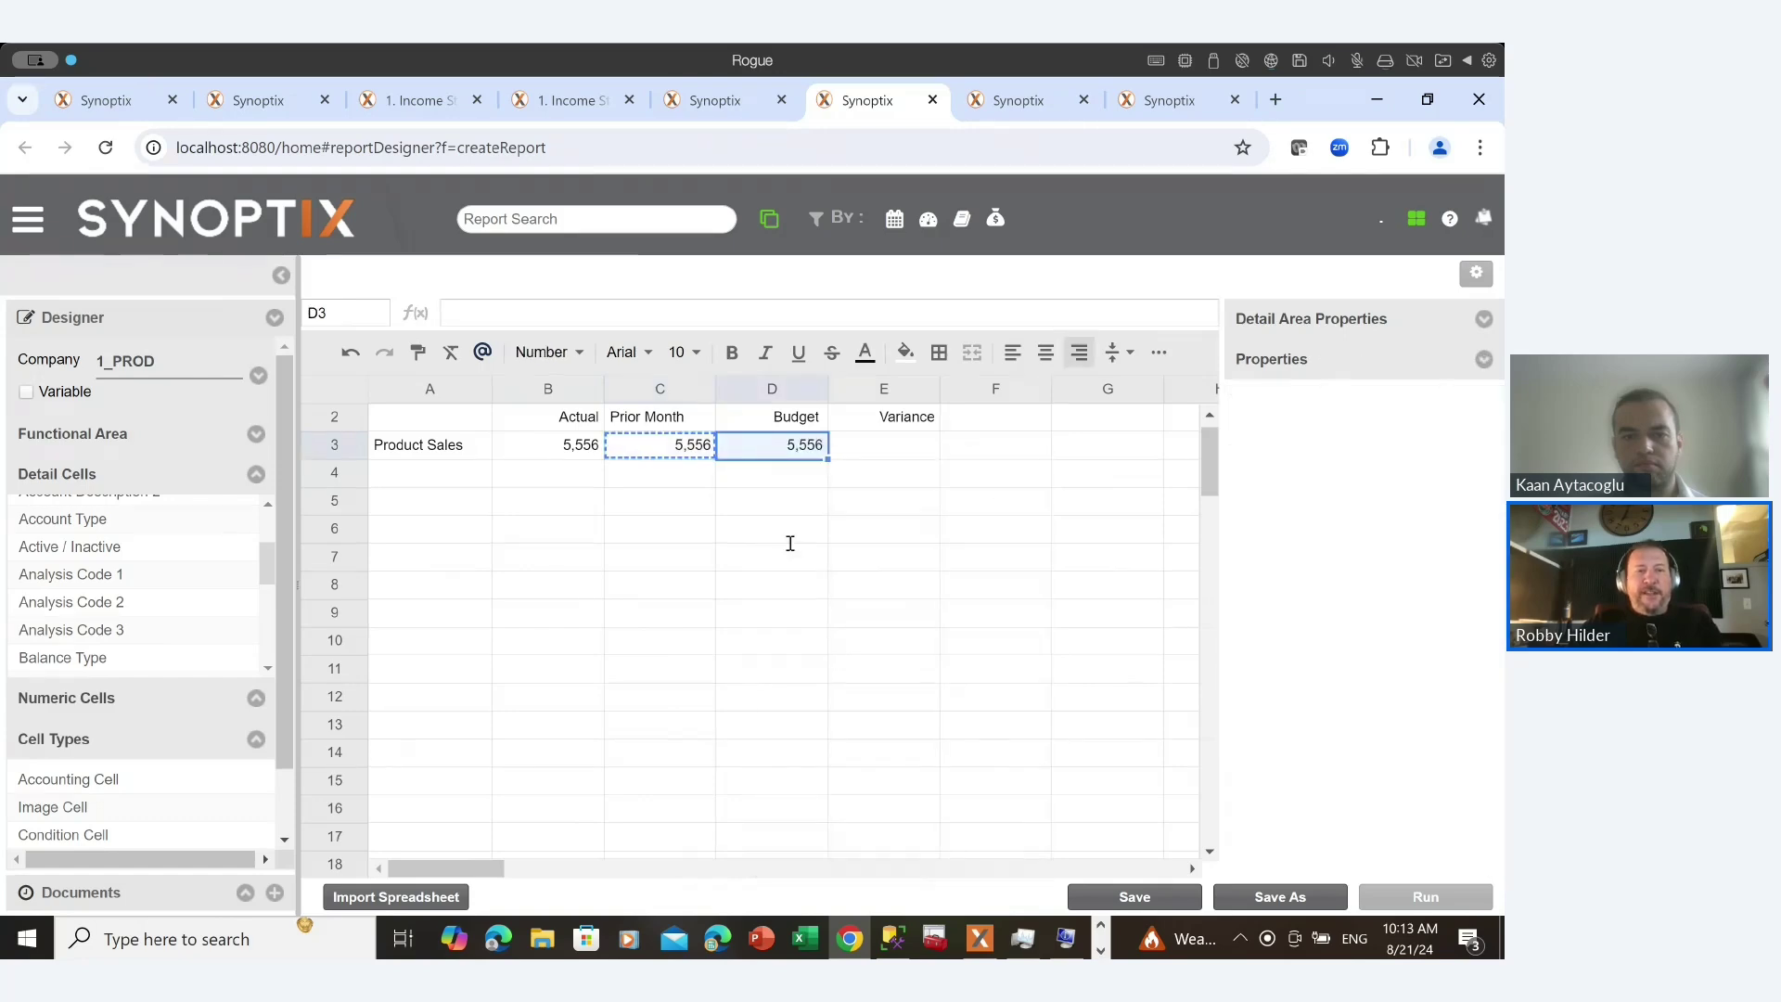
left_click(789, 483)
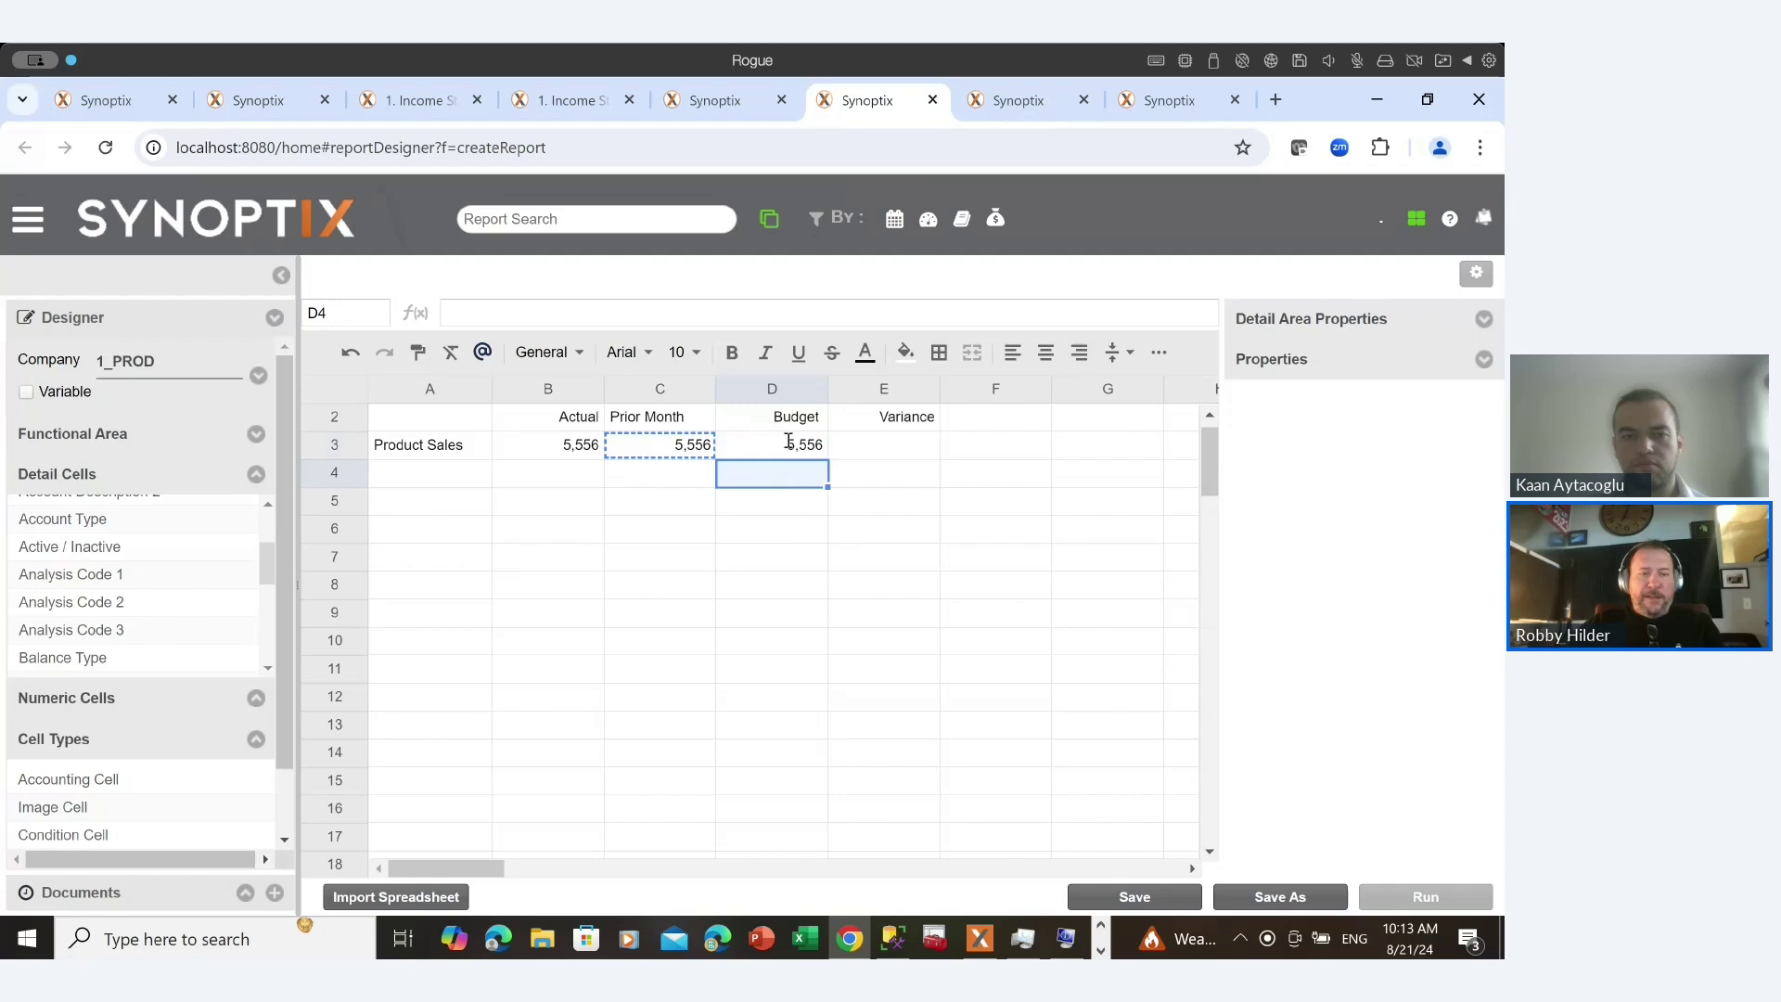
Set the Budget accounting cell in D3 to use BUDGET as its source of calculations with Budget ID Approved.
left_click(790, 444)
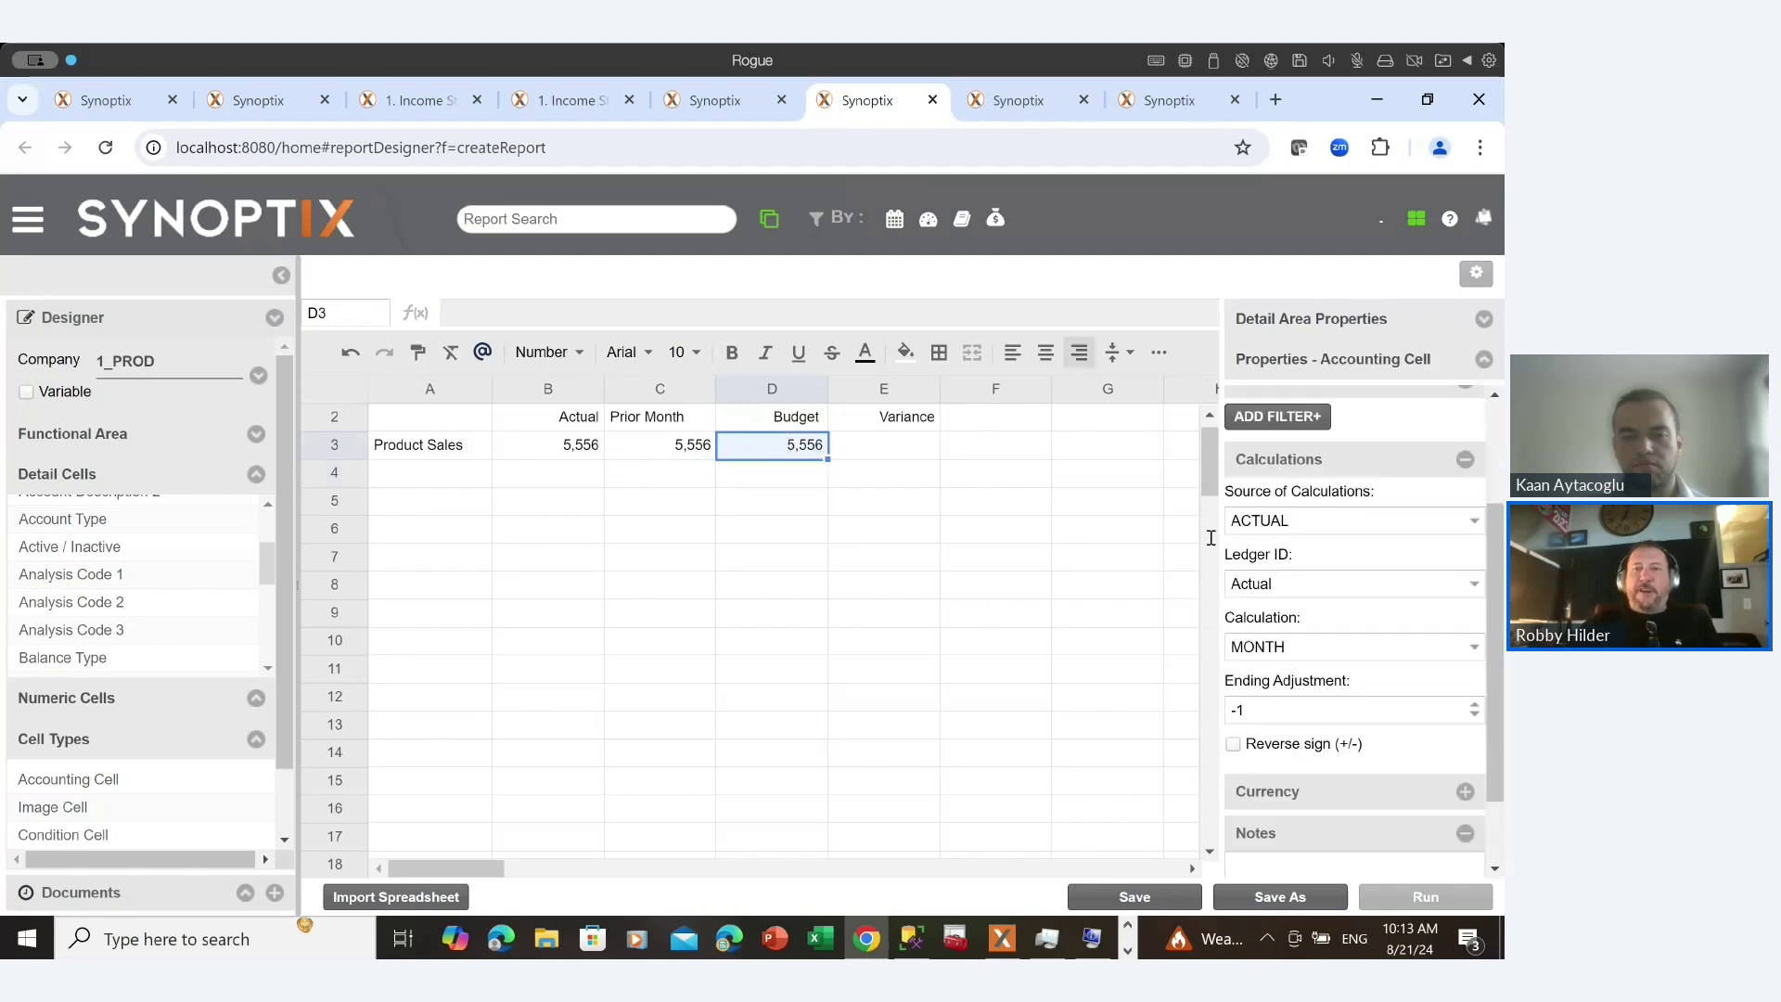
left_click(1325, 521)
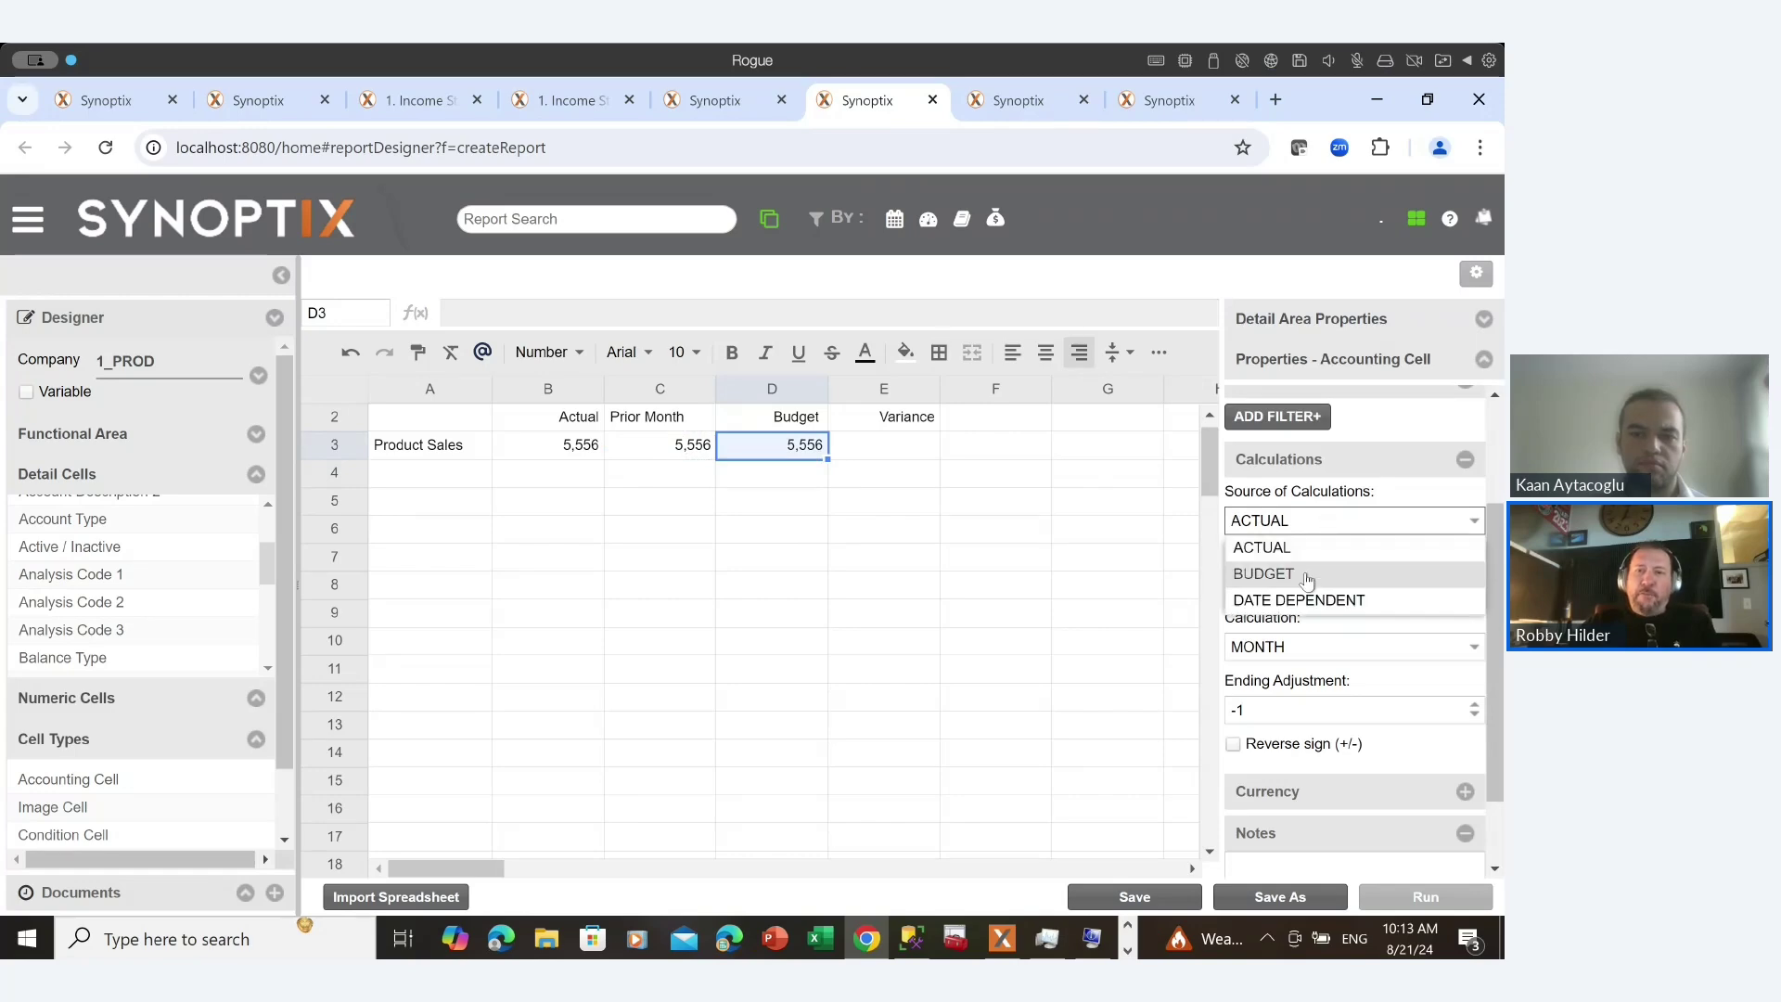
left_click(1307, 575)
scroll(1354, 605, "down", 3)
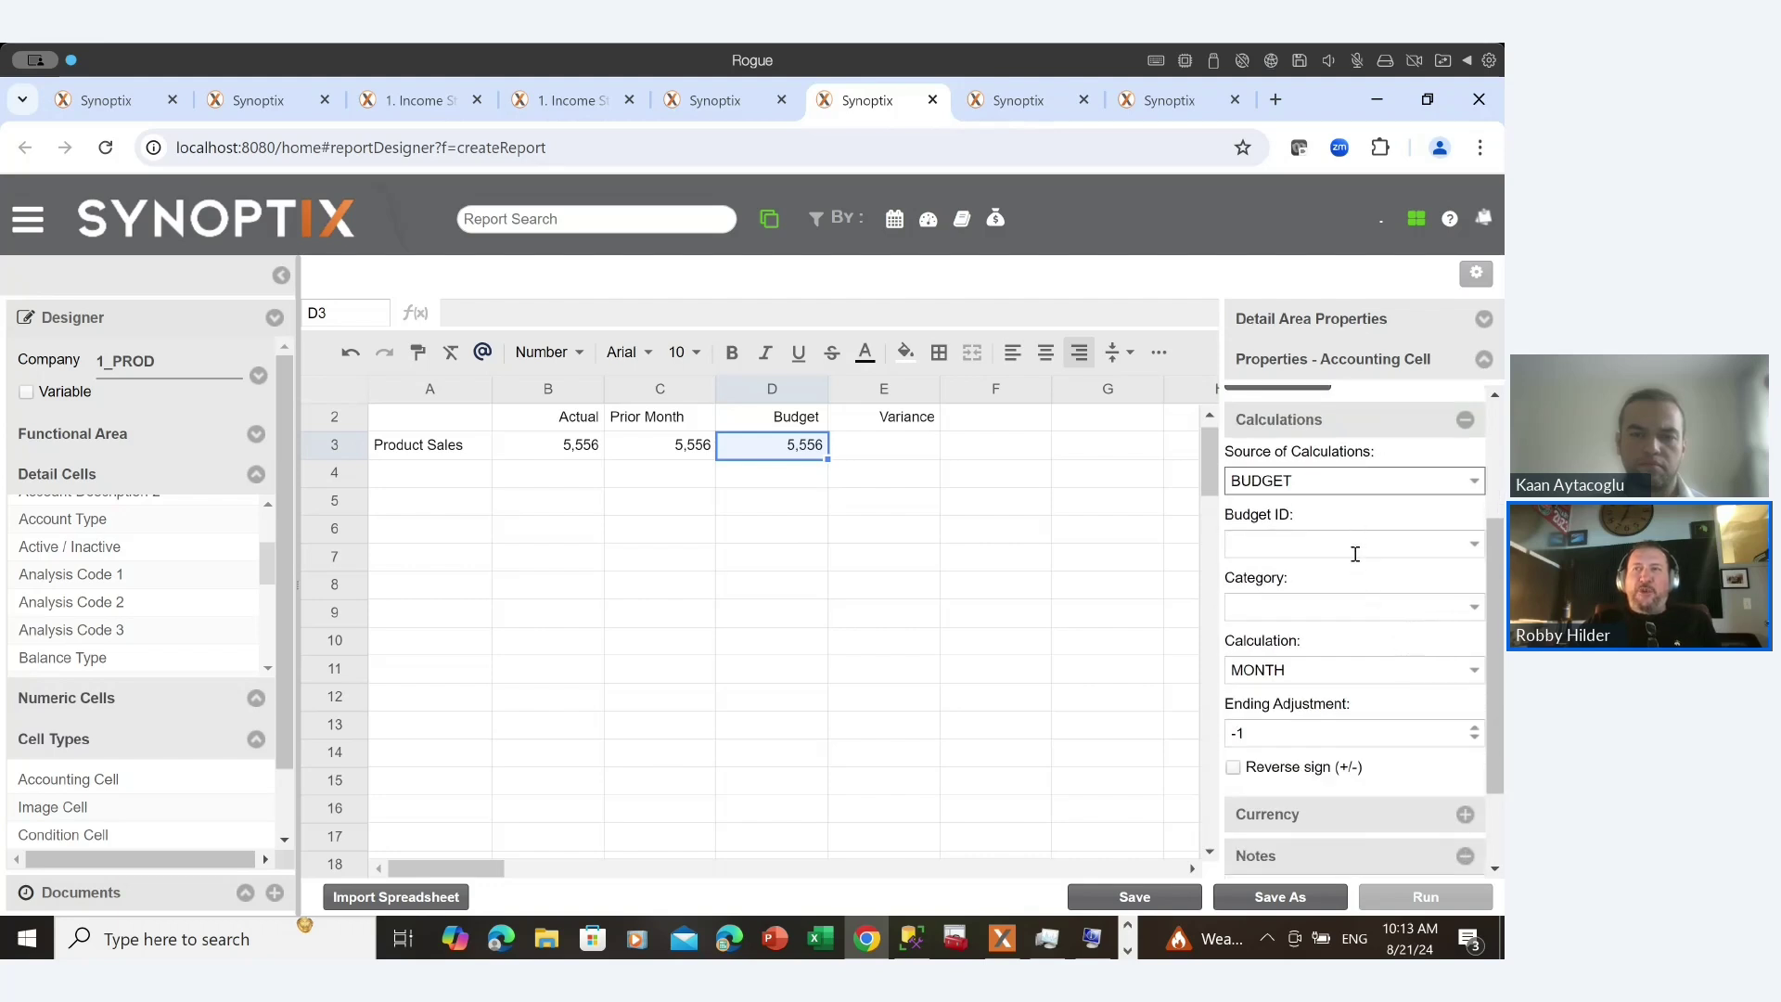
left_click(1355, 546)
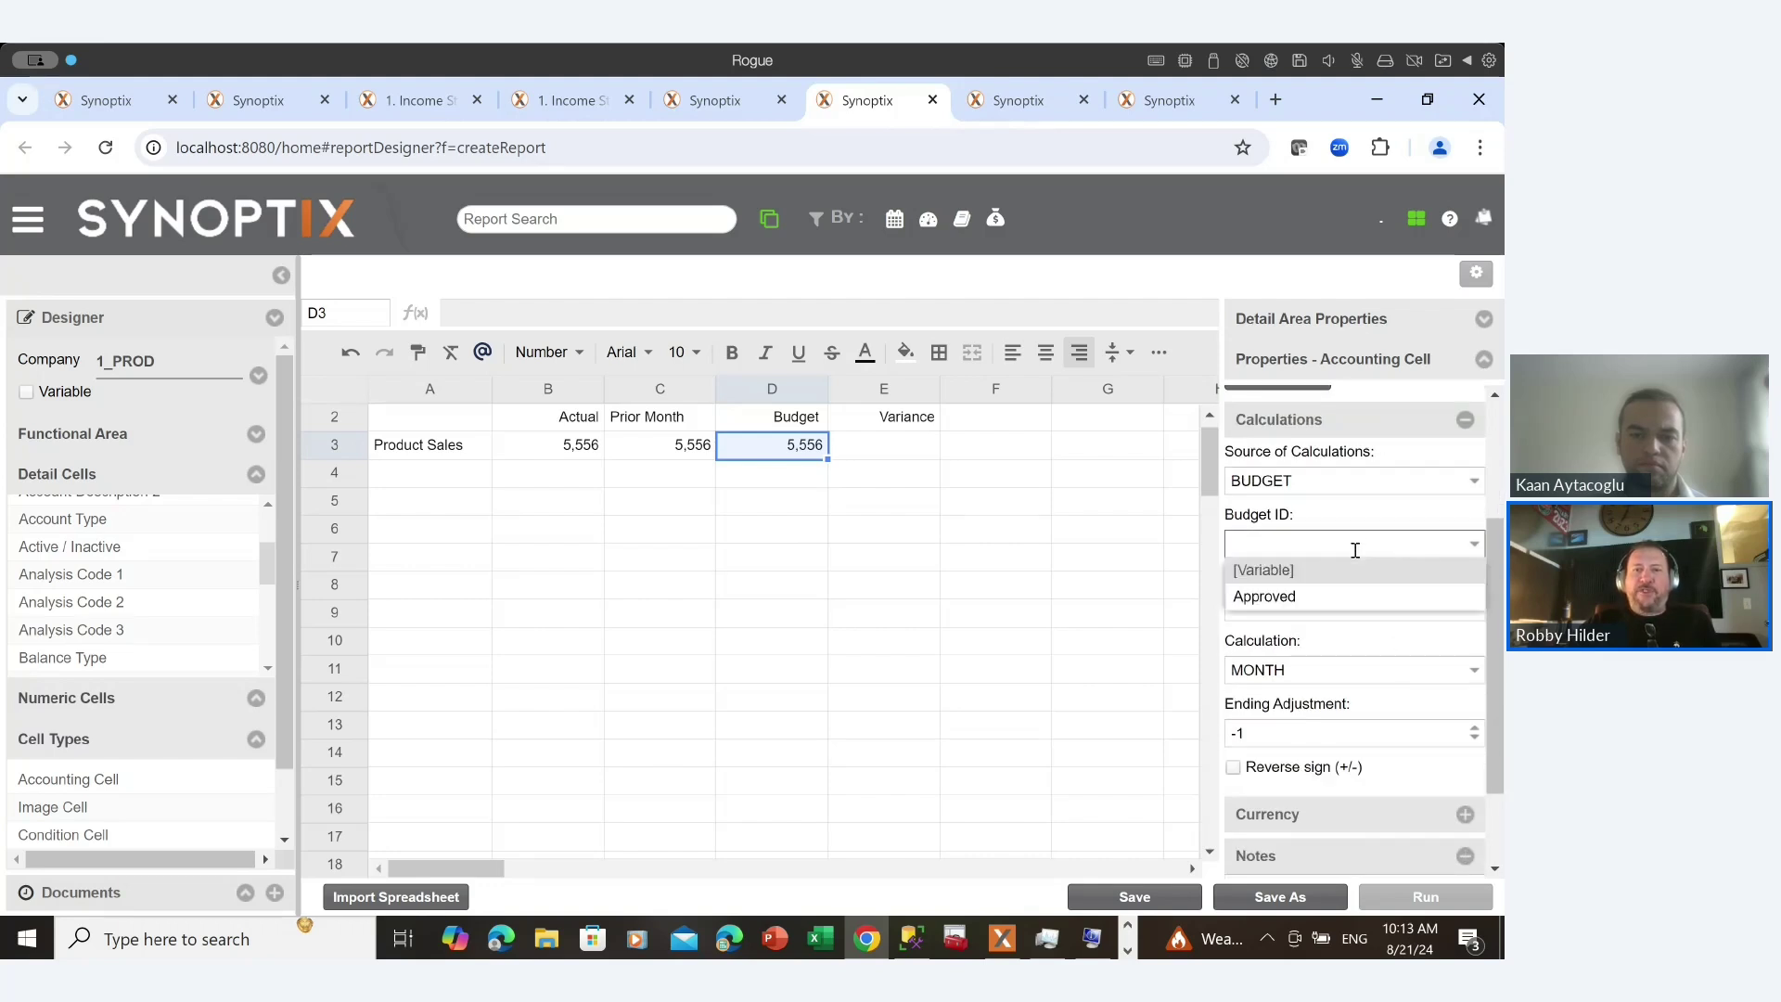
left_click(1300, 595)
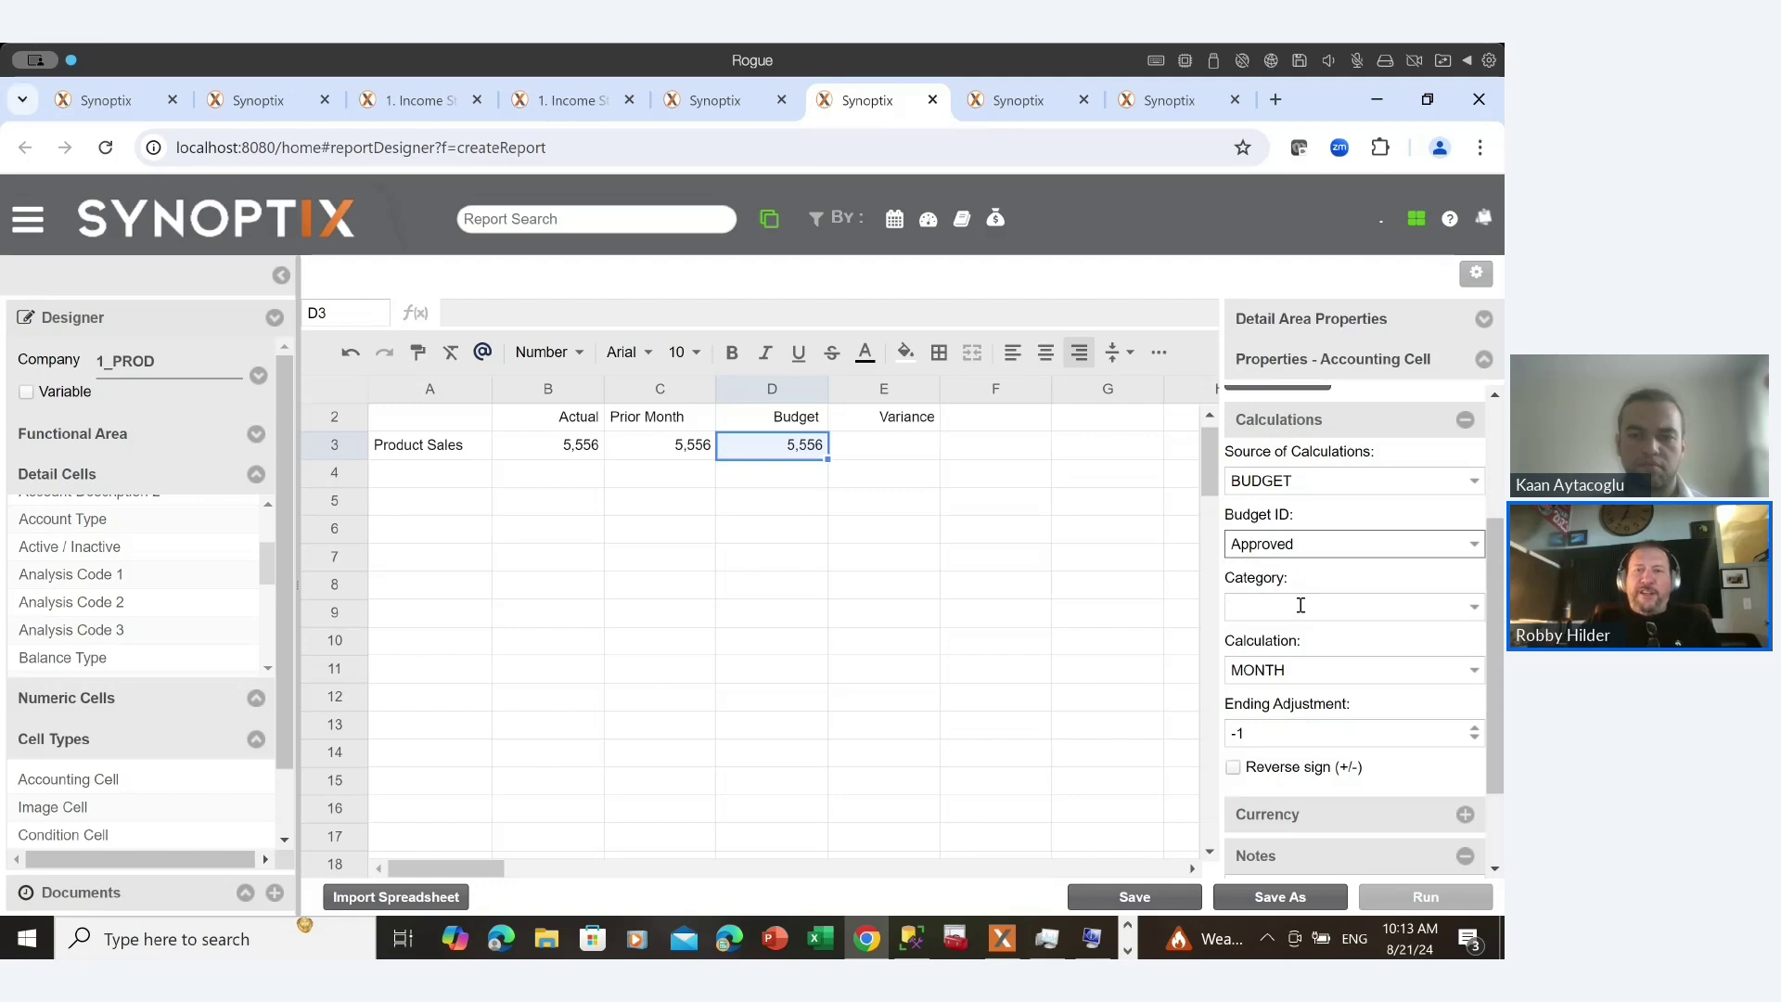
Set the Calculation of the Budget cell in D3 to YEAR and its Ending Adjustment to 0.
left_click(1300, 605)
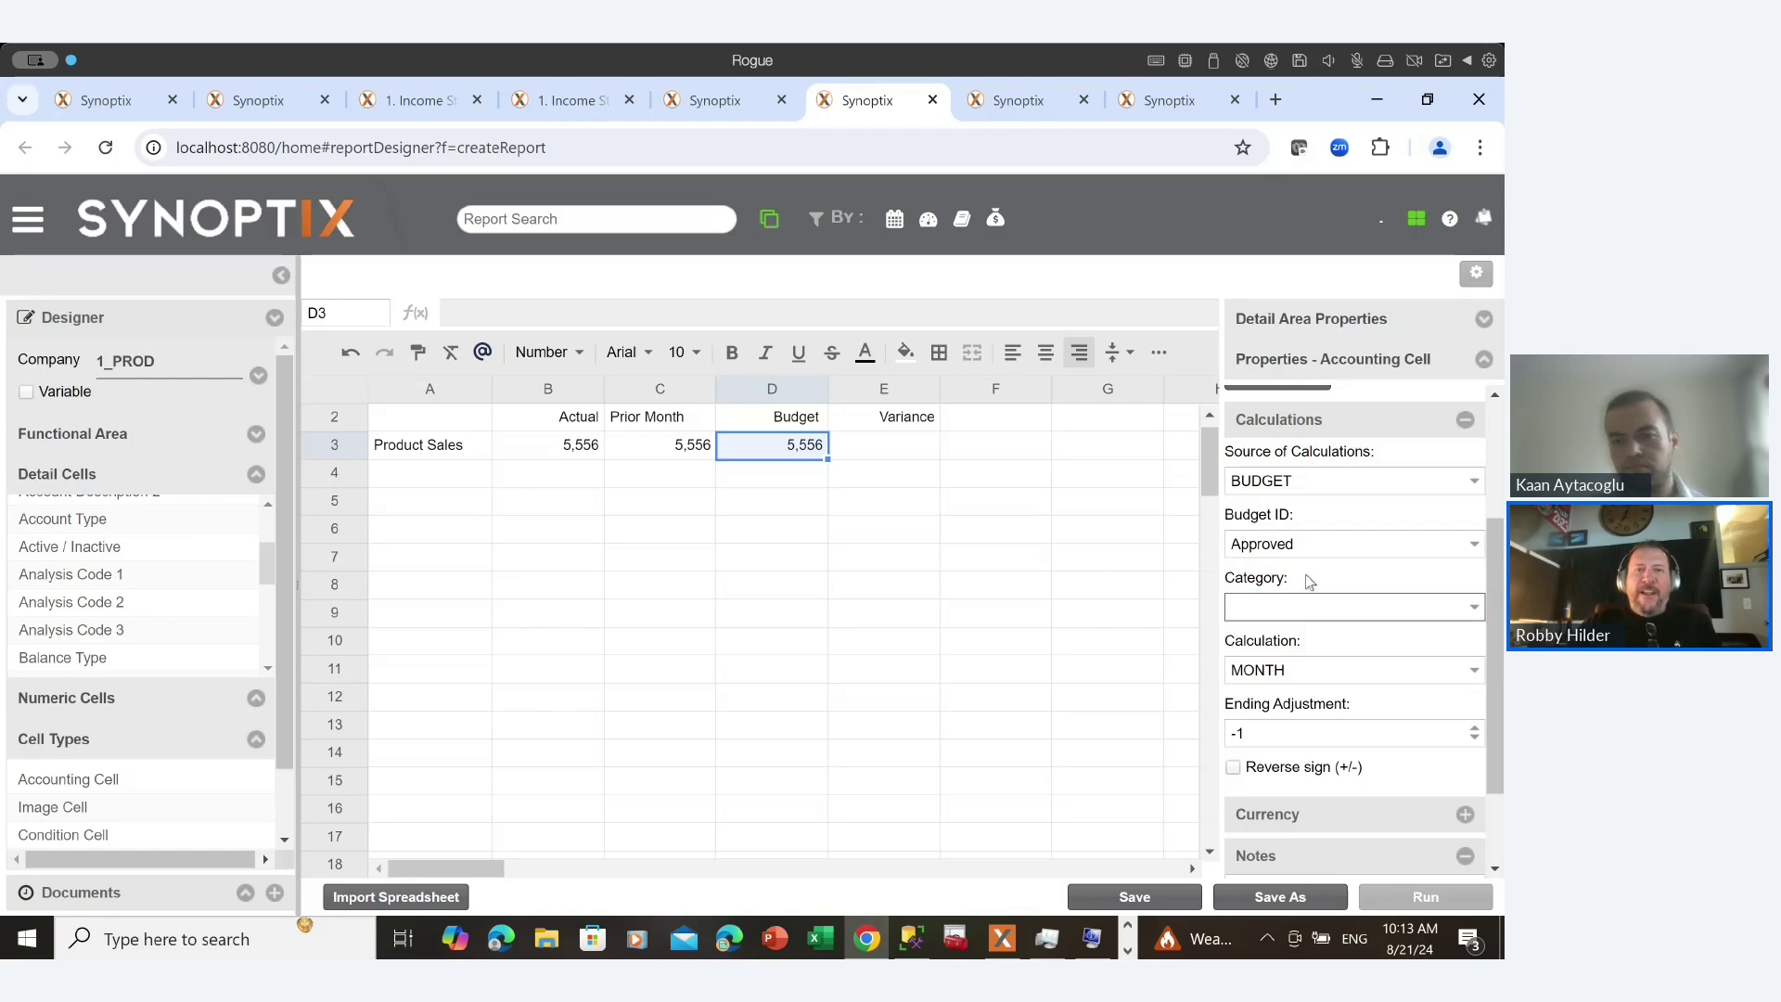
left_click(1299, 670)
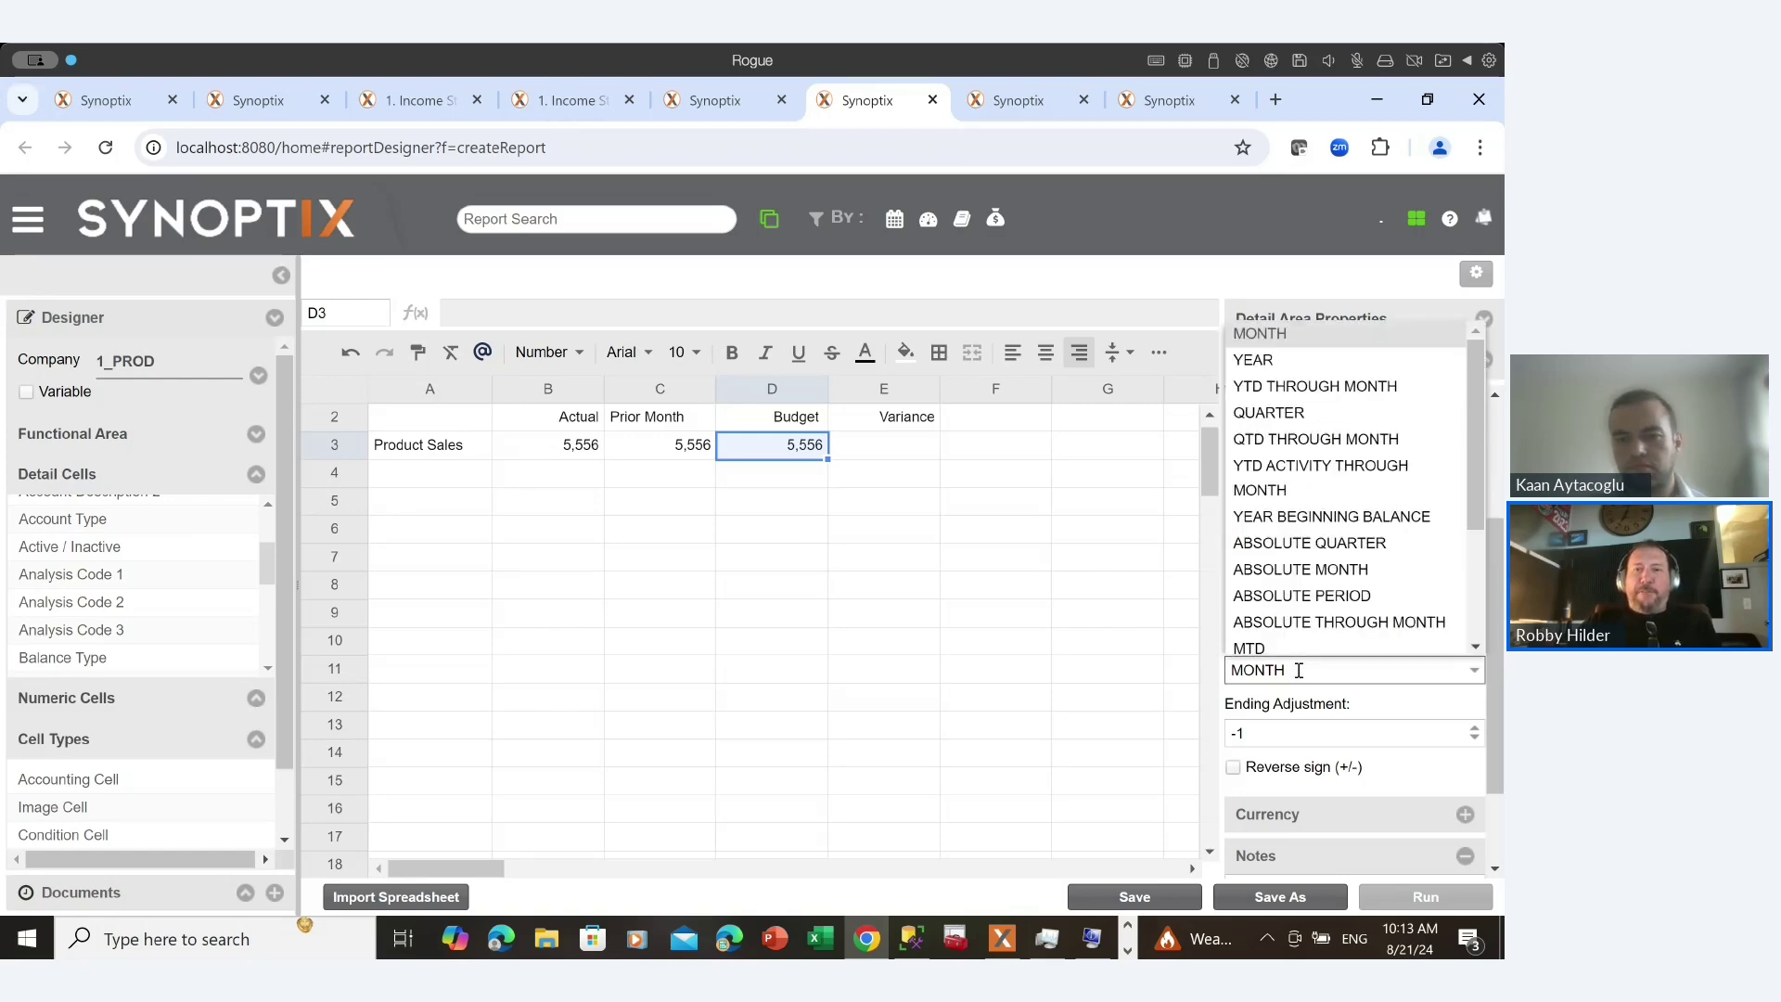
left_click(1261, 362)
left_click_drag(1258, 729, 1171, 728)
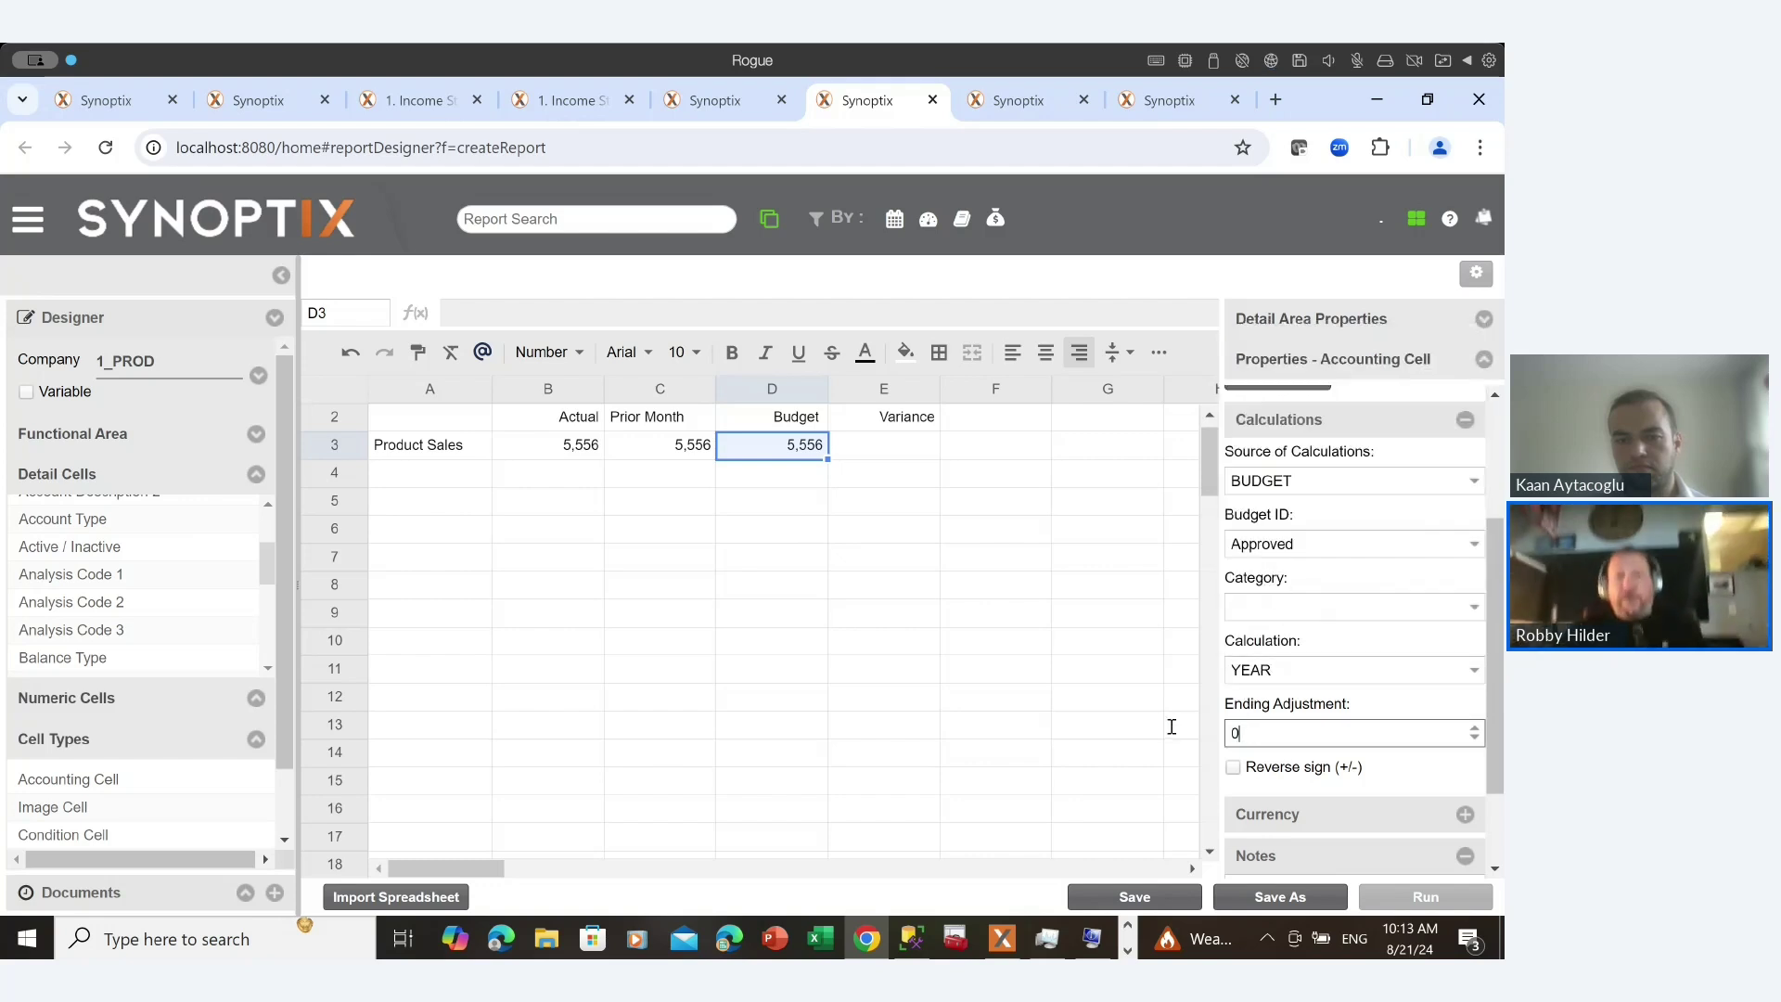
Enter the Variance formula =B3-D3 in E3, subtracting Budget from Actual.
left_click(857, 449)
type("=")
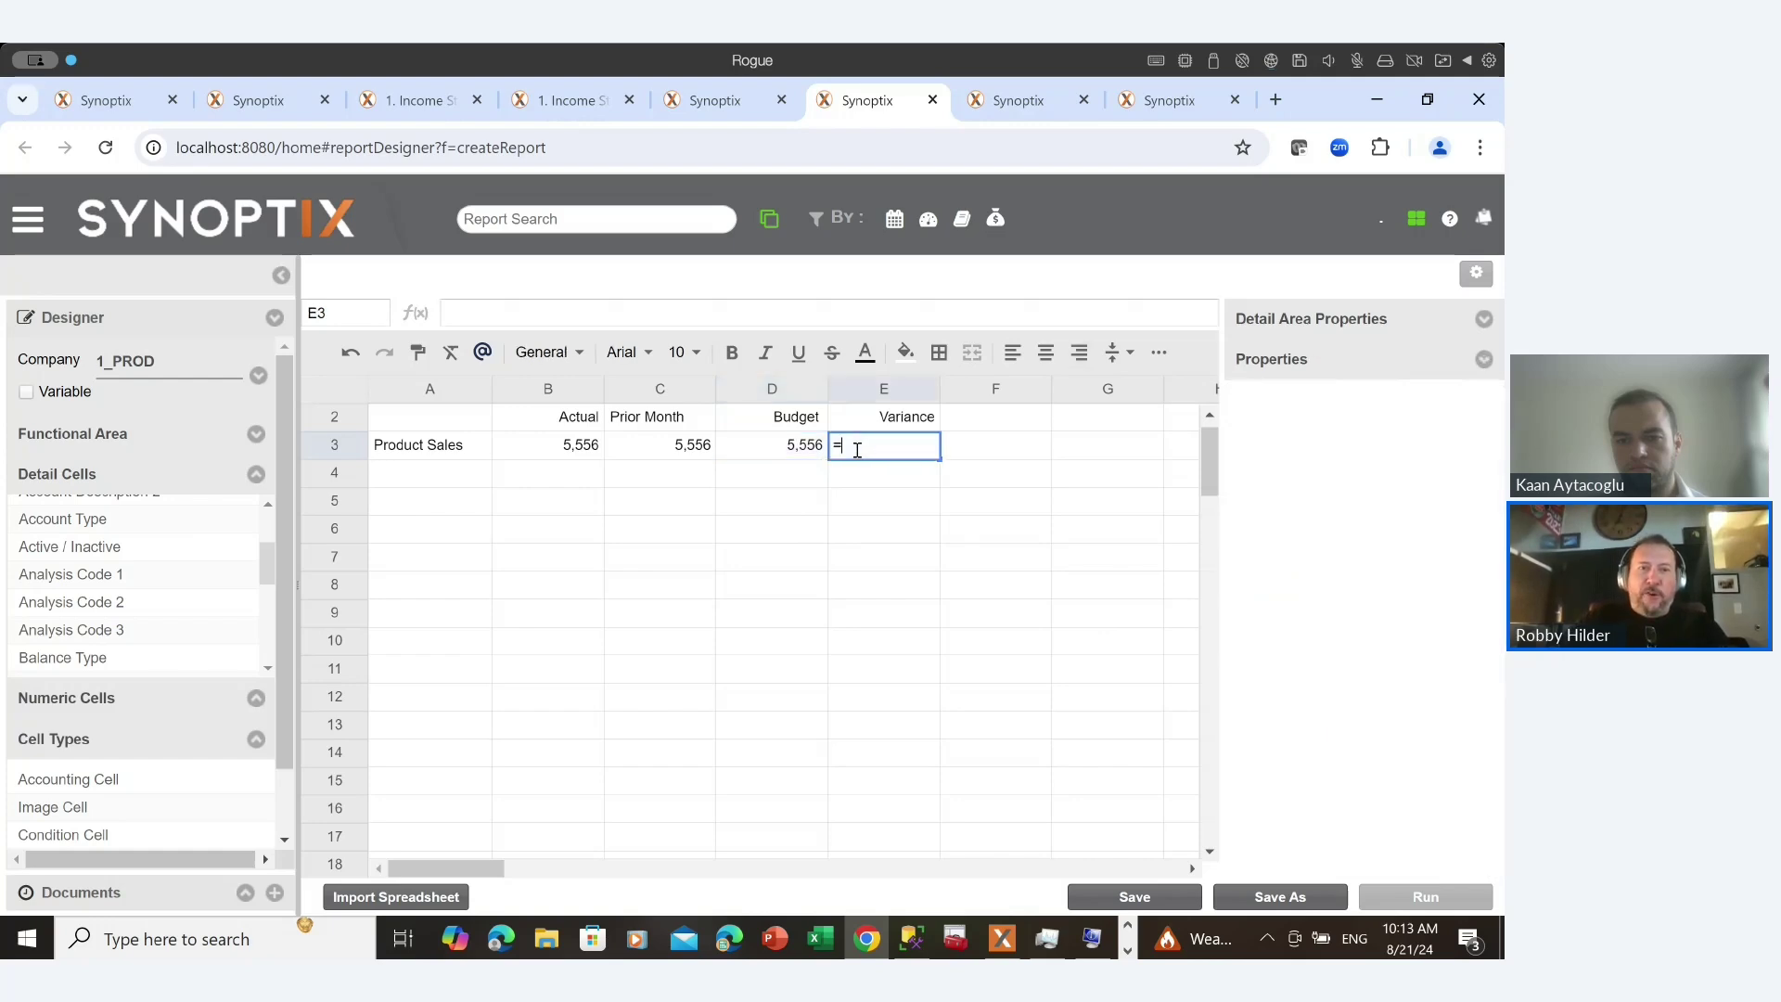
left_click(581, 449)
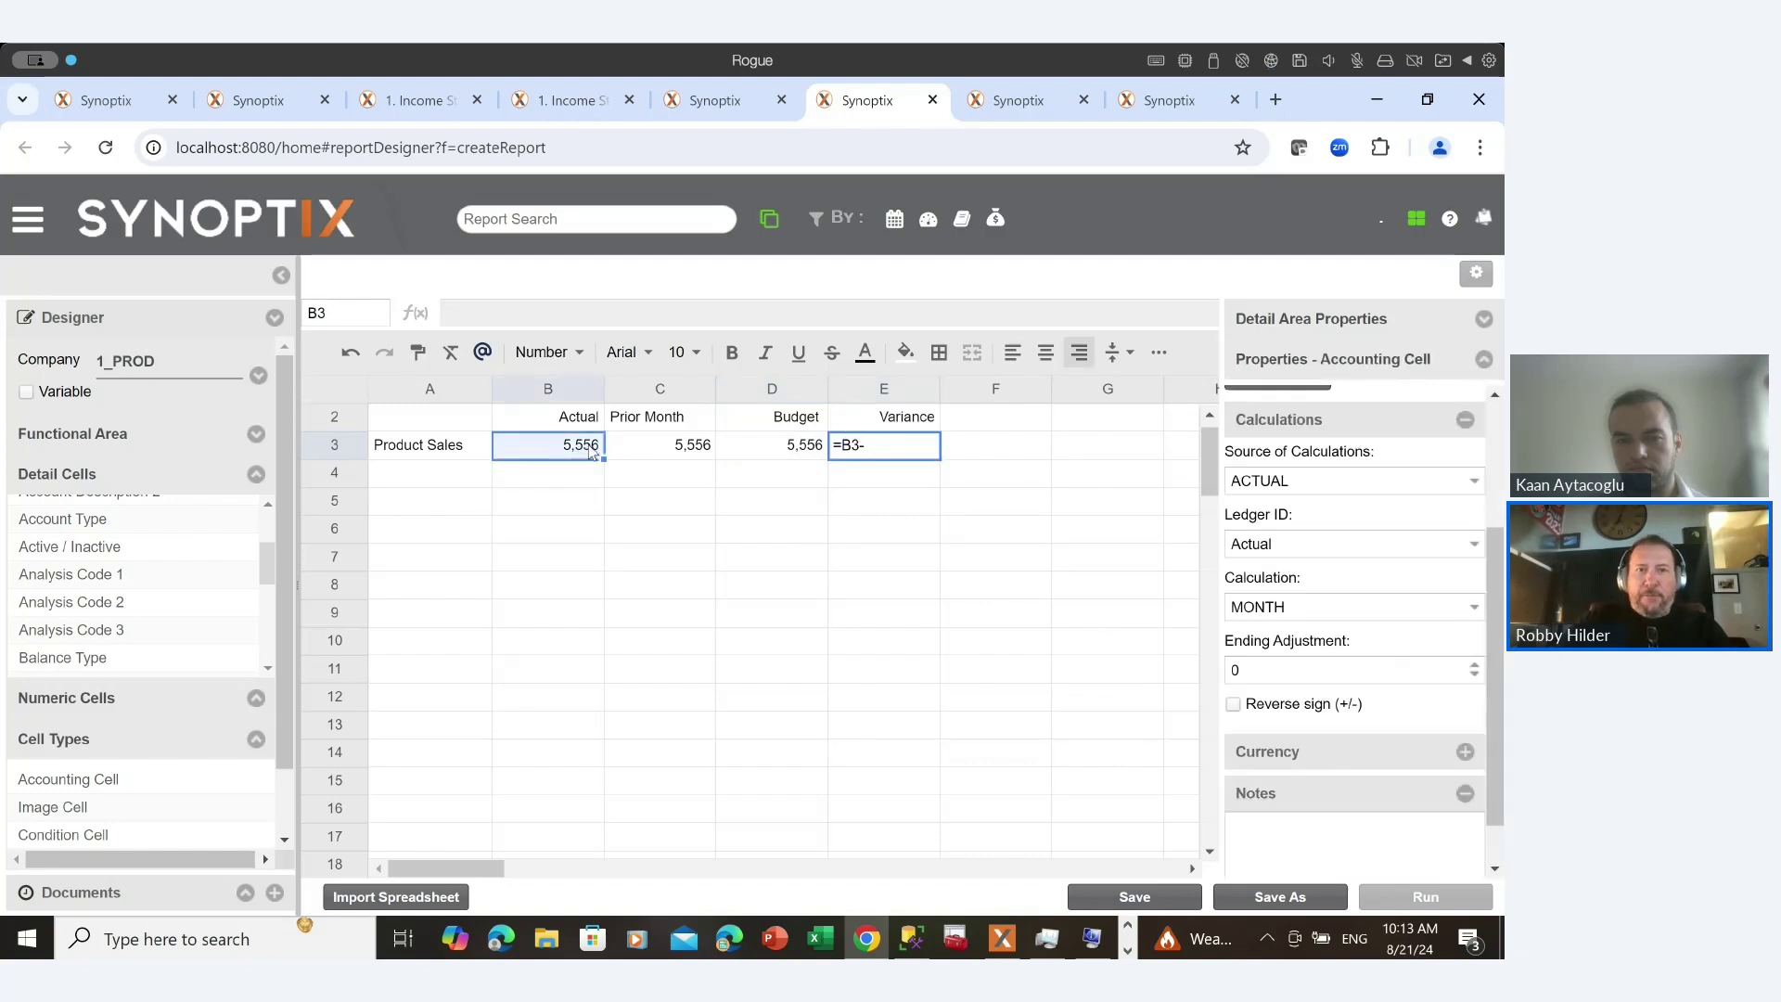
left_click(739, 450)
key("Return")
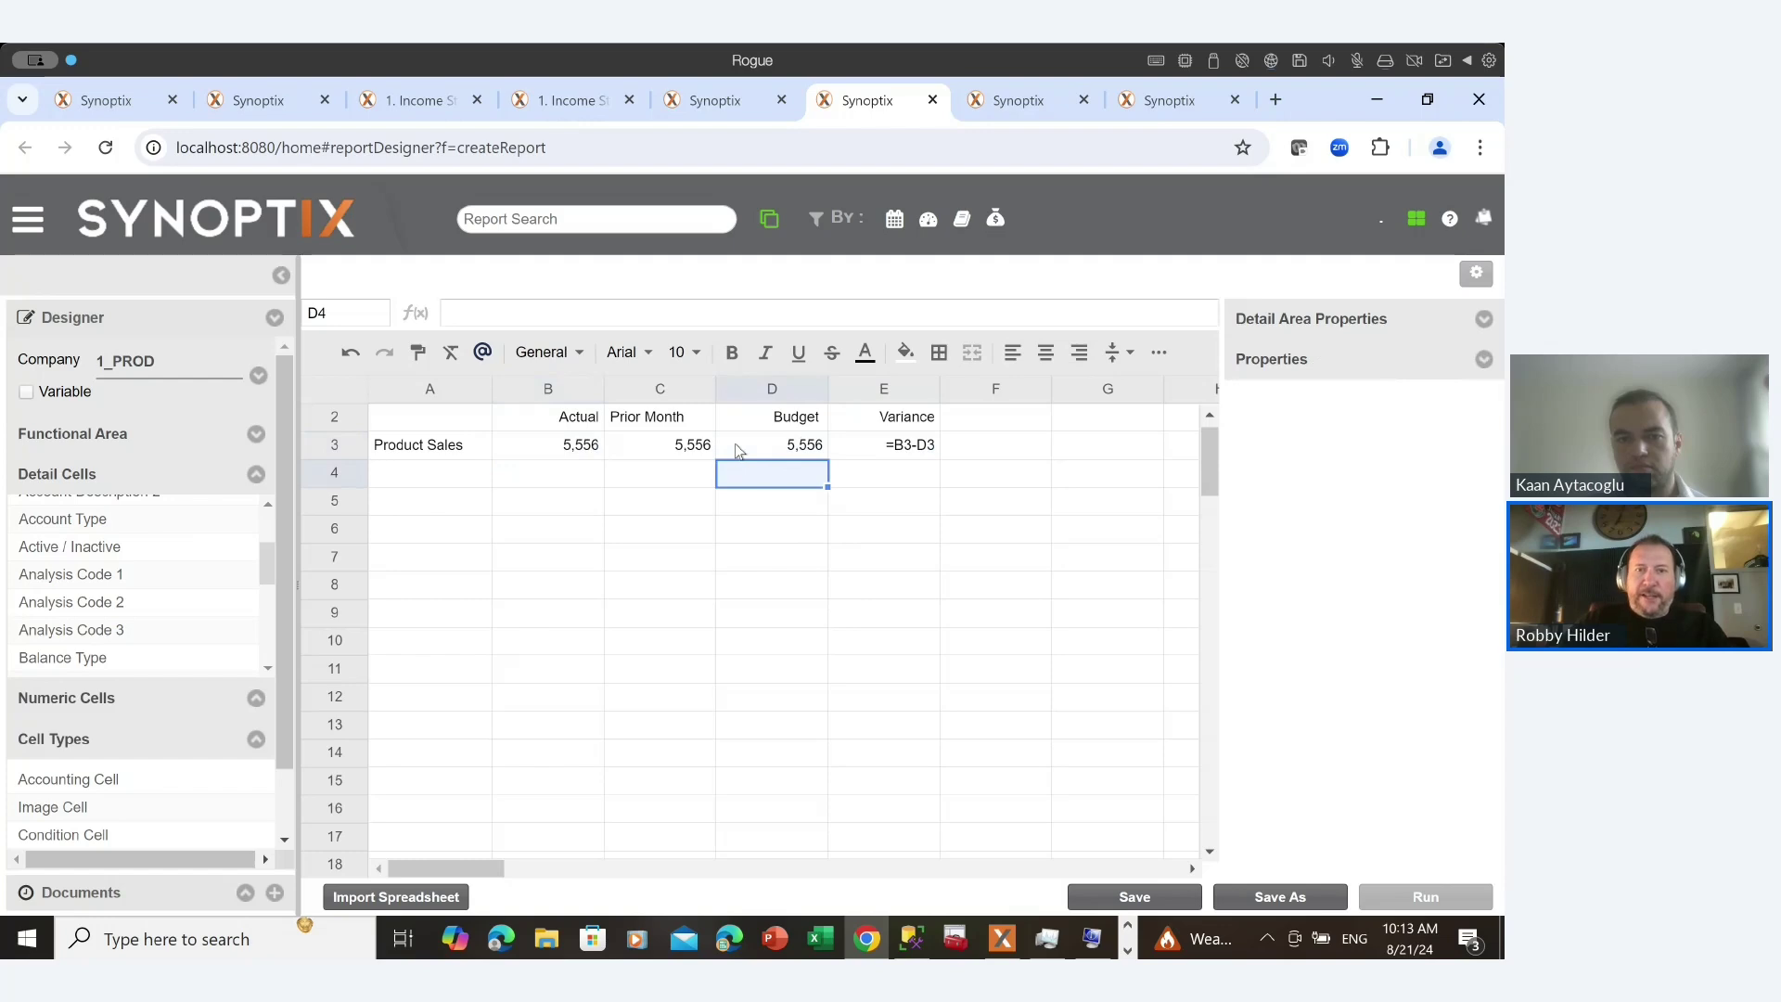
left_click(862, 451)
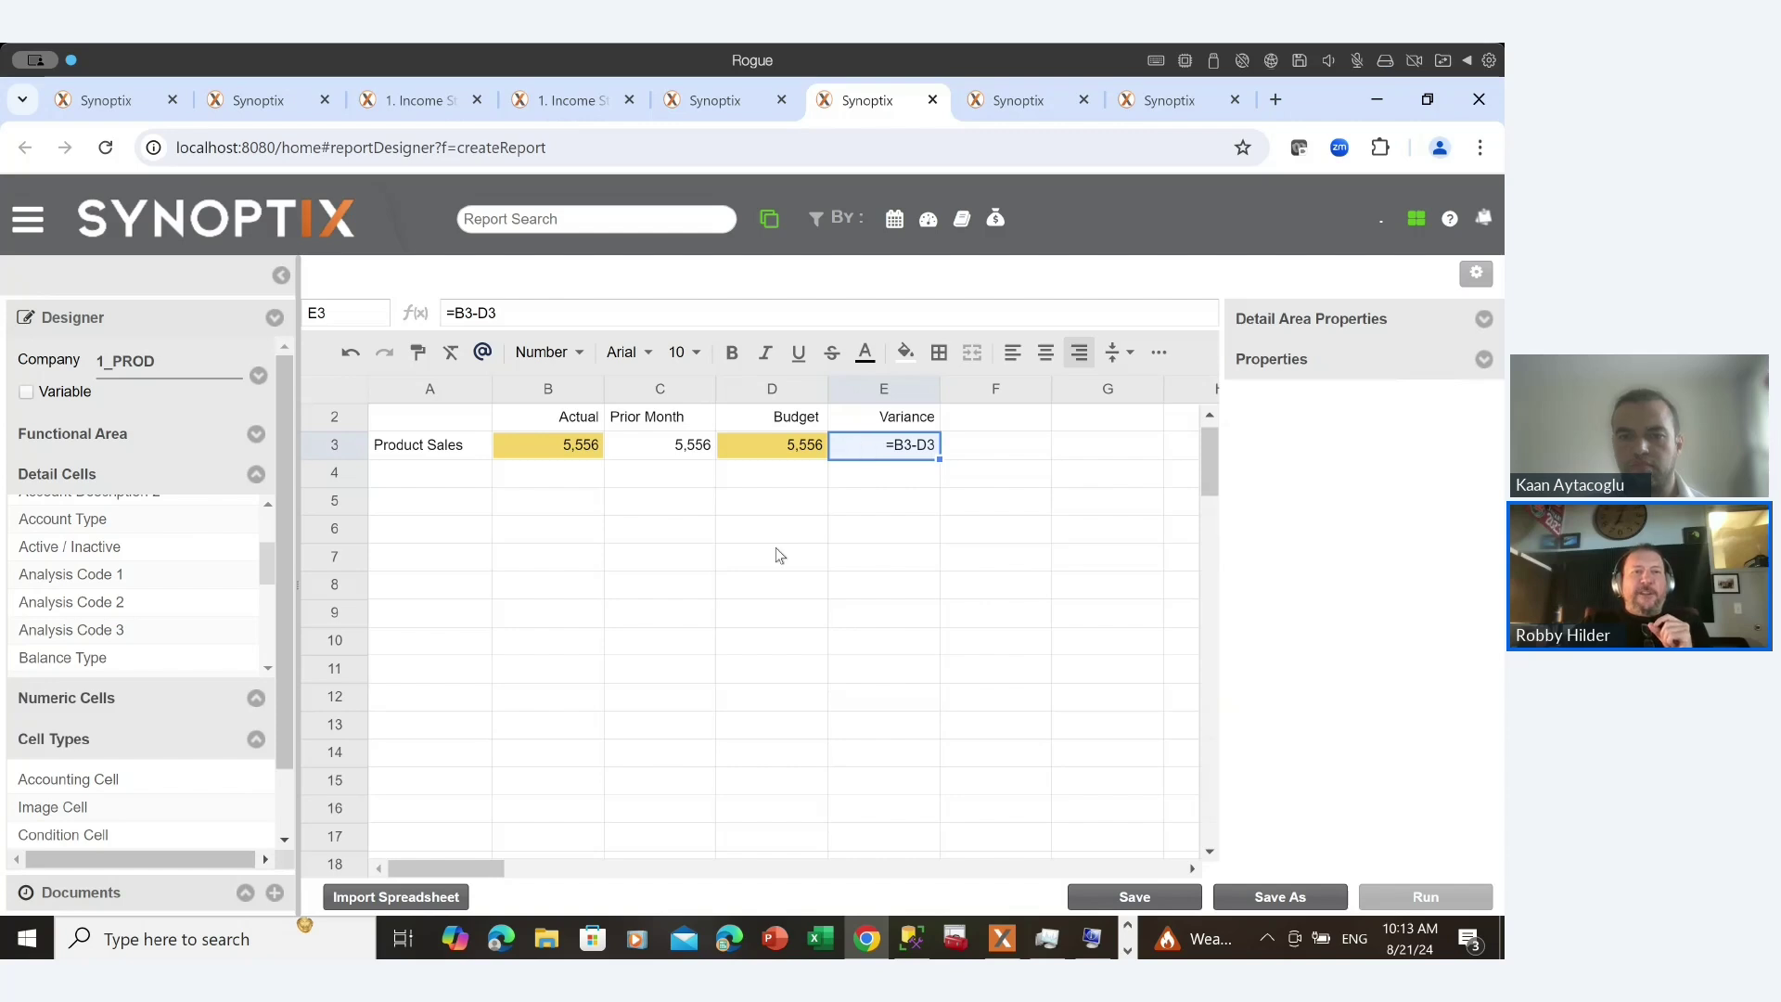
Open the account numbers of the Actual accounting cell in B3 and bring up the account number search.
scroll(669, 509, "up", 1)
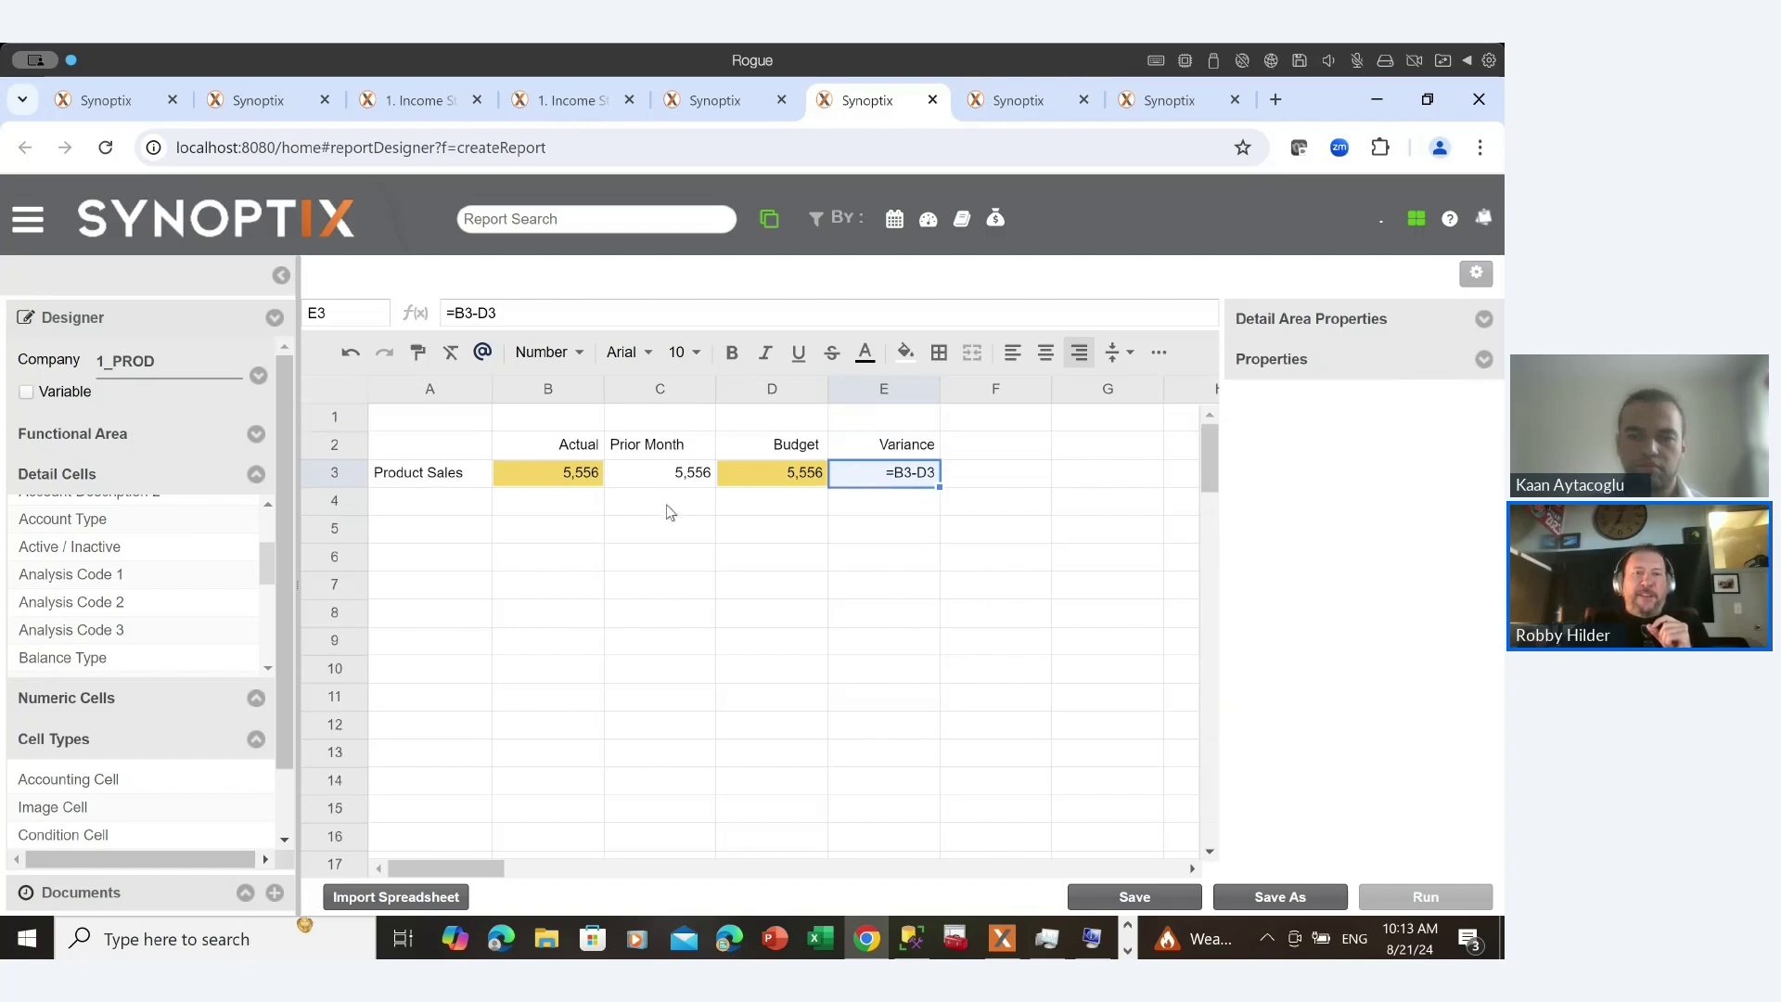
left_click(659, 473)
left_click(576, 475)
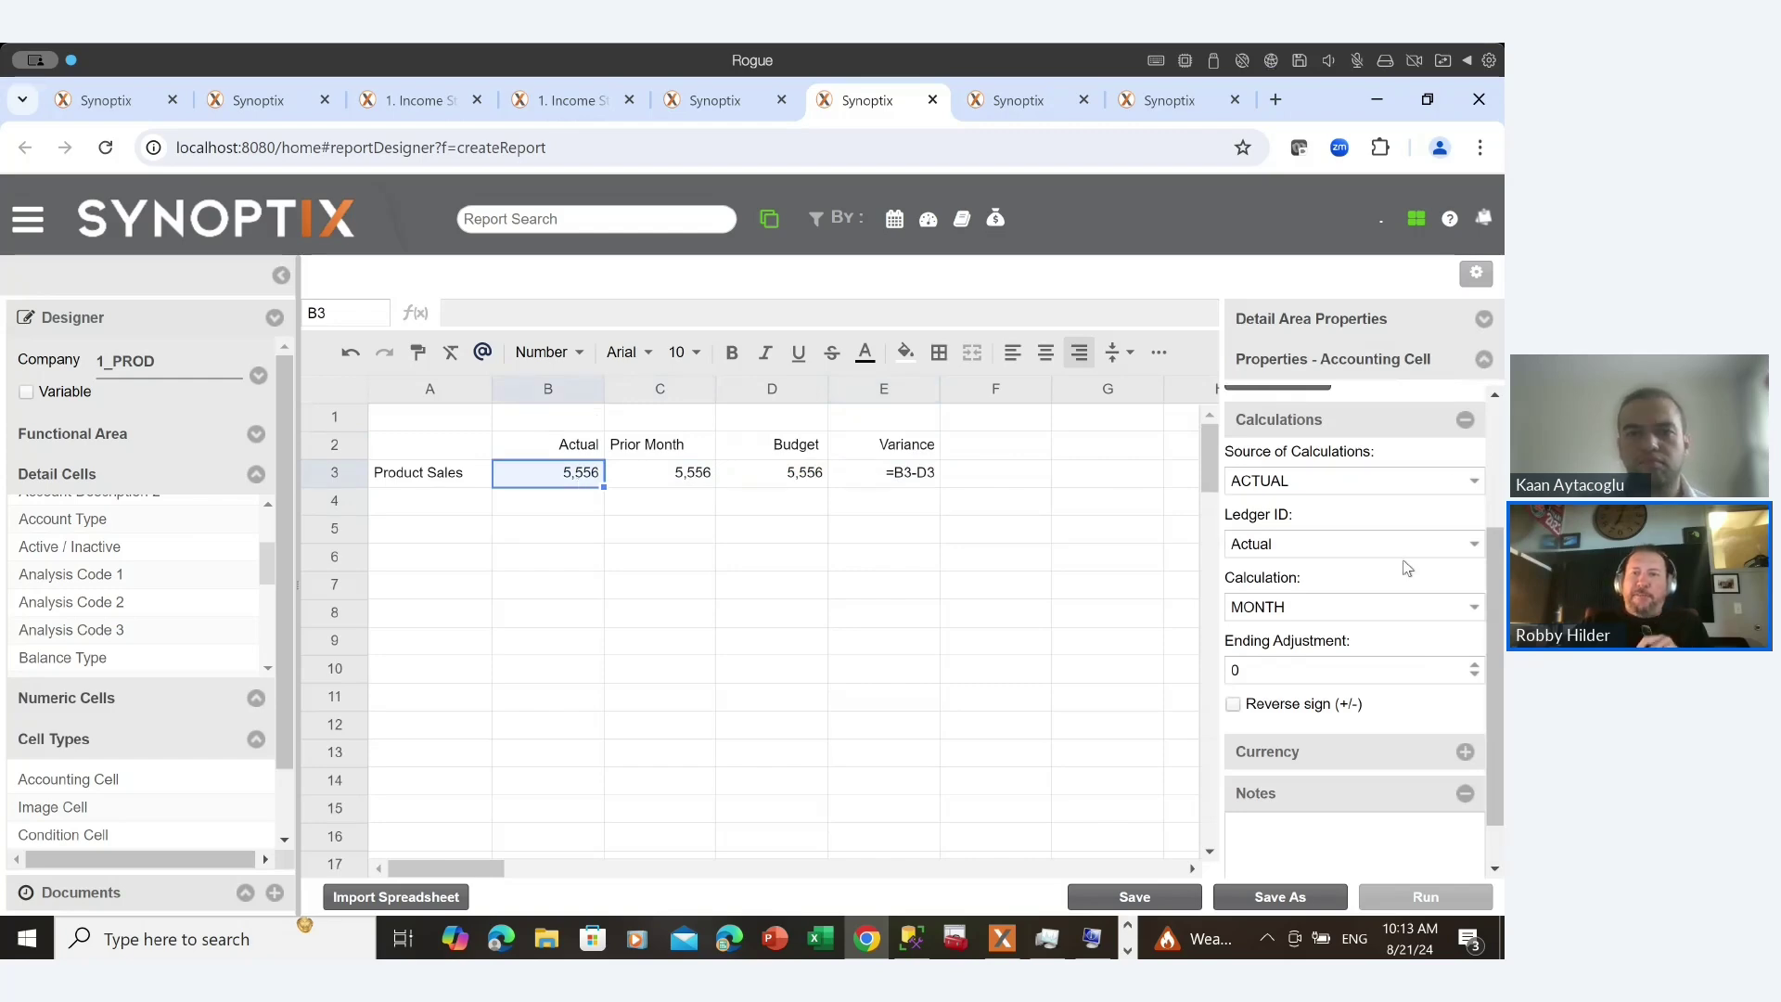
scroll(1403, 575, "up", 2)
scroll(1403, 575, "up", 1)
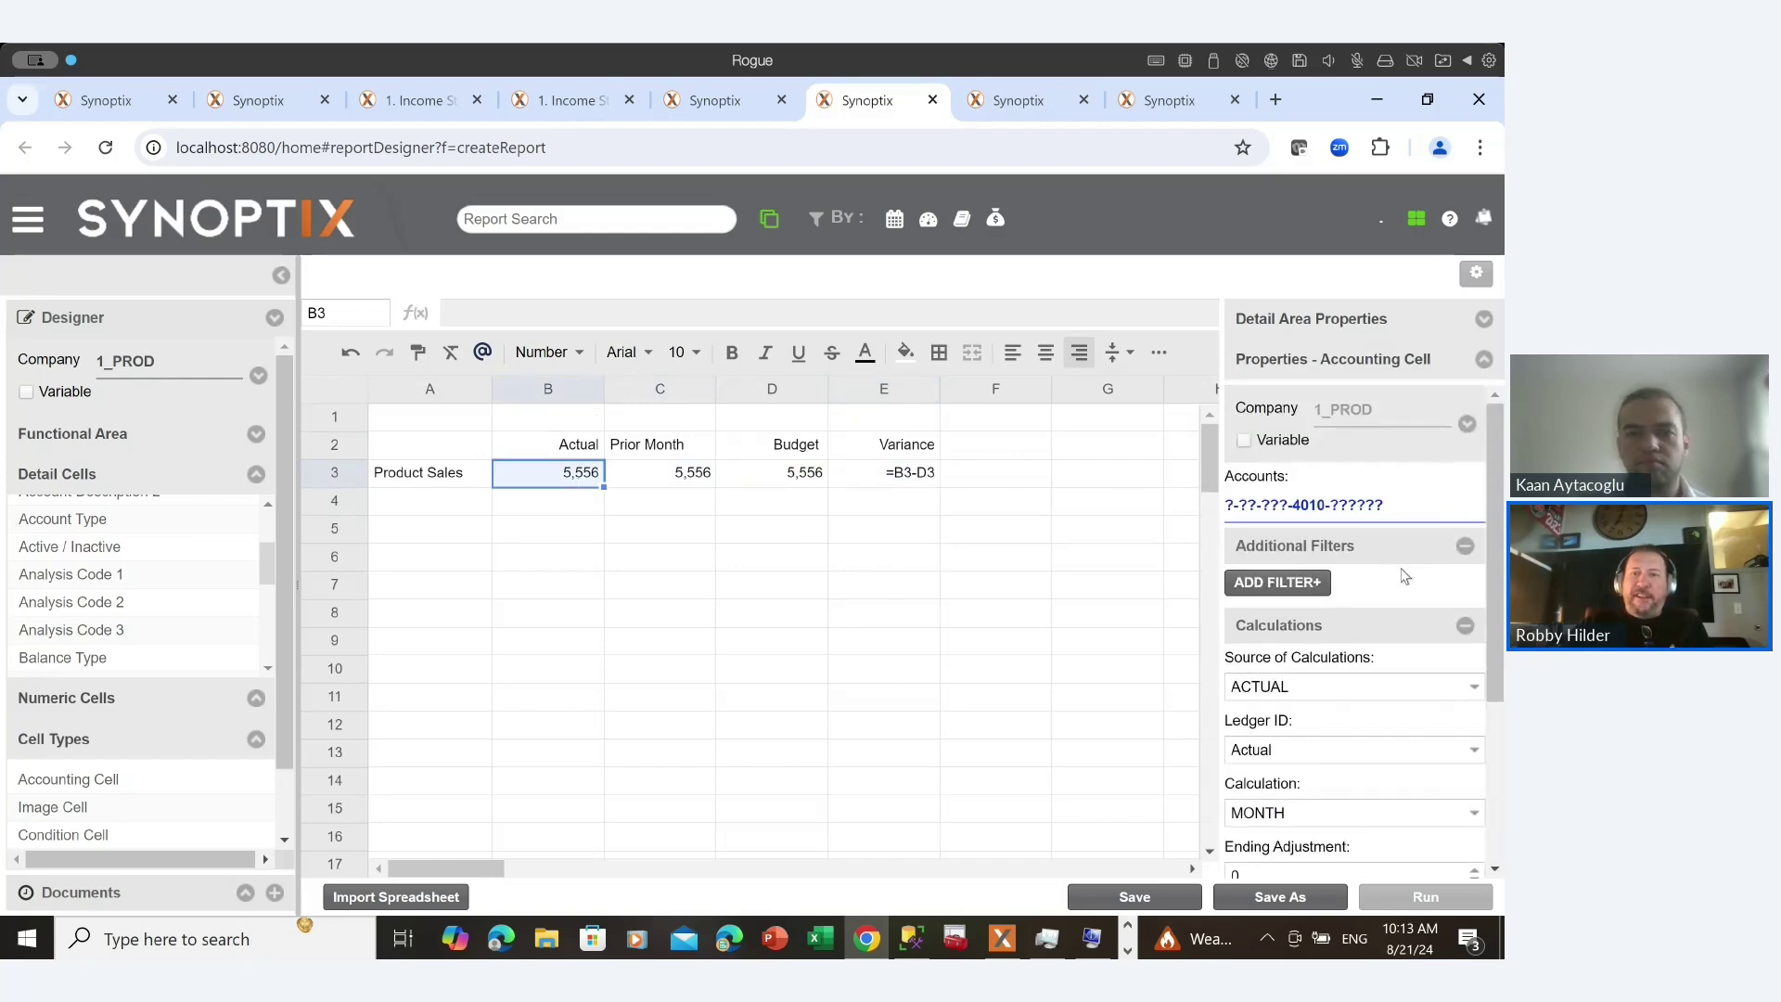
left_click(1327, 506)
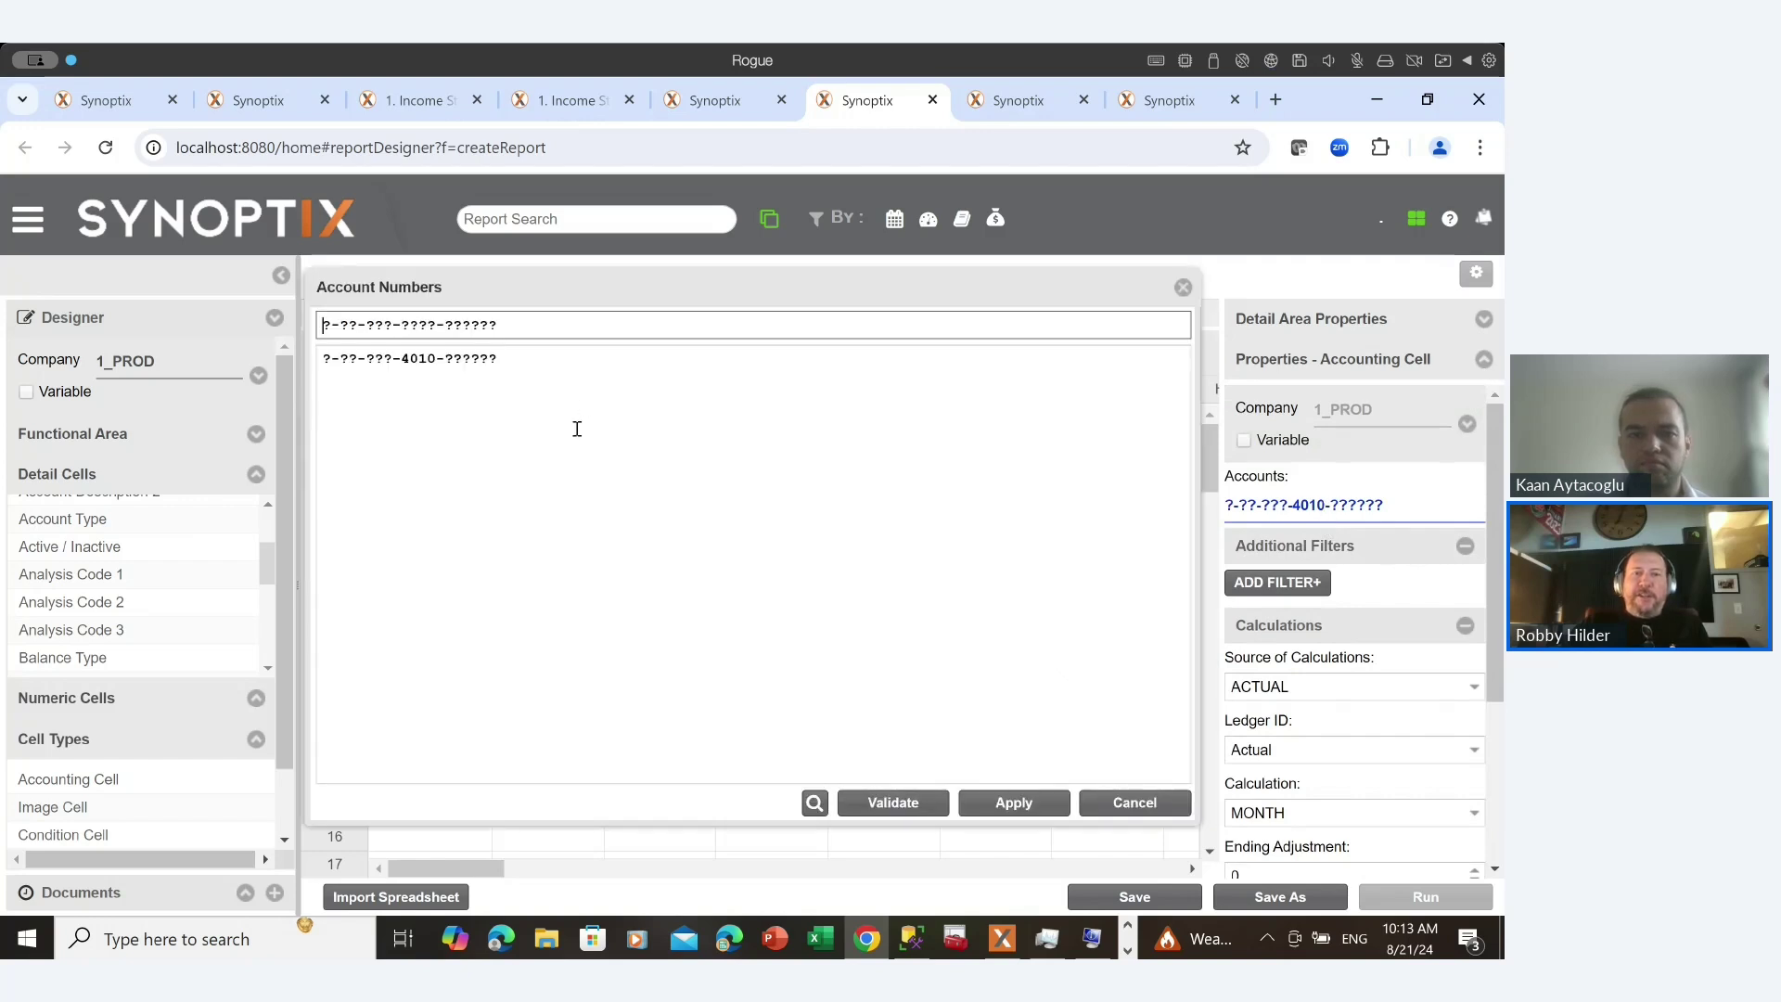
left_click(815, 803)
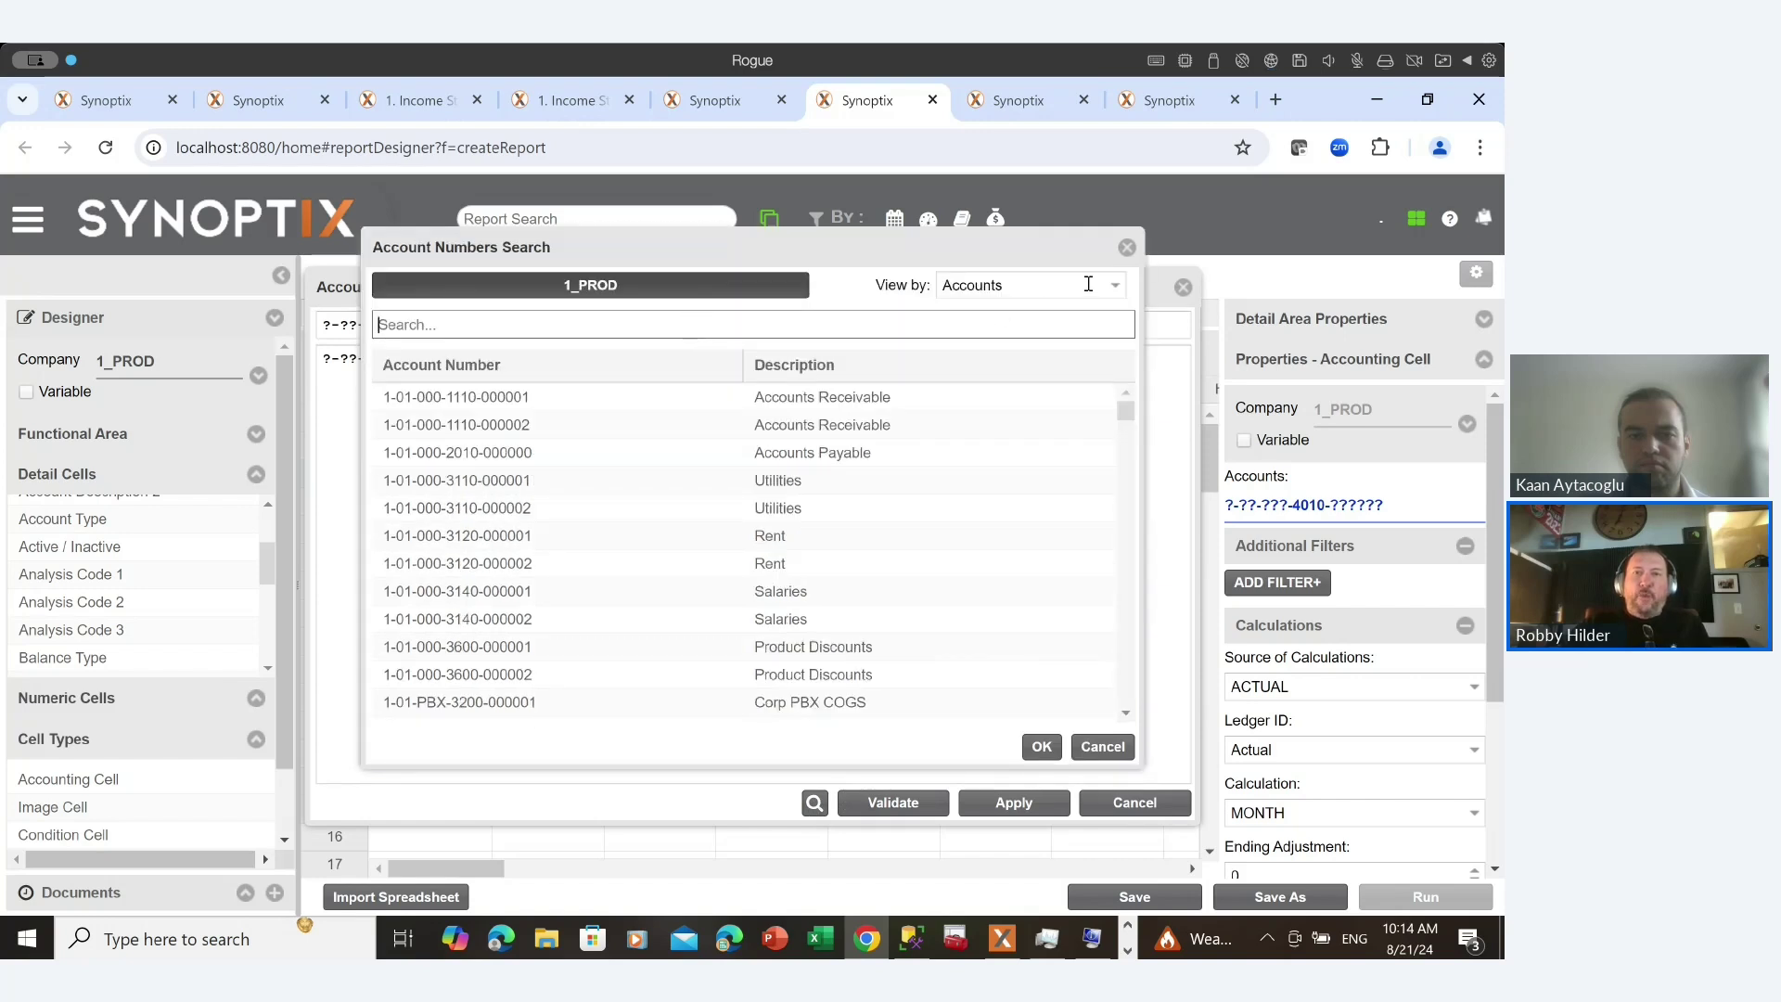
Examine the account number search by Lookups, Type and Accounts, and close it keeping the existing account mask.
left_click(1116, 288)
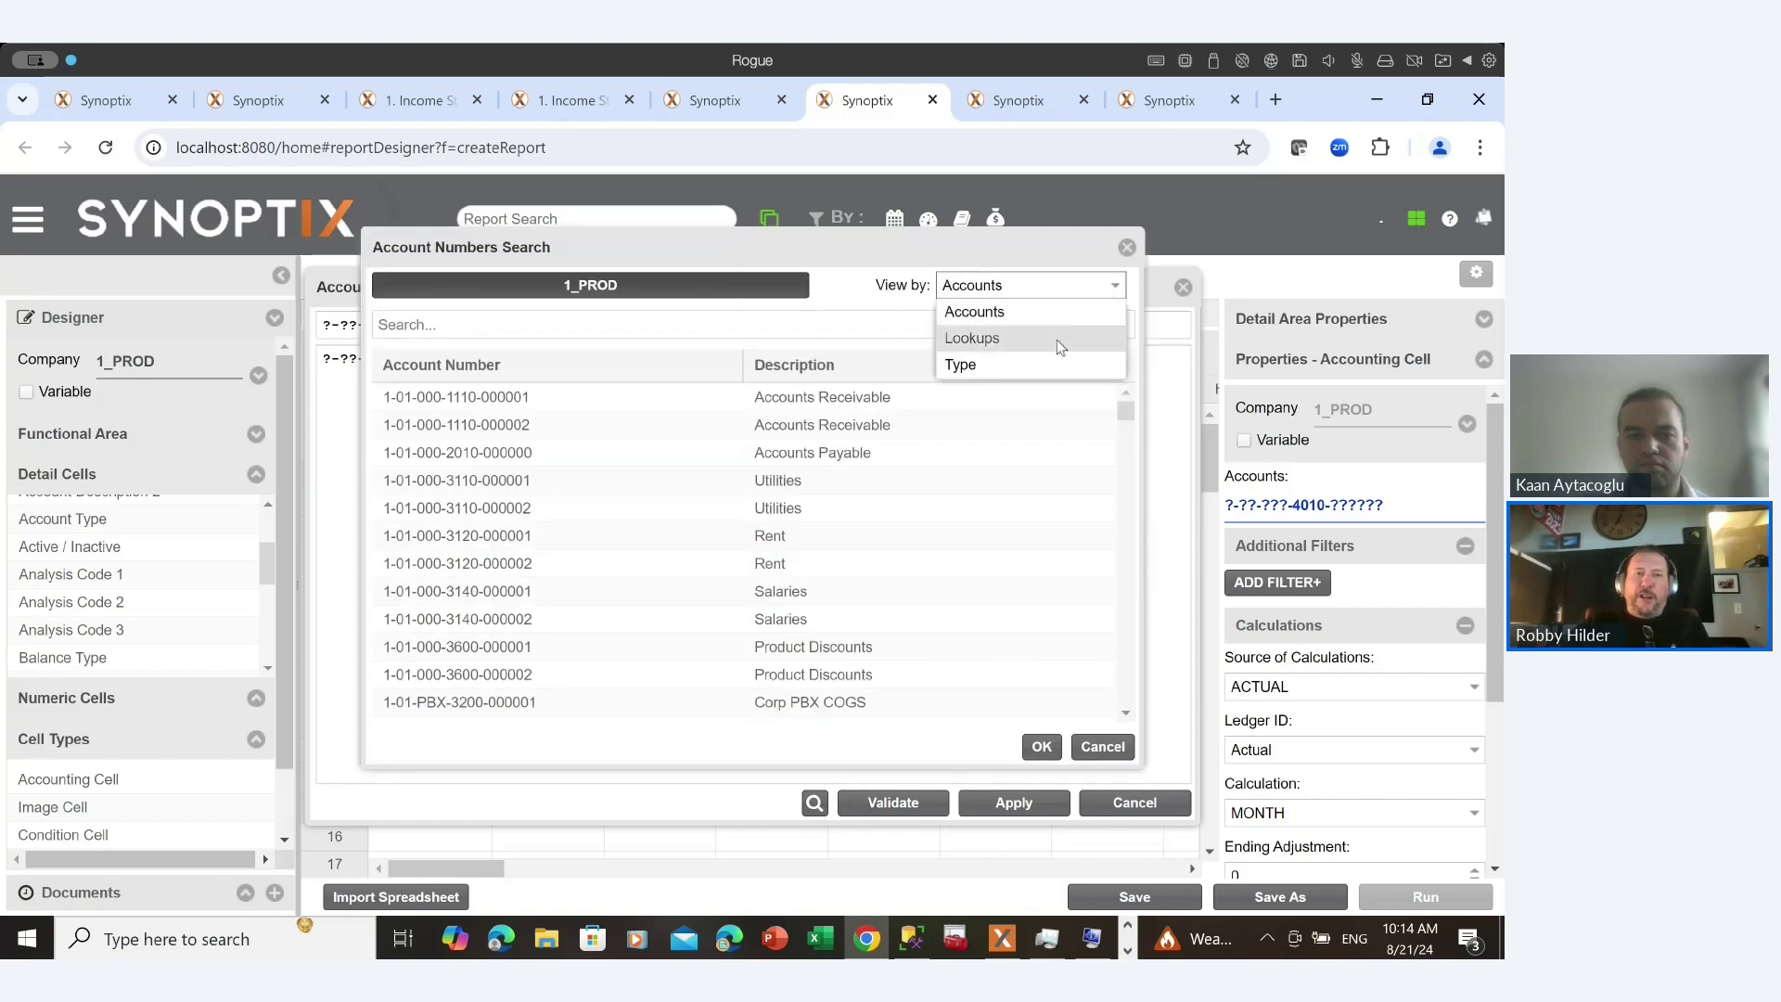
left_click(1057, 341)
left_click(1109, 292)
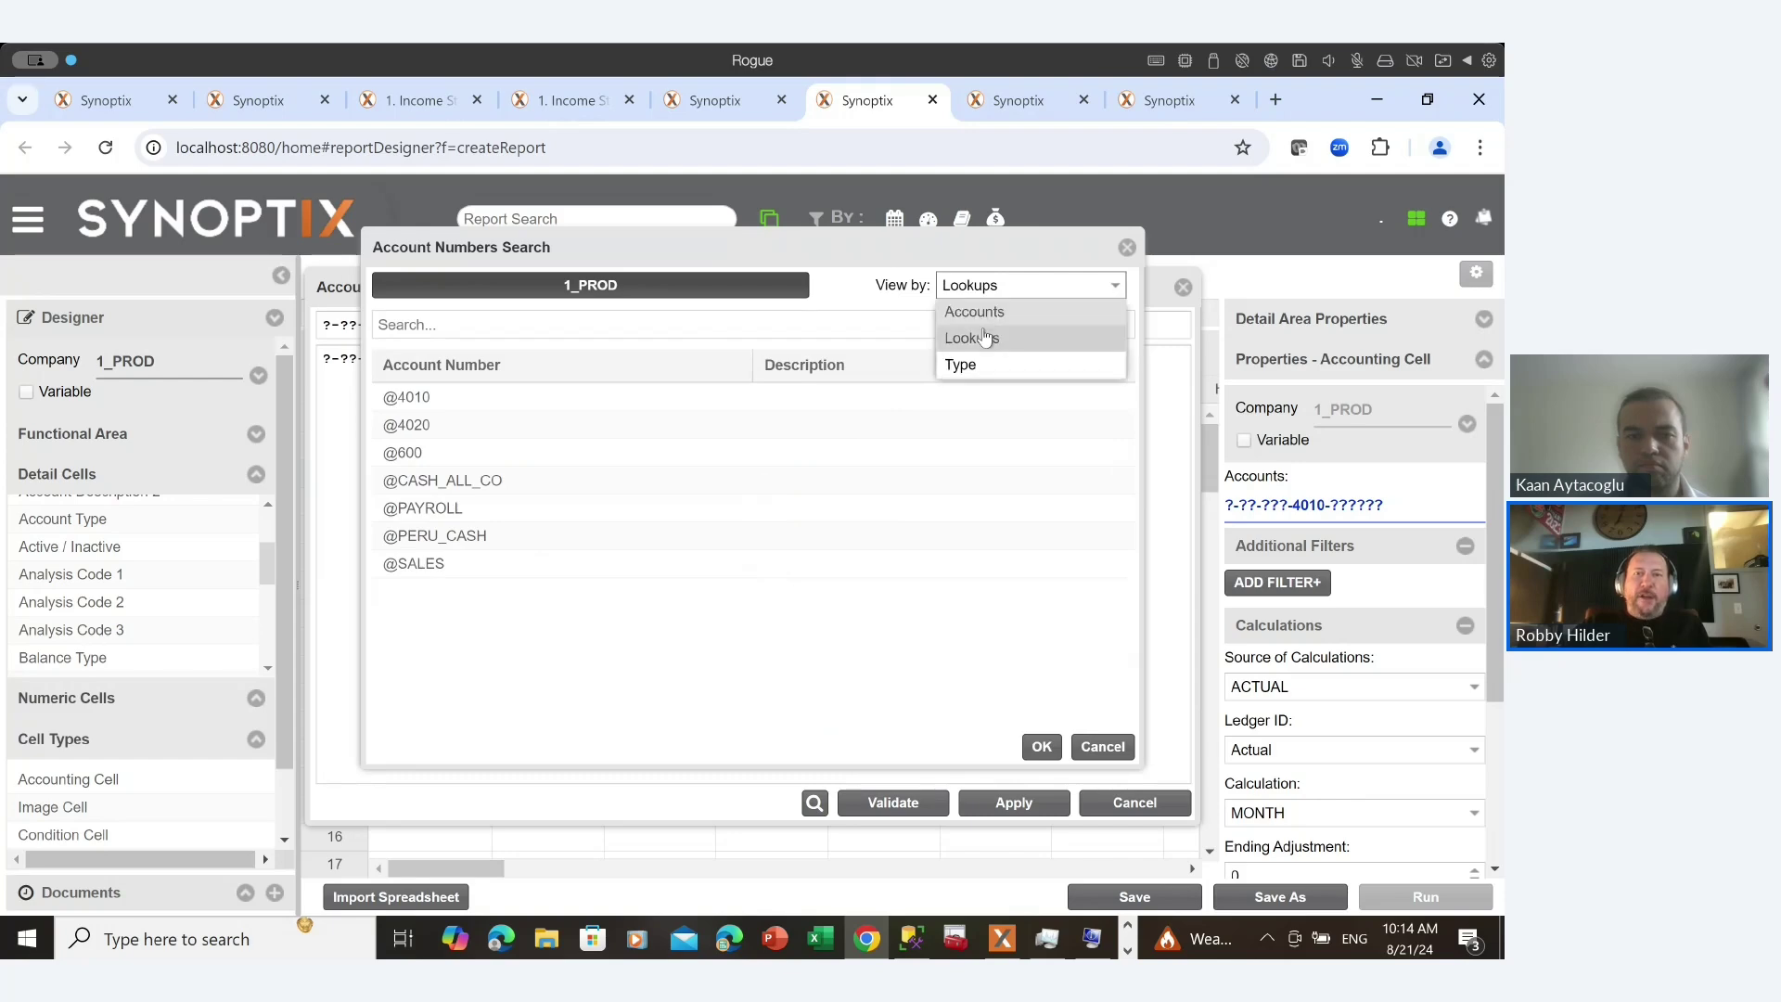
left_click(964, 363)
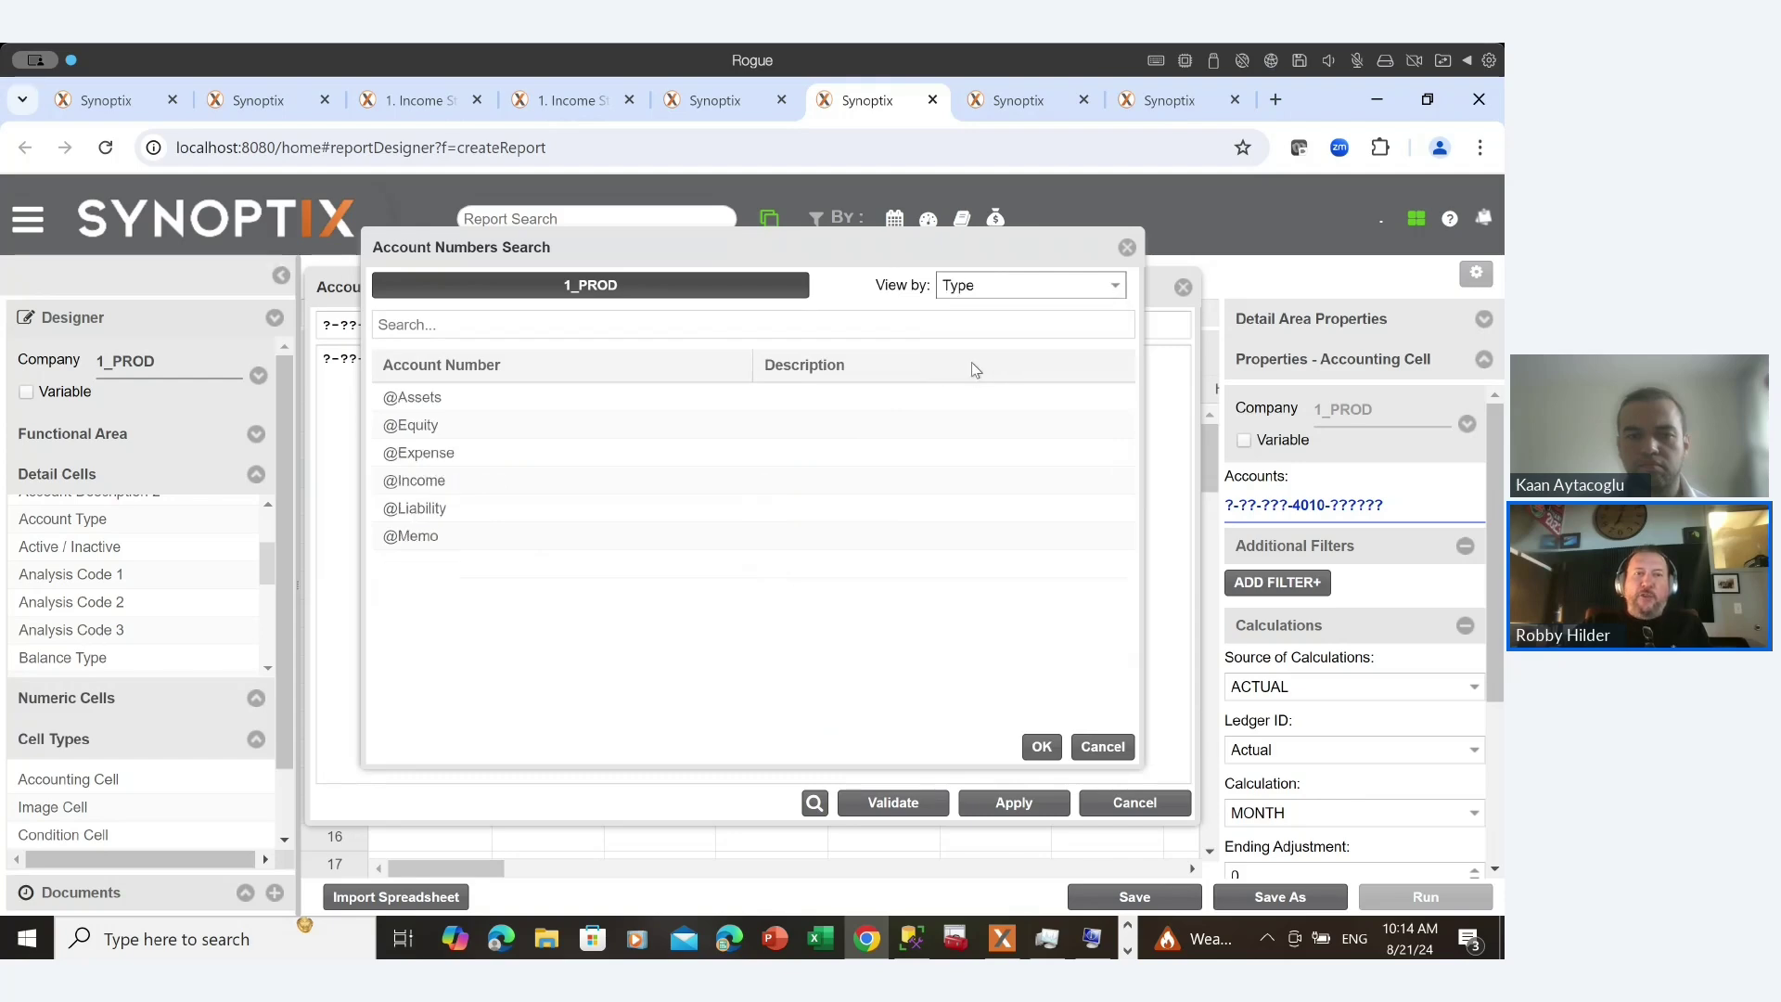
left_click(1110, 286)
left_click(1070, 317)
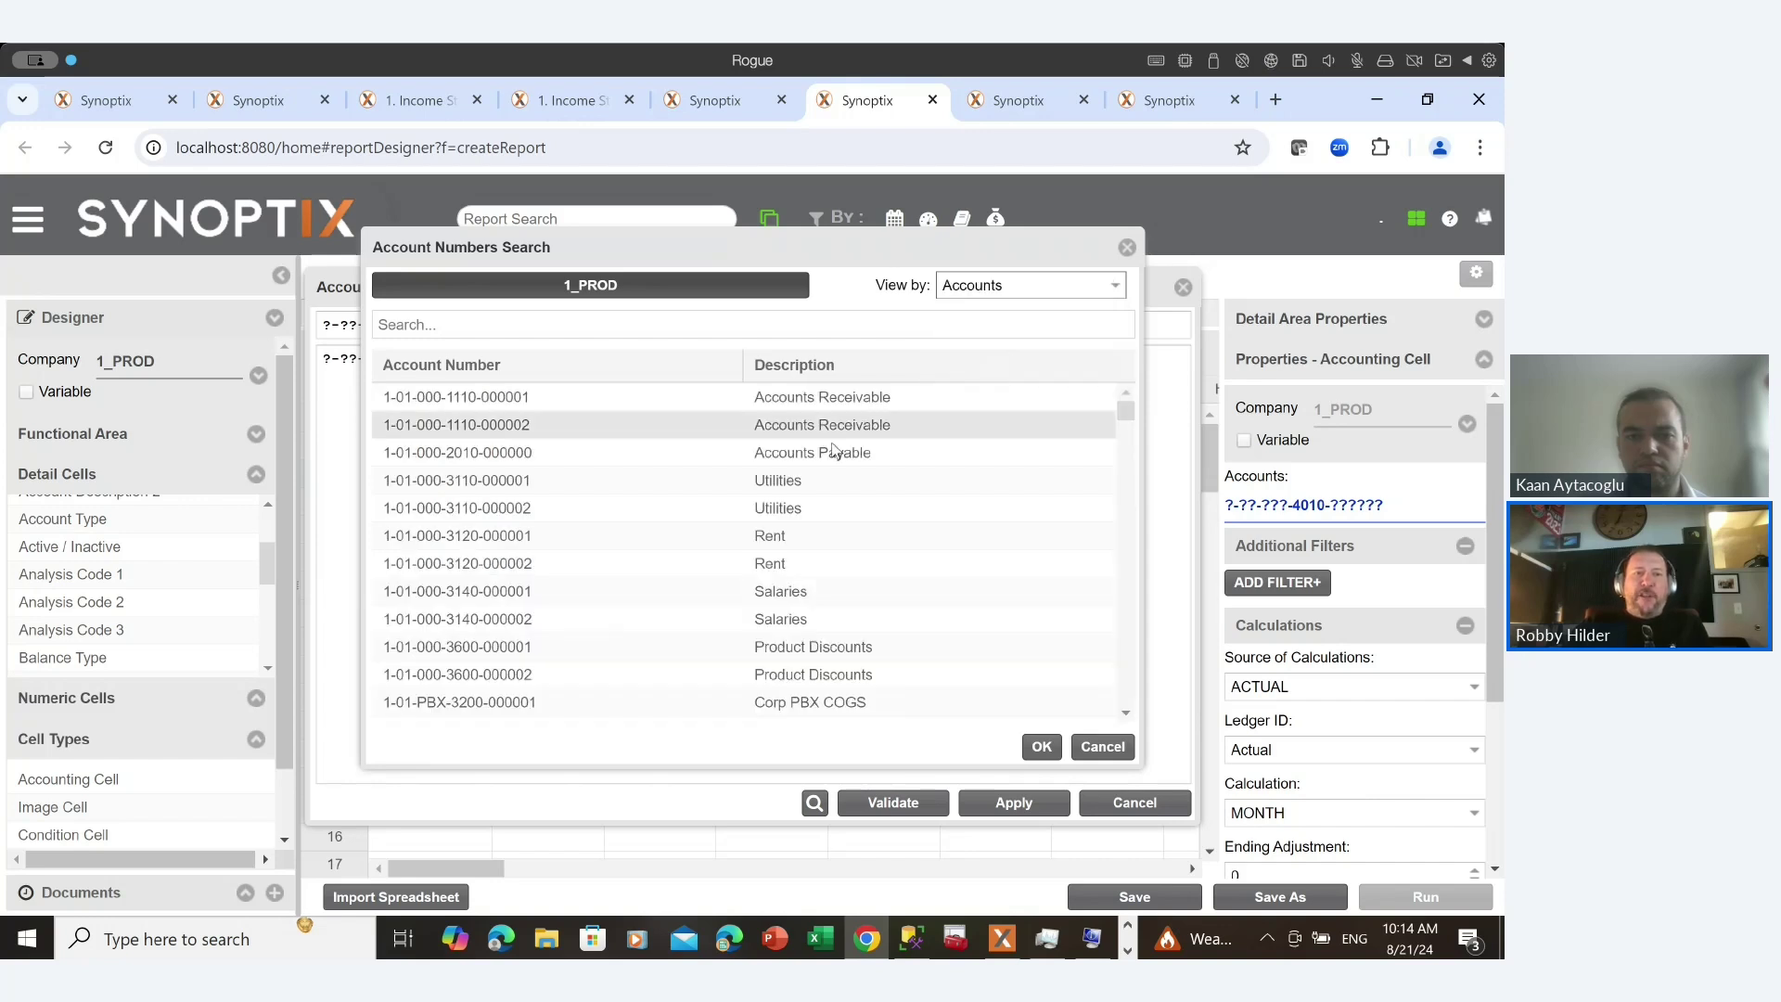
scroll(804, 471, "down", 10)
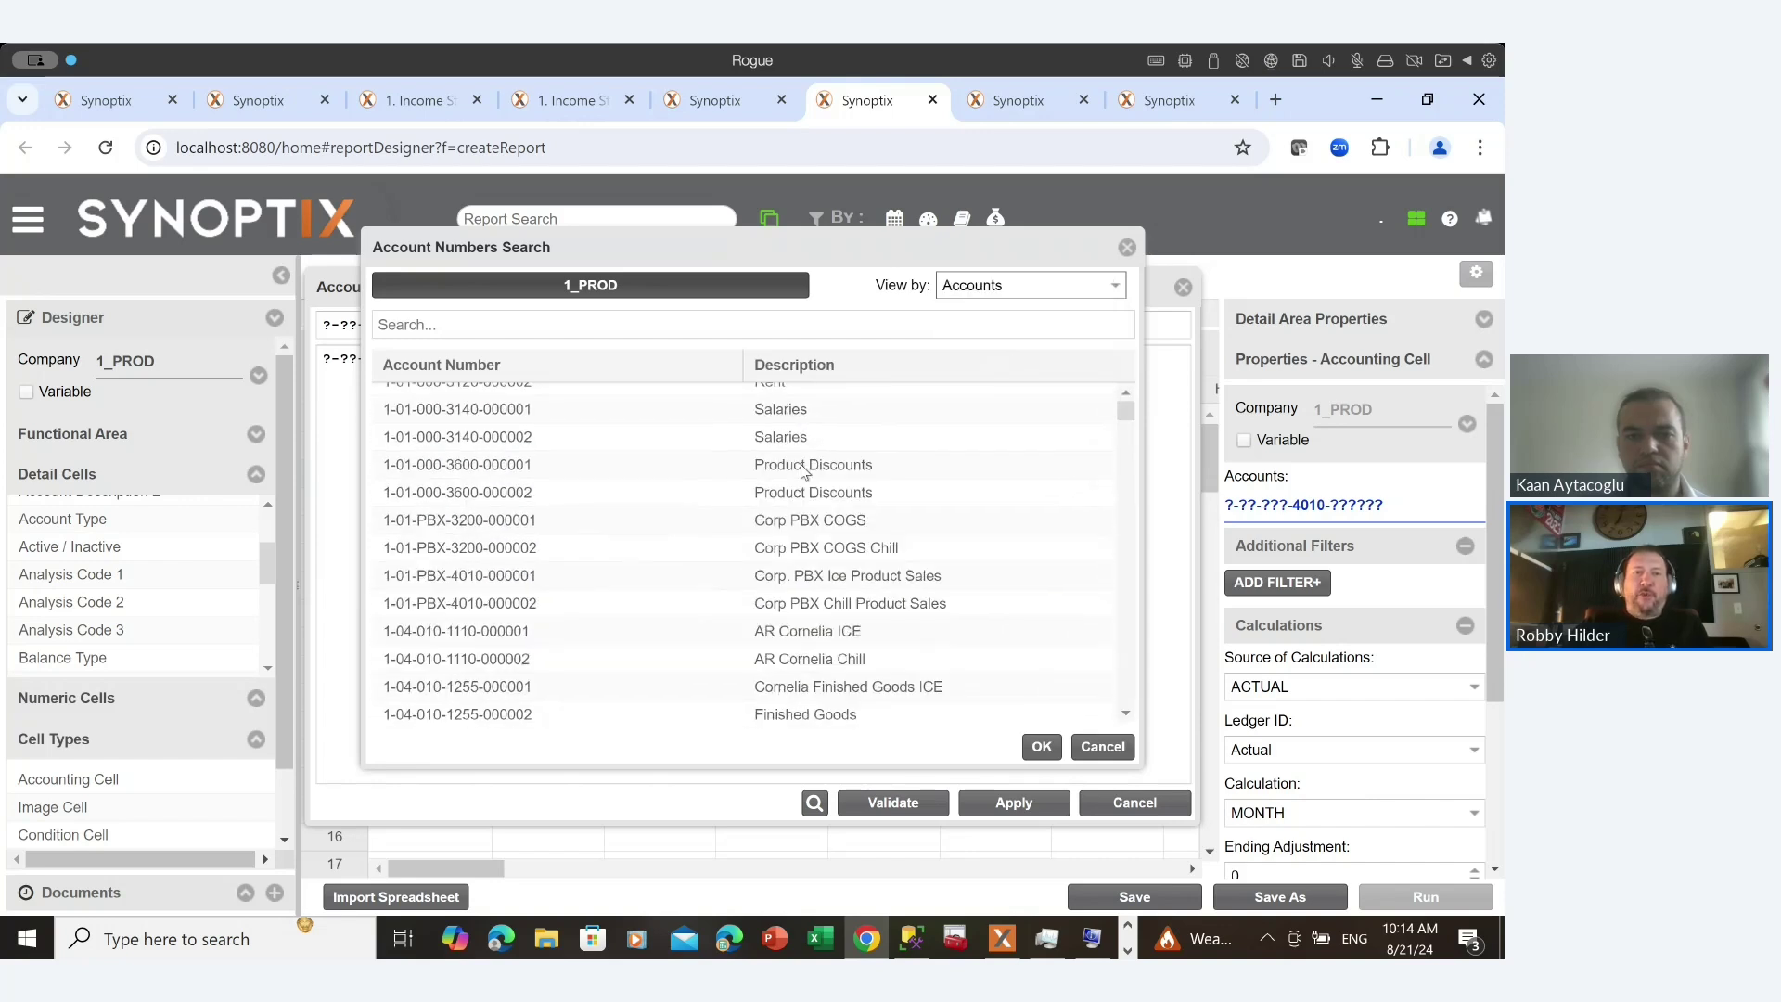
scroll(803, 470, "up", 10)
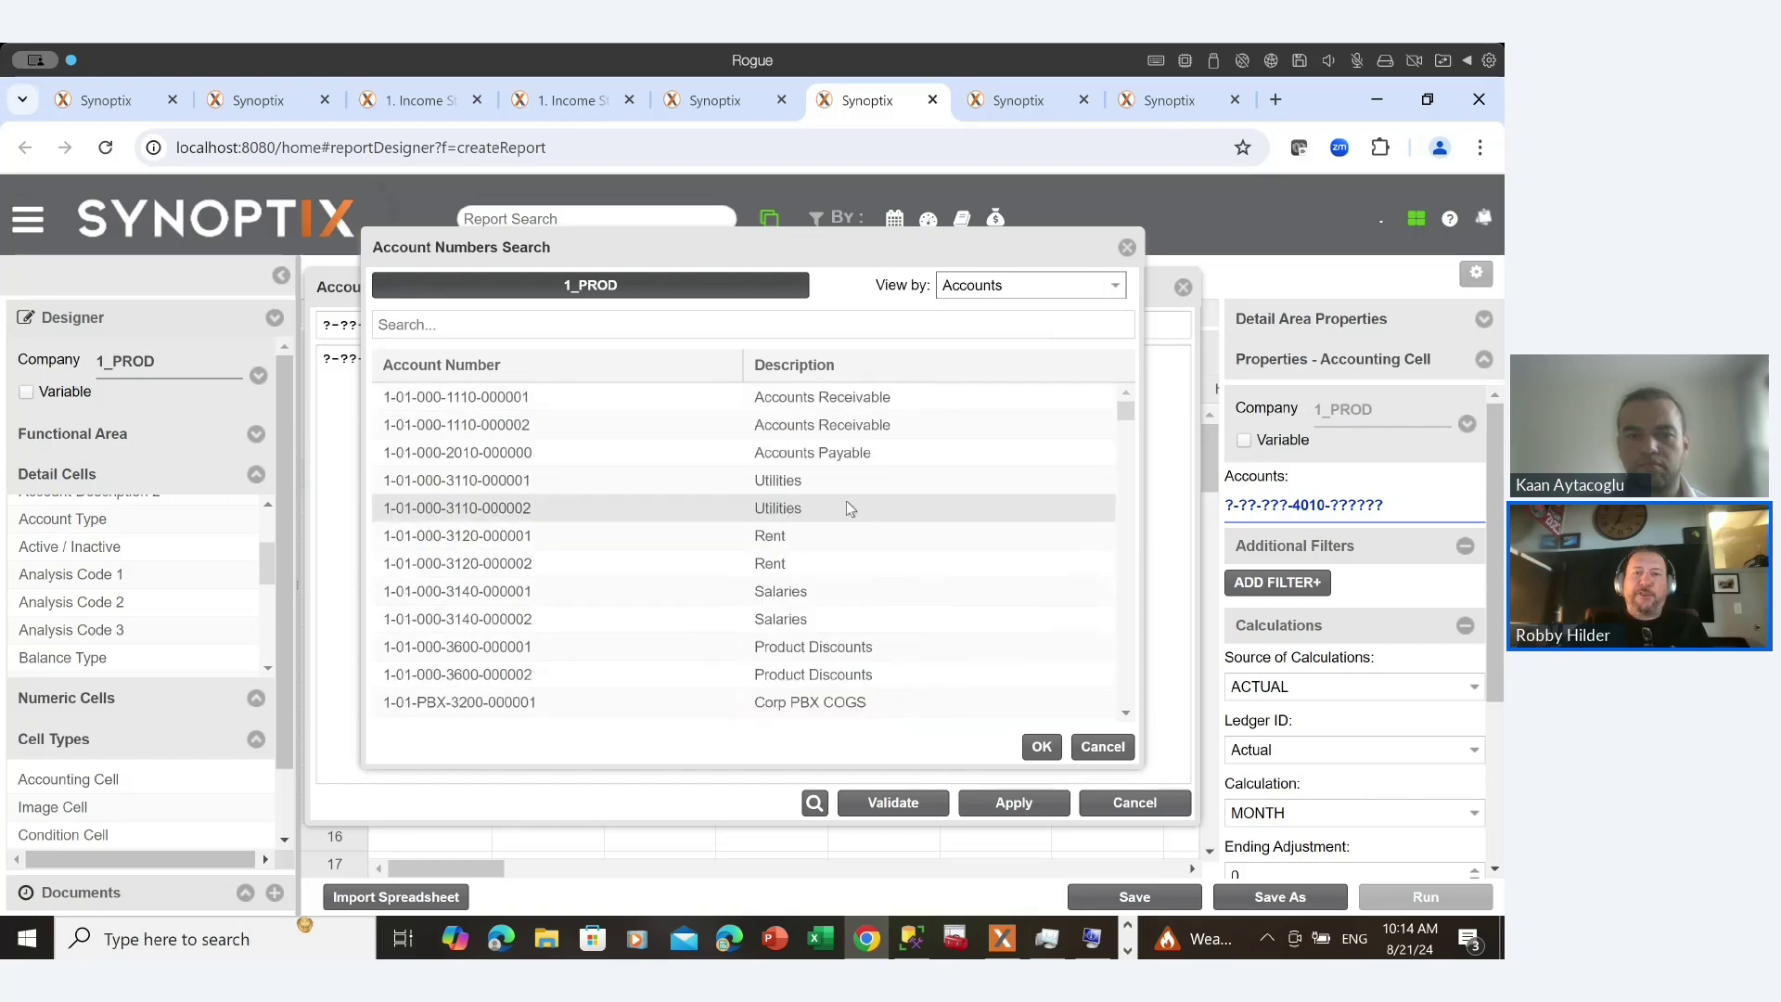
left_click(1040, 748)
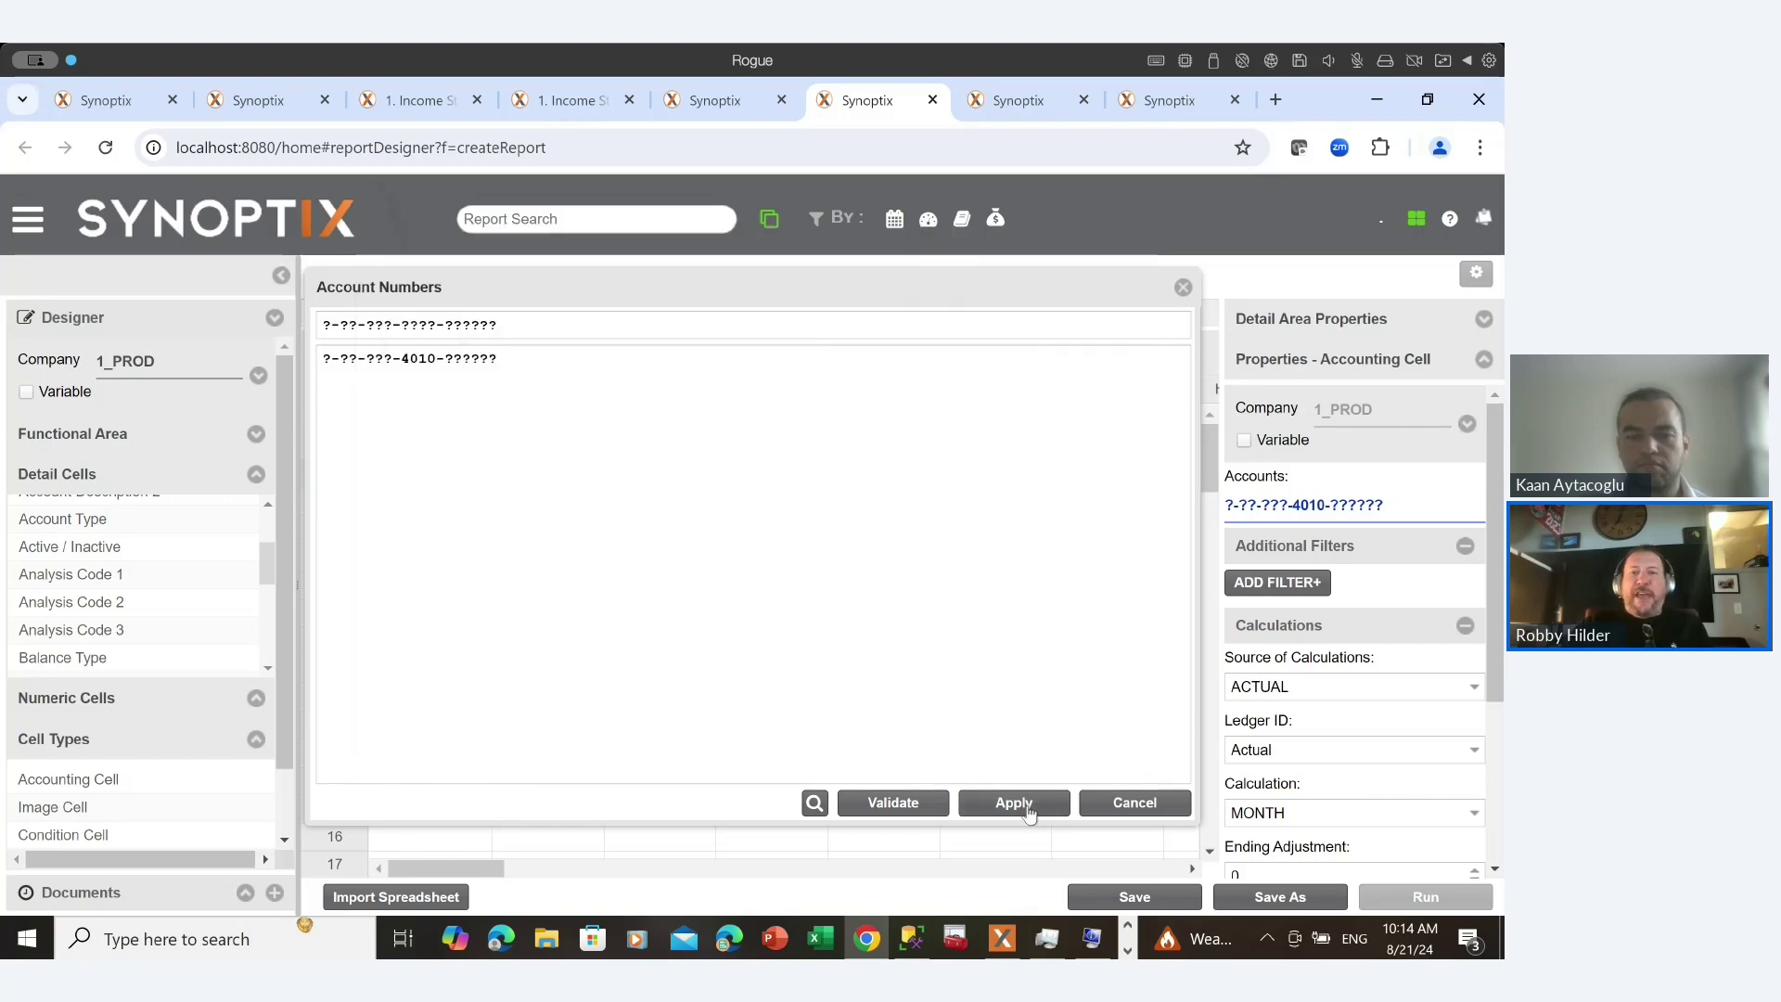
left_click(1018, 802)
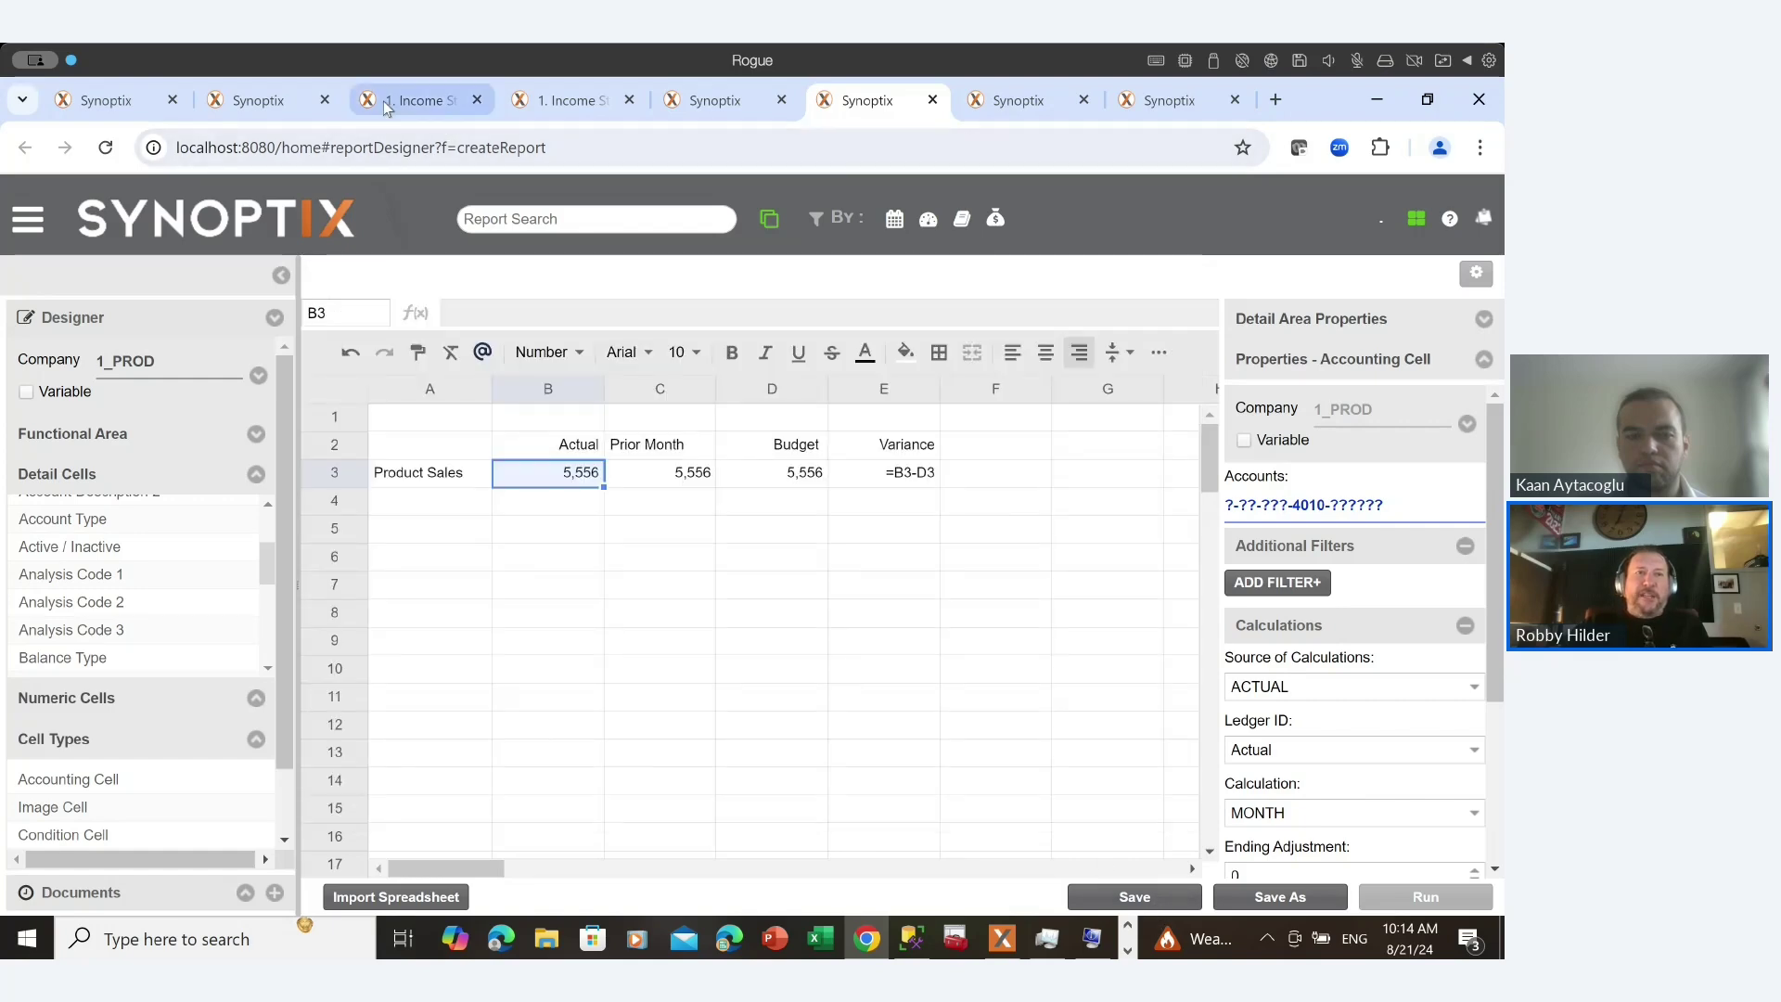
View the accounting filter panel of the Income Statement A (v3) - TE report and return to the report designer.
left_click(291, 112)
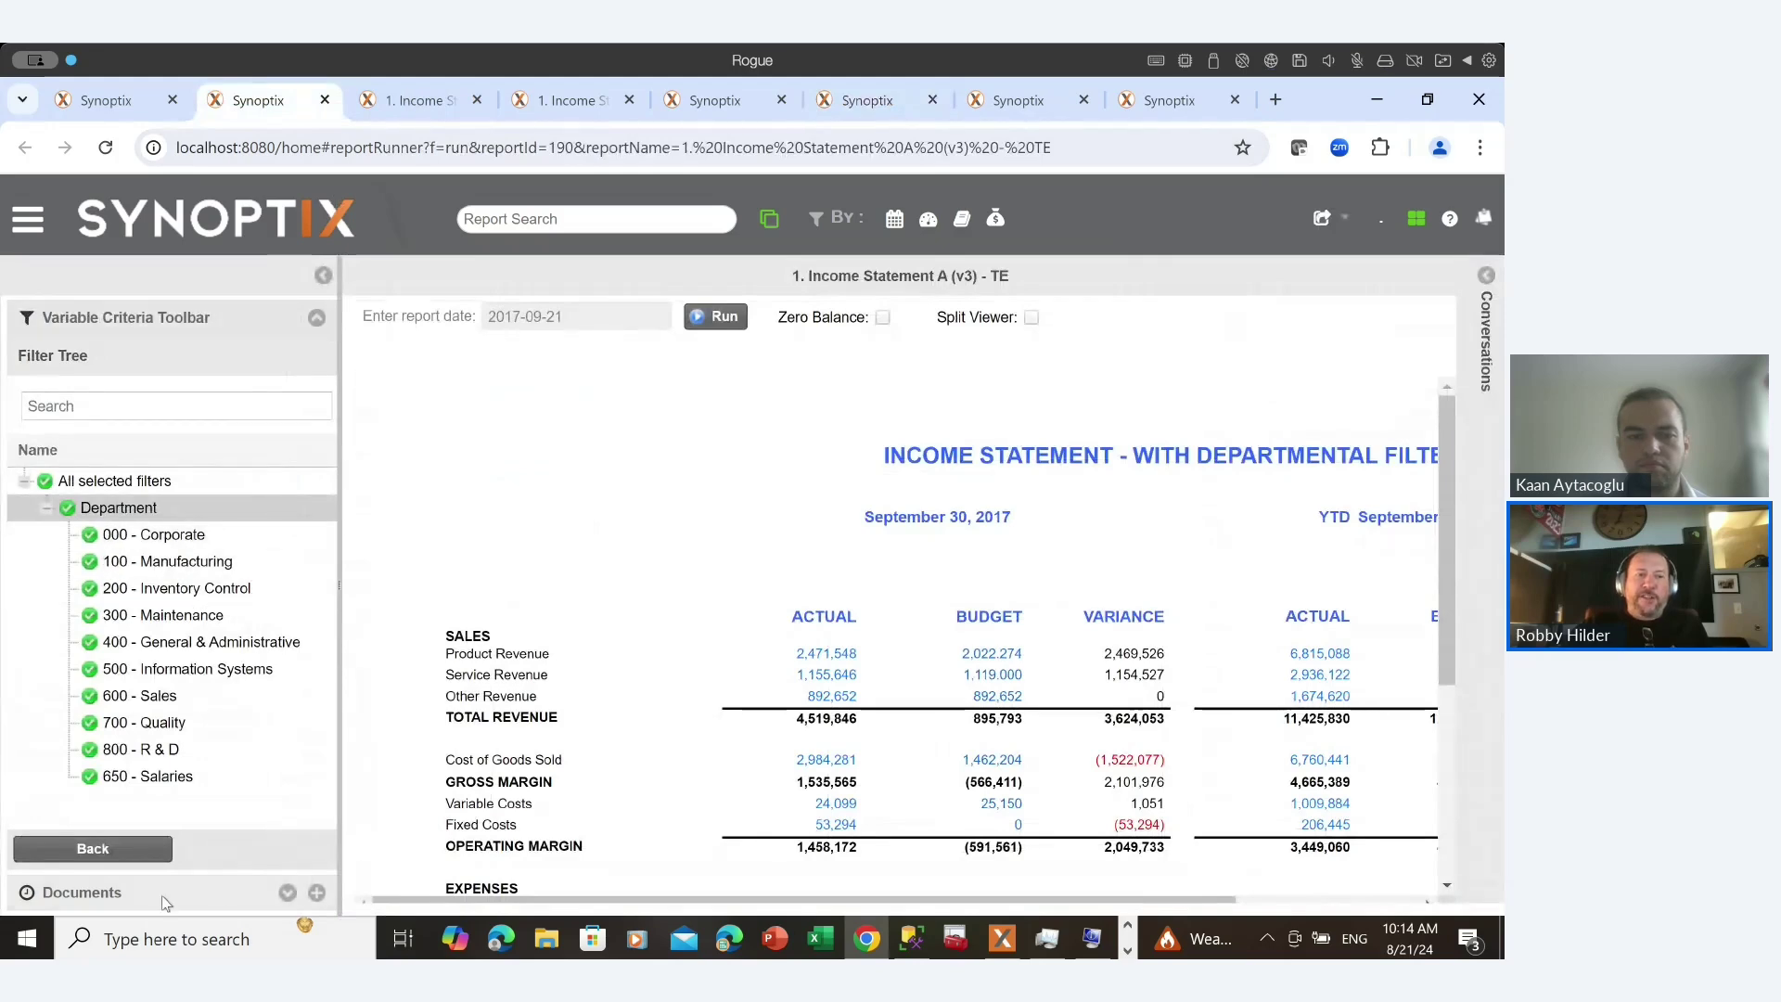
left_click(146, 848)
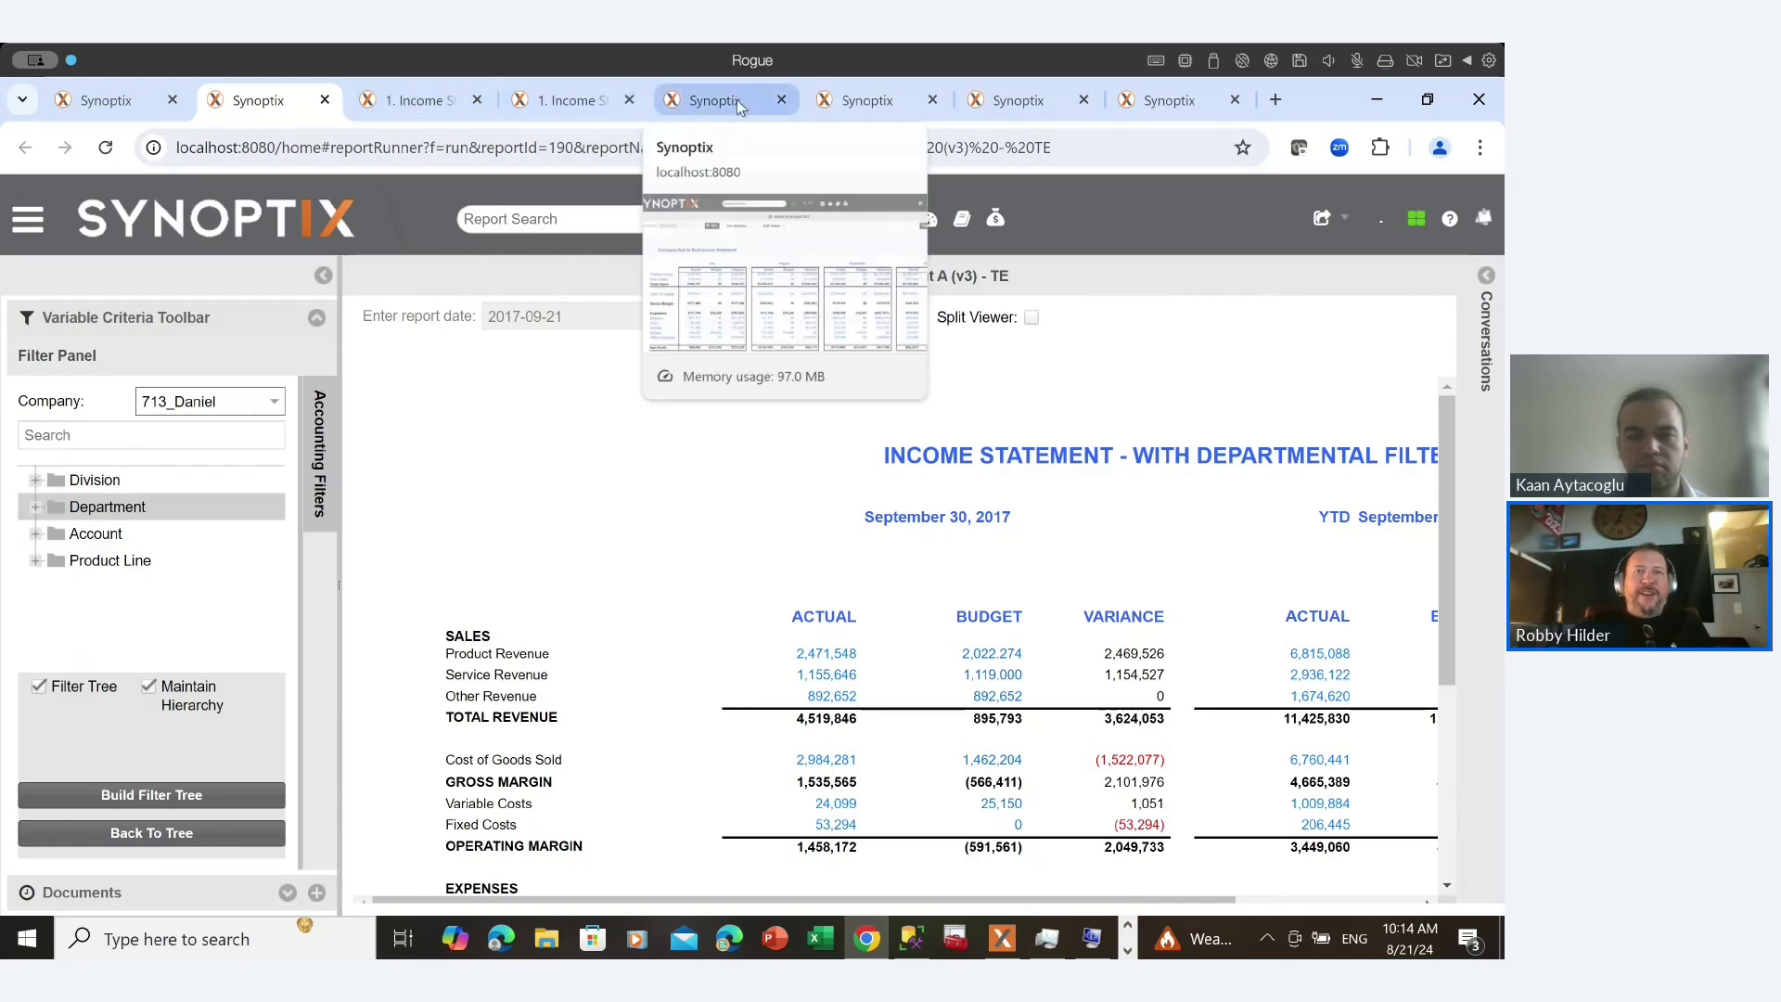
left_click(870, 102)
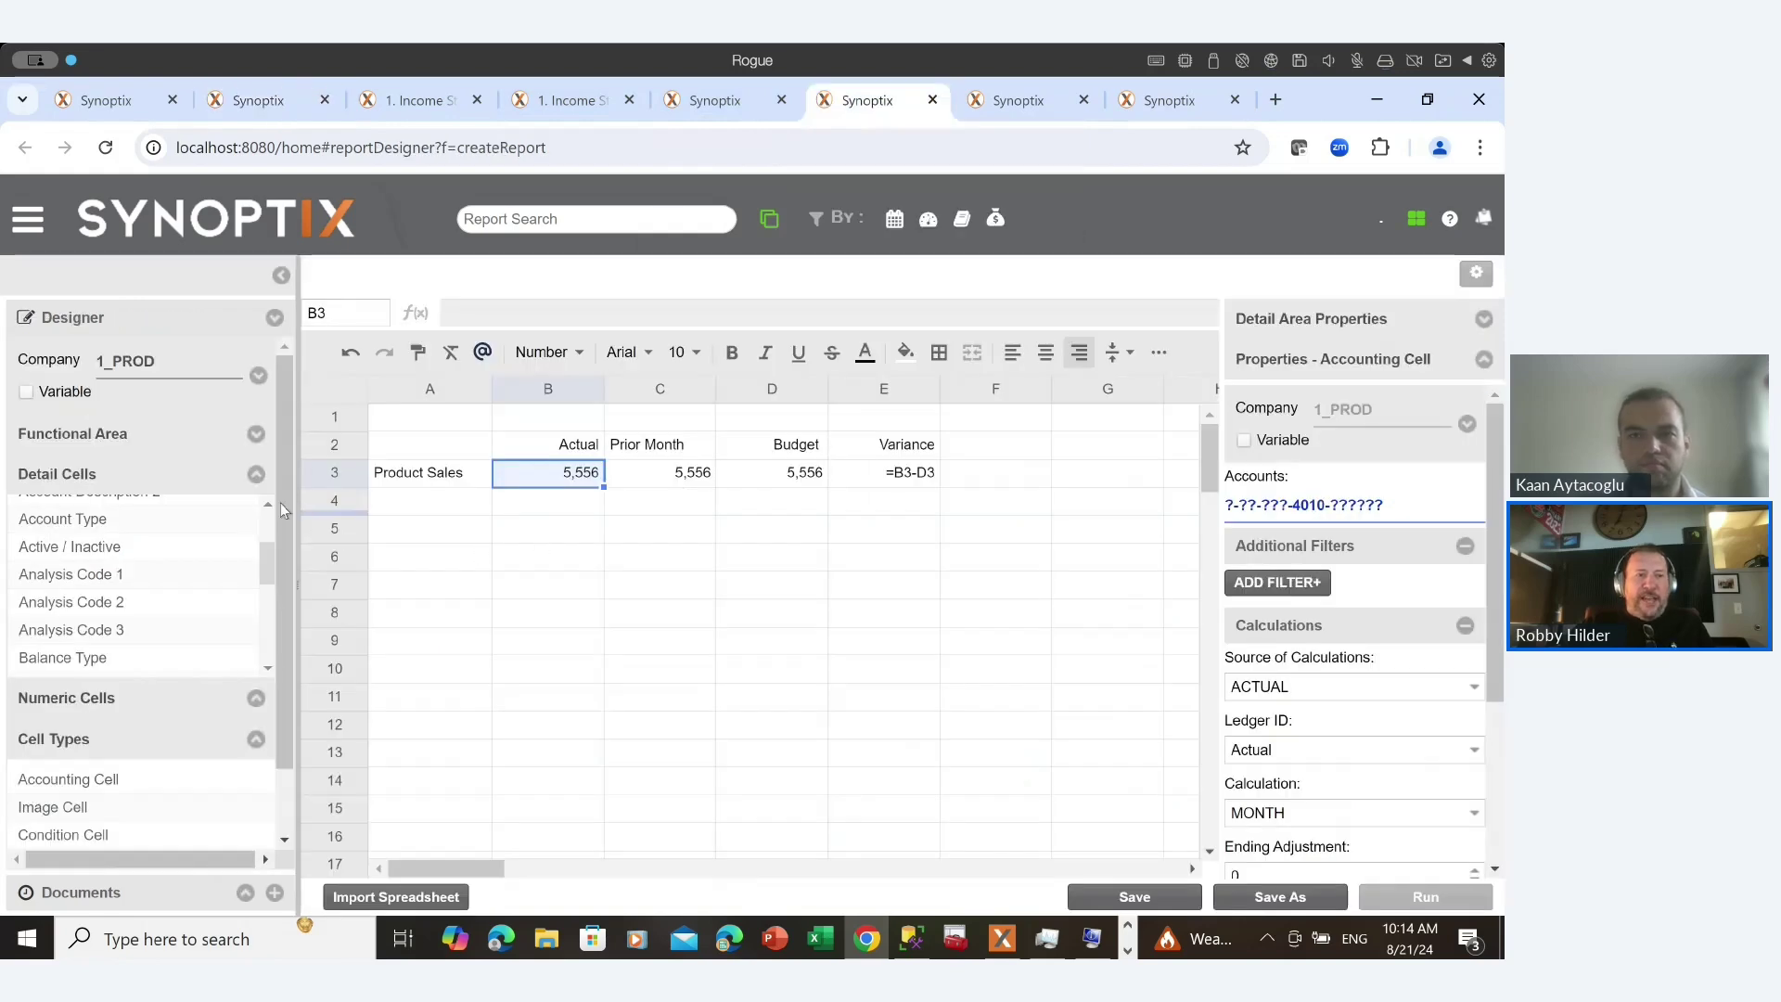
Switch the designer's functional area to Inventory Transactions to load its detail and numeric cells.
left_click(256, 435)
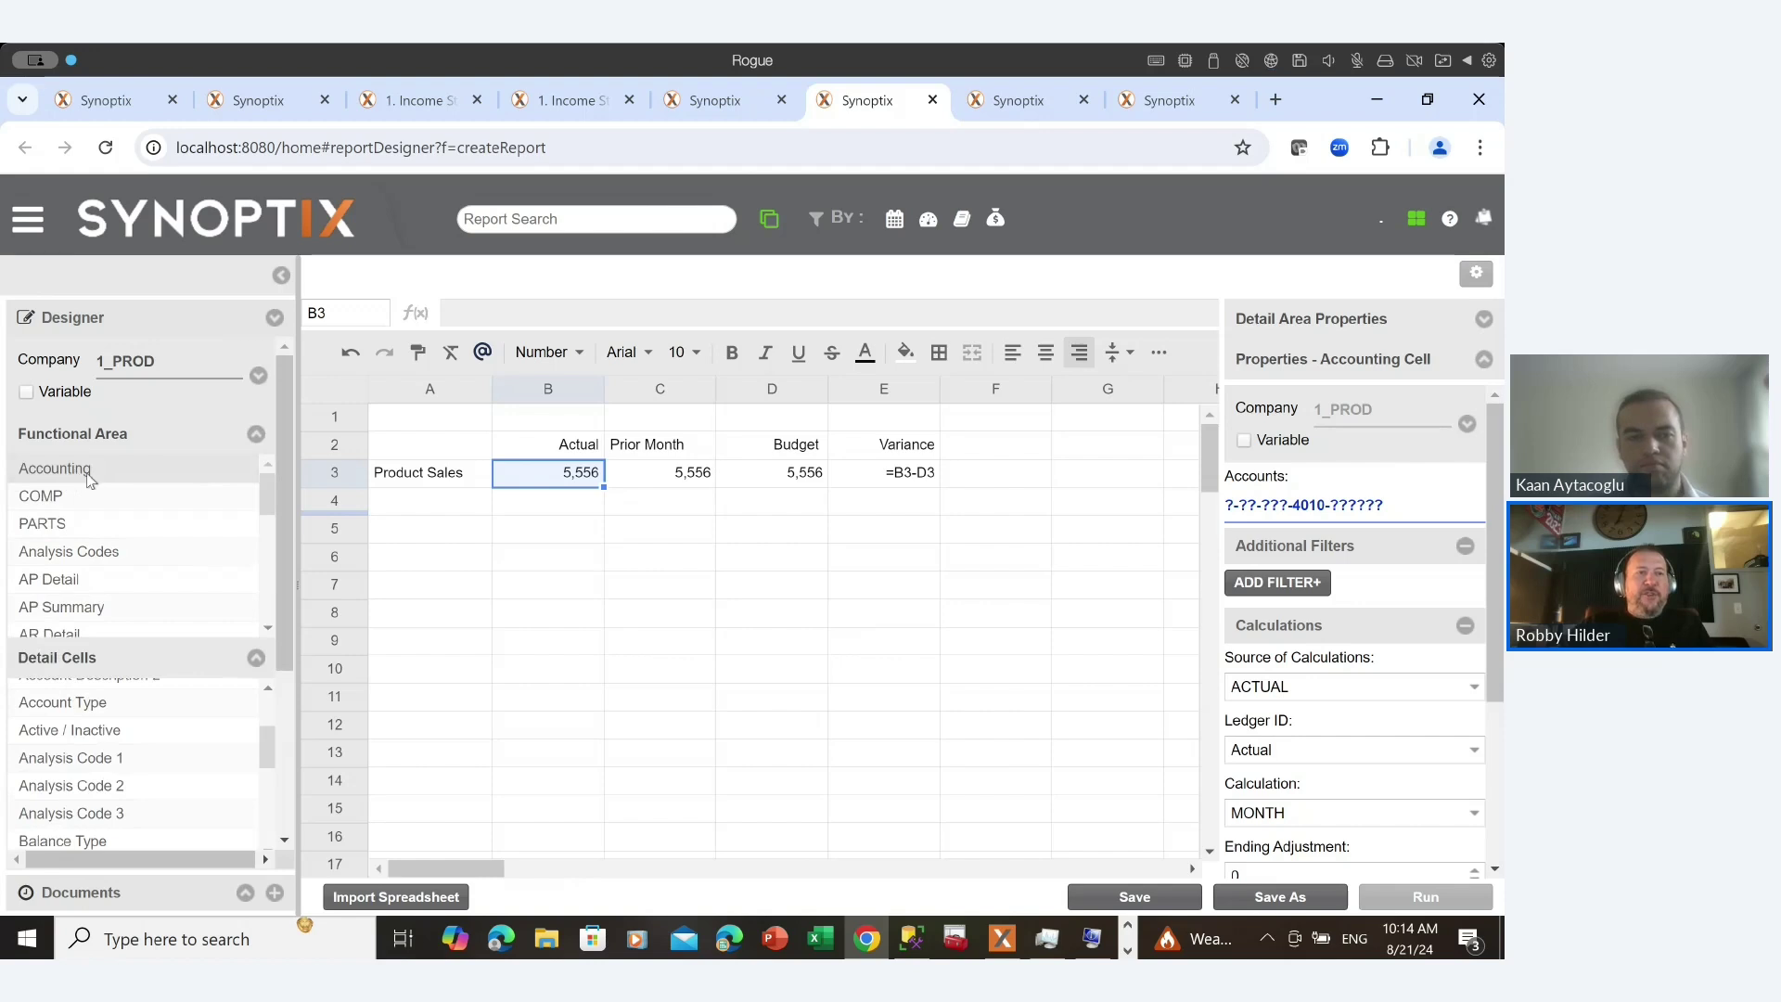
scroll(130, 494, "down", 5)
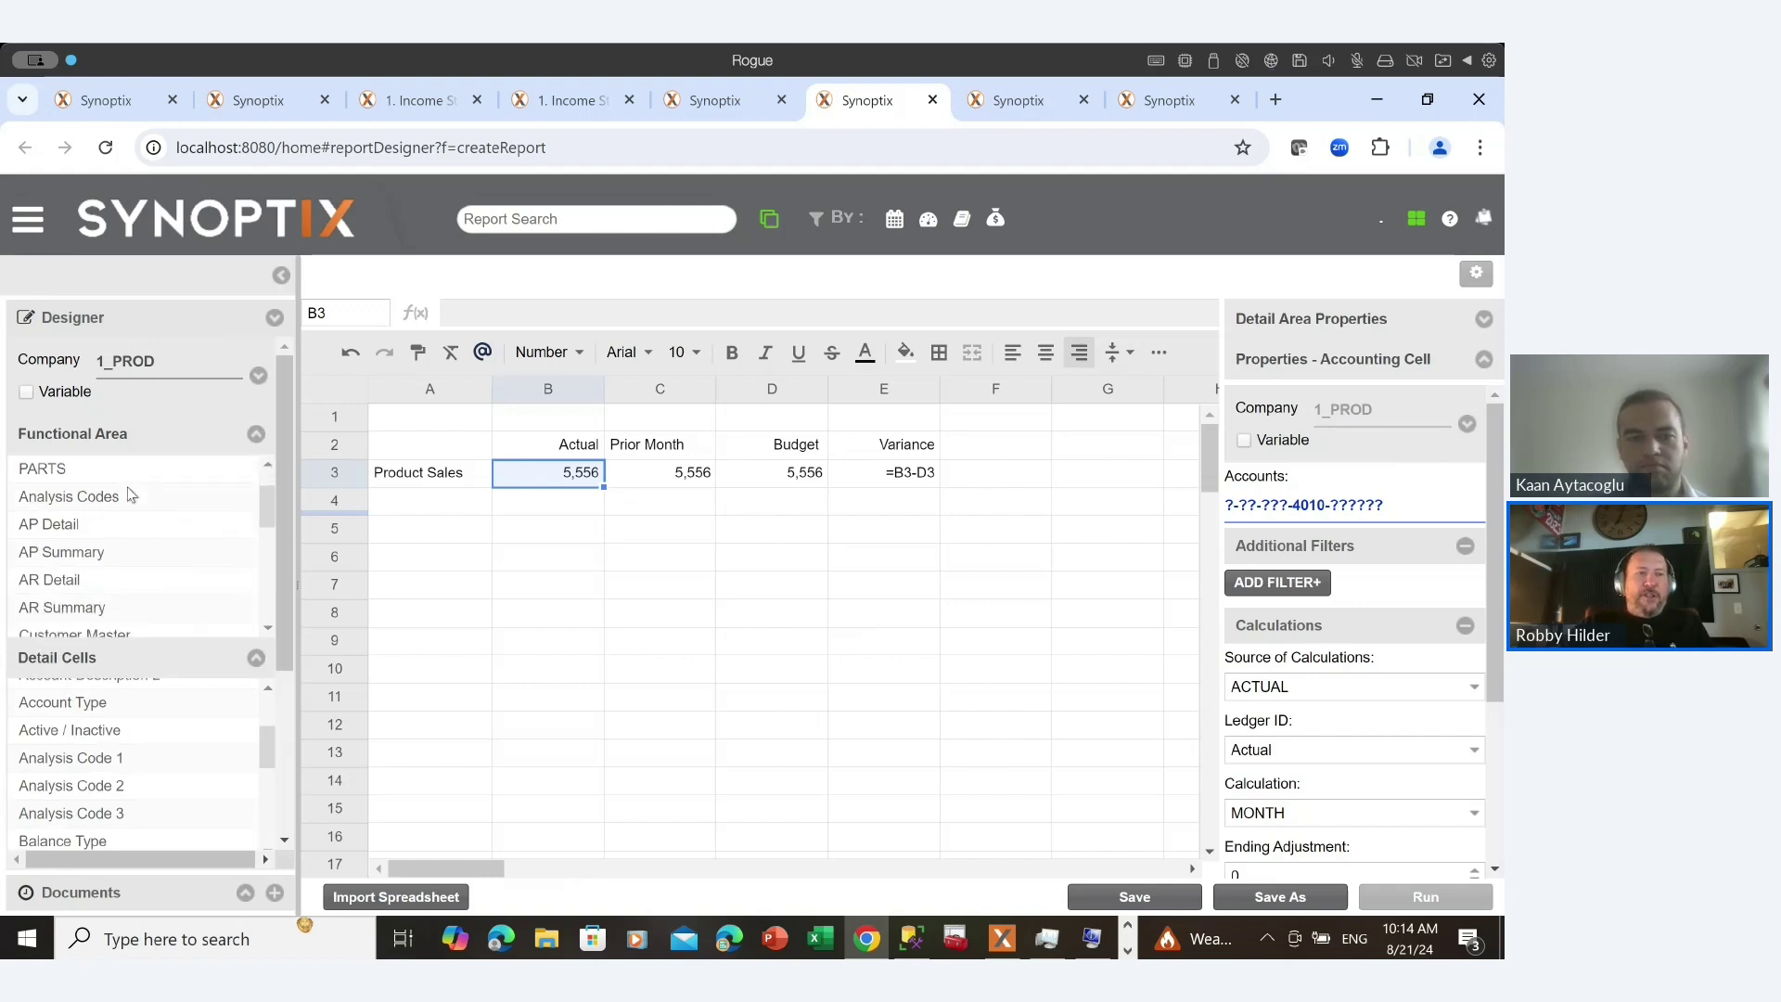
scroll(130, 494, "down", 2)
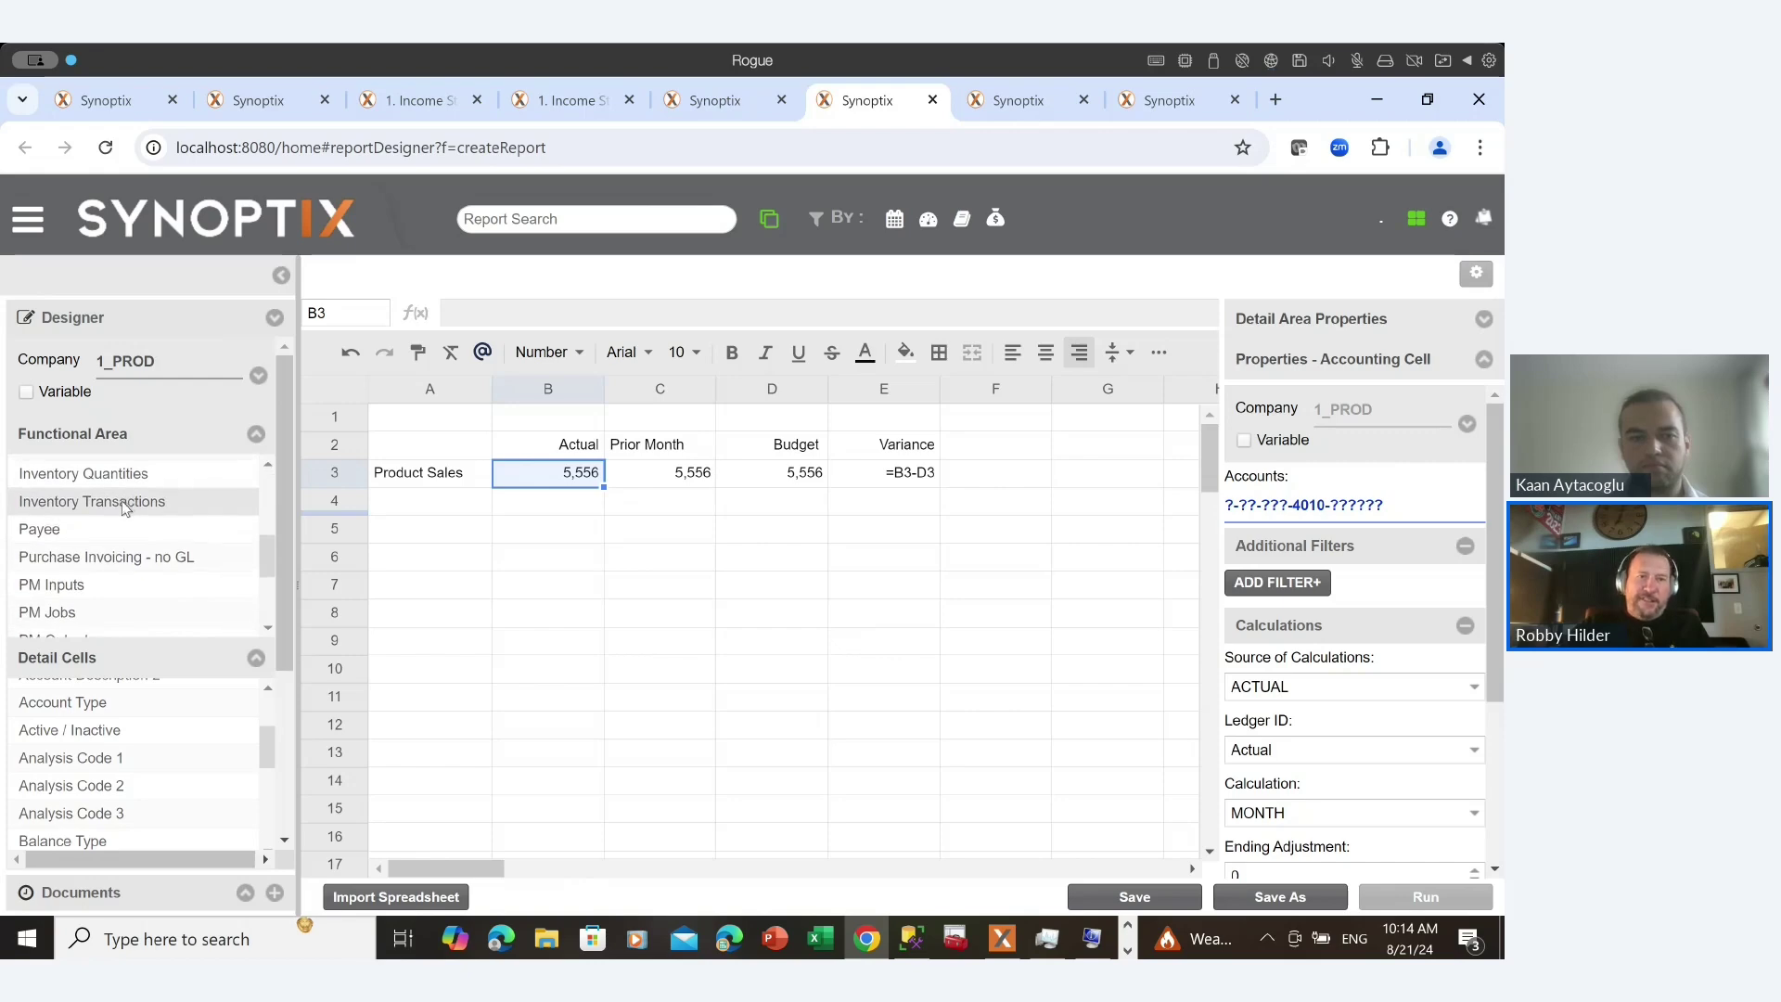
left_click(121, 501)
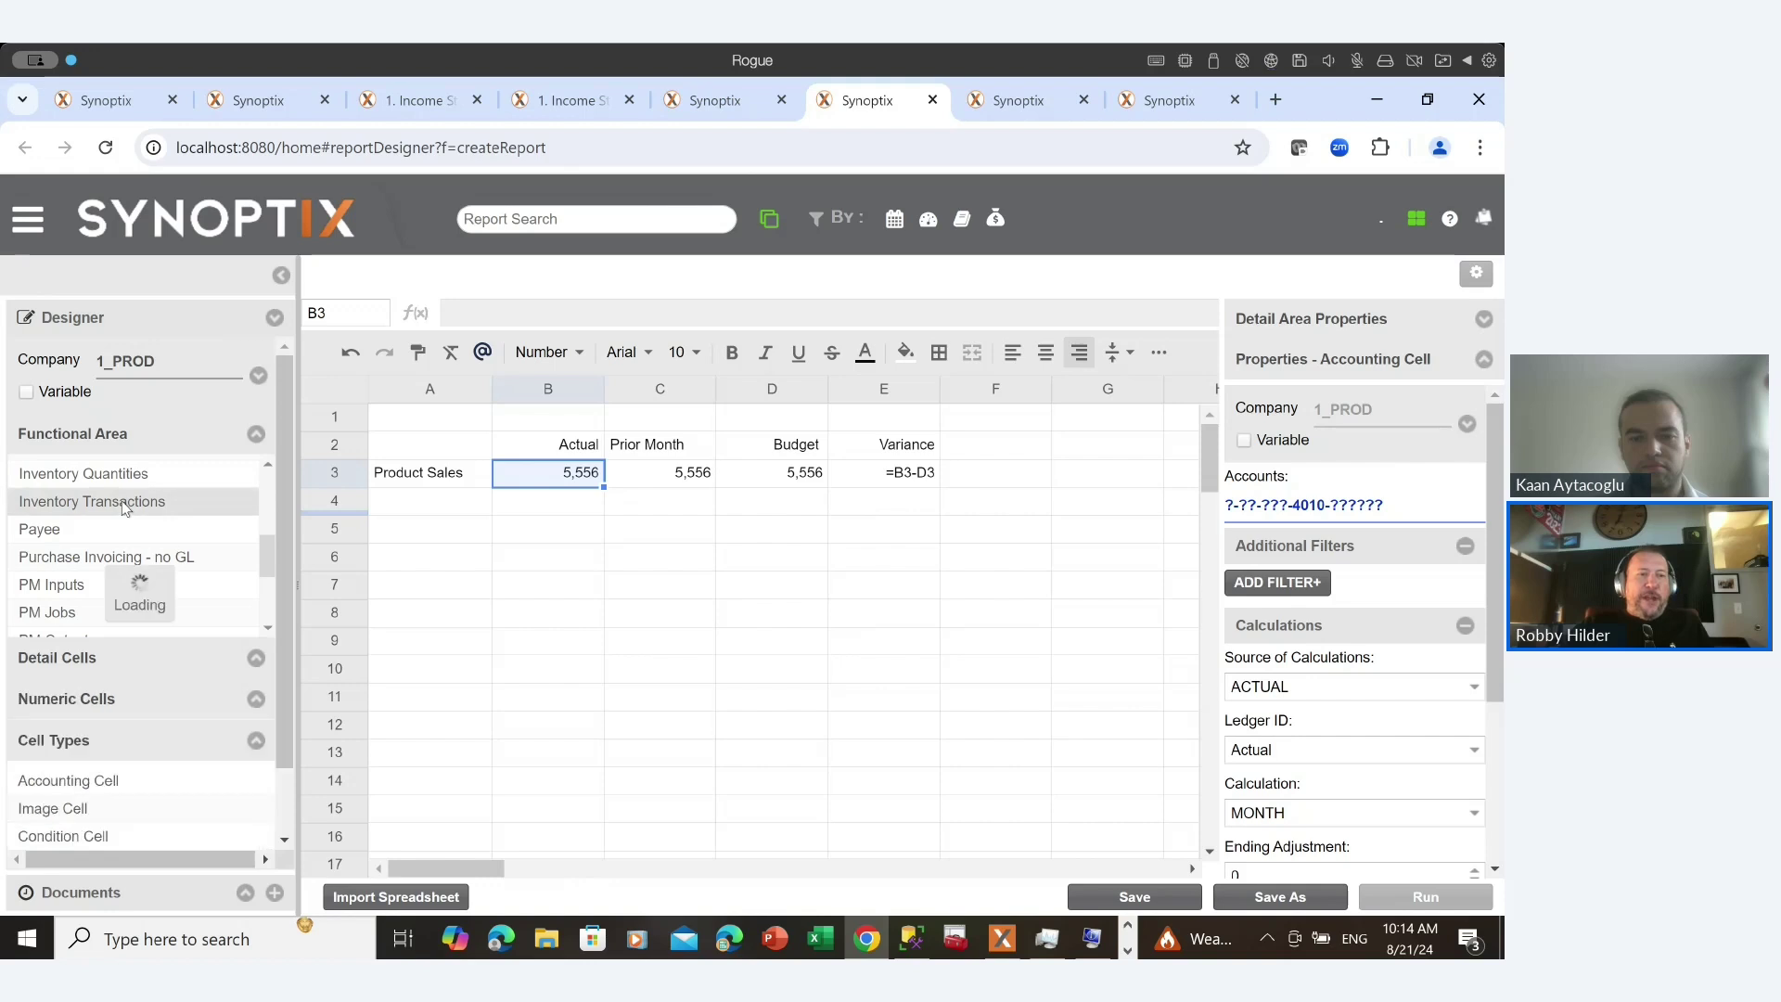
left_click(256, 433)
scroll(180, 545, "up", 3)
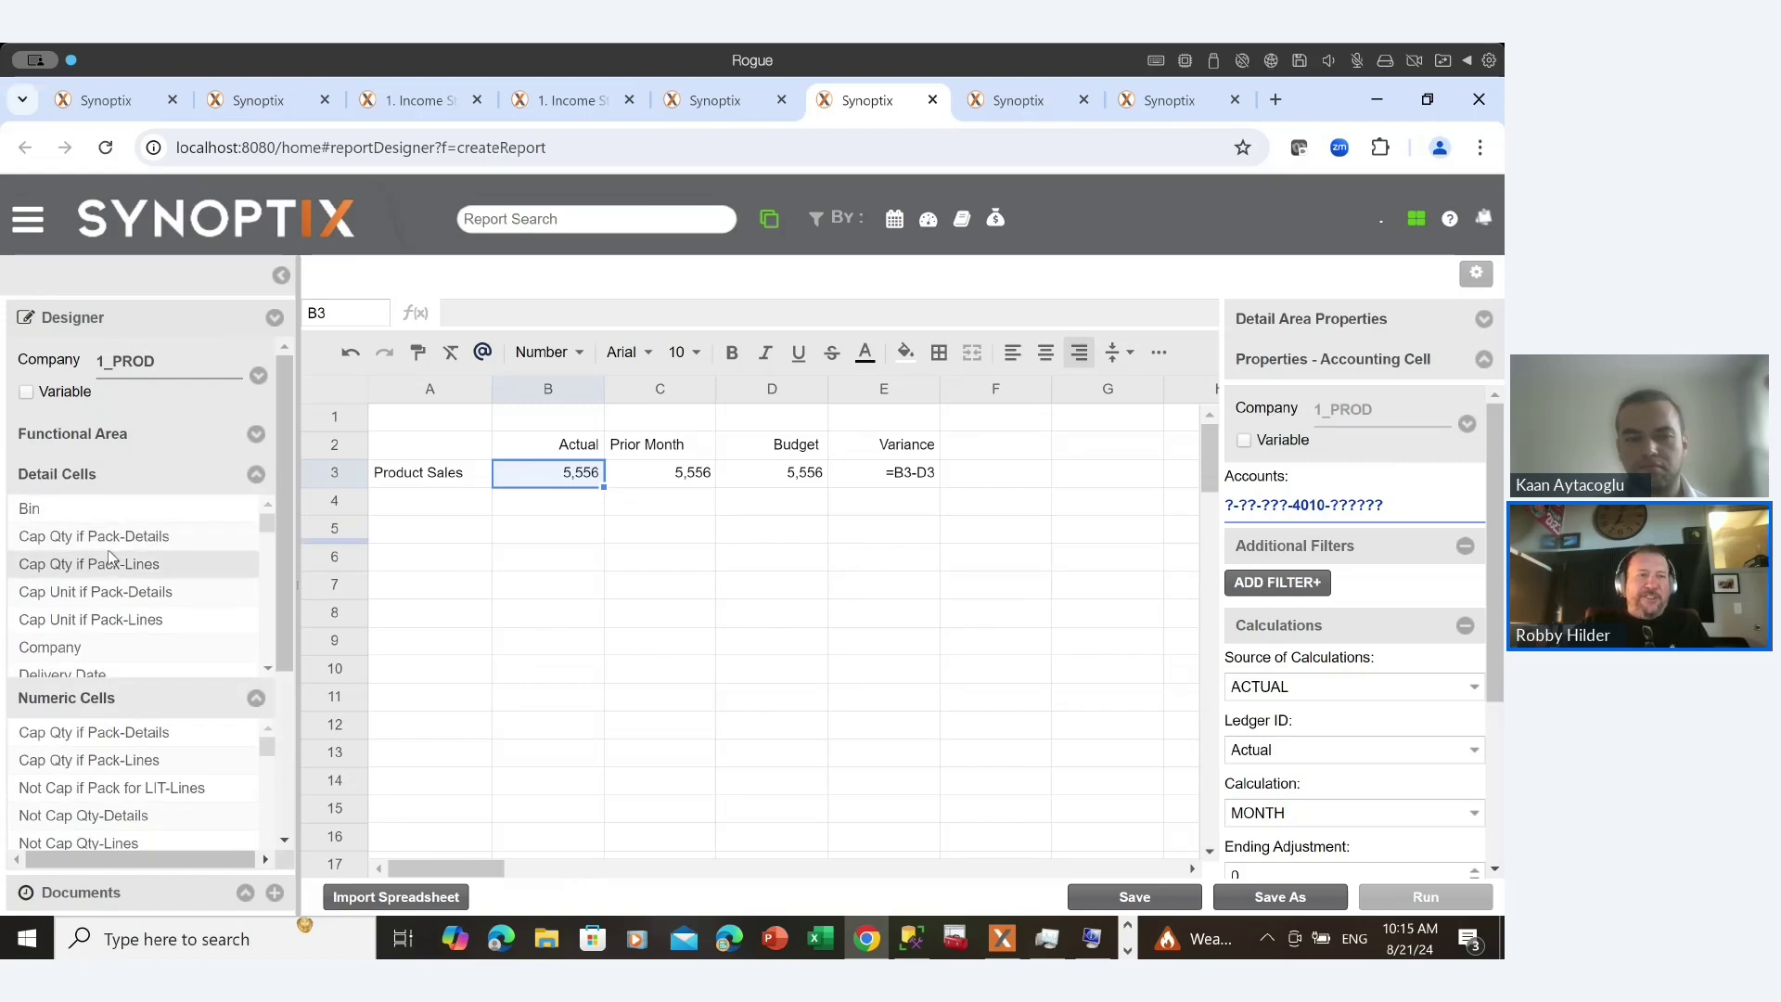
Insert the Delivery Date detail cell of Inventory Transactions in A7 and widen the properties pane.
left_click(412, 593)
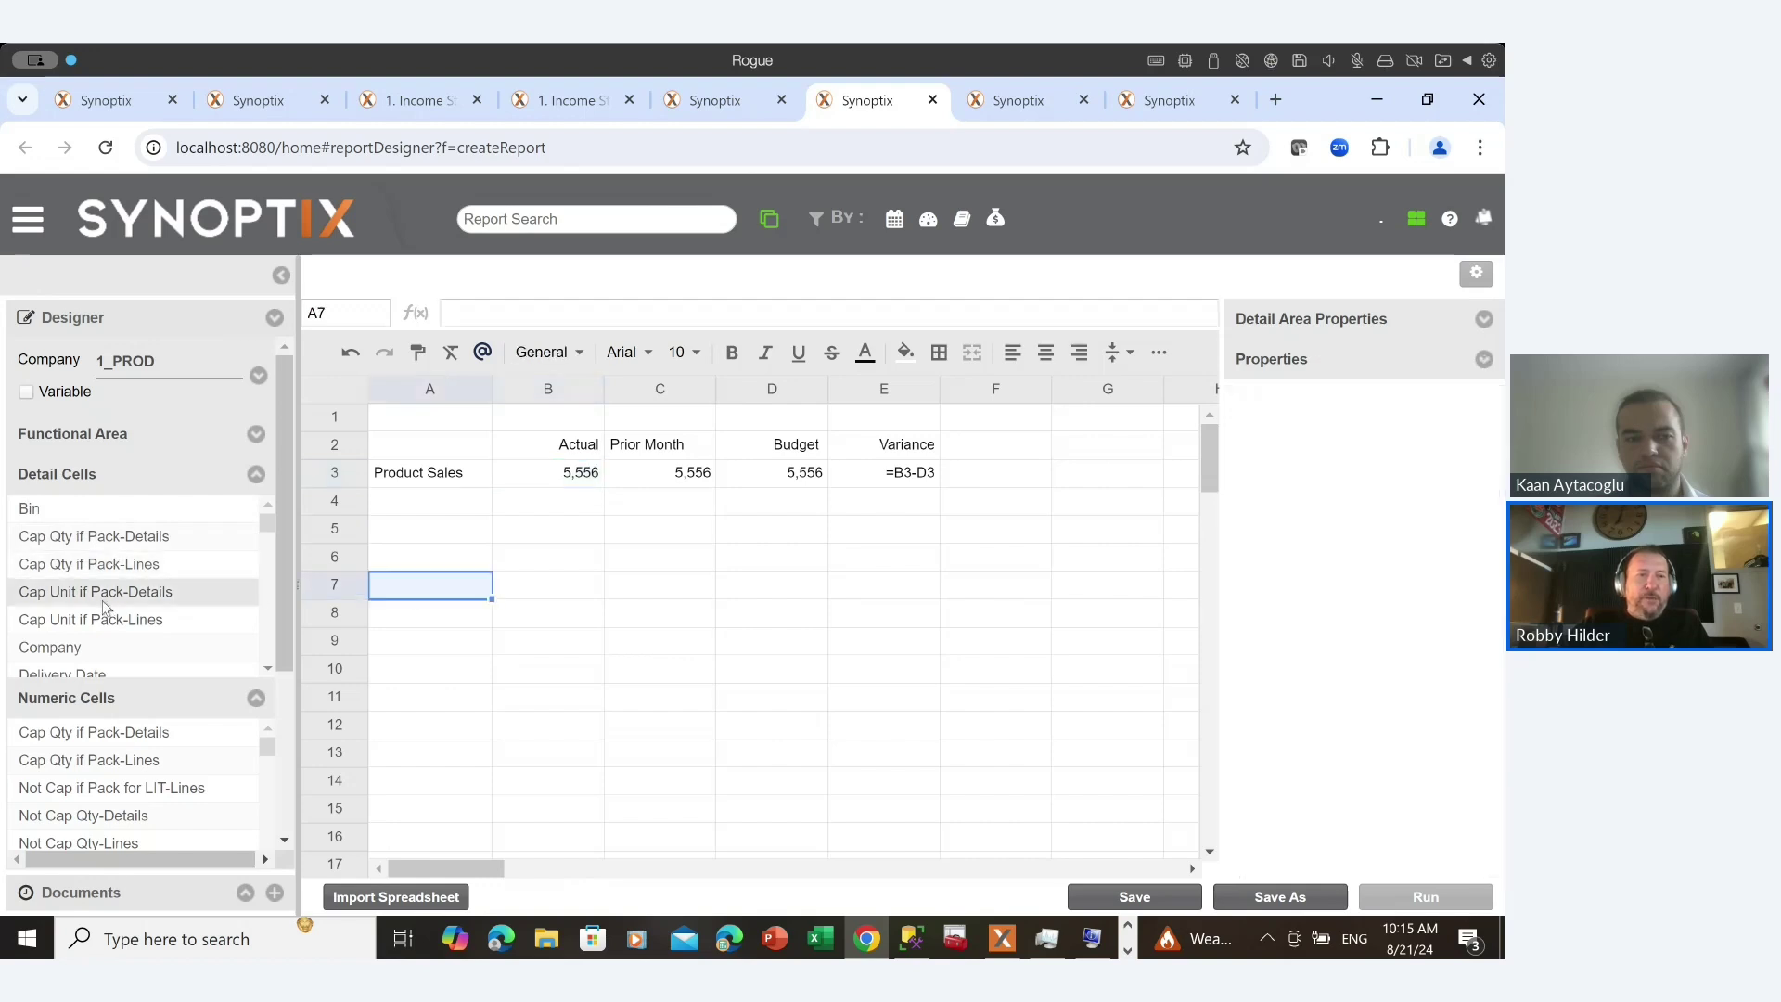
scroll(104, 598, "down", 2)
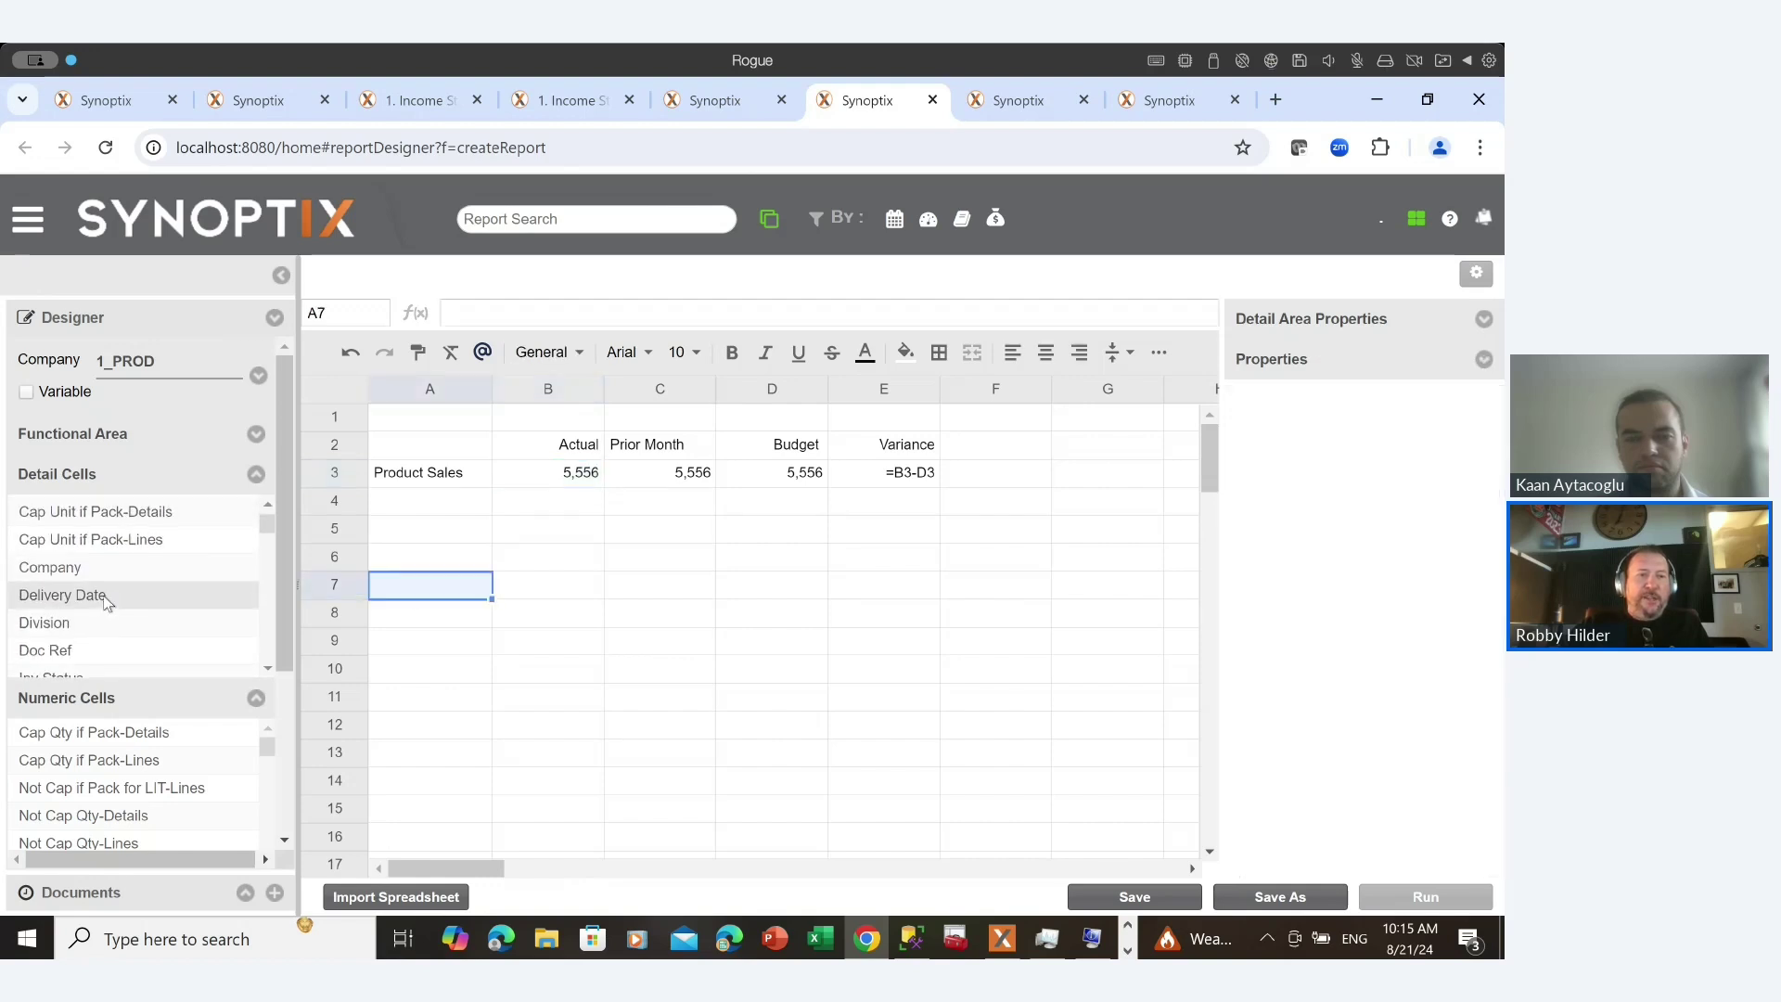
double_click(104, 596)
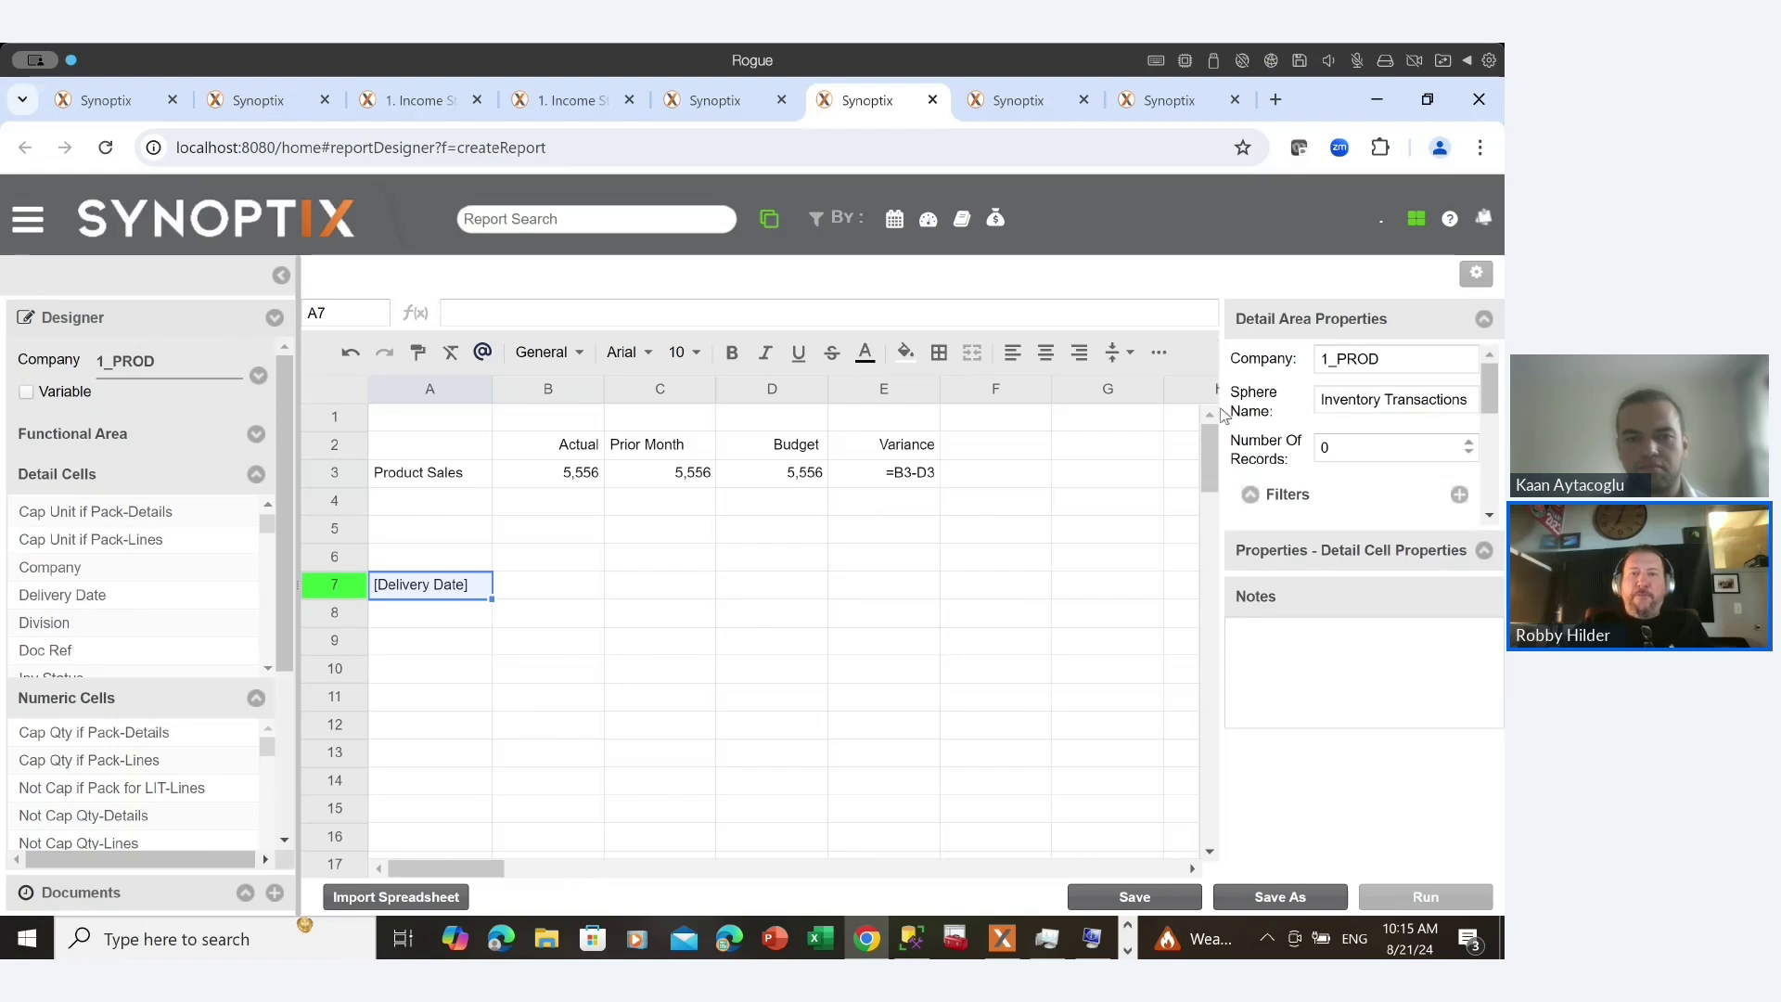
left_click_drag(1223, 408, 1161, 413)
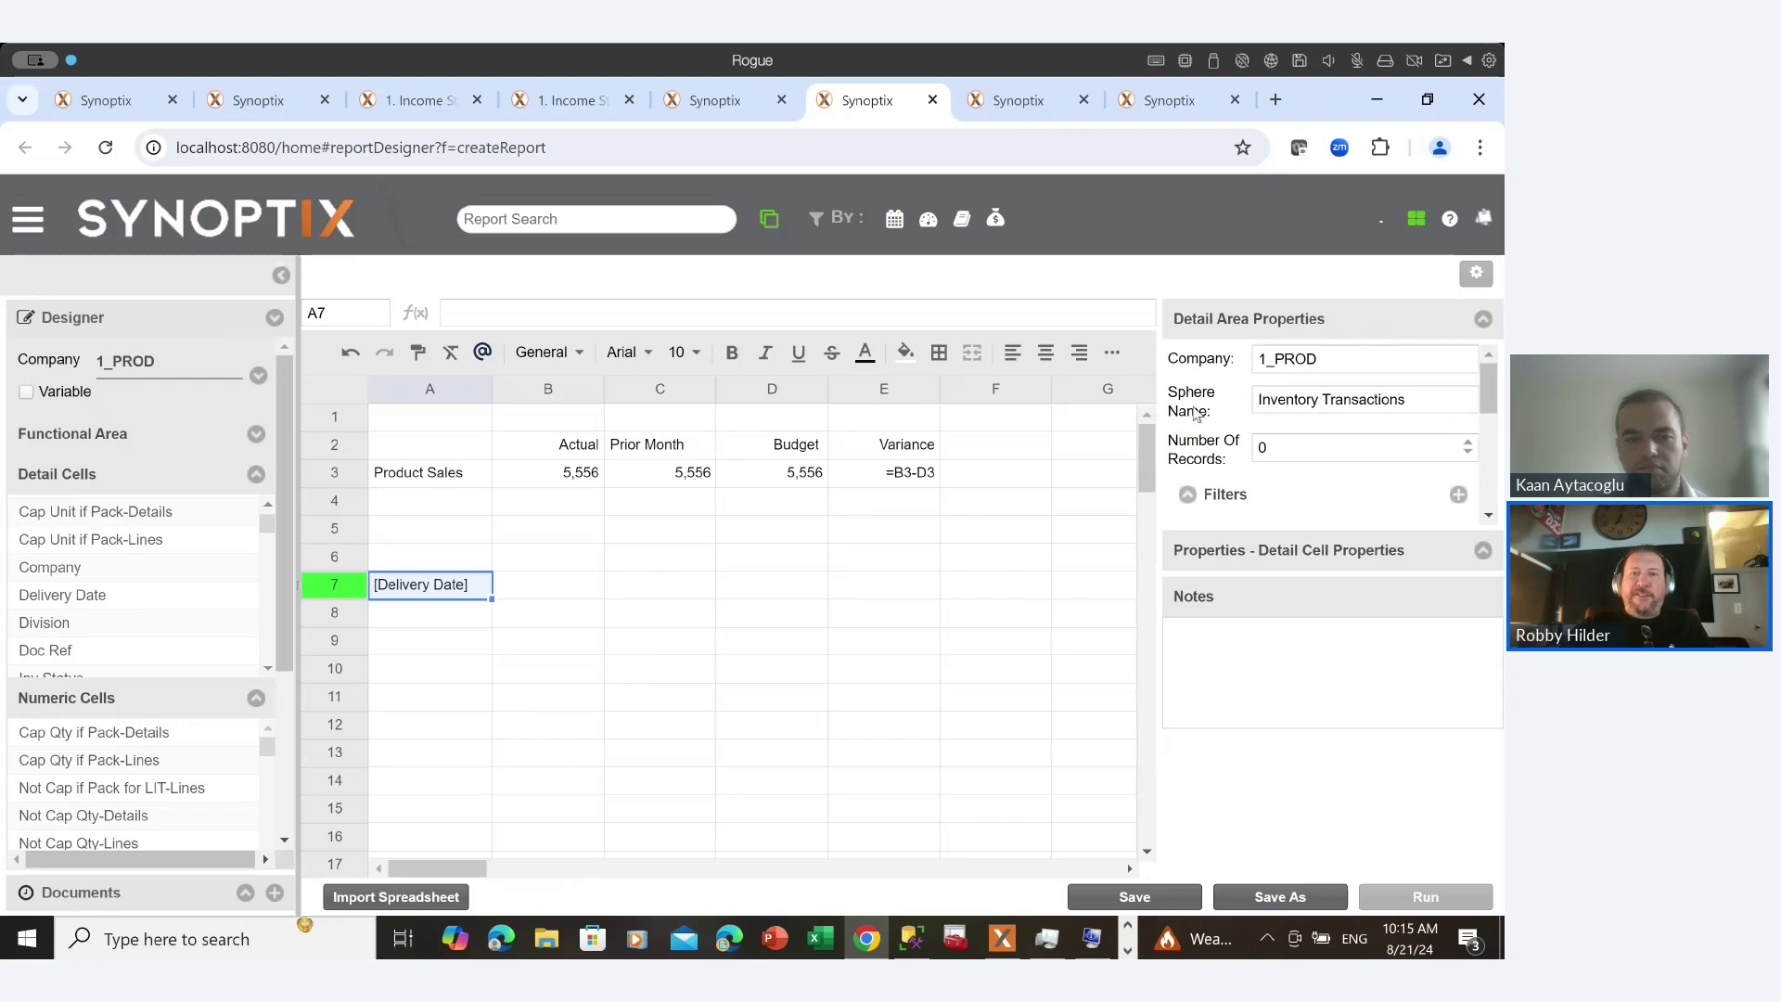
left_click_drag(1162, 406, 1133, 408)
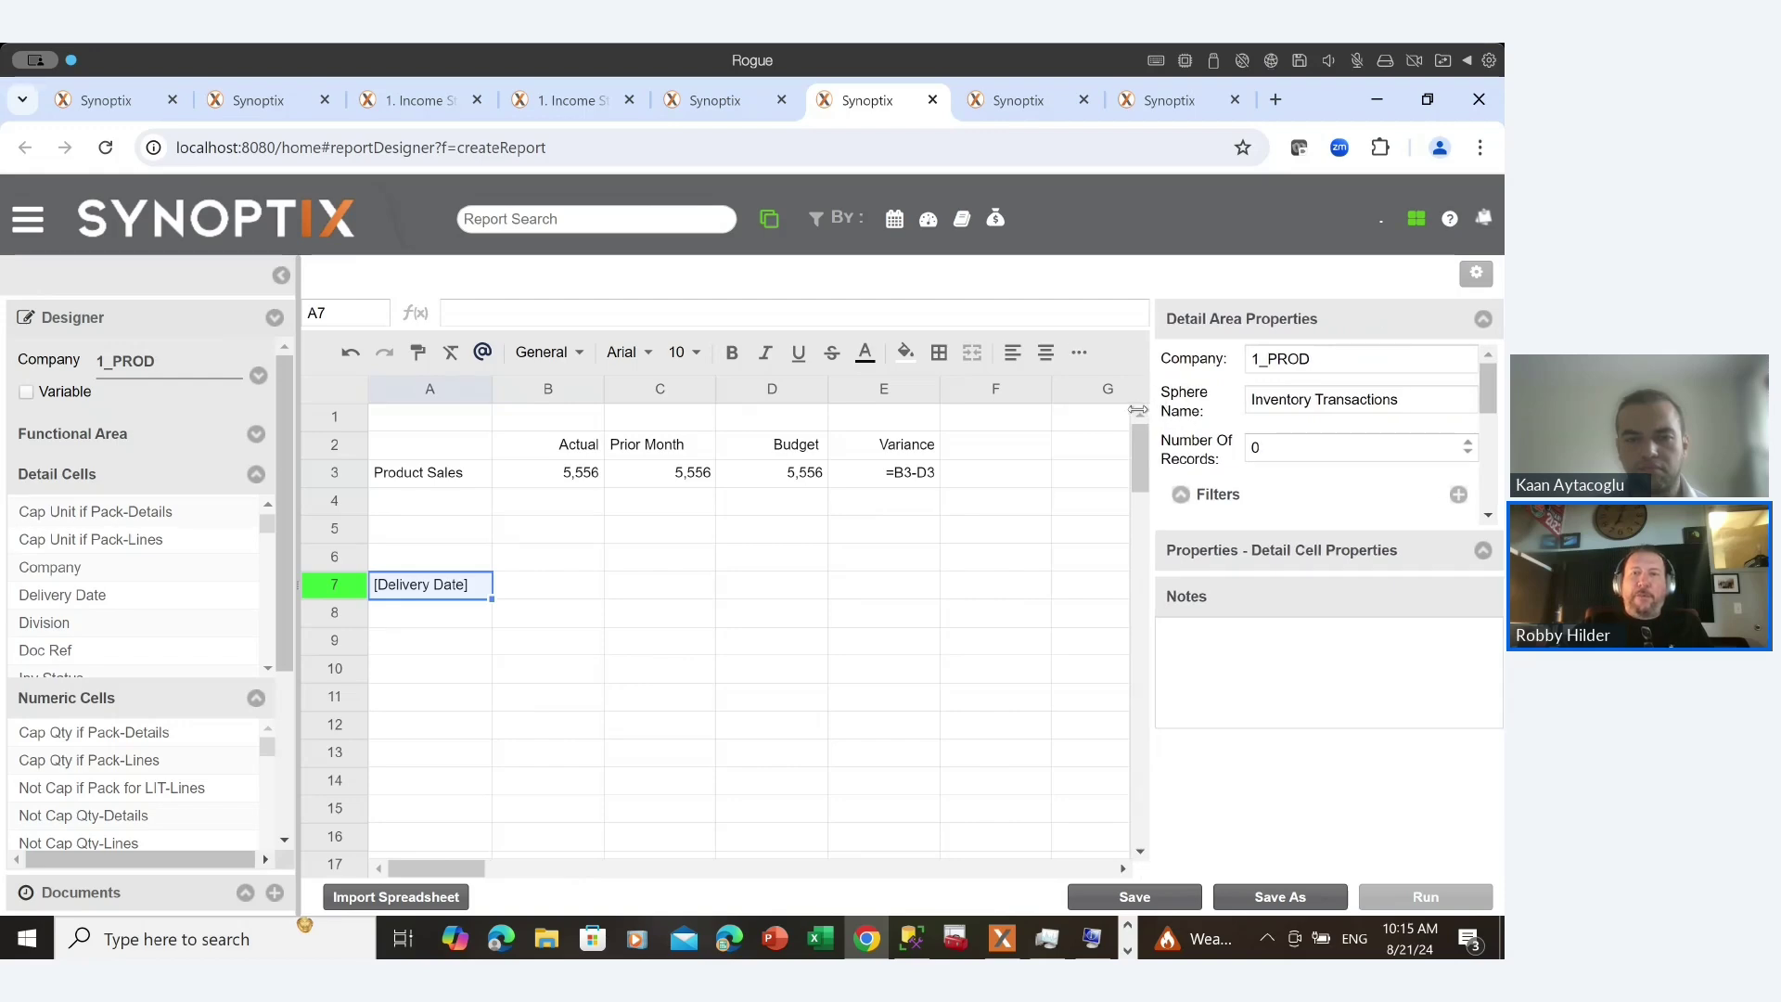
Examine the fields available as filters for the Inventory Transactions detail area and close the list without adding one.
left_click(1403, 405)
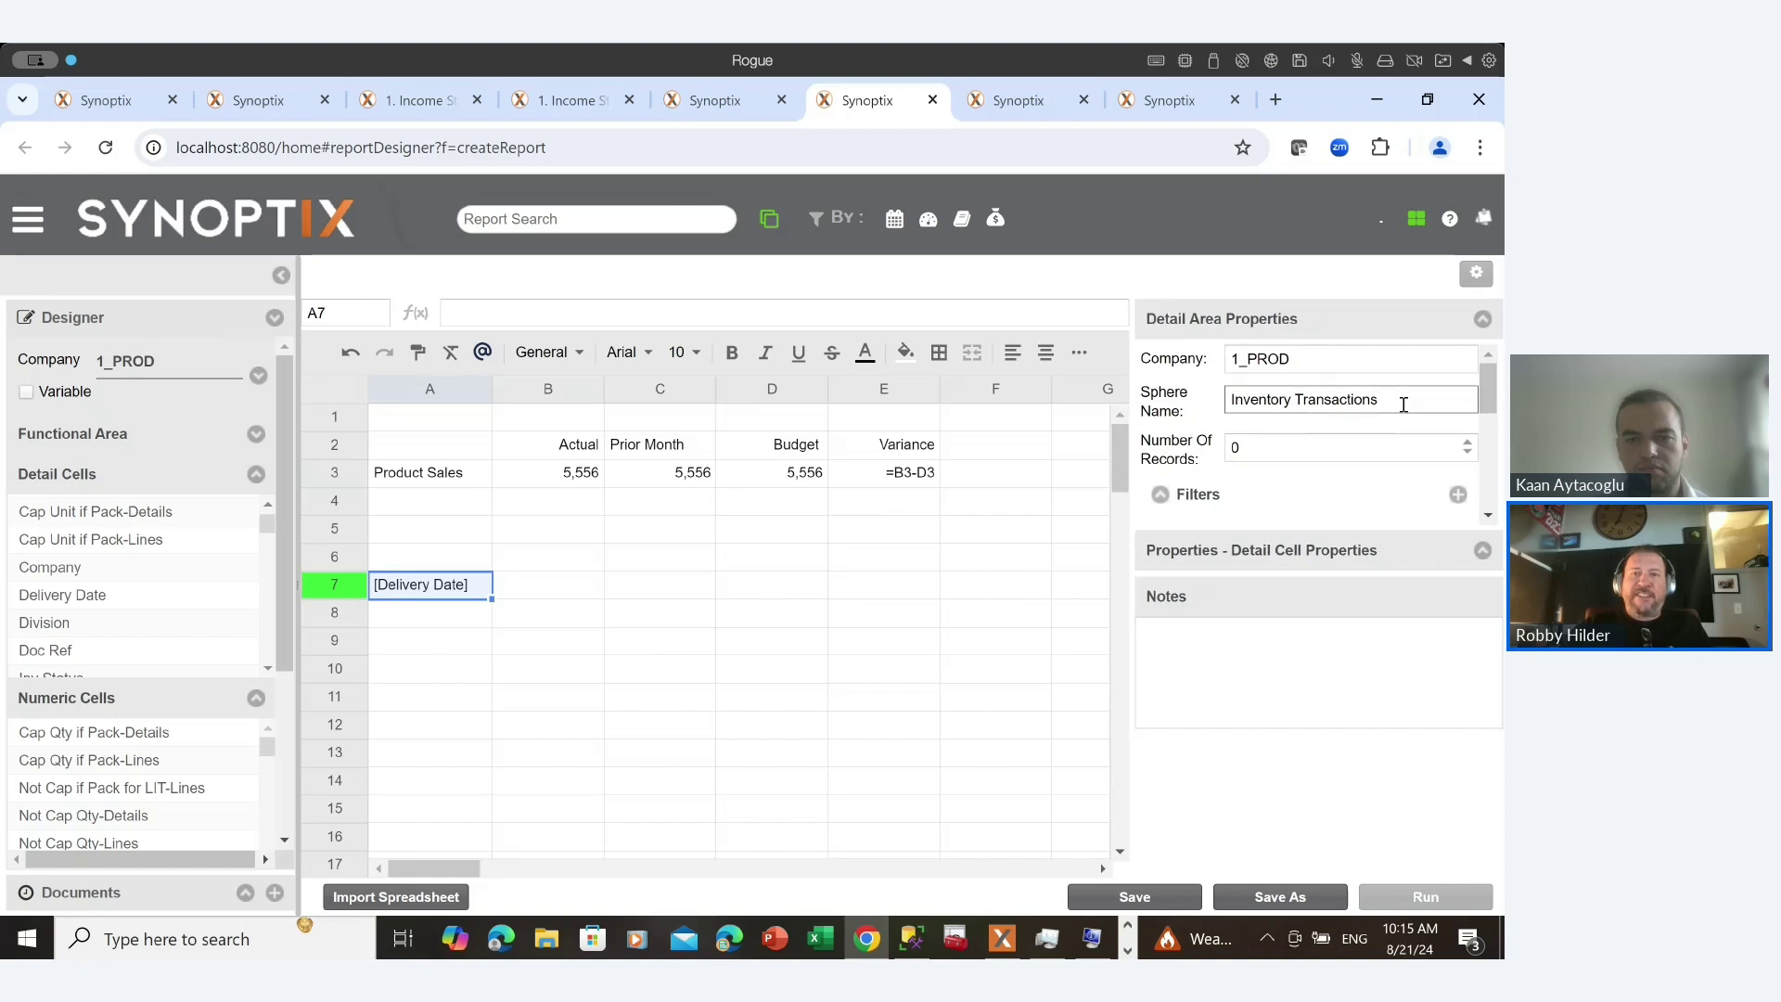
left_click(1457, 494)
scroll(843, 478, "down", 1)
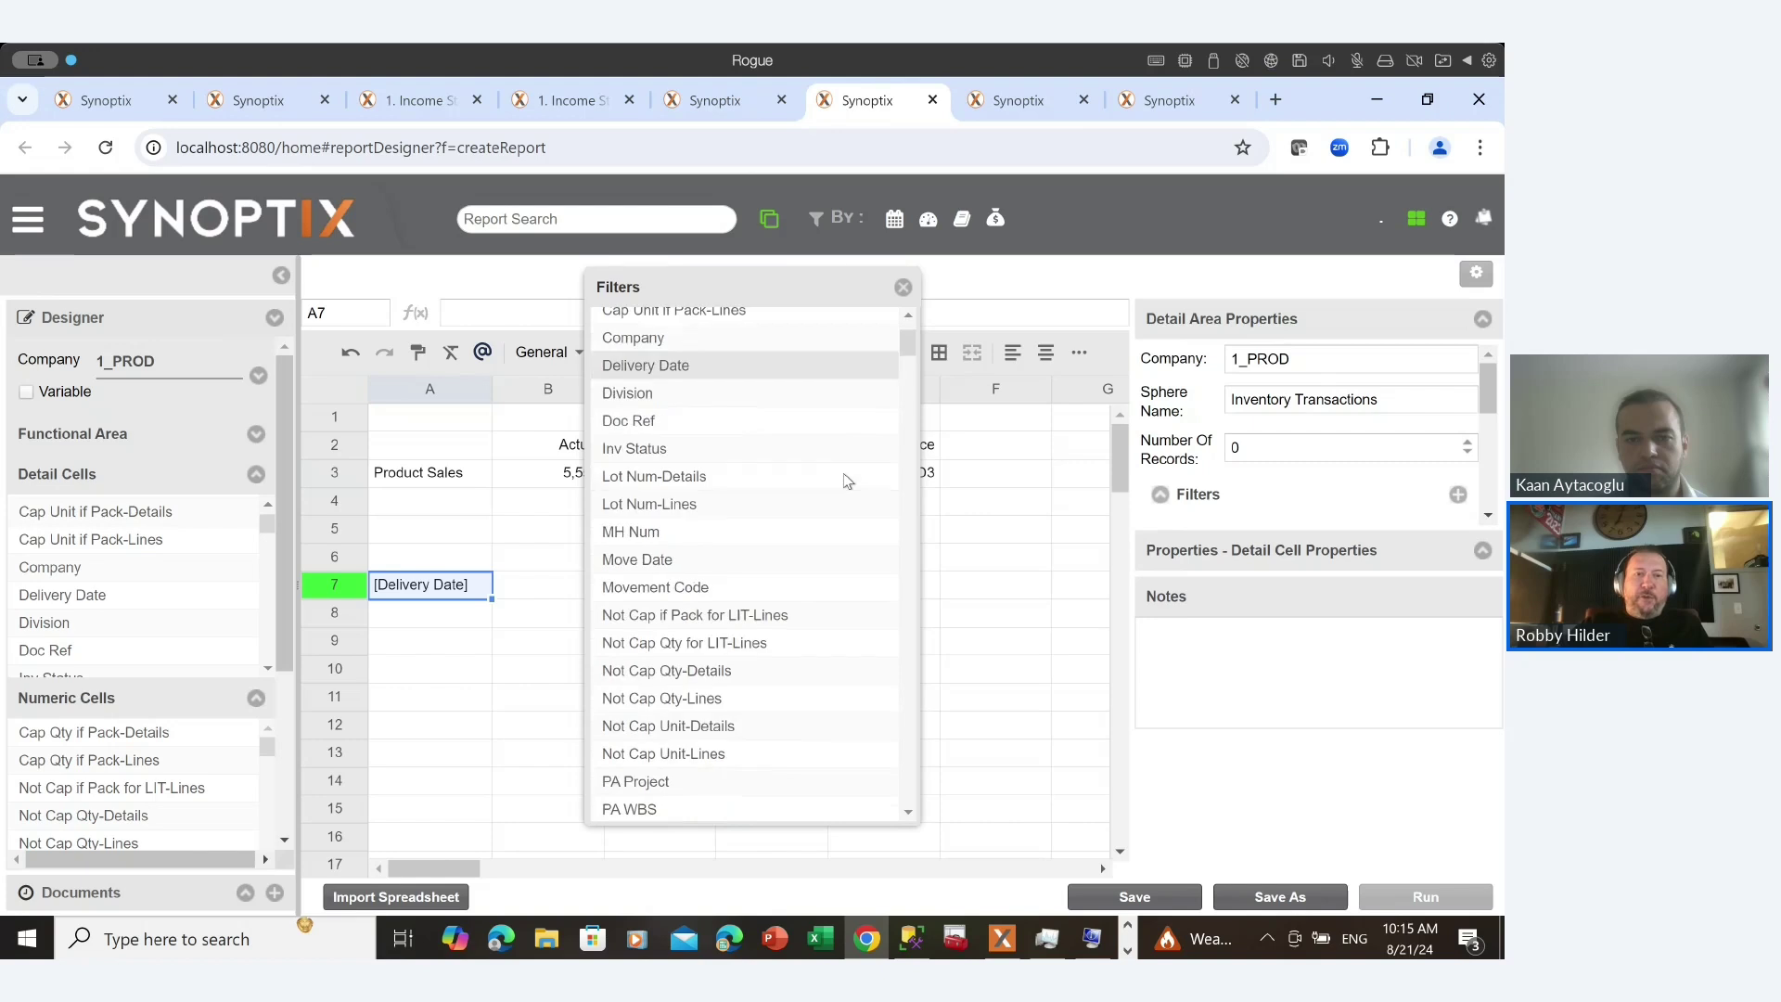
scroll(845, 479, "down", 5)
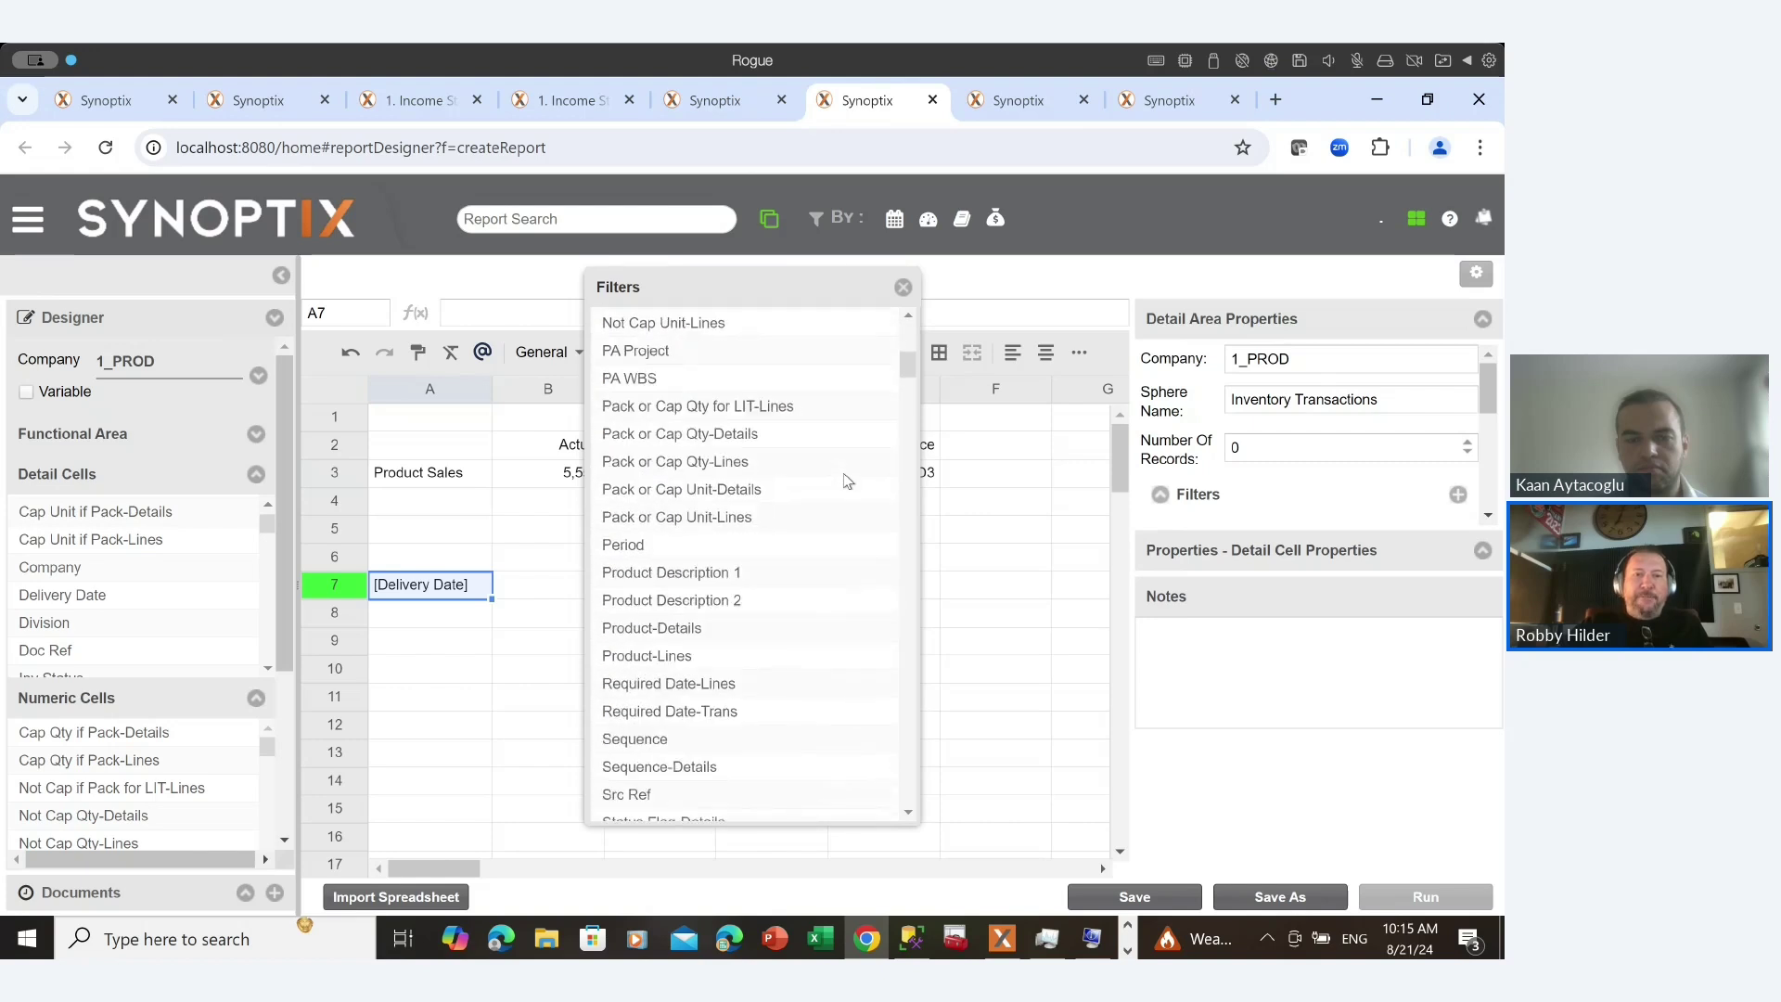
scroll(844, 478, "down", 5)
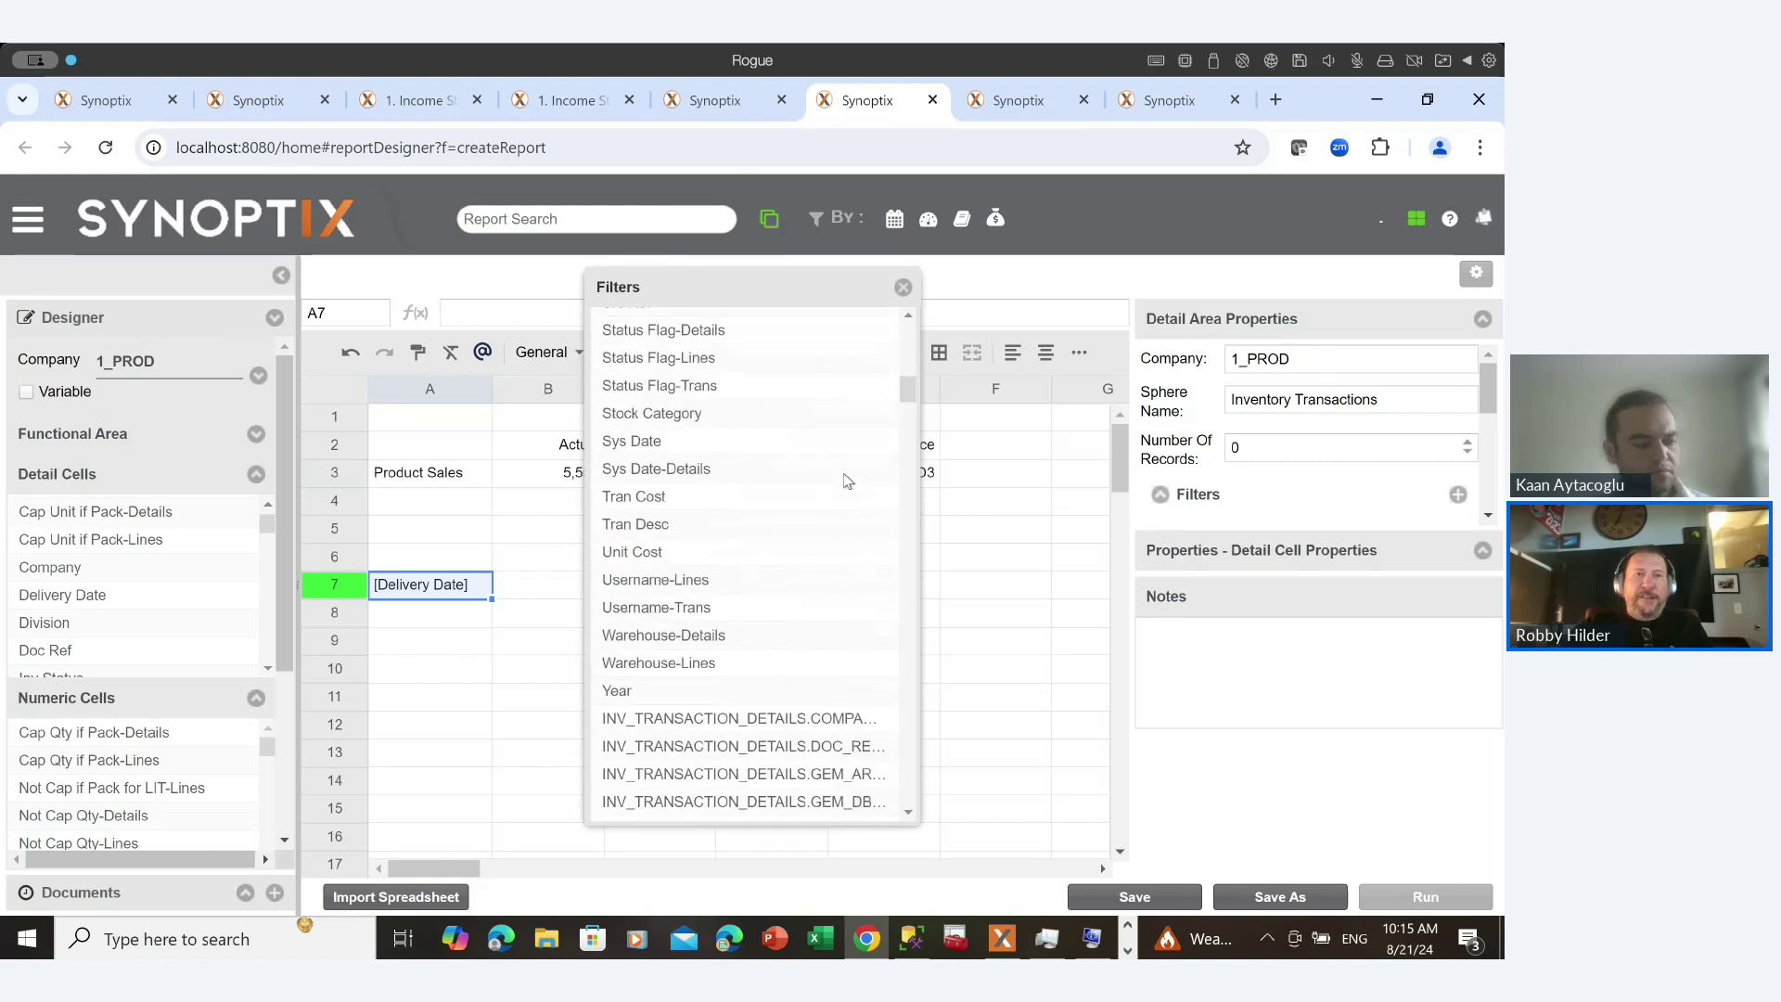
scroll(843, 478, "down", 7)
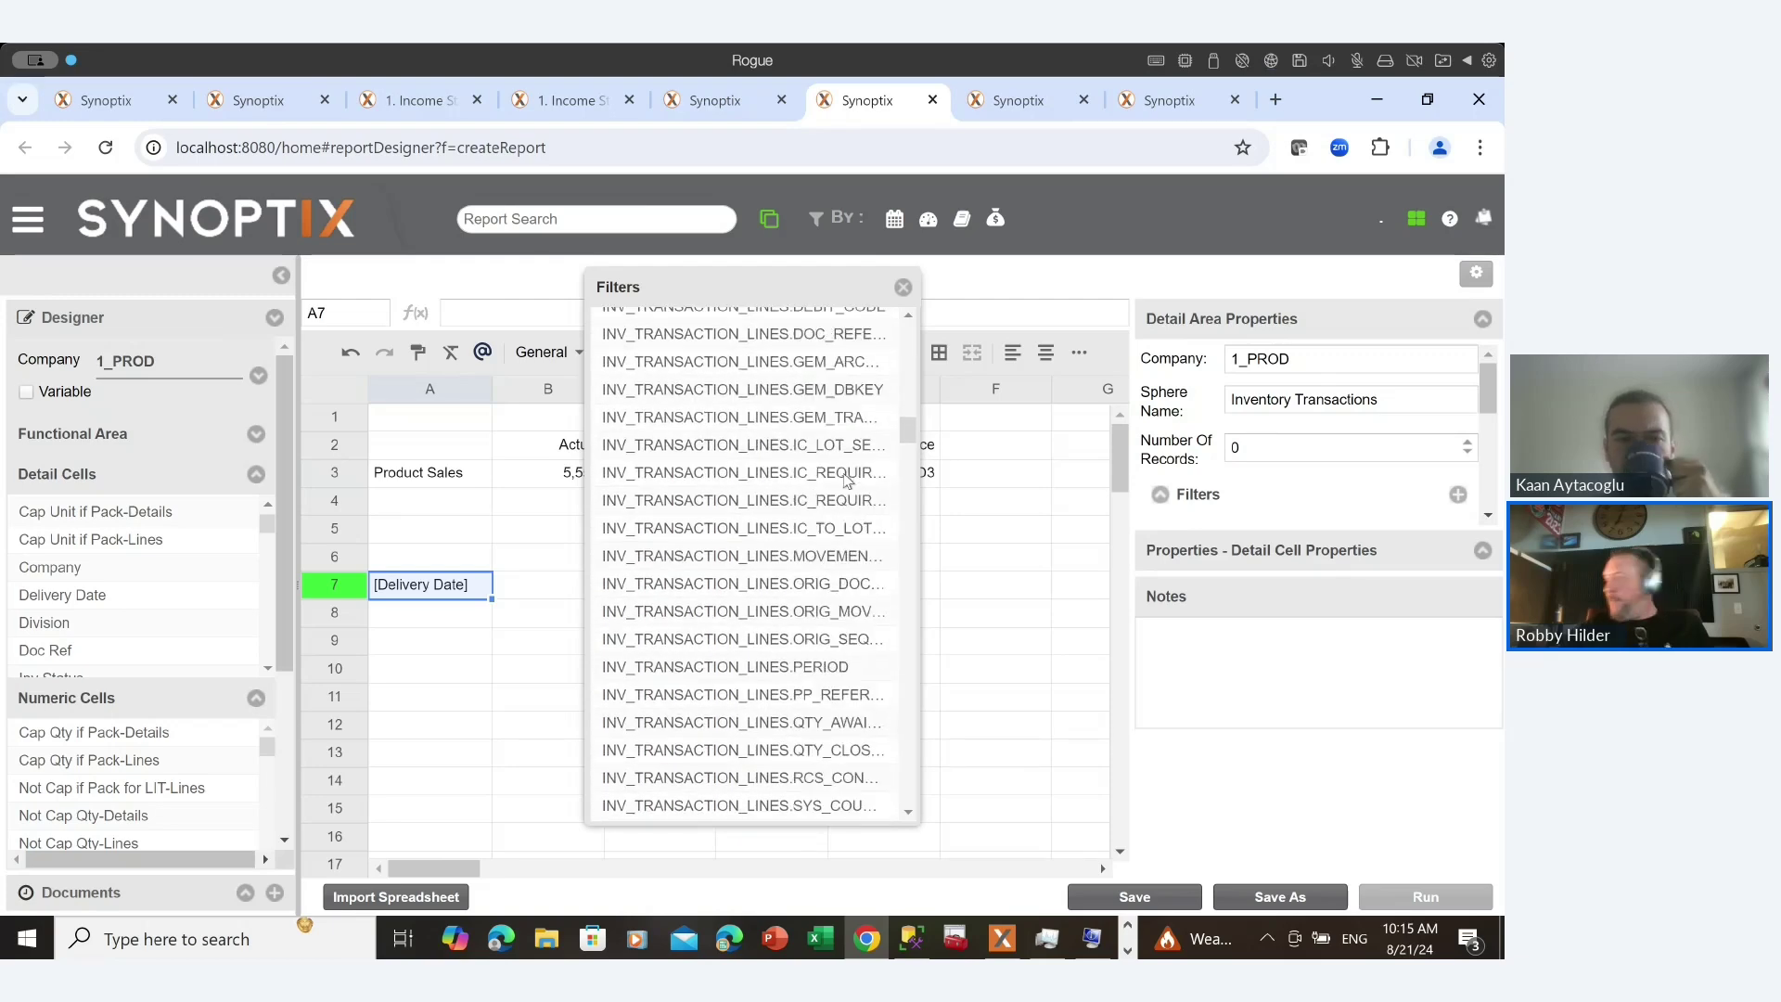
scroll(845, 478, "down", 2)
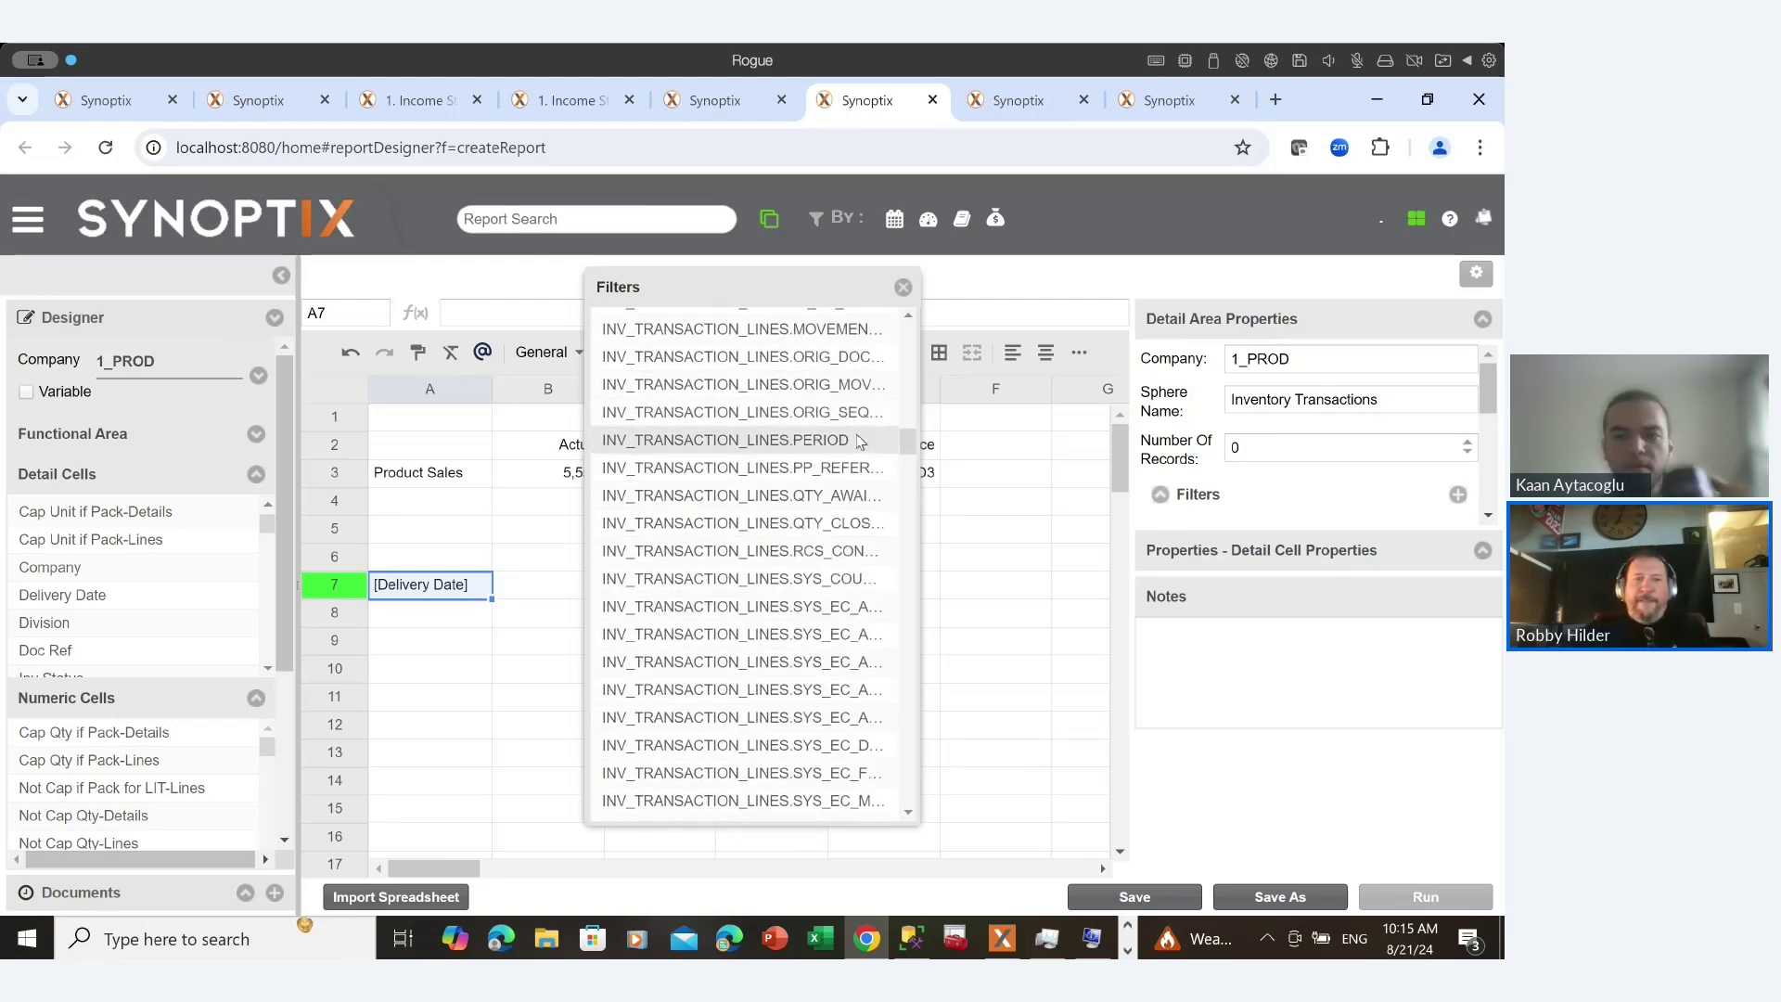
left_click(903, 290)
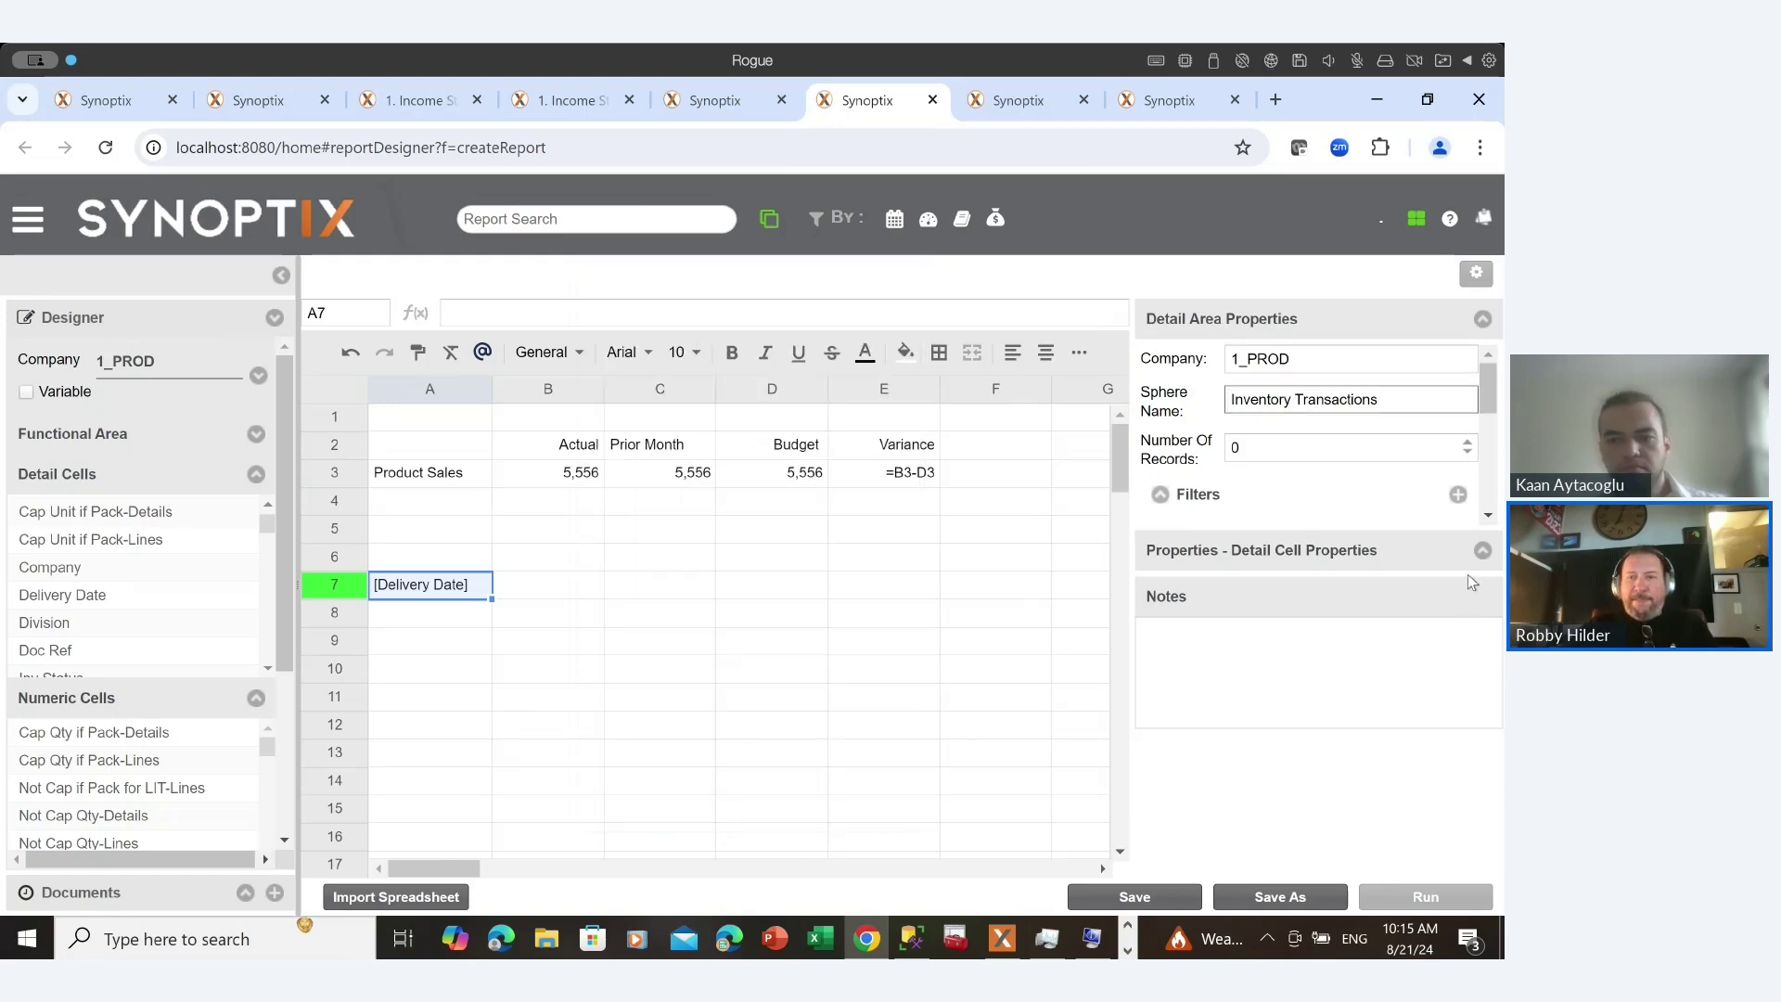
Expand the detail area properties and view the Date Preference options for Inventory Transactions, keeping Delivery Date.
left_click(1482, 551)
scroll(1363, 638, "down", 1)
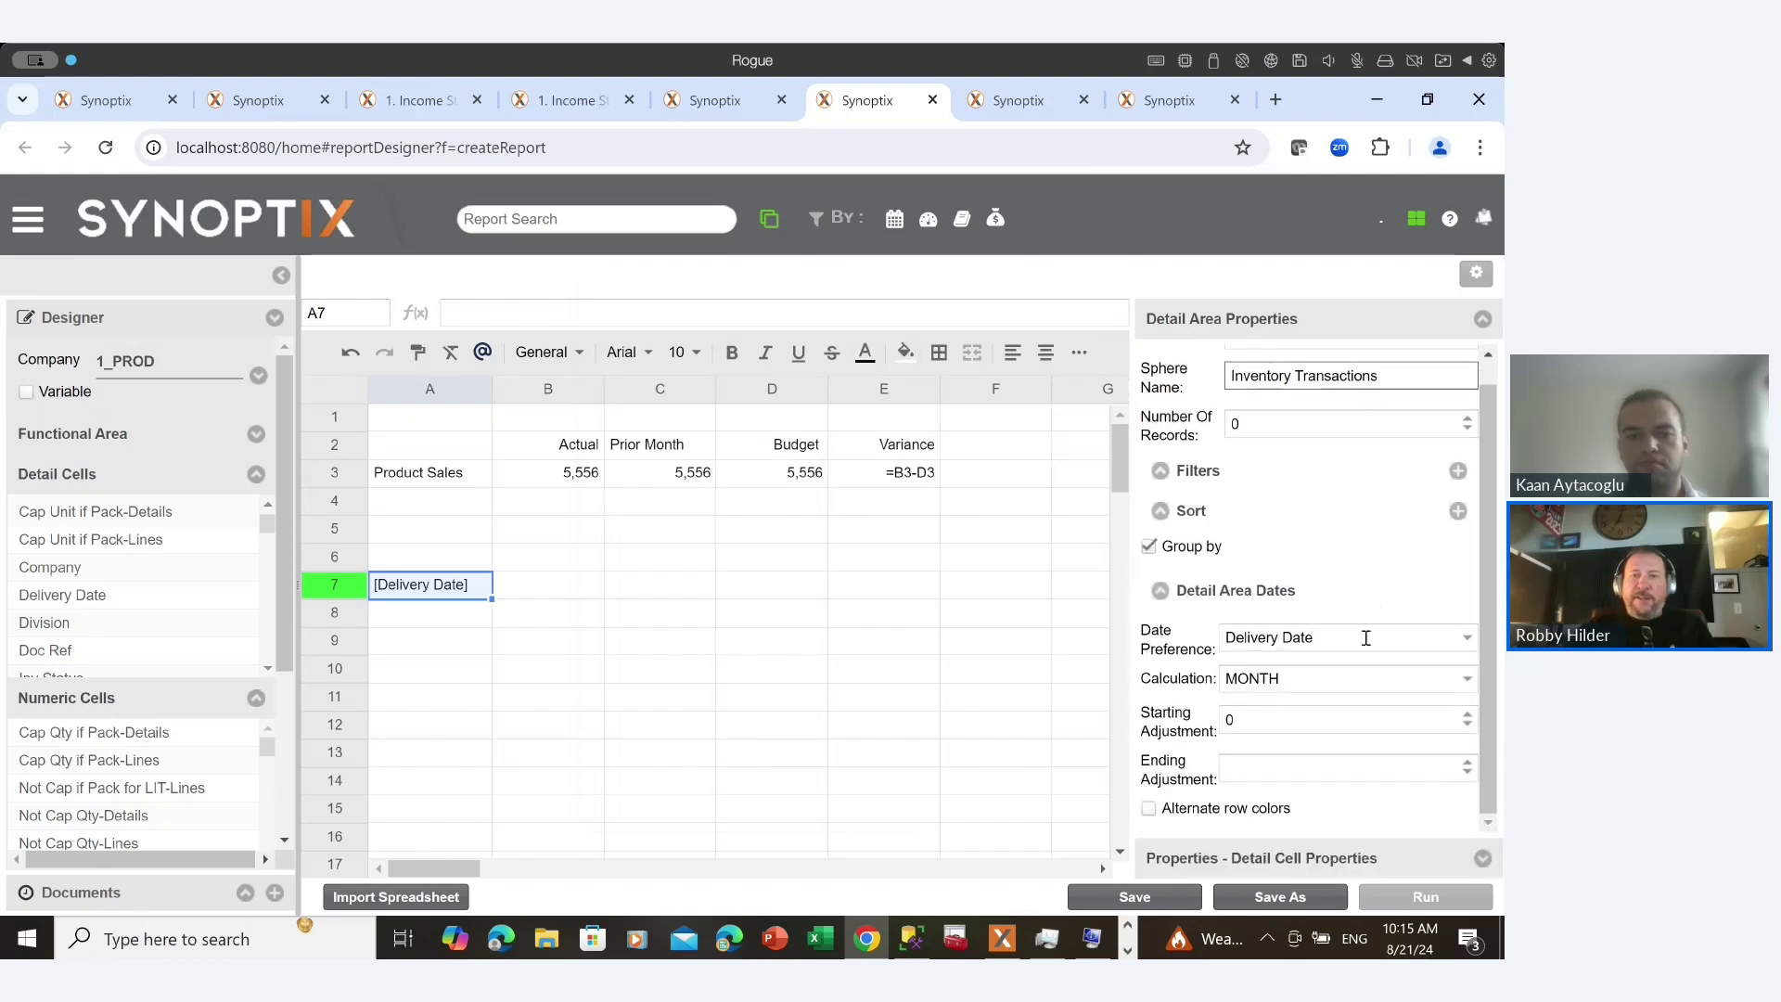
left_click(1467, 640)
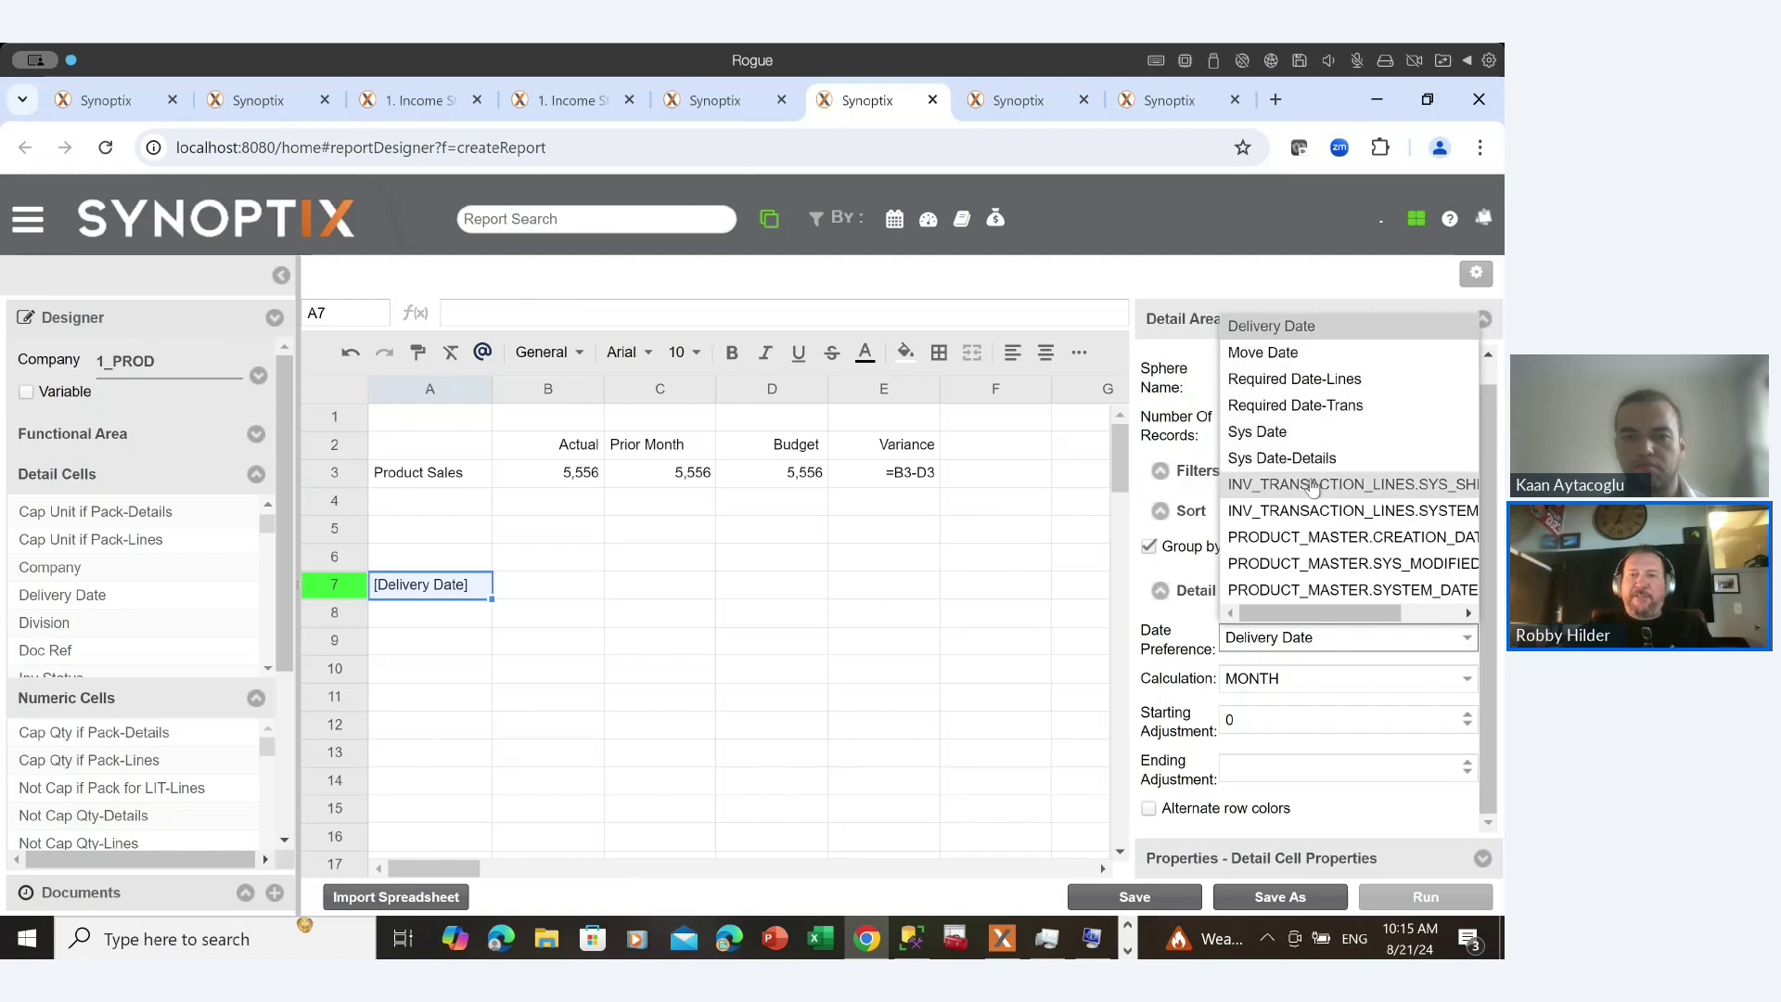
key("Escape")
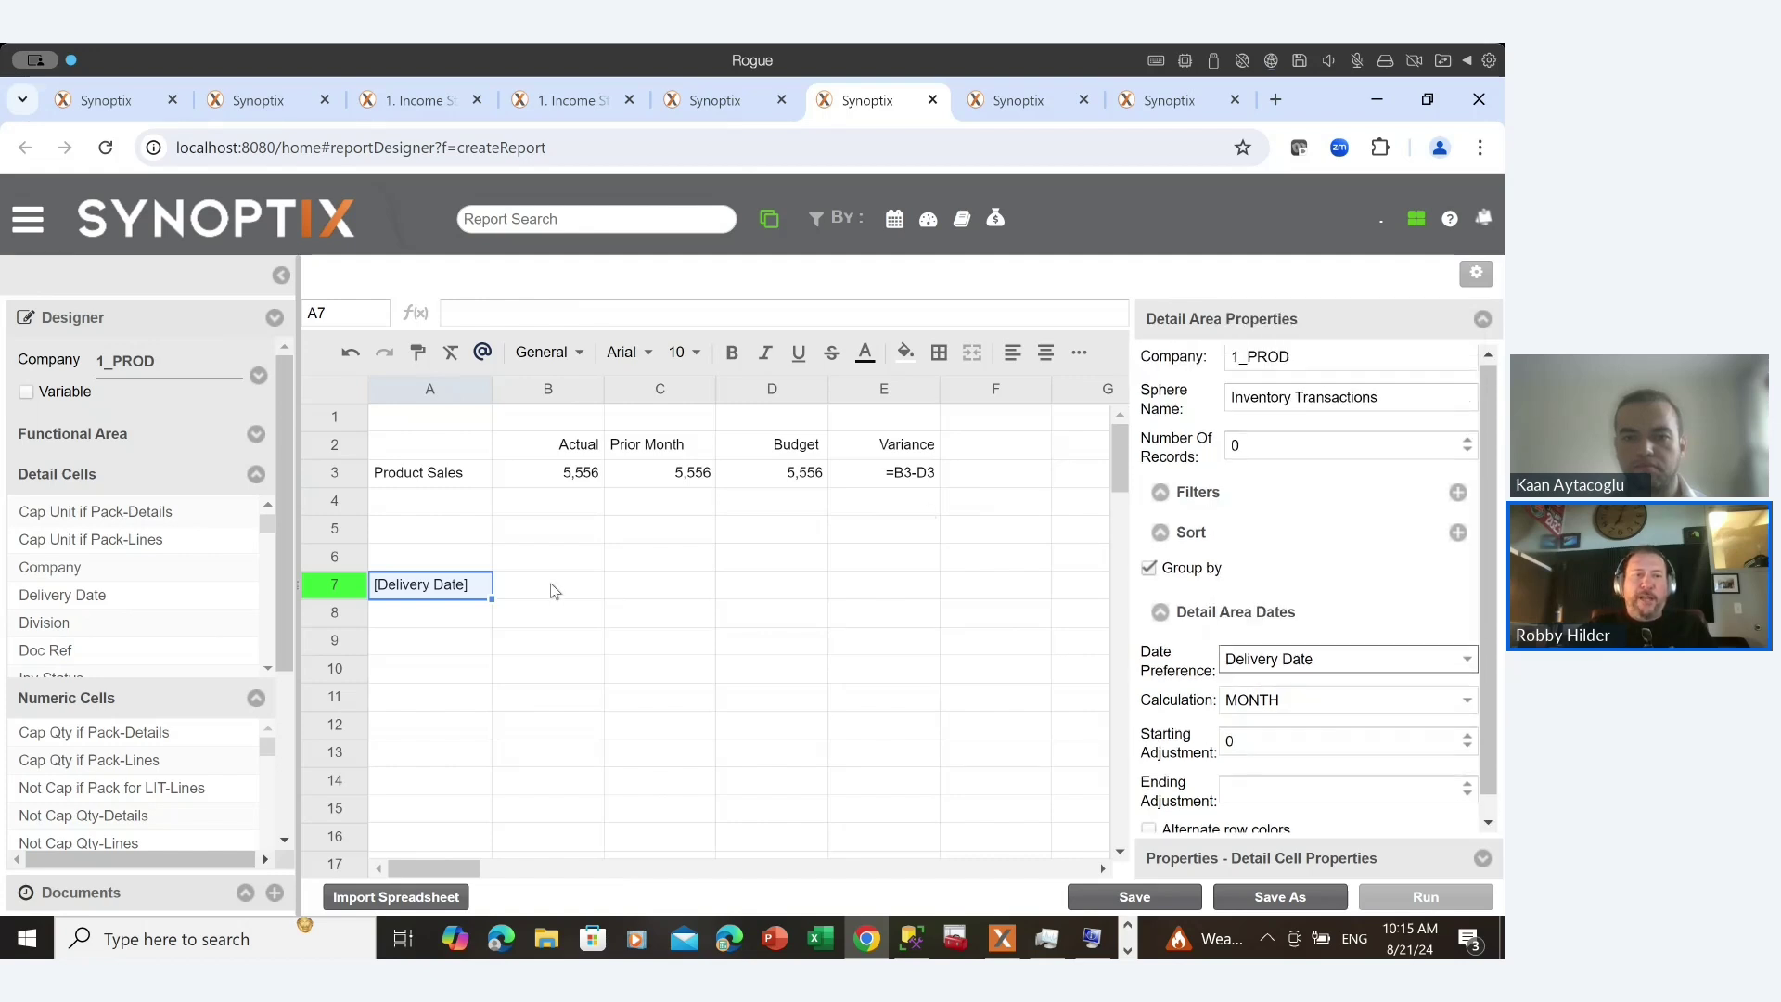
Browse the functional areas and view the numeric cells offered by the AP Detail, AP Summary and AR areas.
left_click(549, 582)
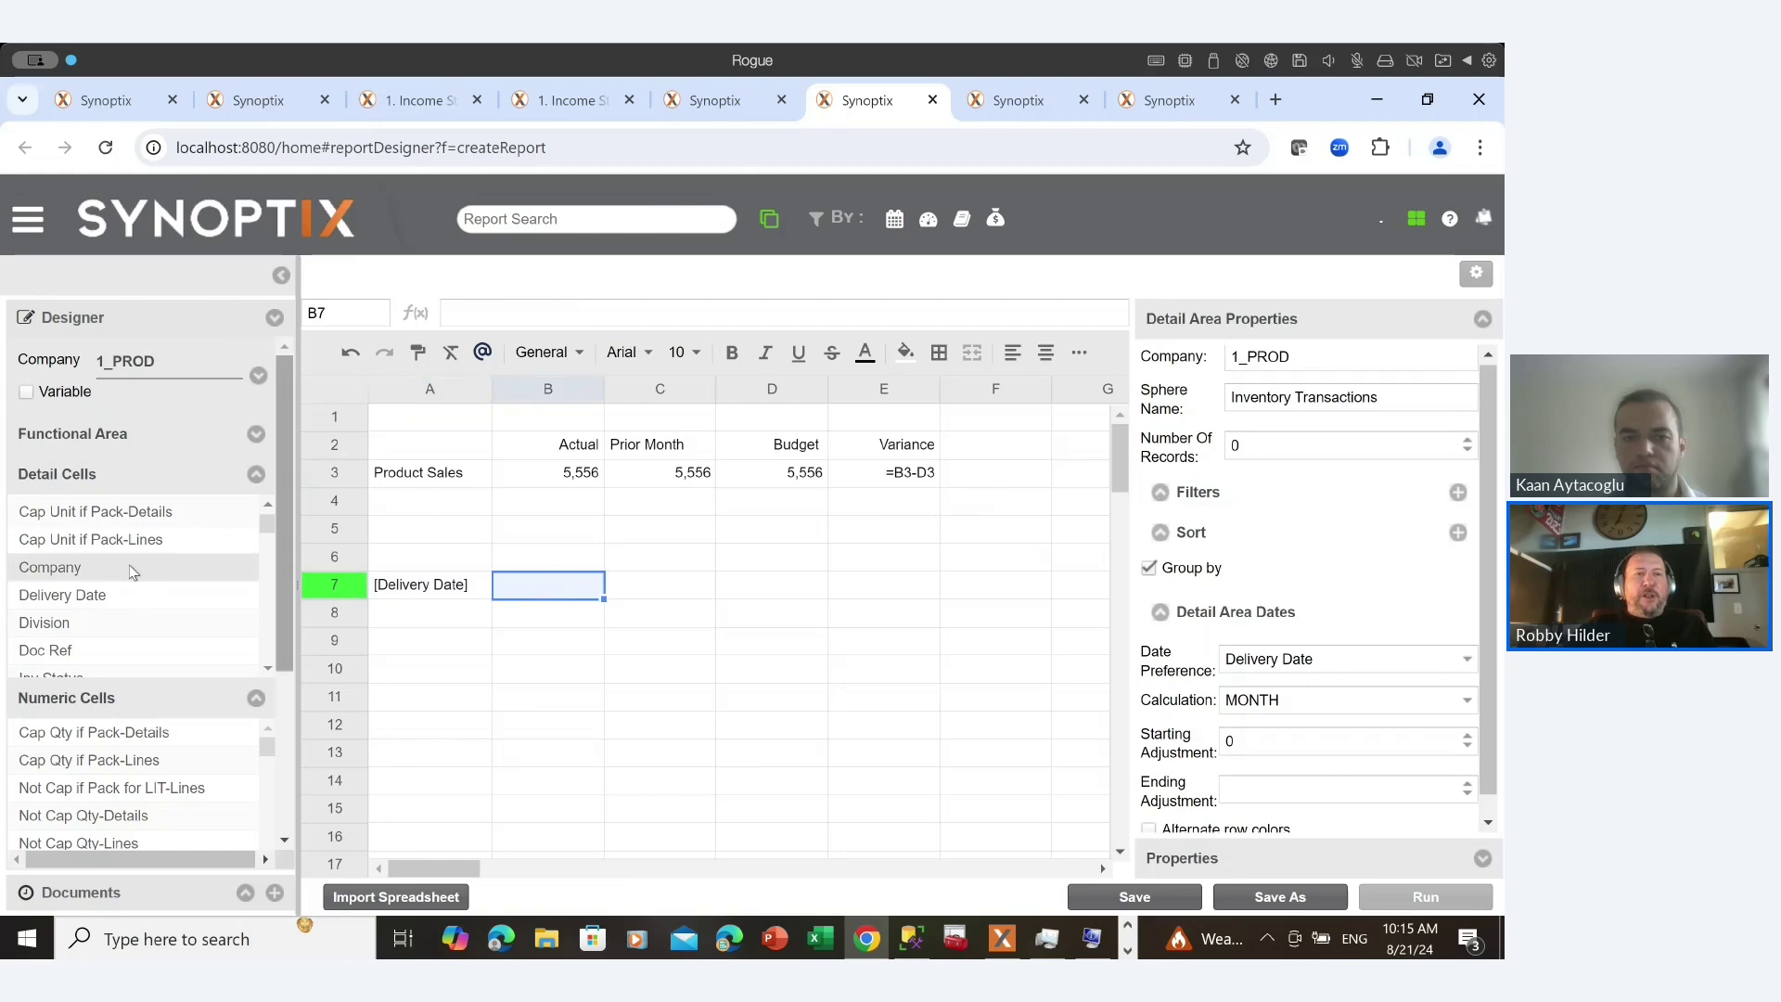
scroll(133, 572, "up", 3)
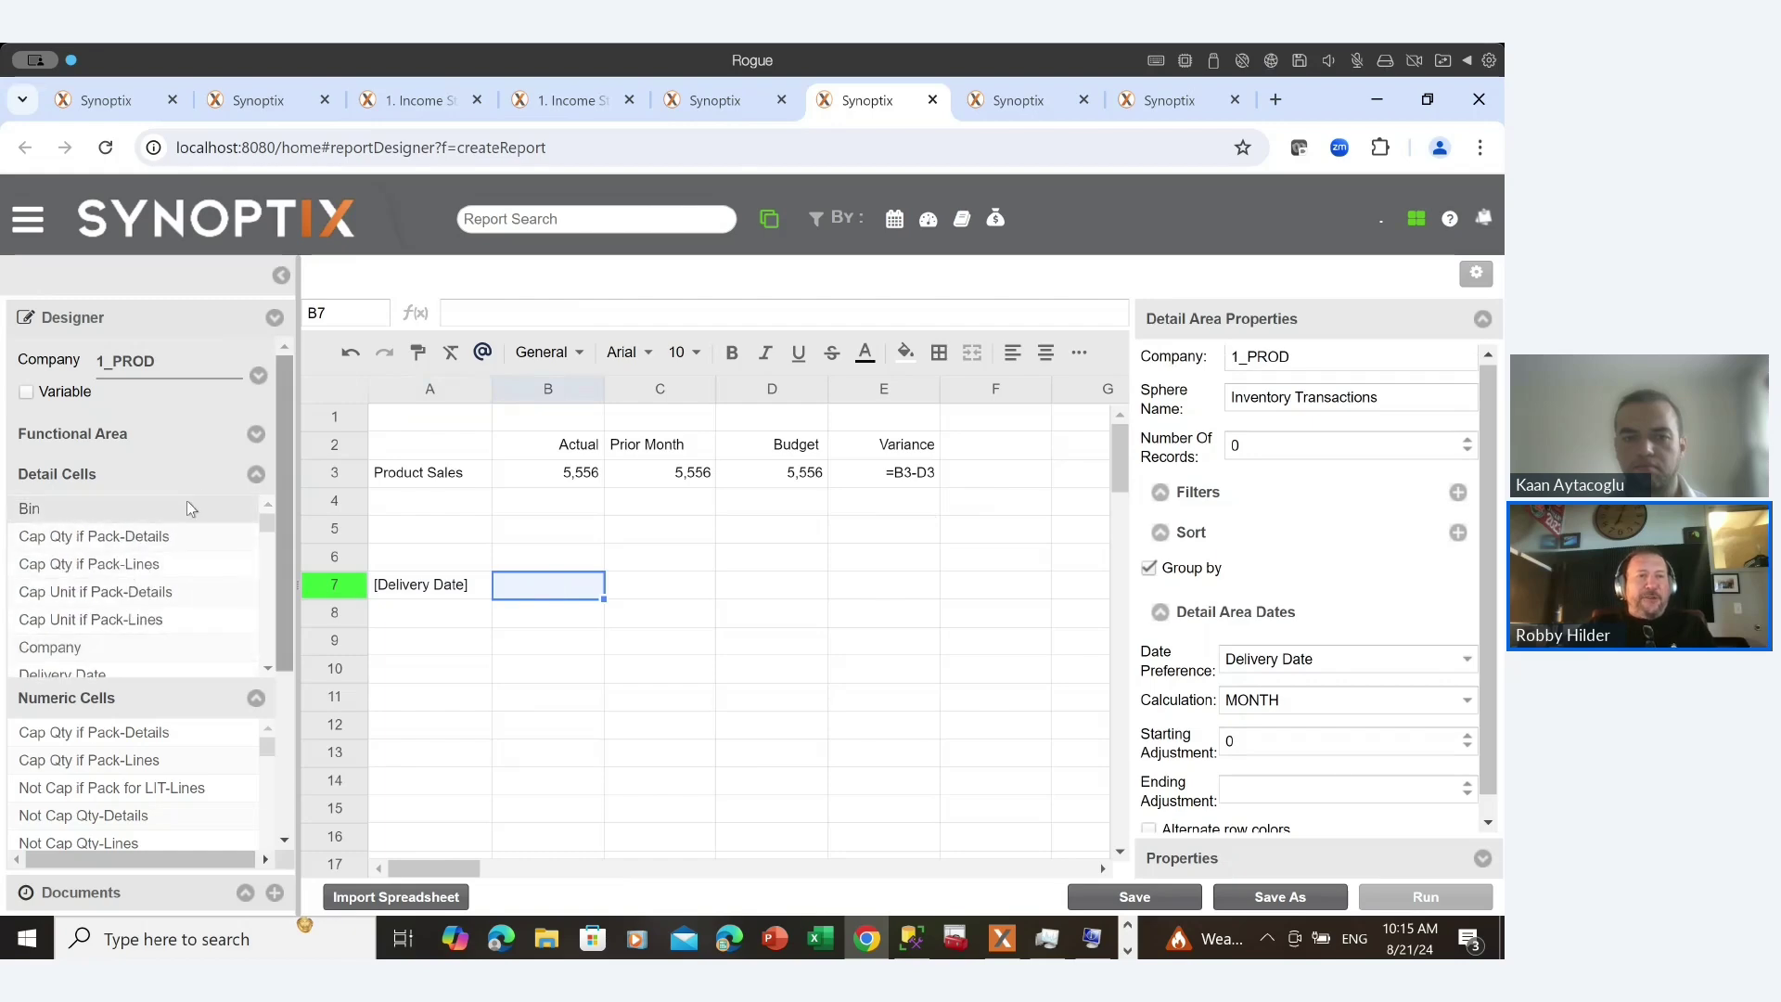
left_click(256, 475)
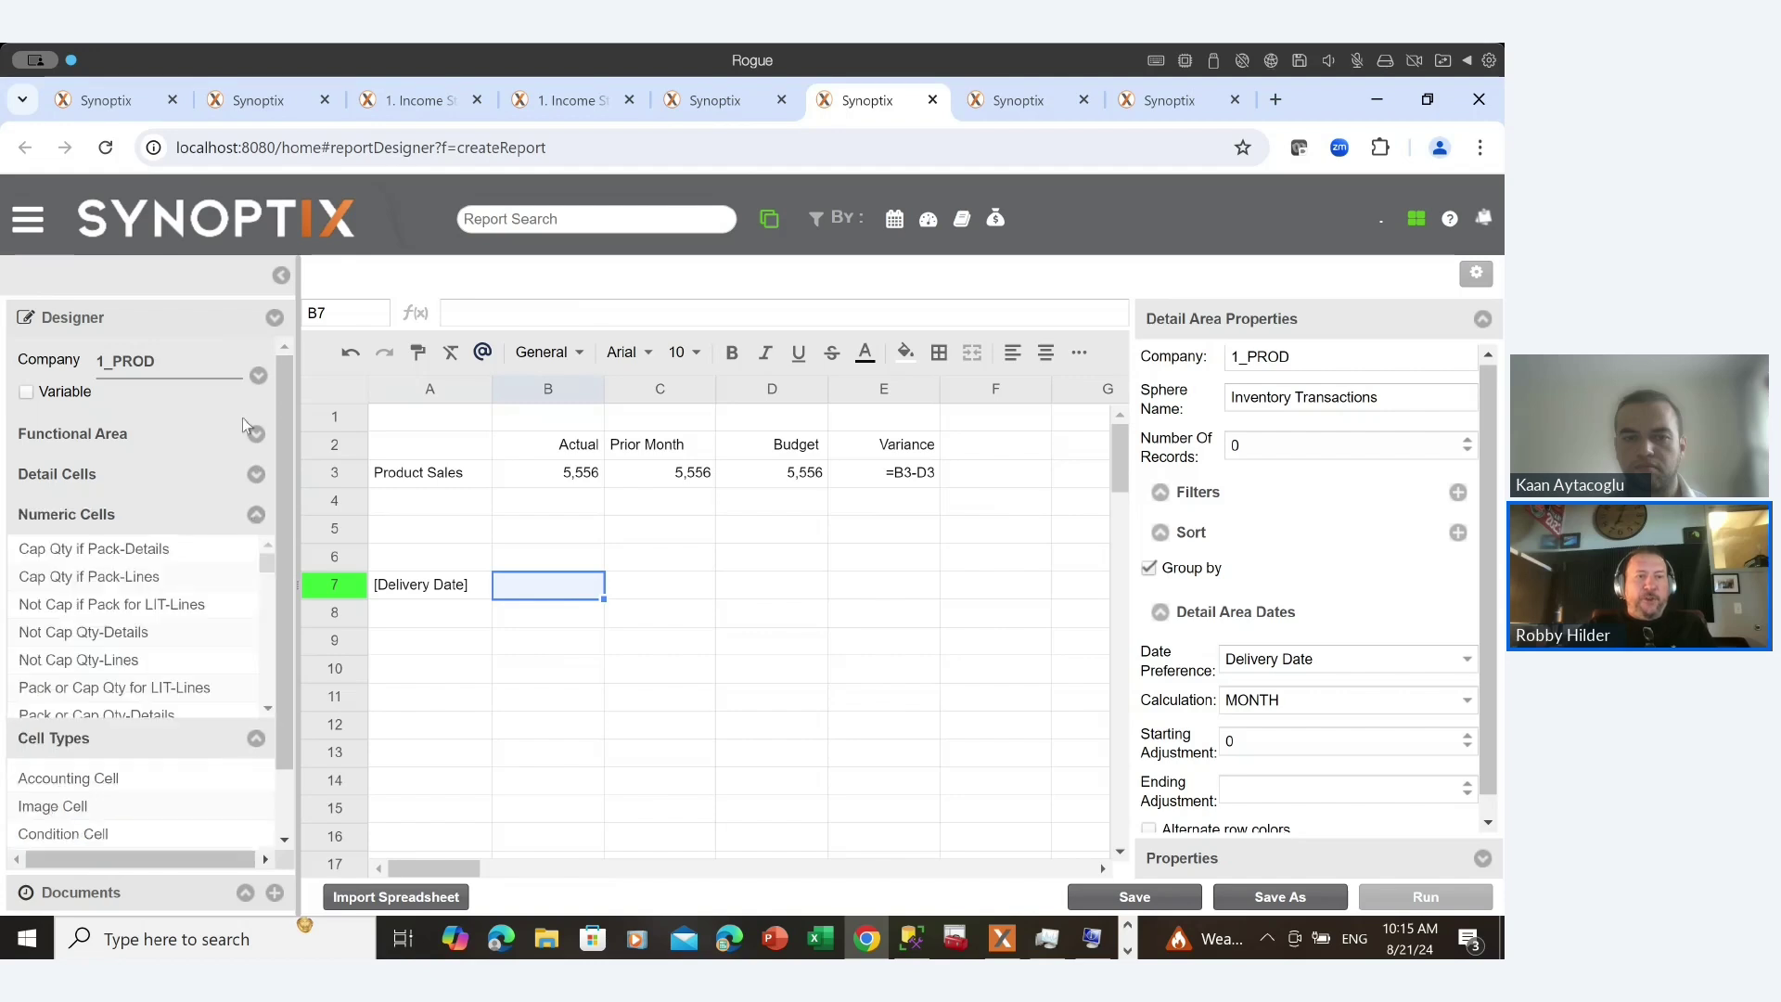
left_click(257, 435)
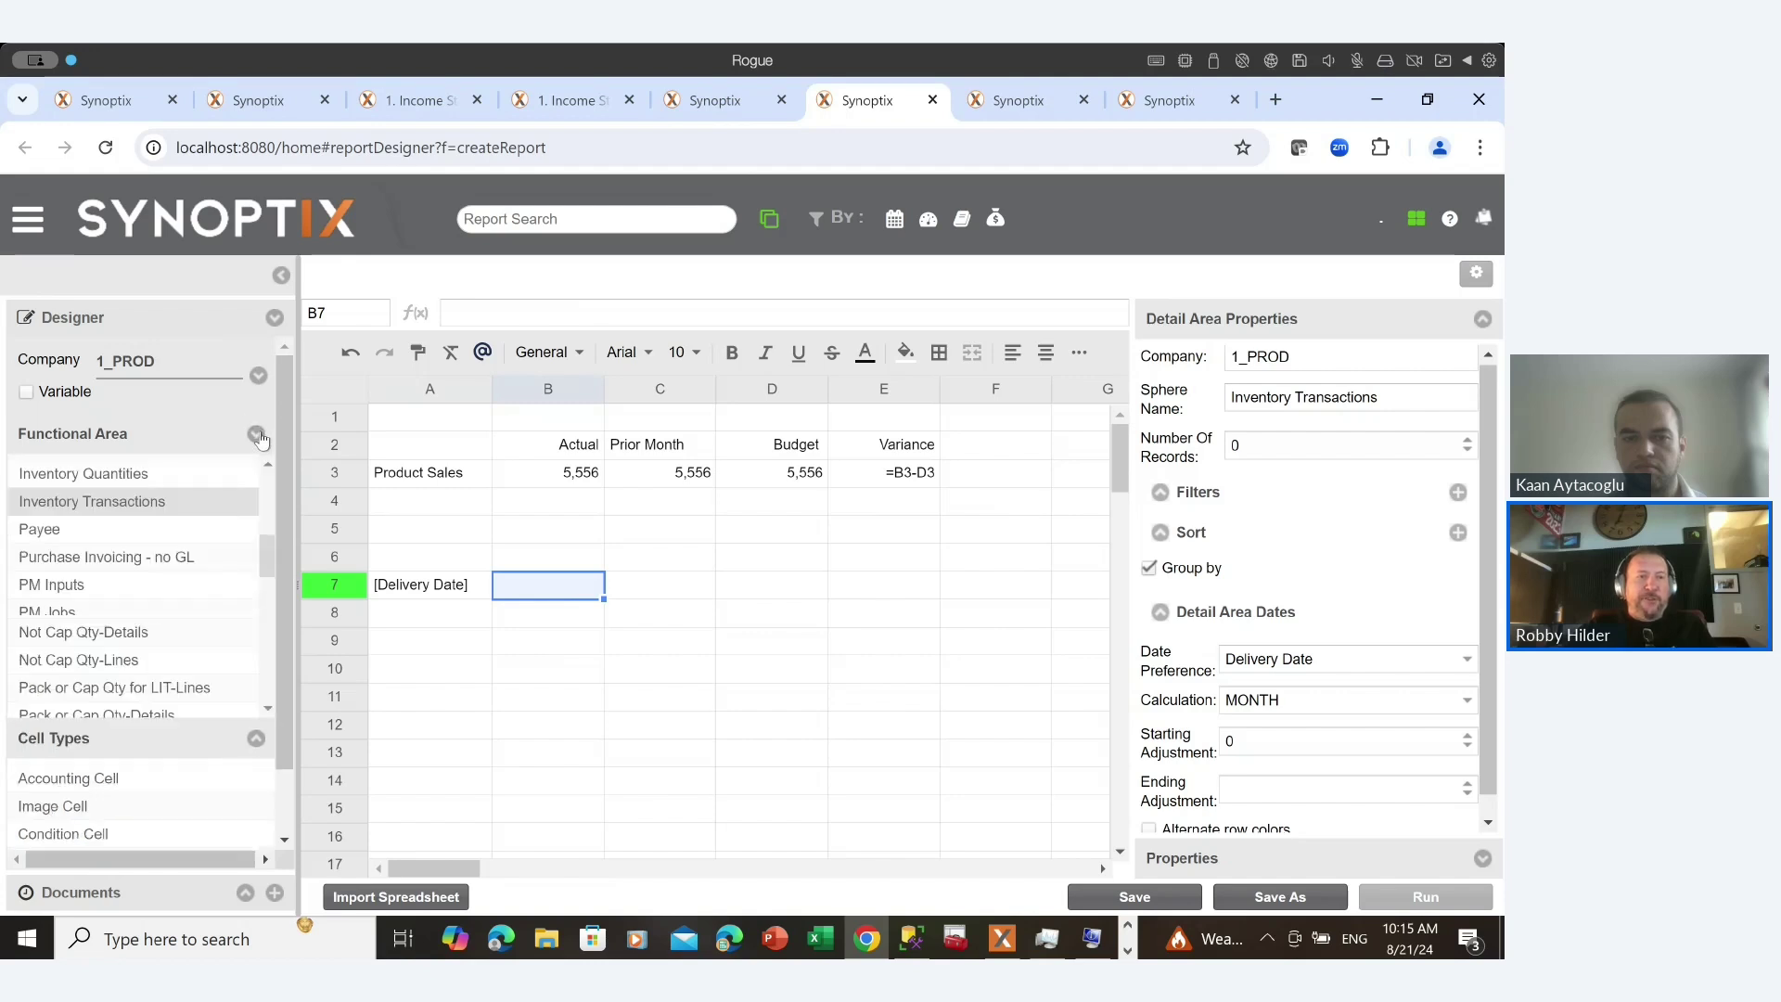
scroll(132, 559, "up", 5)
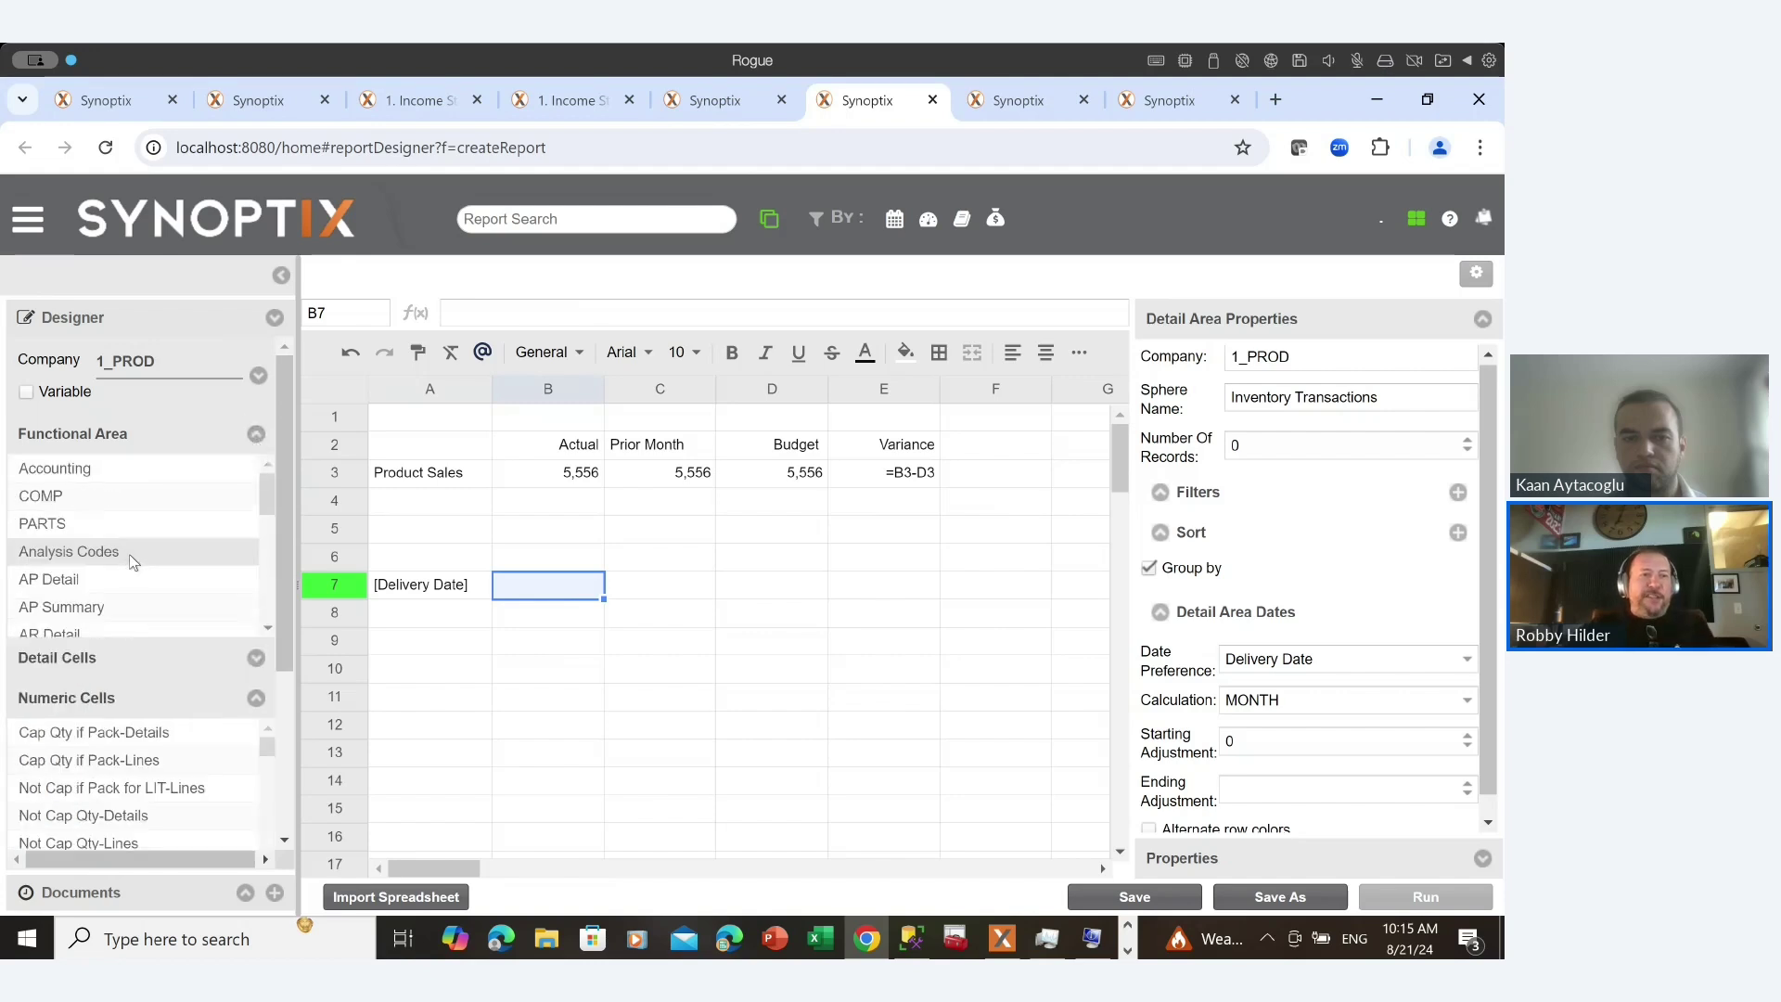
scroll(130, 554, "down", 2)
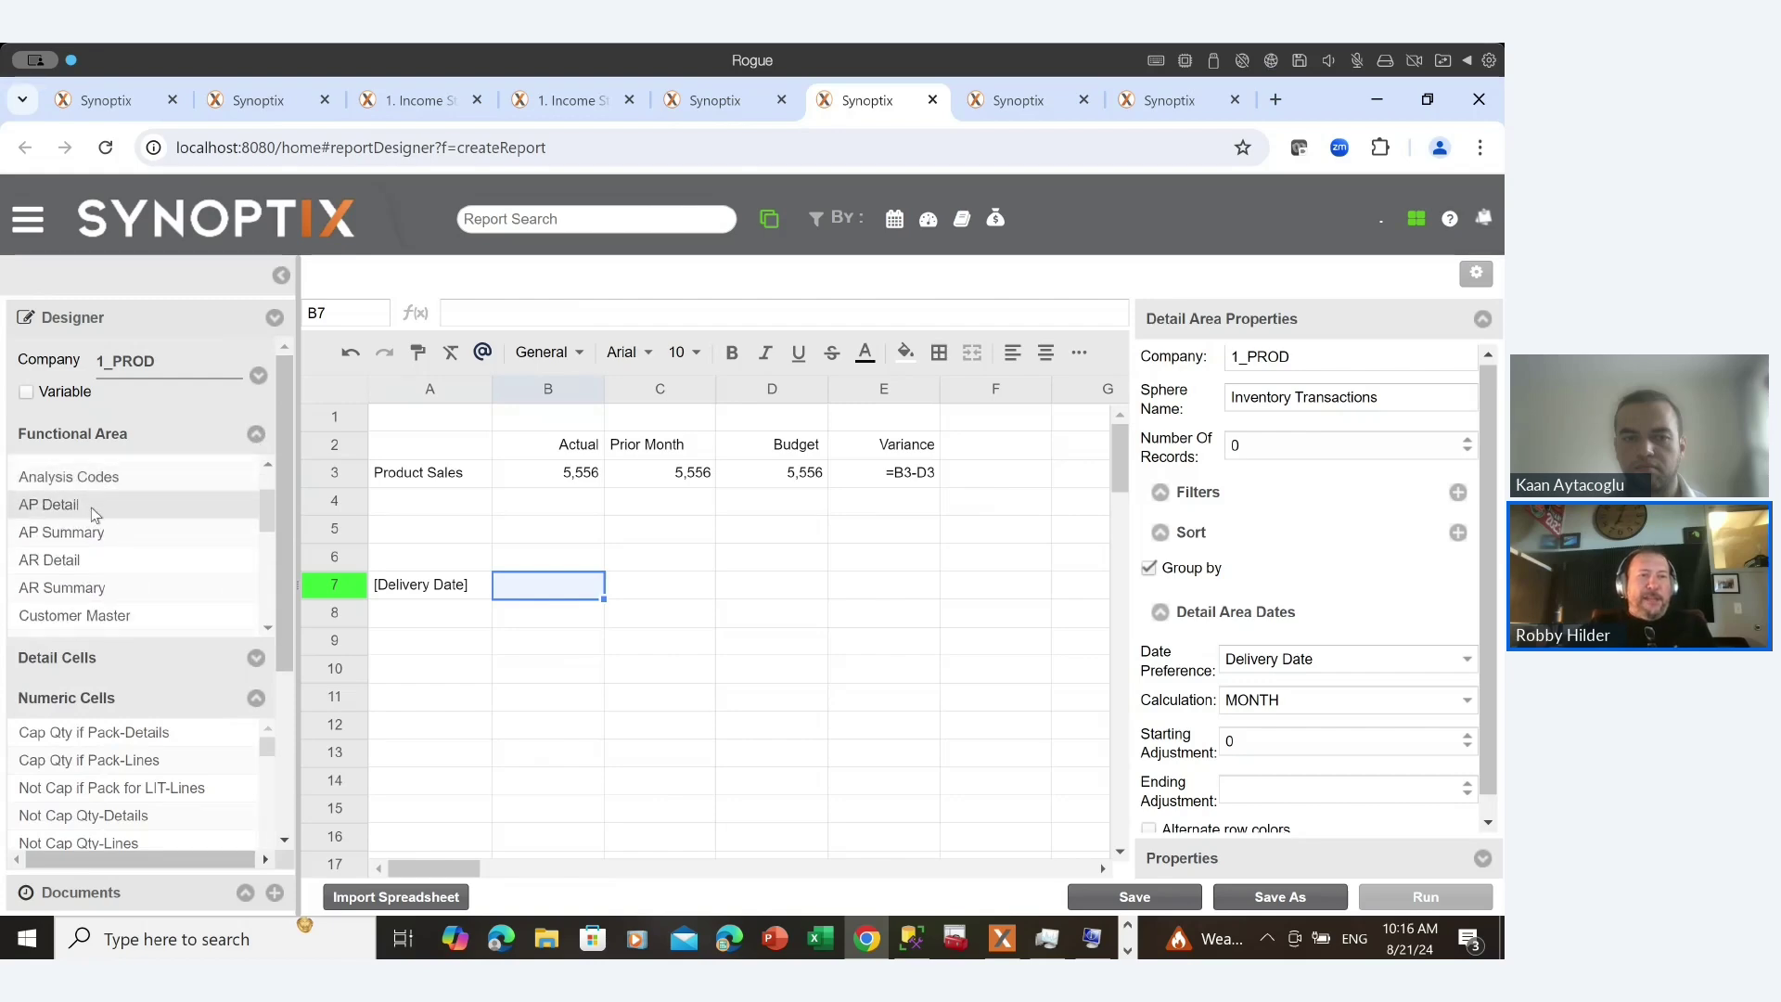
left_click(94, 513)
left_click(95, 532)
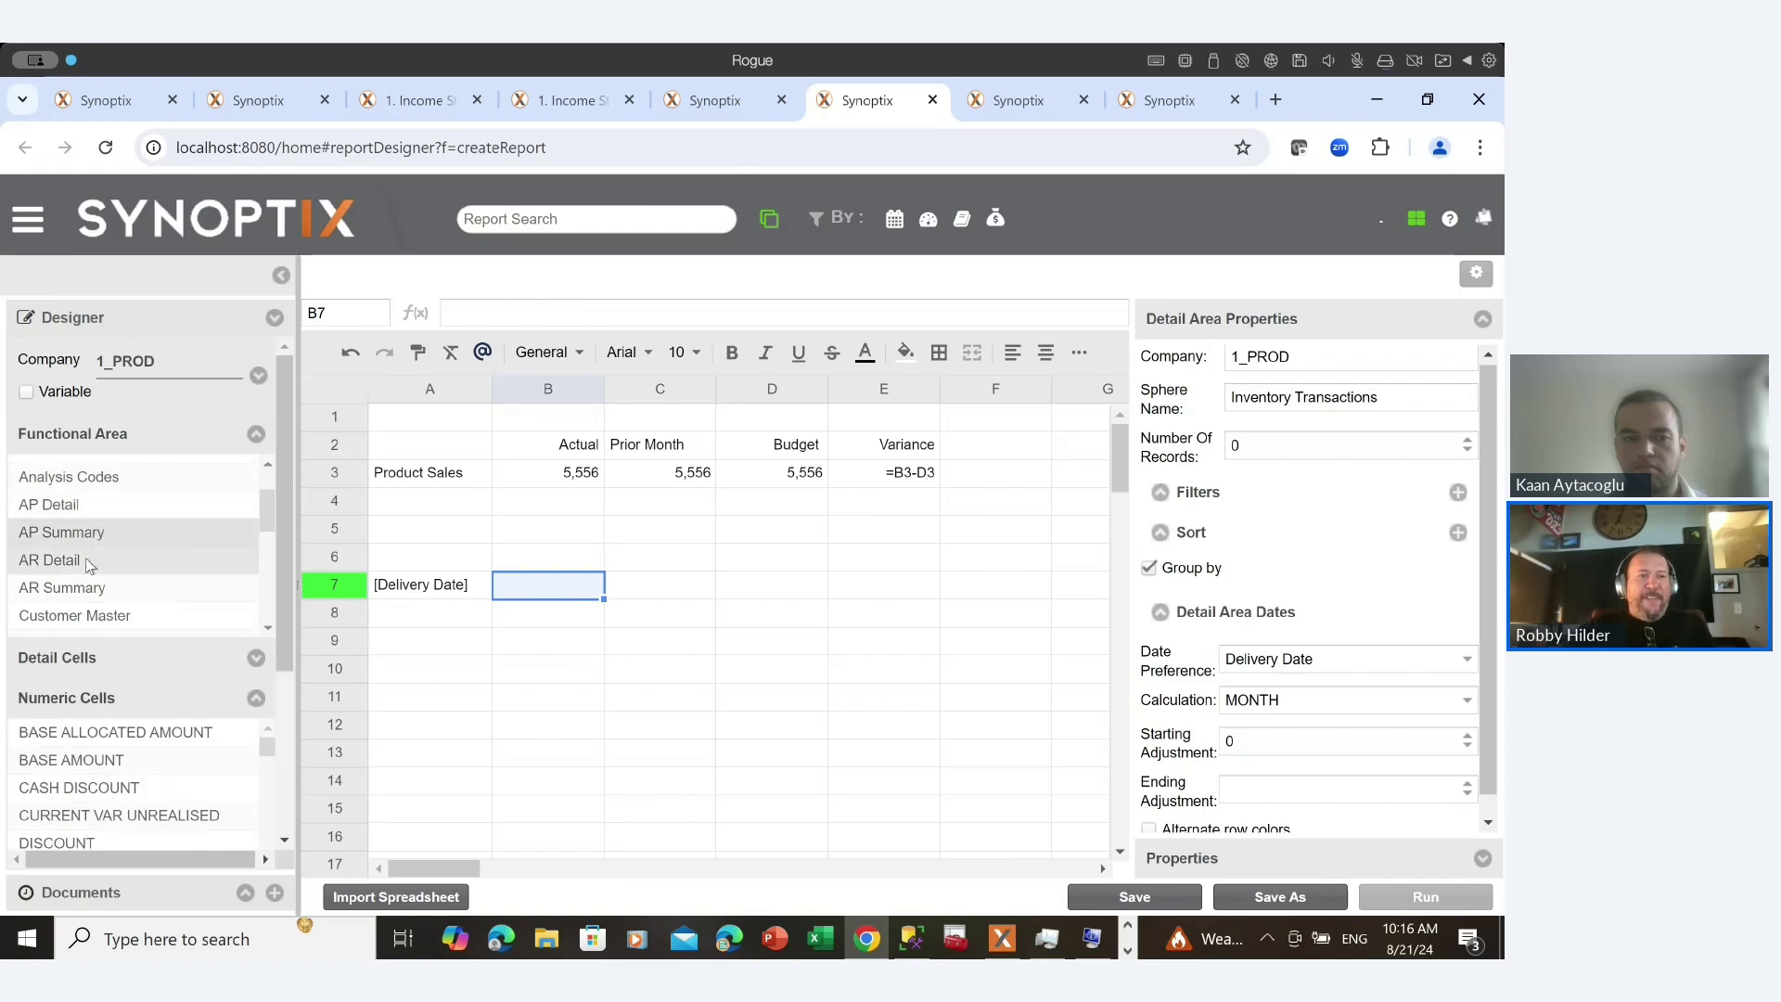
left_click(81, 580)
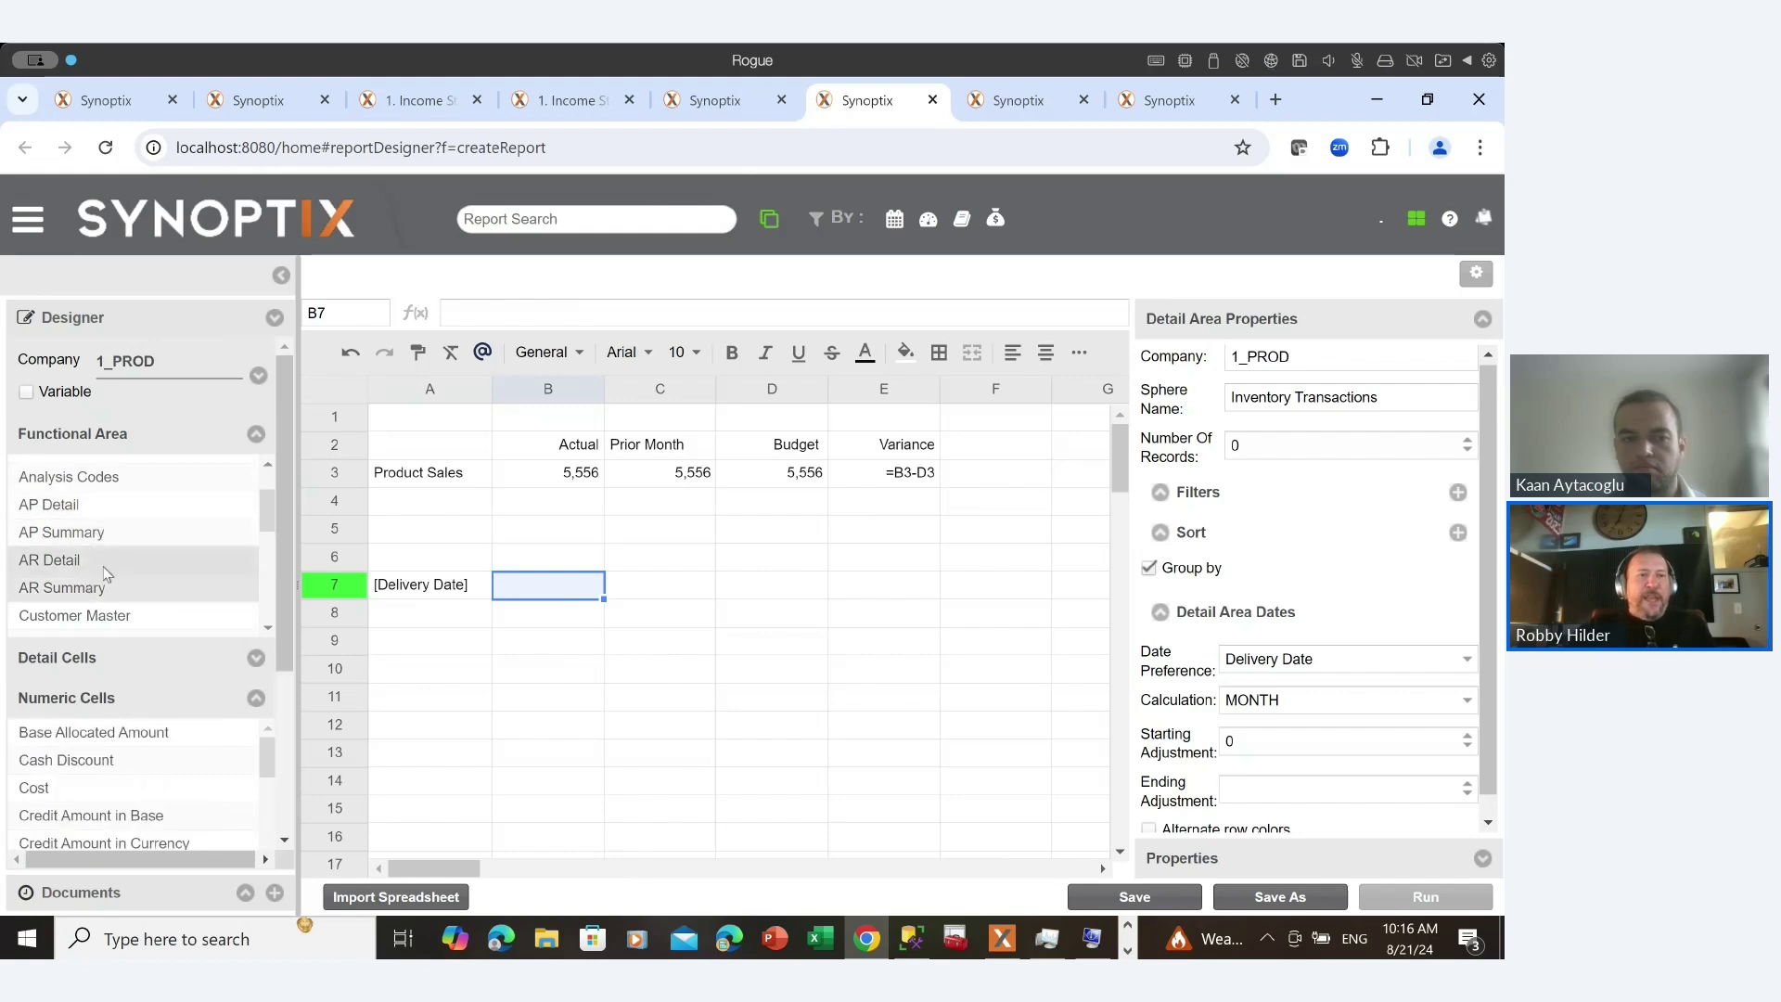
scroll(114, 543, "down", 3)
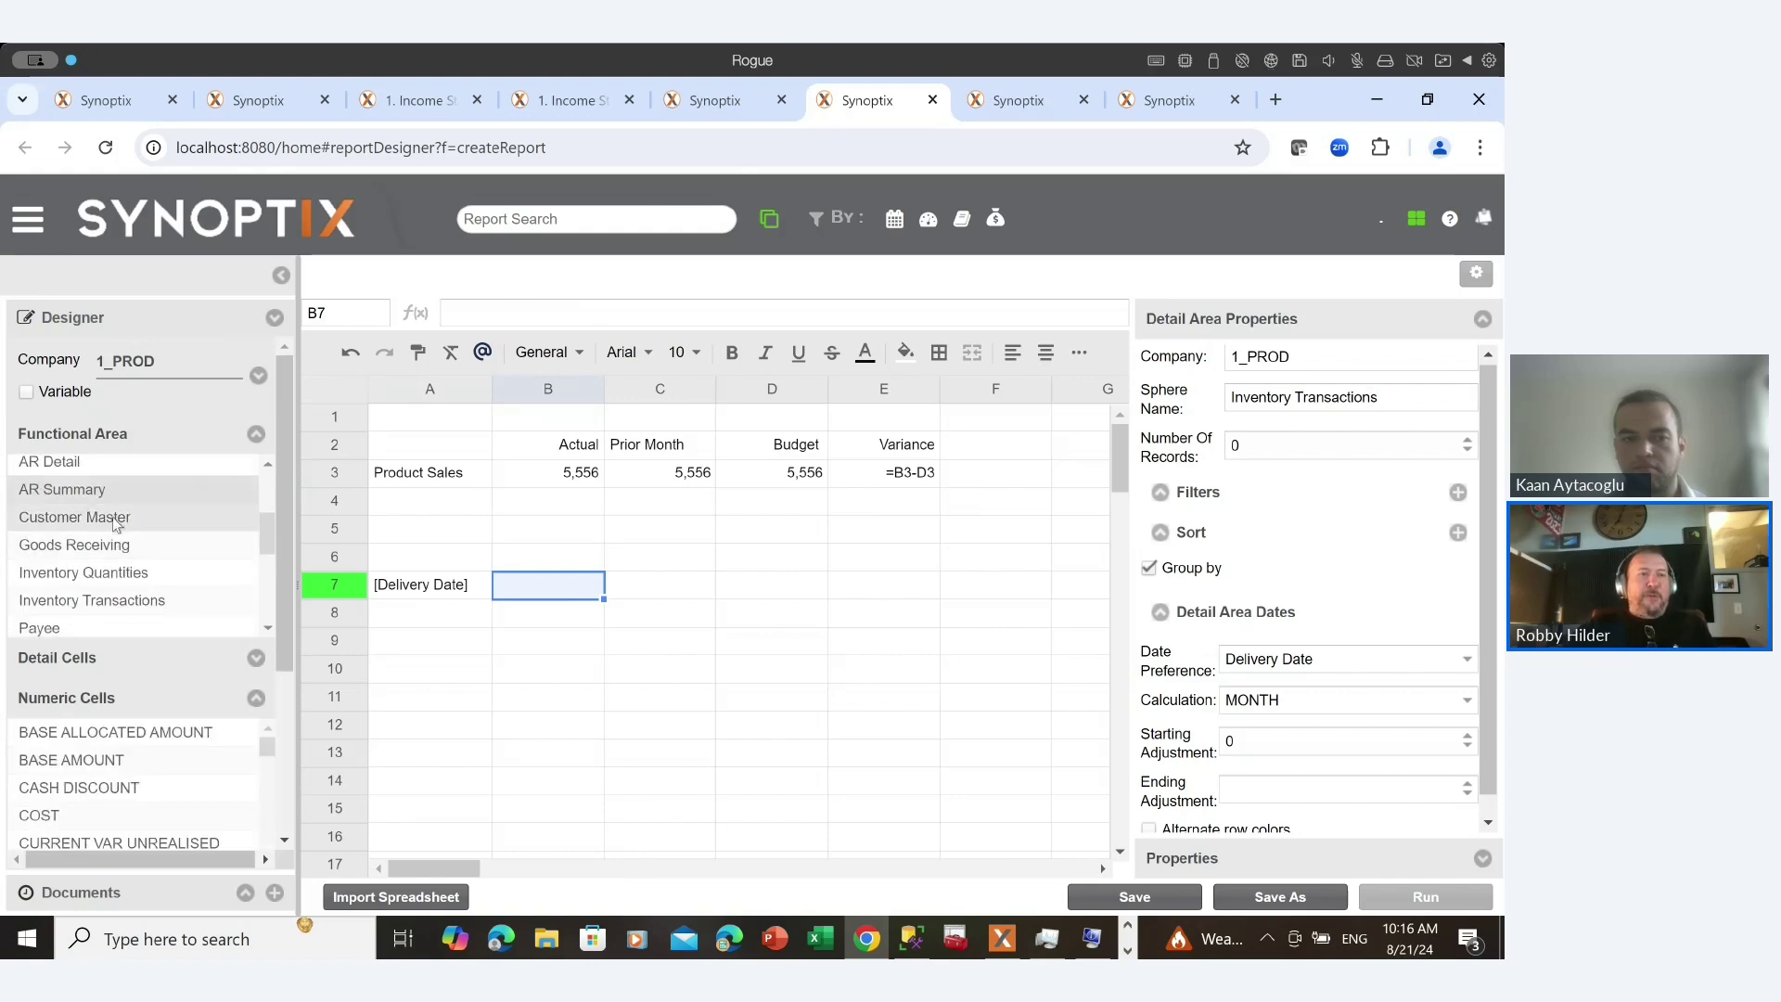
Examine the numeric cells of the Customer Master, Goods Receiving and Inventory Quantities functional areas.
left_click(113, 518)
left_click(111, 542)
scroll(109, 536, "down", 2)
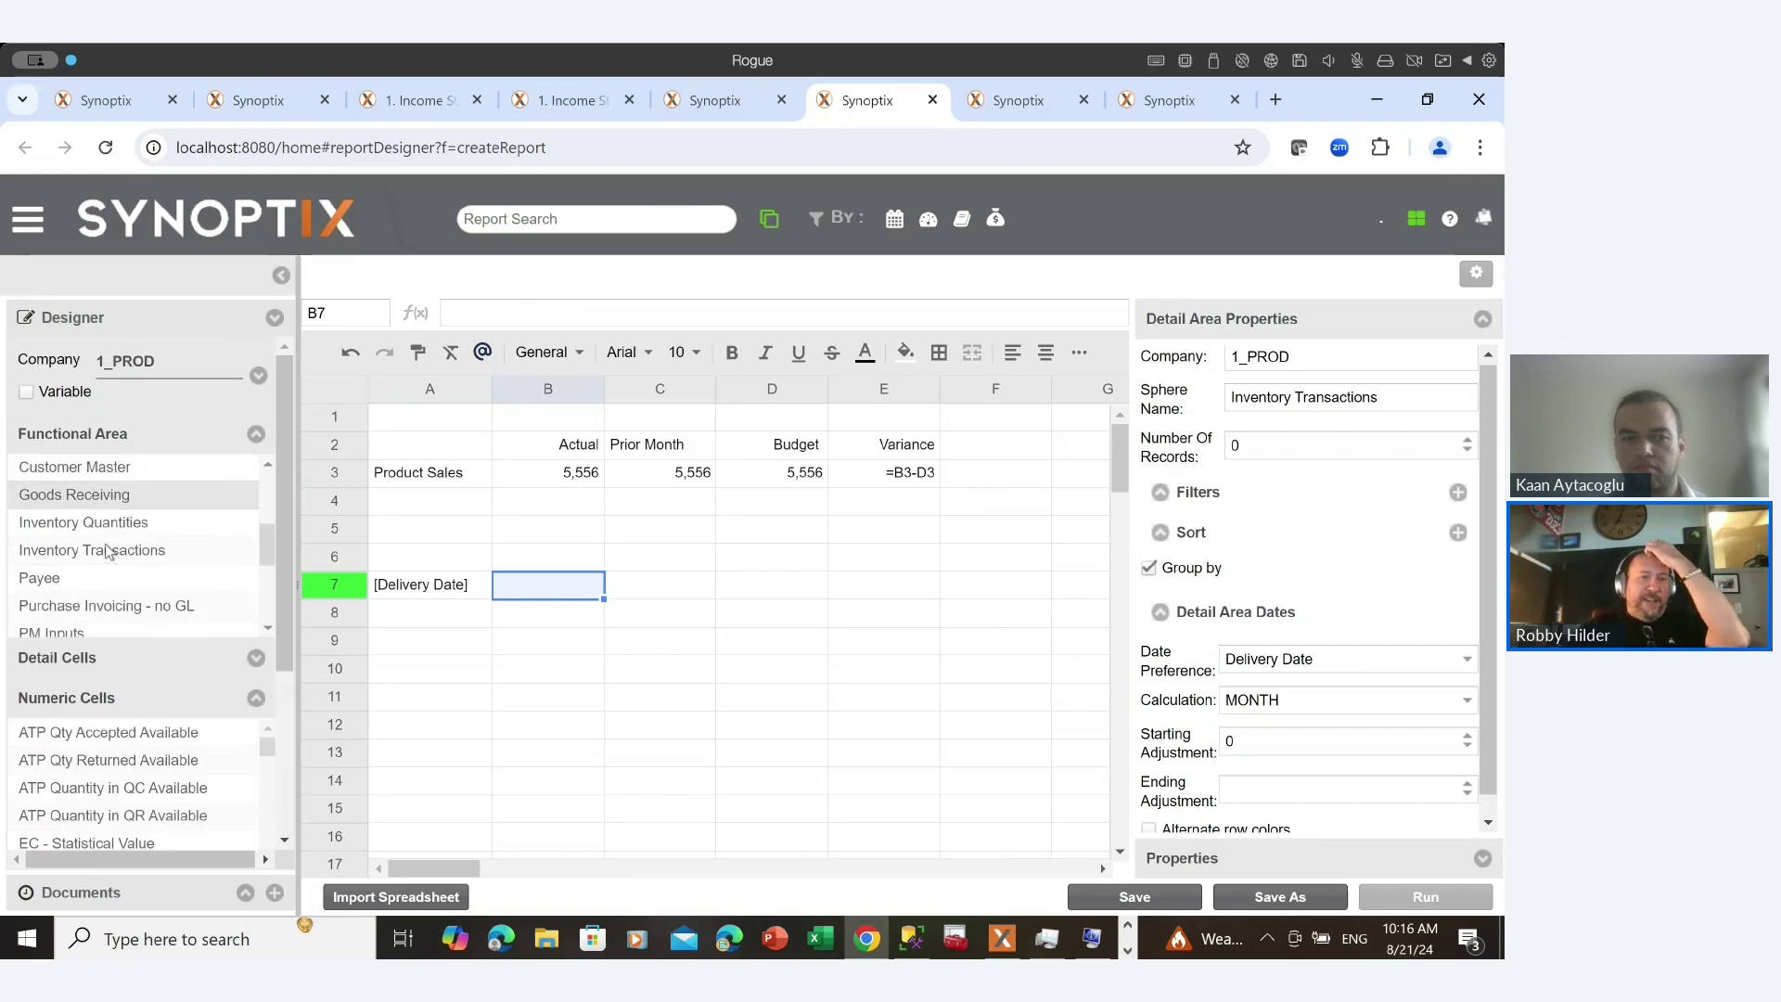
left_click(107, 530)
scroll(107, 531, "down", 3)
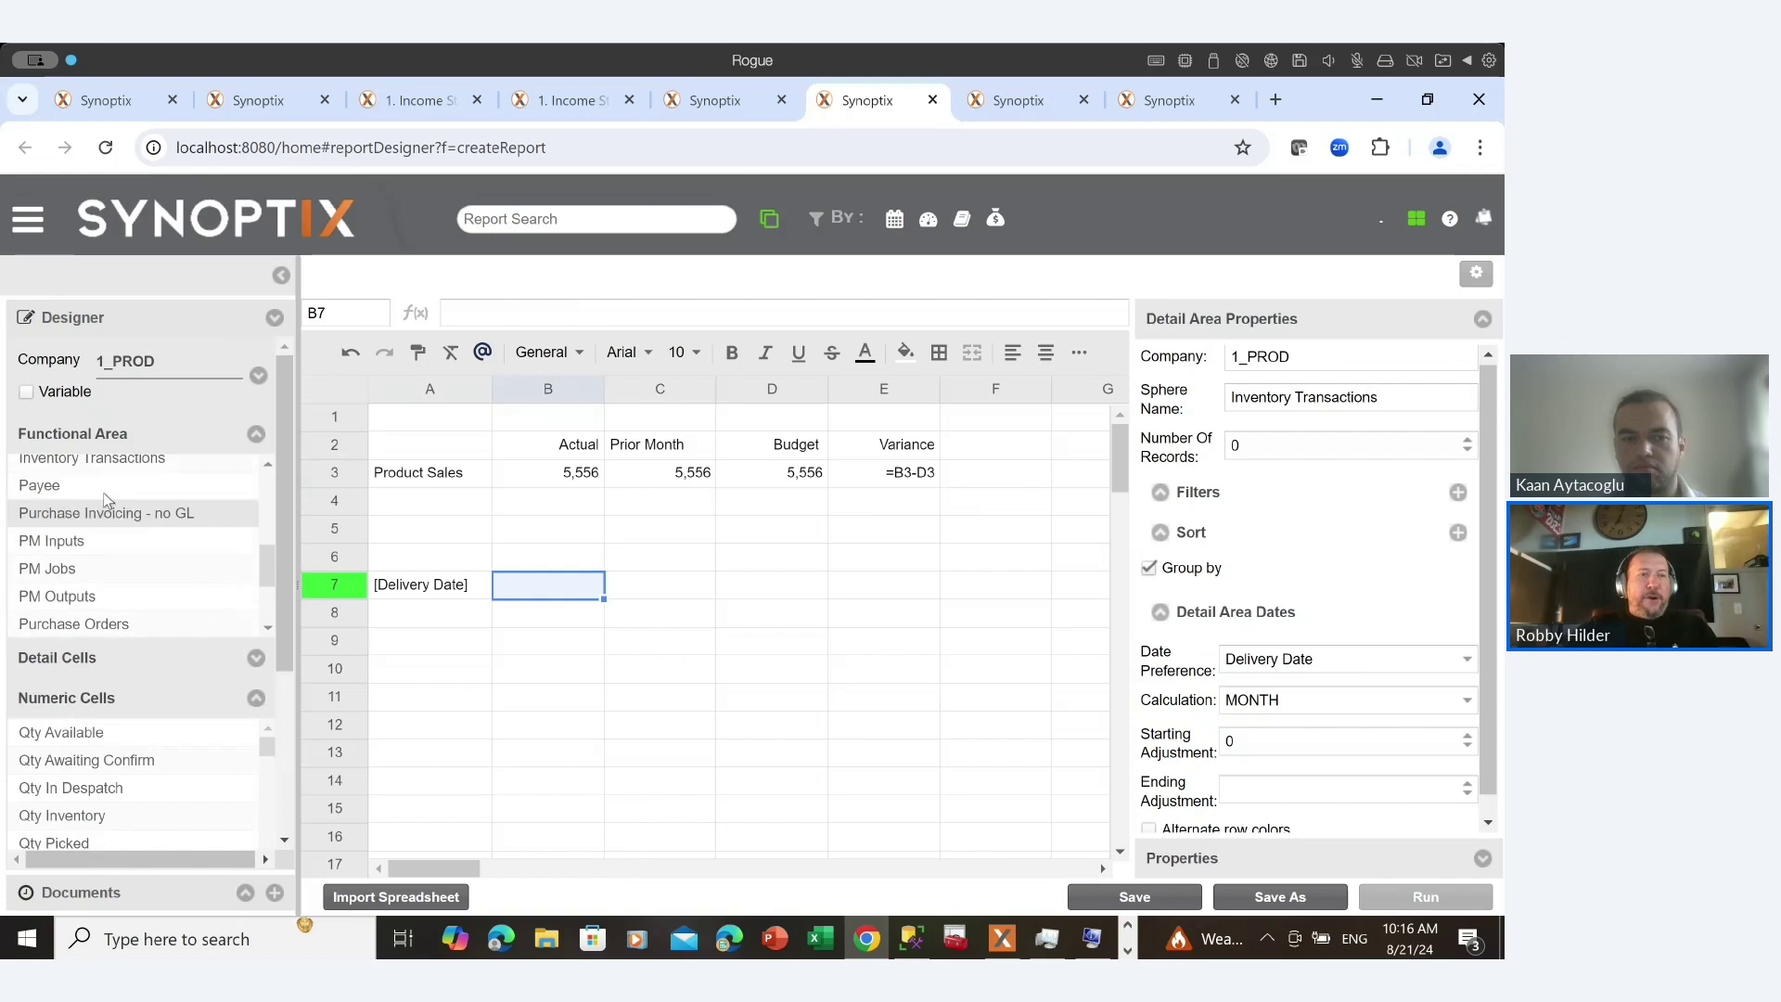
Switch the designer's functional area to Purchase Orders and show its detail cells.
scroll(100, 536, "down", 3)
left_click(89, 558)
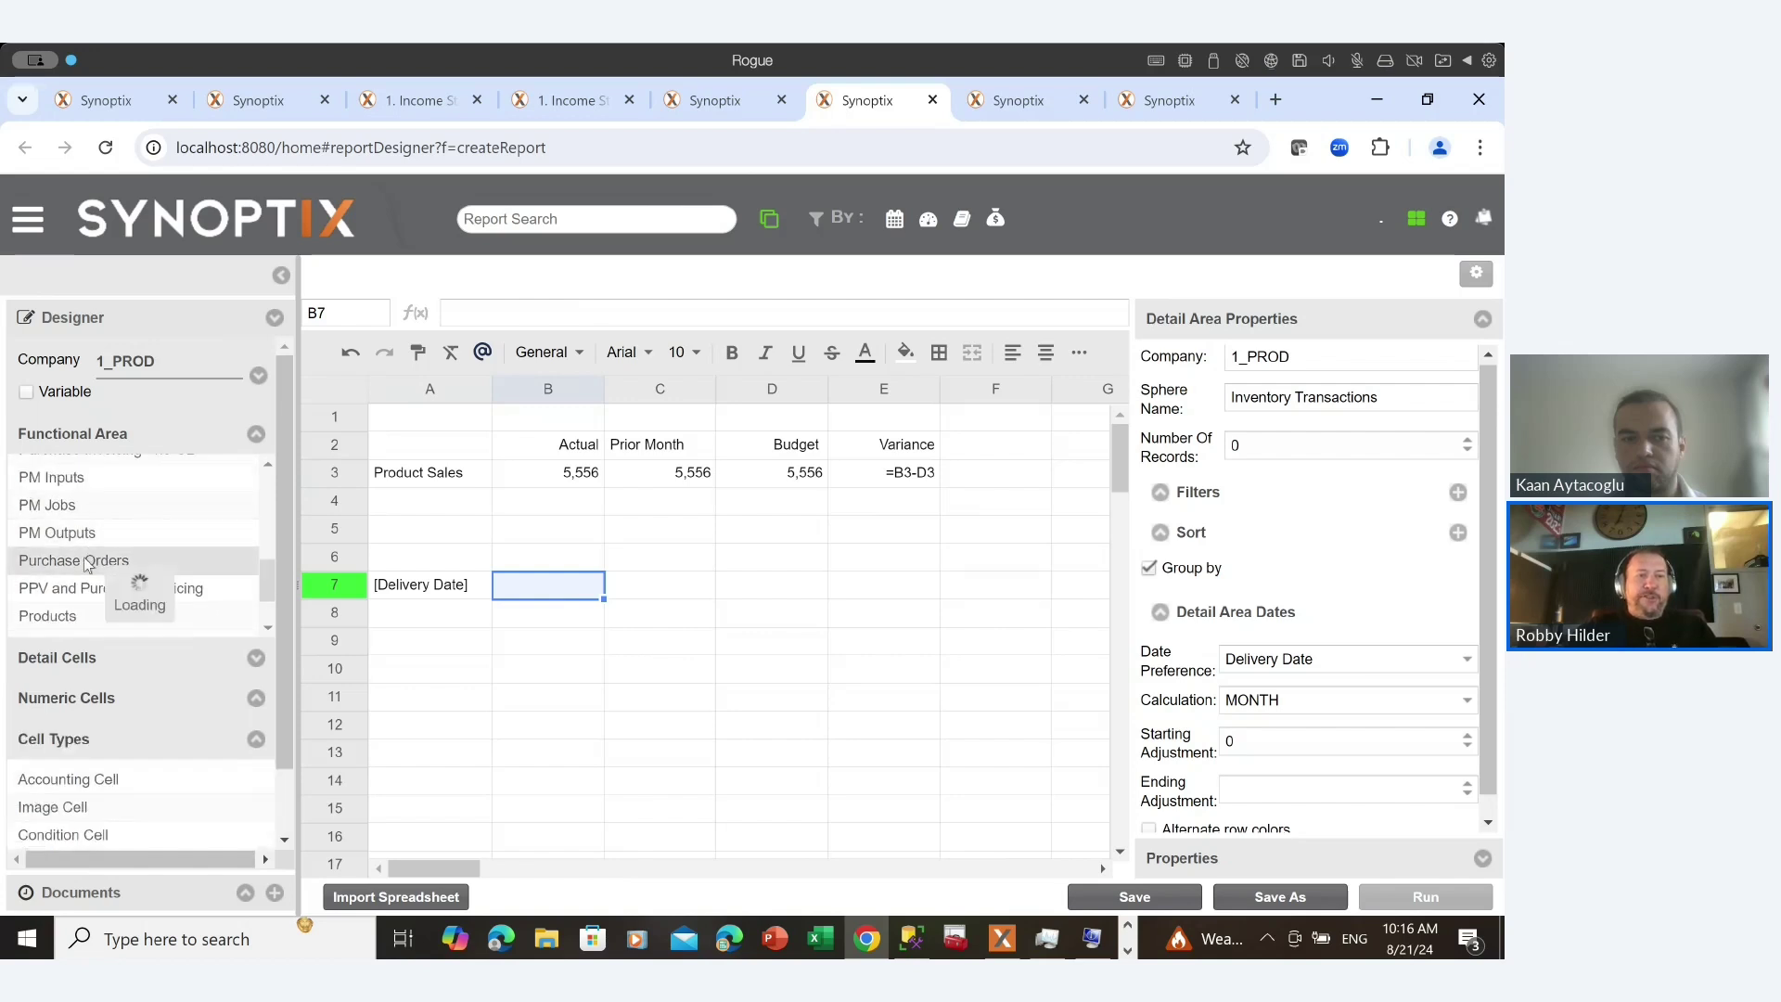
scroll(92, 556, "down", 4)
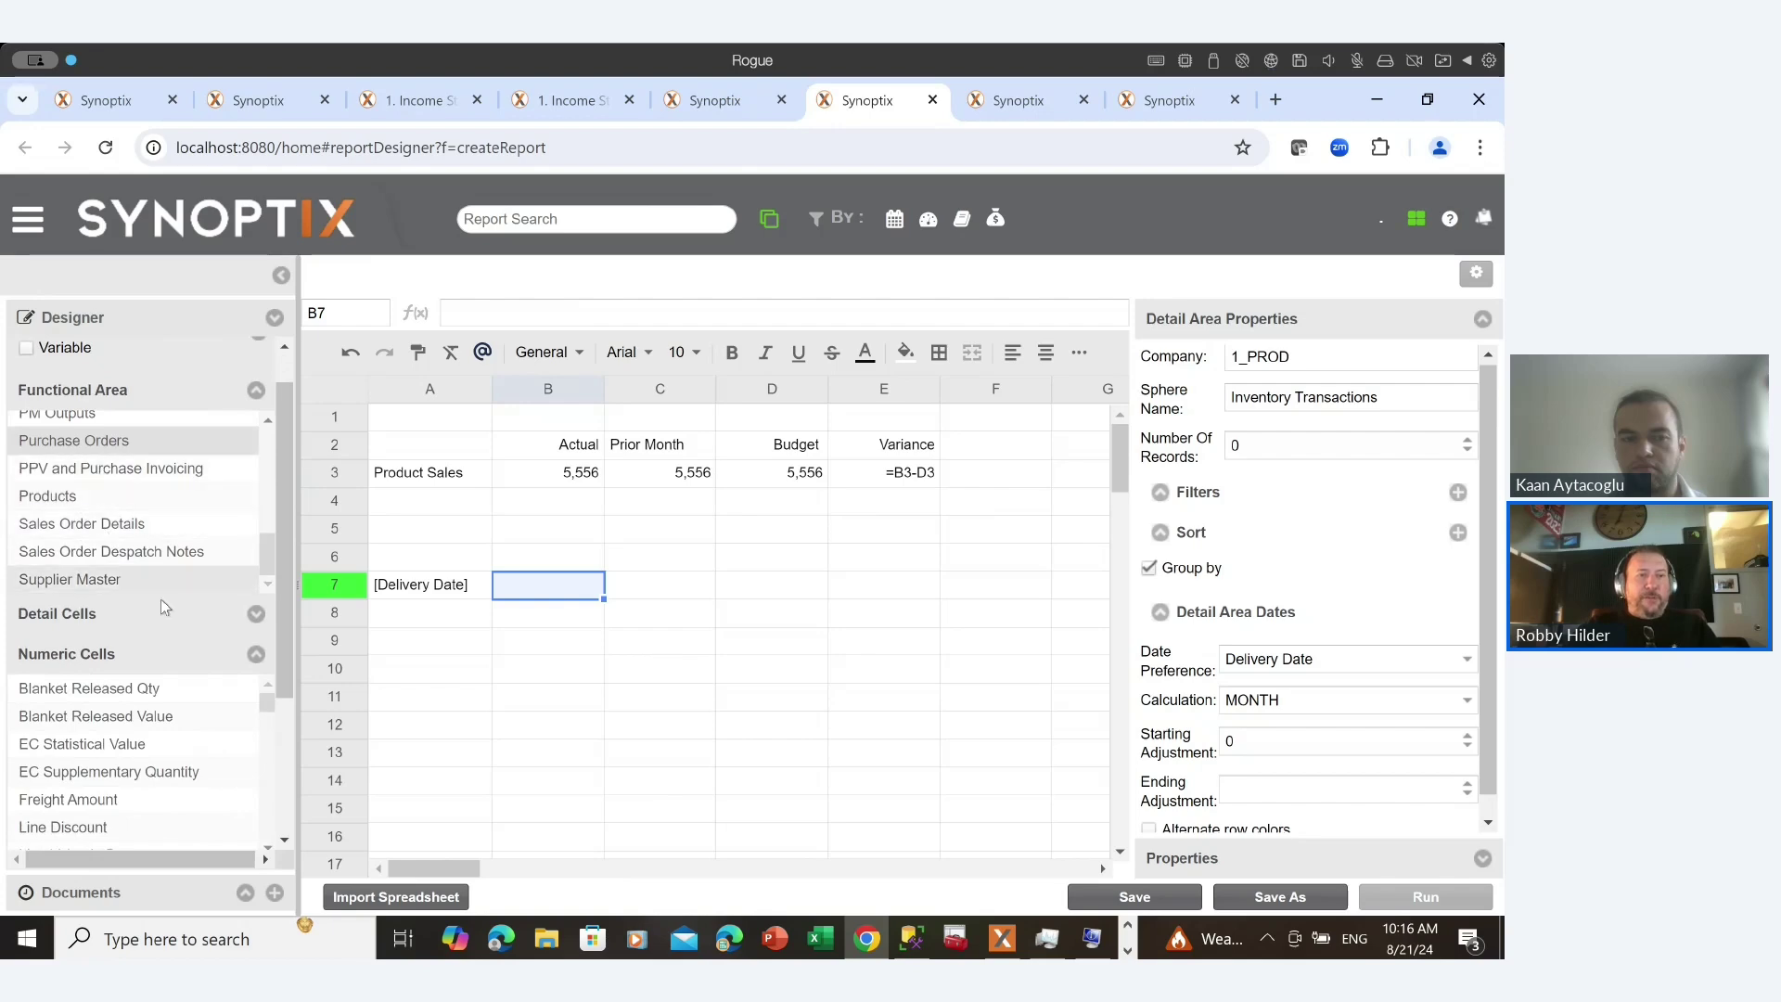
left_click(255, 393)
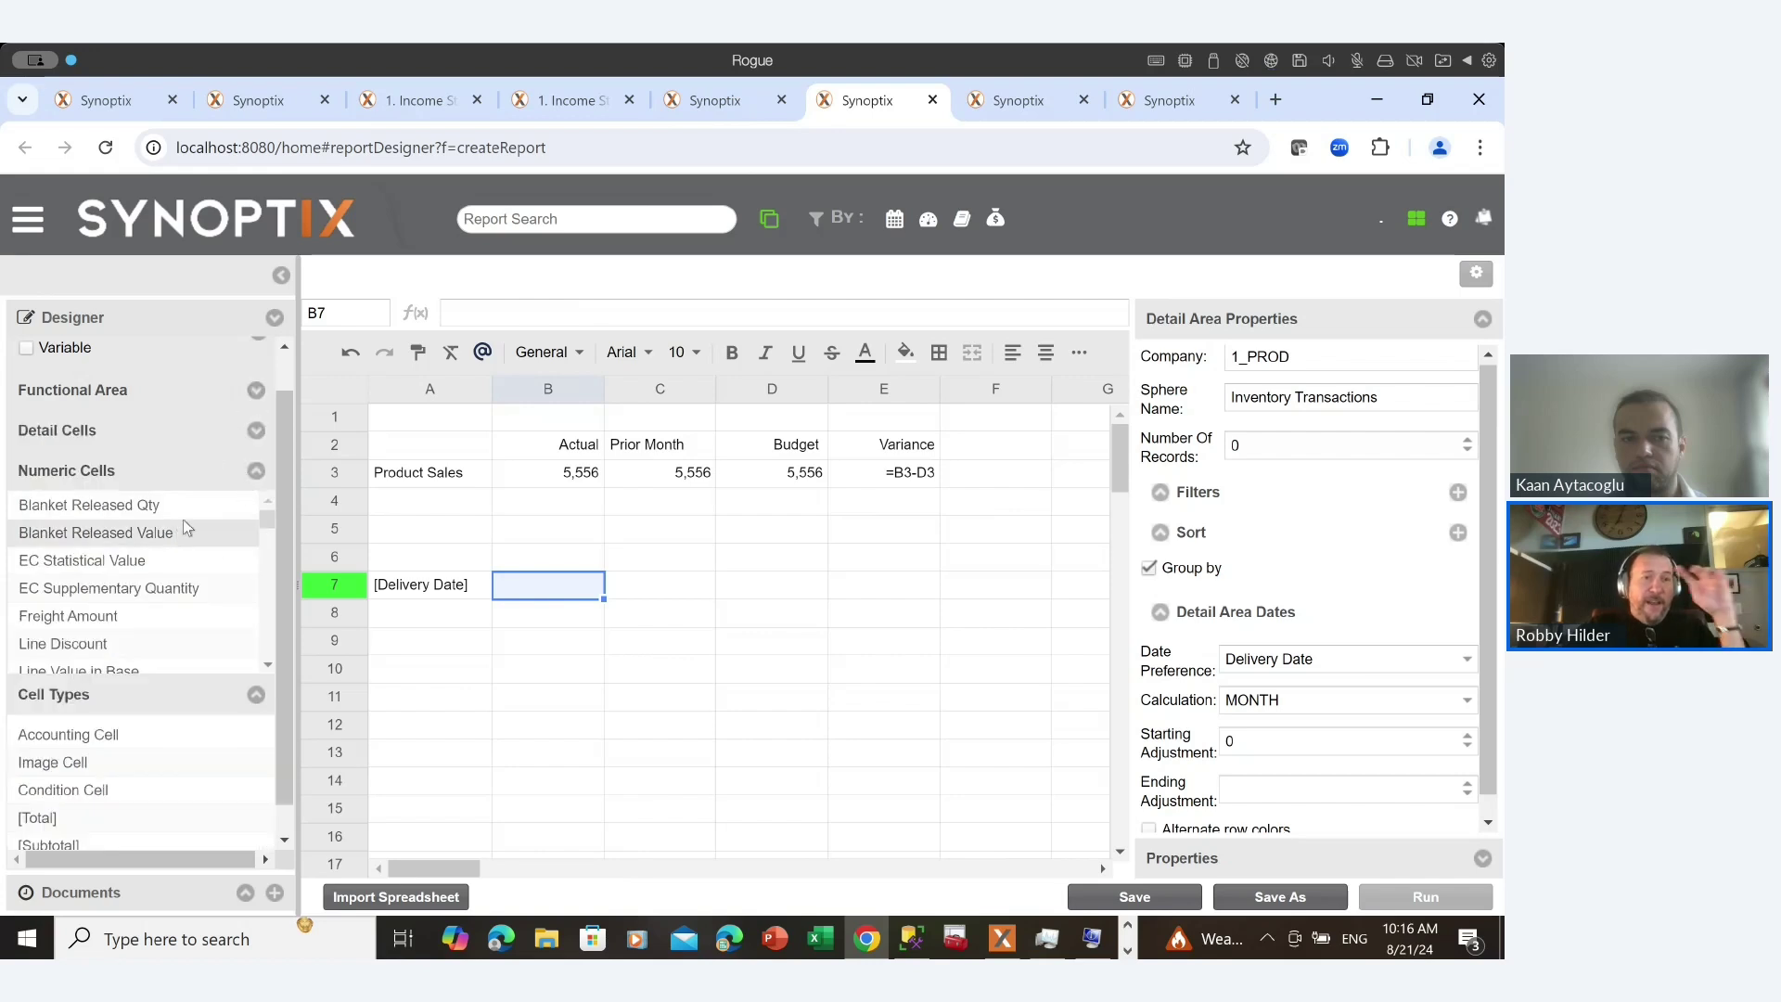
left_click(255, 430)
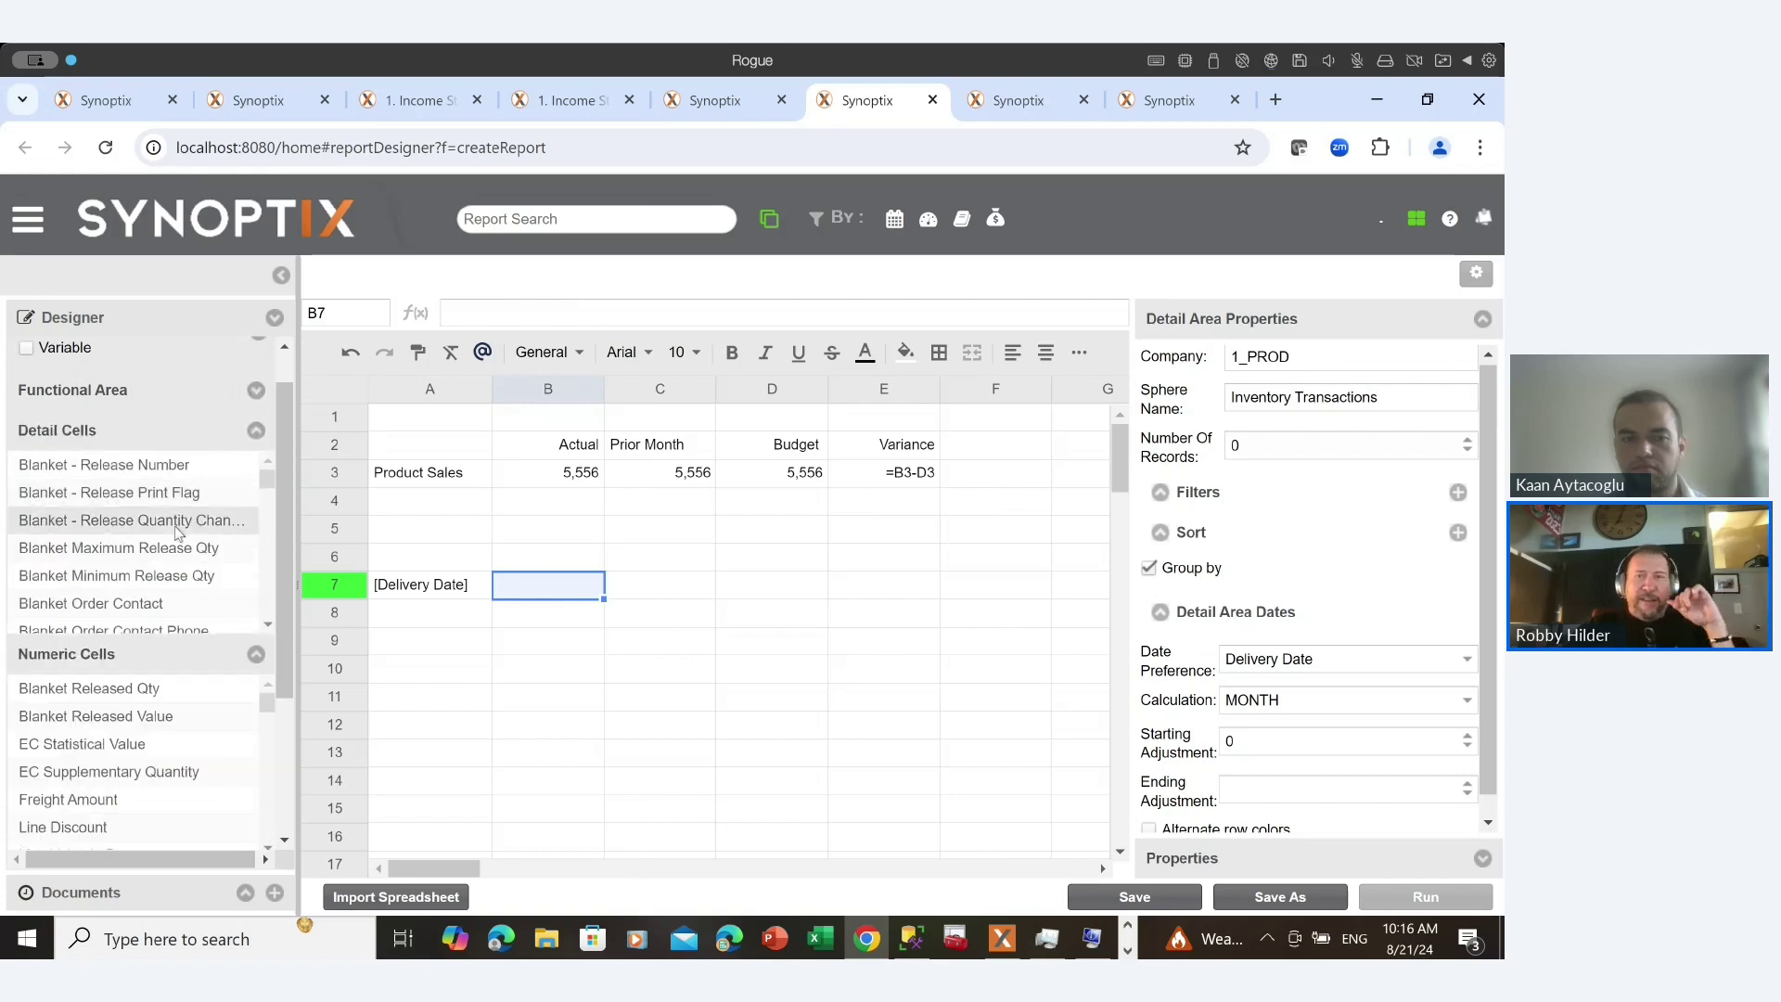
Add a Purchase Orders detail area in row 10 by placing one of its detail cells in A10.
scroll(176, 547, "down", 3)
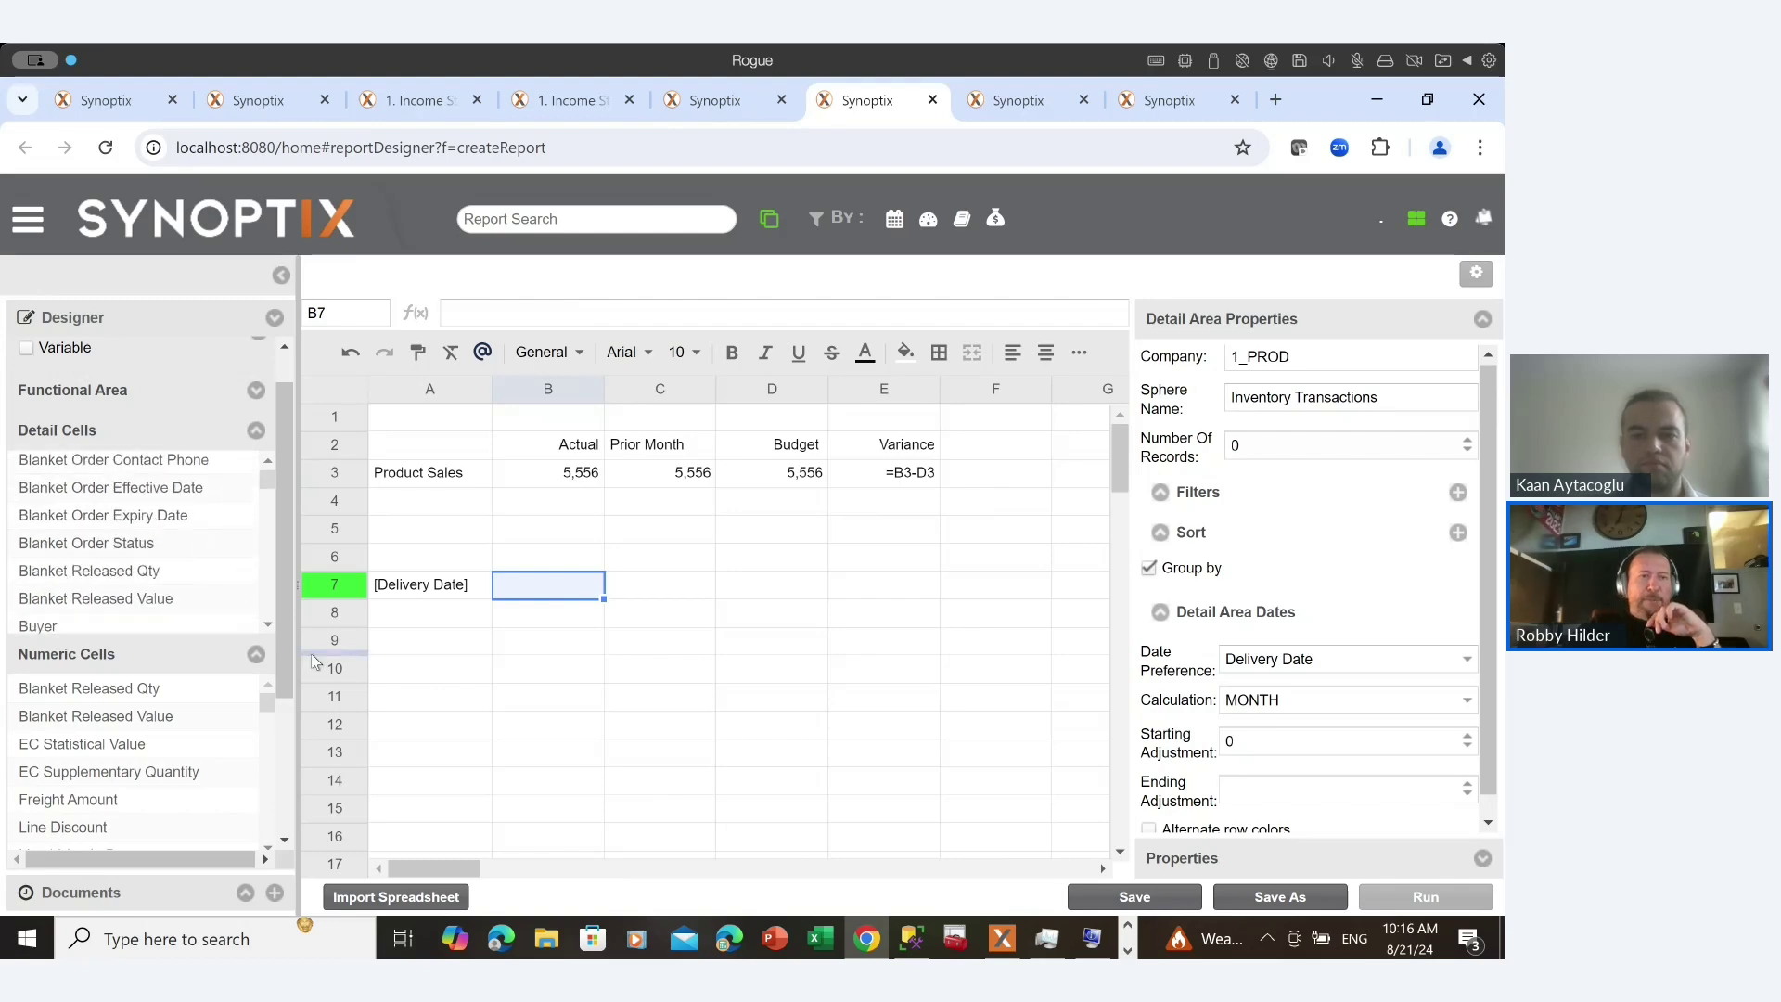
double_click(401, 668)
scroll(197, 553, "down", 1)
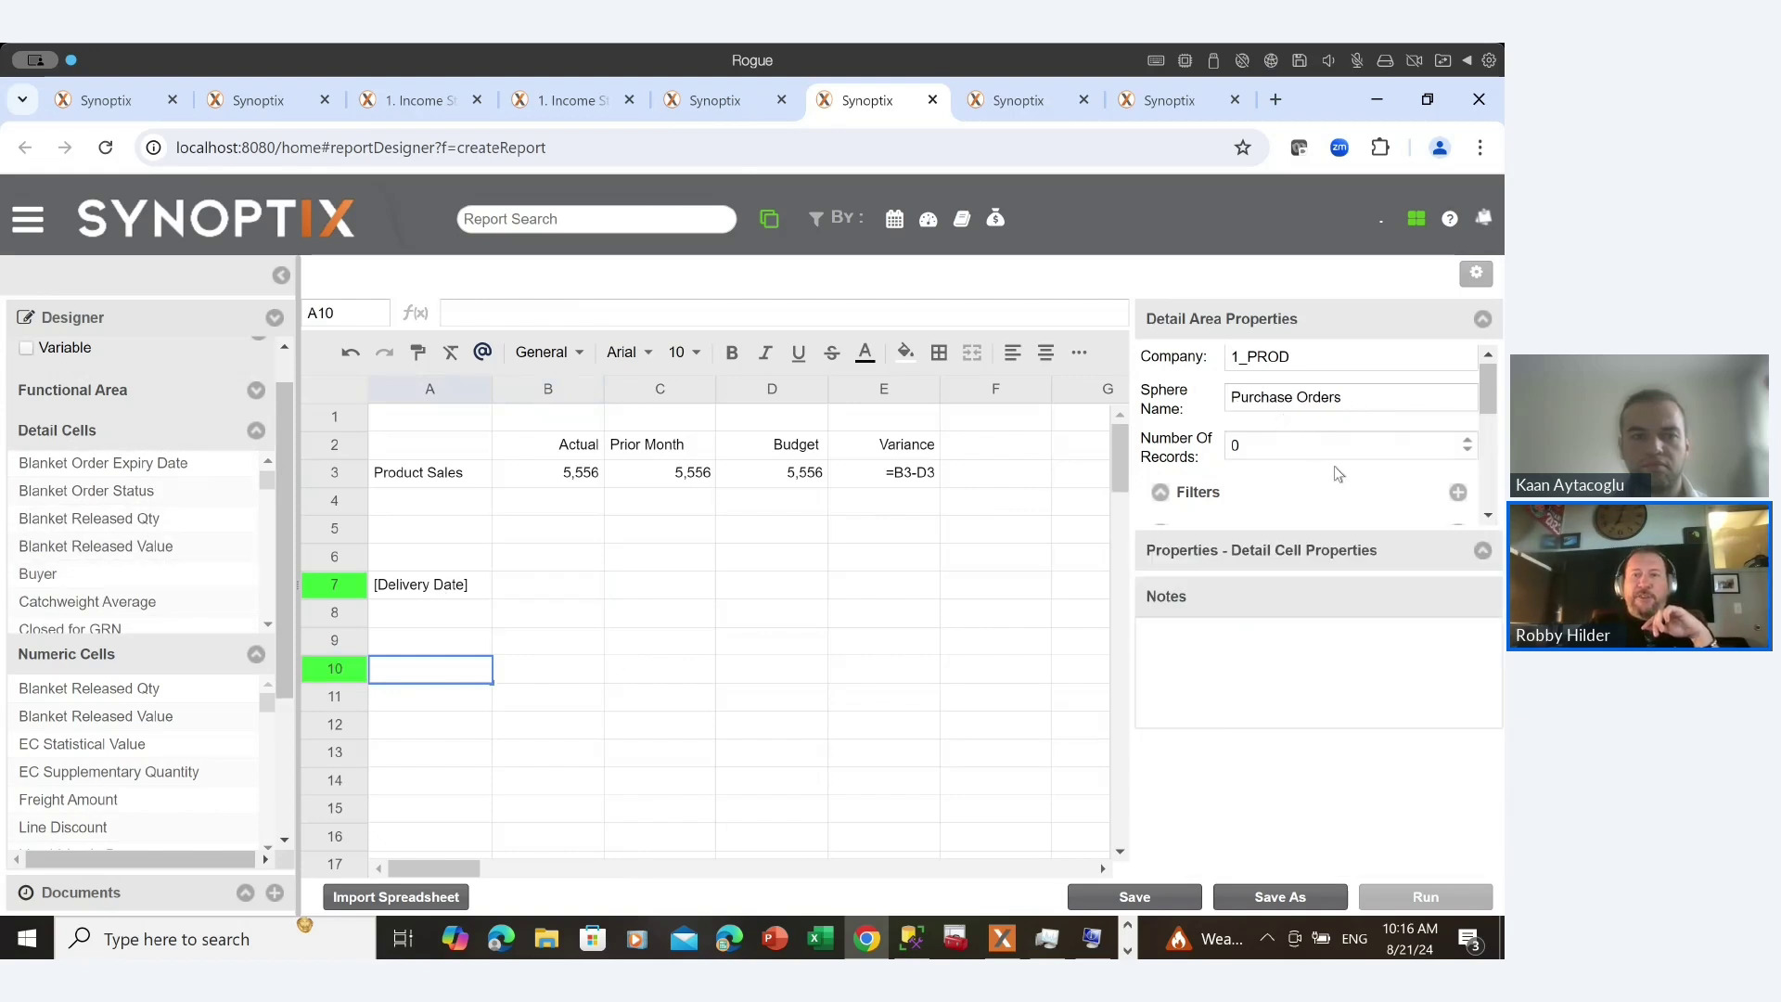
Expand the Purchase Orders detail area properties and look through the available Date Preference options.
left_click(1481, 551)
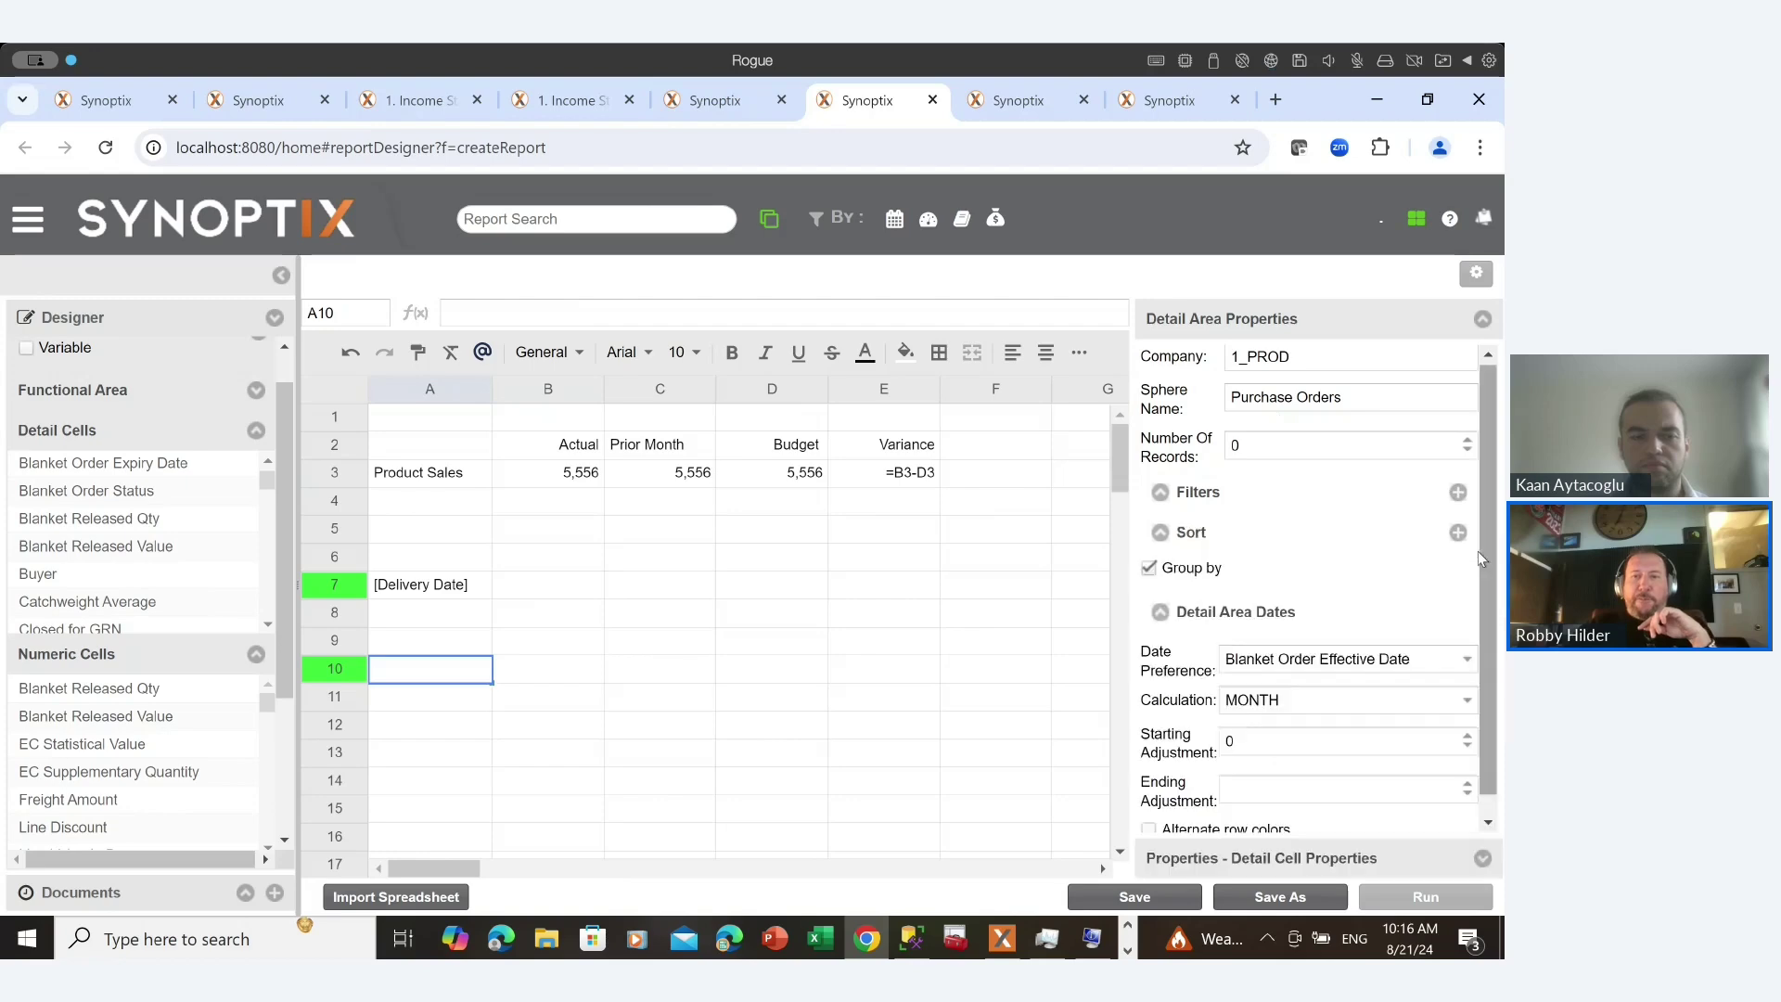
left_click(1433, 660)
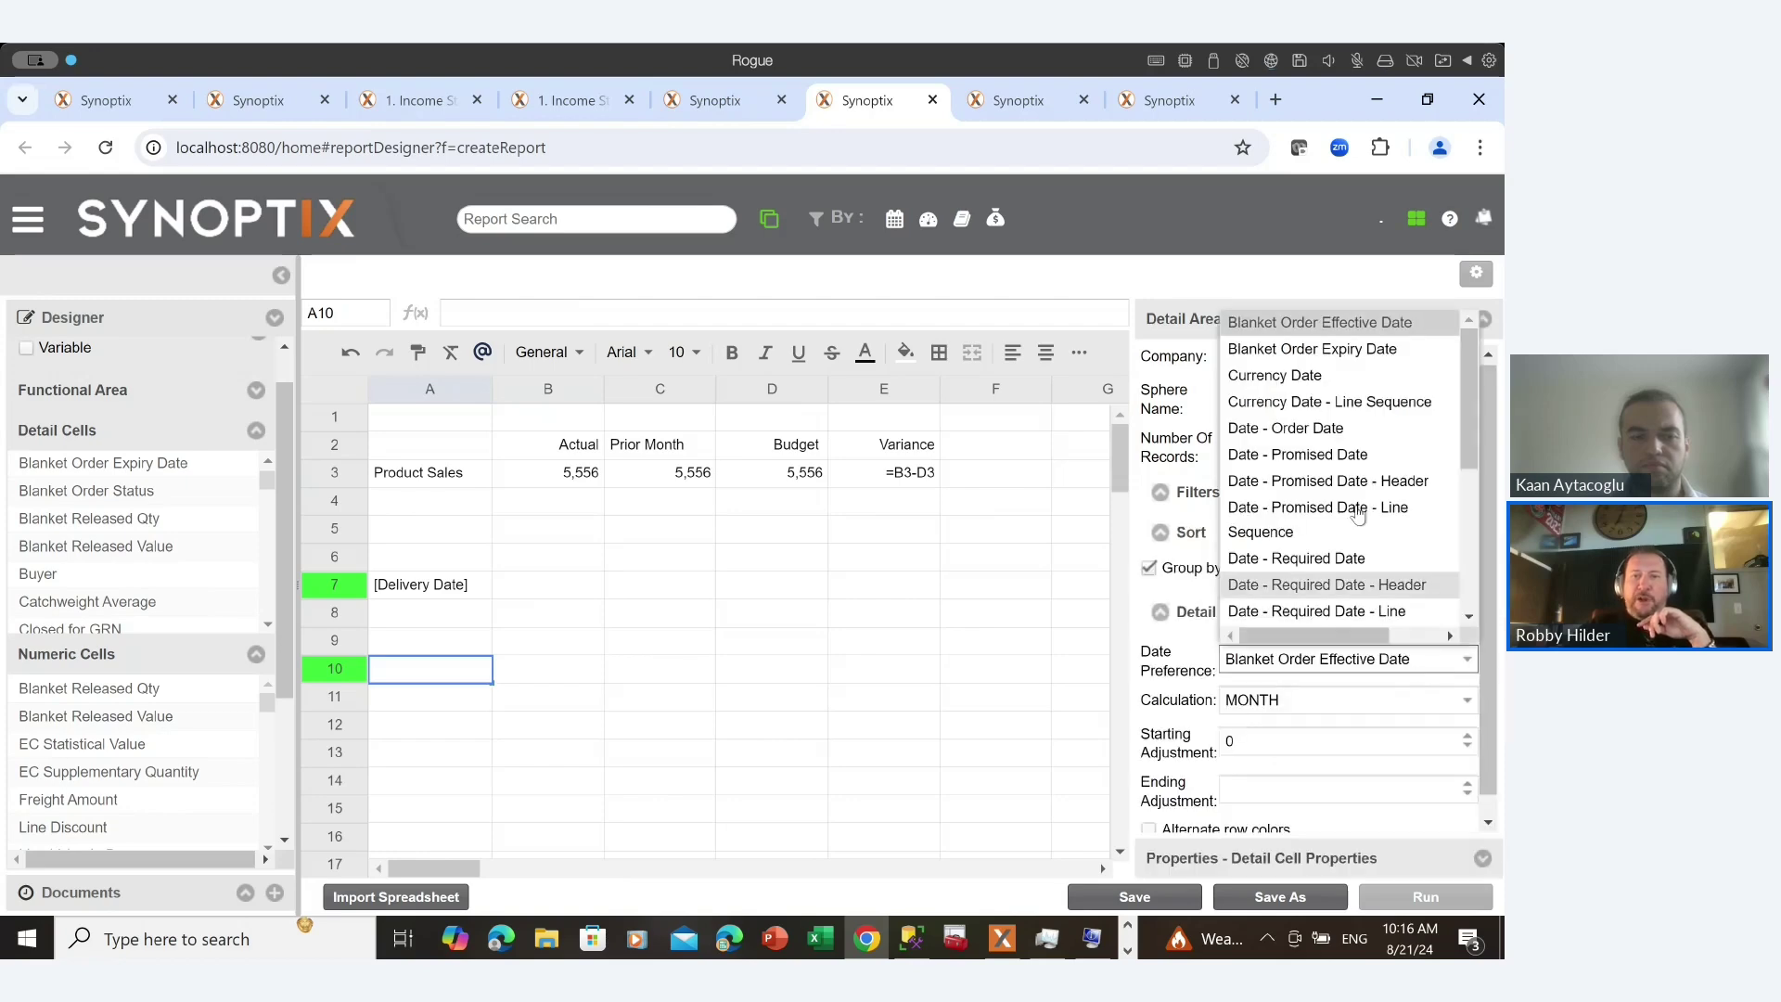
scroll(1360, 478, "down", 5)
scroll(1360, 478, "up", 5)
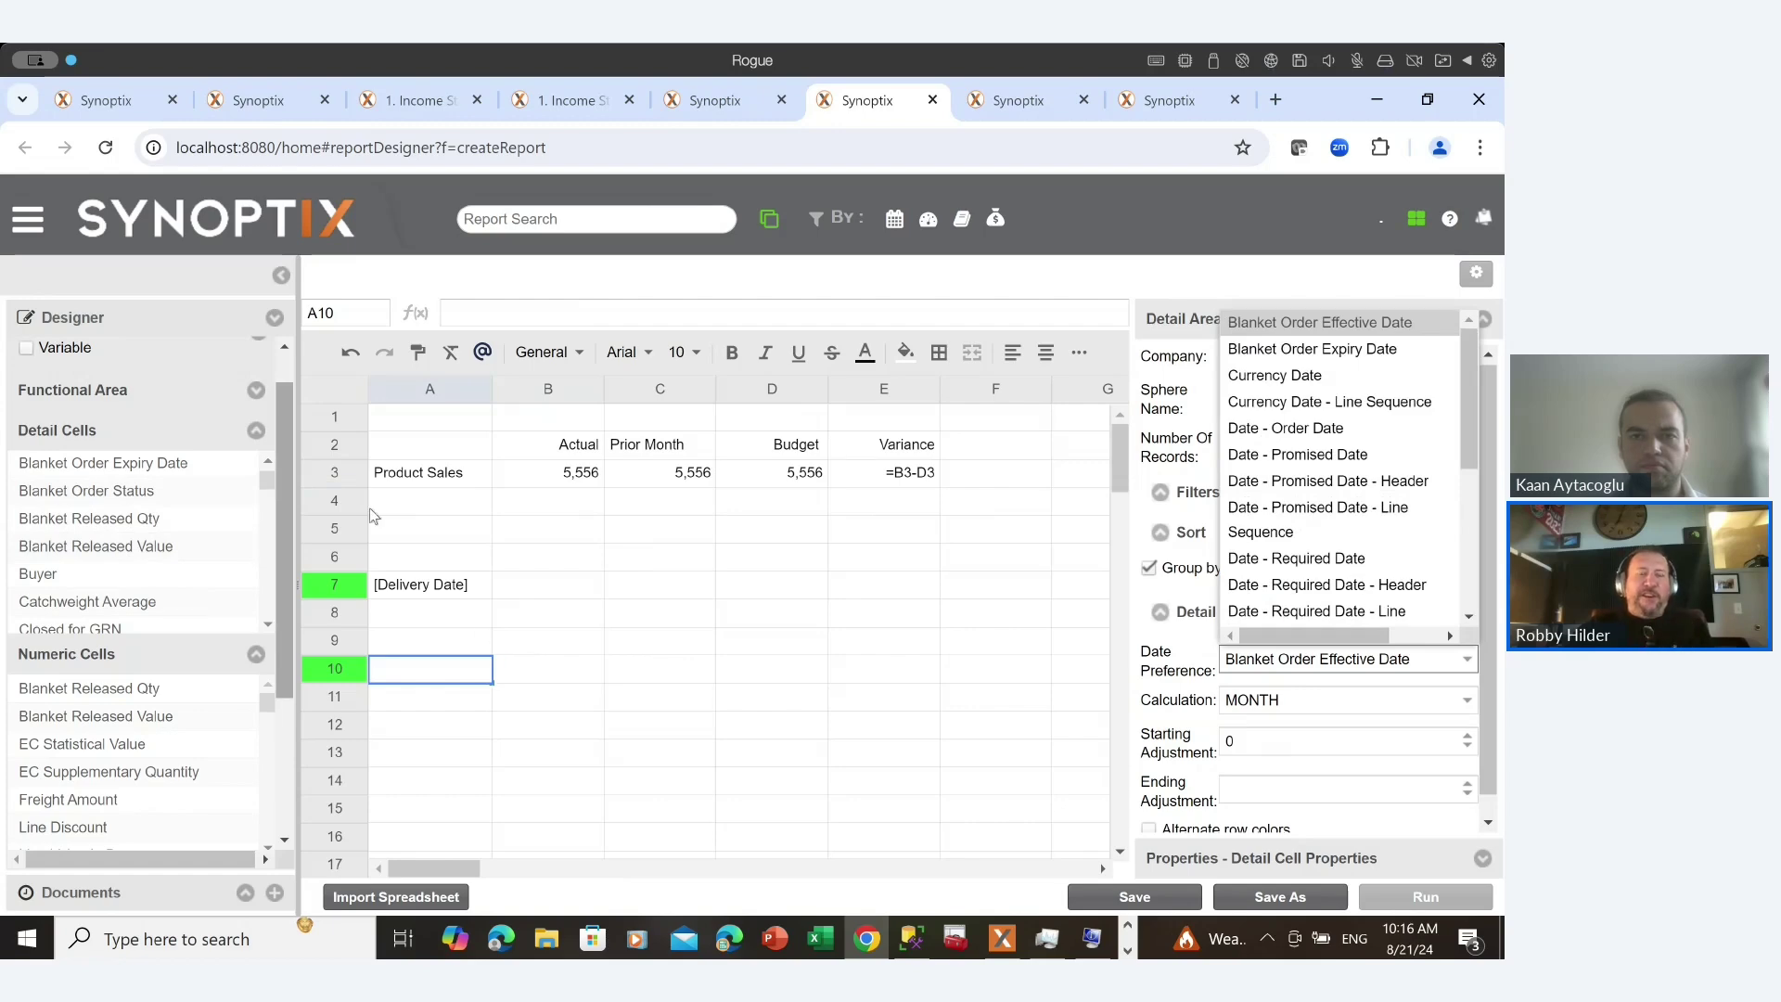
Close the Date Preference options and review the remaining date settings of the Purchase Orders detail area.
scroll(362, 492, "right", 10)
left_click(399, 588)
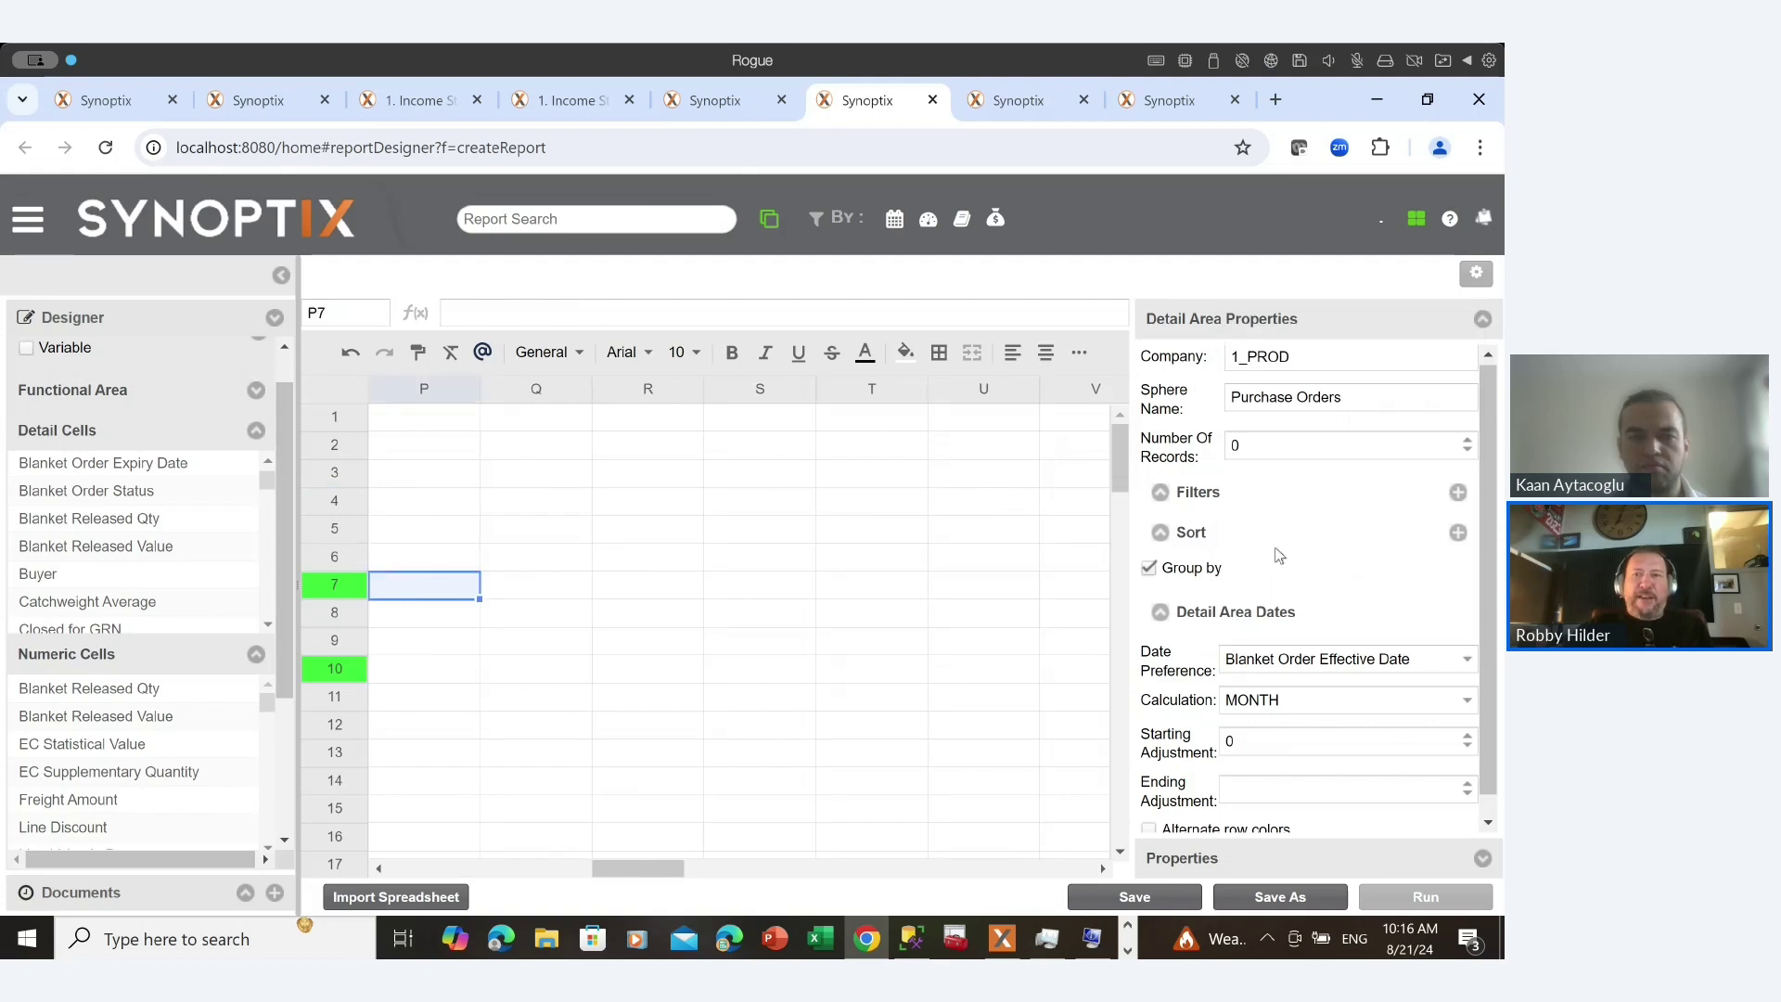
scroll(1366, 553, "down", 1)
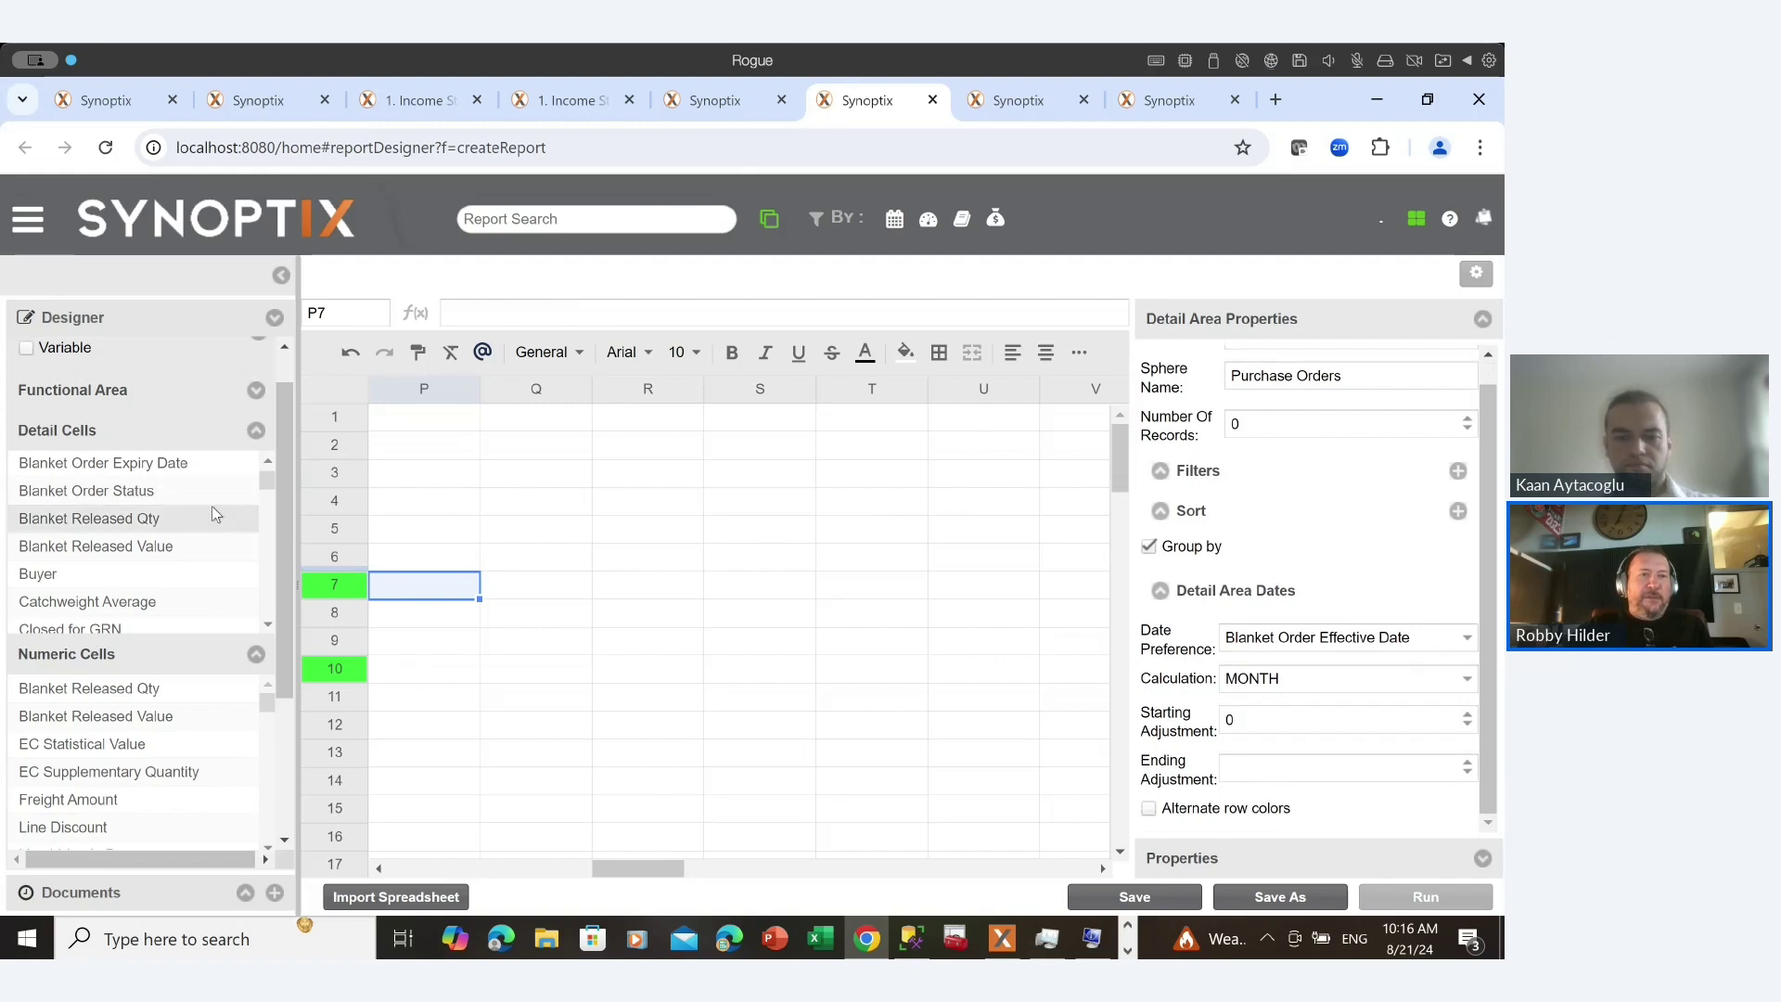
Collapse the detail cells, switch the designer's functional area to Accounting and look through the available functional areas.
left_click(256, 432)
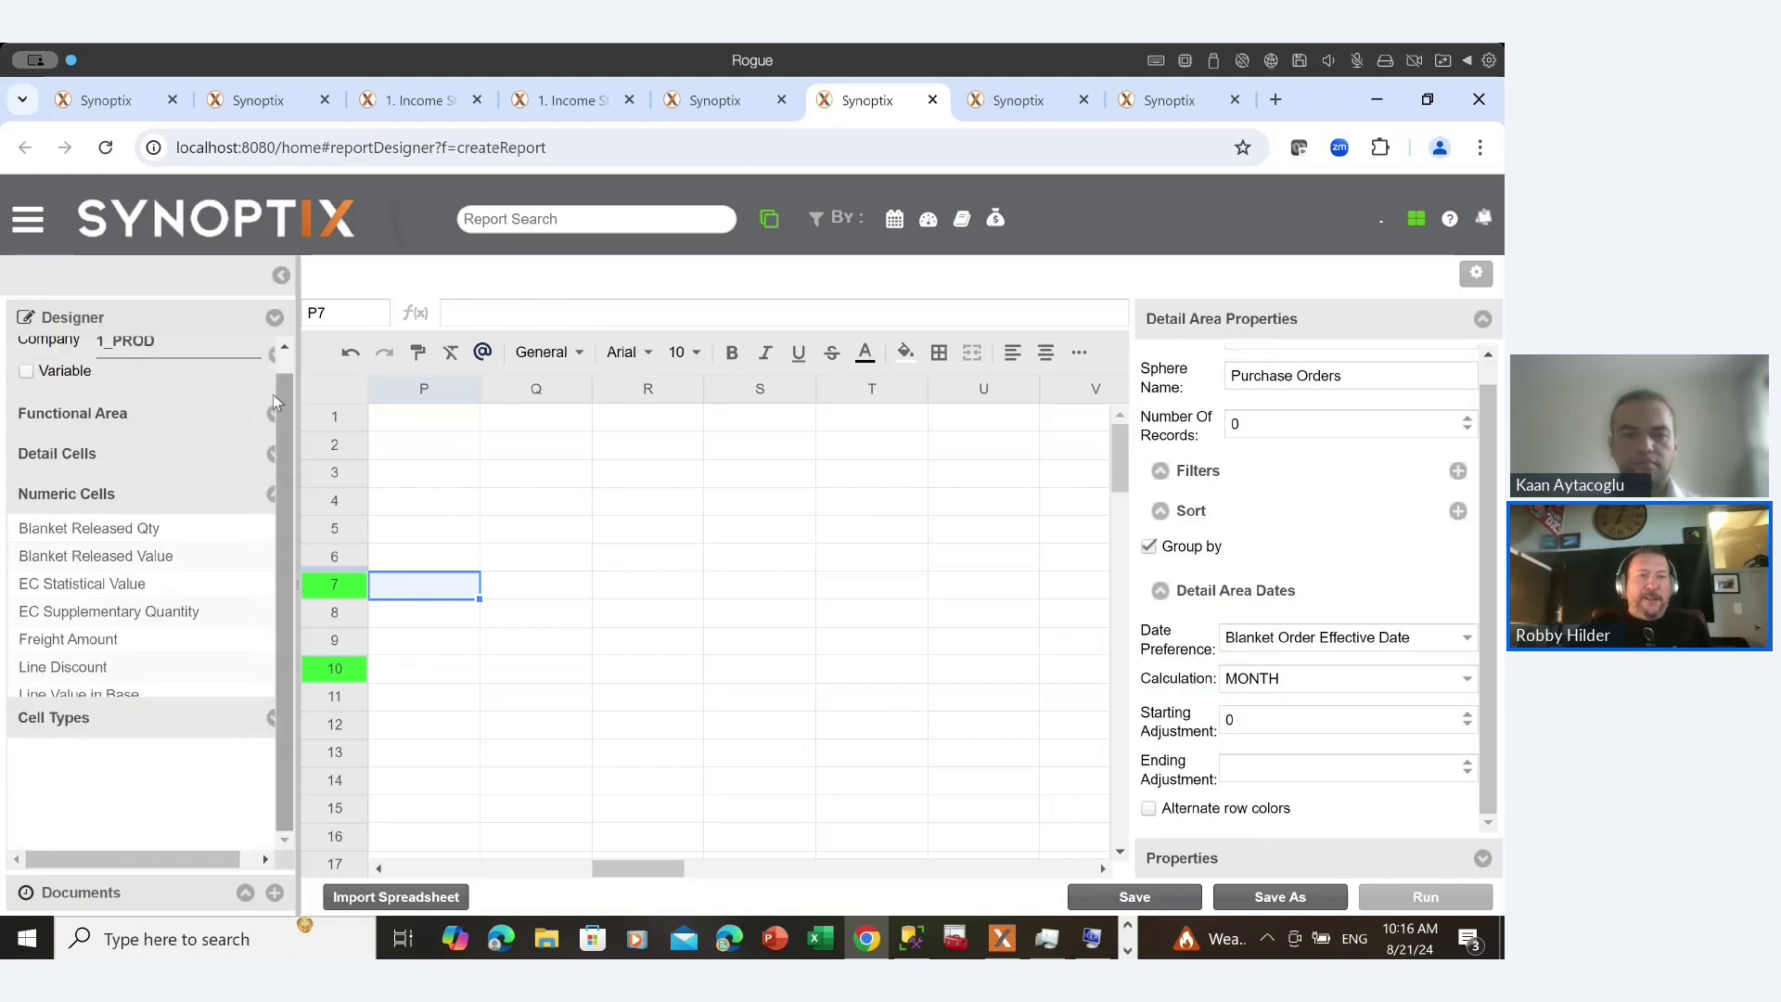
left_click(270, 413)
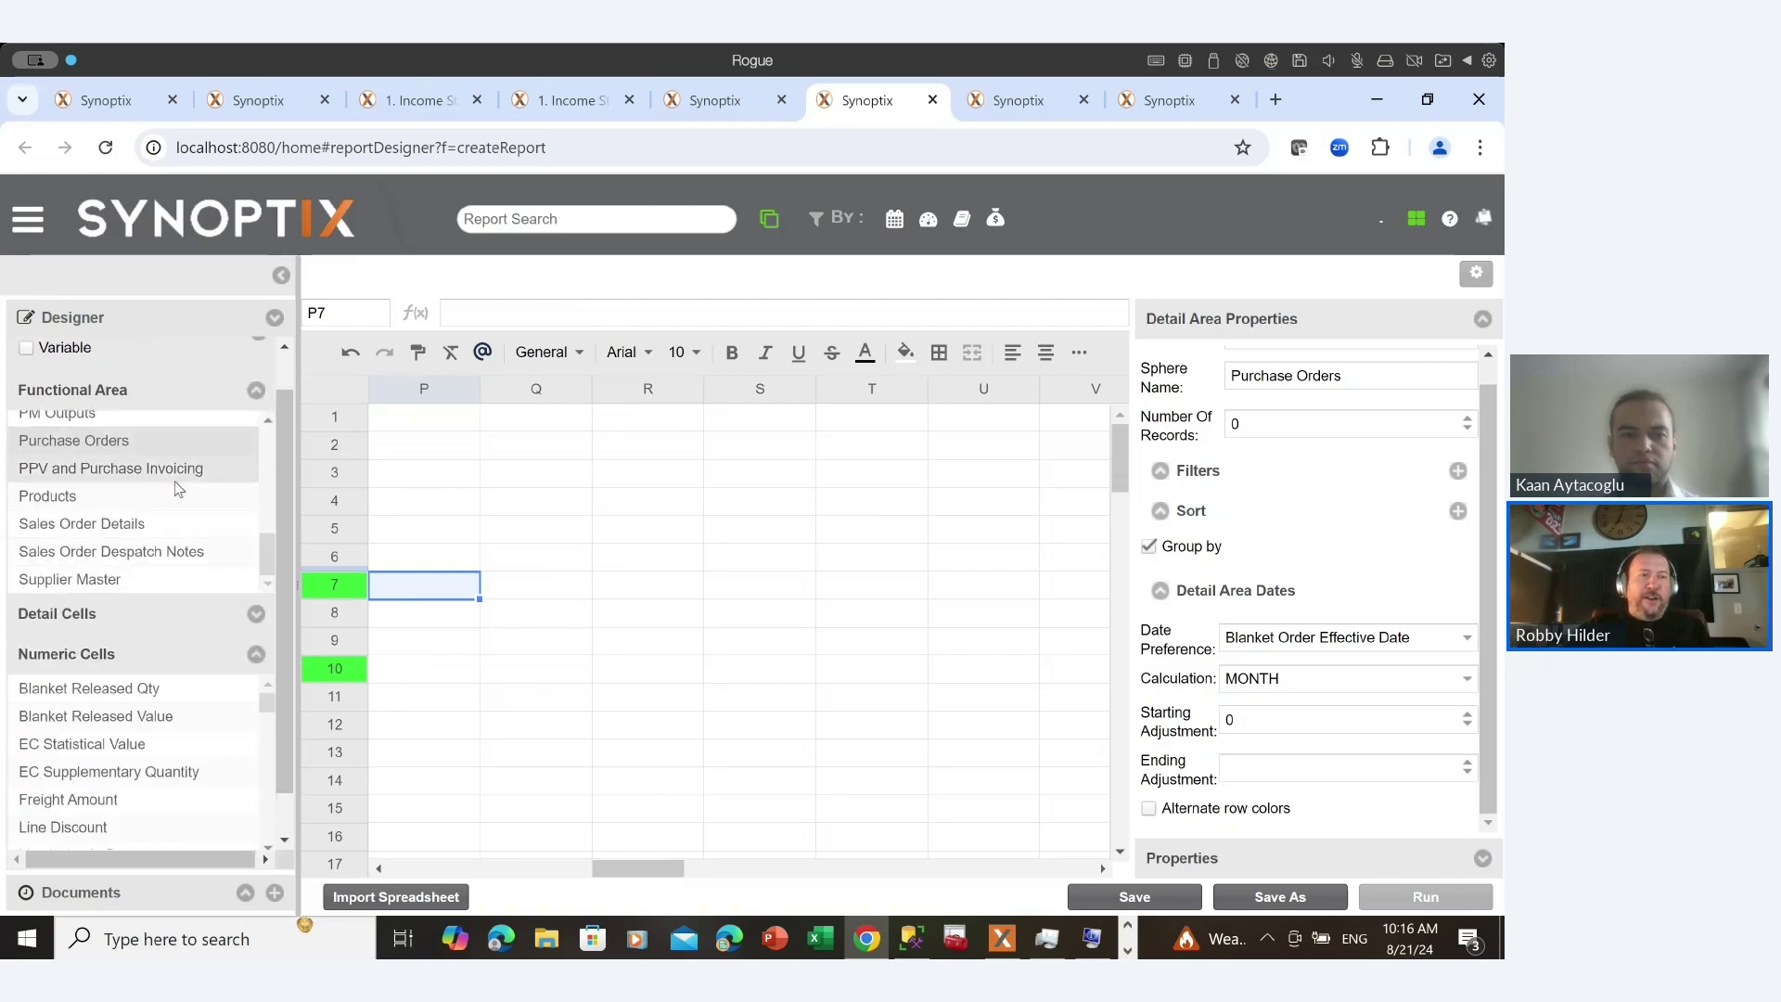
scroll(185, 469, "down", 1)
scroll(174, 482, "up", 2)
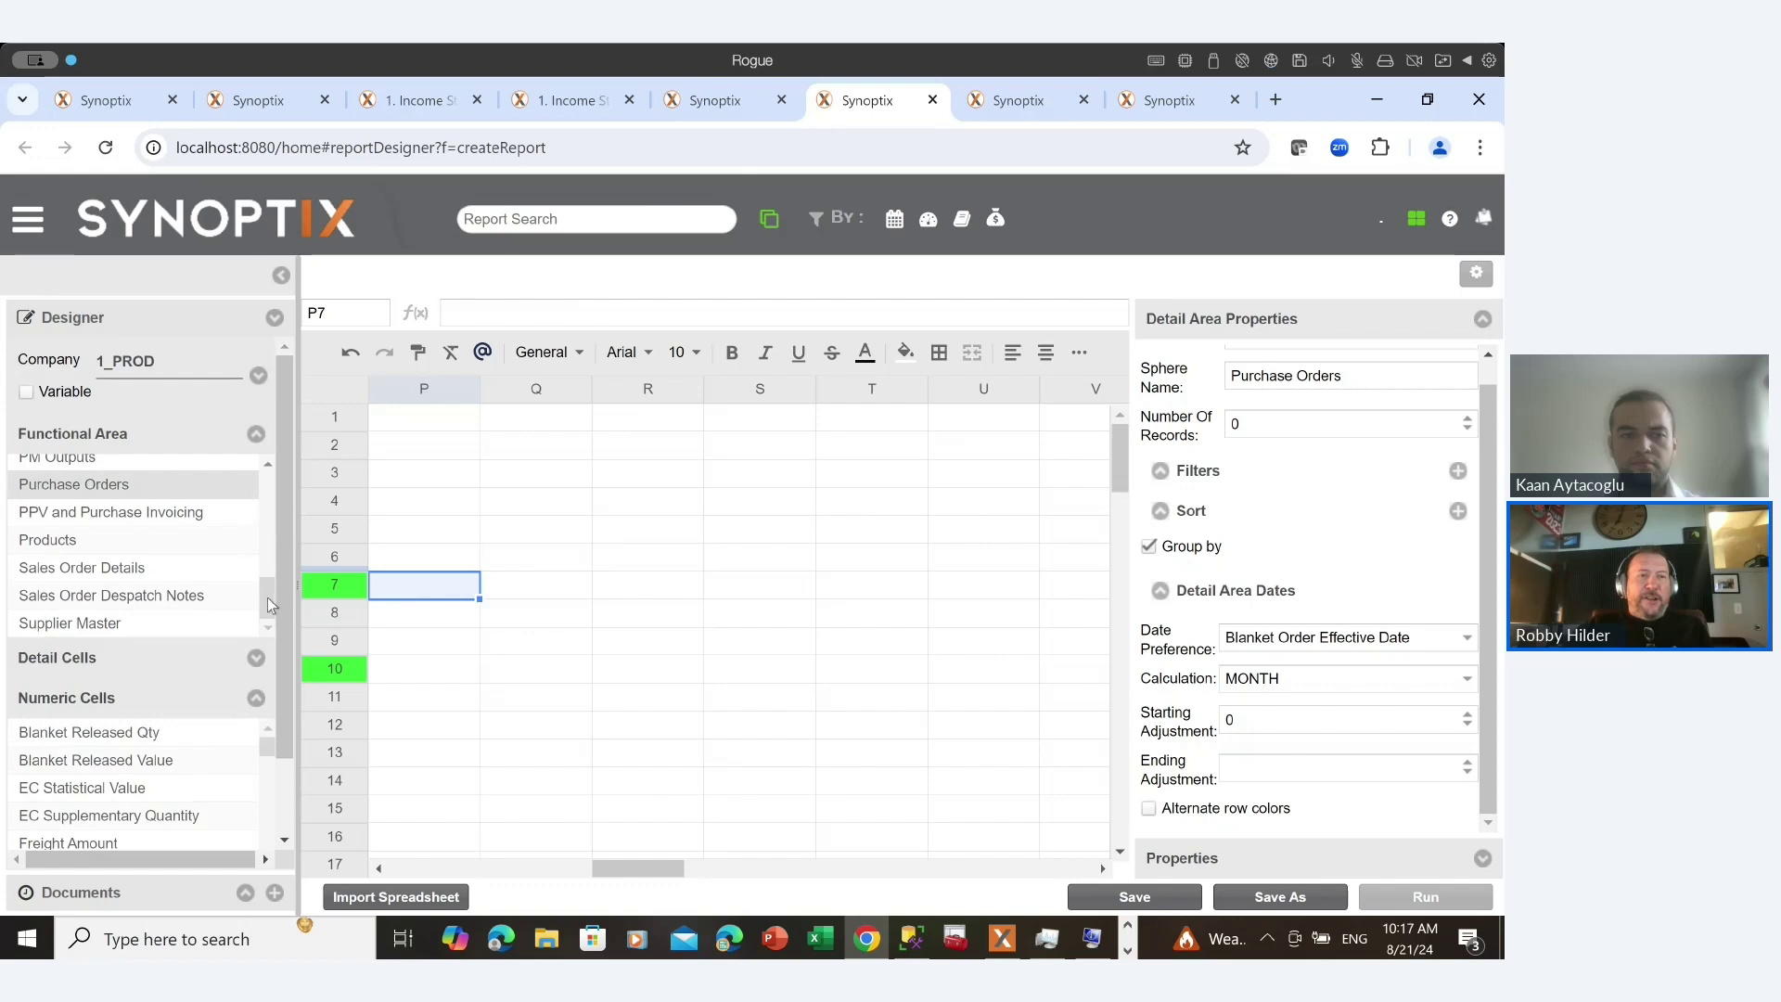
left_click_drag(267, 605, 269, 478)
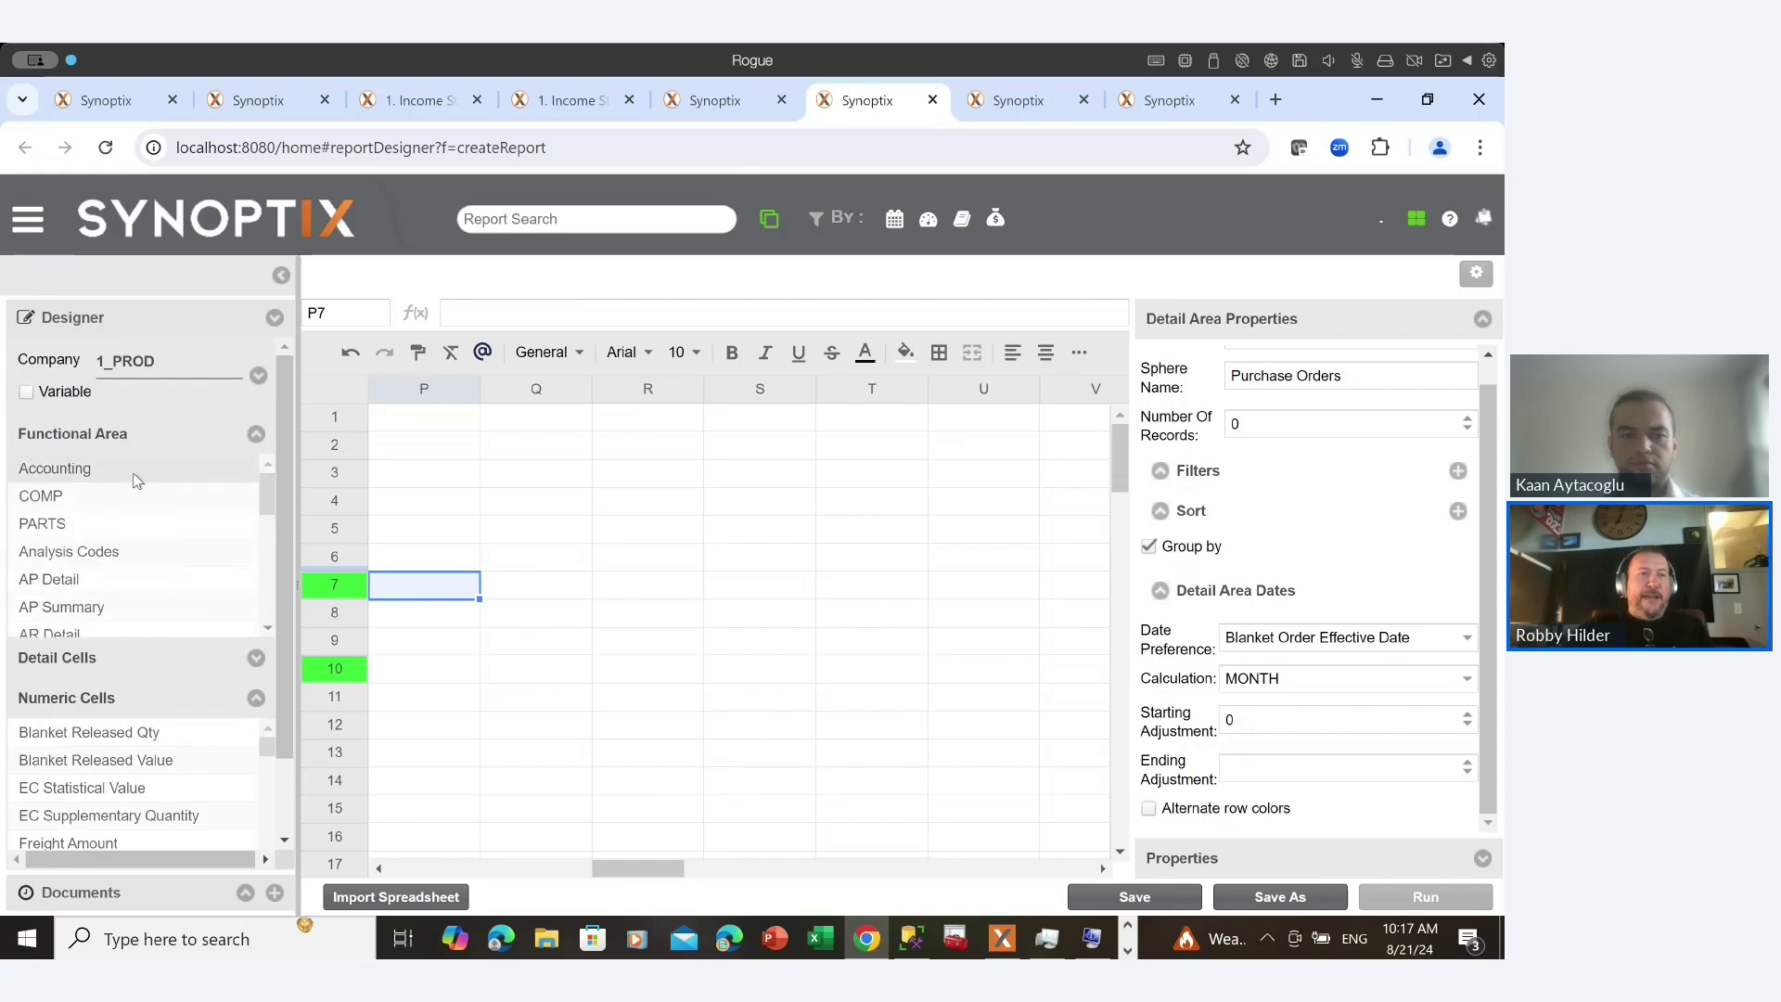
left_click(137, 479)
scroll(128, 542, "down", 5)
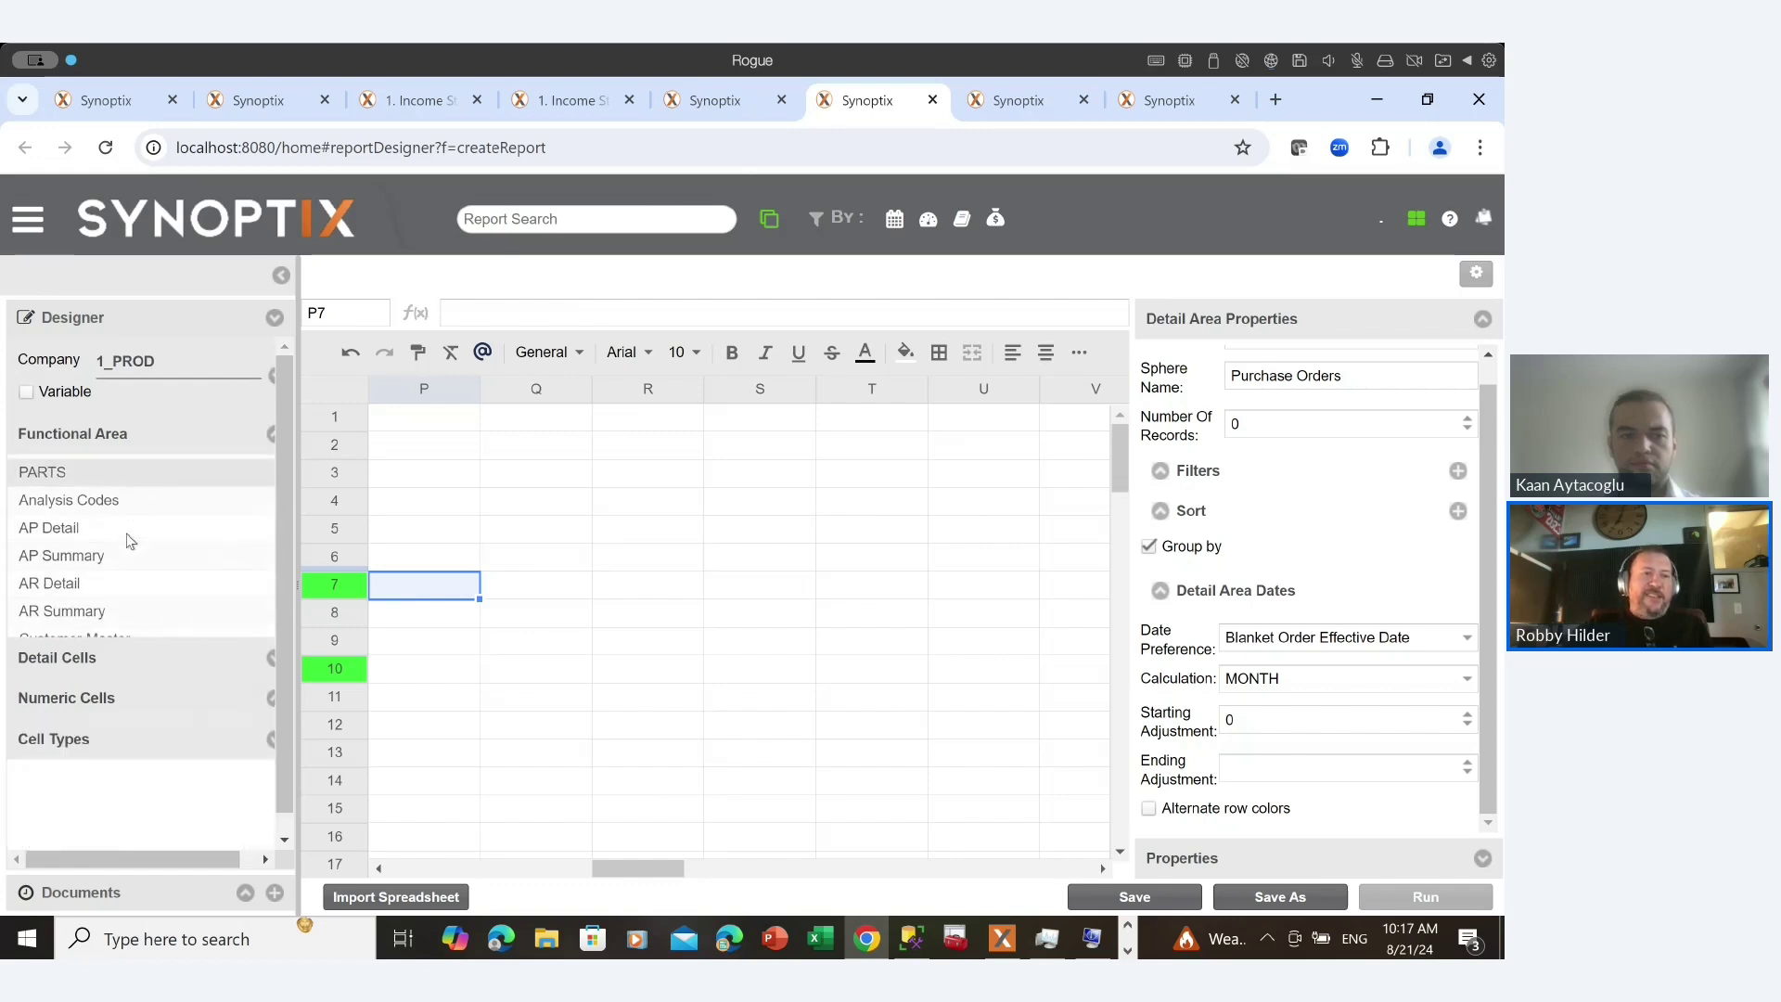
scroll(128, 539, "up", 5)
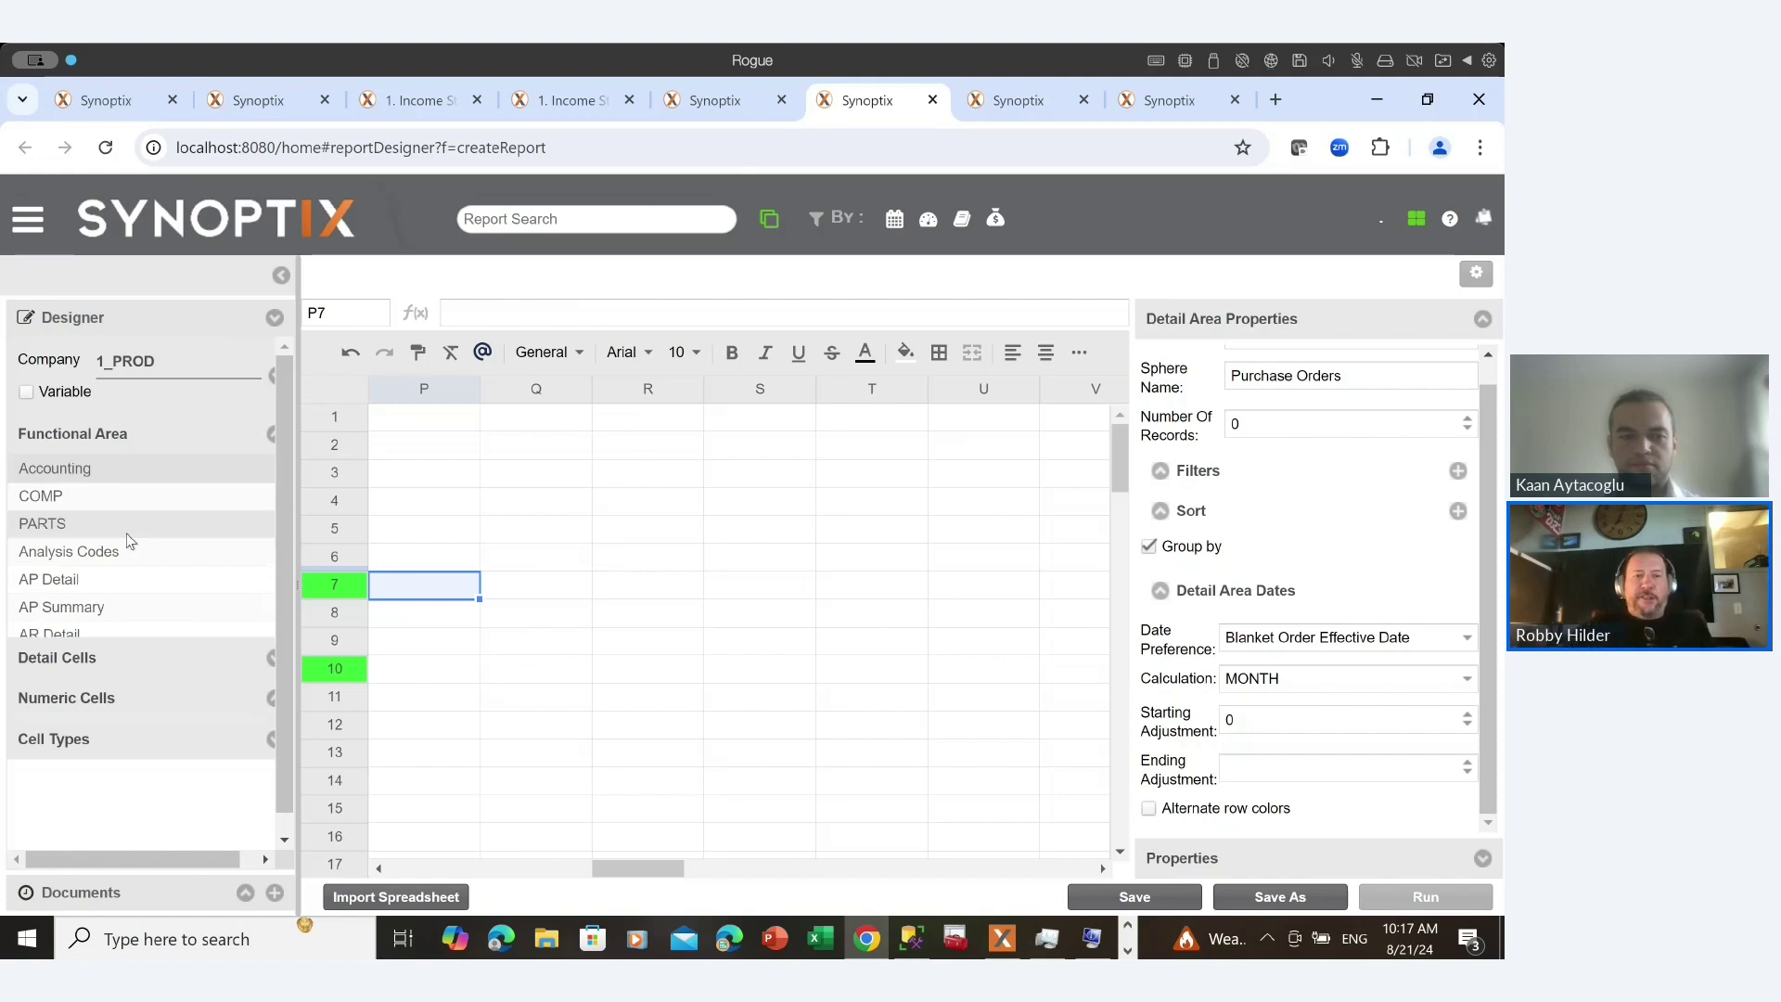
Validate the account mask ?-??-???-4010-?????? of the Product Sales Actual cell B3, review the matching accounts and apply the mask.
left_click_drag(649, 868, 420, 873)
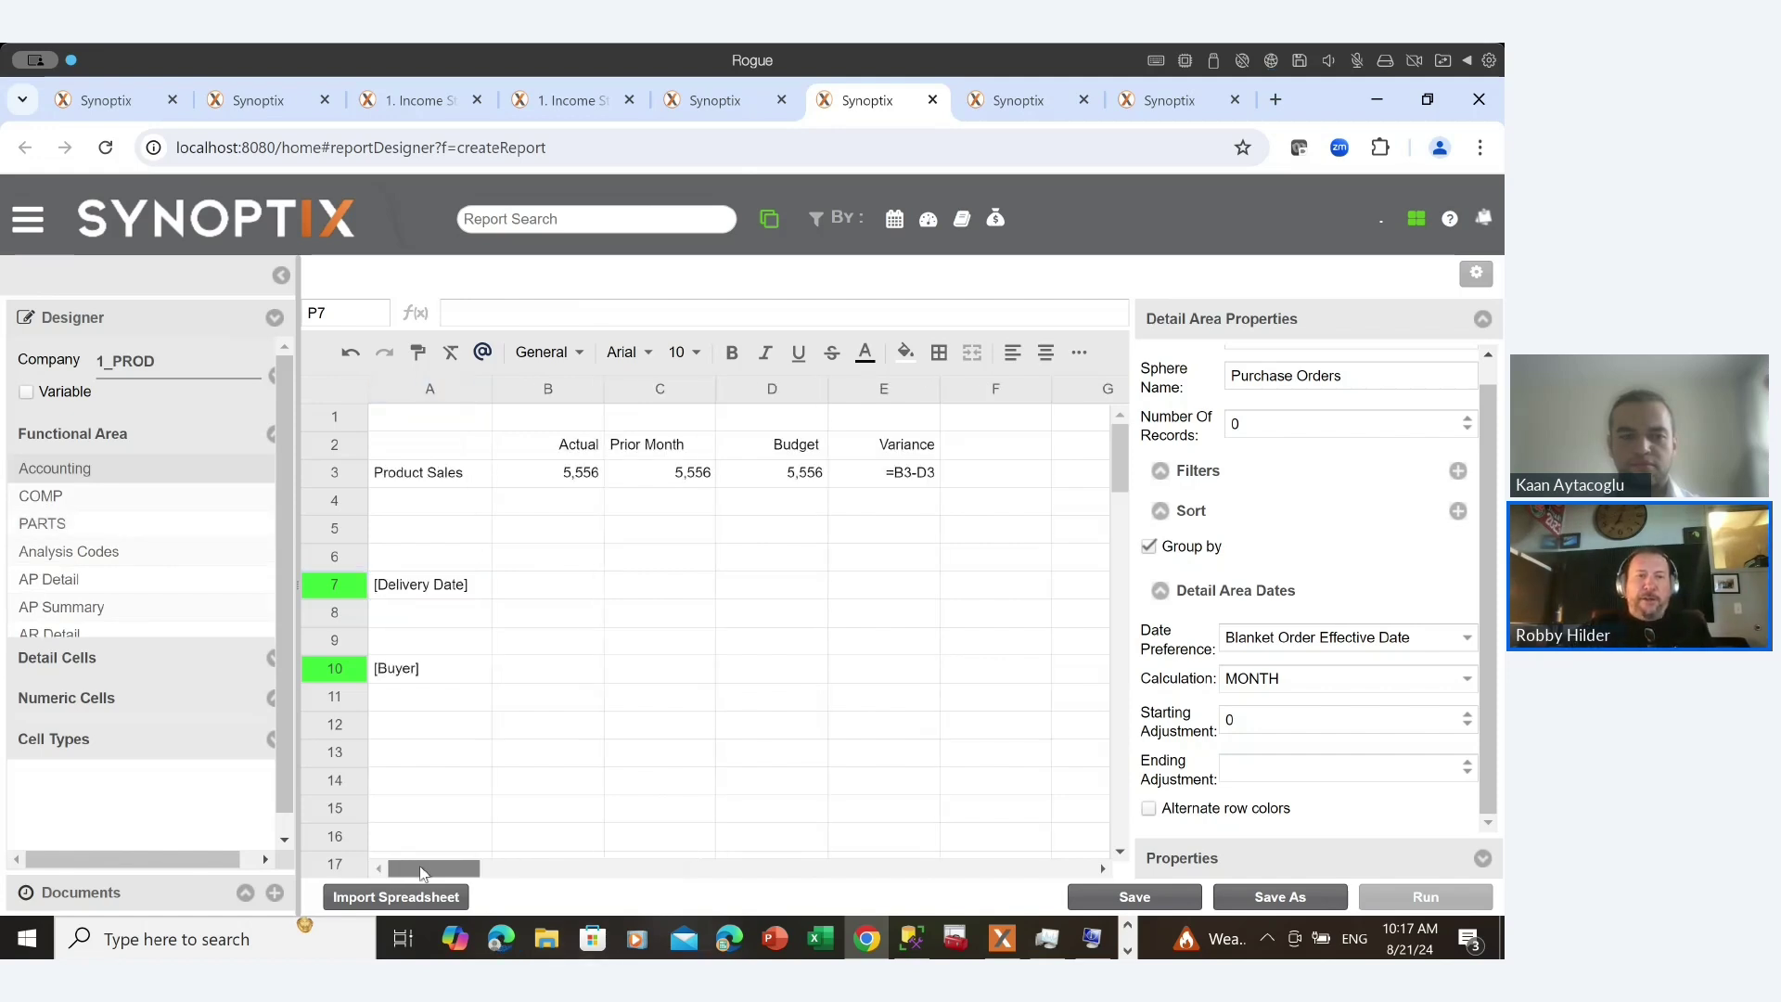
left_click(540, 481)
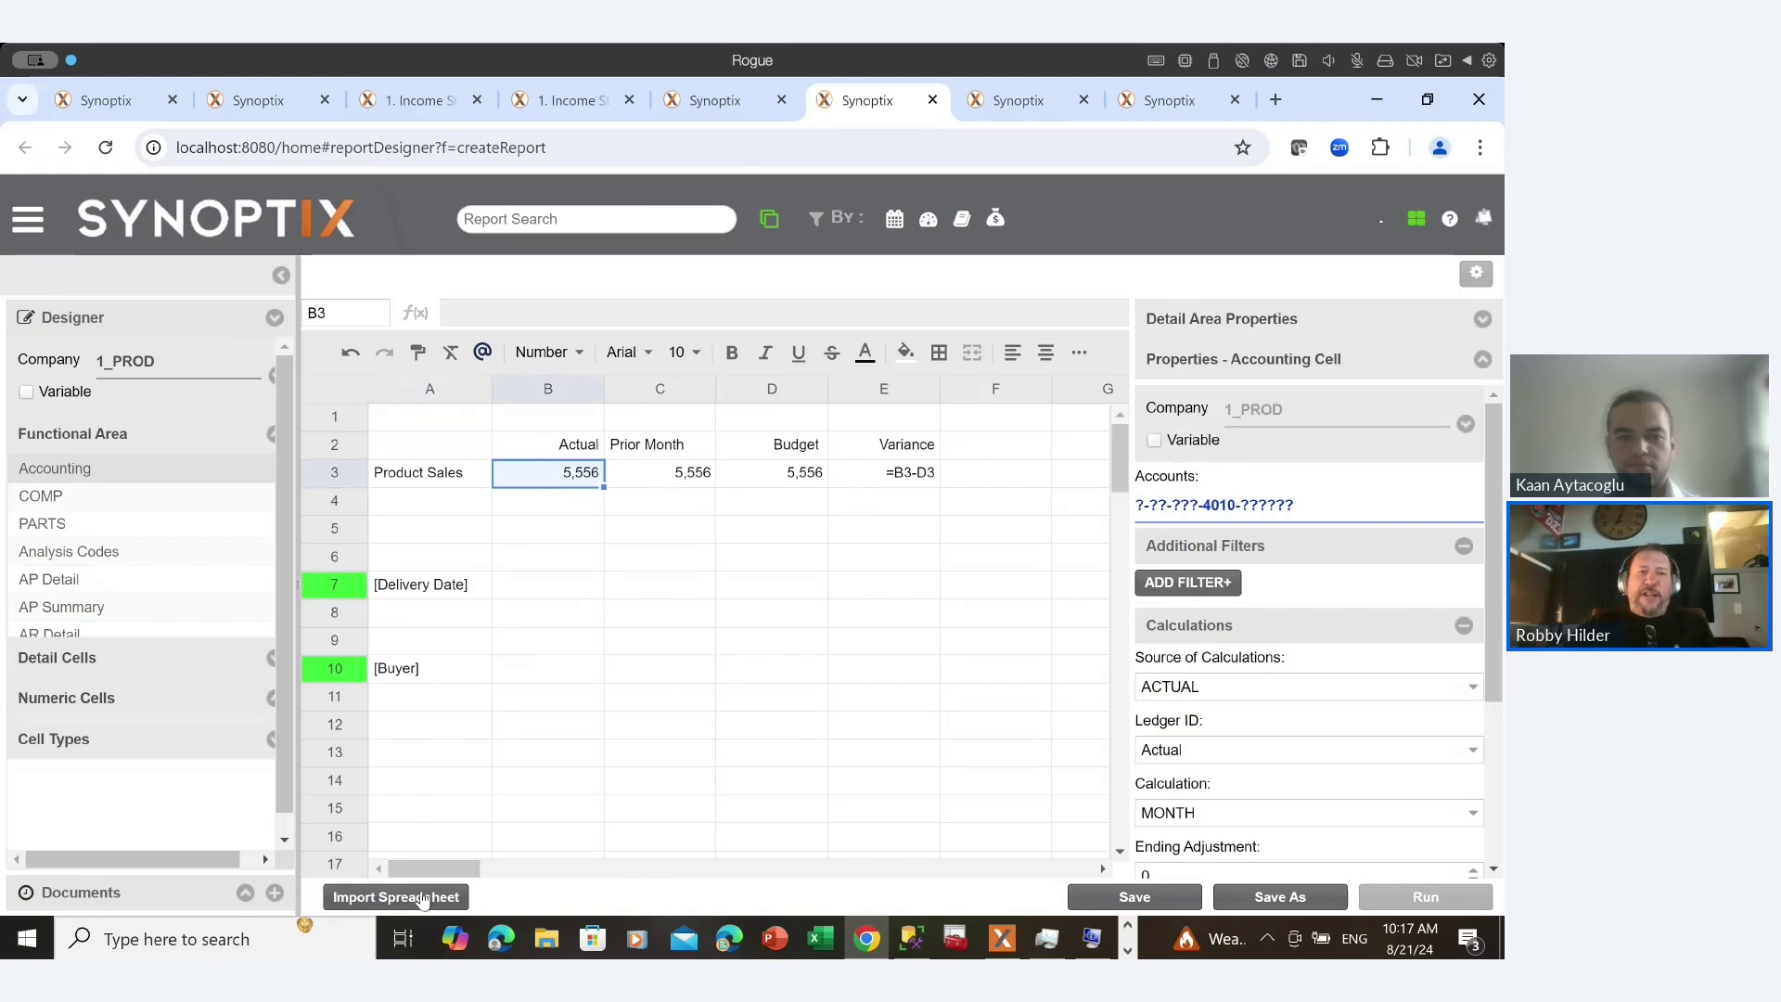
left_click(1221, 509)
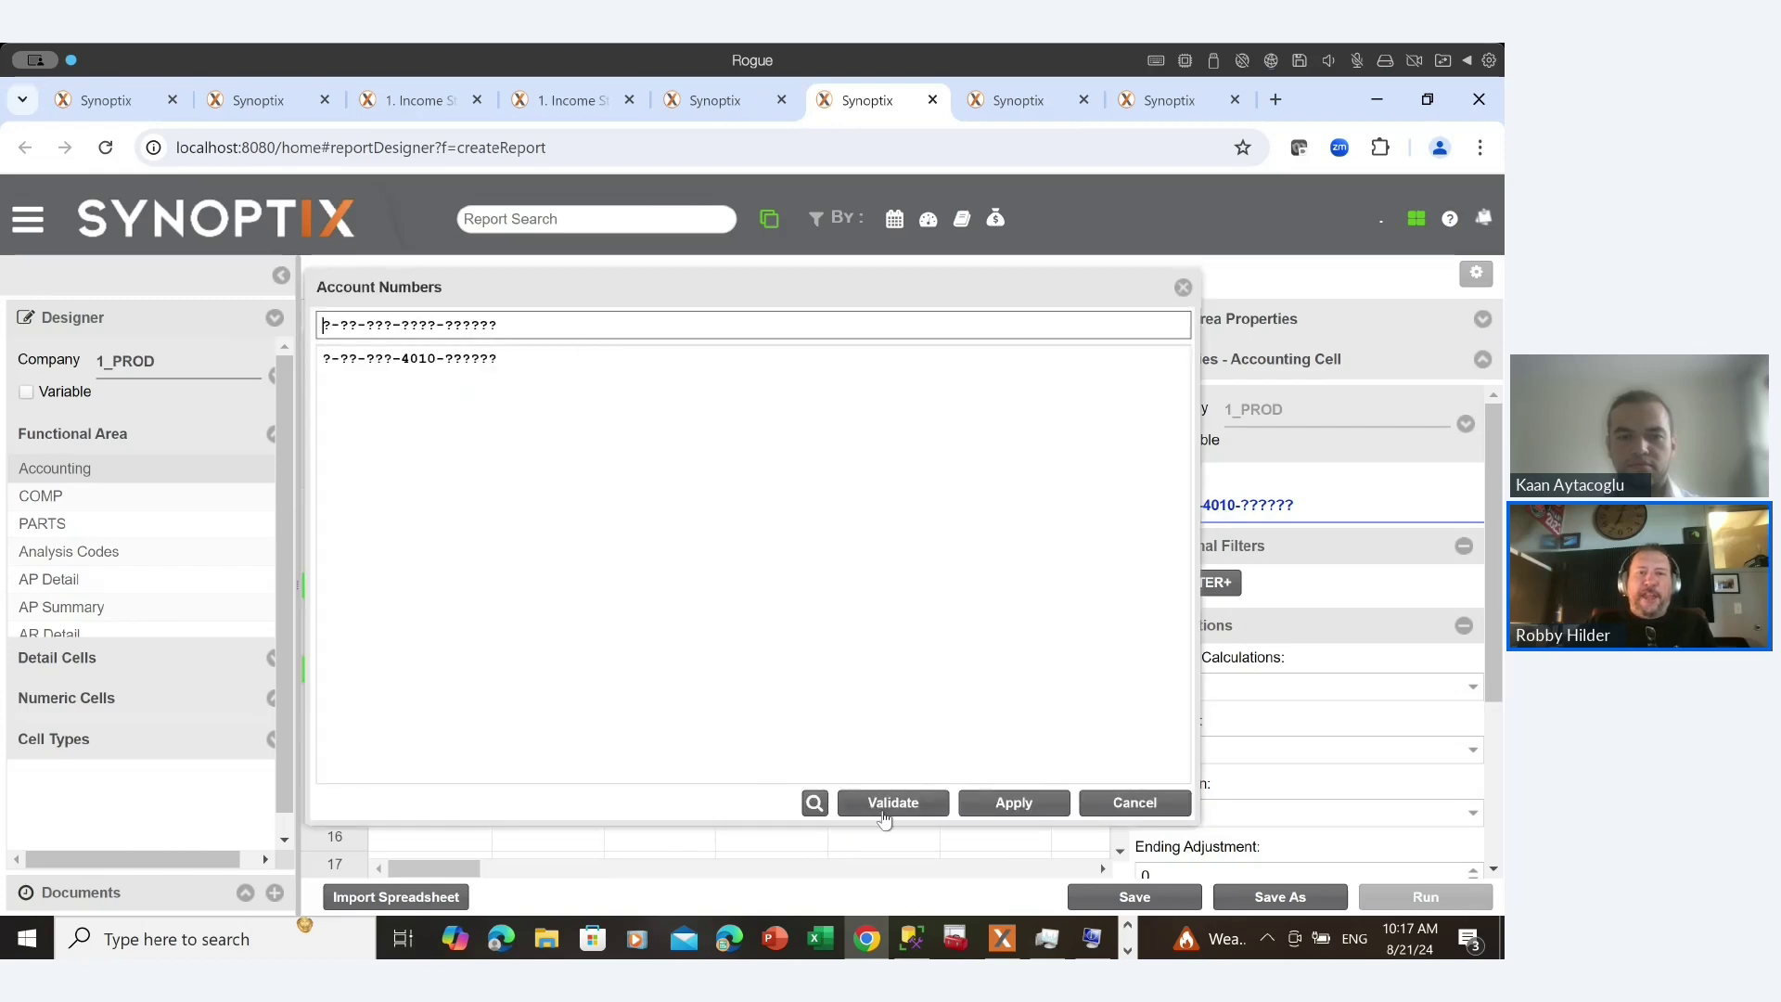
left_click(907, 803)
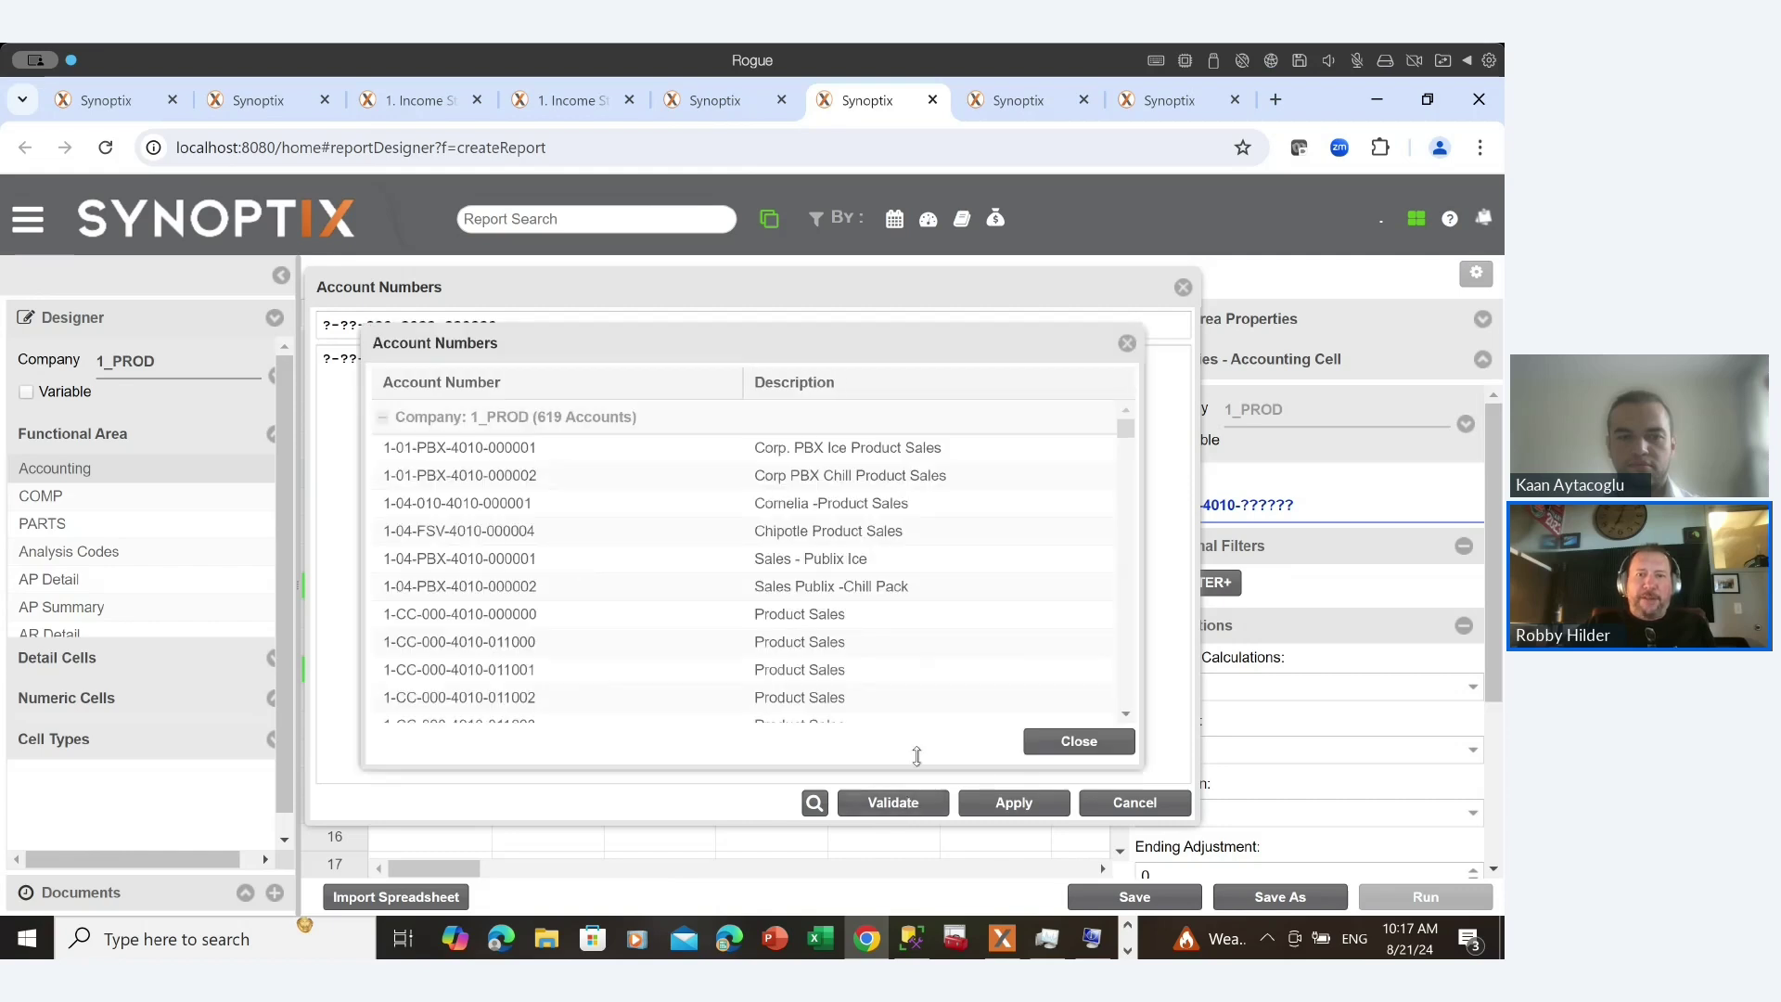
left_click(1042, 742)
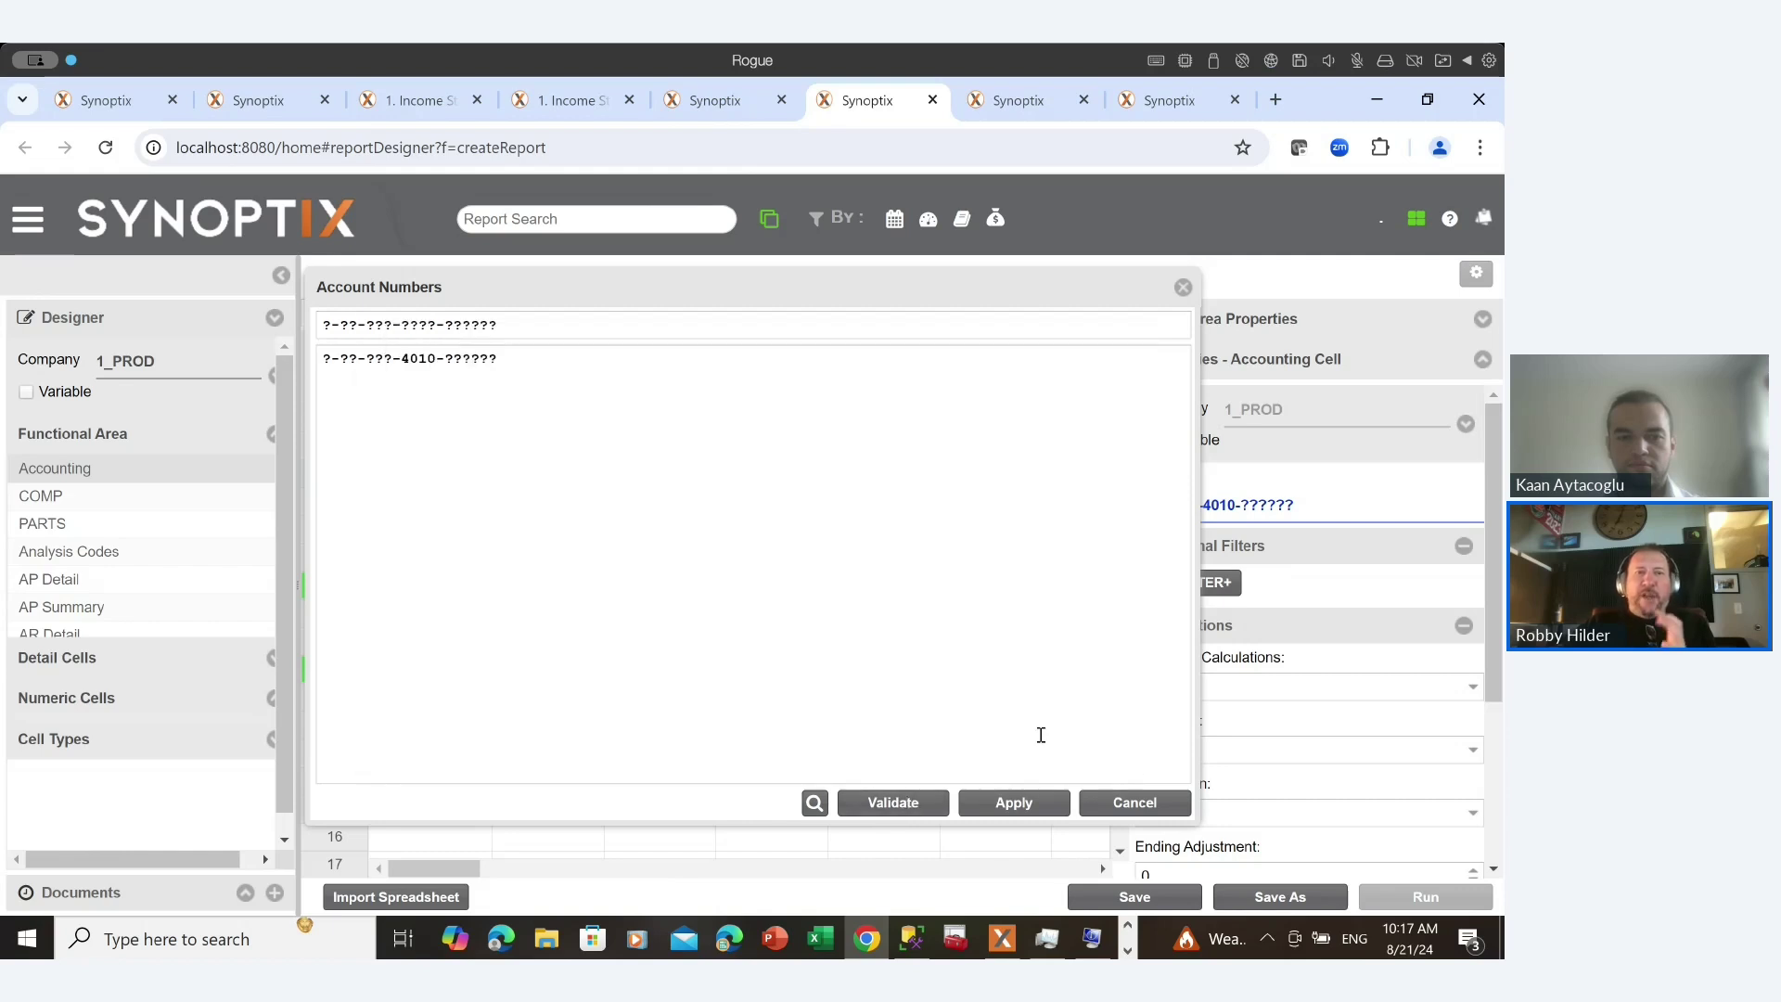
left_click(974, 802)
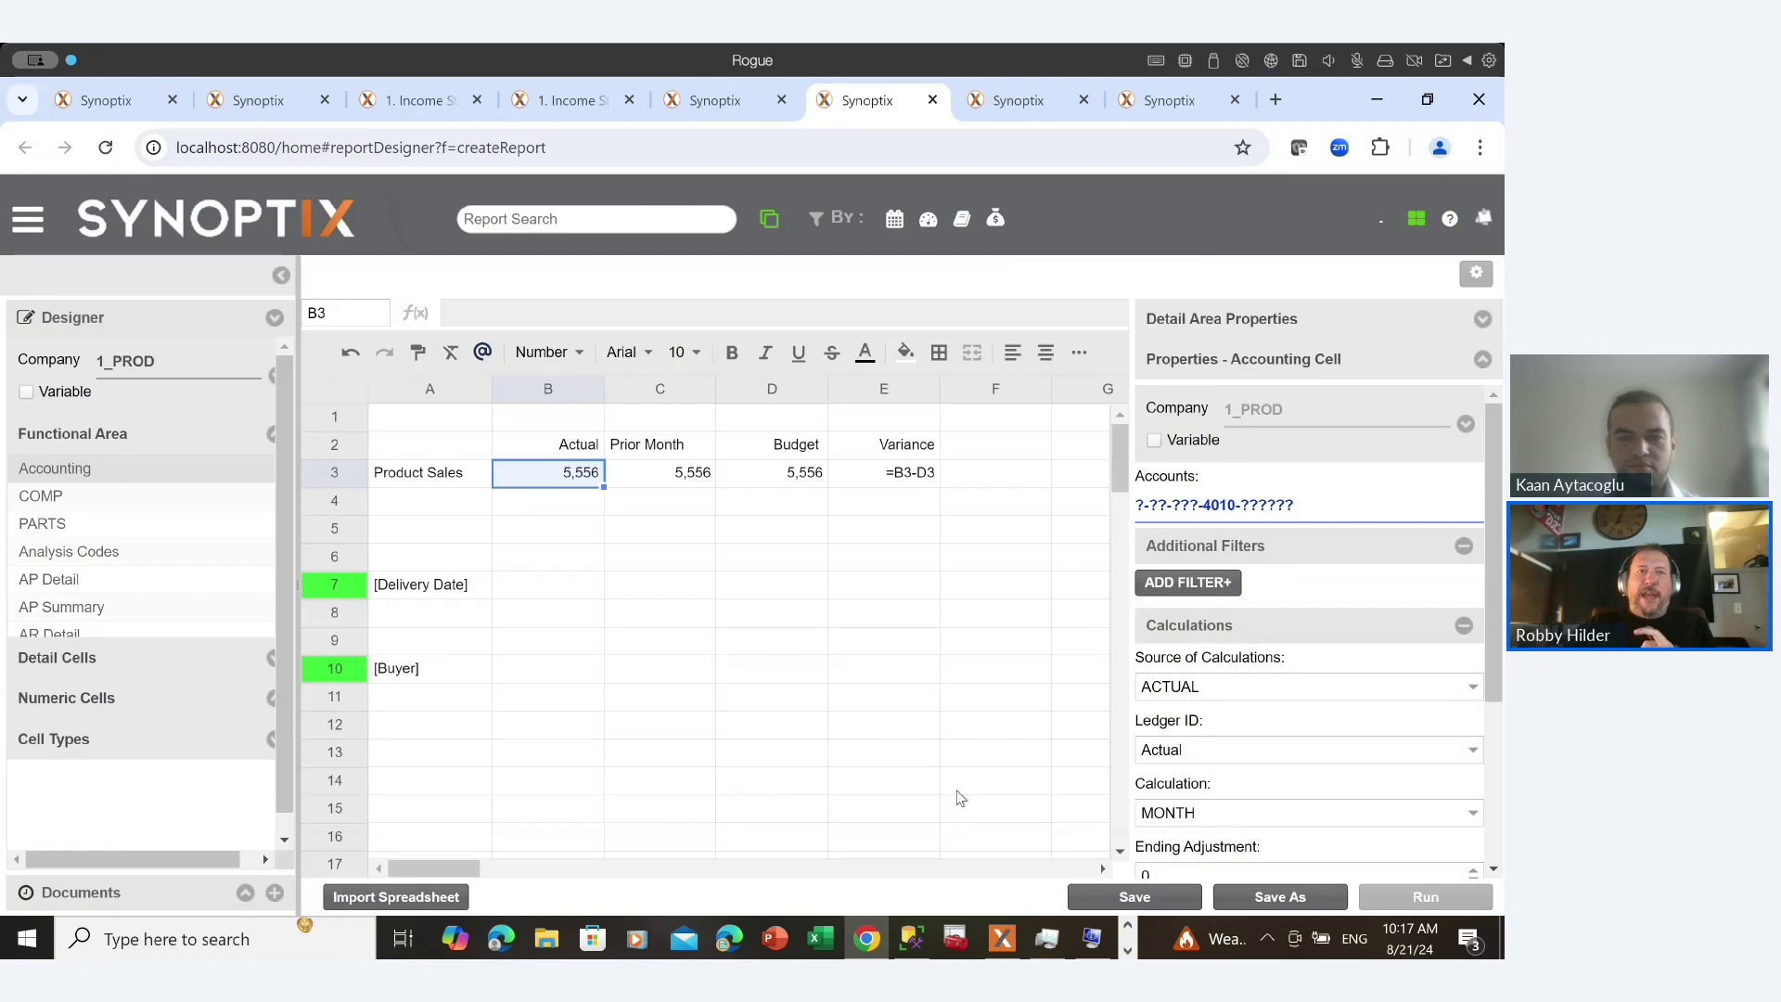
Bring up the open CFO Daily Dashboard and reduce the browser zoom to 80%.
left_click(291, 100)
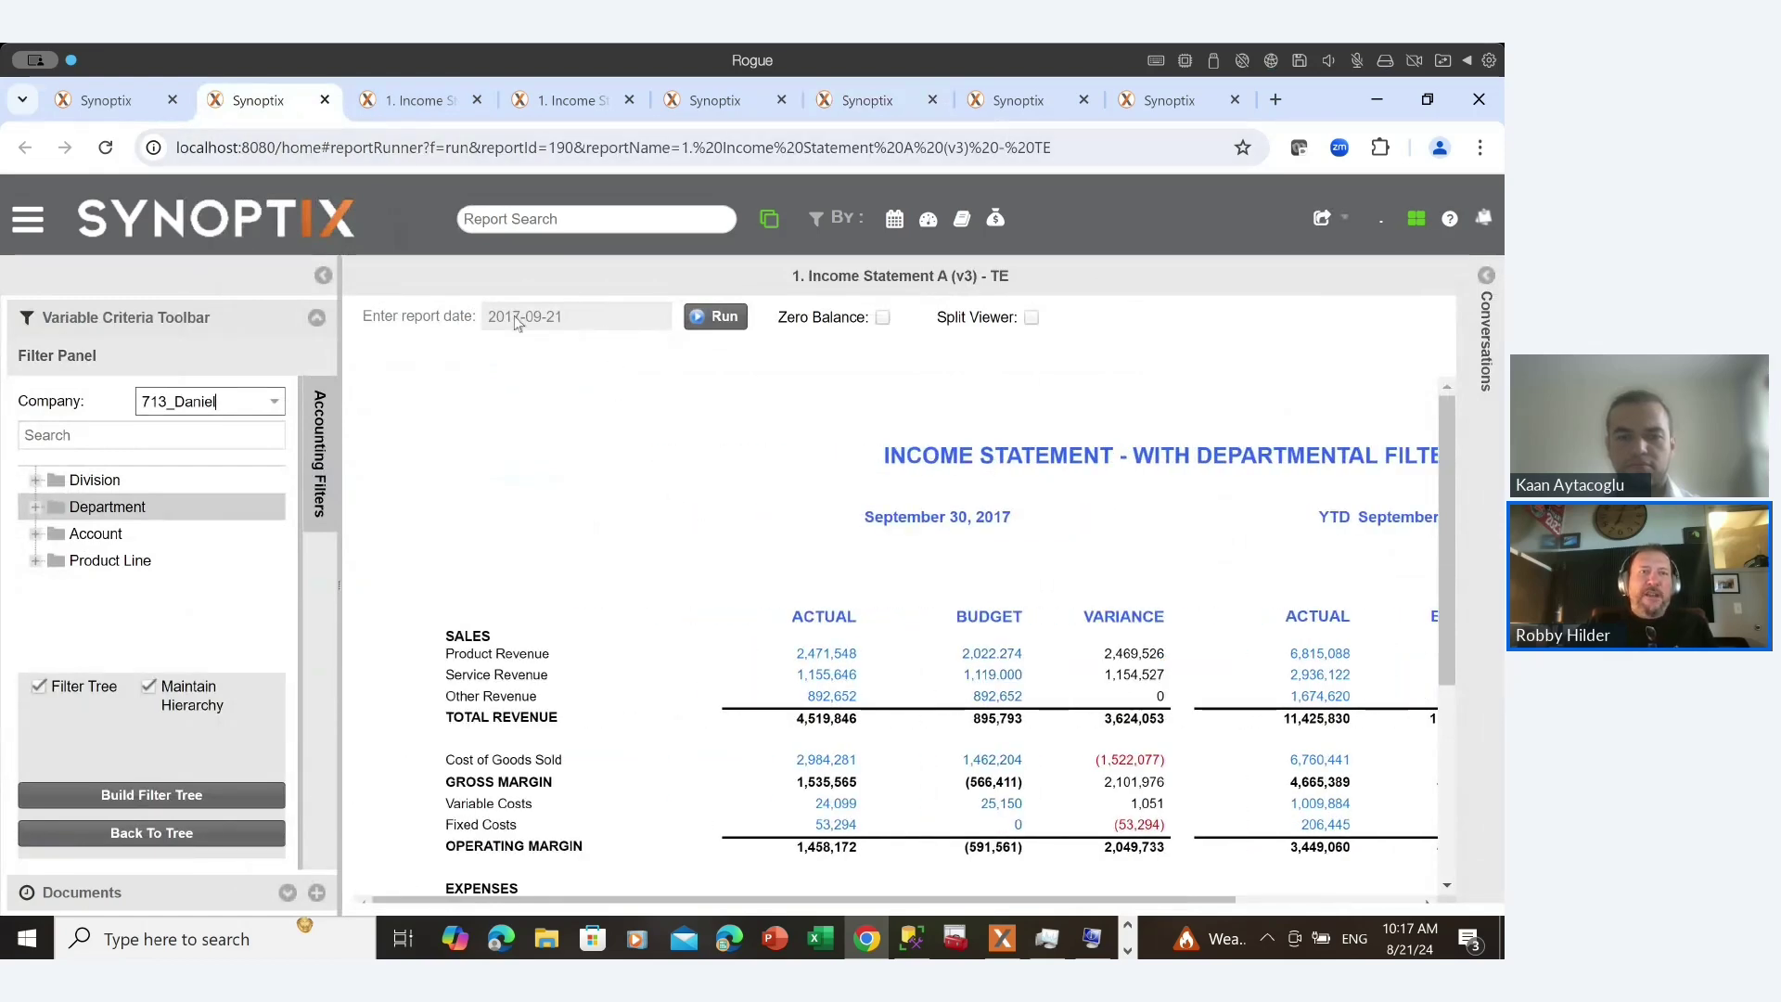
left_click(90, 104)
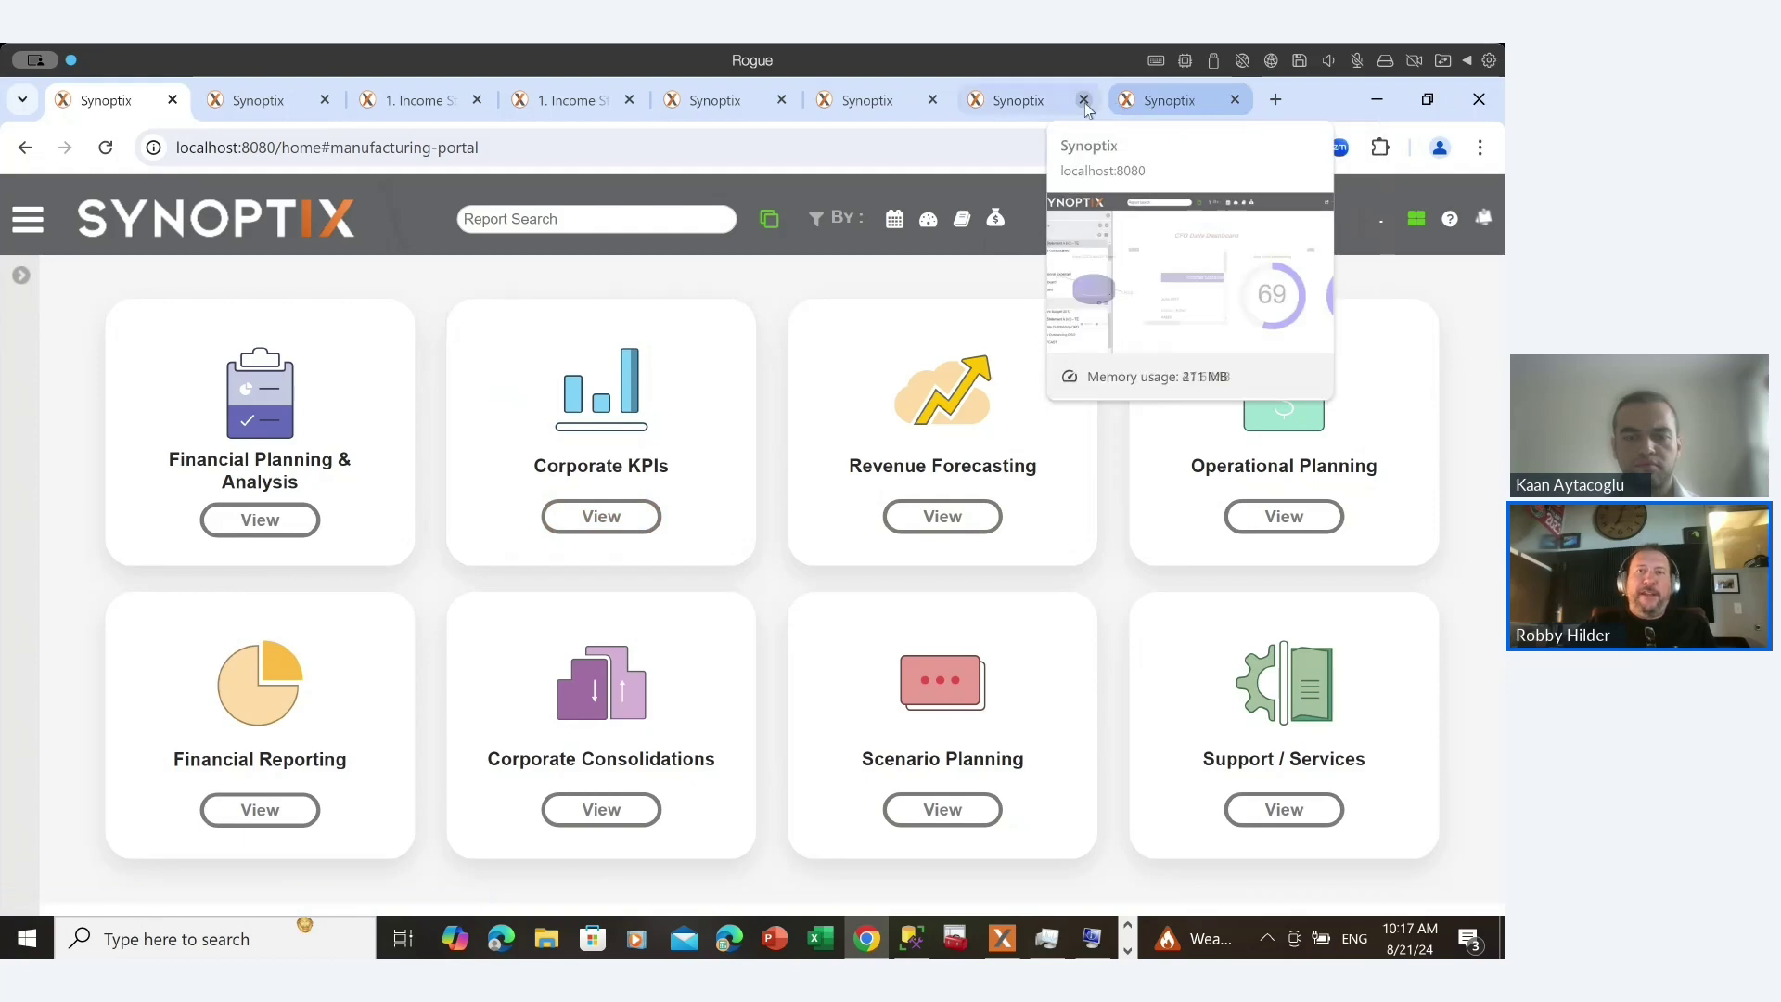
left_click(1020, 100)
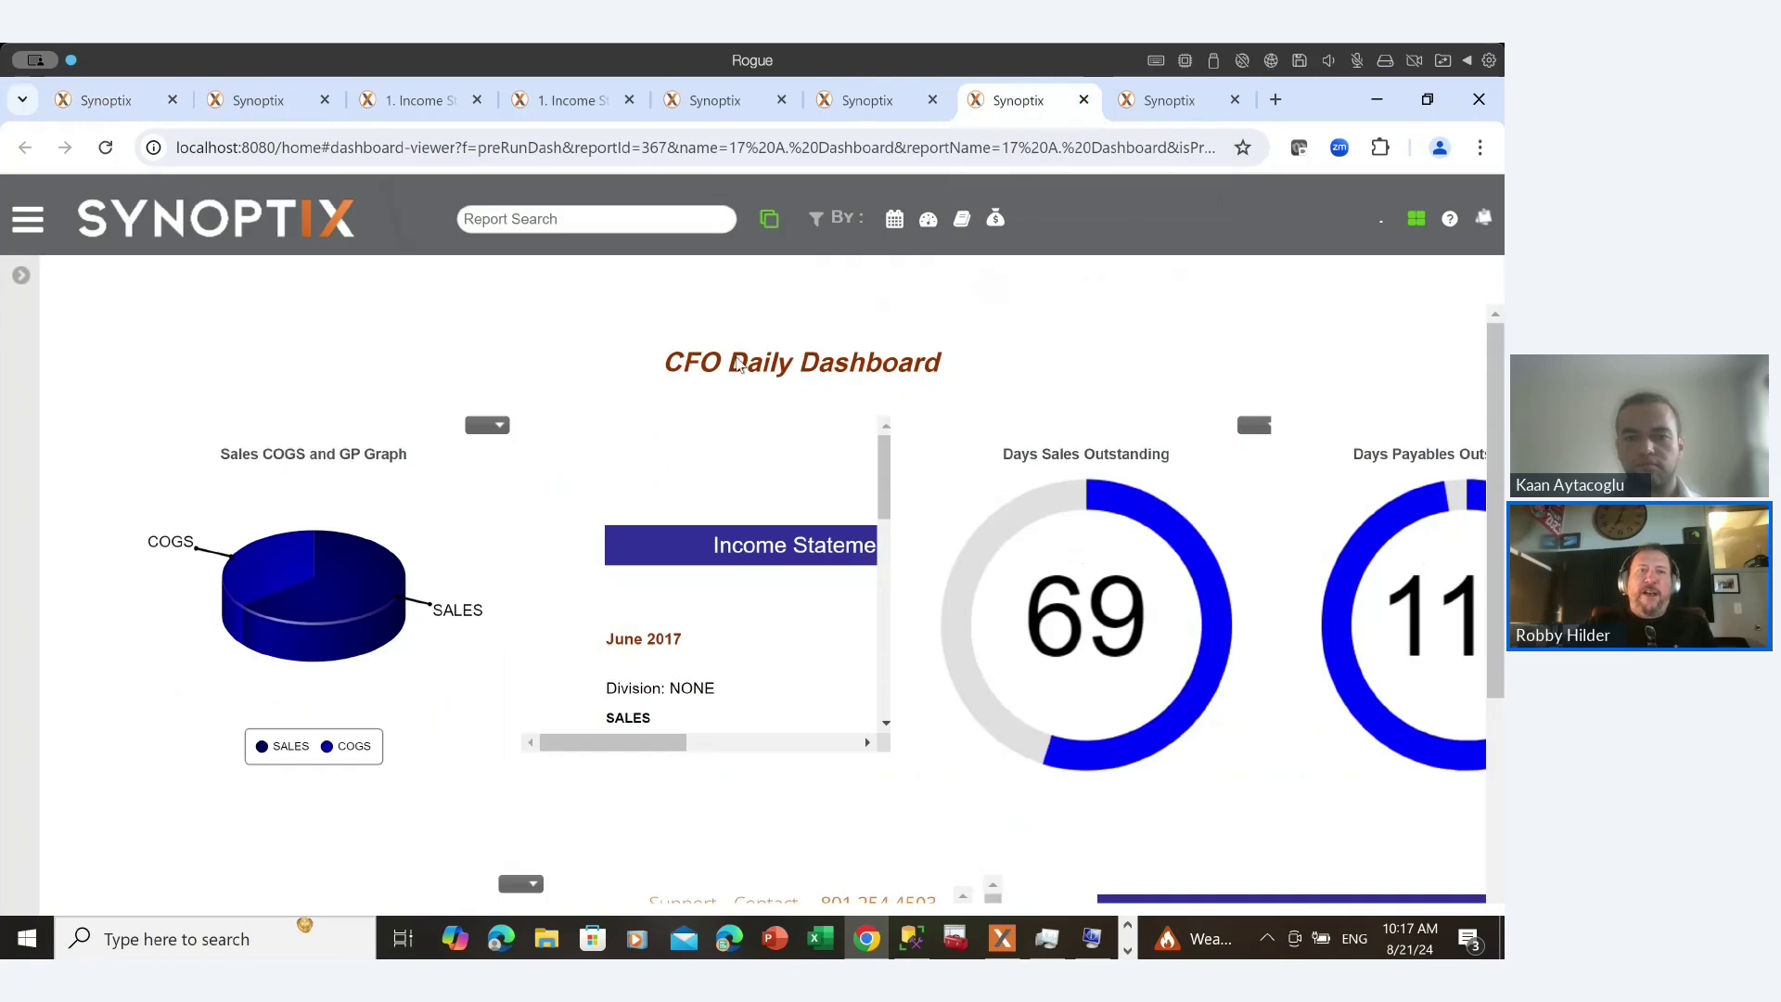
scroll(995, 381, "right", 3)
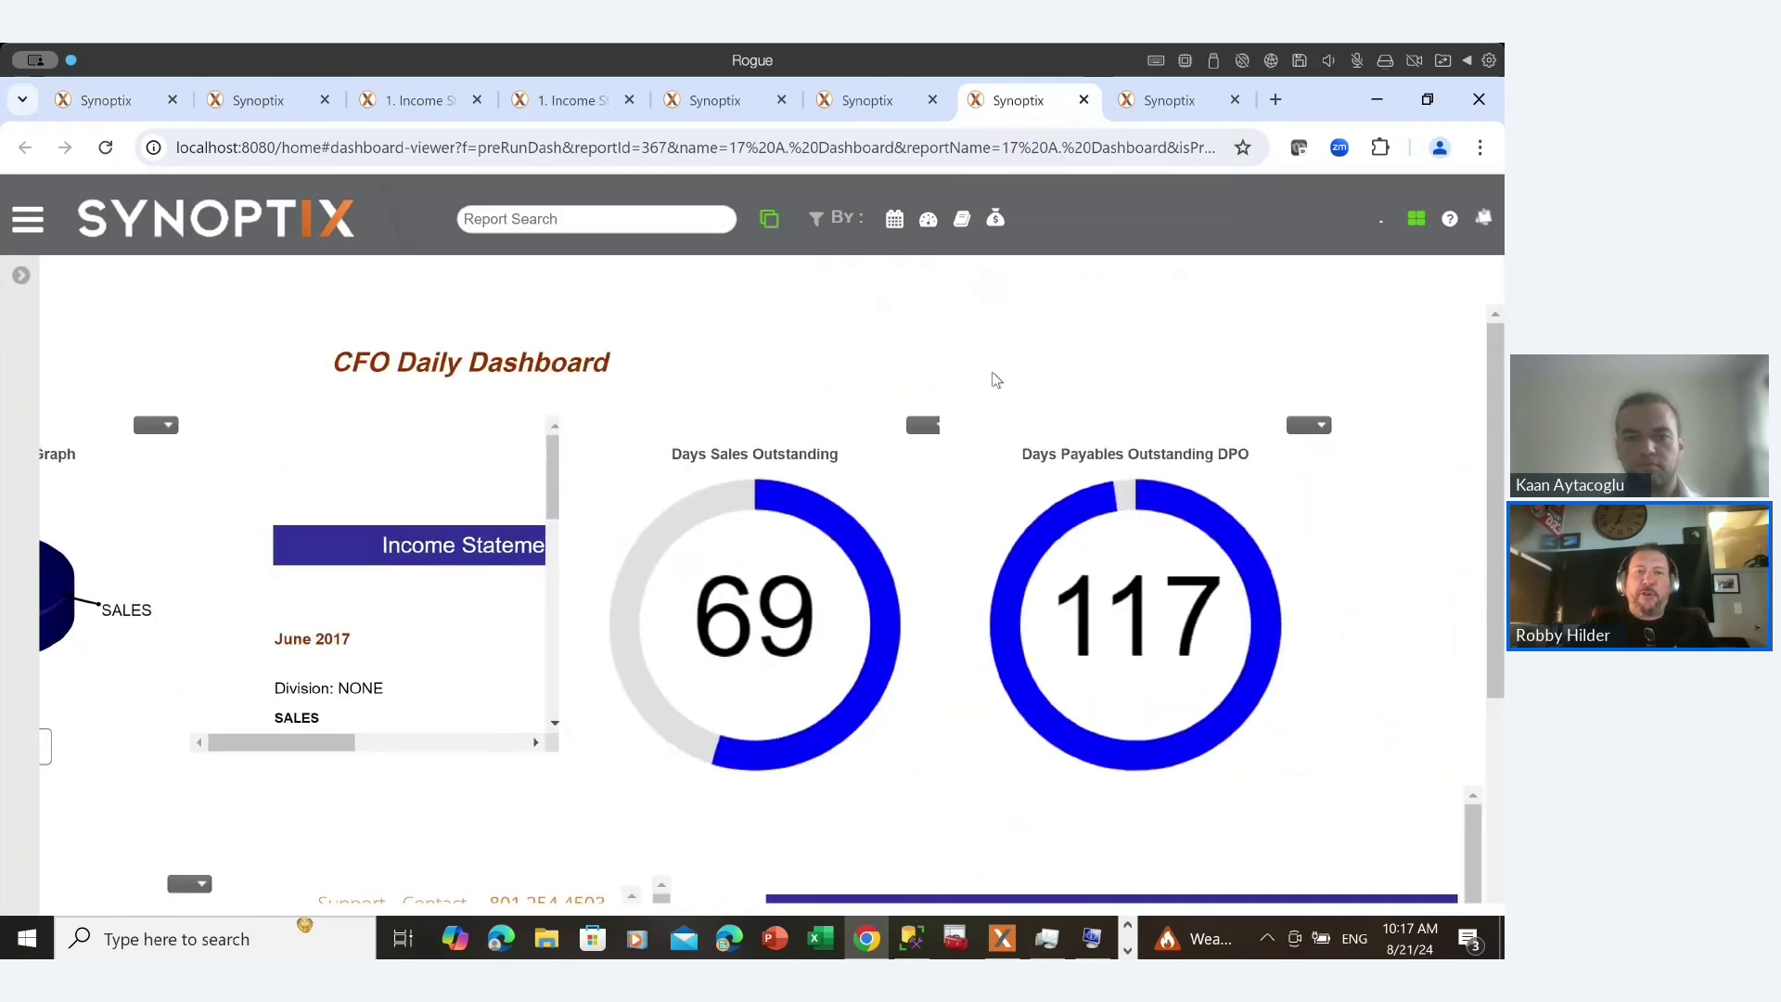
scroll(995, 380, "left", 3)
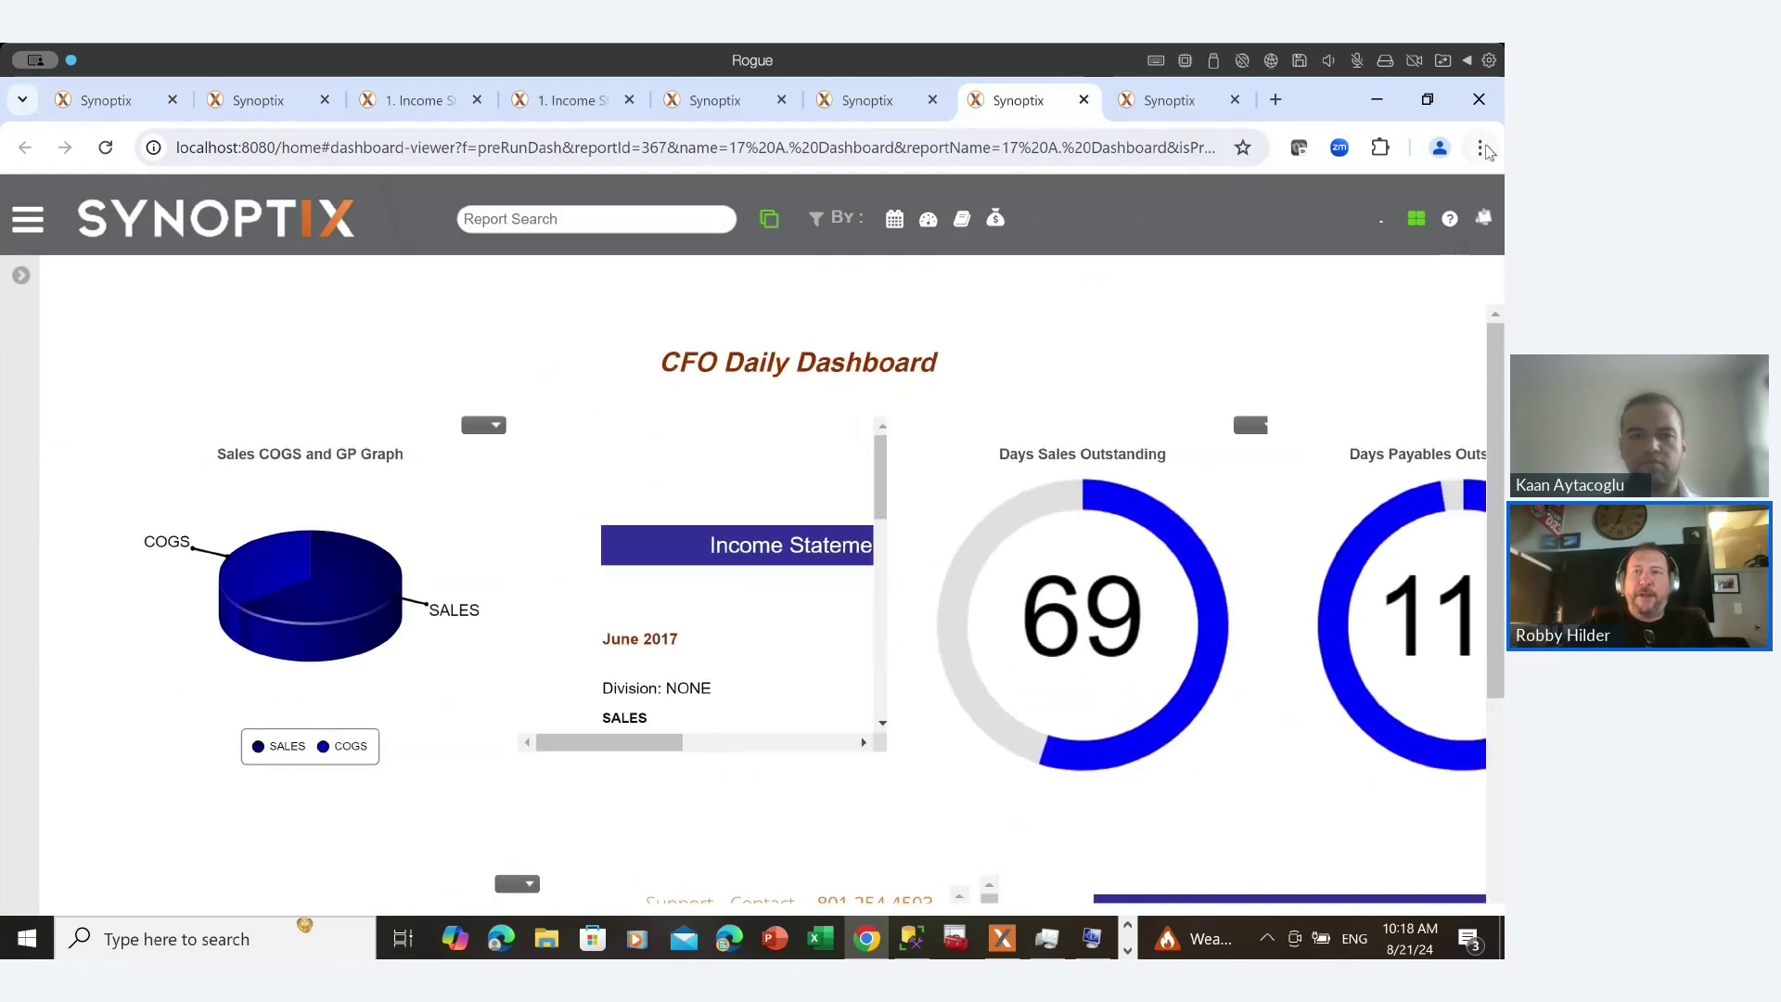
left_click(1480, 149)
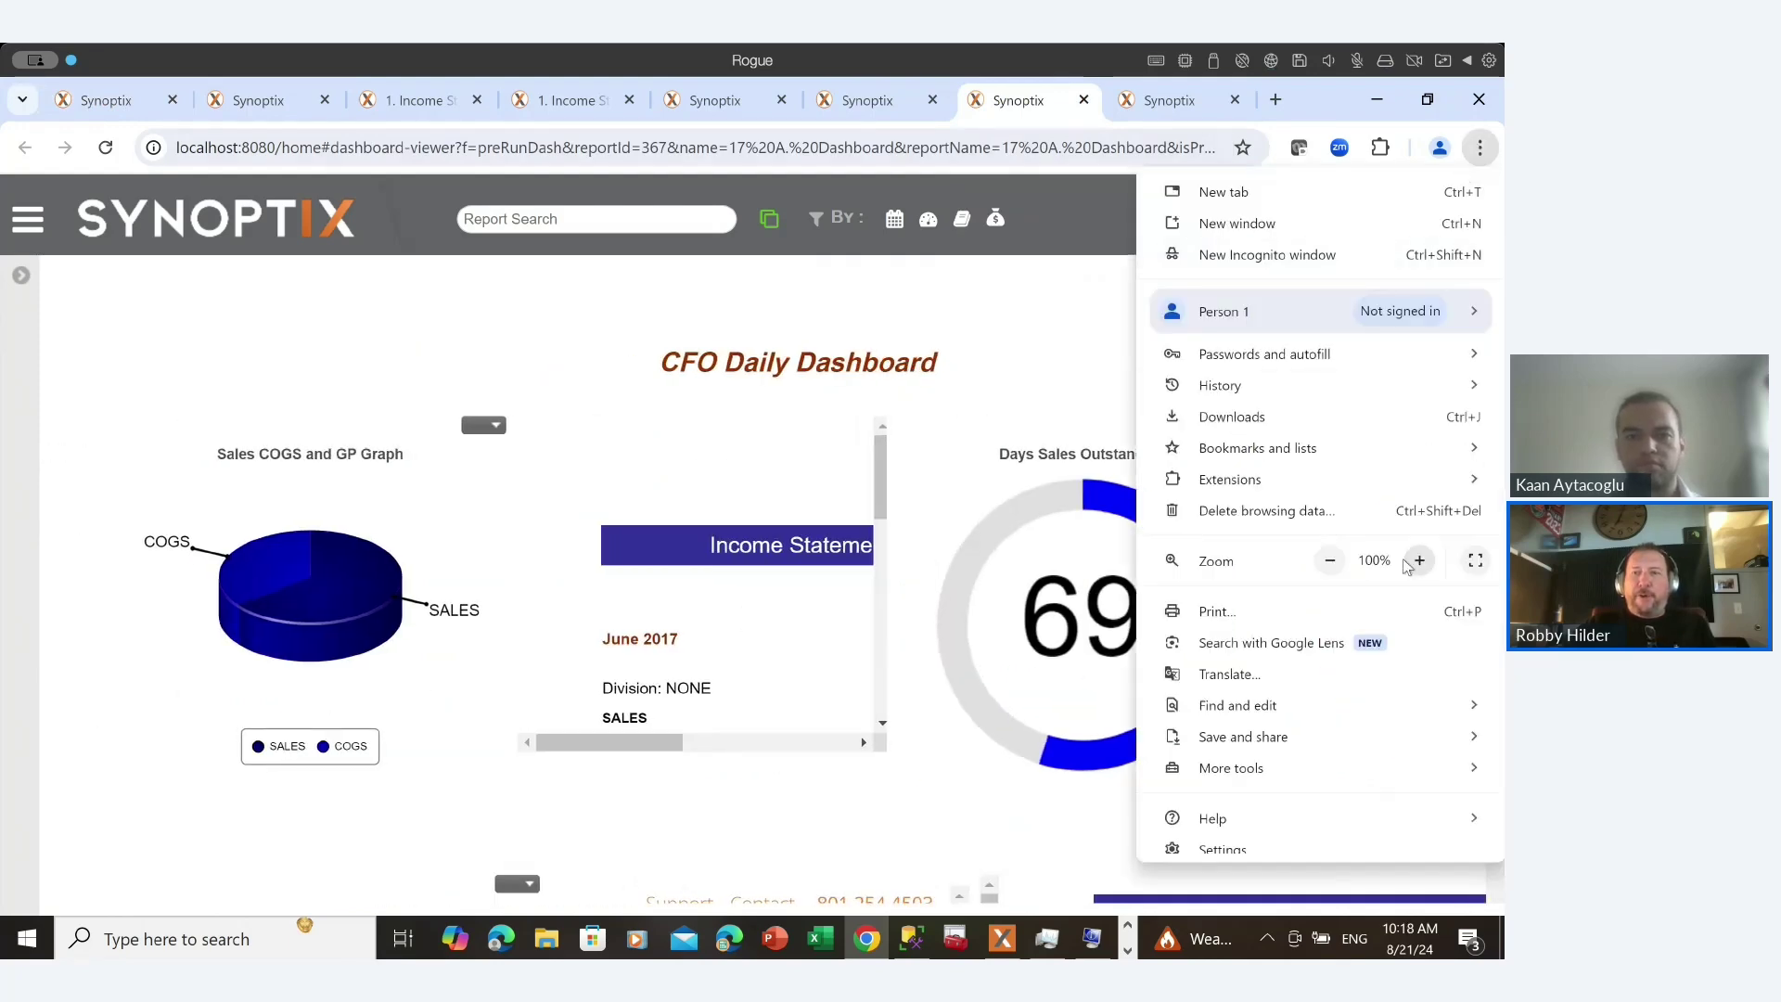
left_click(1331, 561)
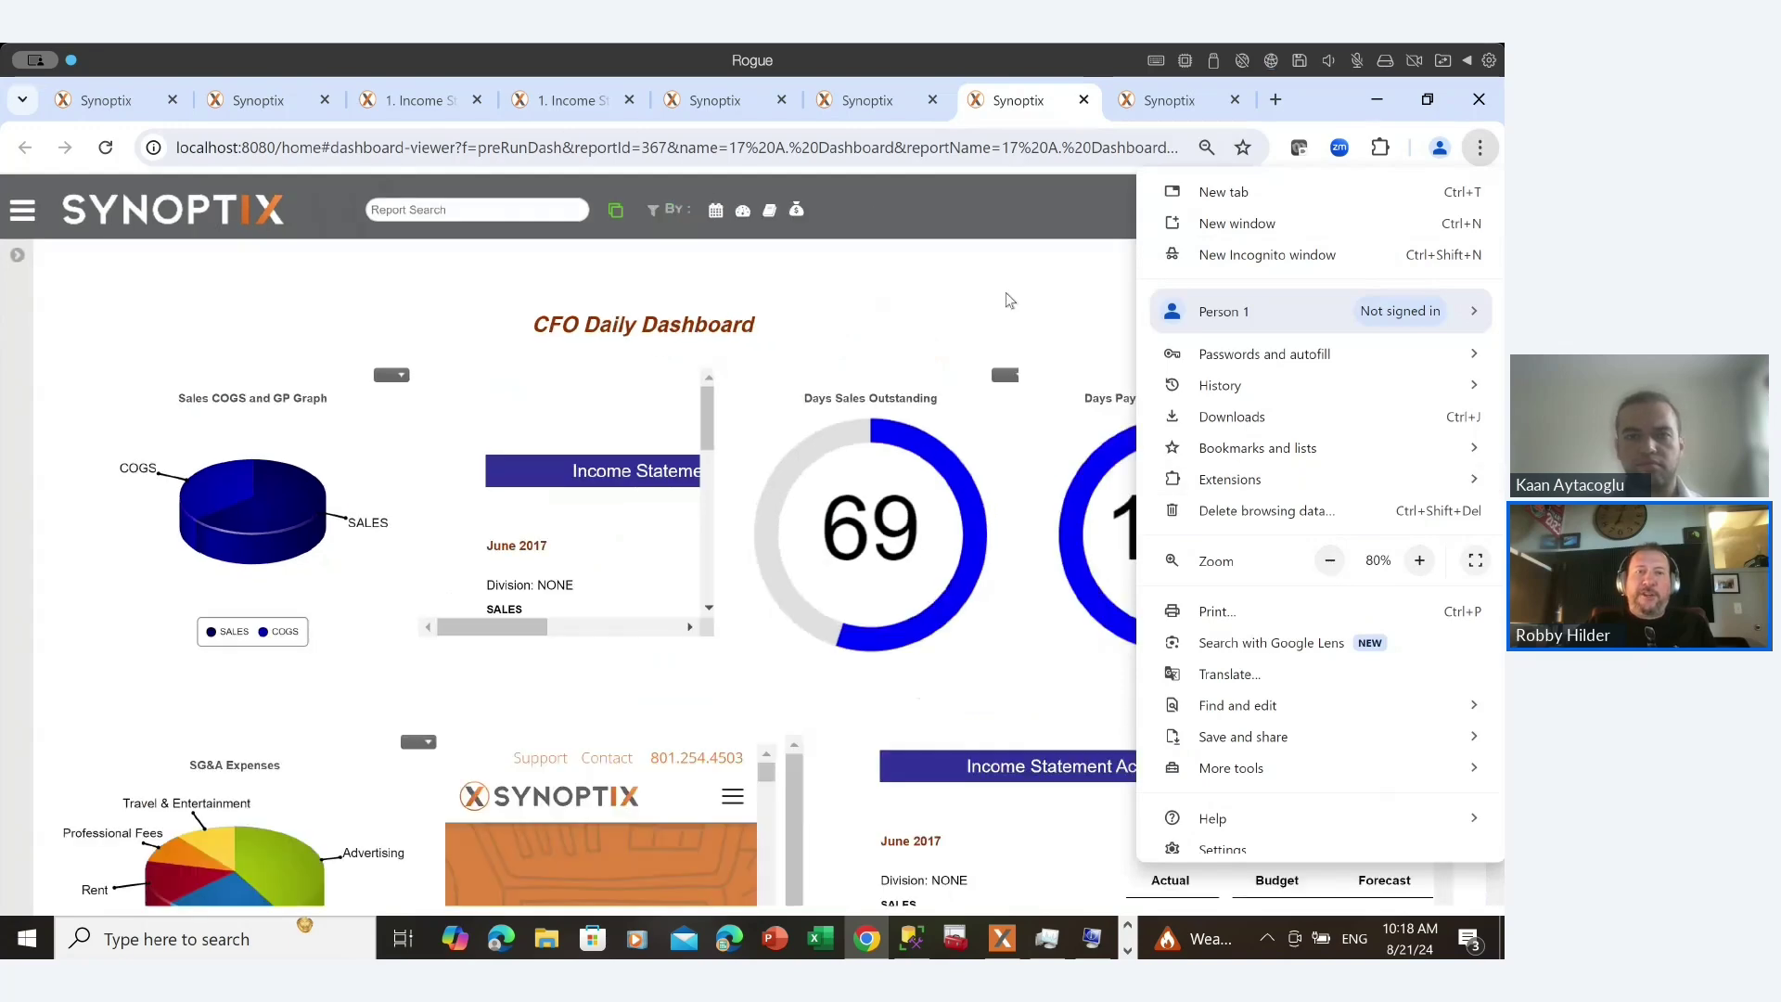
key("Escape")
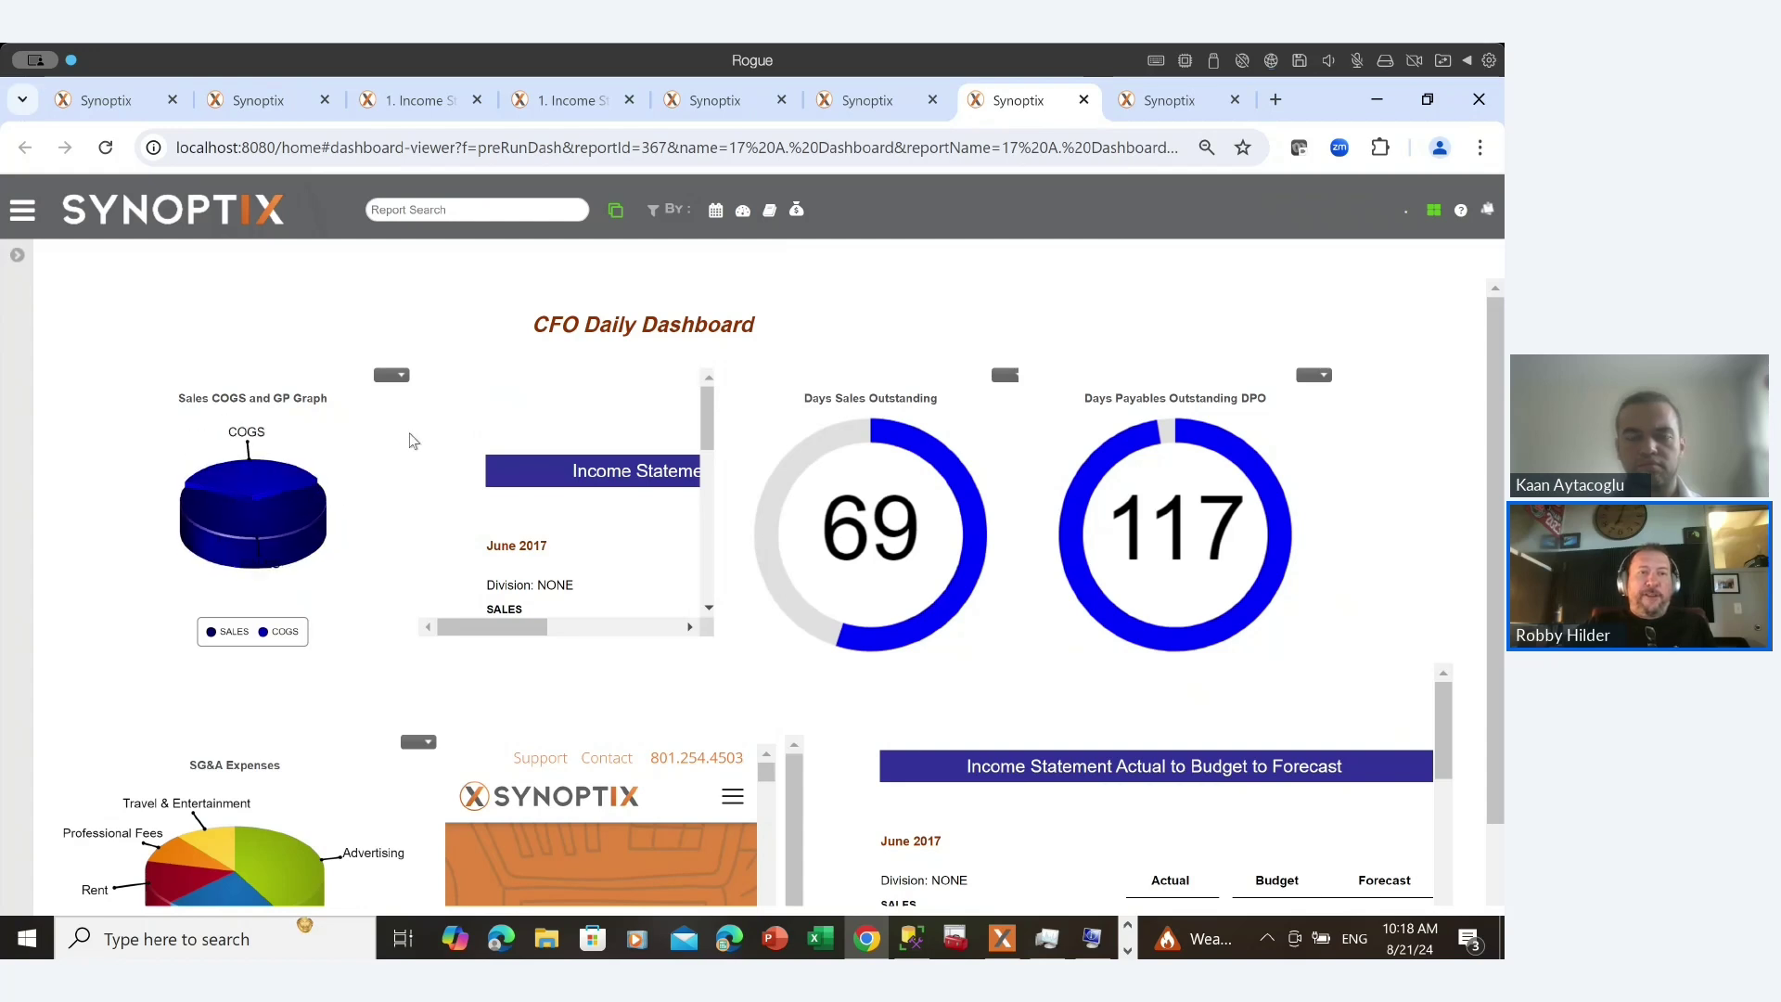
Show the Sales COGS and GP Graph as a Horizontal Chart, switch it to a Vertical Chart and check the other chart types.
left_click(397, 375)
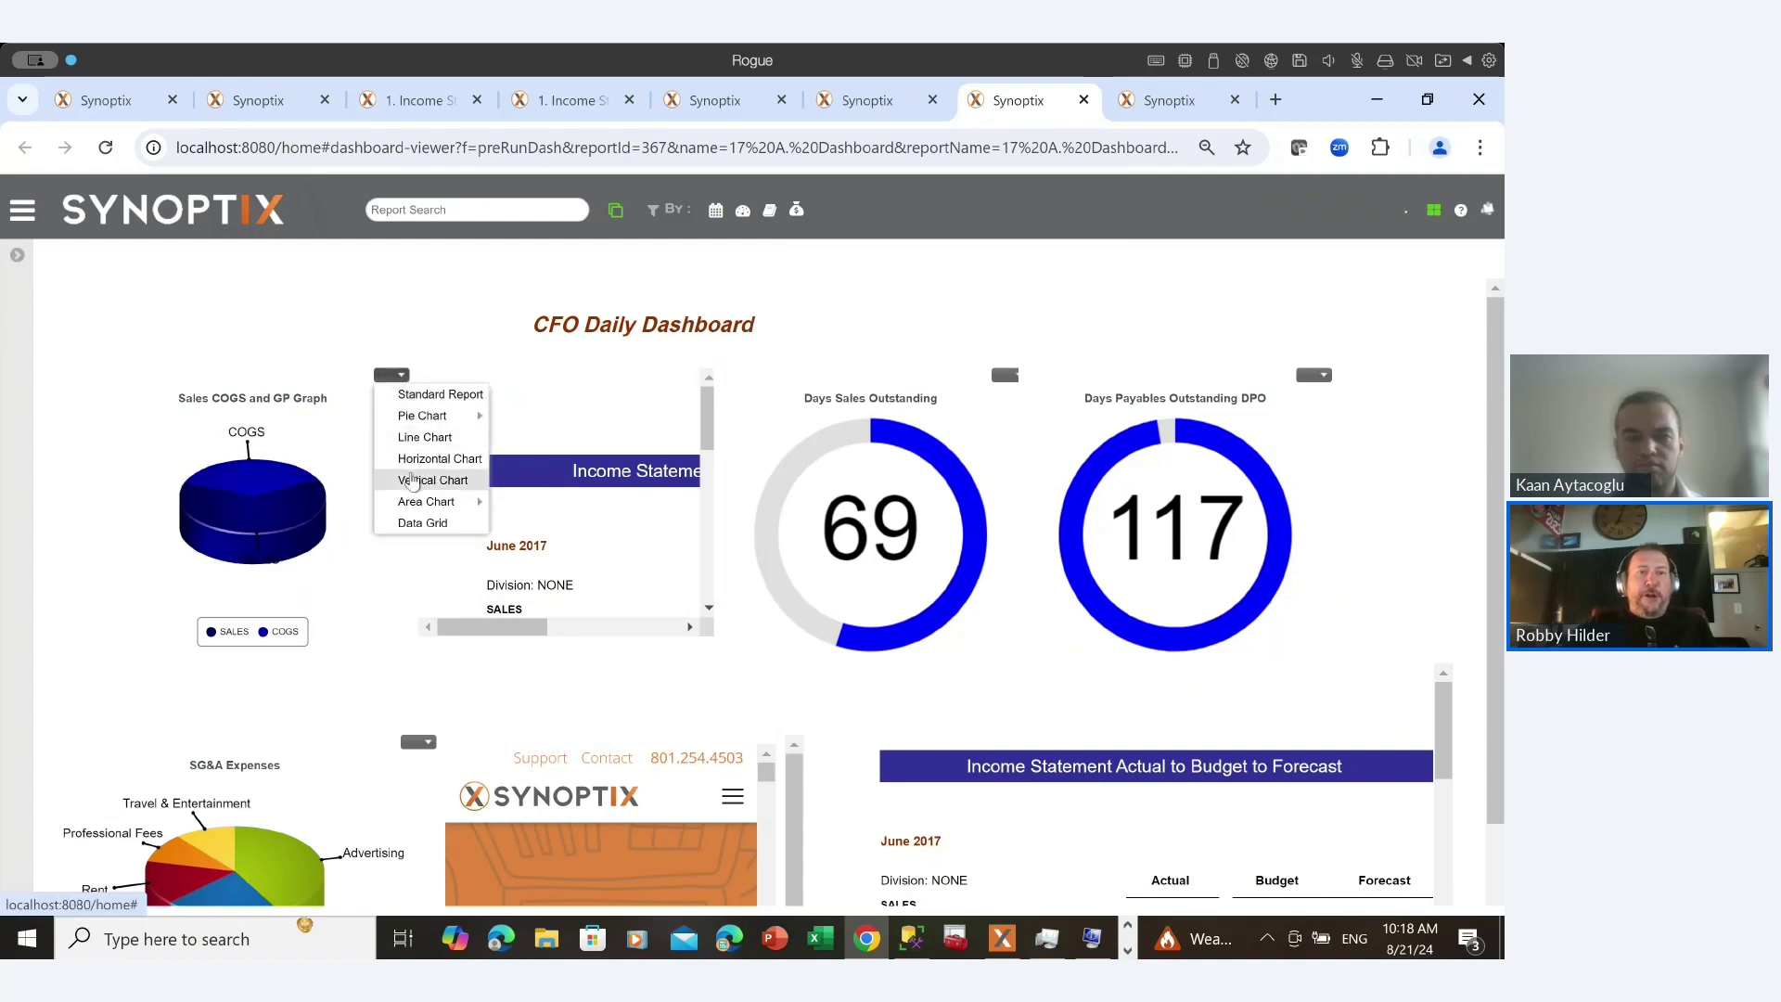
left_click(414, 458)
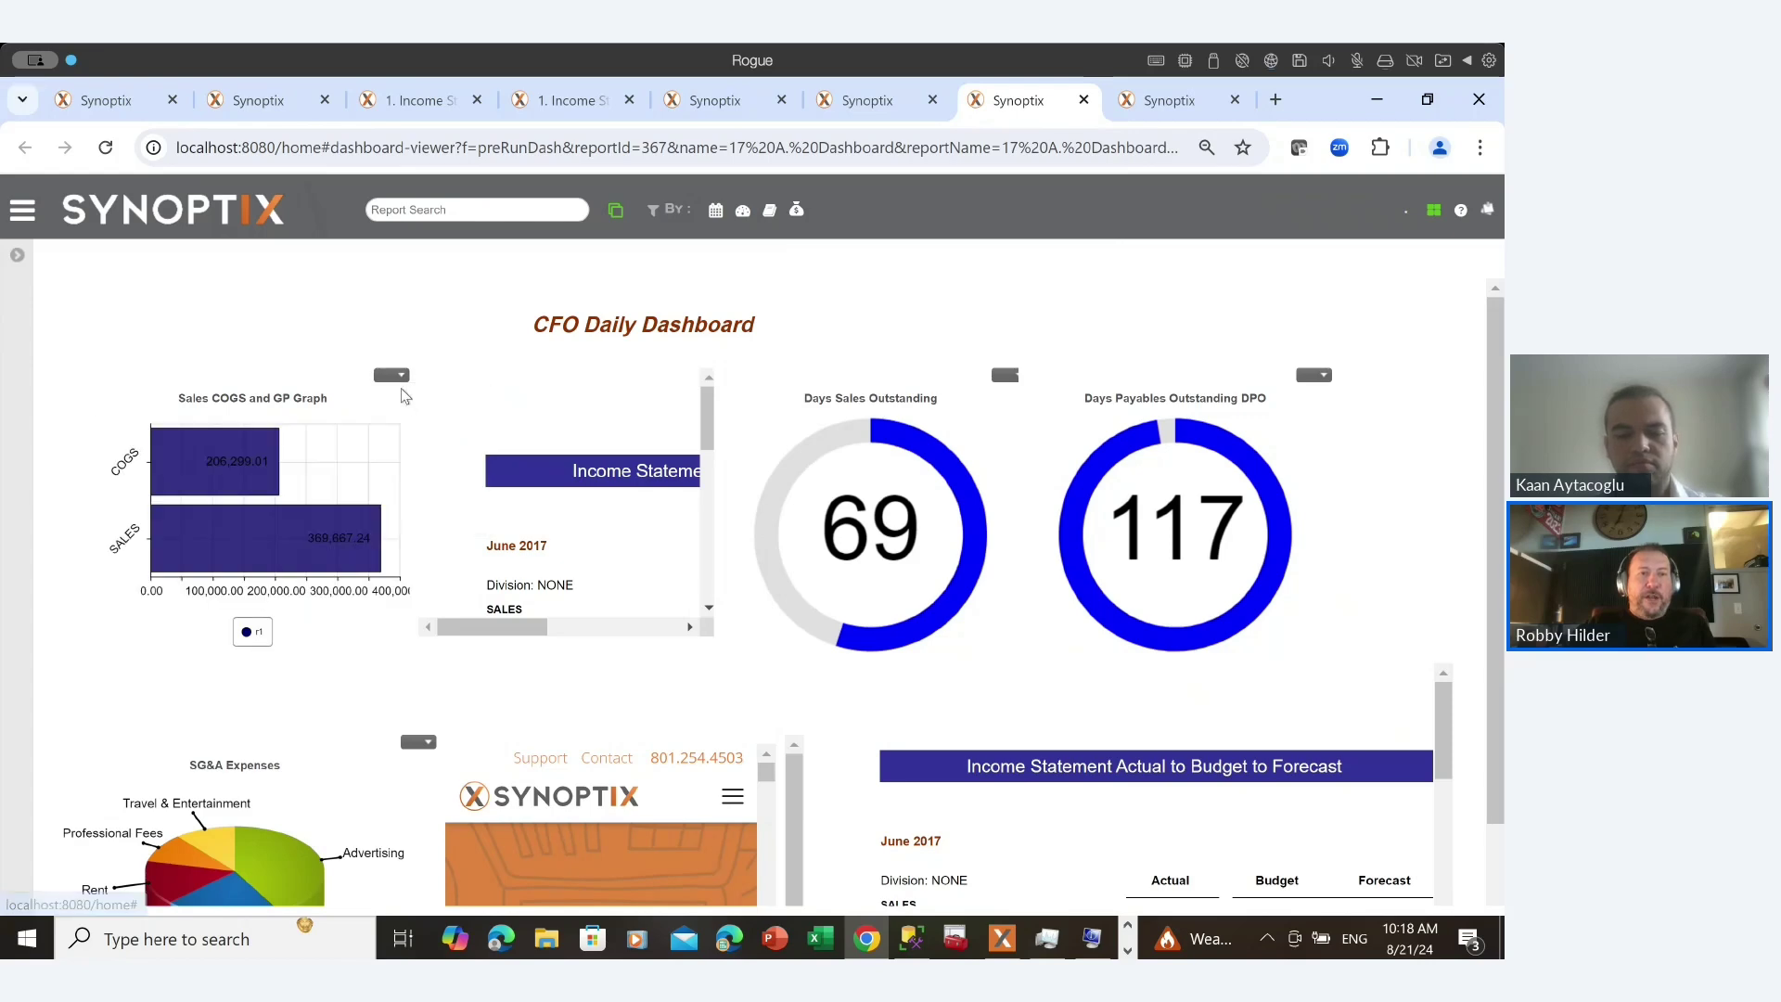
left_click(394, 375)
left_click(416, 482)
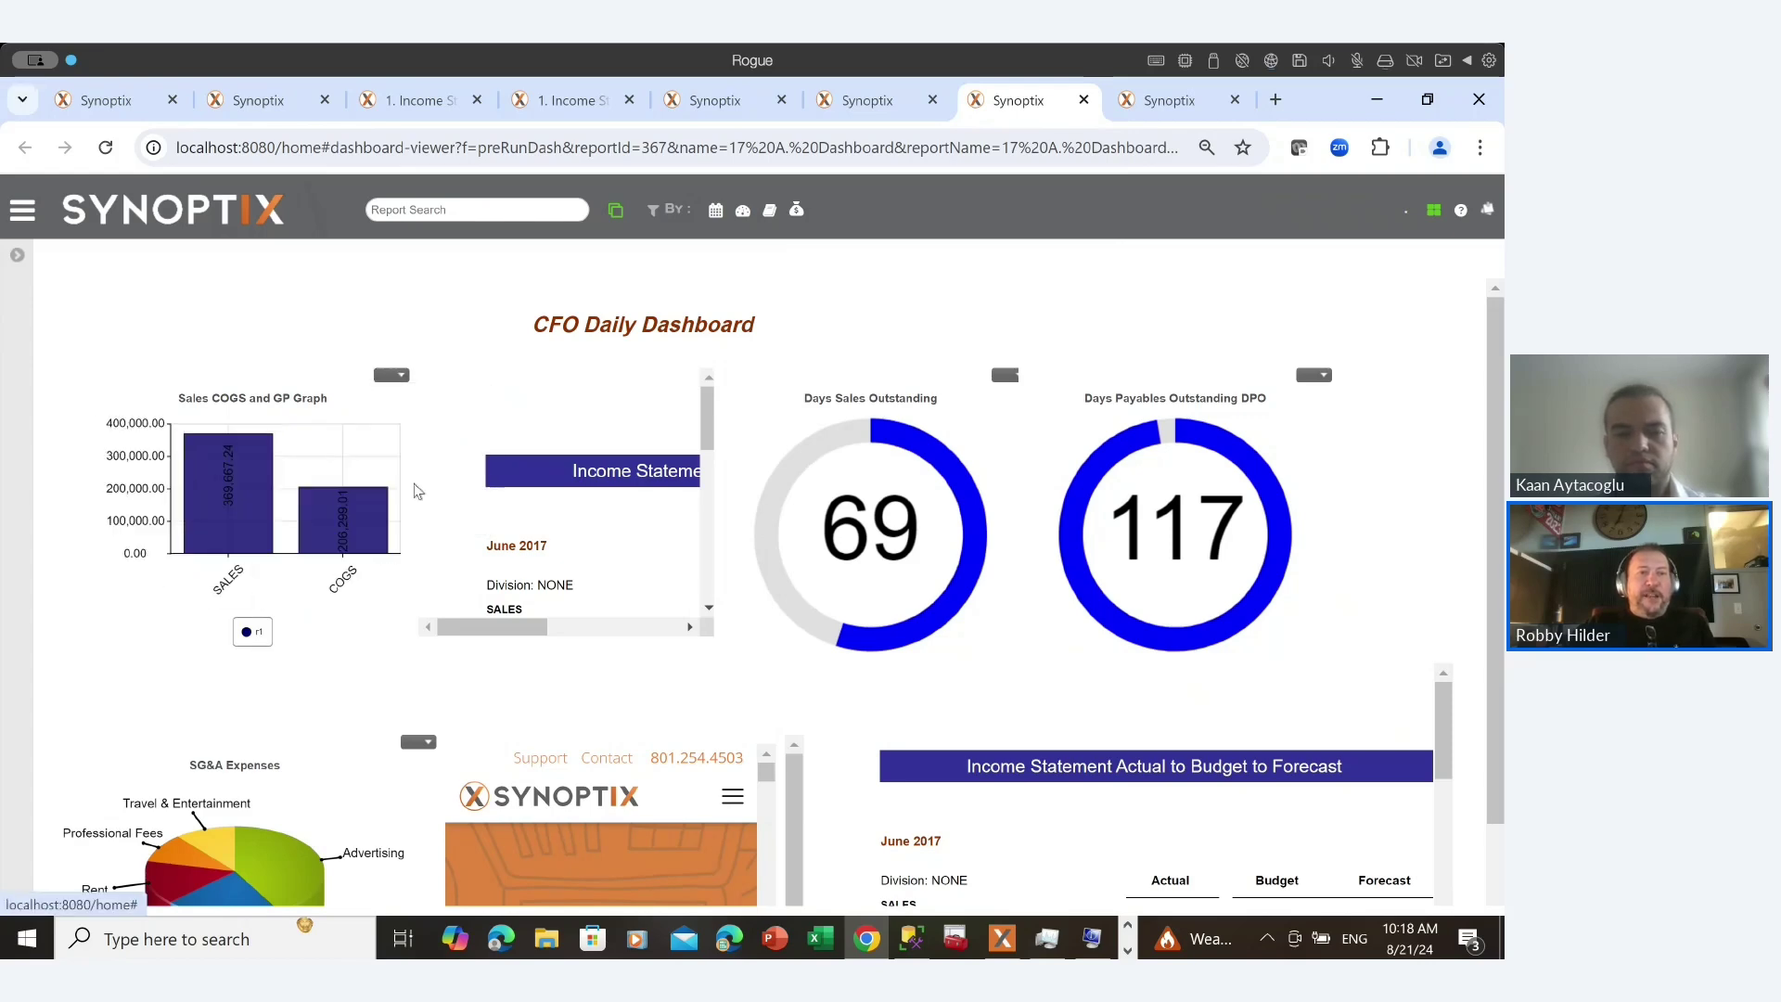
left_click(389, 378)
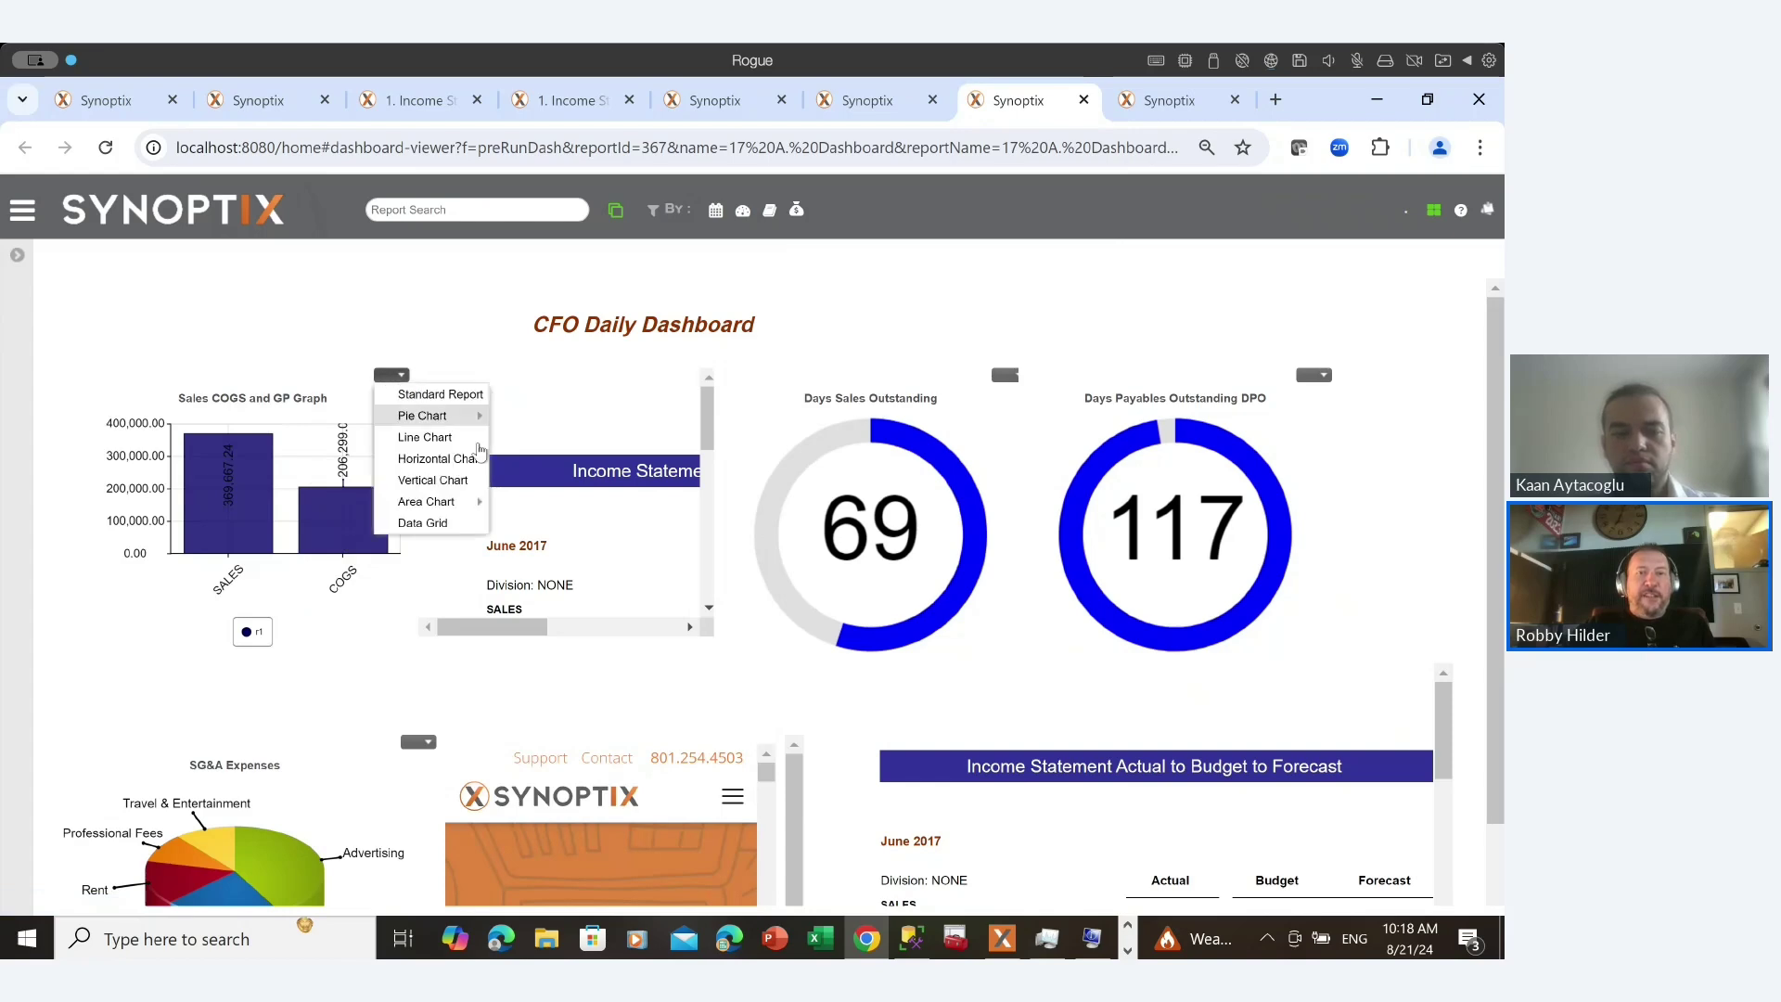
Rotate the SG&A Expenses pie chart on the dashboard and inspect the values of its slices.
scroll(533, 450, "down", 2)
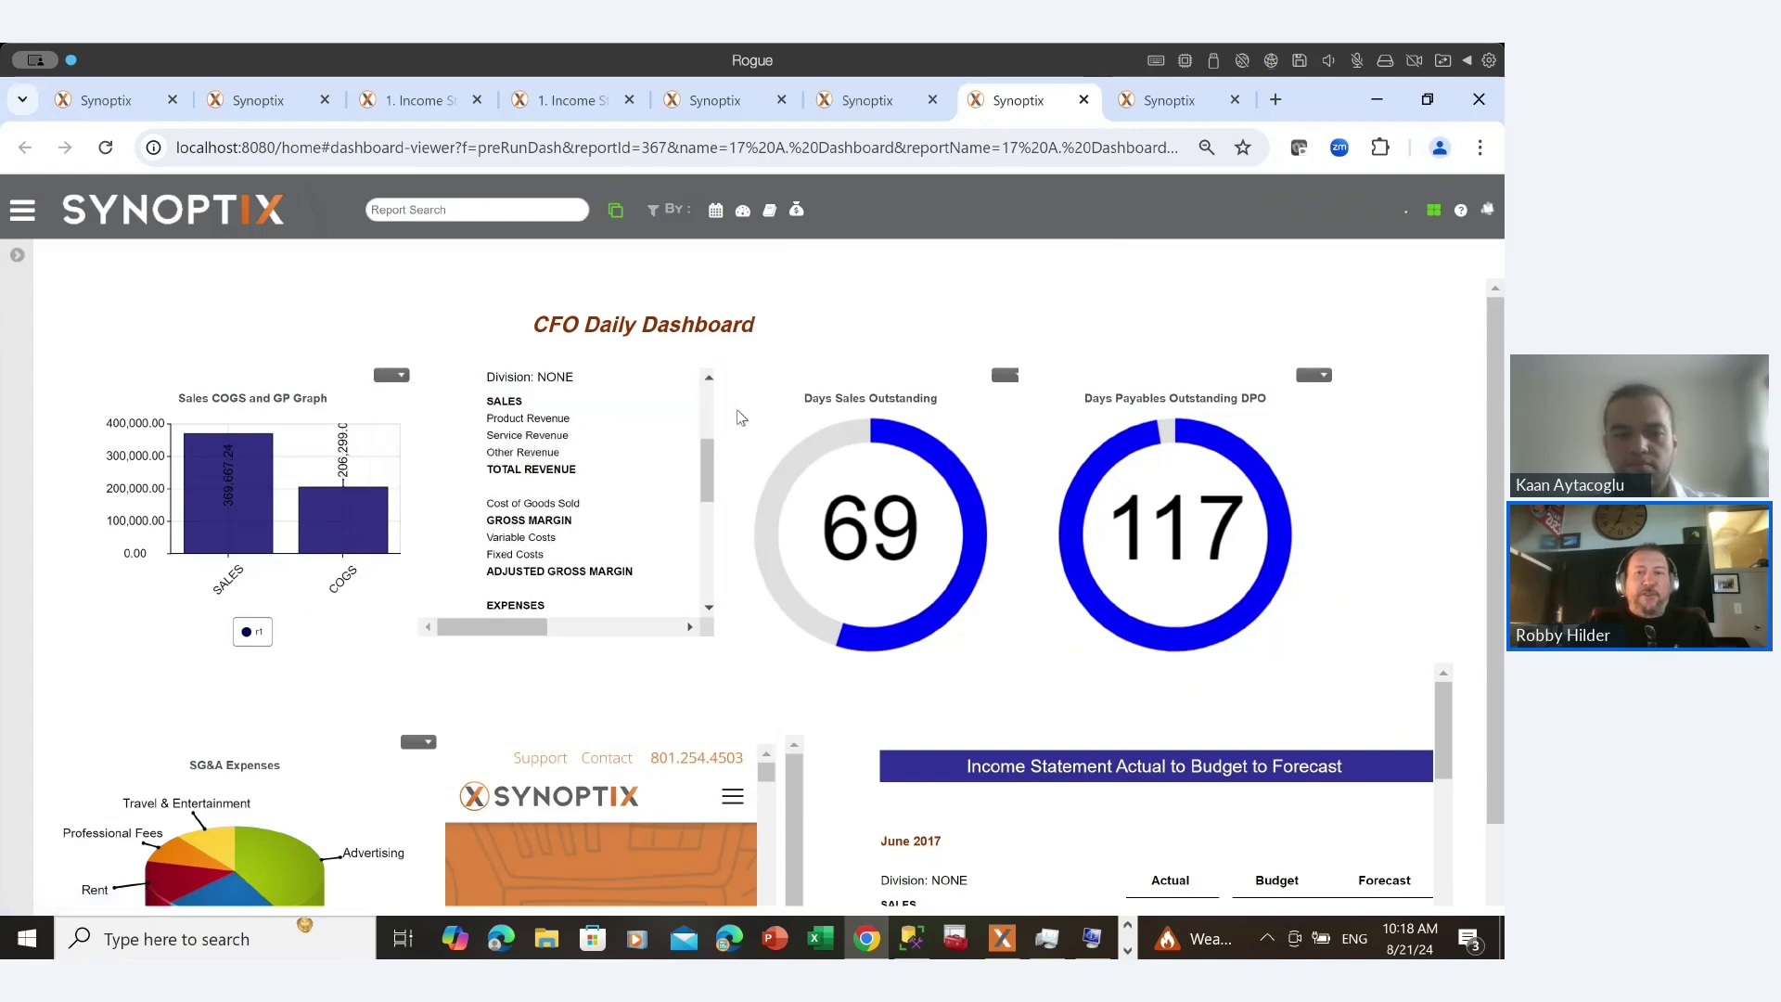
scroll(741, 418, "down", 3)
mouse_move(238, 747)
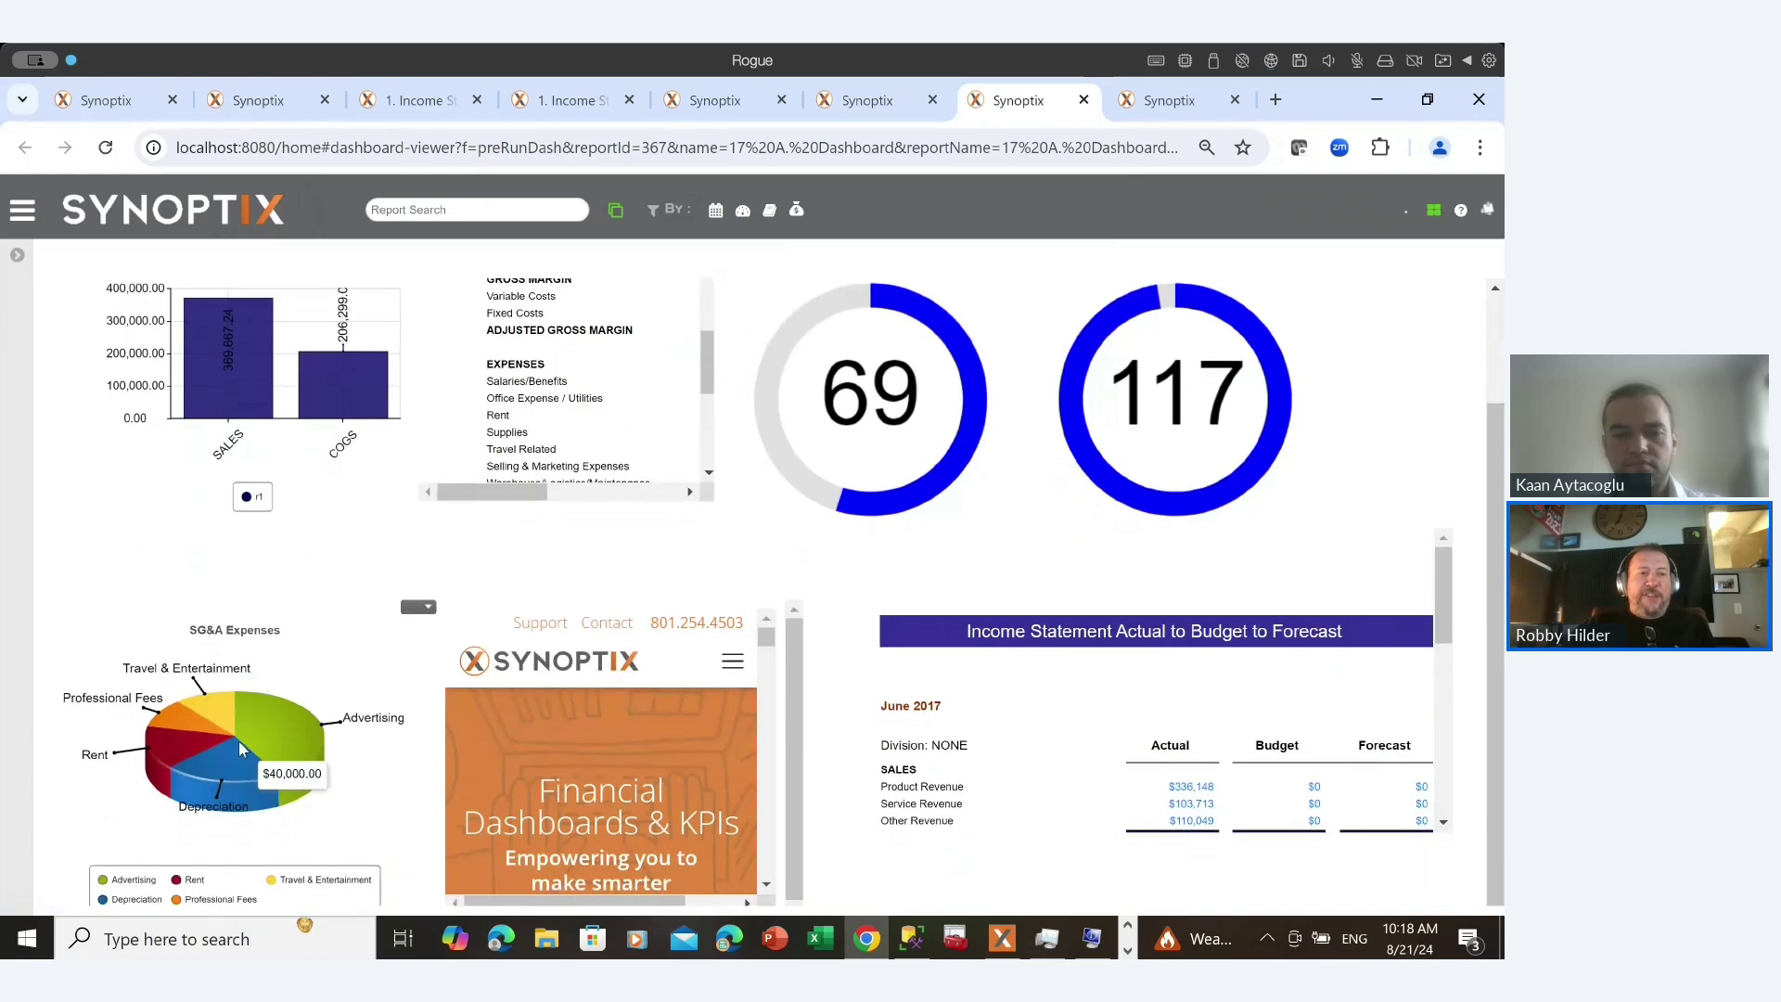
left_click_drag(237, 740, 196, 731)
mouse_move(199, 731)
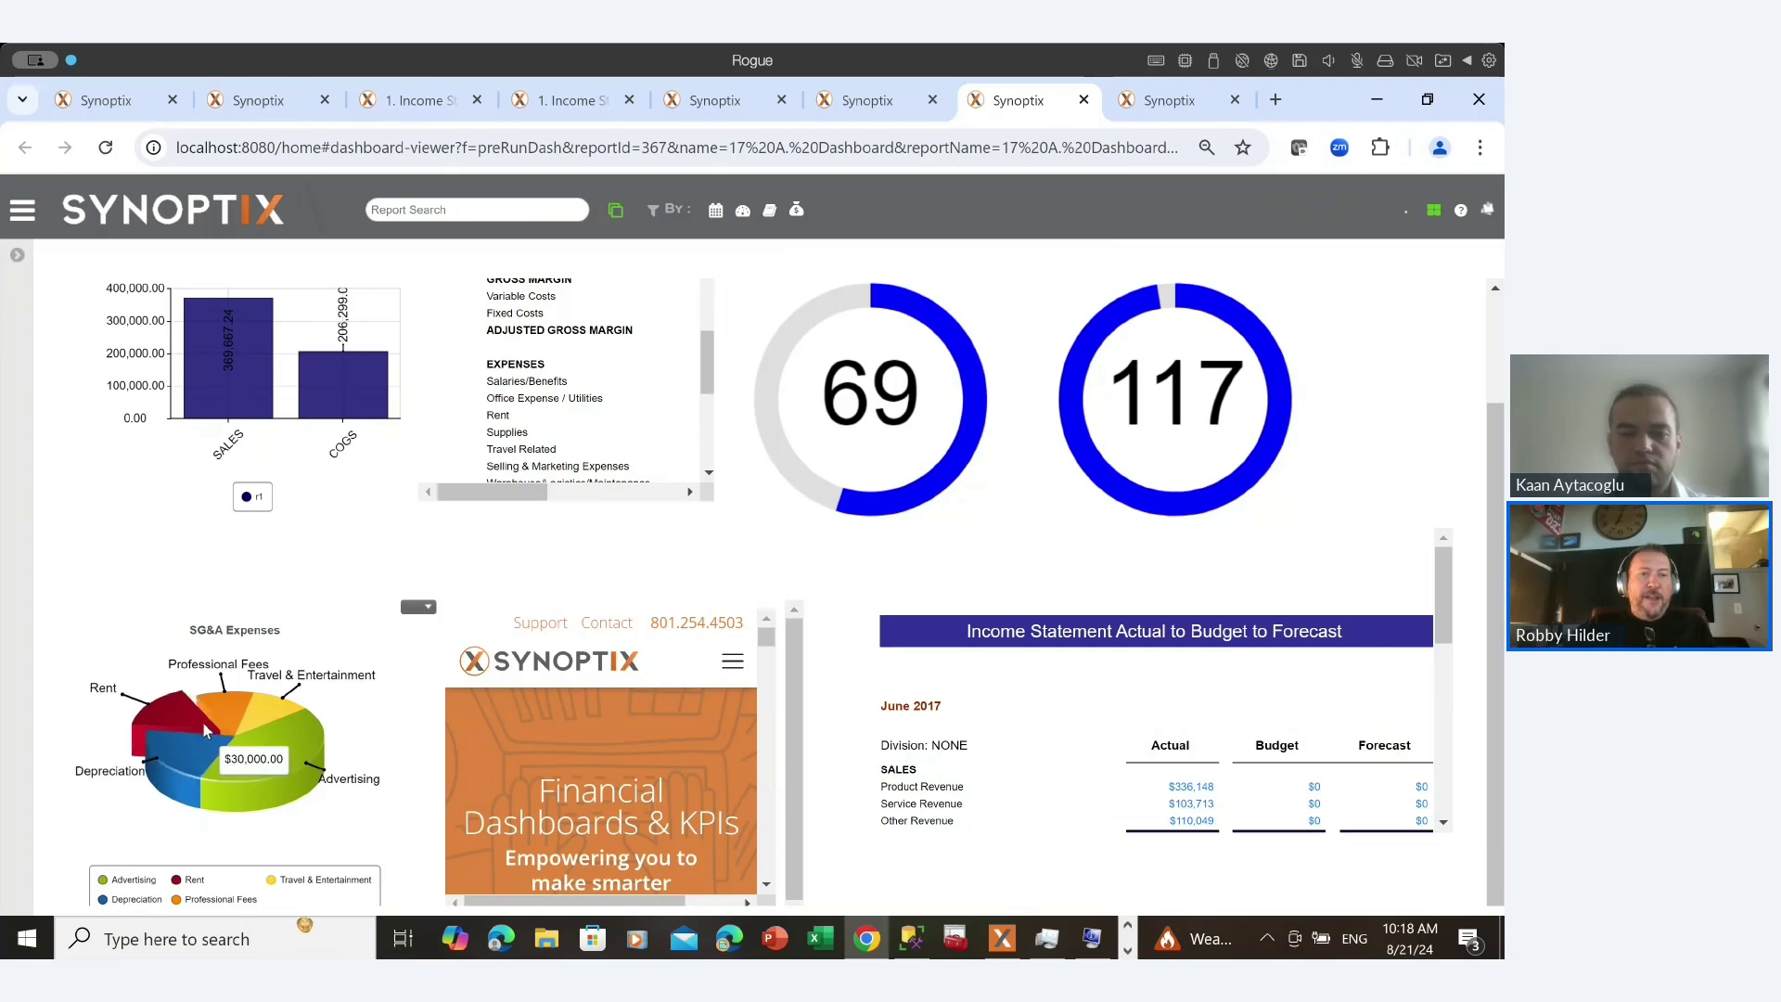
mouse_move(277, 779)
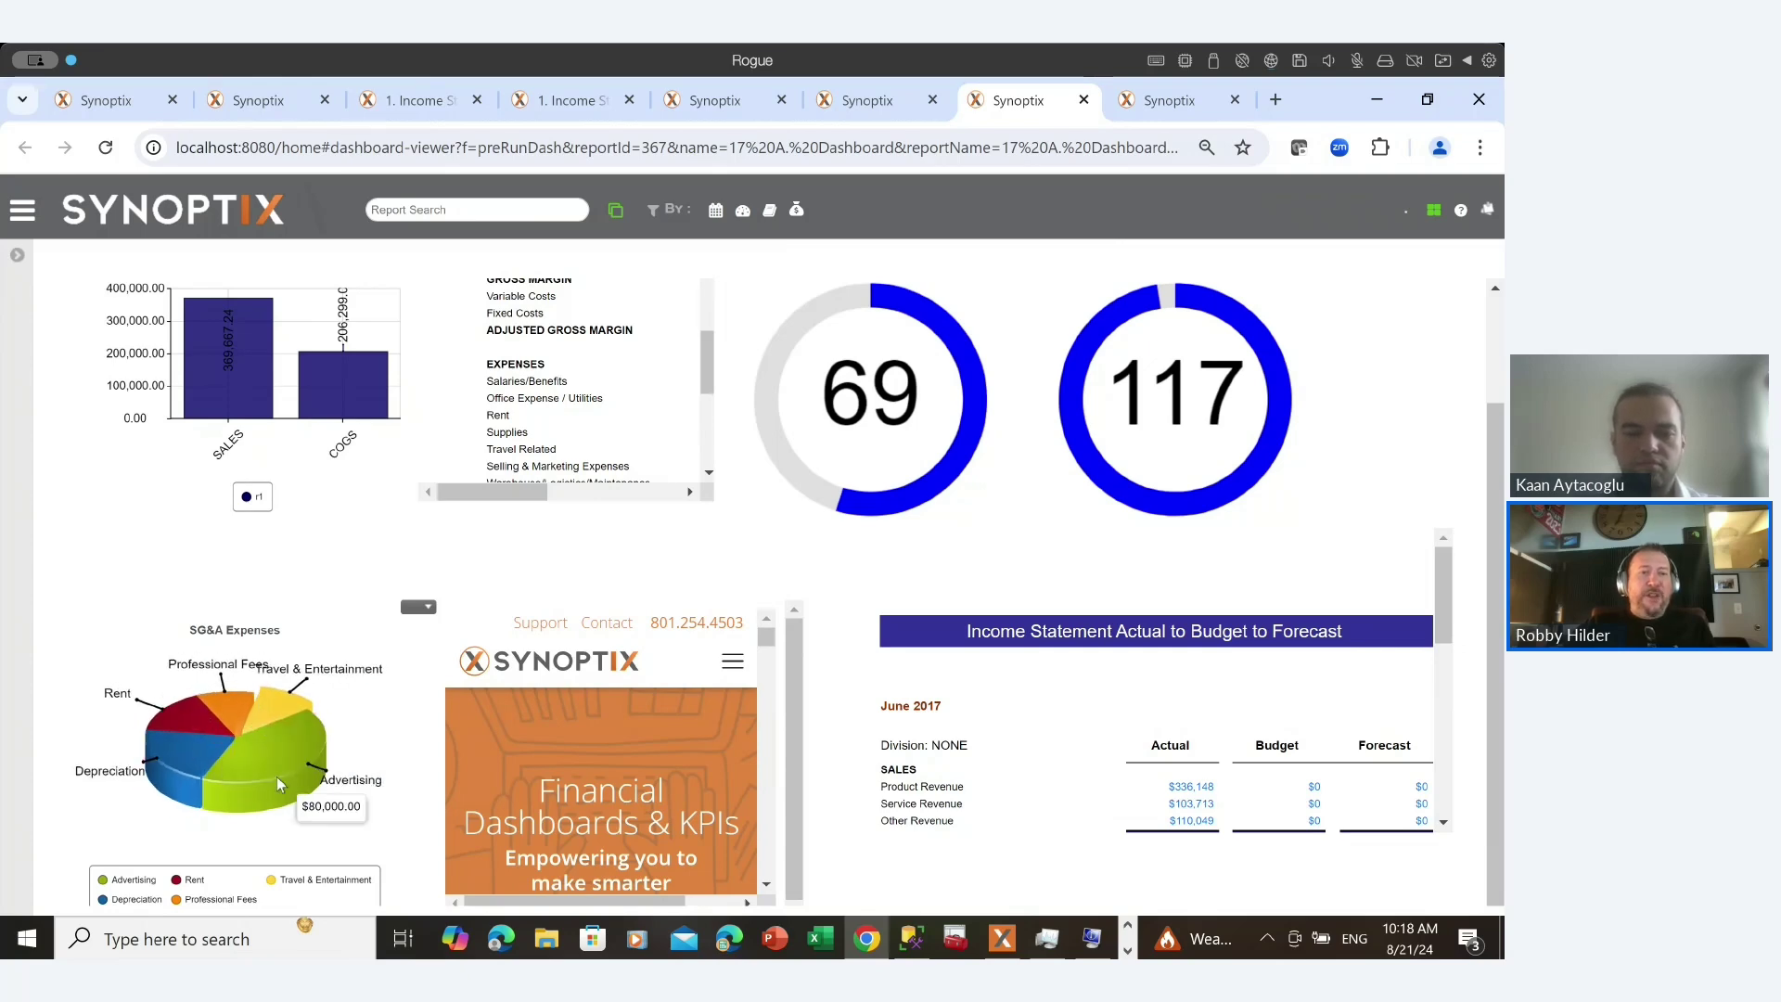
left_click_drag(276, 776, 164, 736)
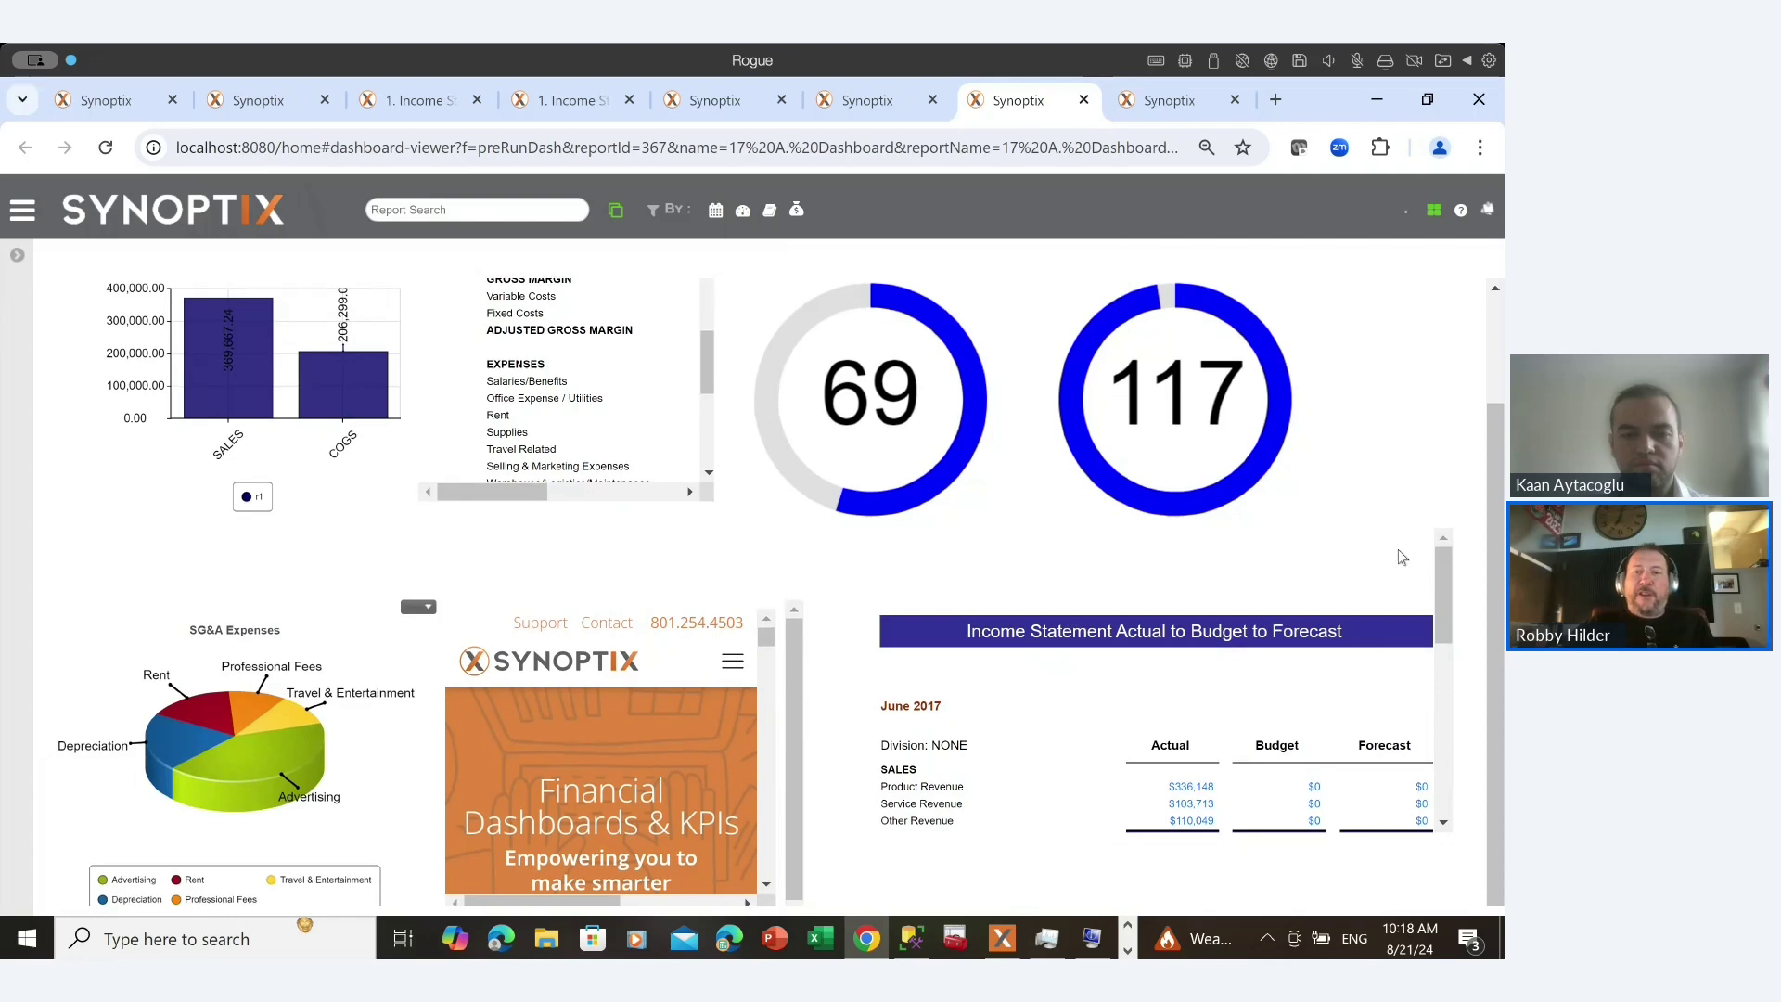
Review the dashboard's Income Statement Actual to Budget to Forecast report down to the Net Profit/Loss line.
scroll(1272, 656, "down", 1)
scroll(1156, 763, "down", 10)
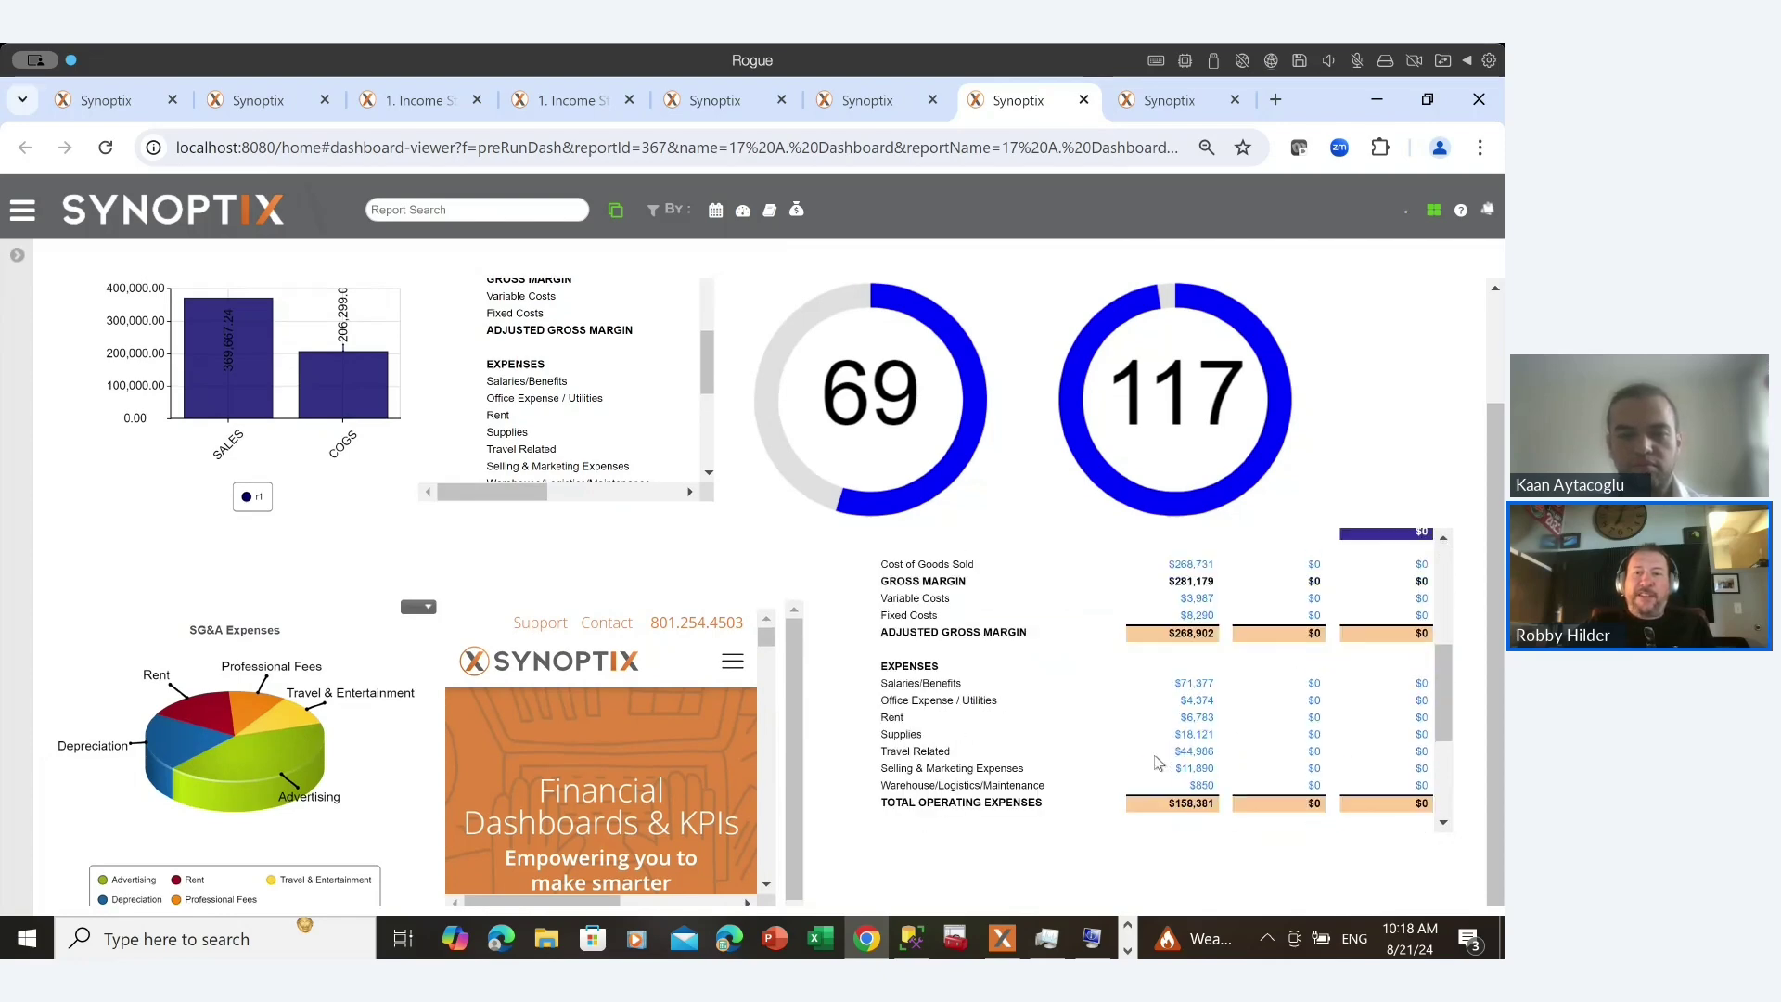
scroll(1157, 763, "up", 9)
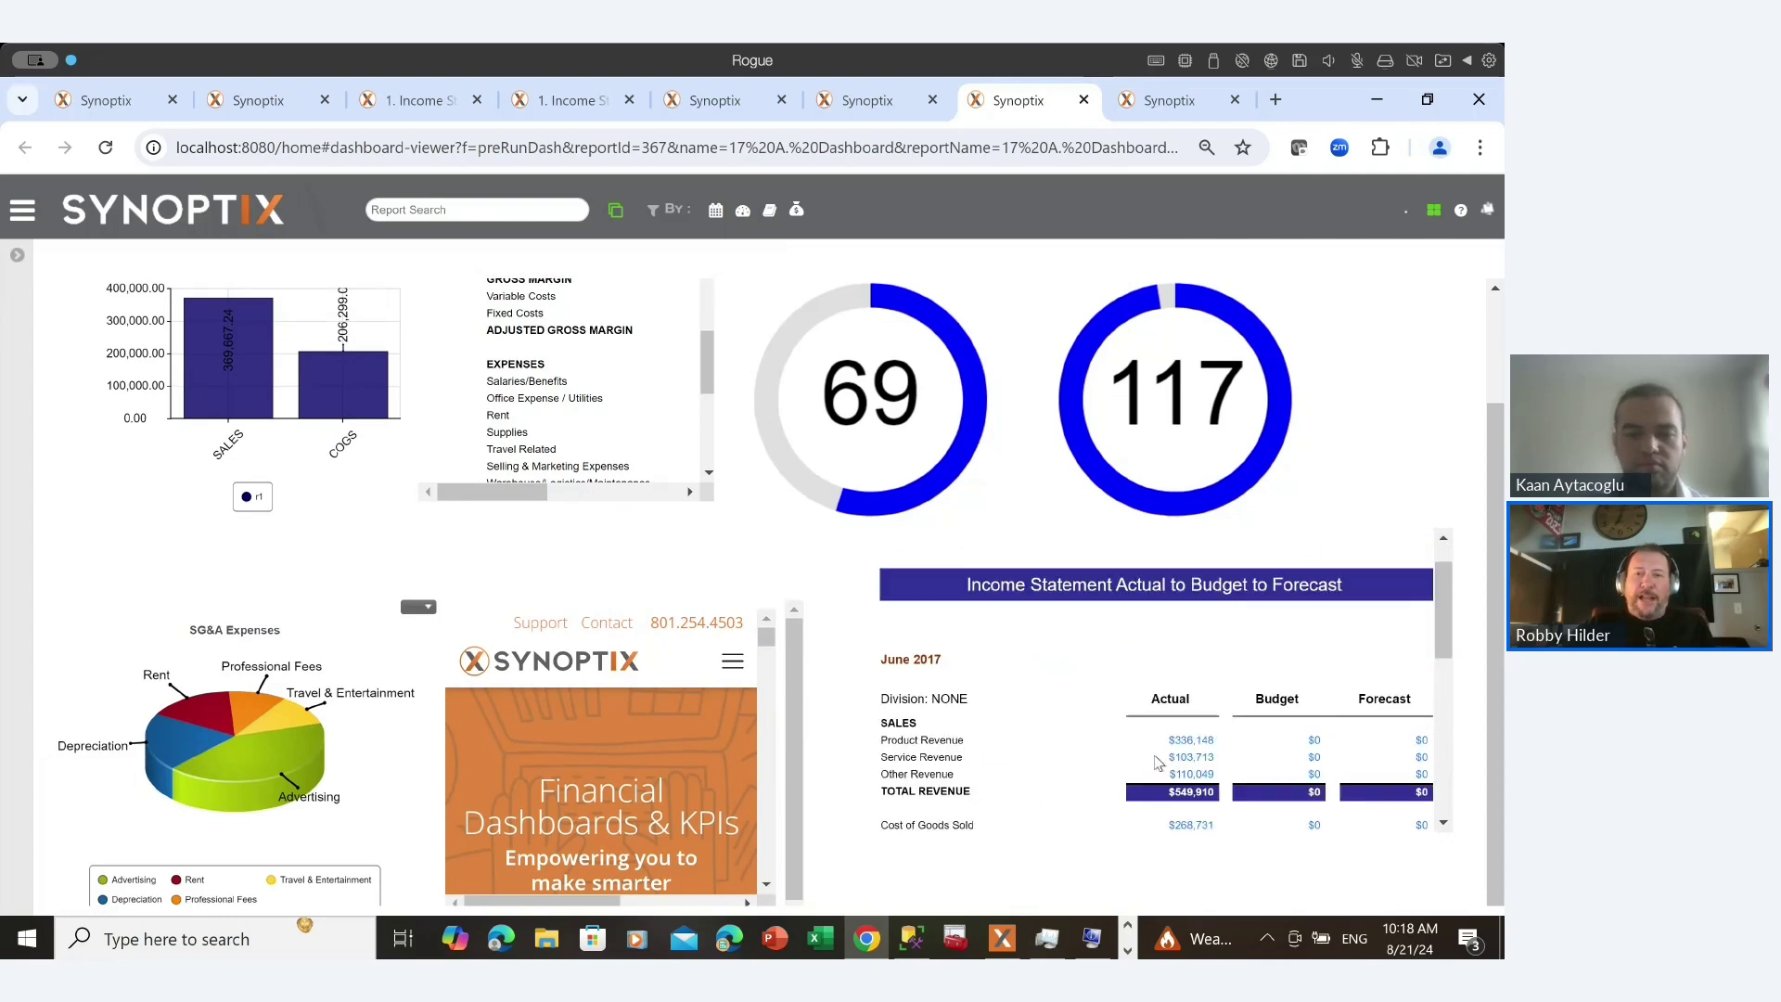
scroll(1171, 682, "down", 4)
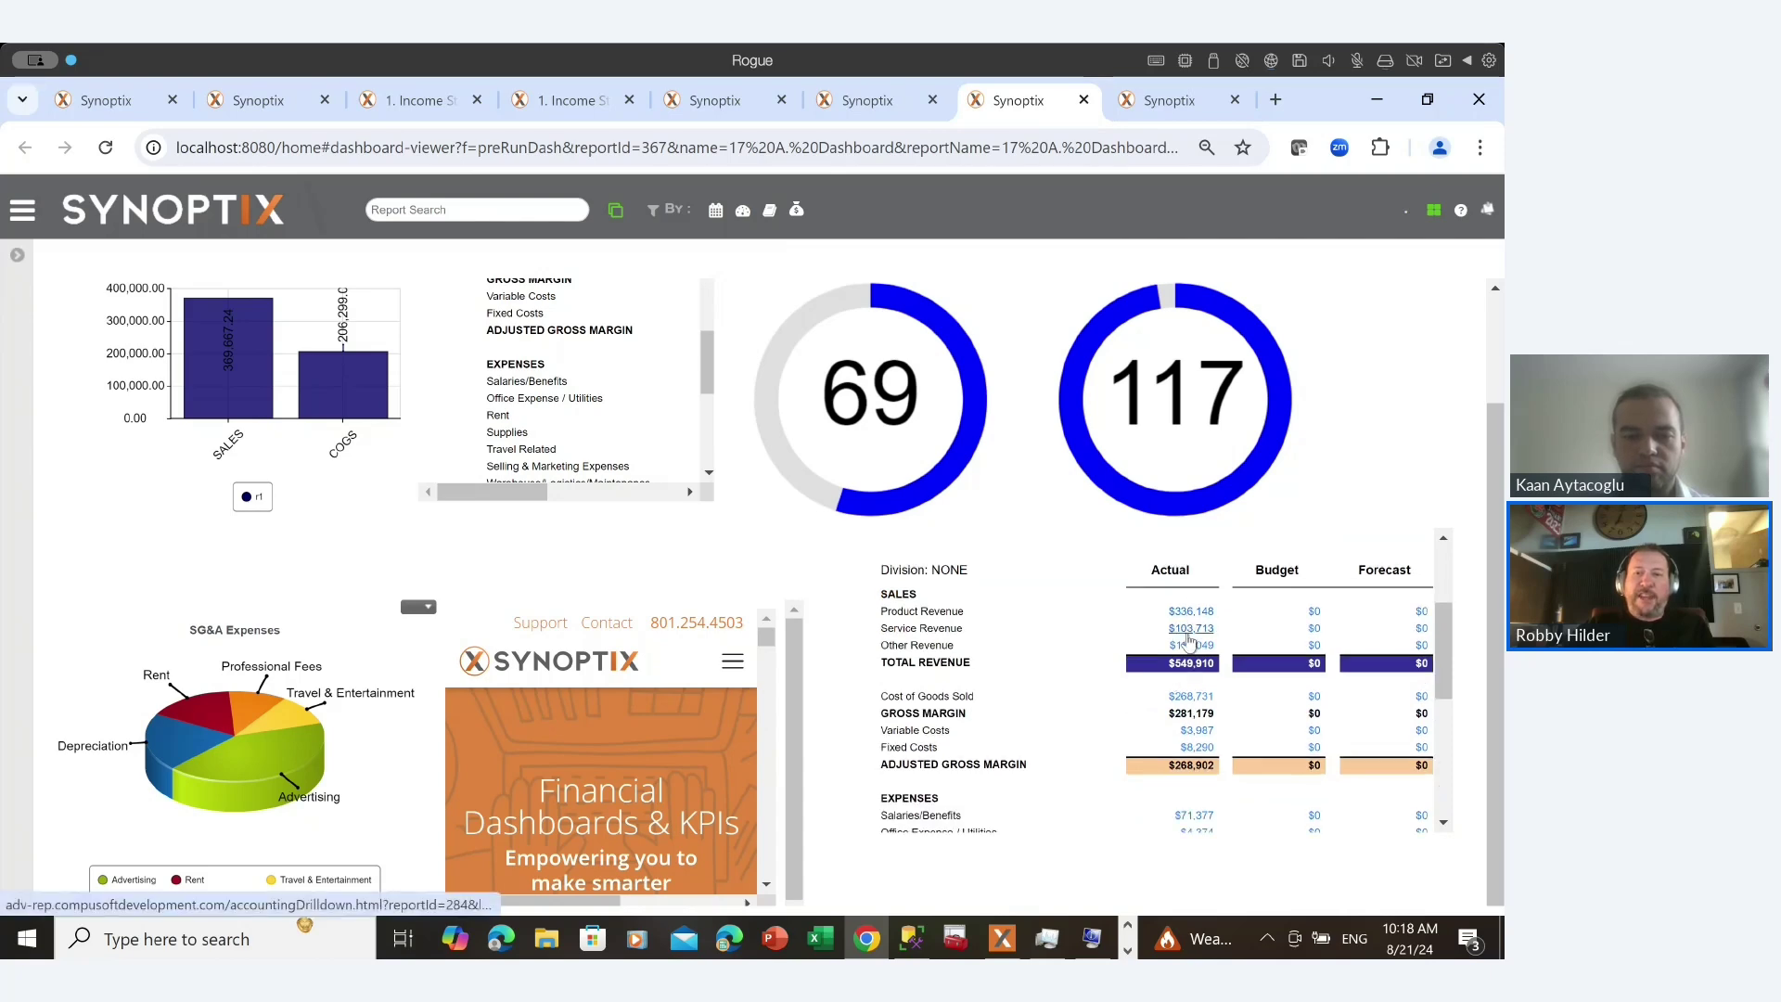
scroll(1182, 738, "down", 5)
scroll(1183, 738, "down", 2)
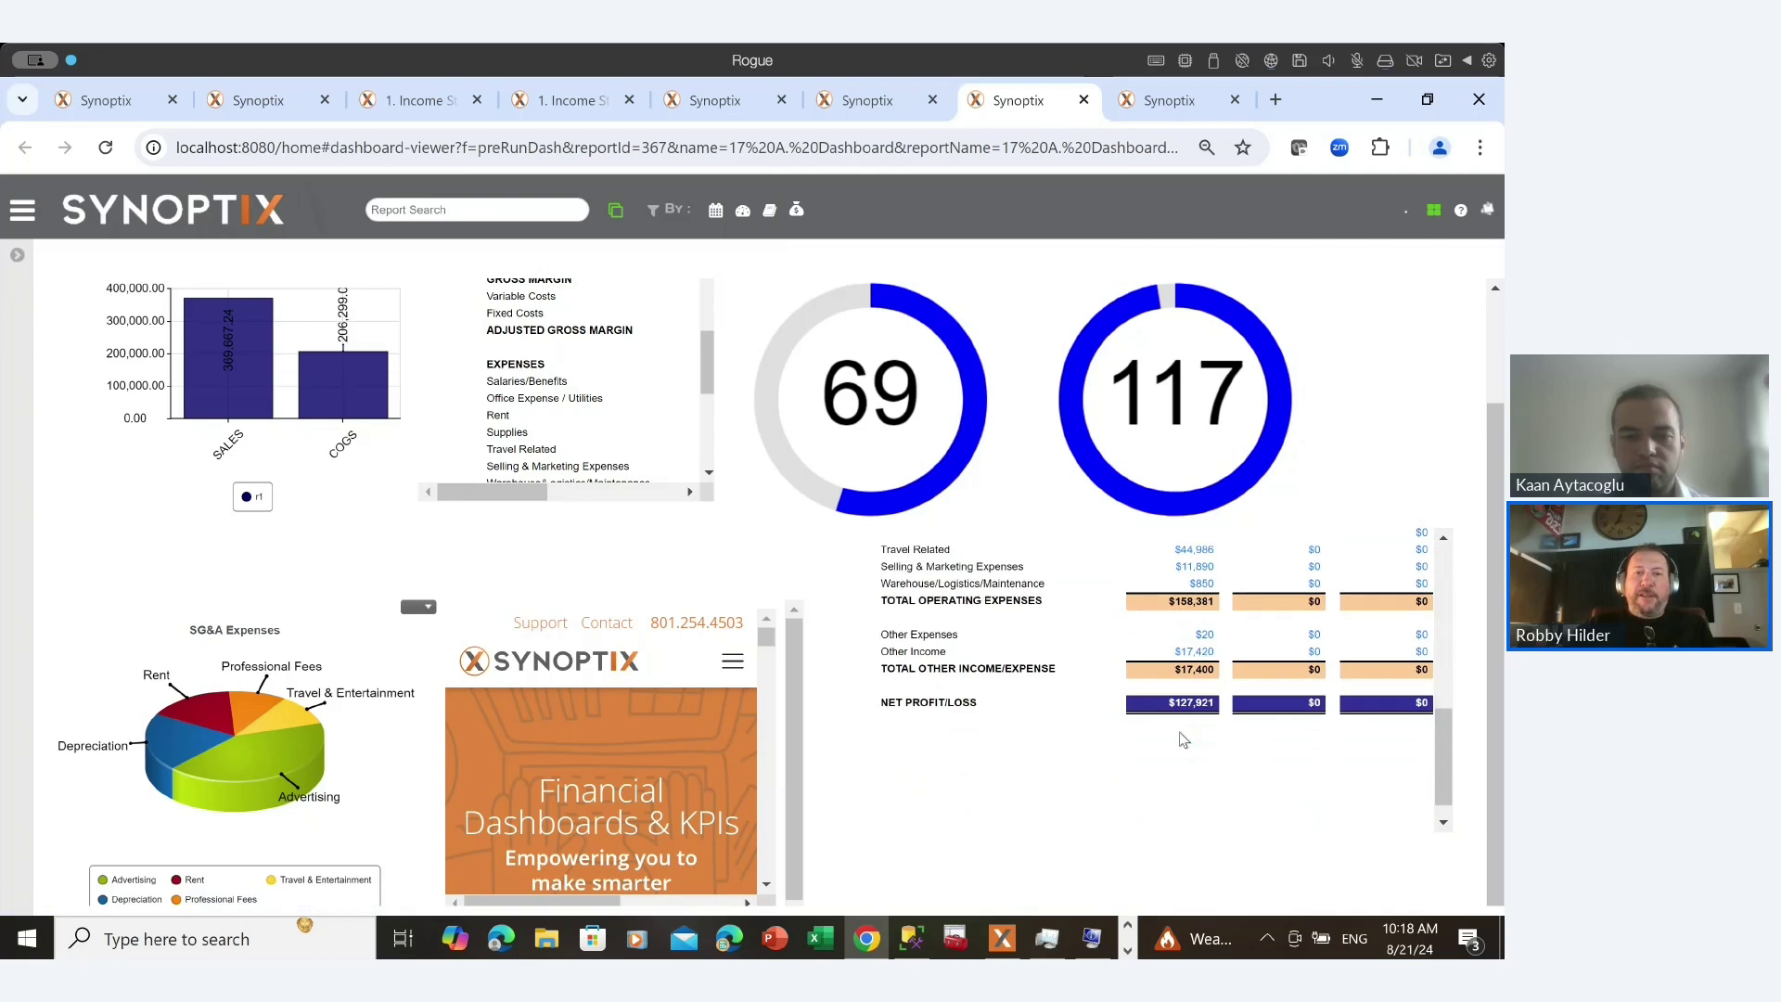
Review the Synoptix web page embedded in the CFO Daily Dashboard and return to the top of the dashboard.
scroll(1180, 731, "up", 10)
scroll(723, 722, "up", 2)
scroll(665, 721, "down", 1)
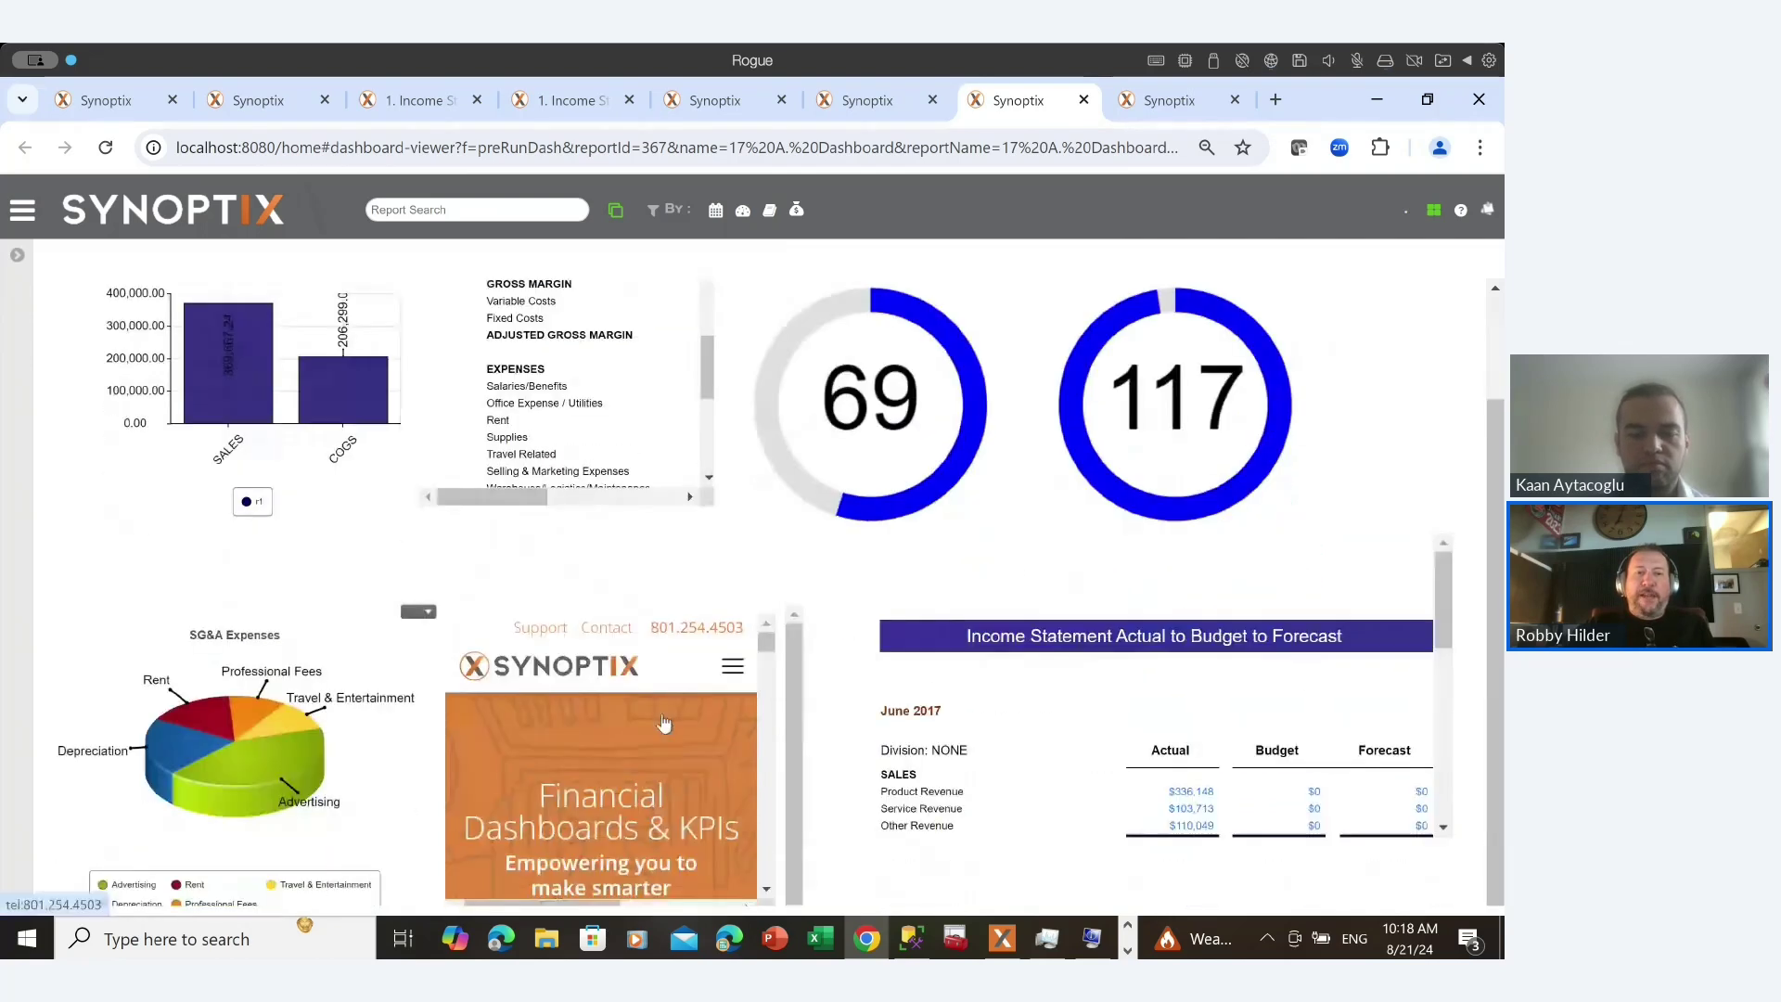
scroll(660, 714, "down", 1)
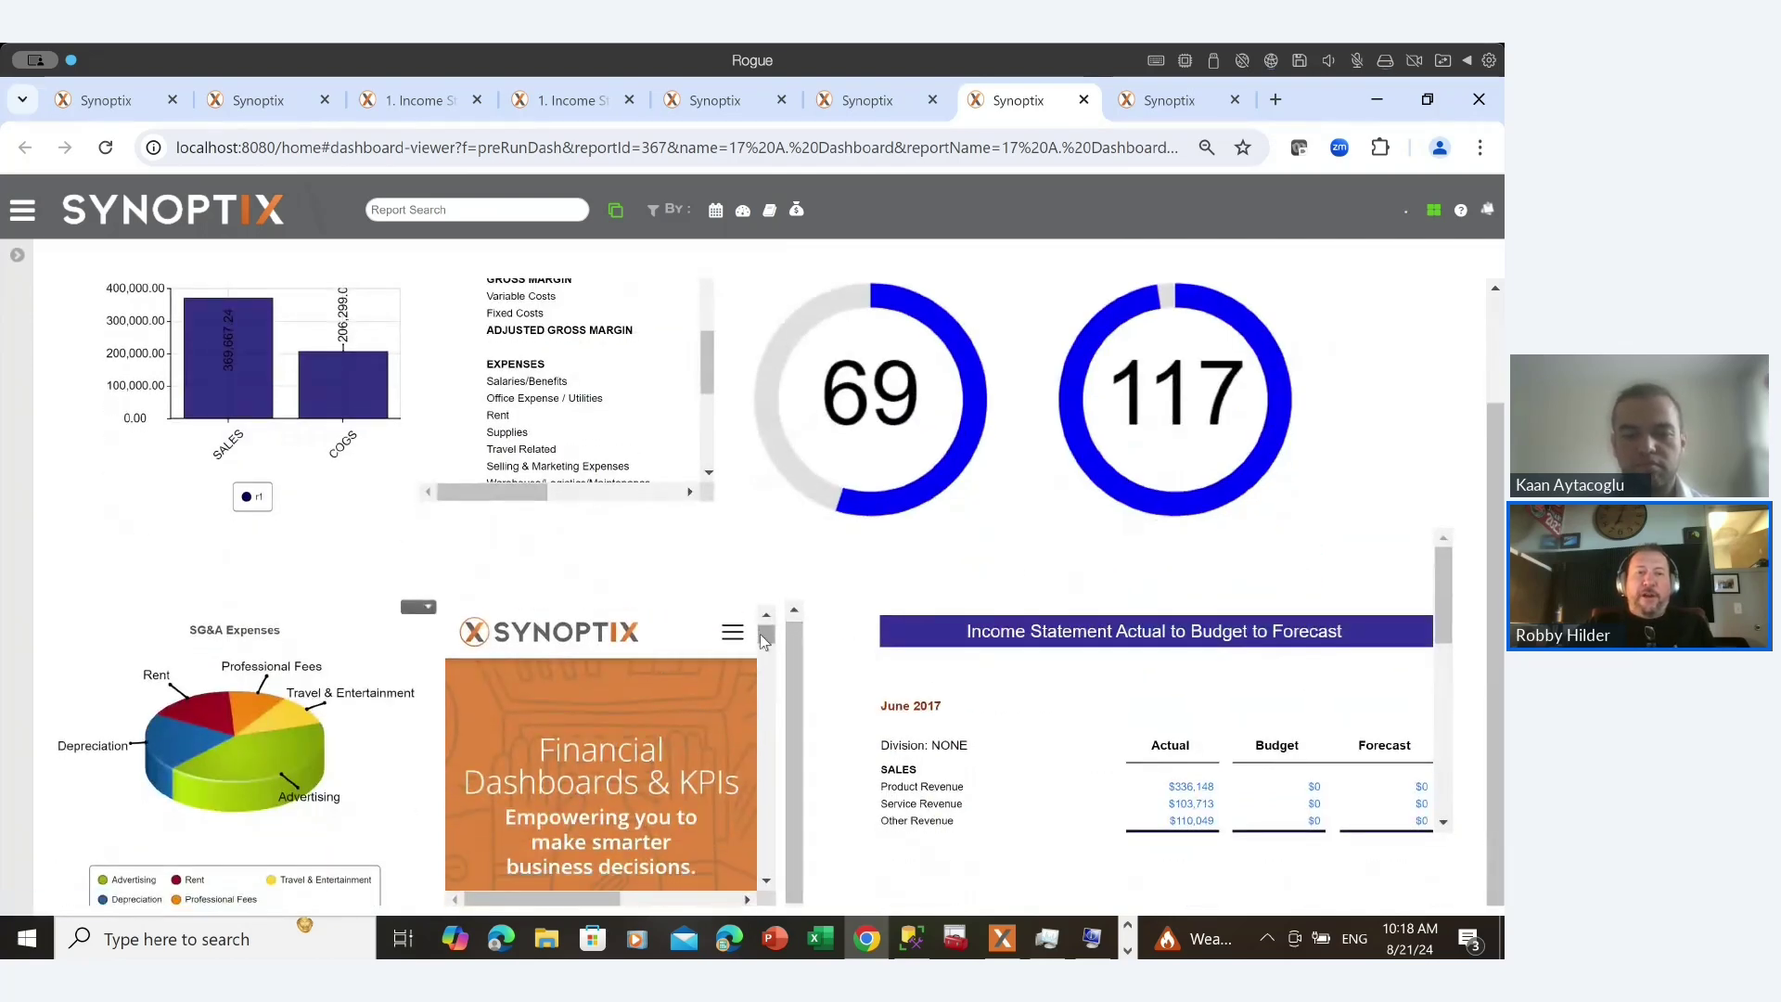
left_click_drag(759, 632, 745, 776)
scroll(631, 755, "up", 10)
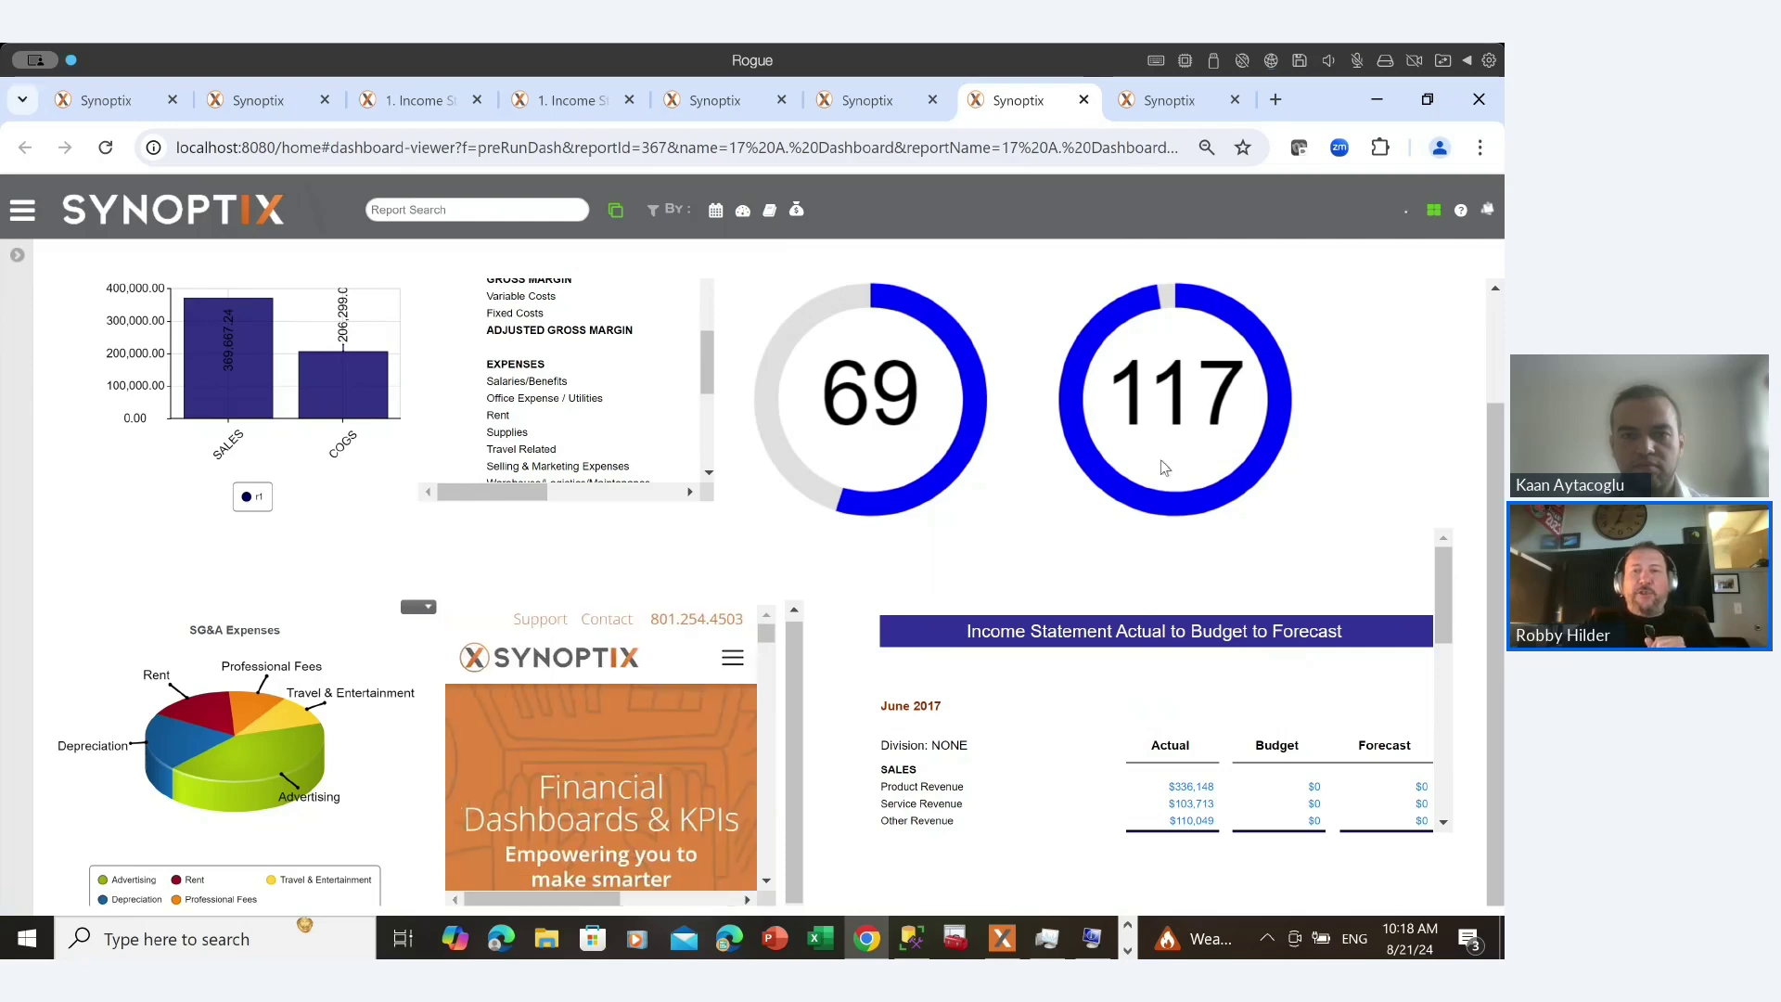
left_click_drag(1495, 431, 1492, 323)
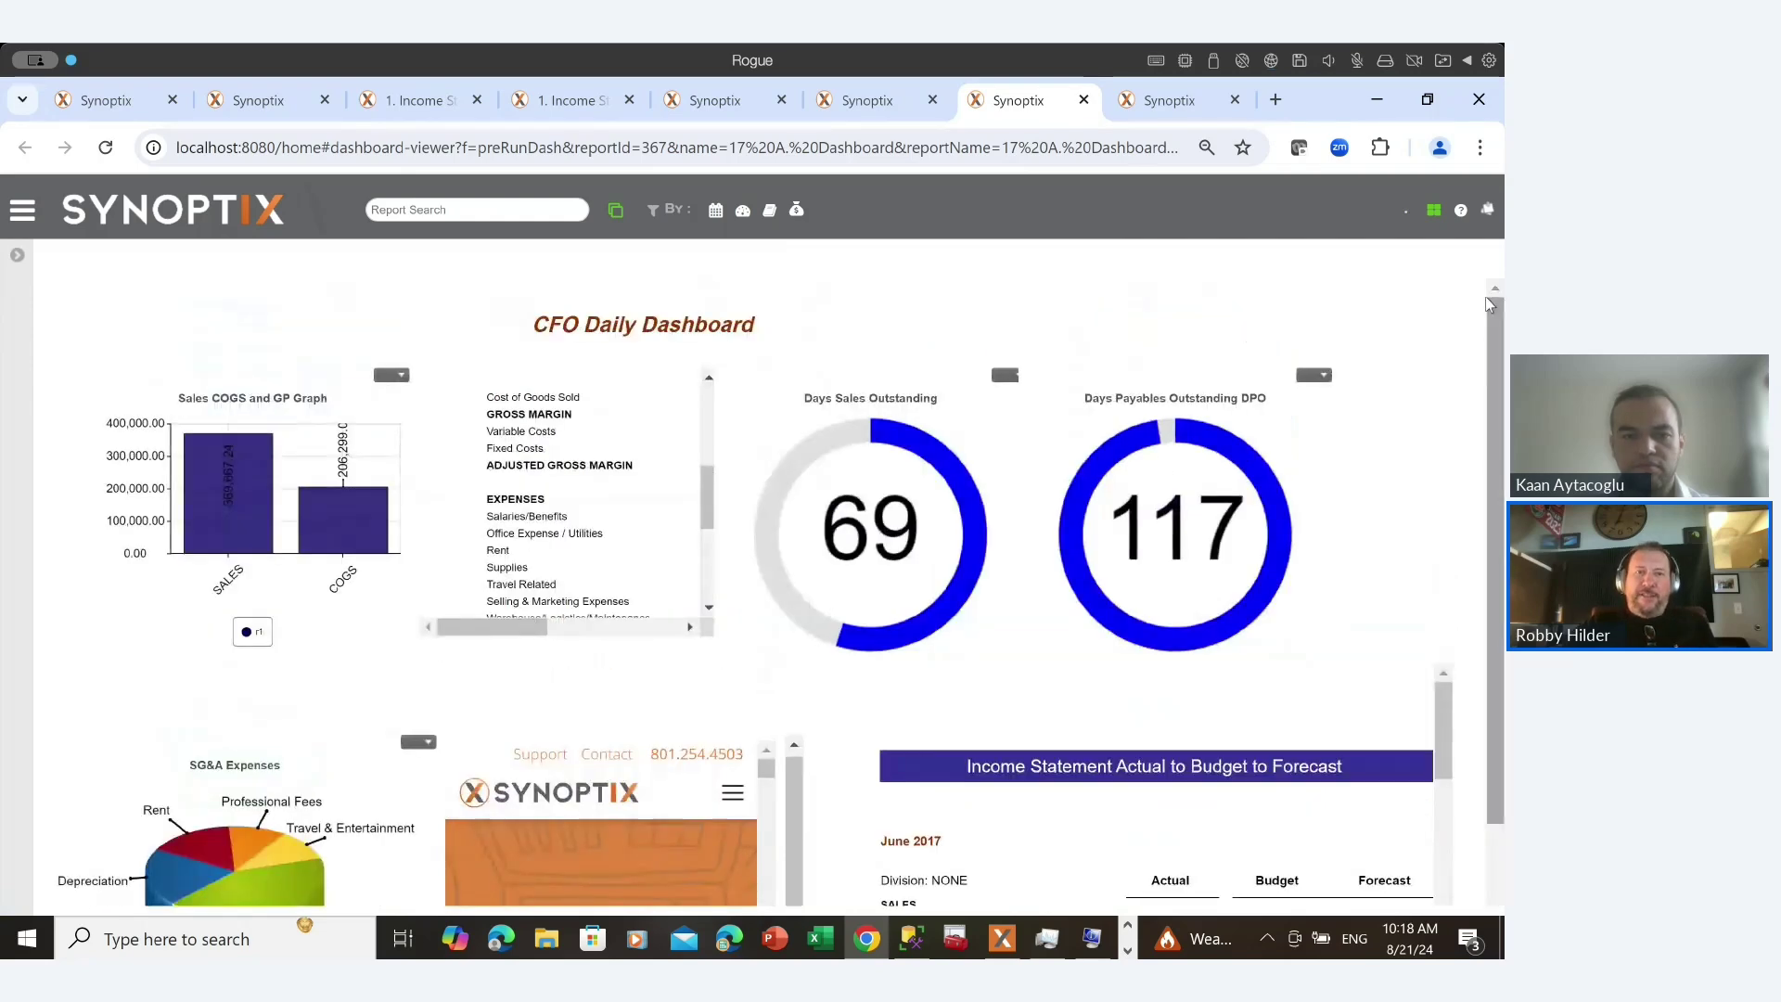
Show the Sales COGS and GP Graph on the dashboard as a 3D Pie chart.
left_click(21, 214)
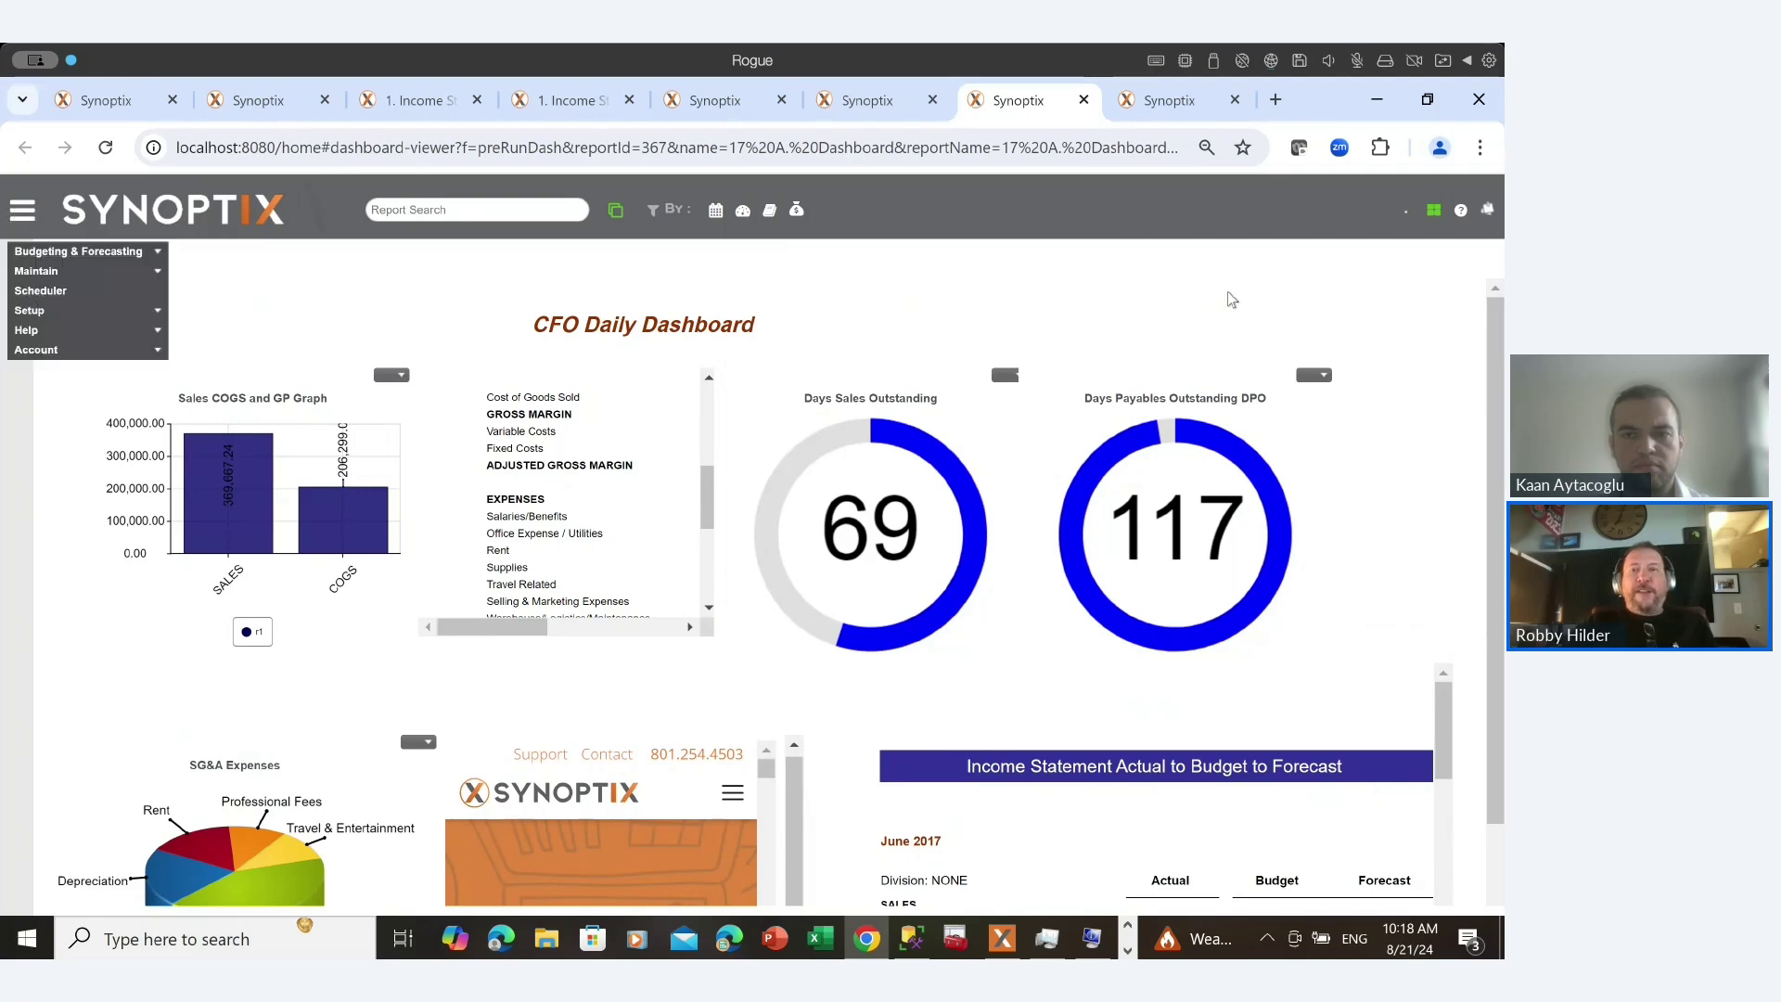
left_click(1400, 289)
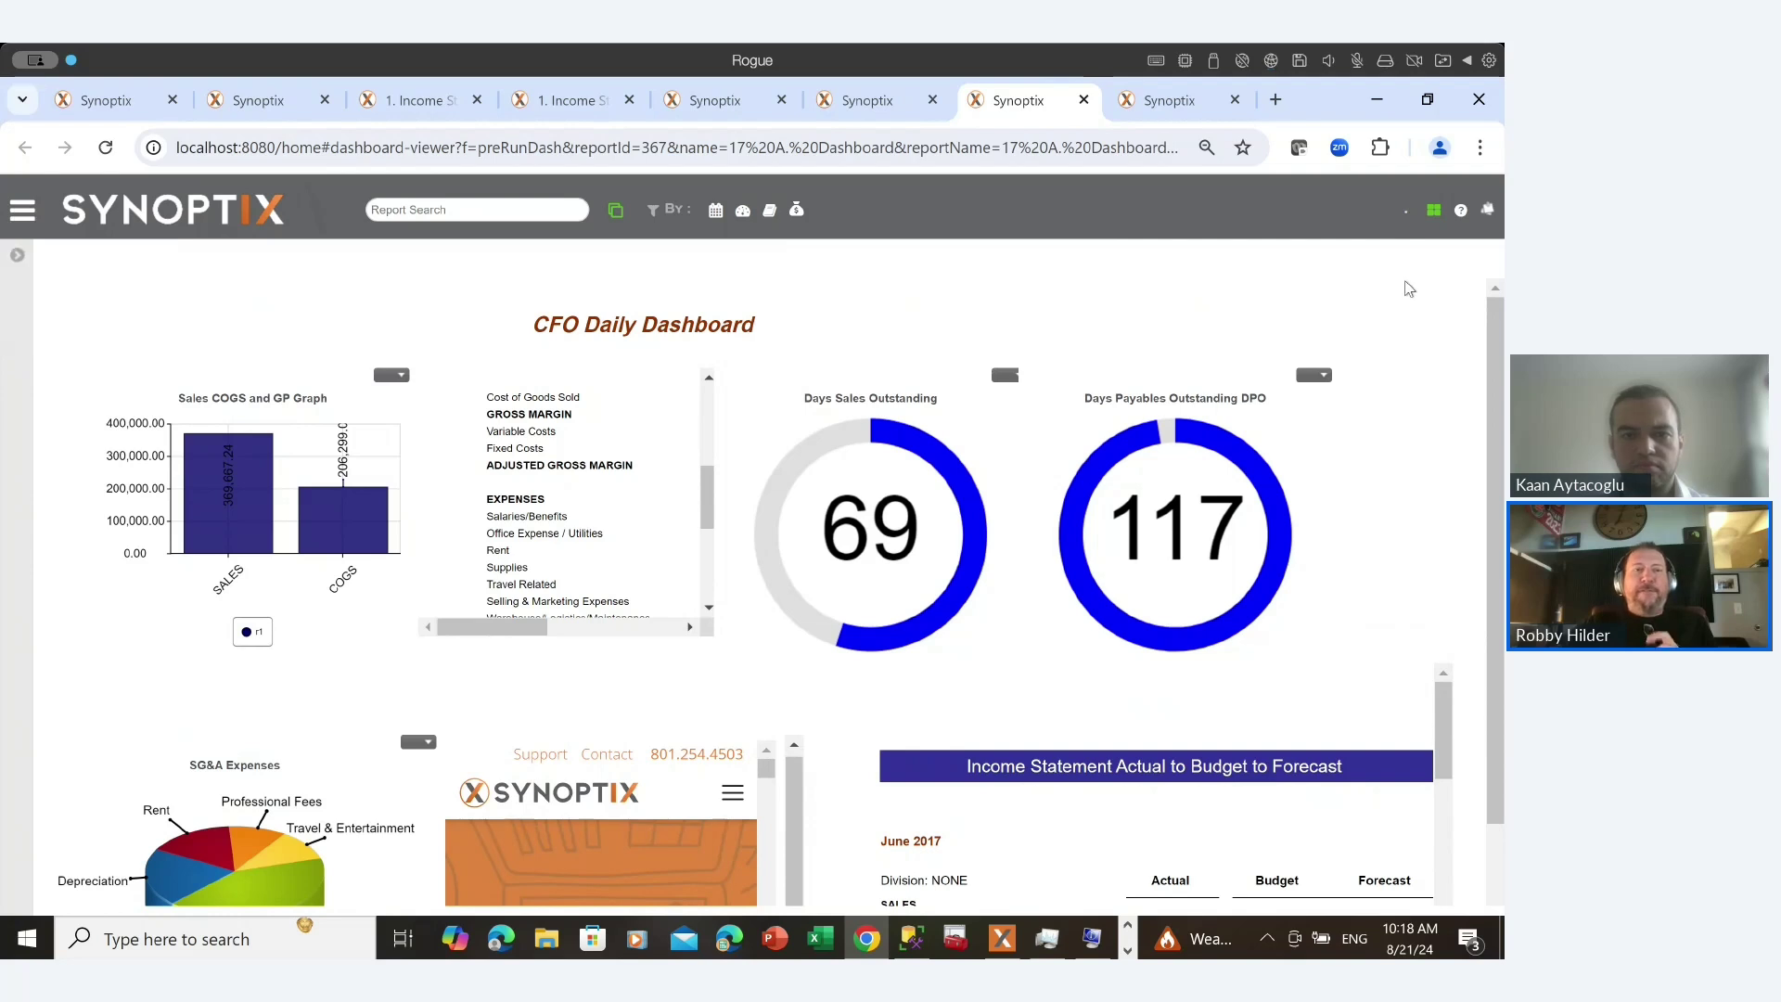
left_click(392, 376)
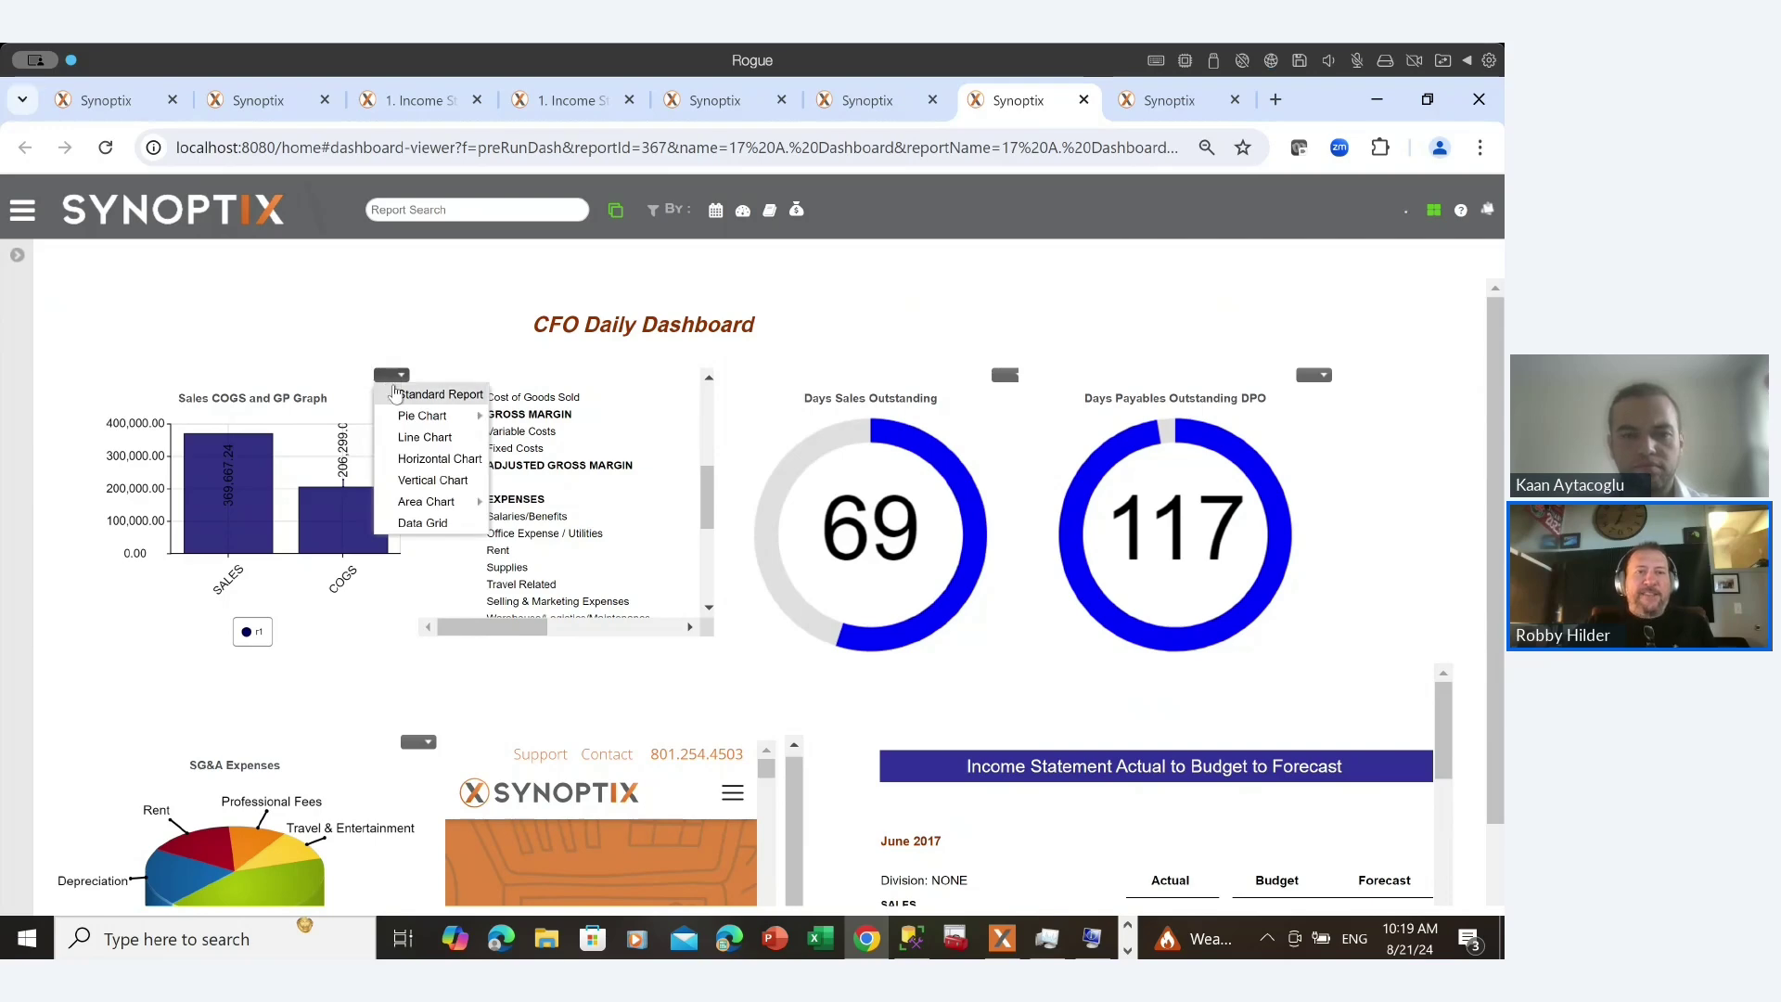
left_click(404, 420)
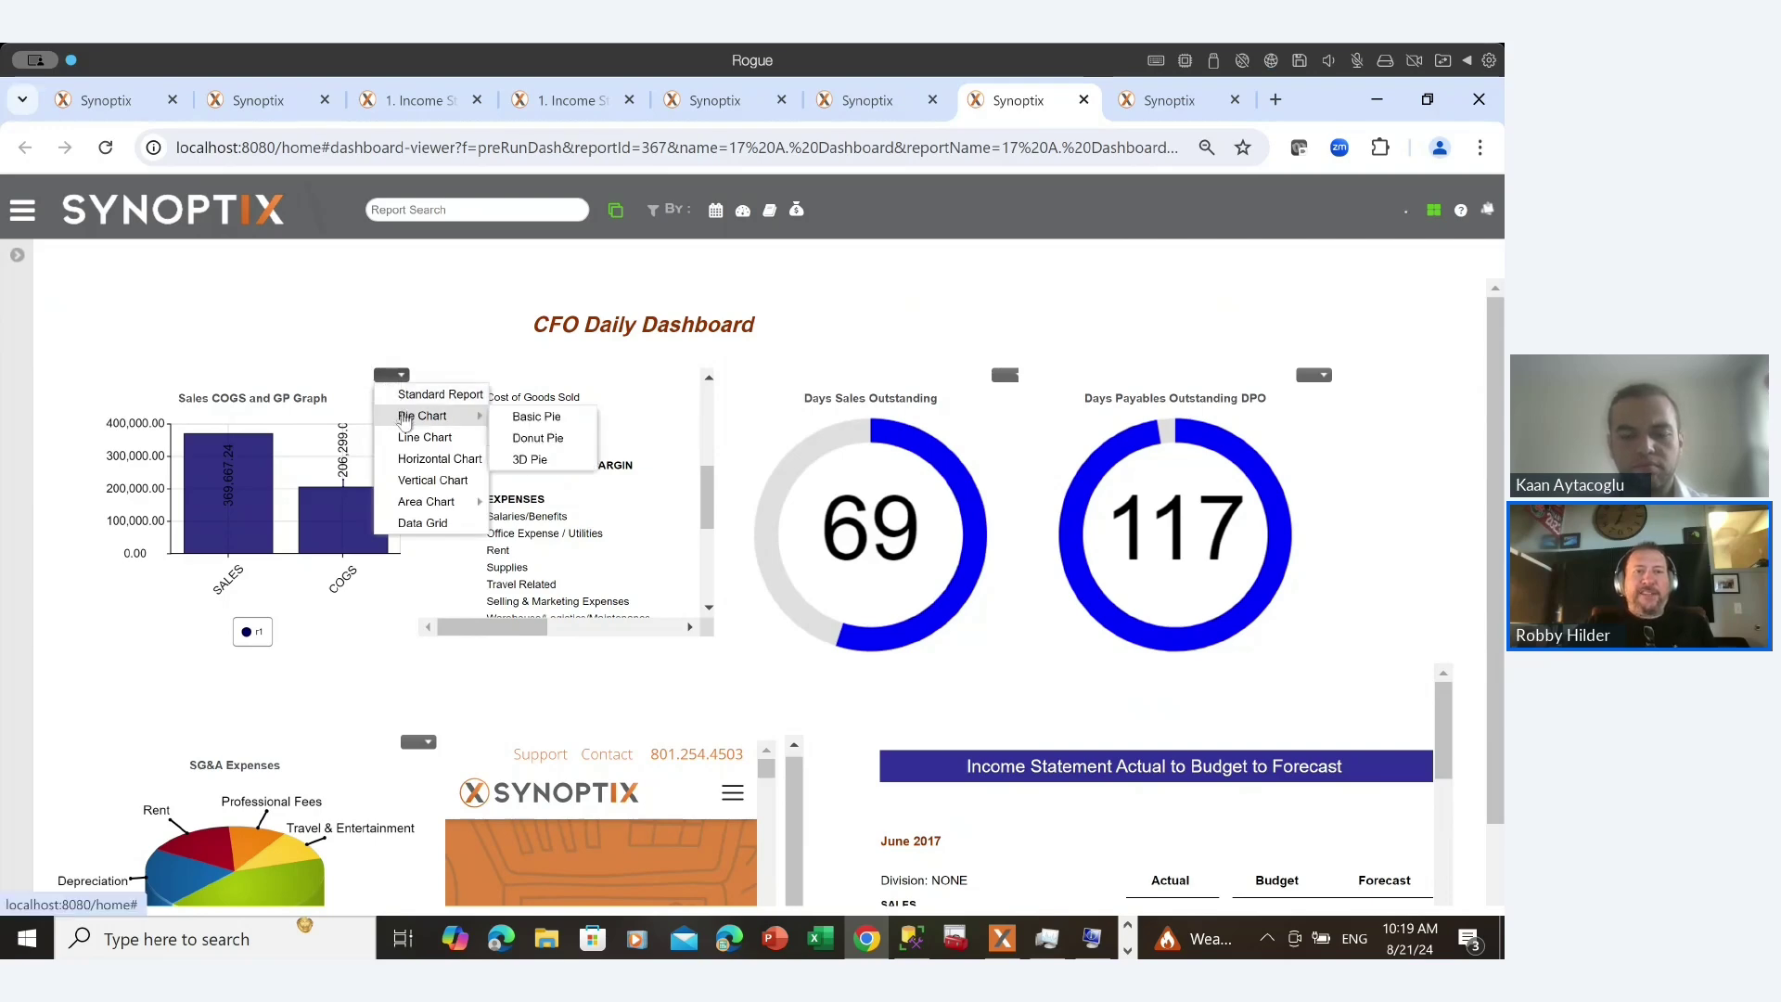
left_click(531, 460)
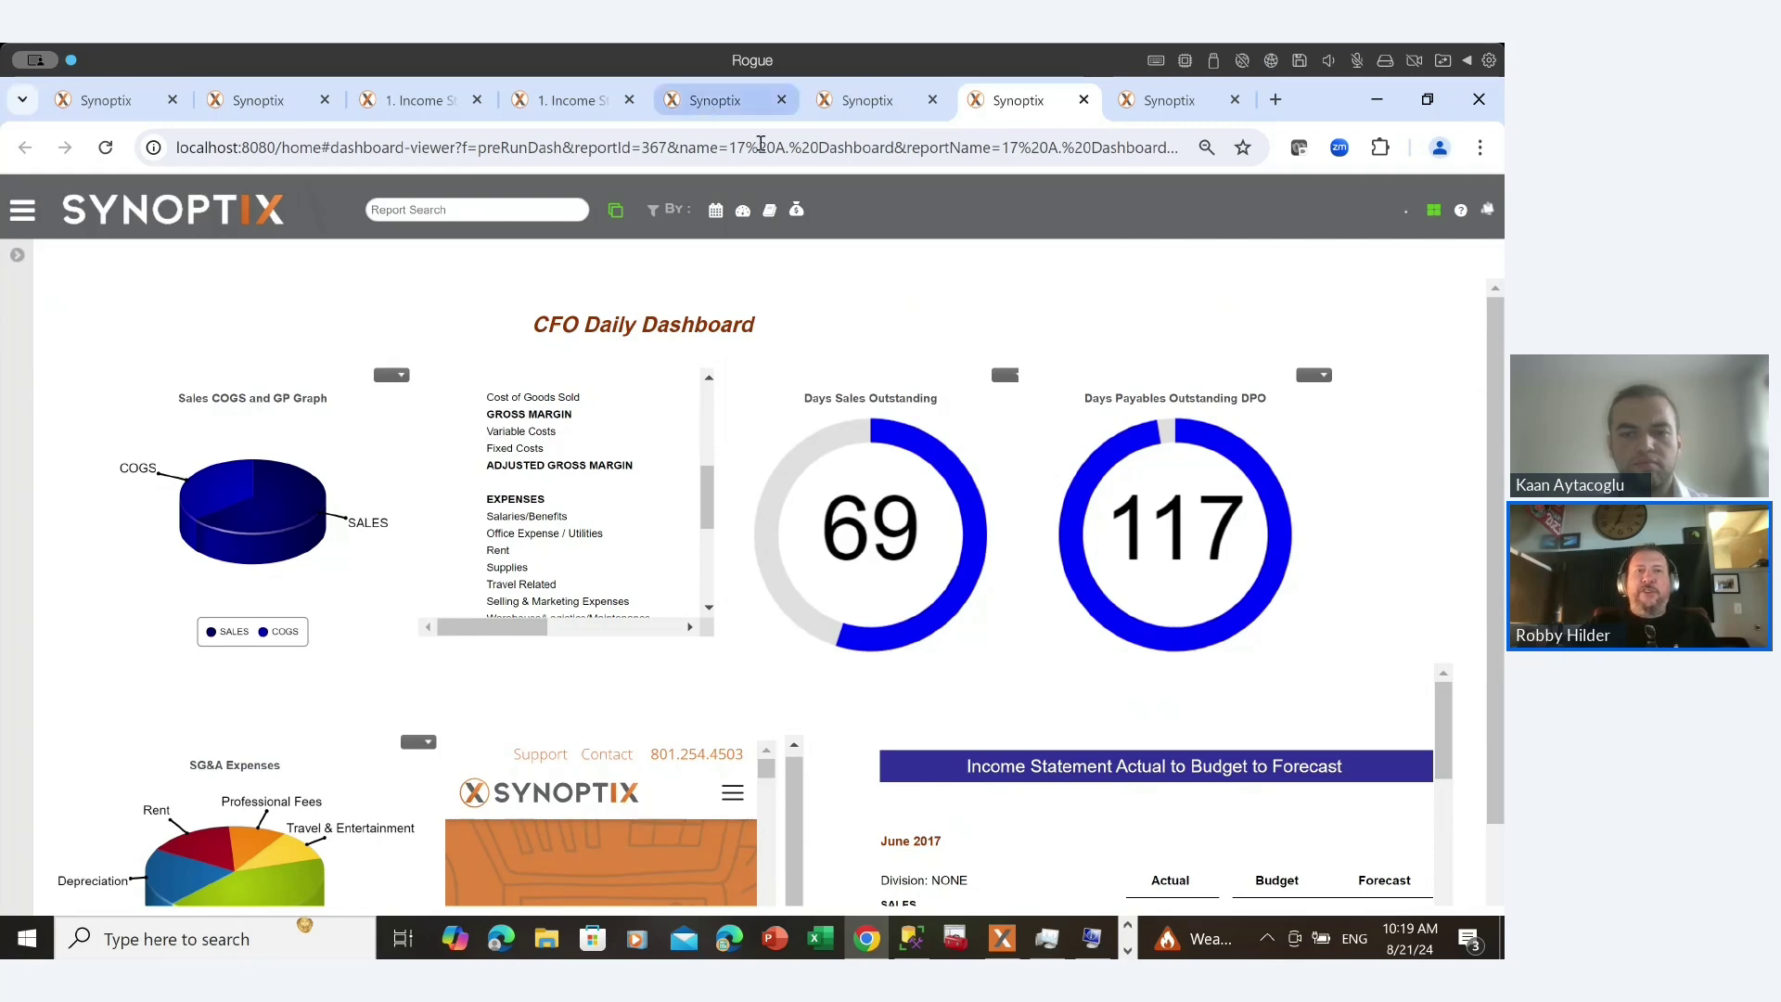
Glance at the open Income Statement with departmental filtering and return to the CFO Daily Dashboard.
left_click(264, 104)
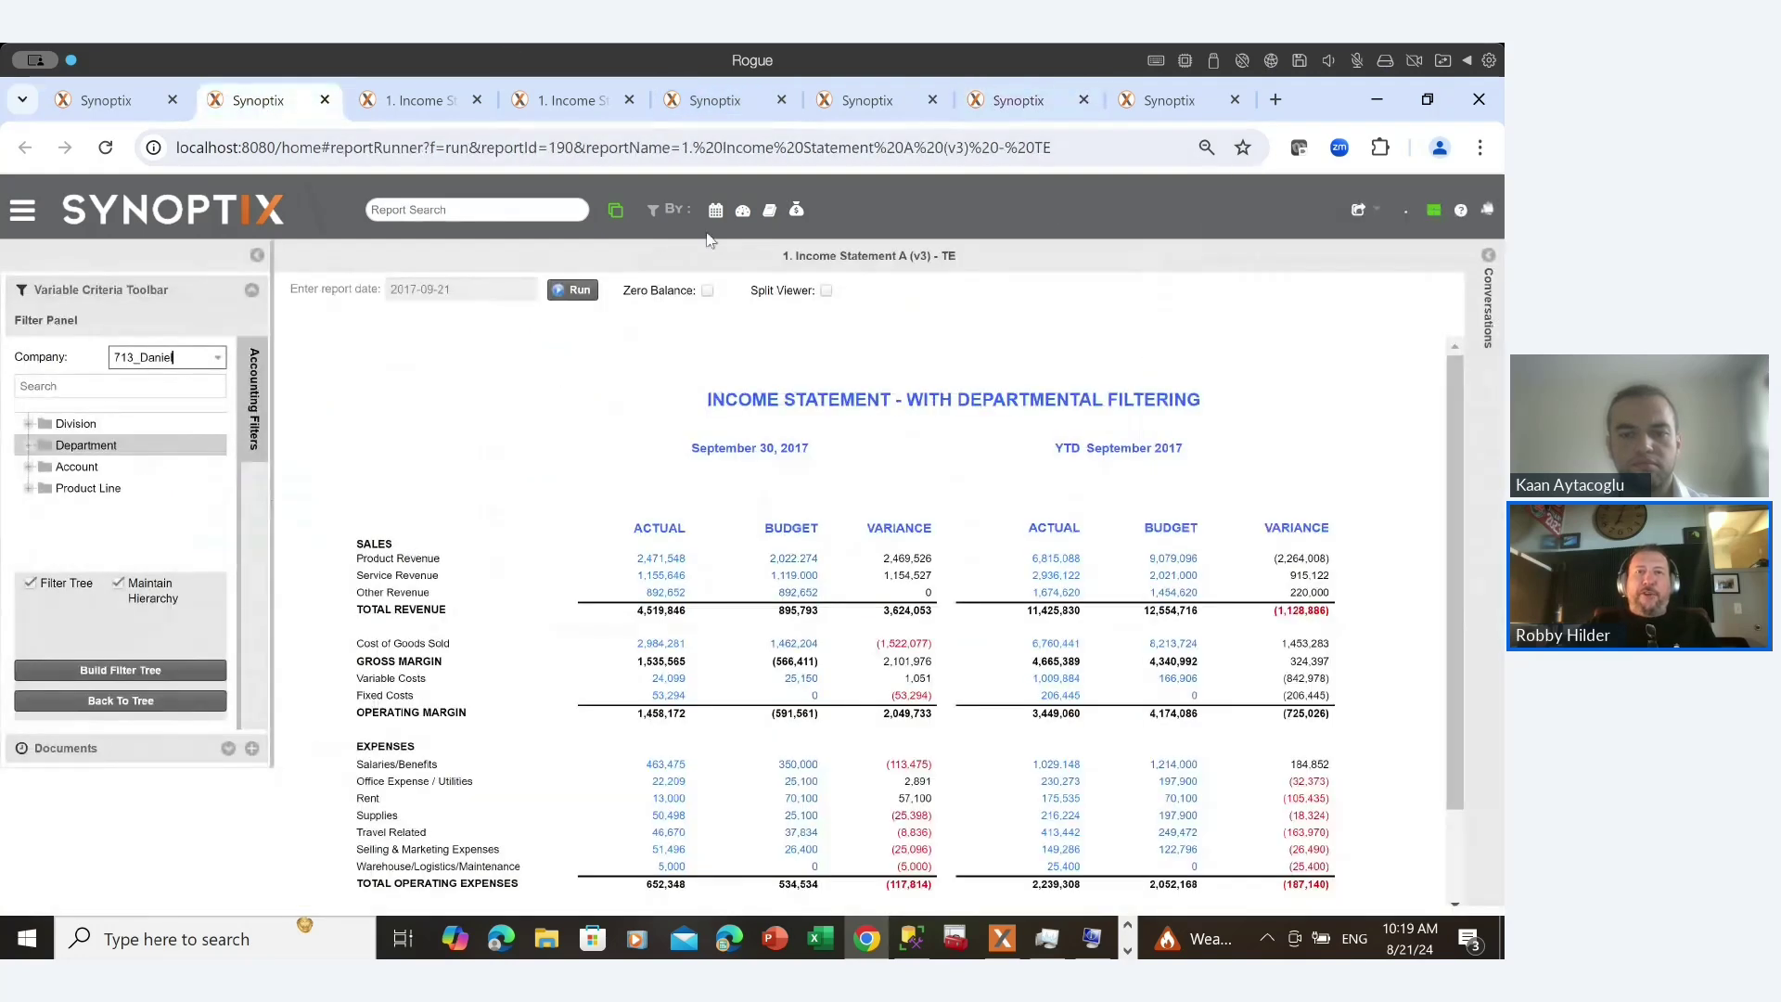
left_click(1022, 102)
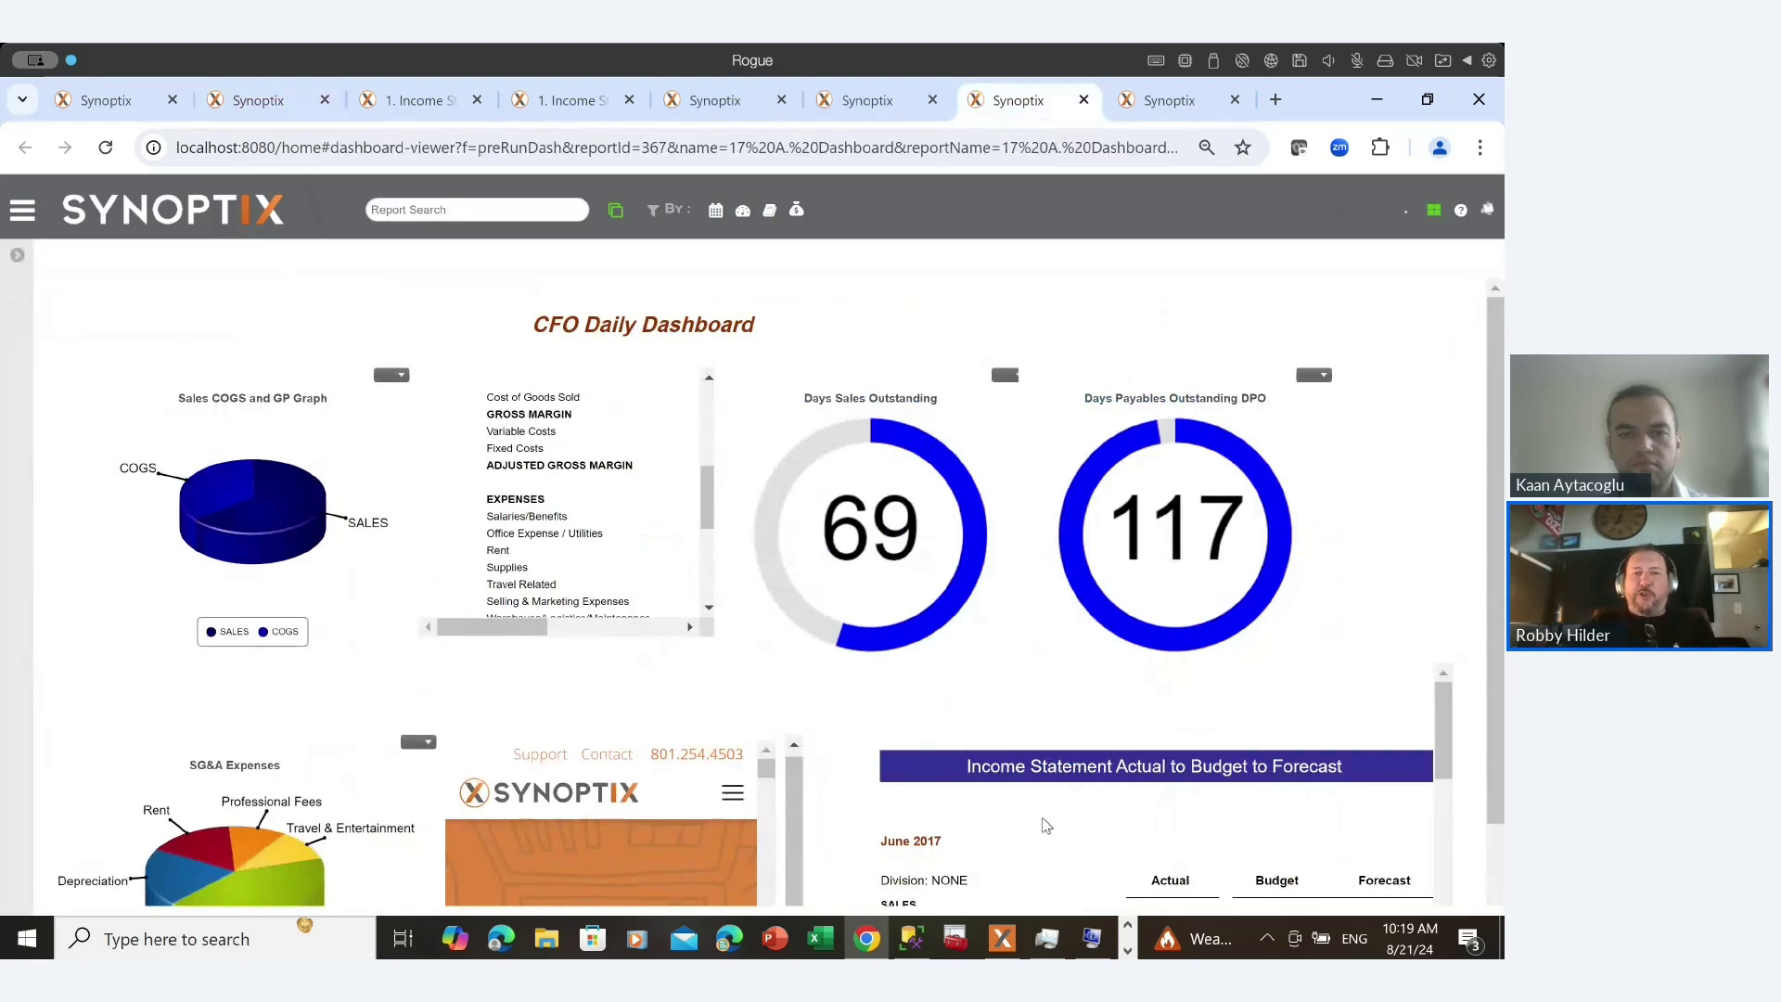
scroll(1046, 825, "down", 3)
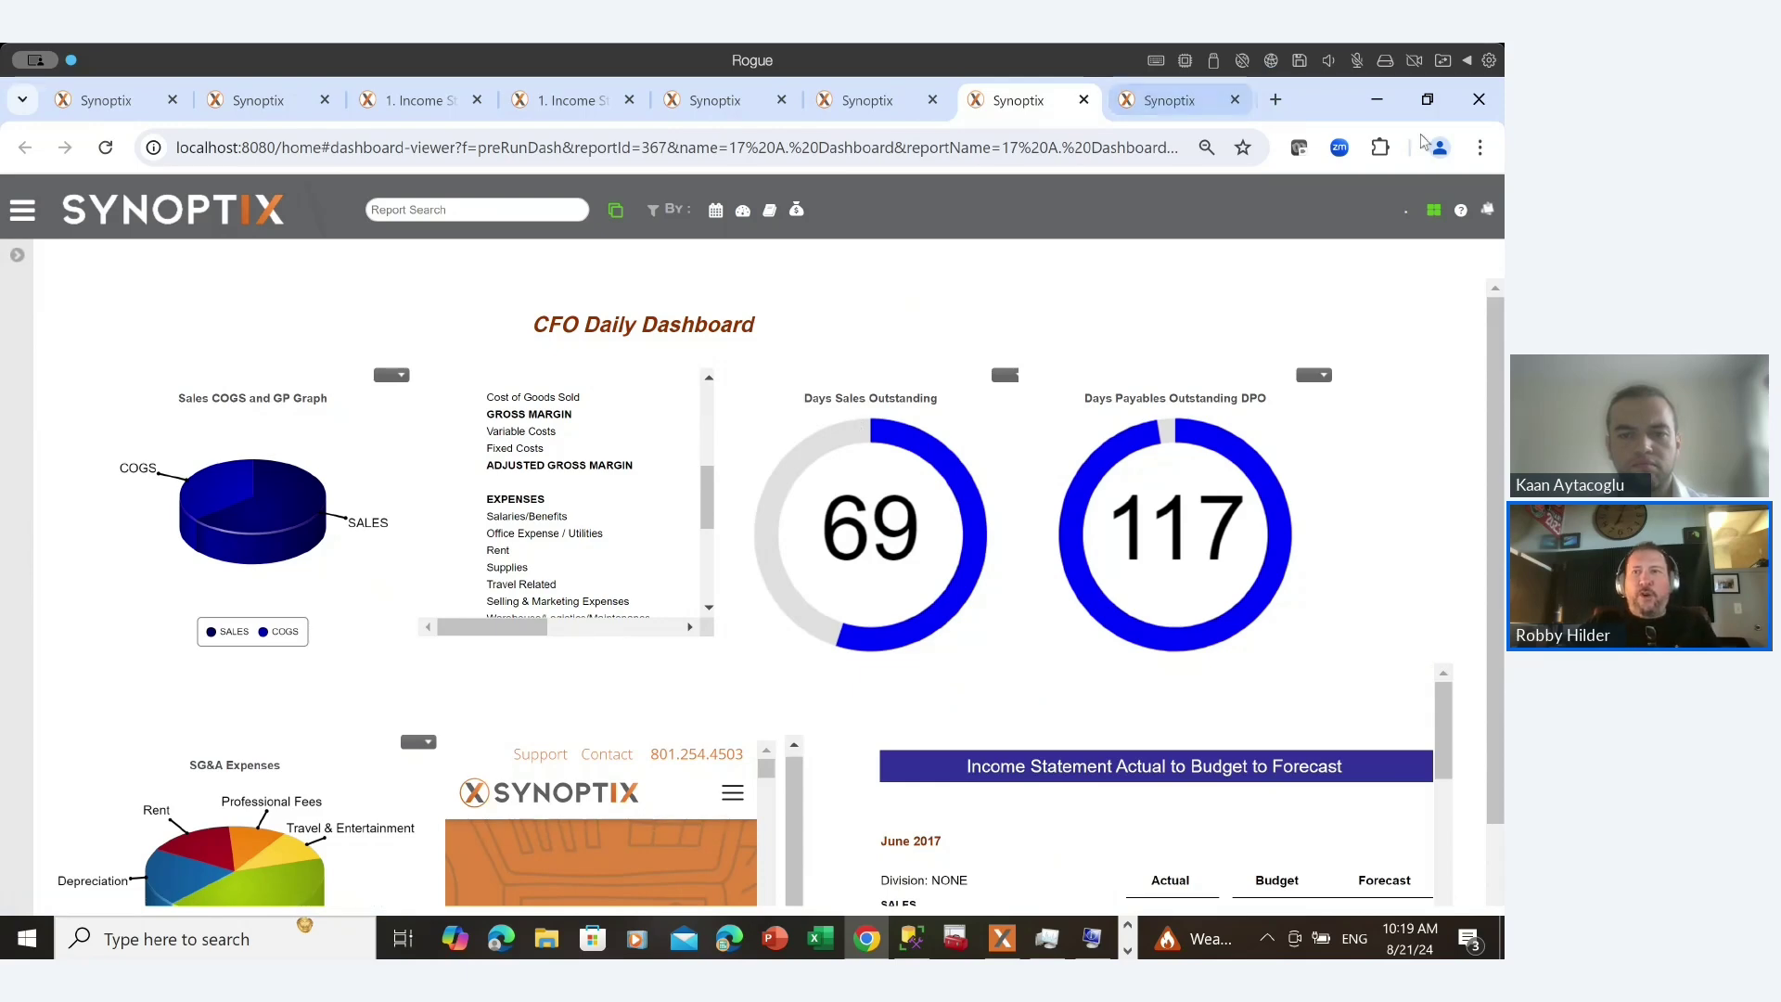
Restore the browser zoom to 100%.
left_click(1481, 150)
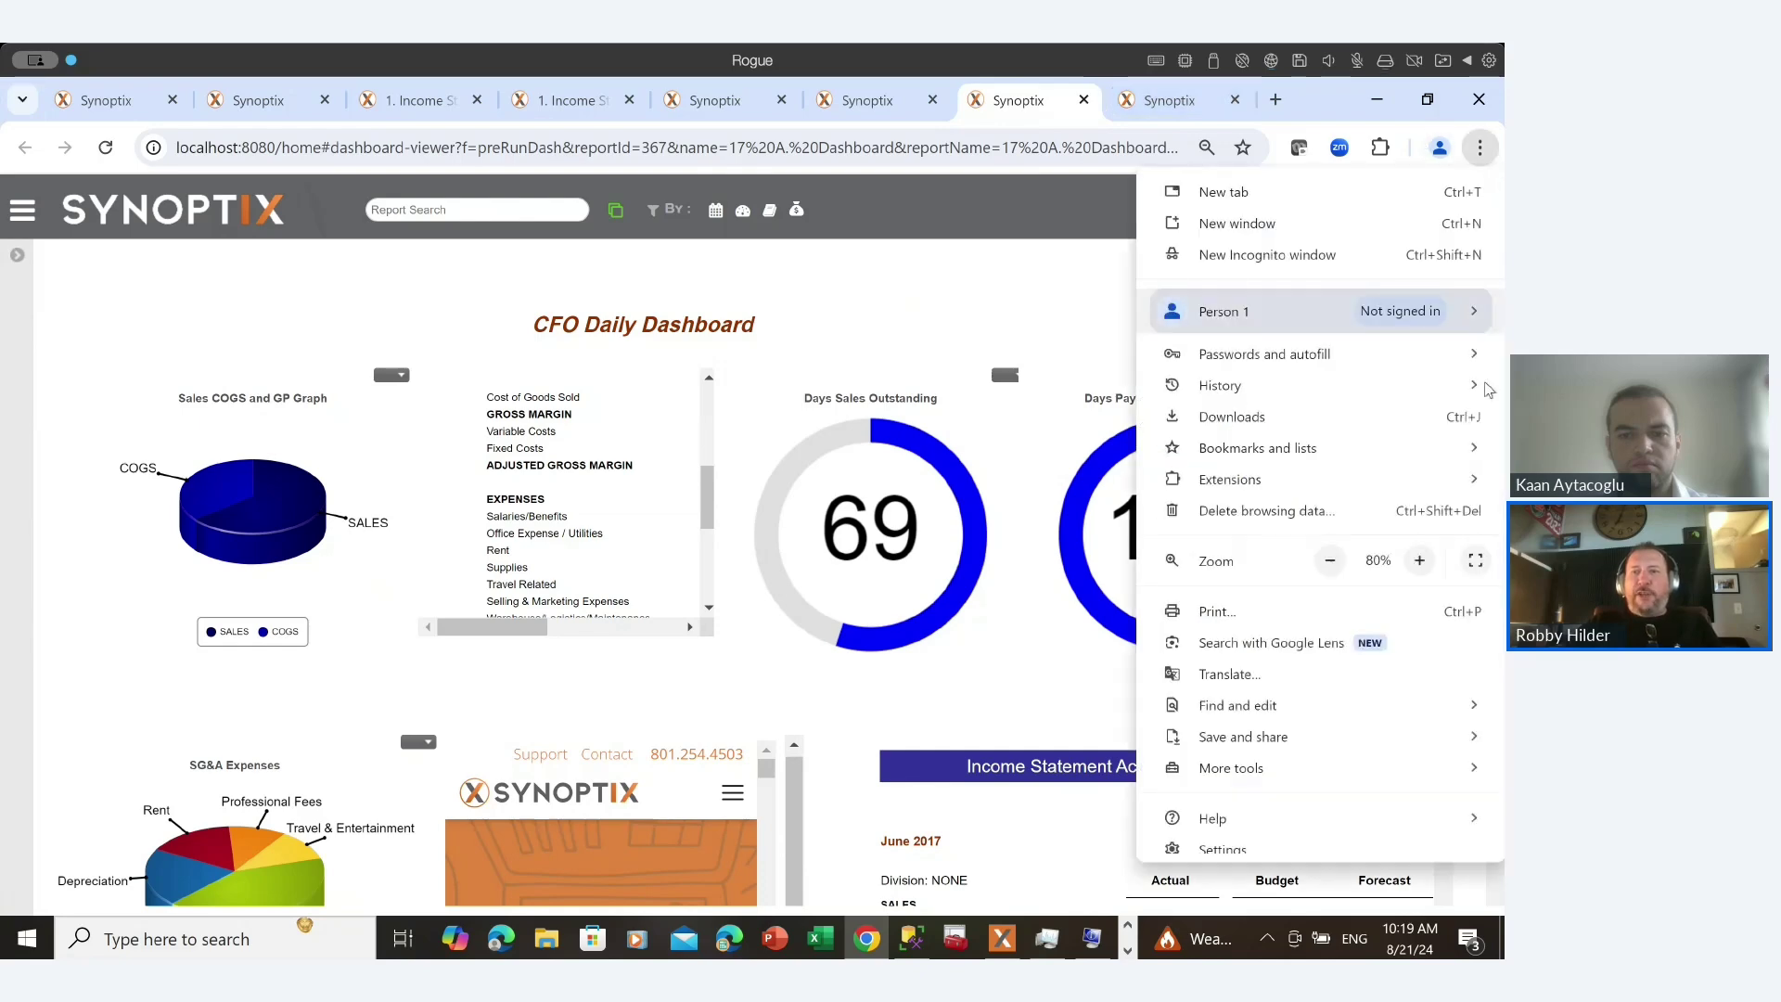
left_click(1420, 561)
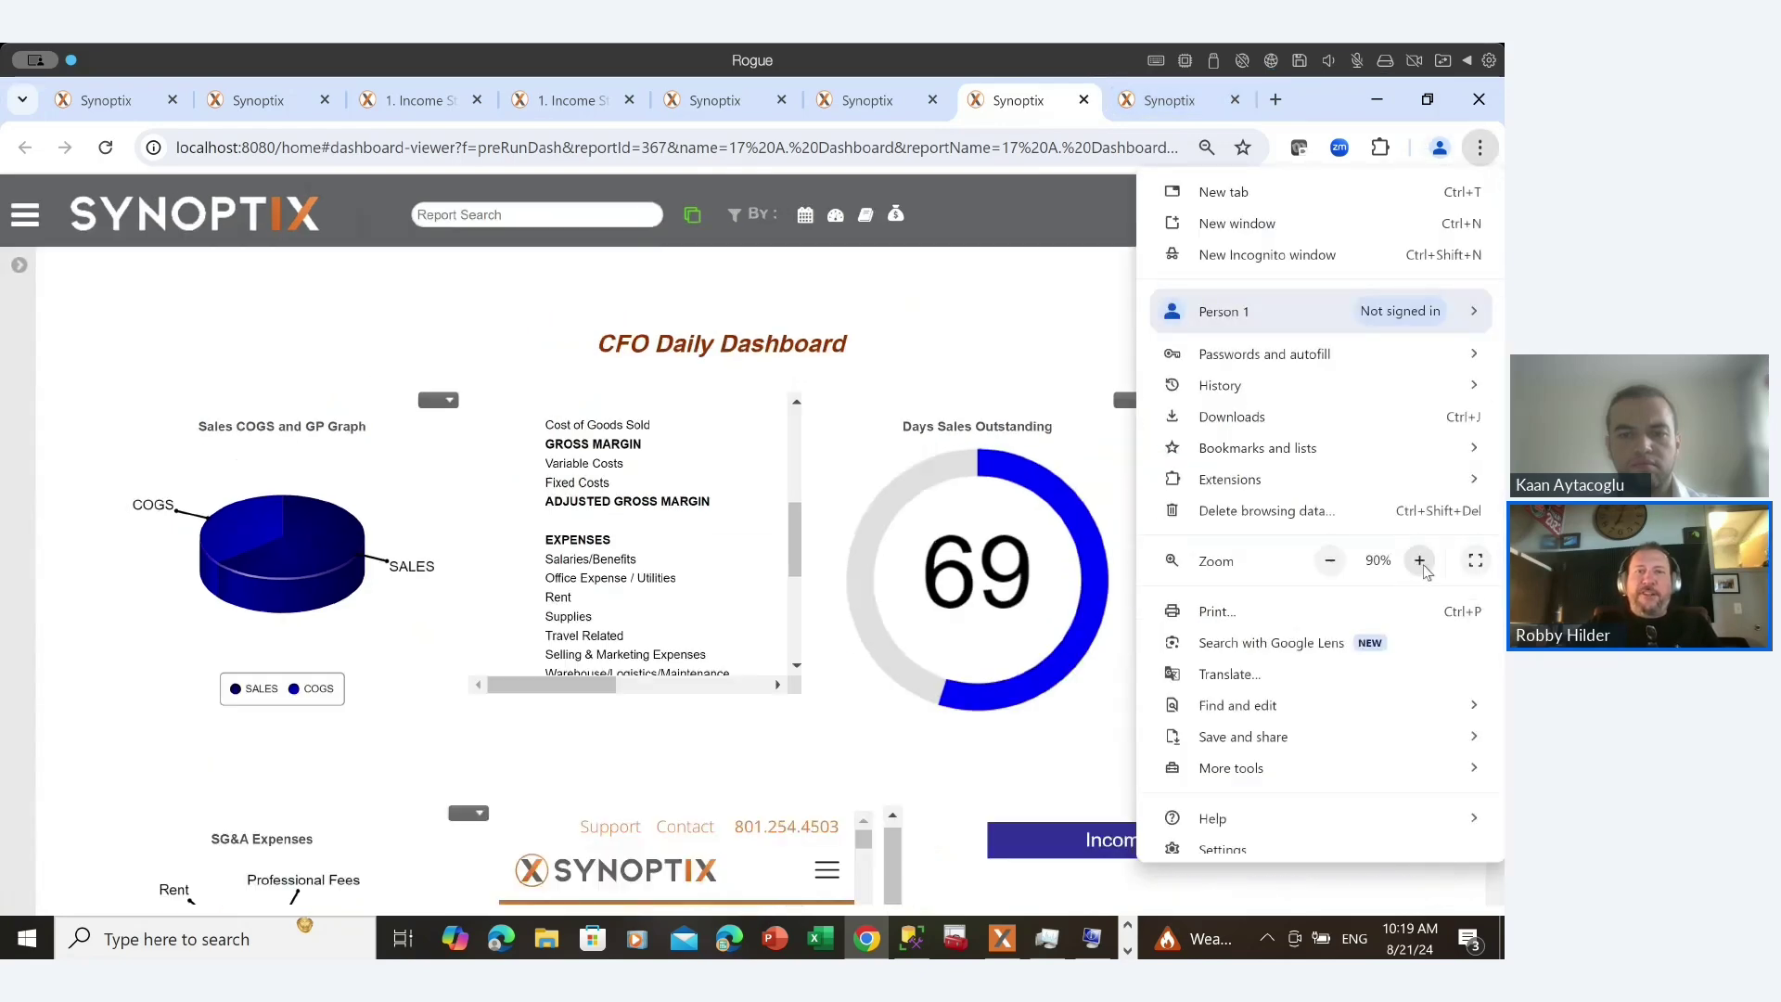
left_click(1420, 561)
Expand the manufacturing portal's document side panel, narrow it, and collapse its Favorites and Recents lists.
left_click(112, 105)
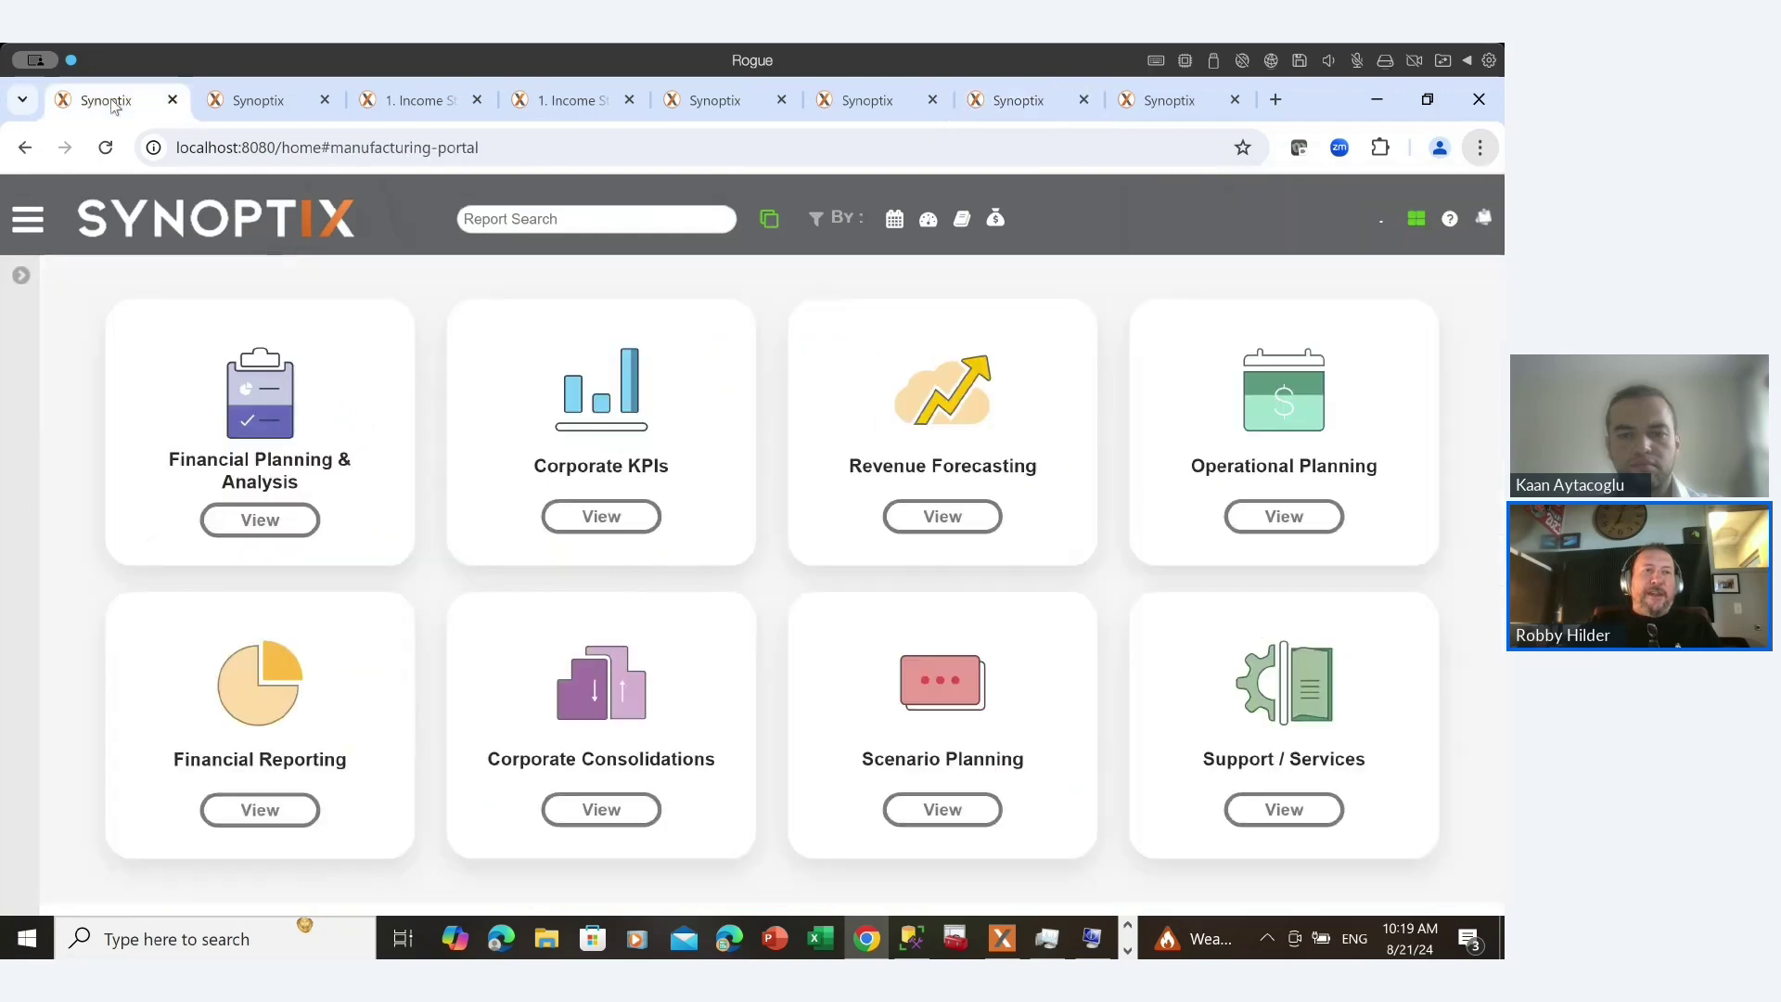
left_click(20, 272)
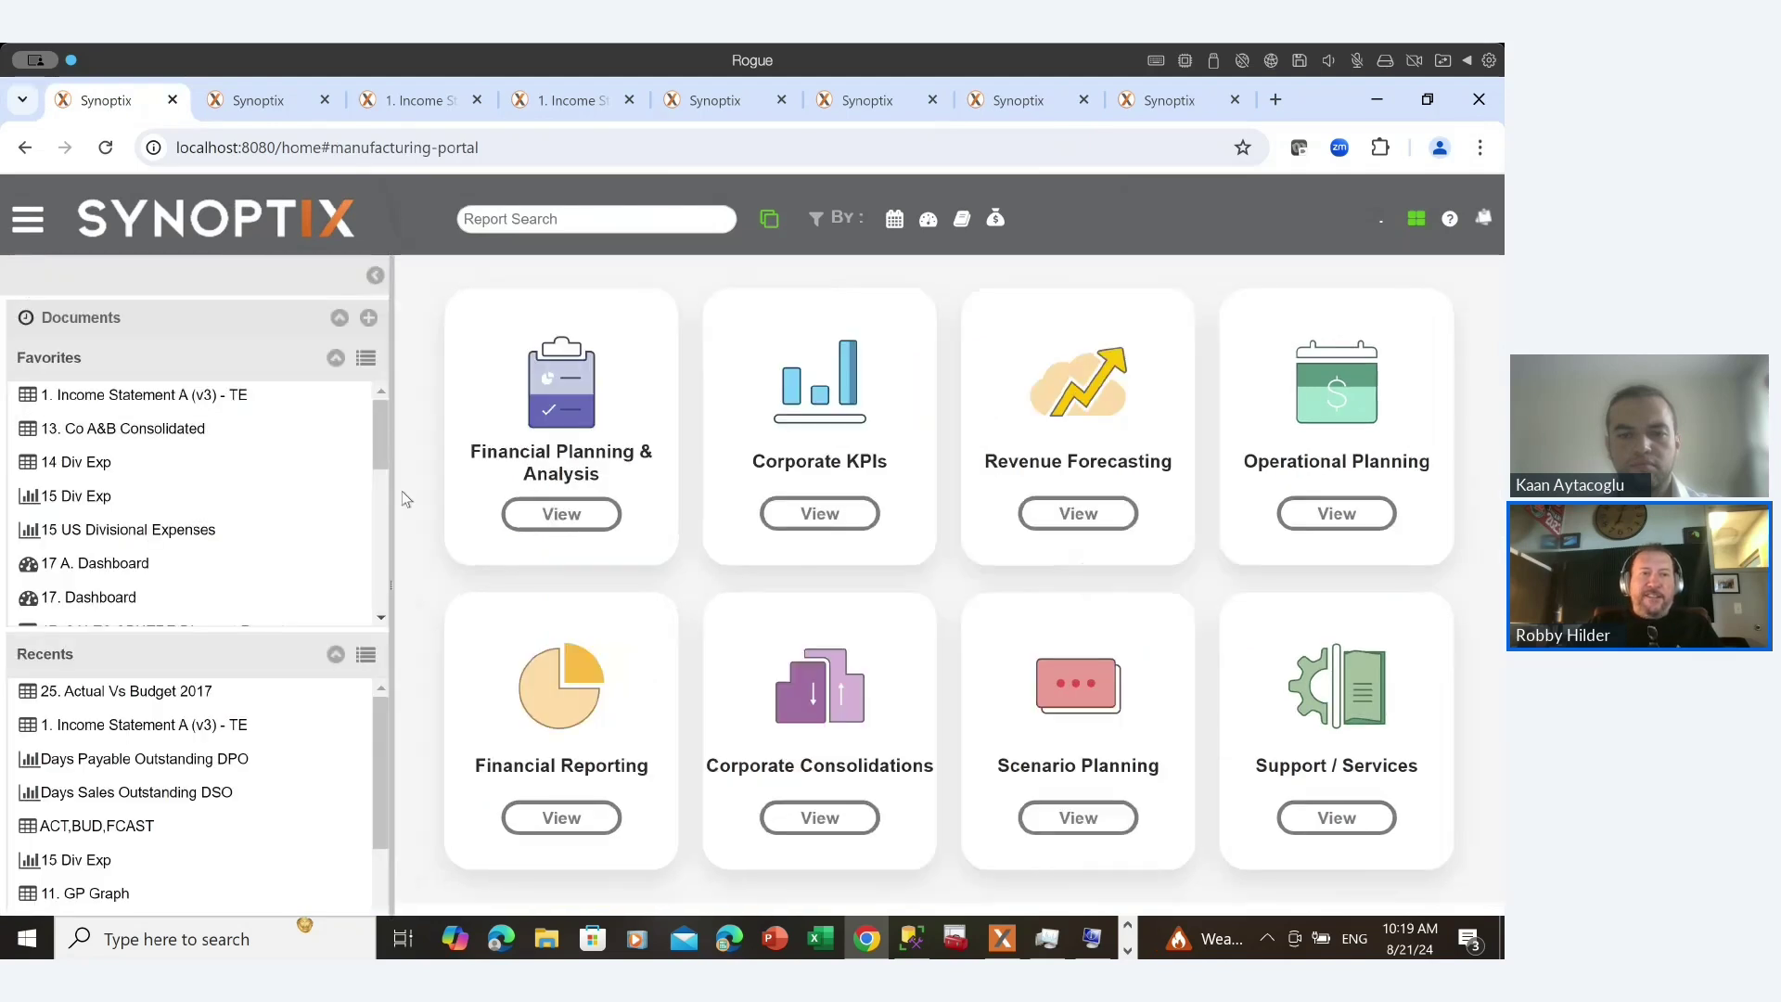
left_click_drag(390, 494, 325, 492)
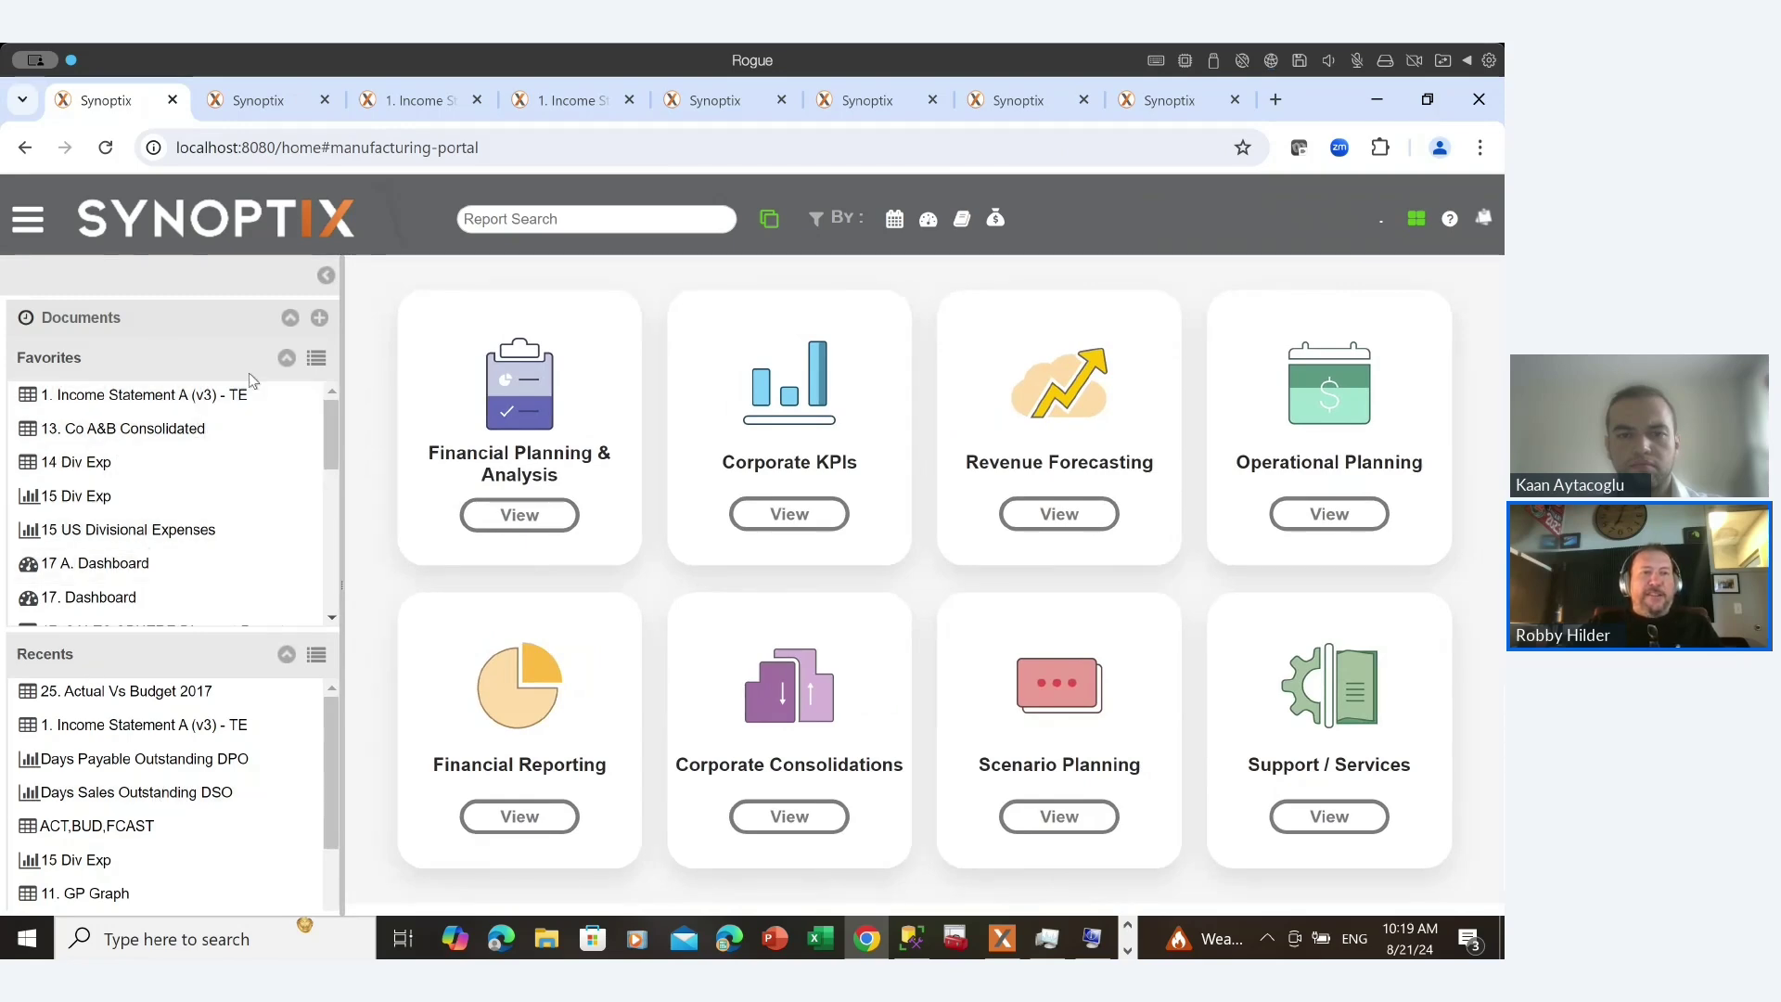
left_click(287, 358)
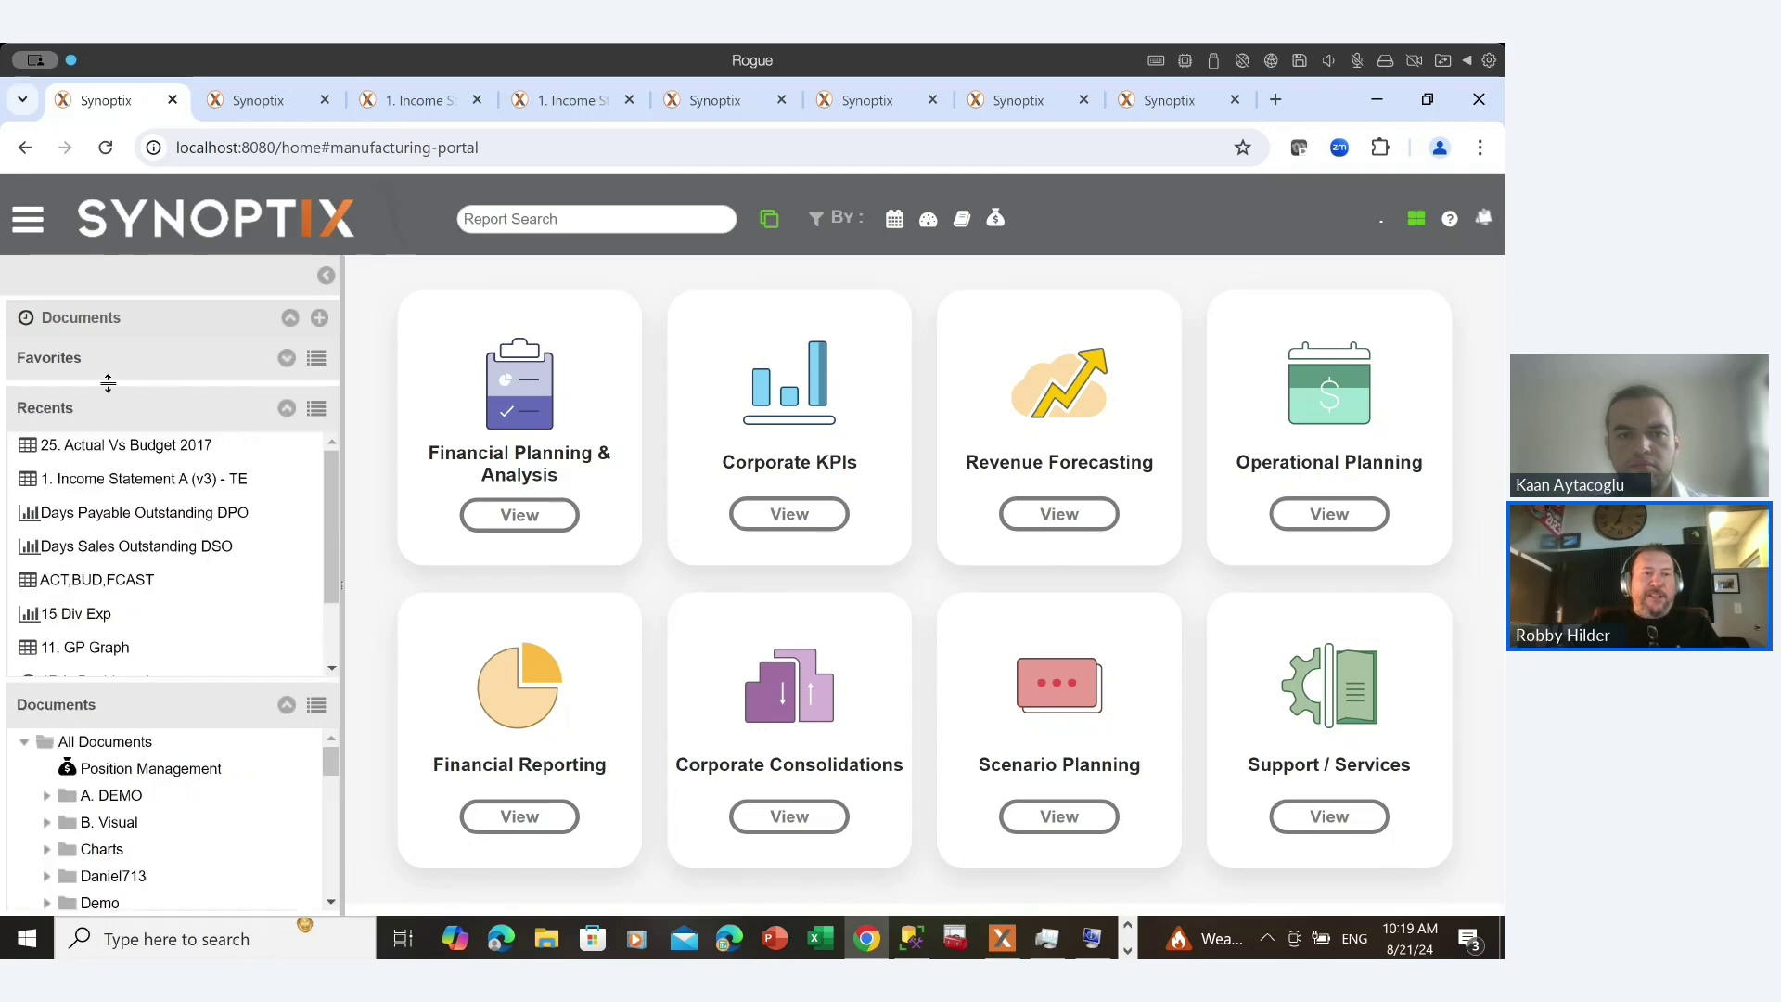
left_click(287, 408)
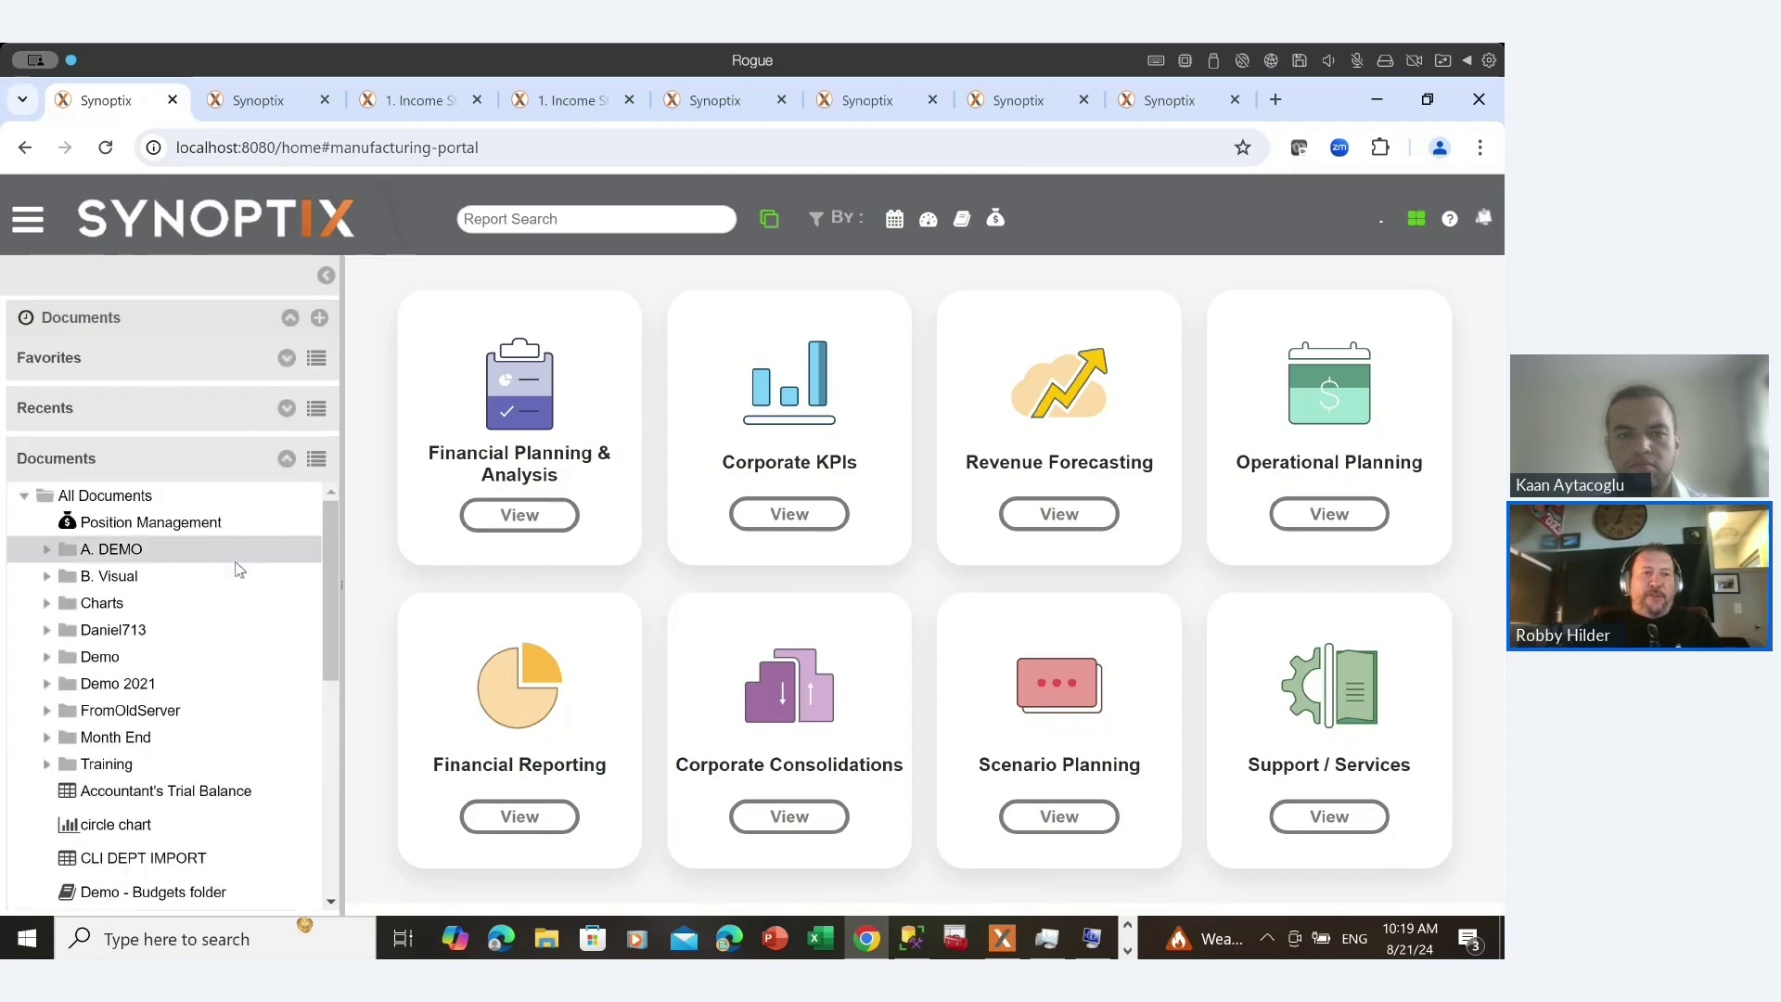
Look through the All Documents folder tree and hide the document side panel.
scroll(239, 567, "down", 5)
scroll(239, 568, "up", 5)
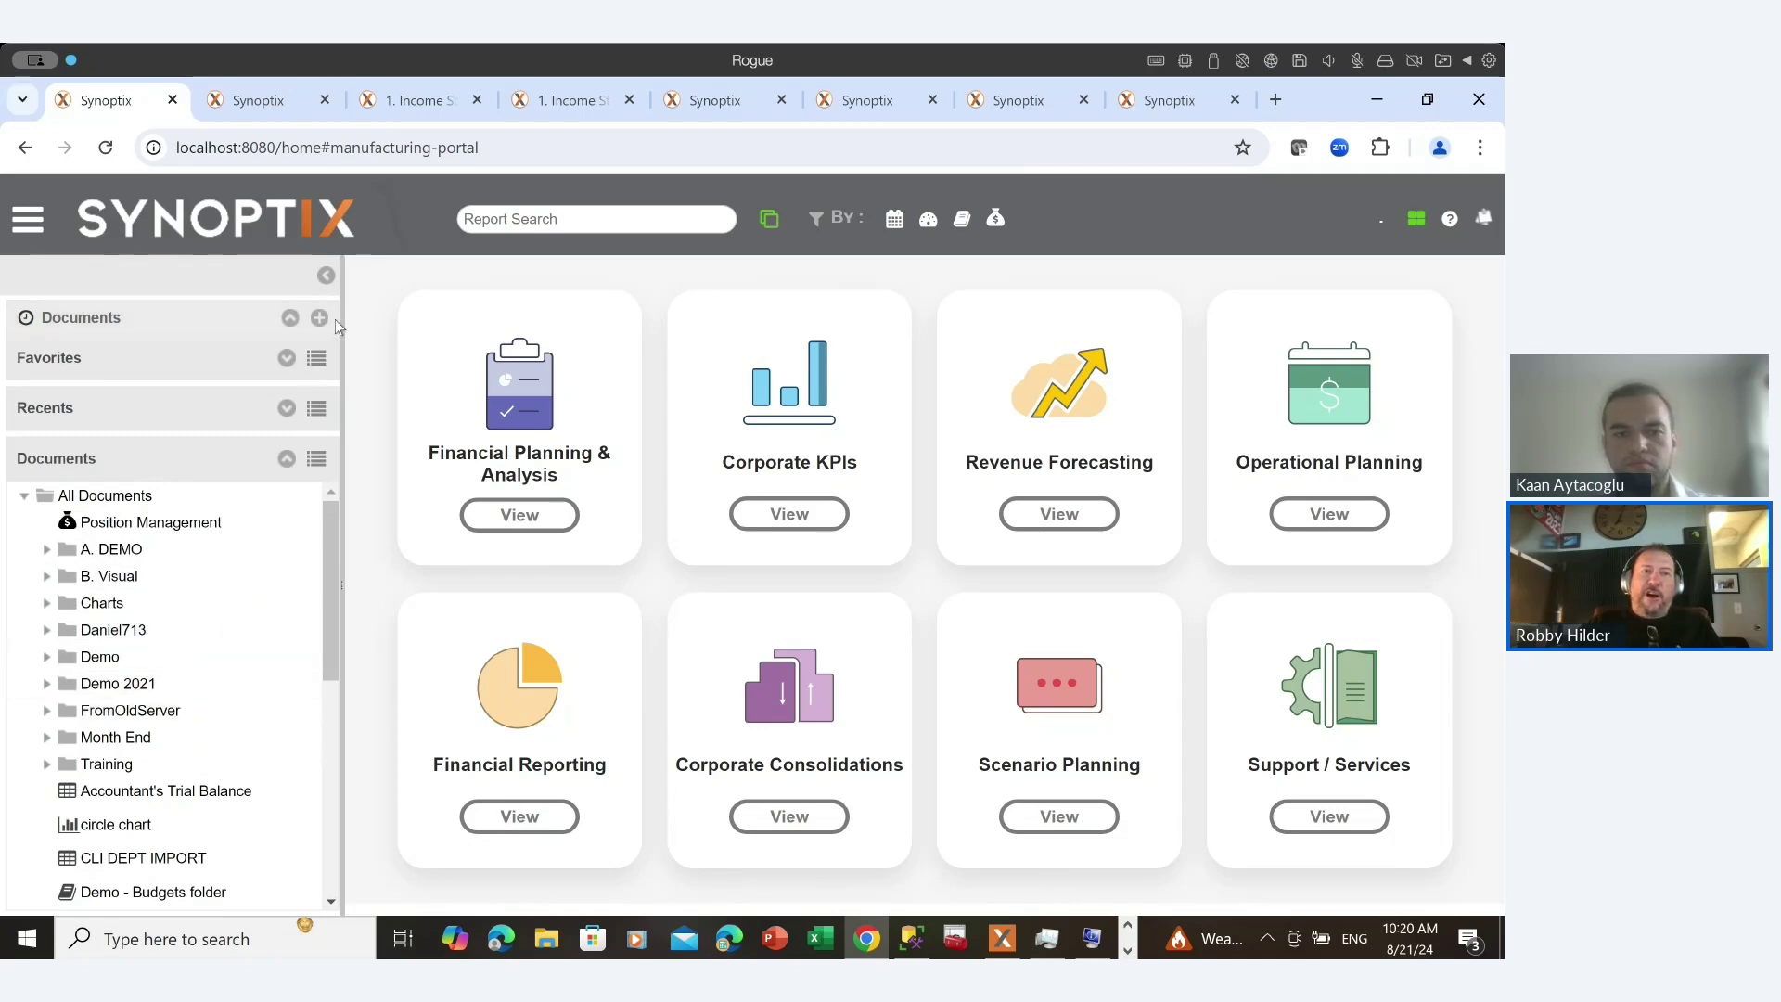
left_click(325, 276)
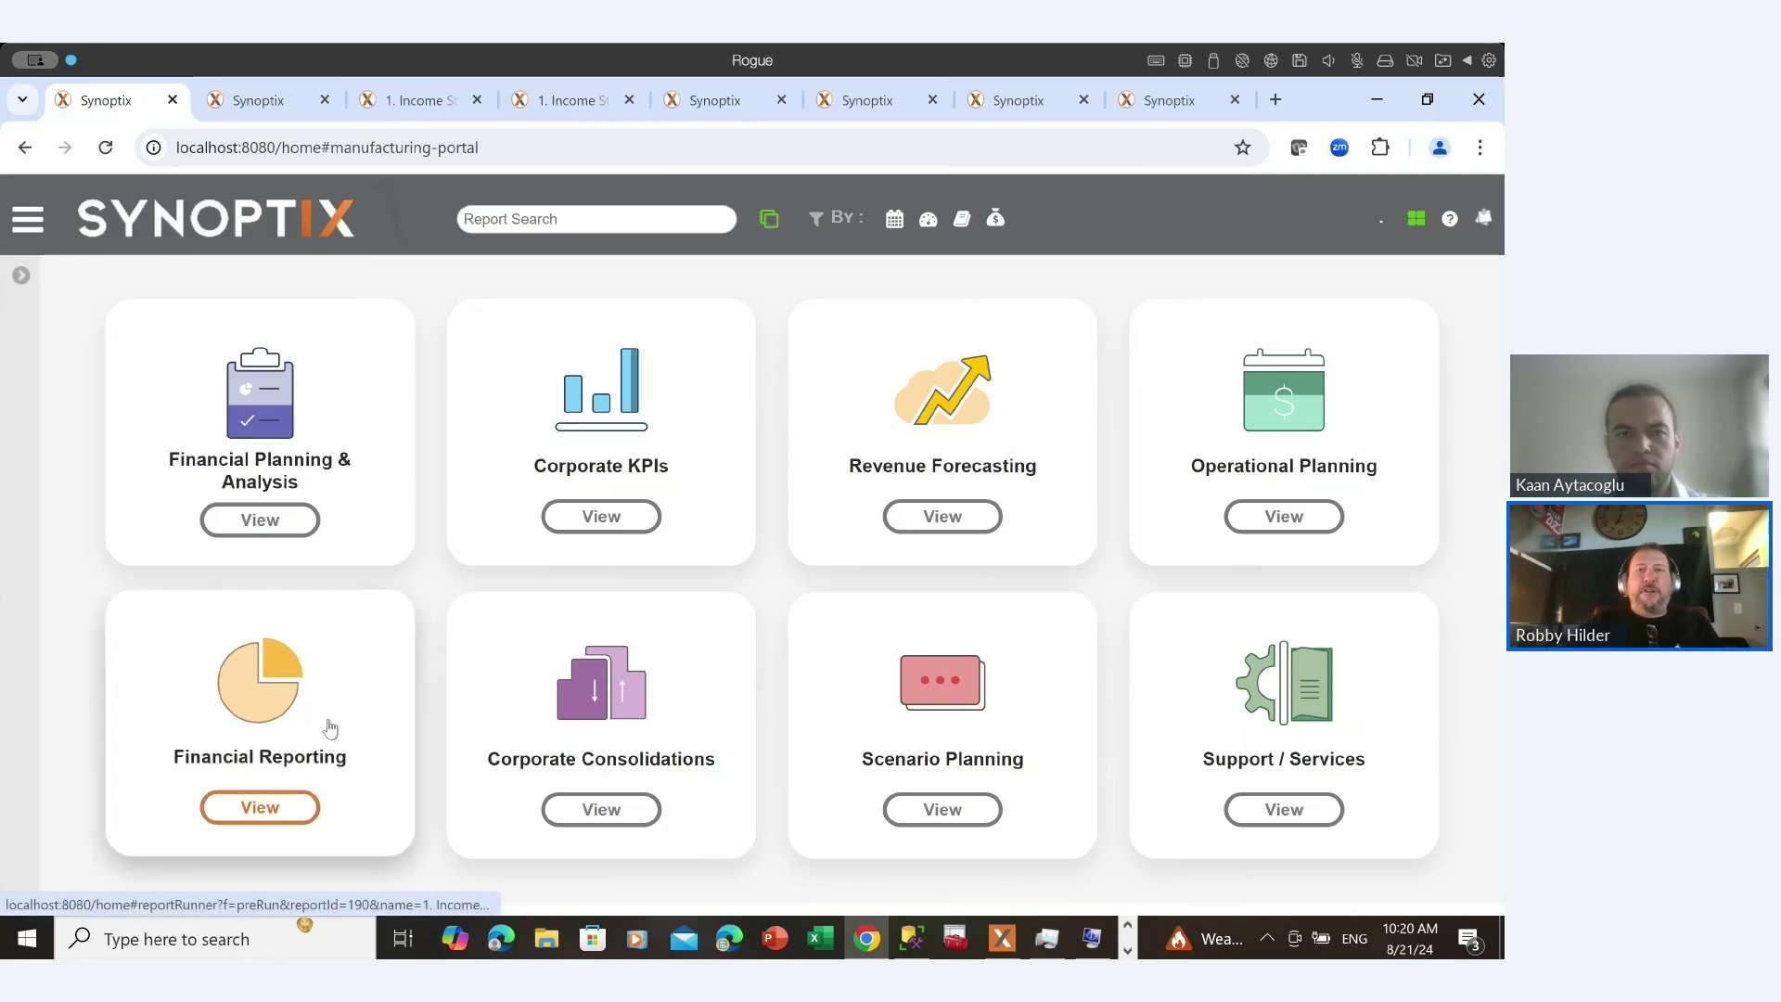
left_click(1001, 109)
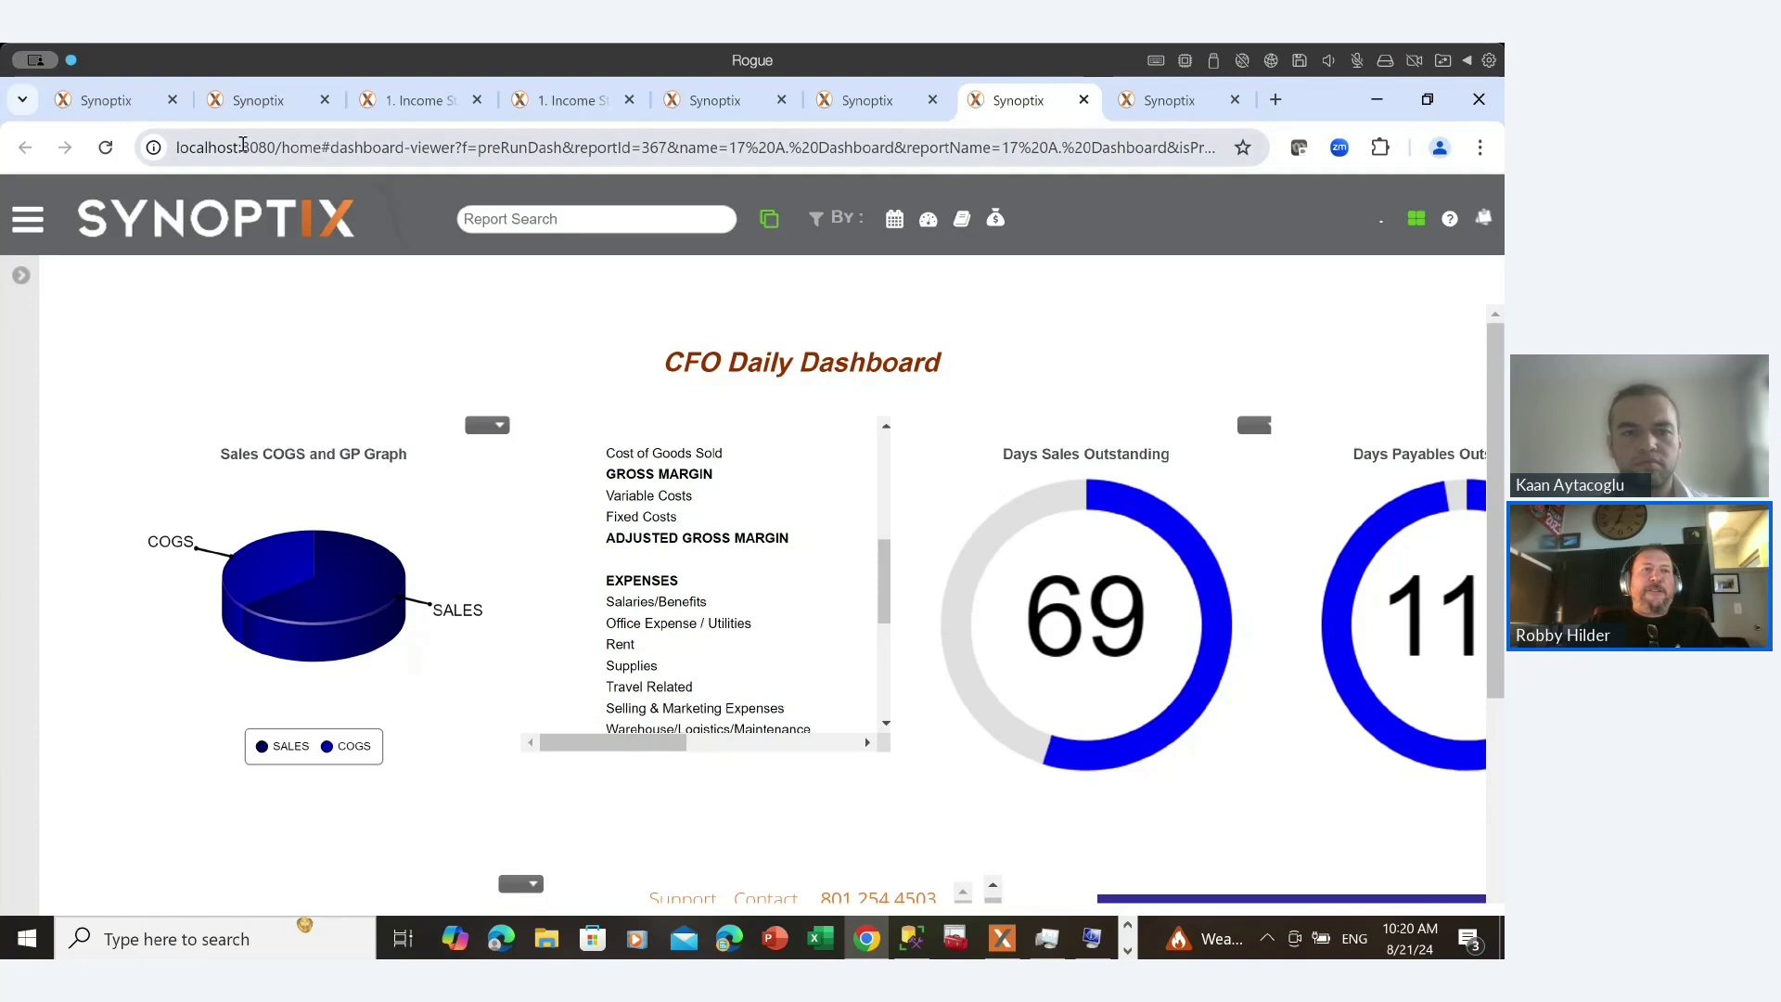
left_click(130, 107)
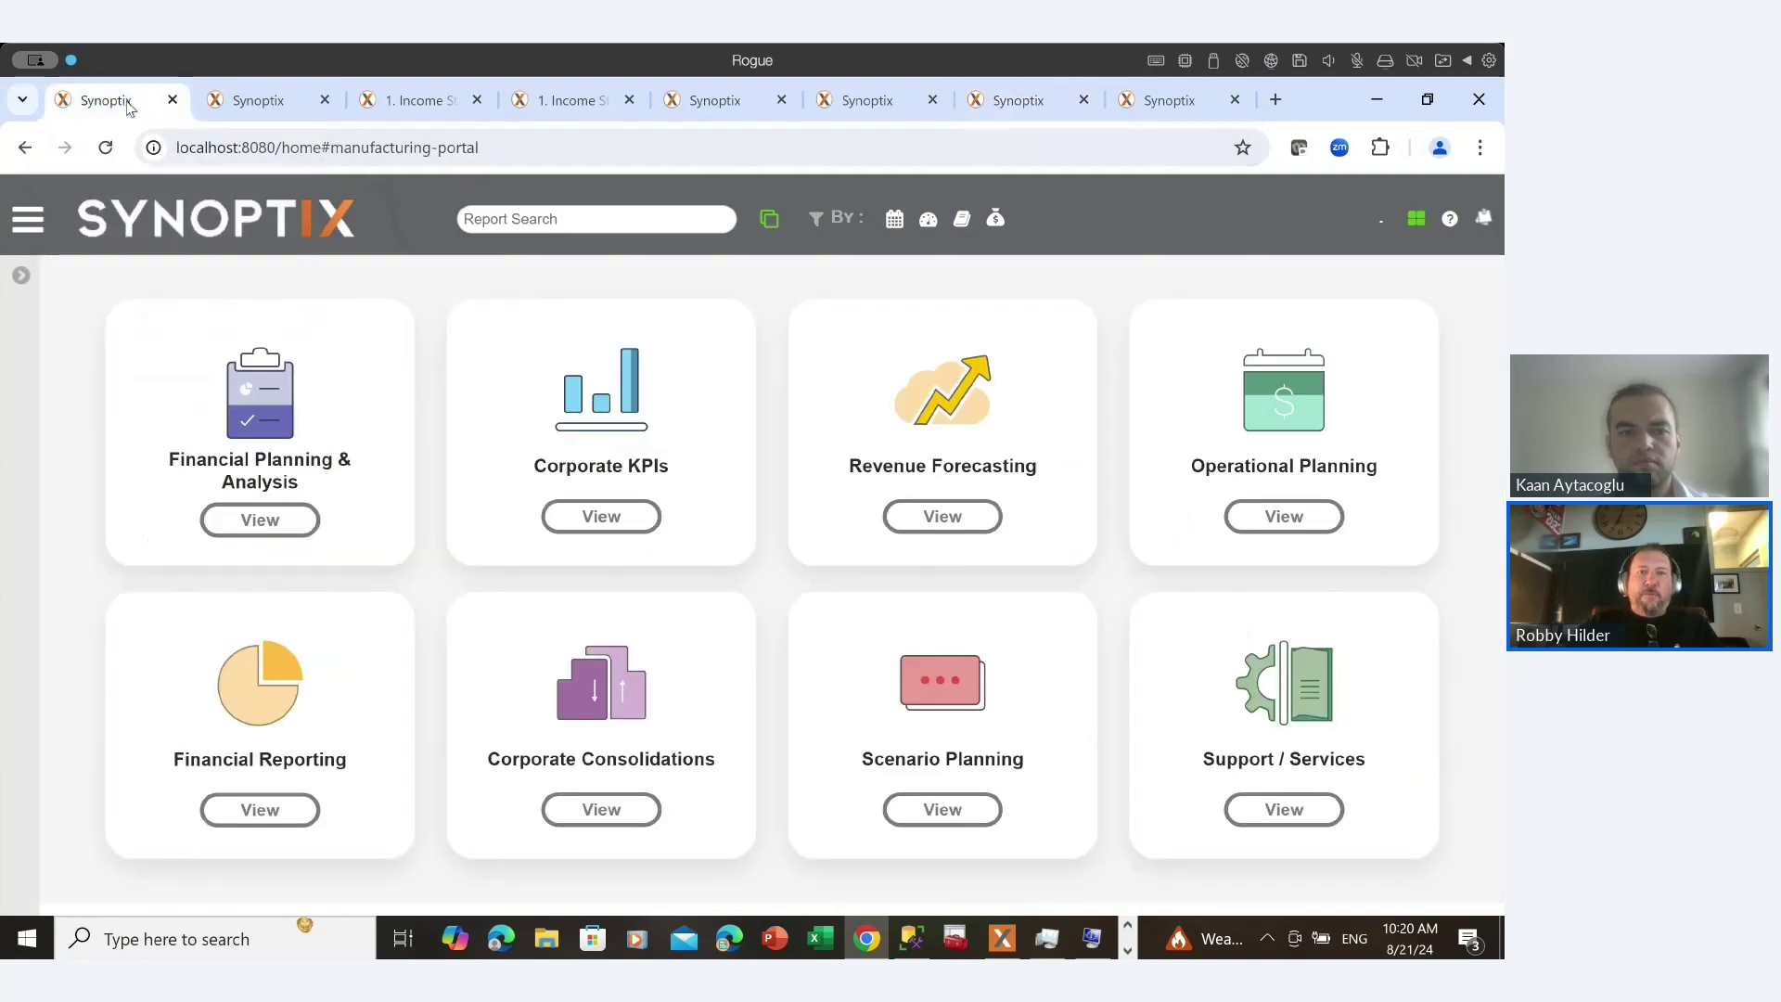
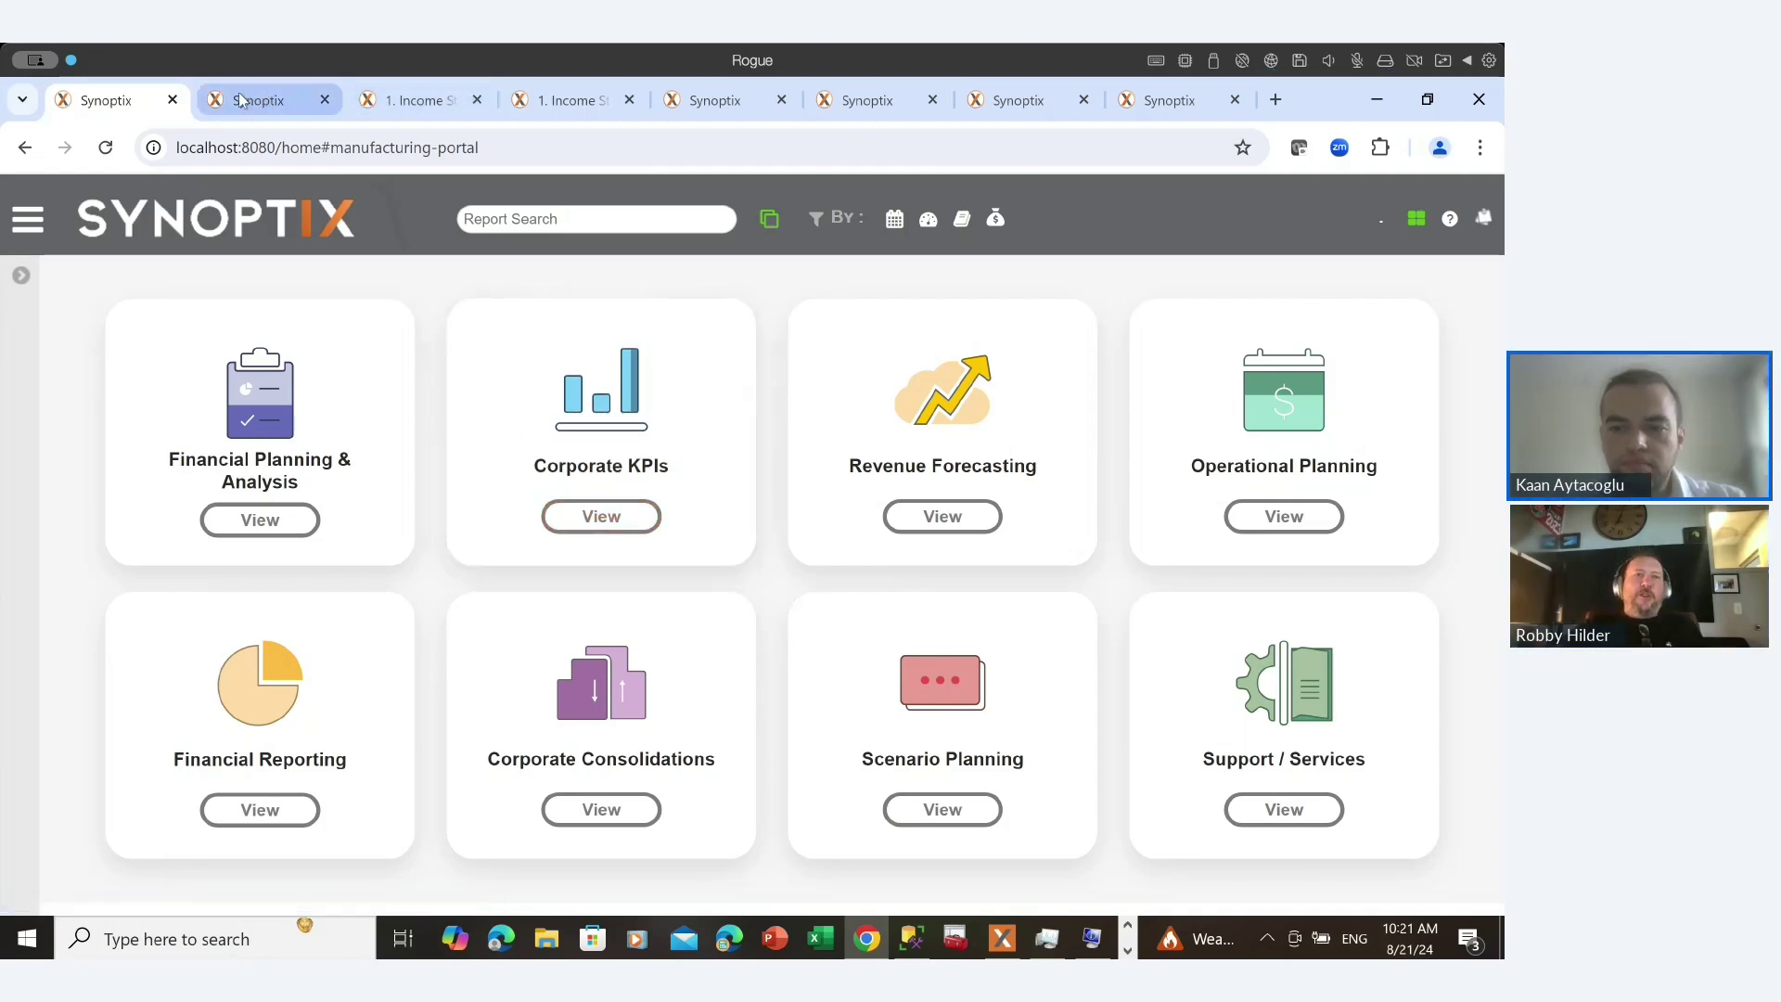
Bring up the Product Sales report in the designer and expand the Company list in the widened Designer pane.
mouse_move(266, 112)
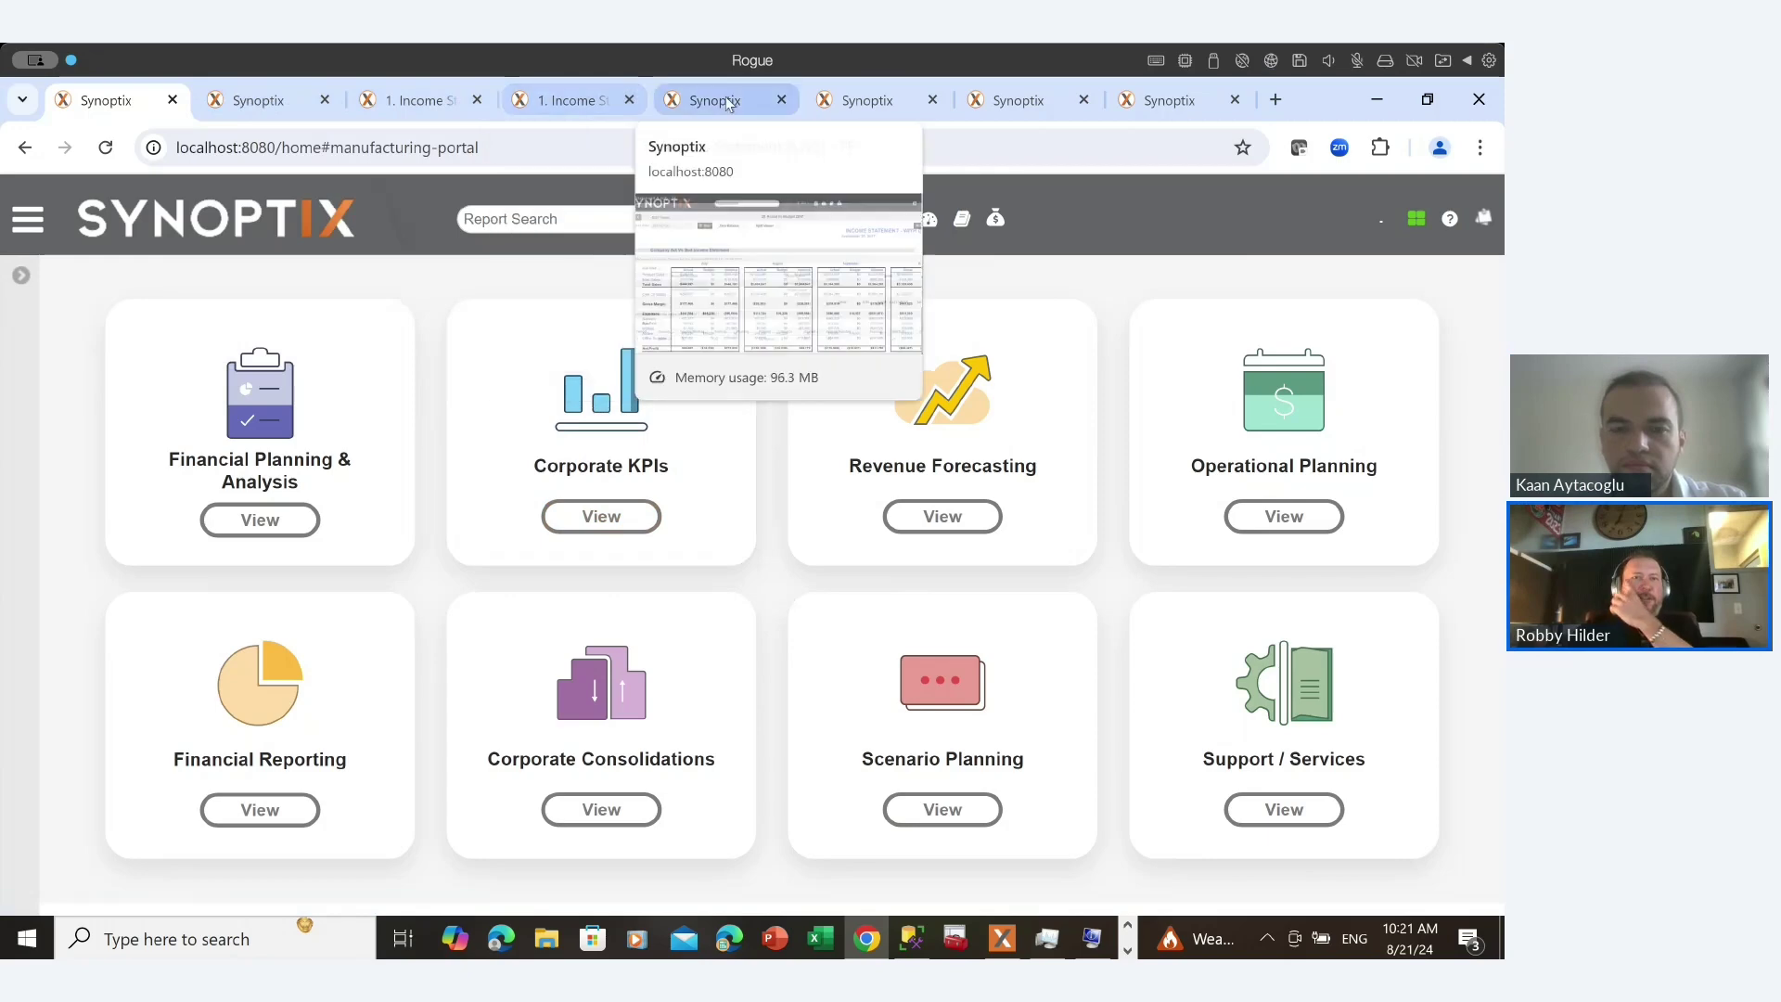
left_click(861, 103)
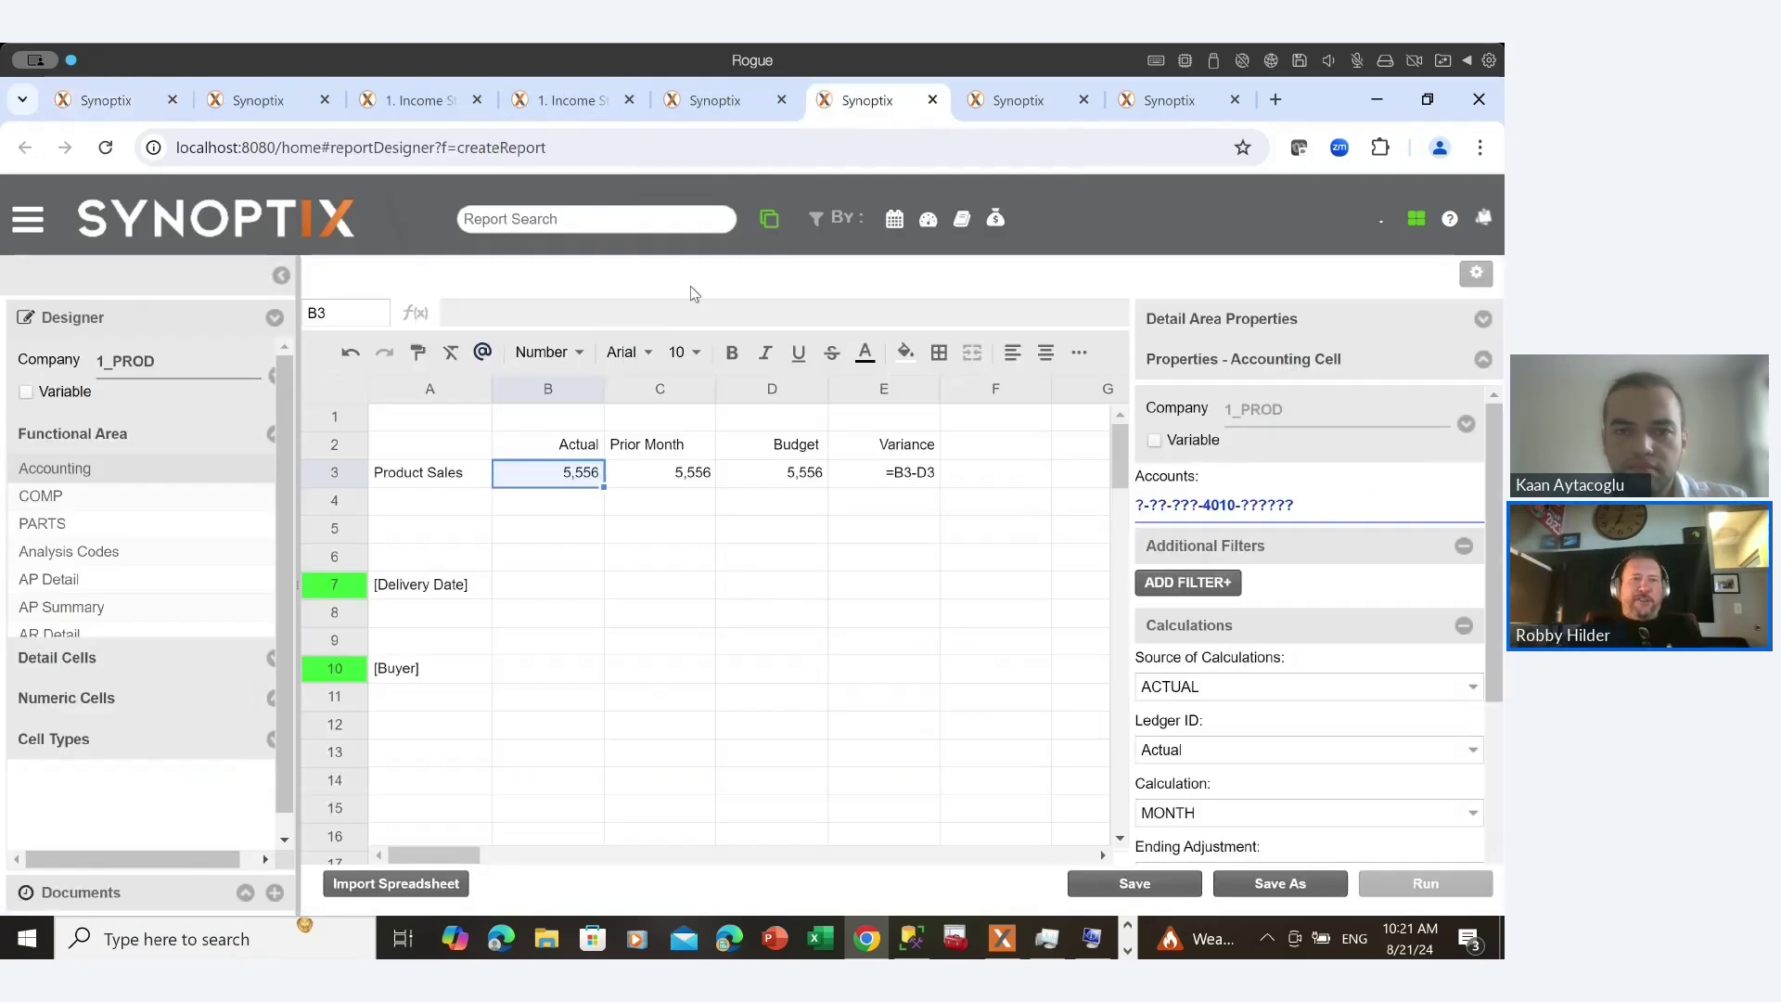
left_click_drag(294, 451, 488, 451)
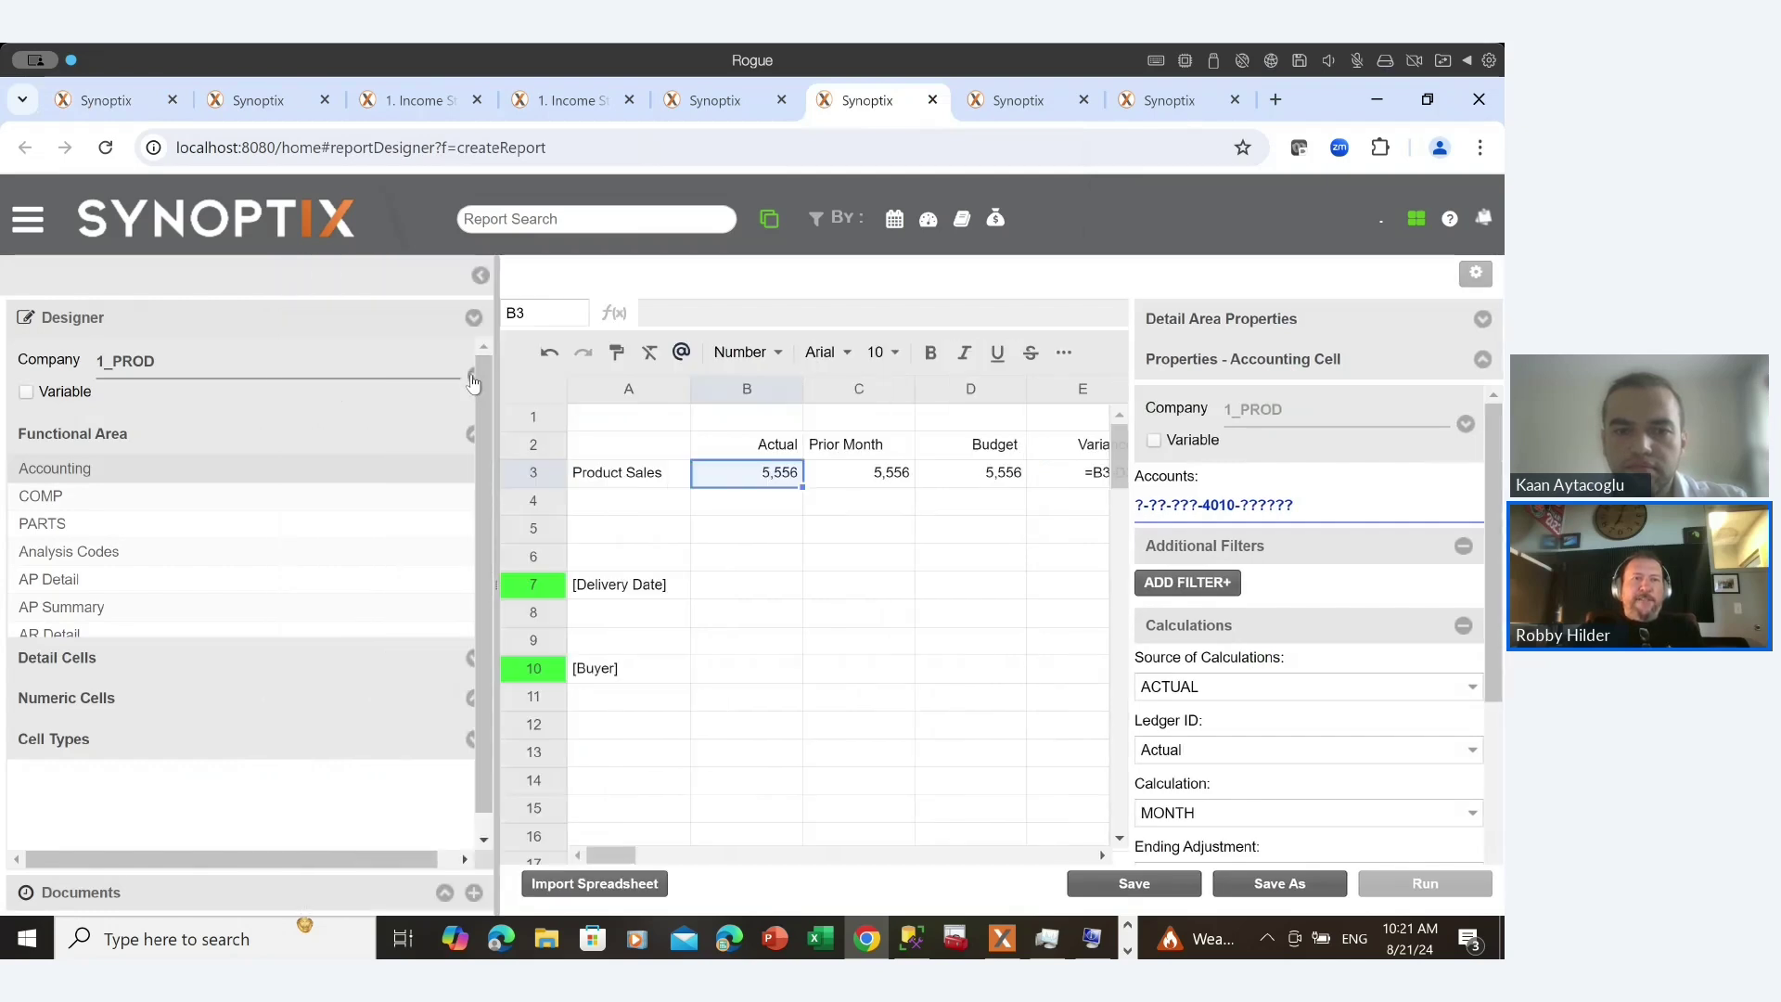
left_click(472, 380)
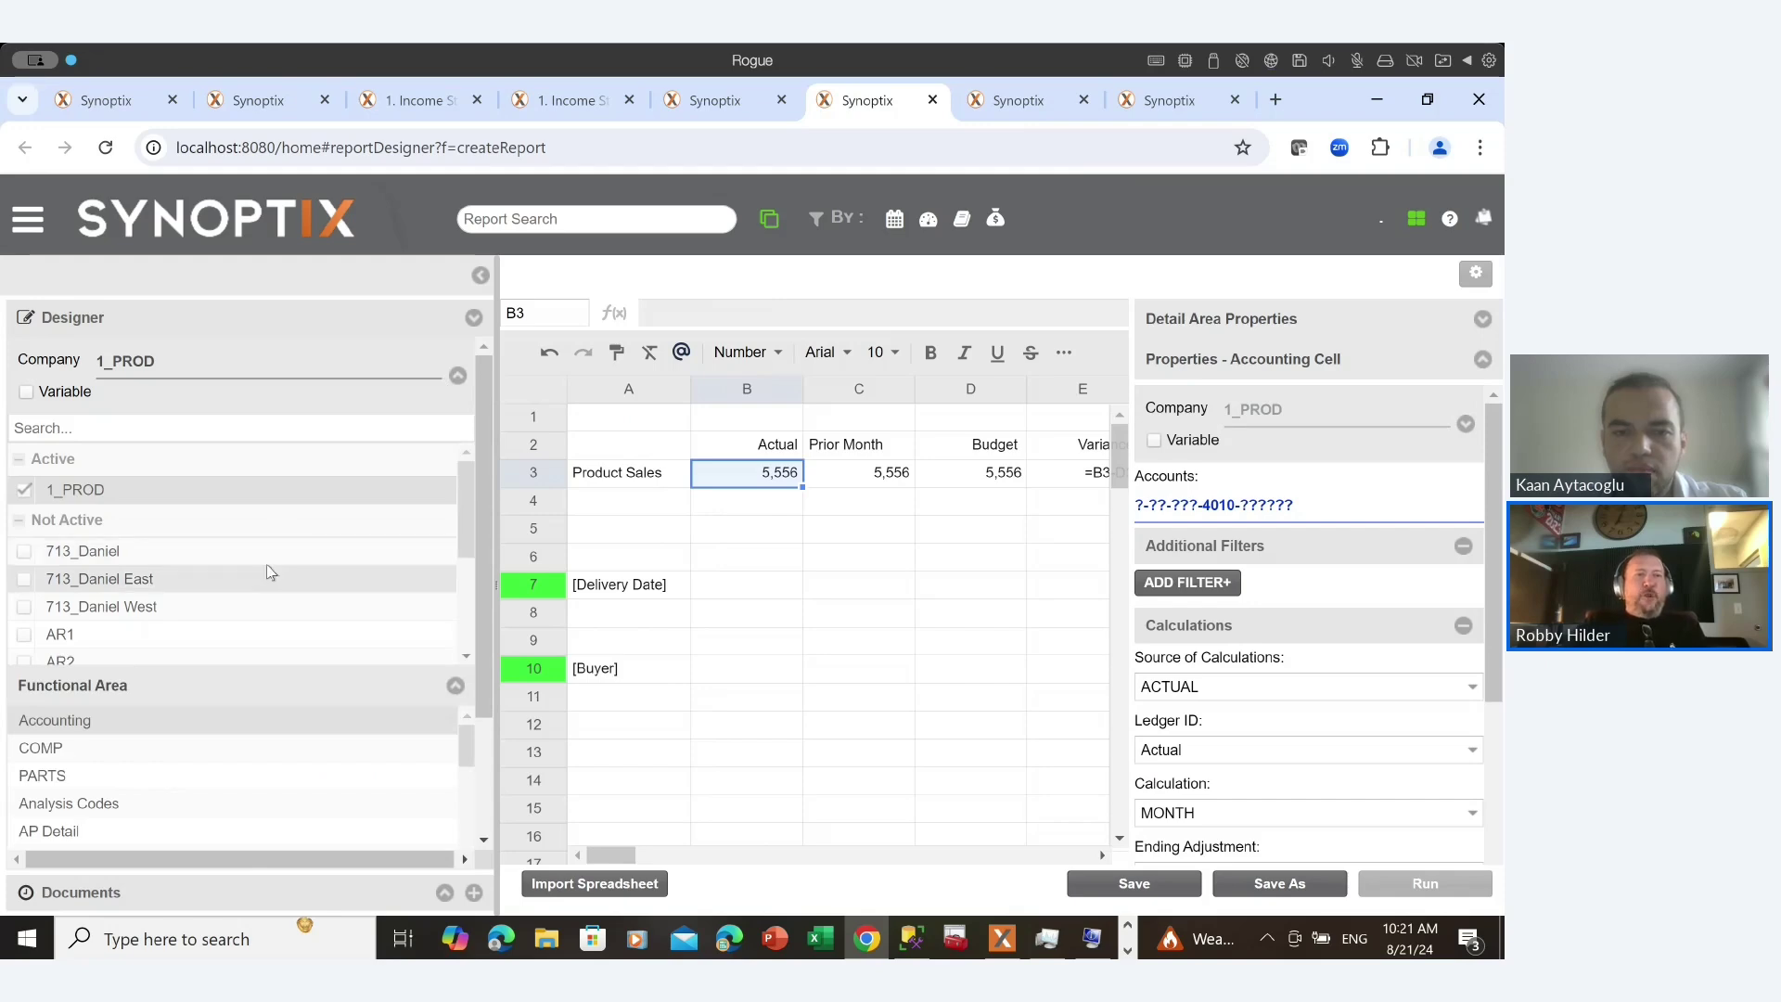
Look through the active and not active companies available for the report.
scroll(267, 566, "down", 3)
scroll(269, 570, "down", 2)
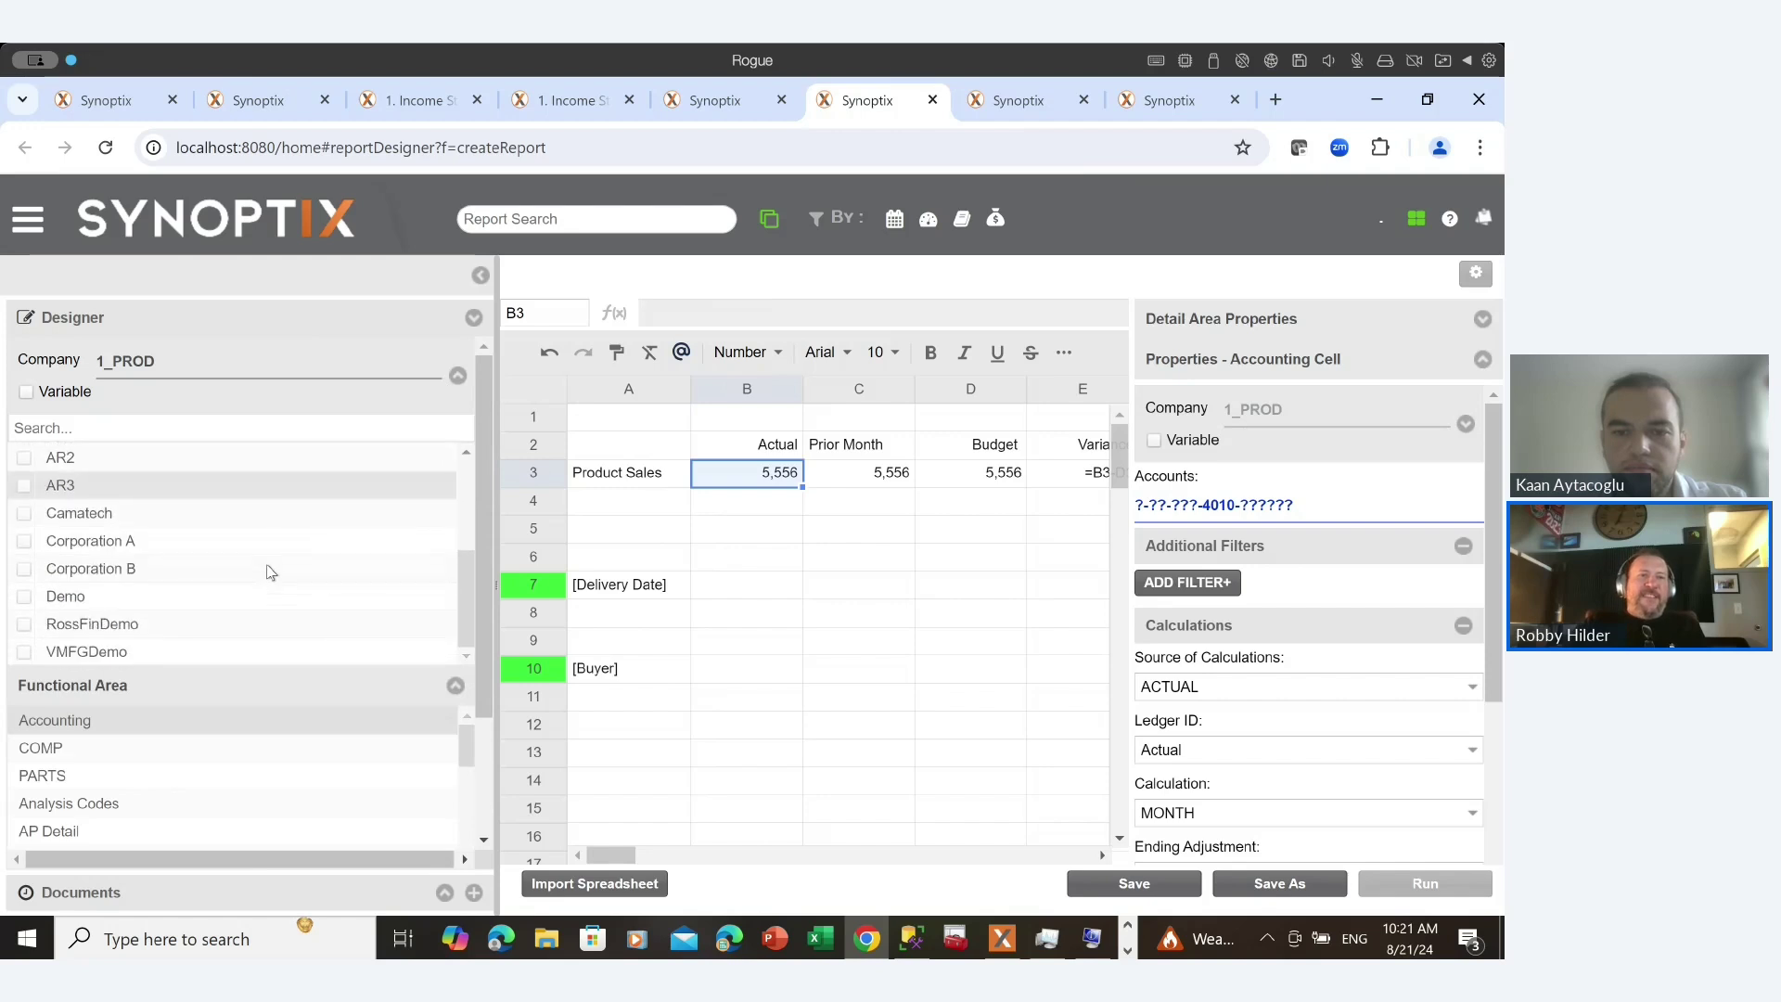
scroll(269, 570, "up", 3)
scroll(269, 572, "up", 2)
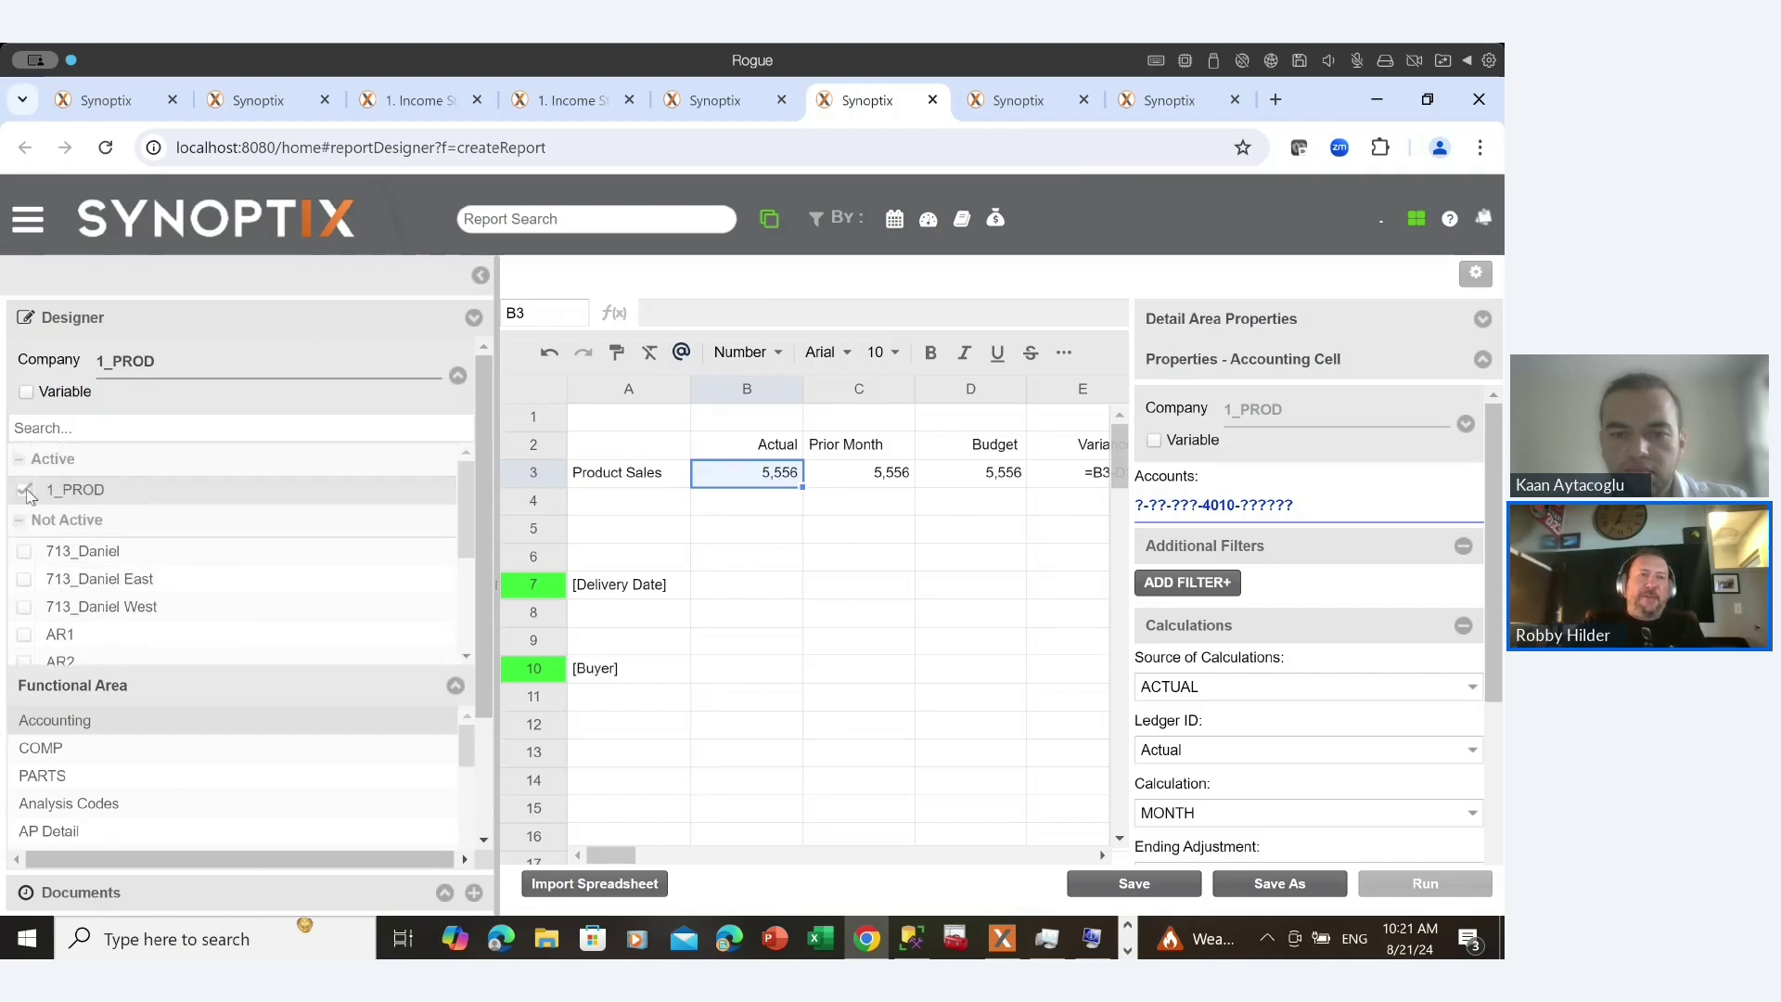
scroll(90, 568, "down", 1)
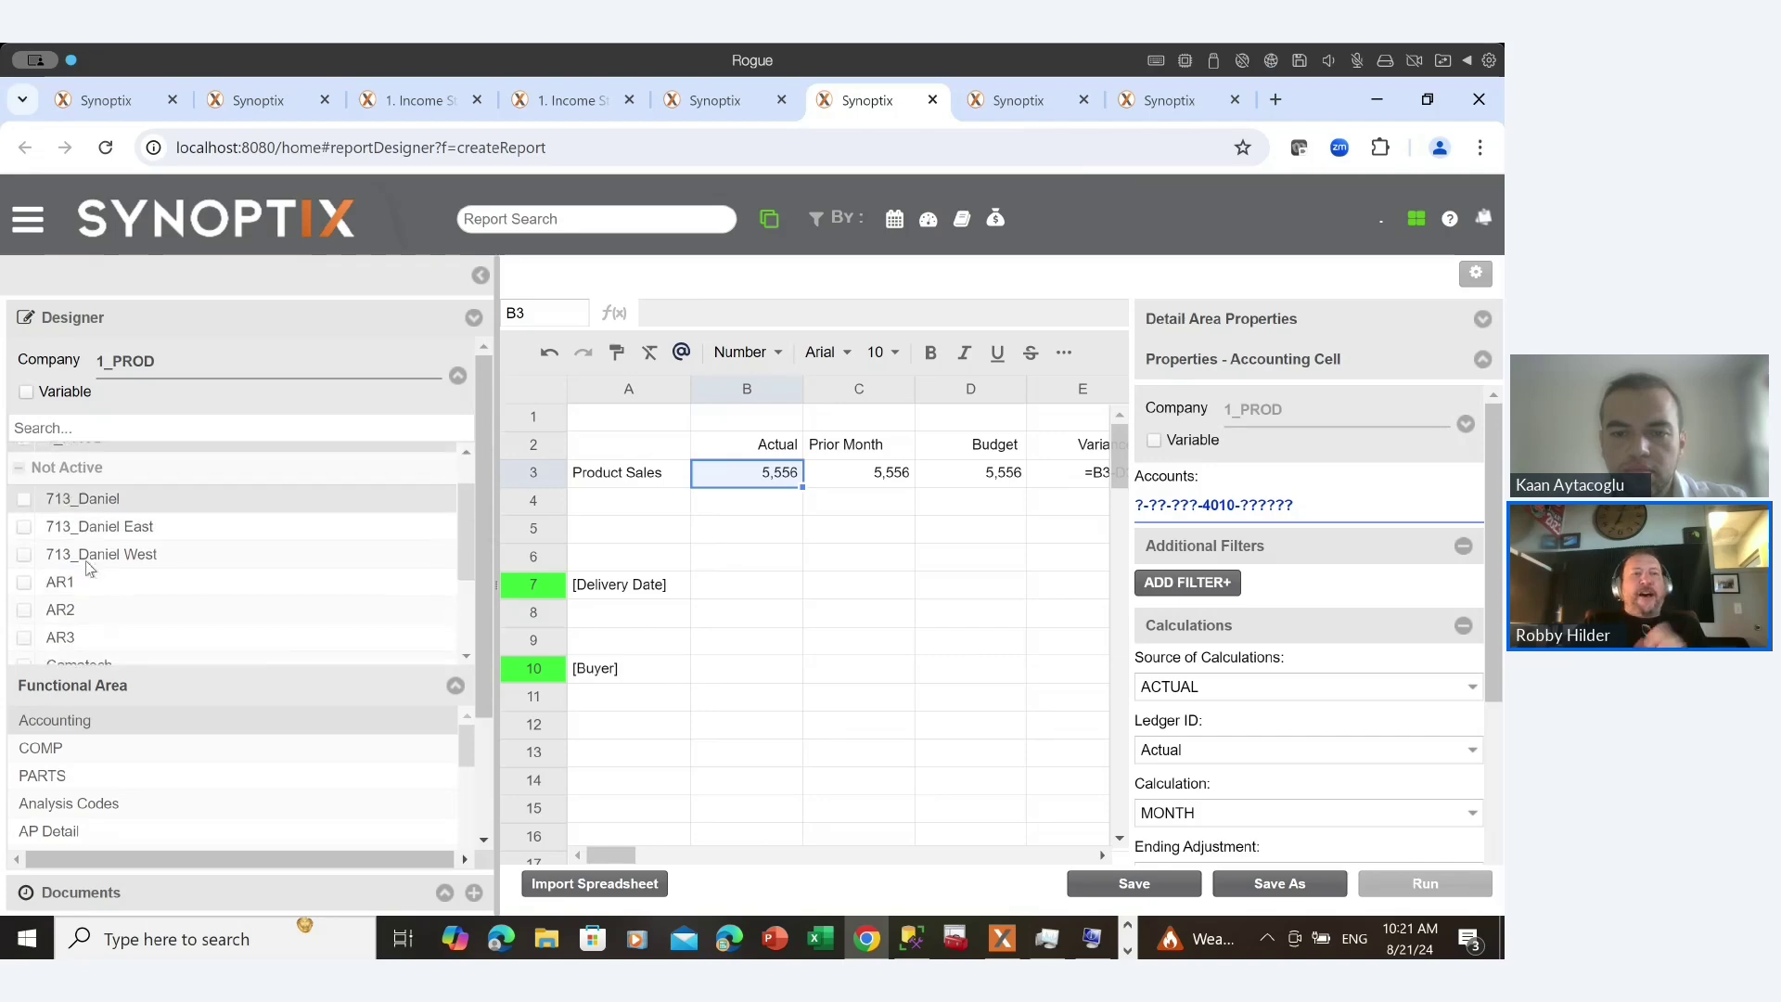
scroll(90, 568, "down", 1)
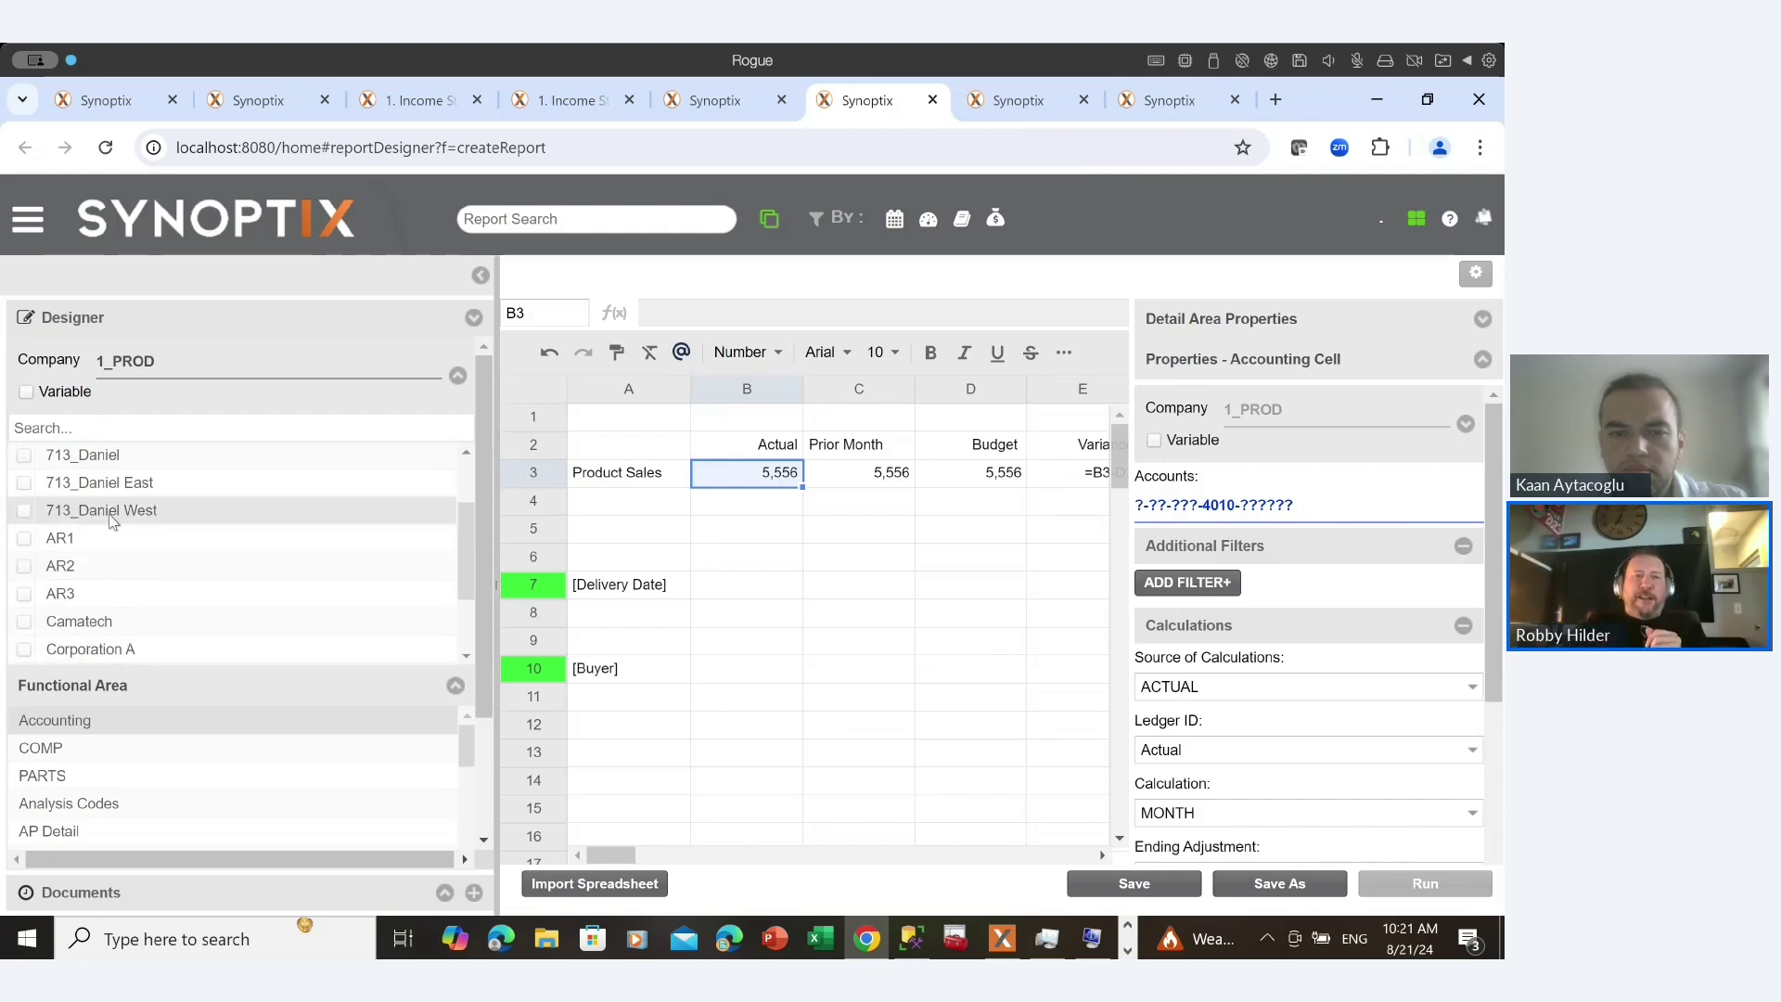
scroll(248, 513, "up", 2)
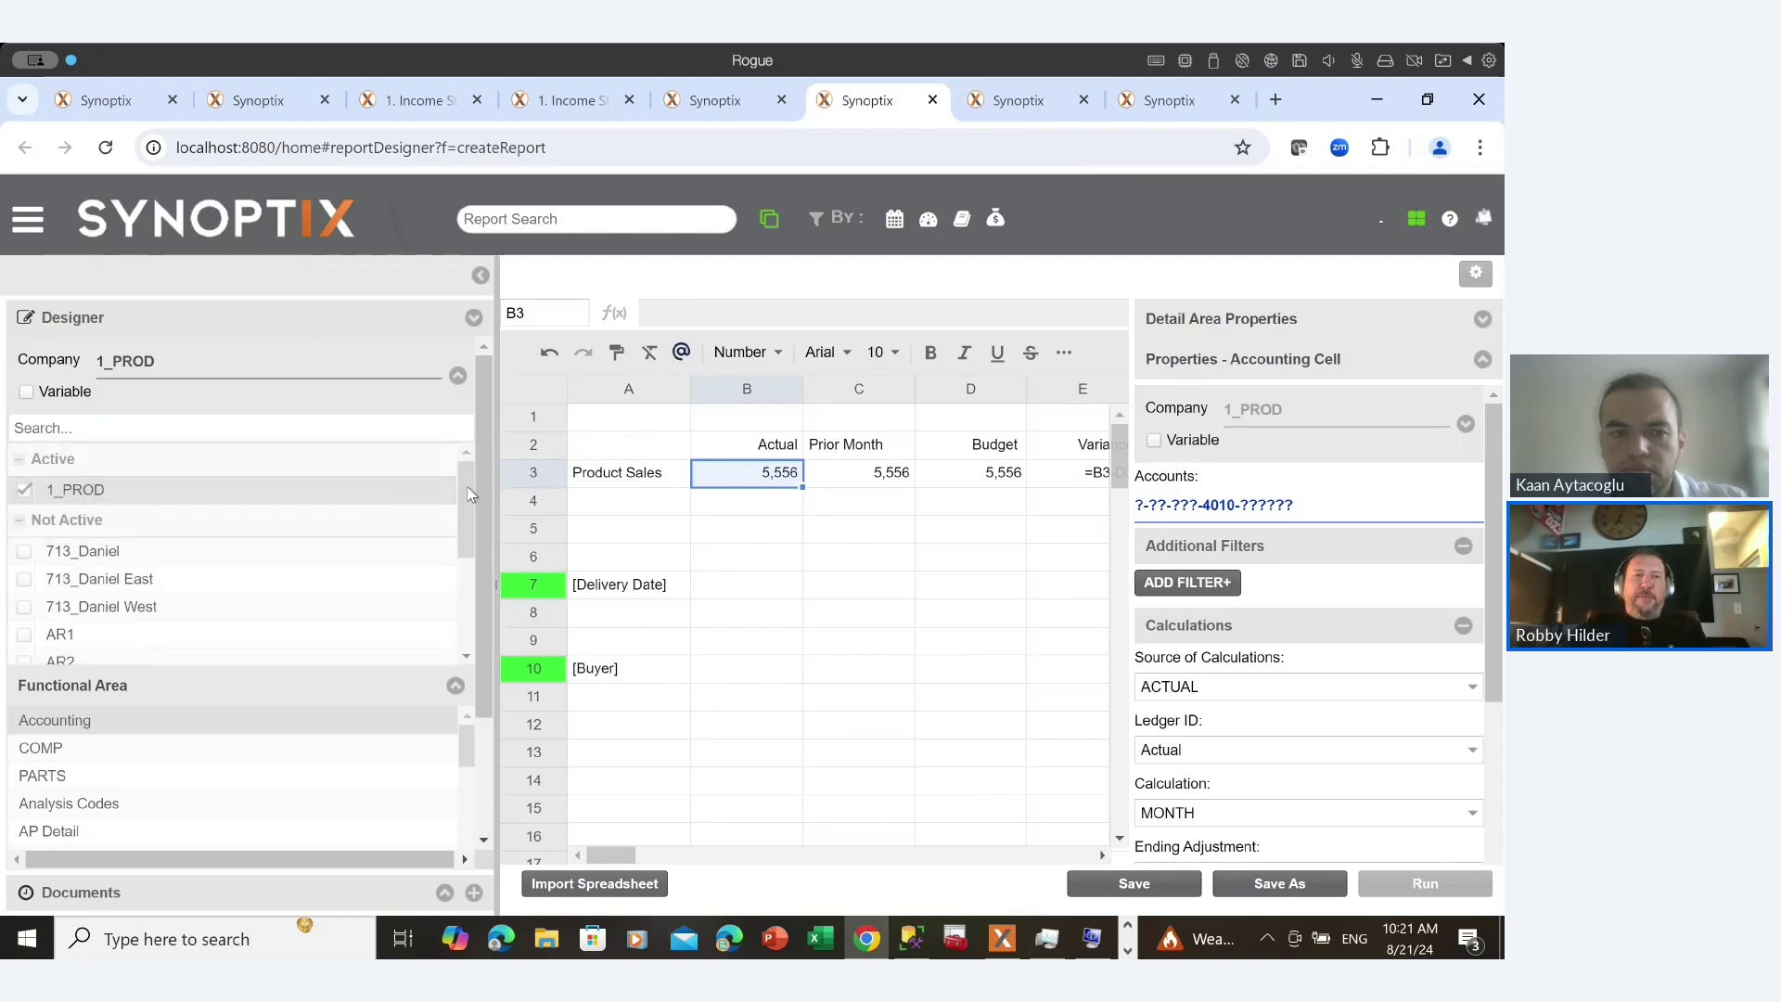
Narrow the Designer pane and look through 1_PROD's account numbers for the Actual cell of Product Sales without changing the selection.
left_click_drag(438, 482, 261, 480)
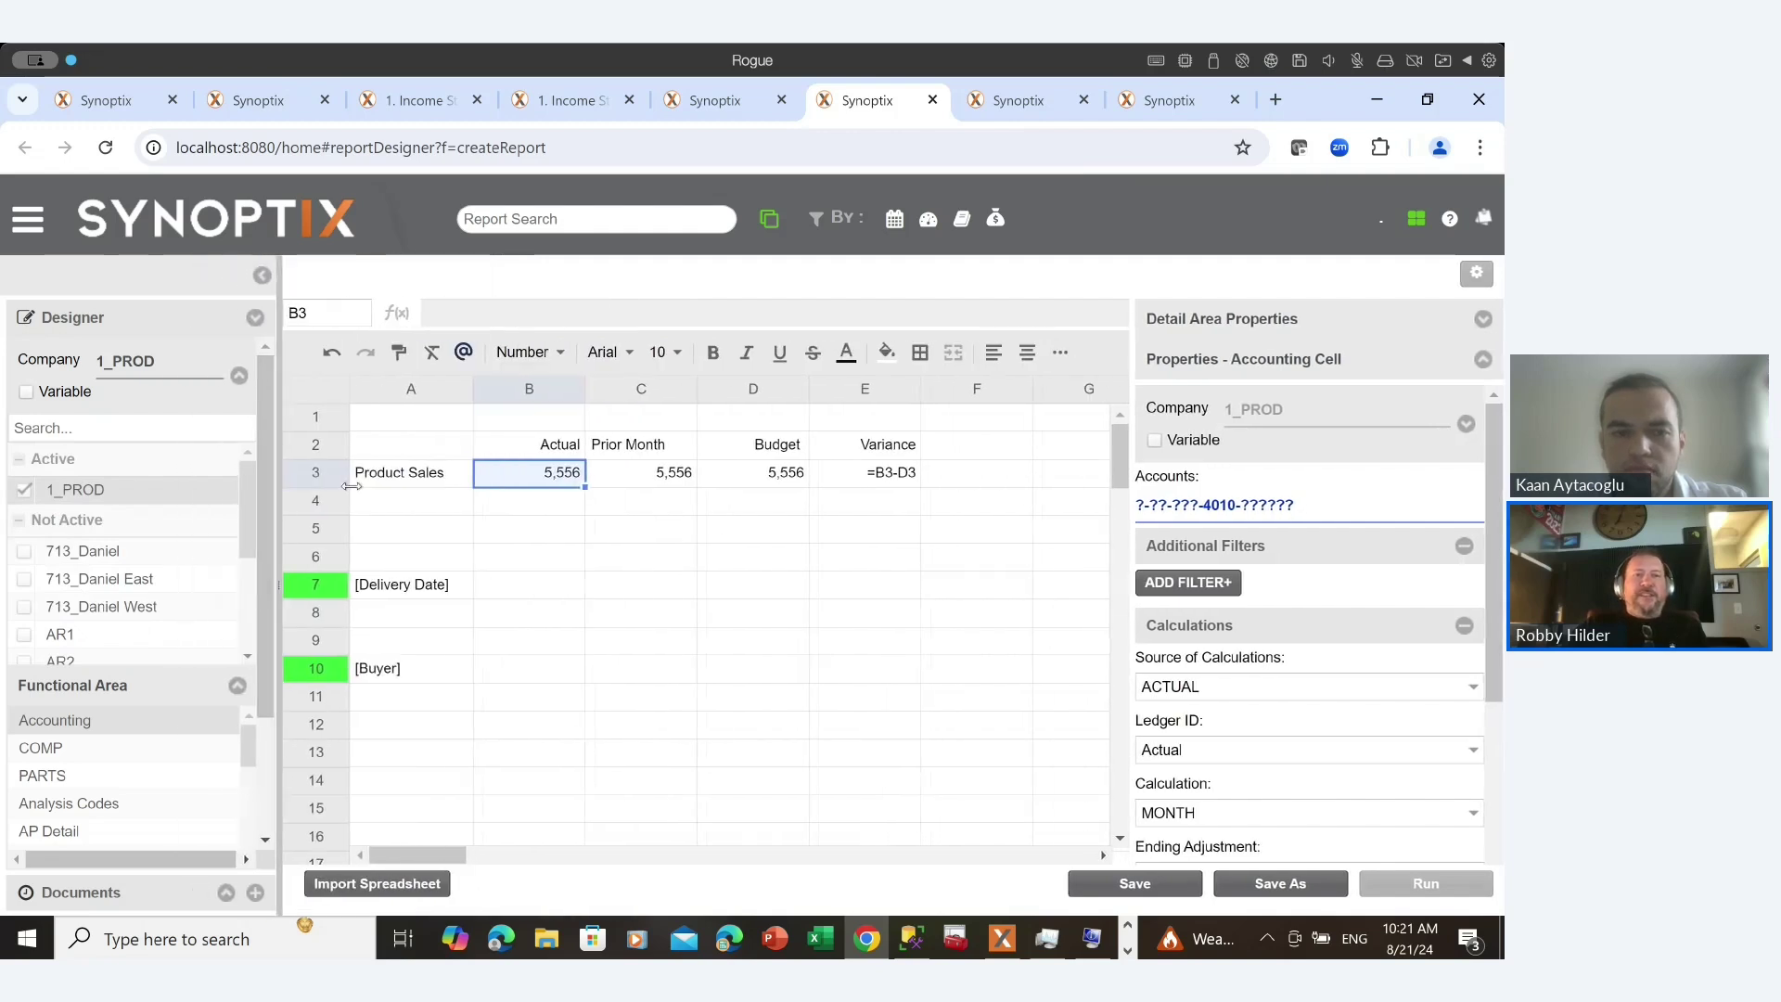
left_click(1213, 509)
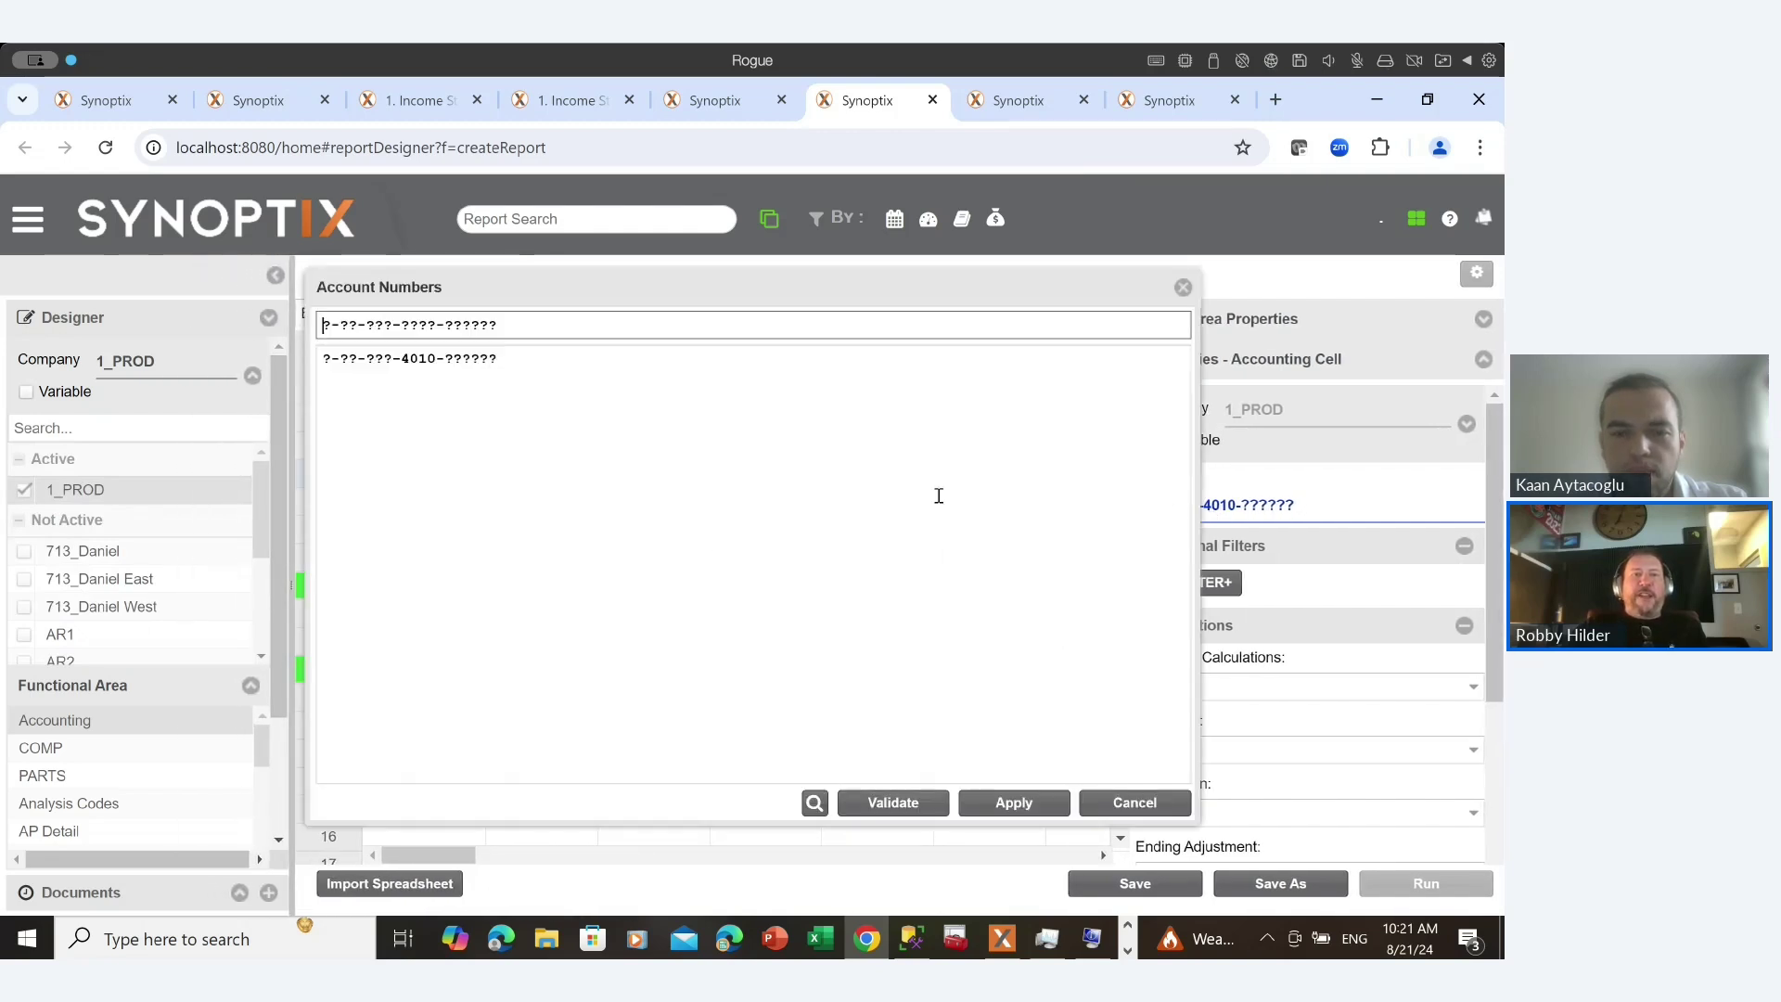
left_click(815, 802)
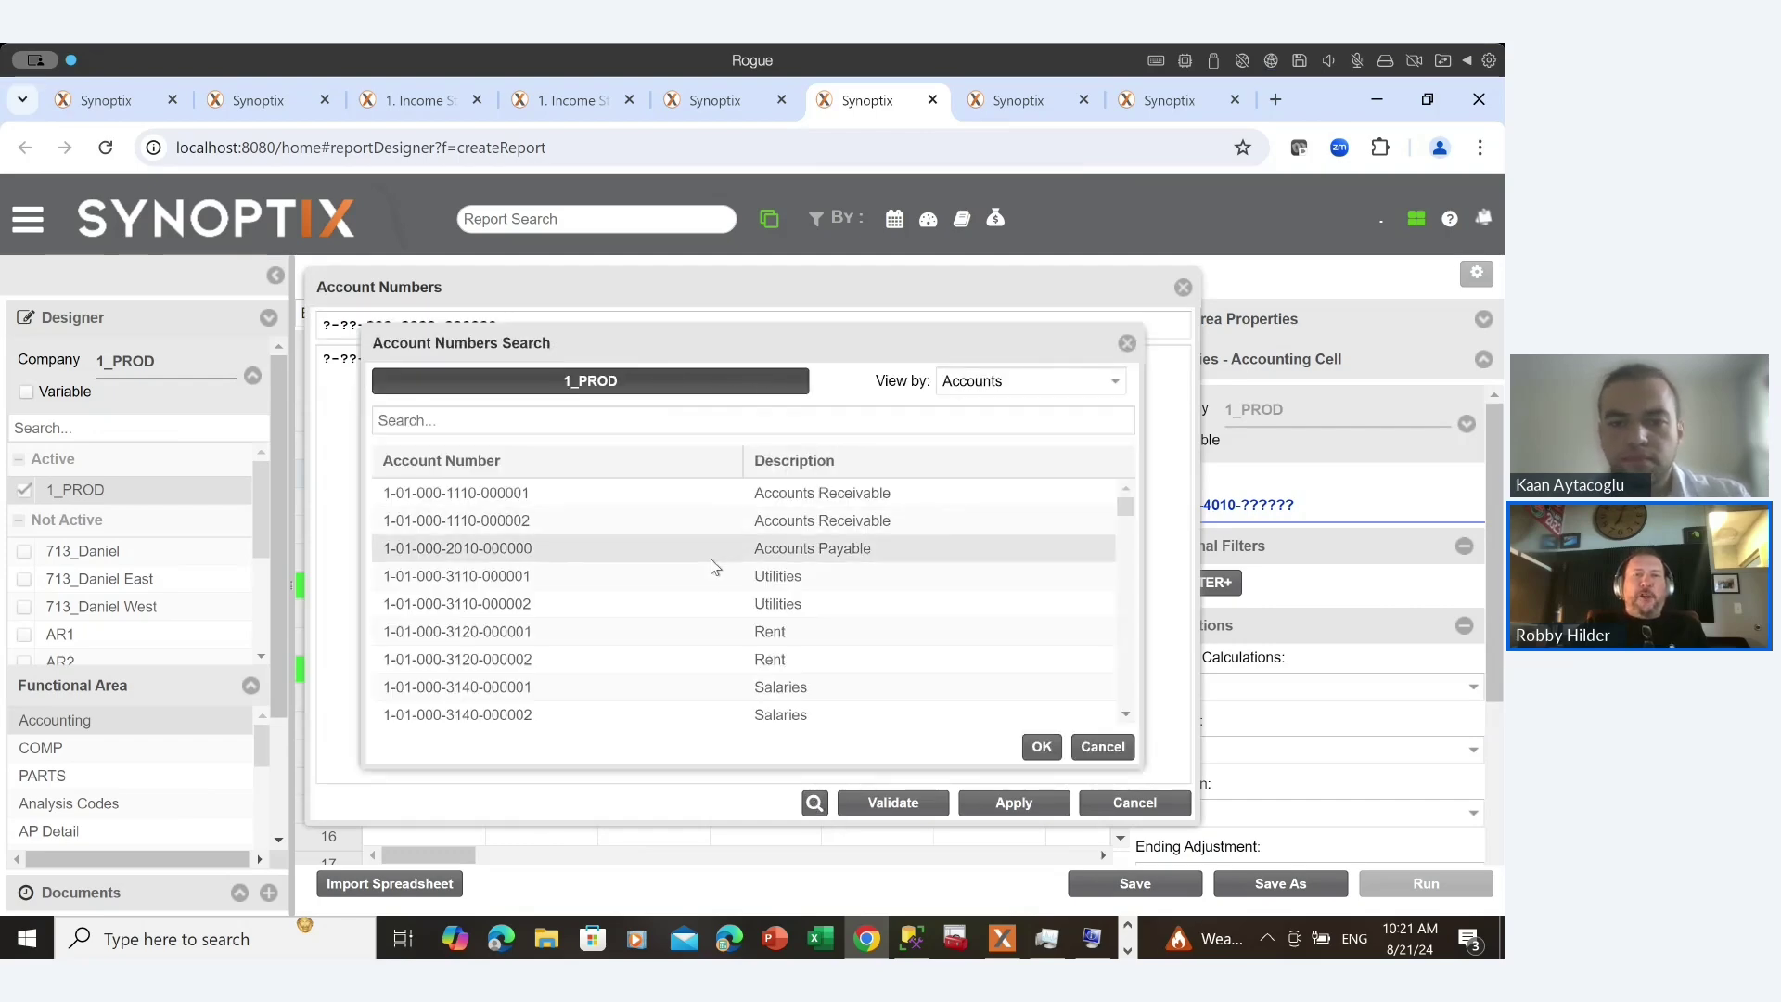
scroll(715, 557, "down", 5)
scroll(714, 567, "up", 10)
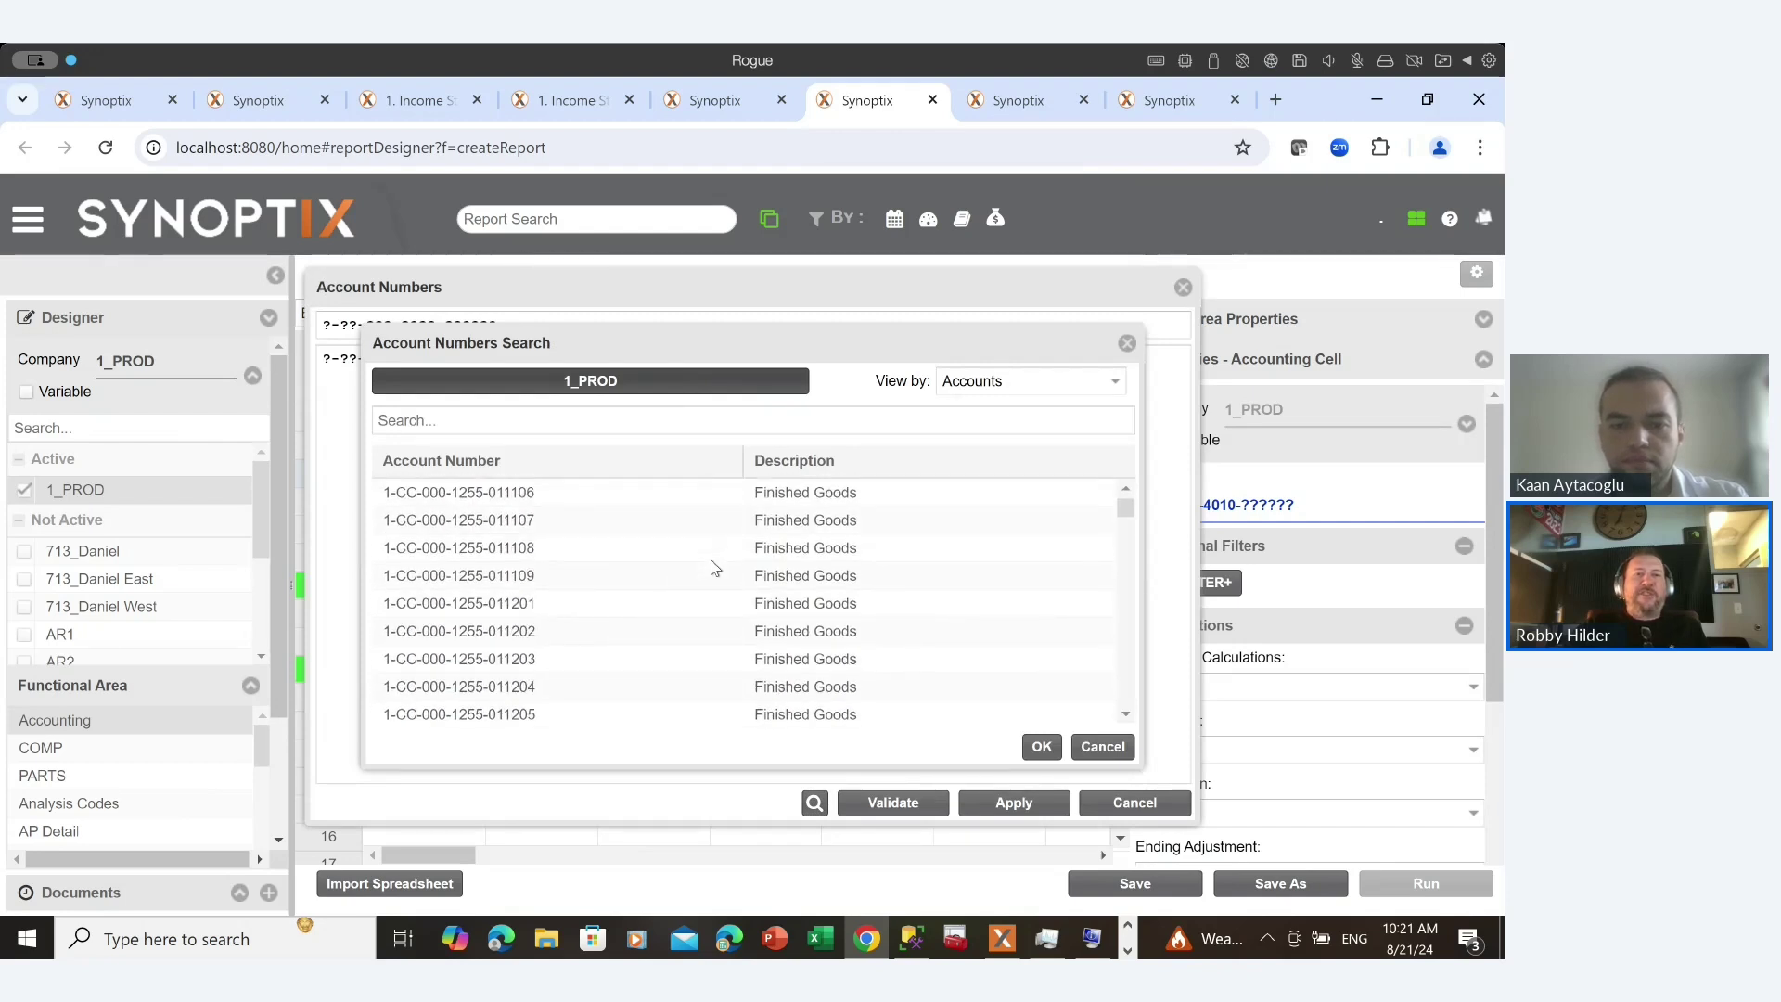
left_click(1101, 746)
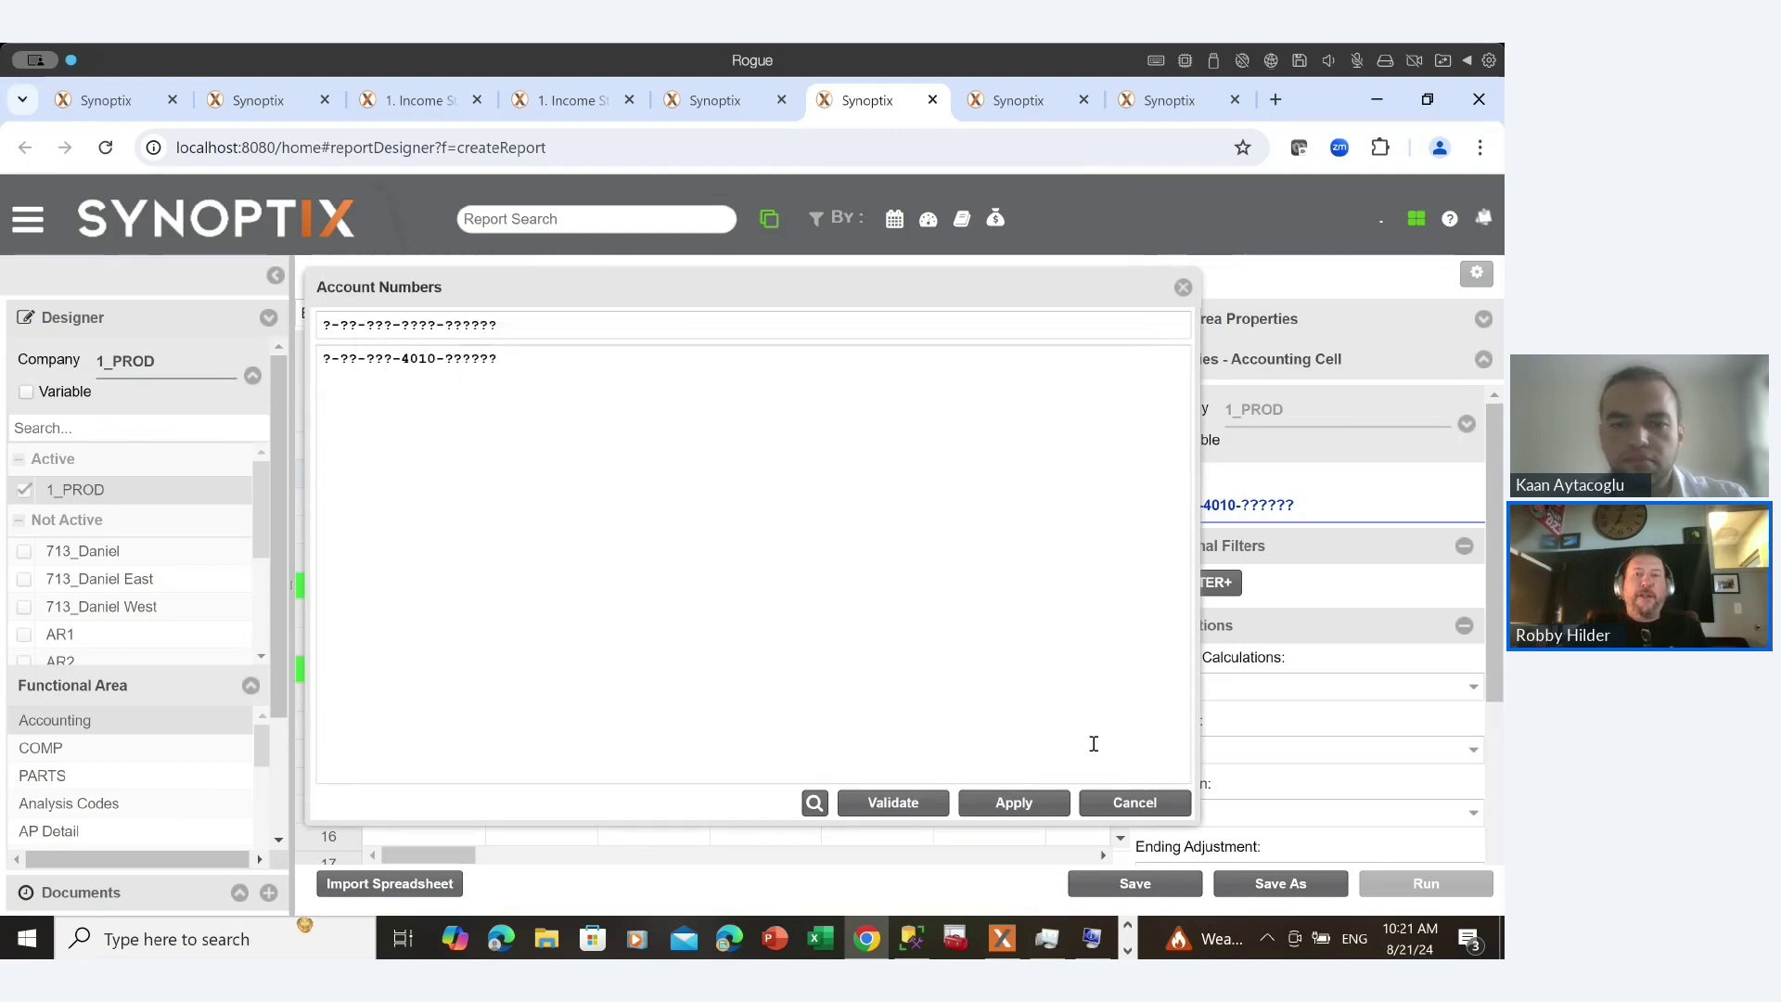
left_click(1184, 289)
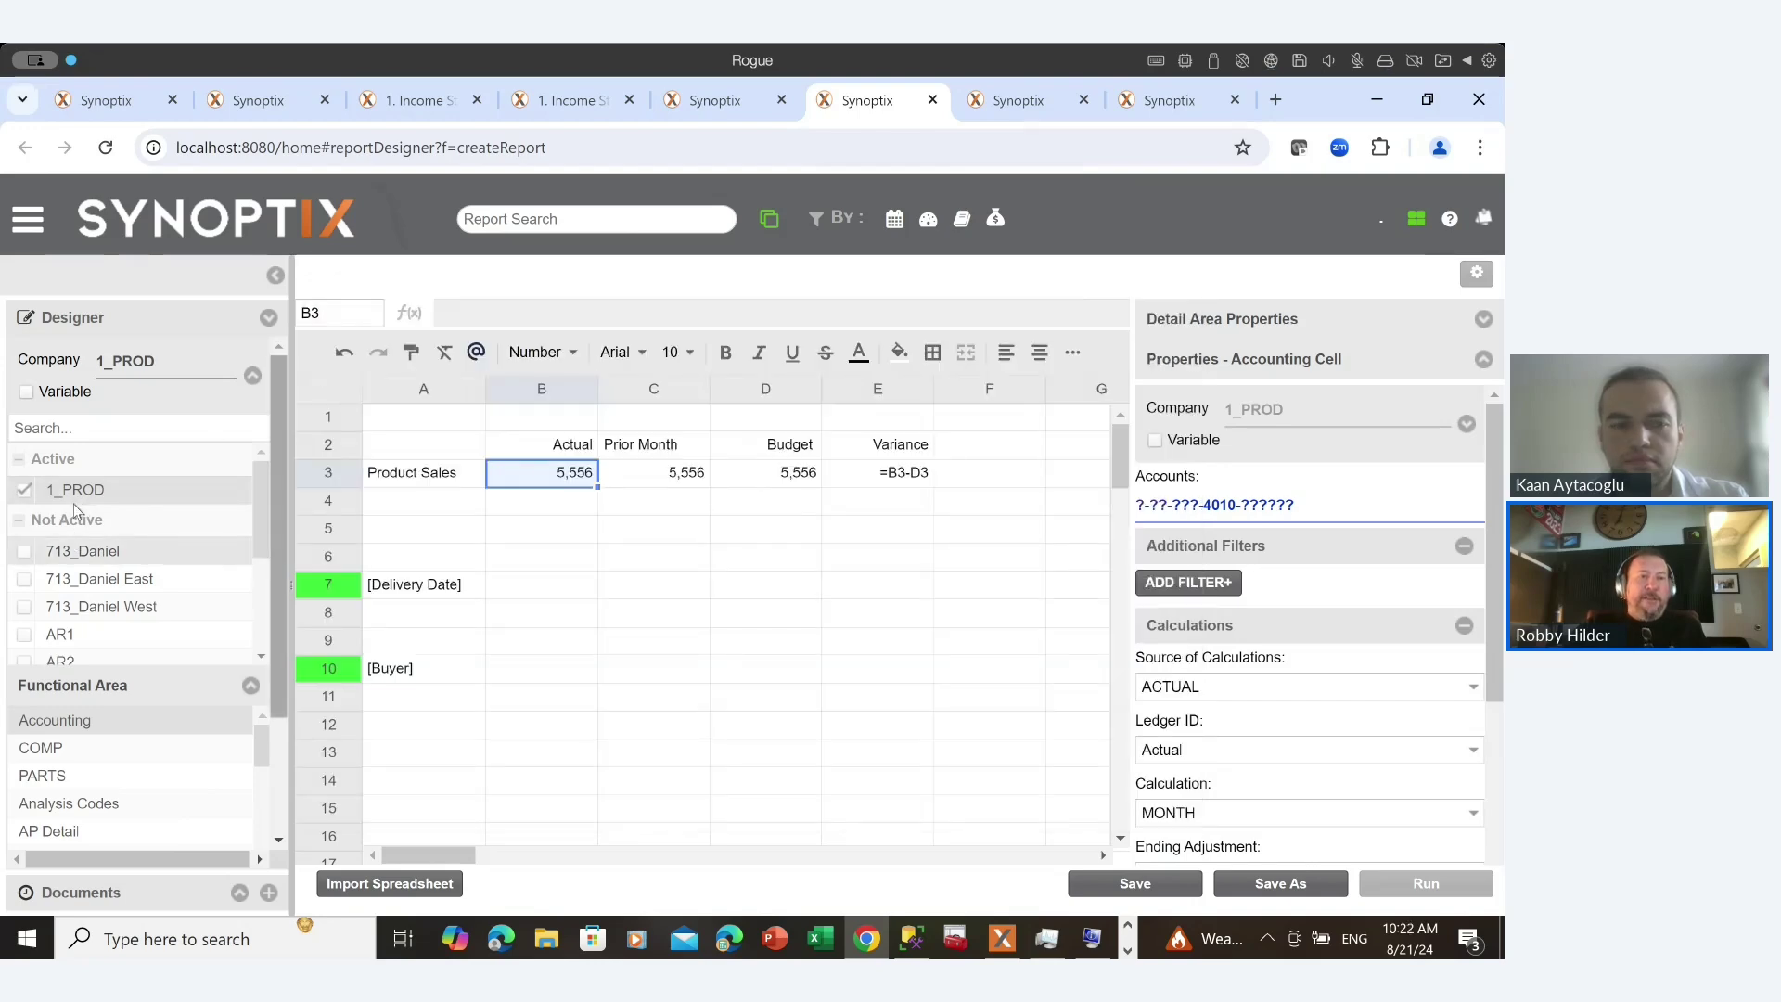
Add the companies 713_Daniel, 713_Daniel East and 713_Daniel West to the active list and make the company selection variable.
left_click(24, 553)
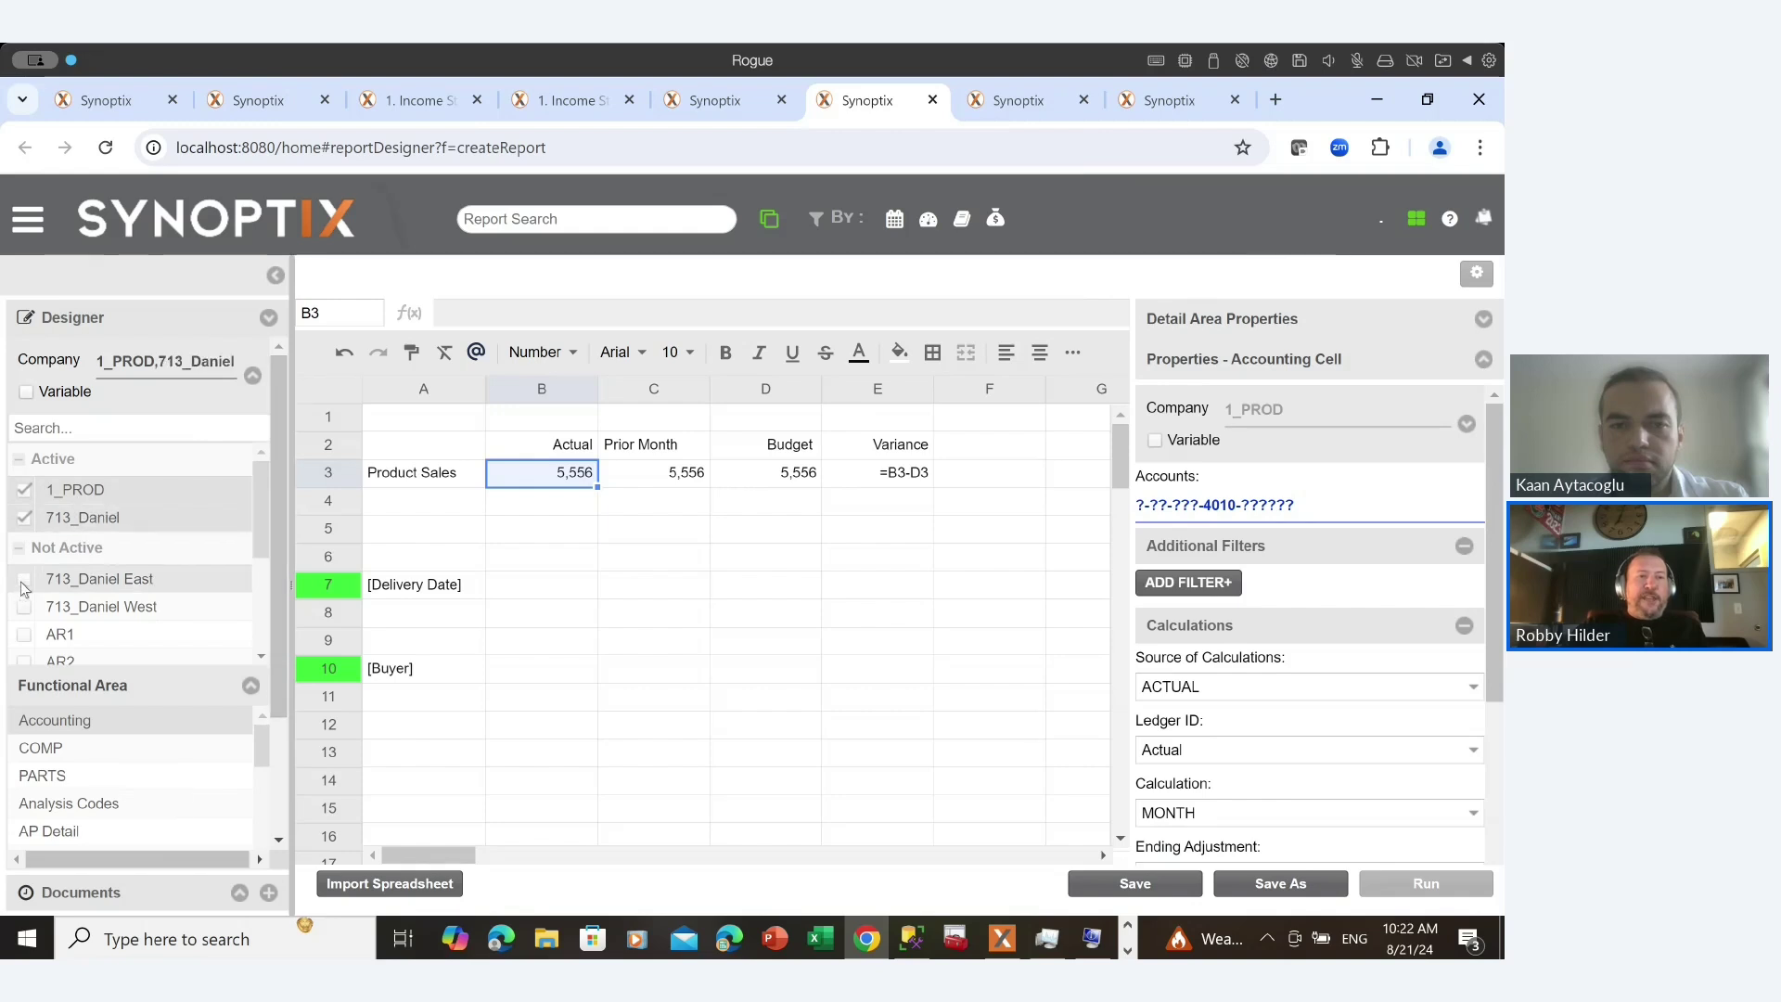
left_click(23, 581)
left_click(24, 606)
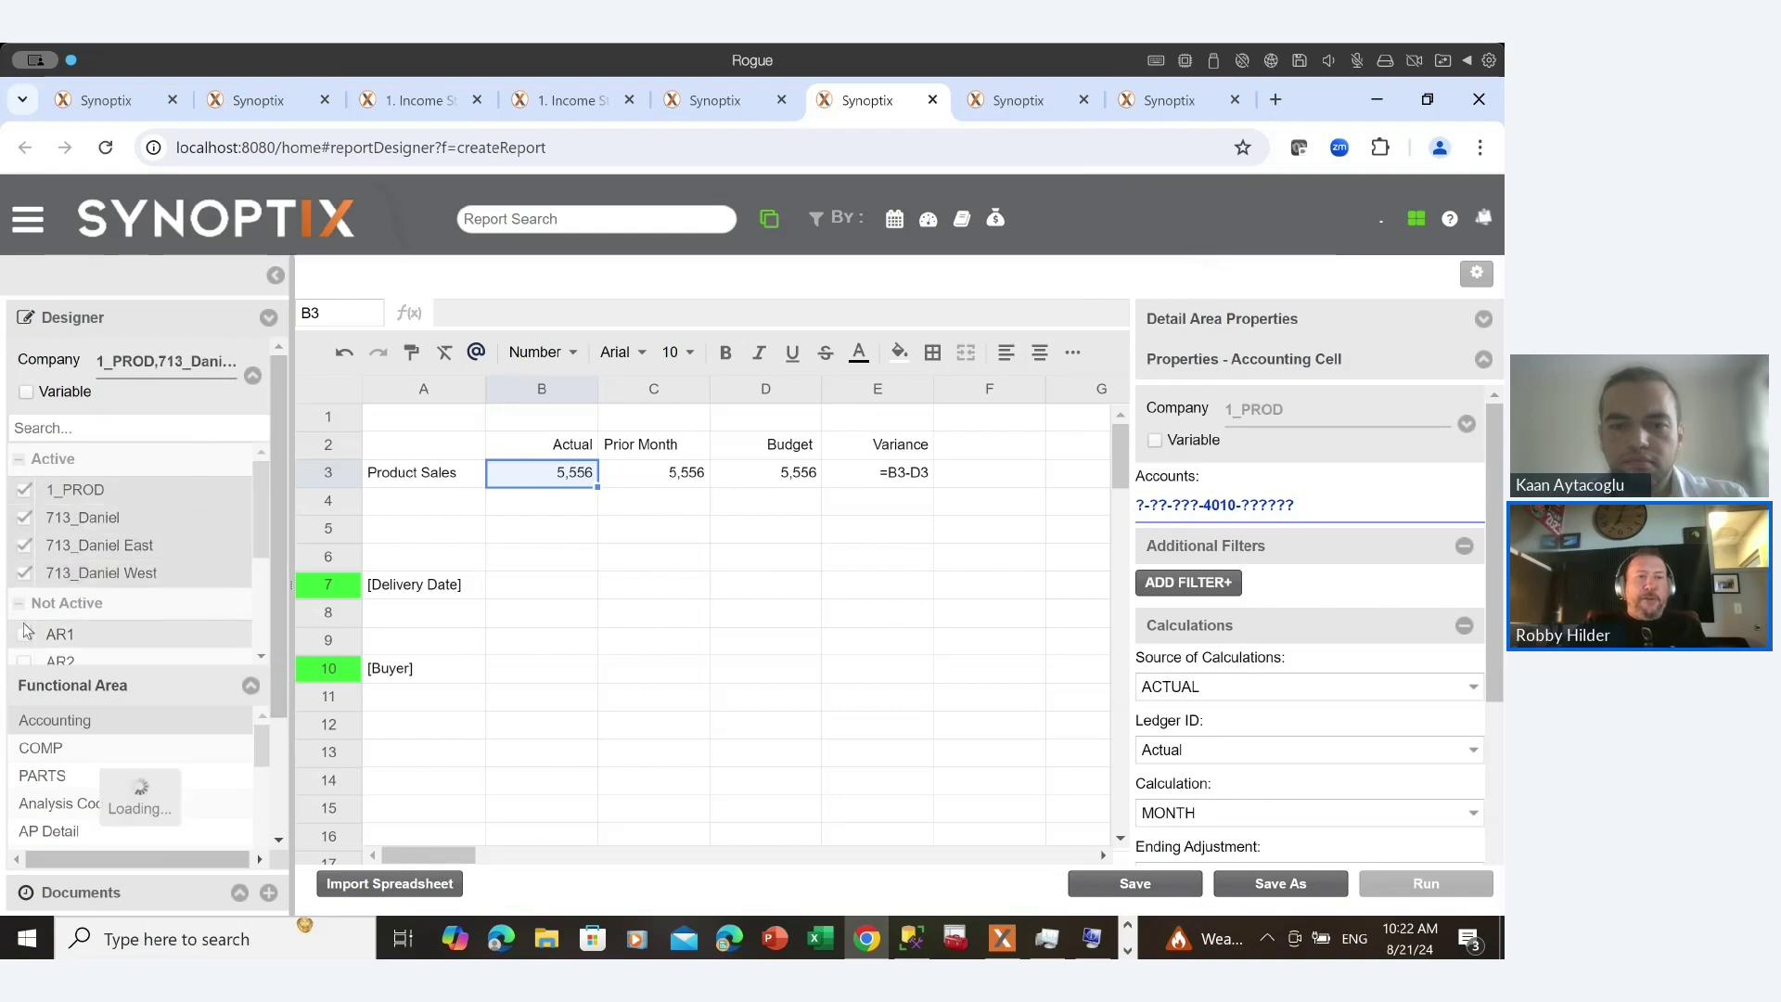
left_click(25, 394)
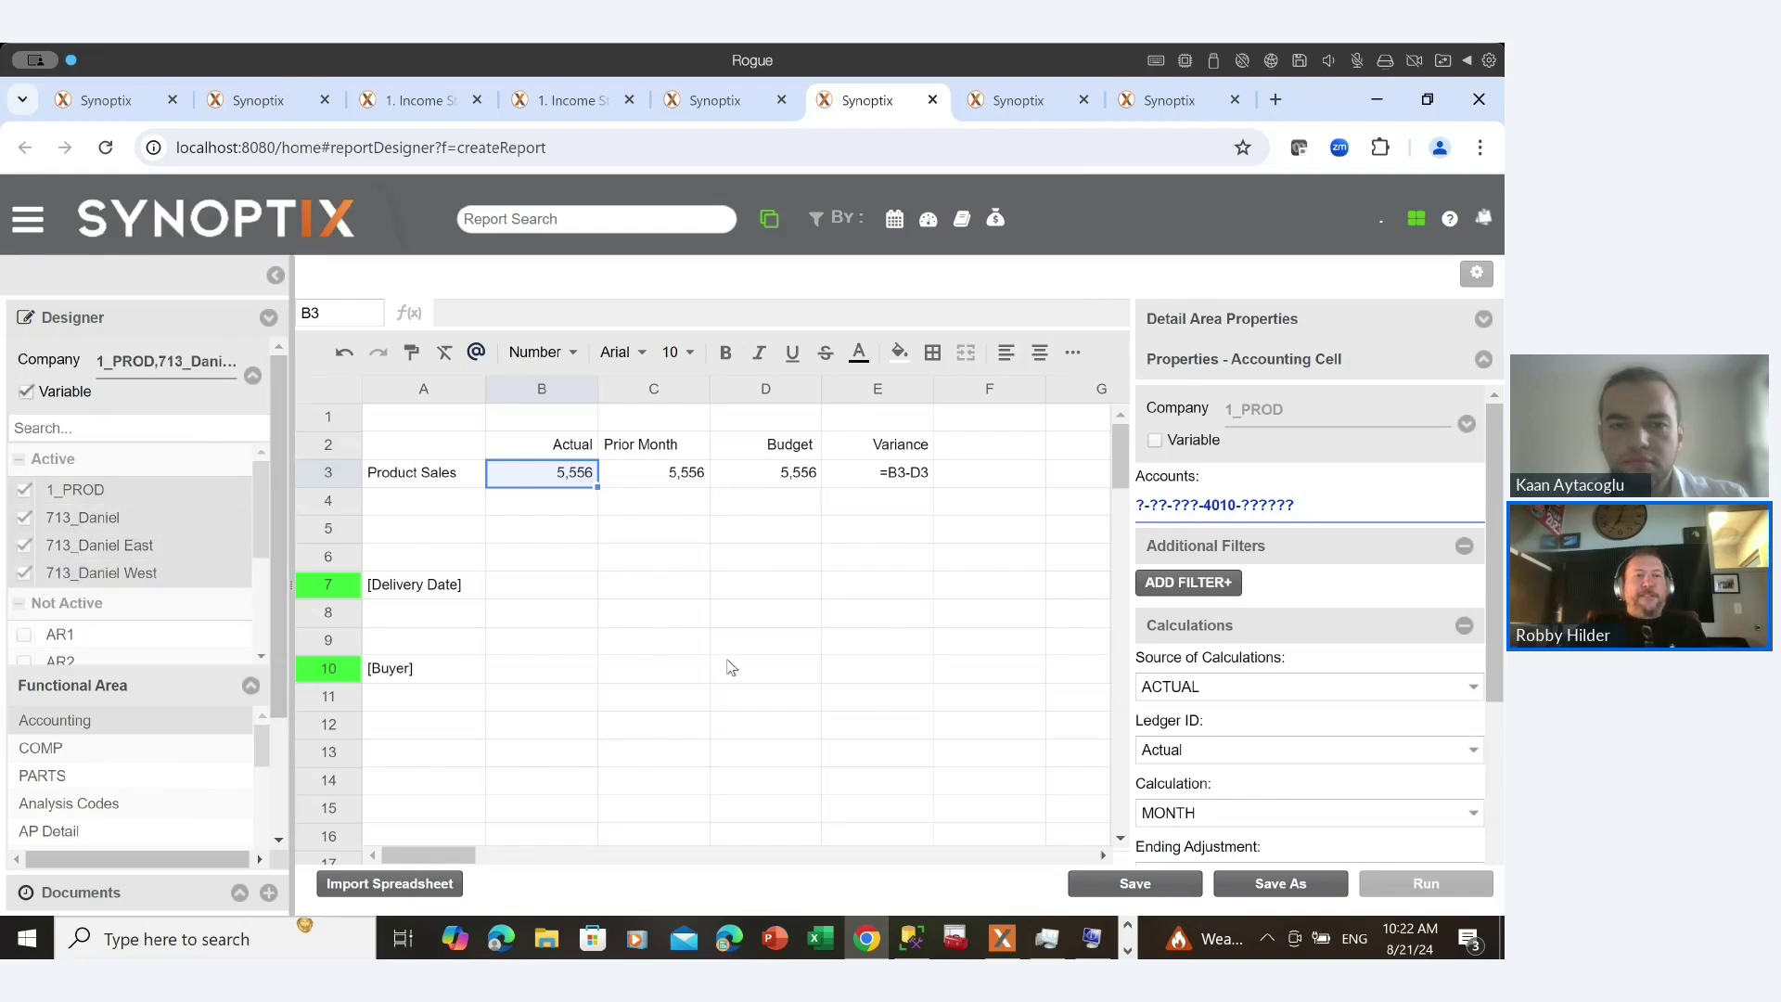
Collapse the Functional Area list, expand Cell Types and place an Accounting Cell in A13.
left_click(467, 763)
left_click(250, 687)
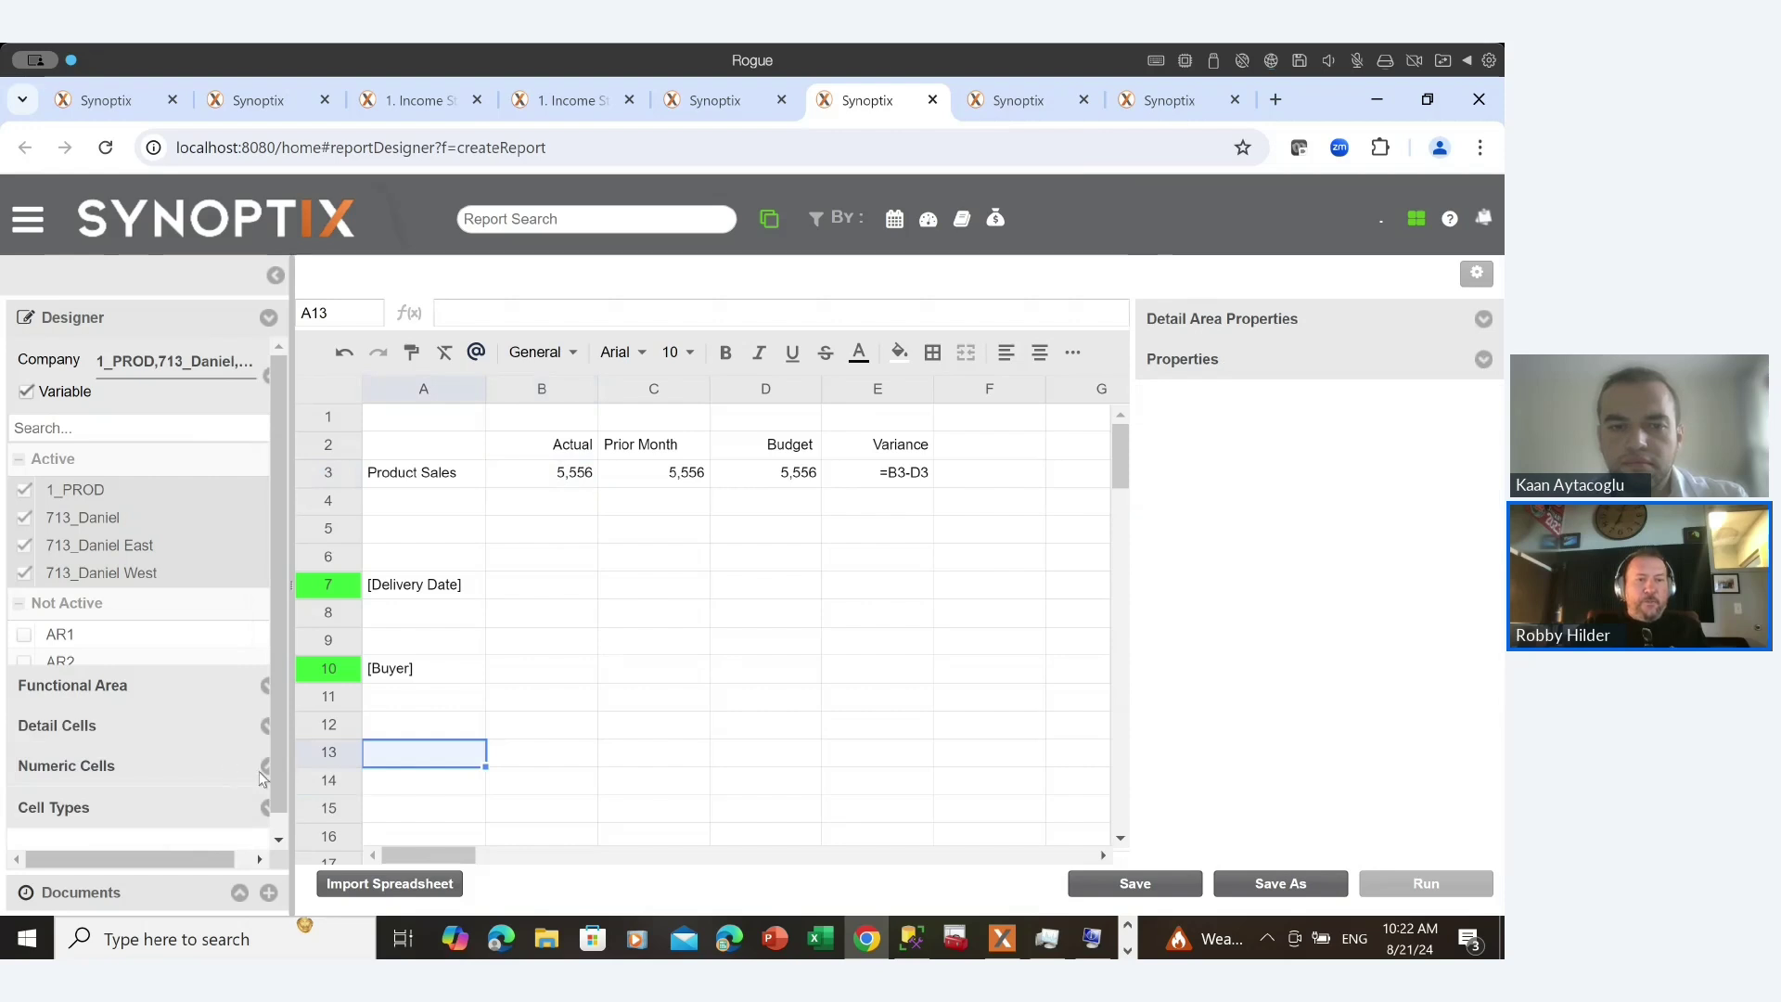
left_click(252, 810)
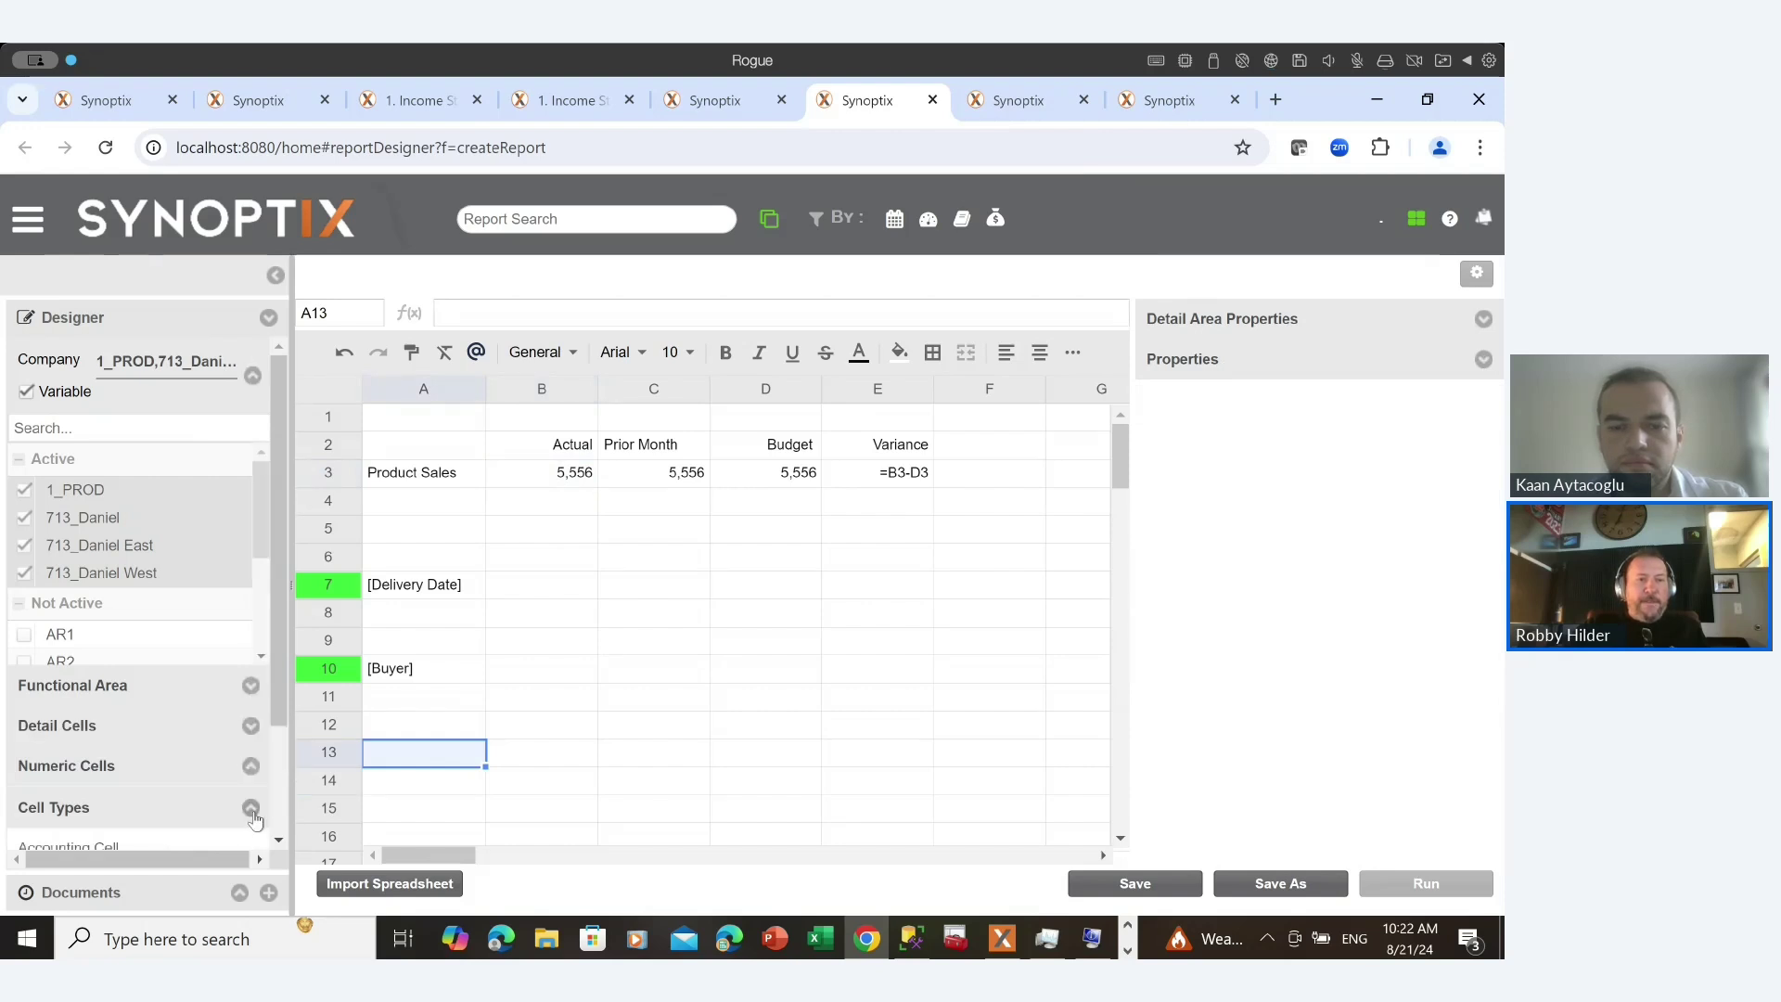
left_click_drag(67, 839, 423, 752)
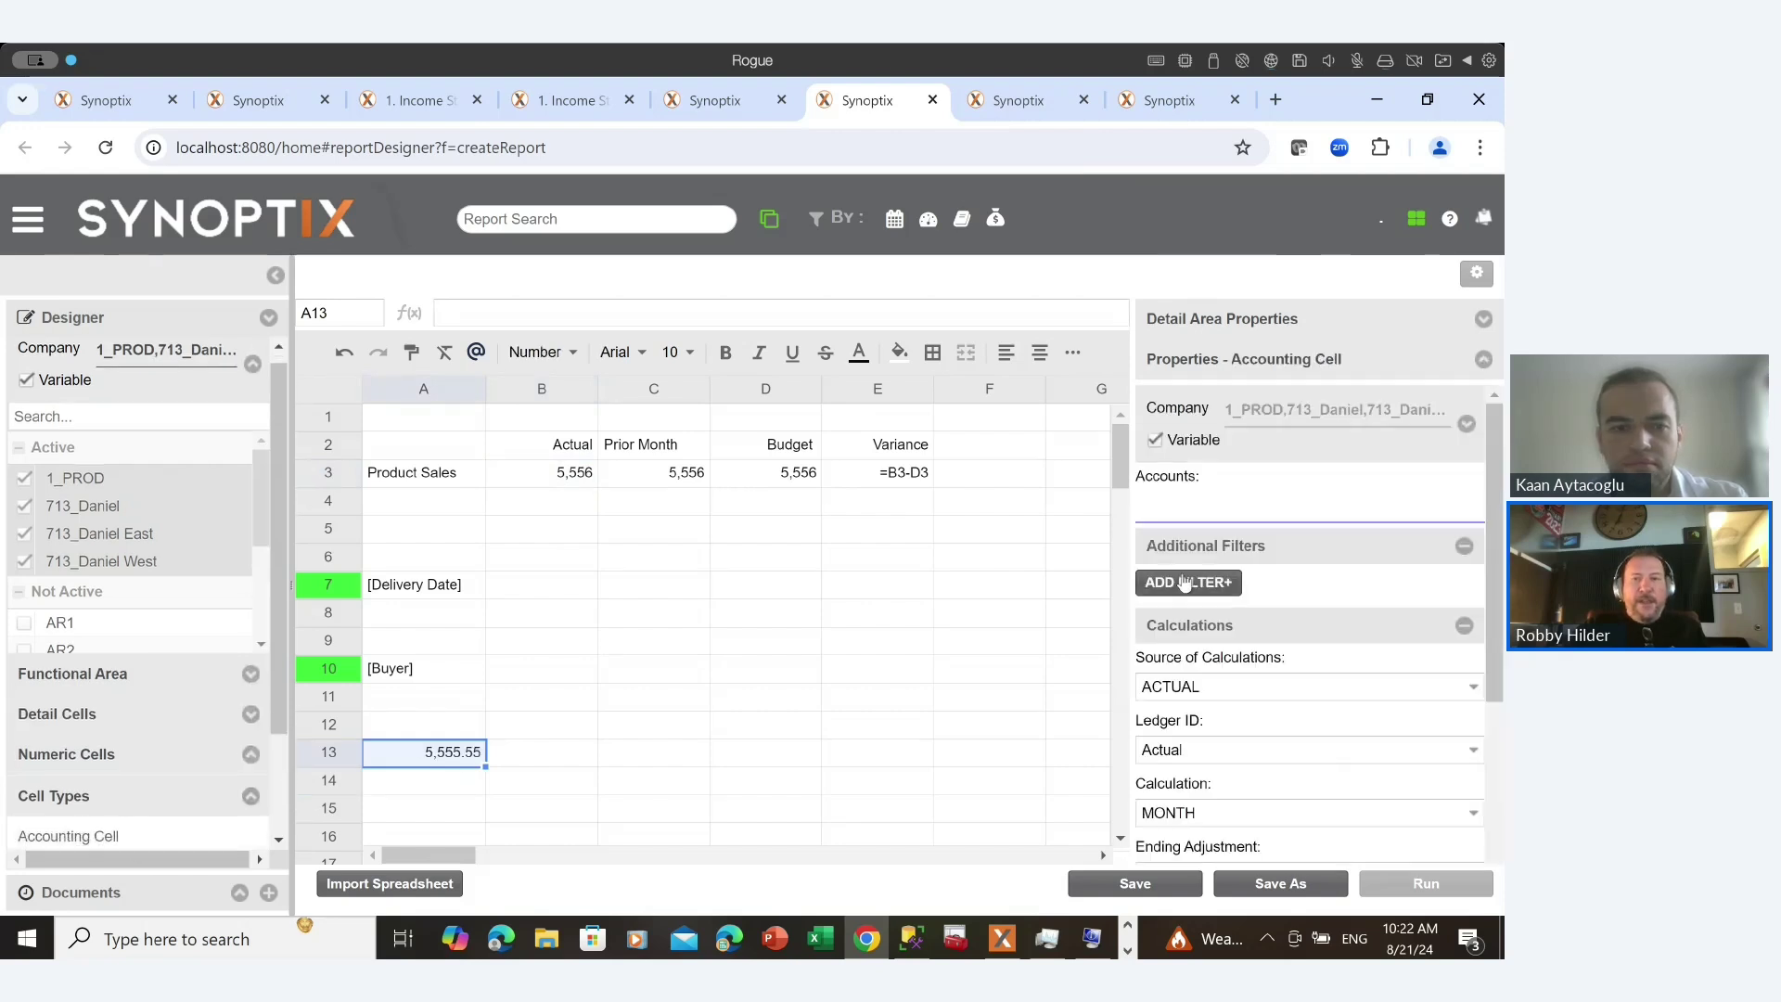
Look through the account numbers offered to cell A13 for 1_PROD, 713_Daniel, Camatech, AR2 and 713_Daniel East.
left_click(1208, 521)
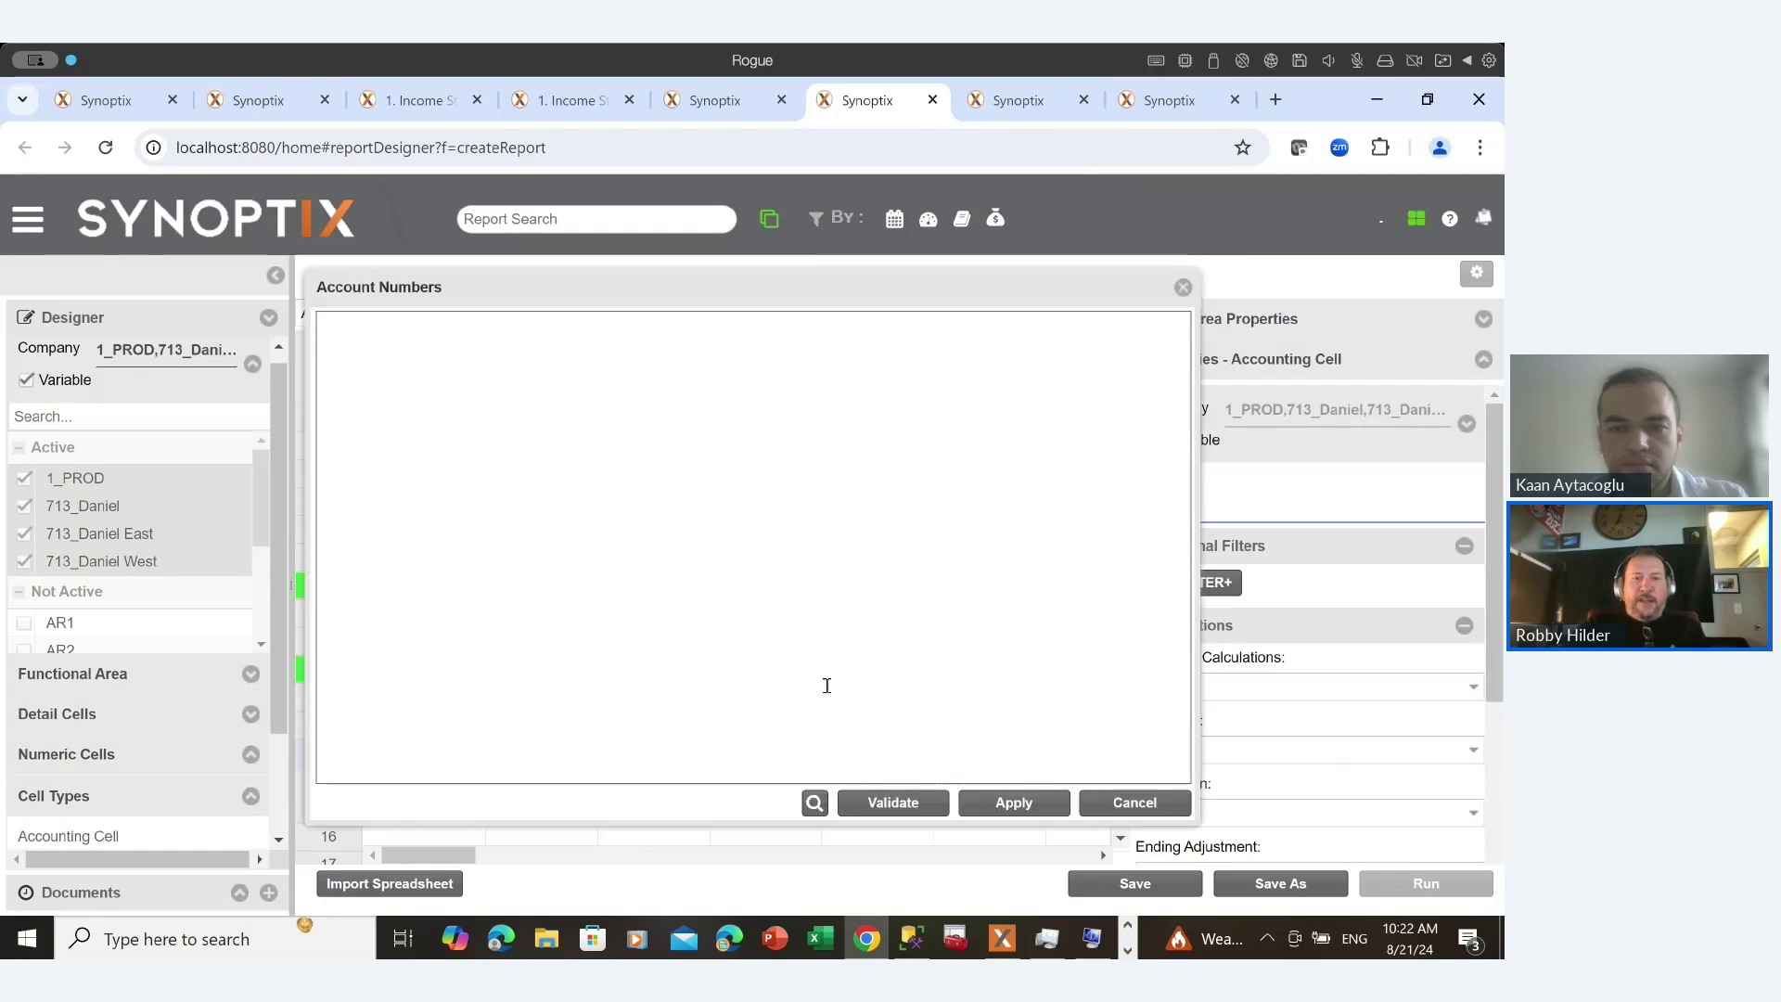
left_click(815, 802)
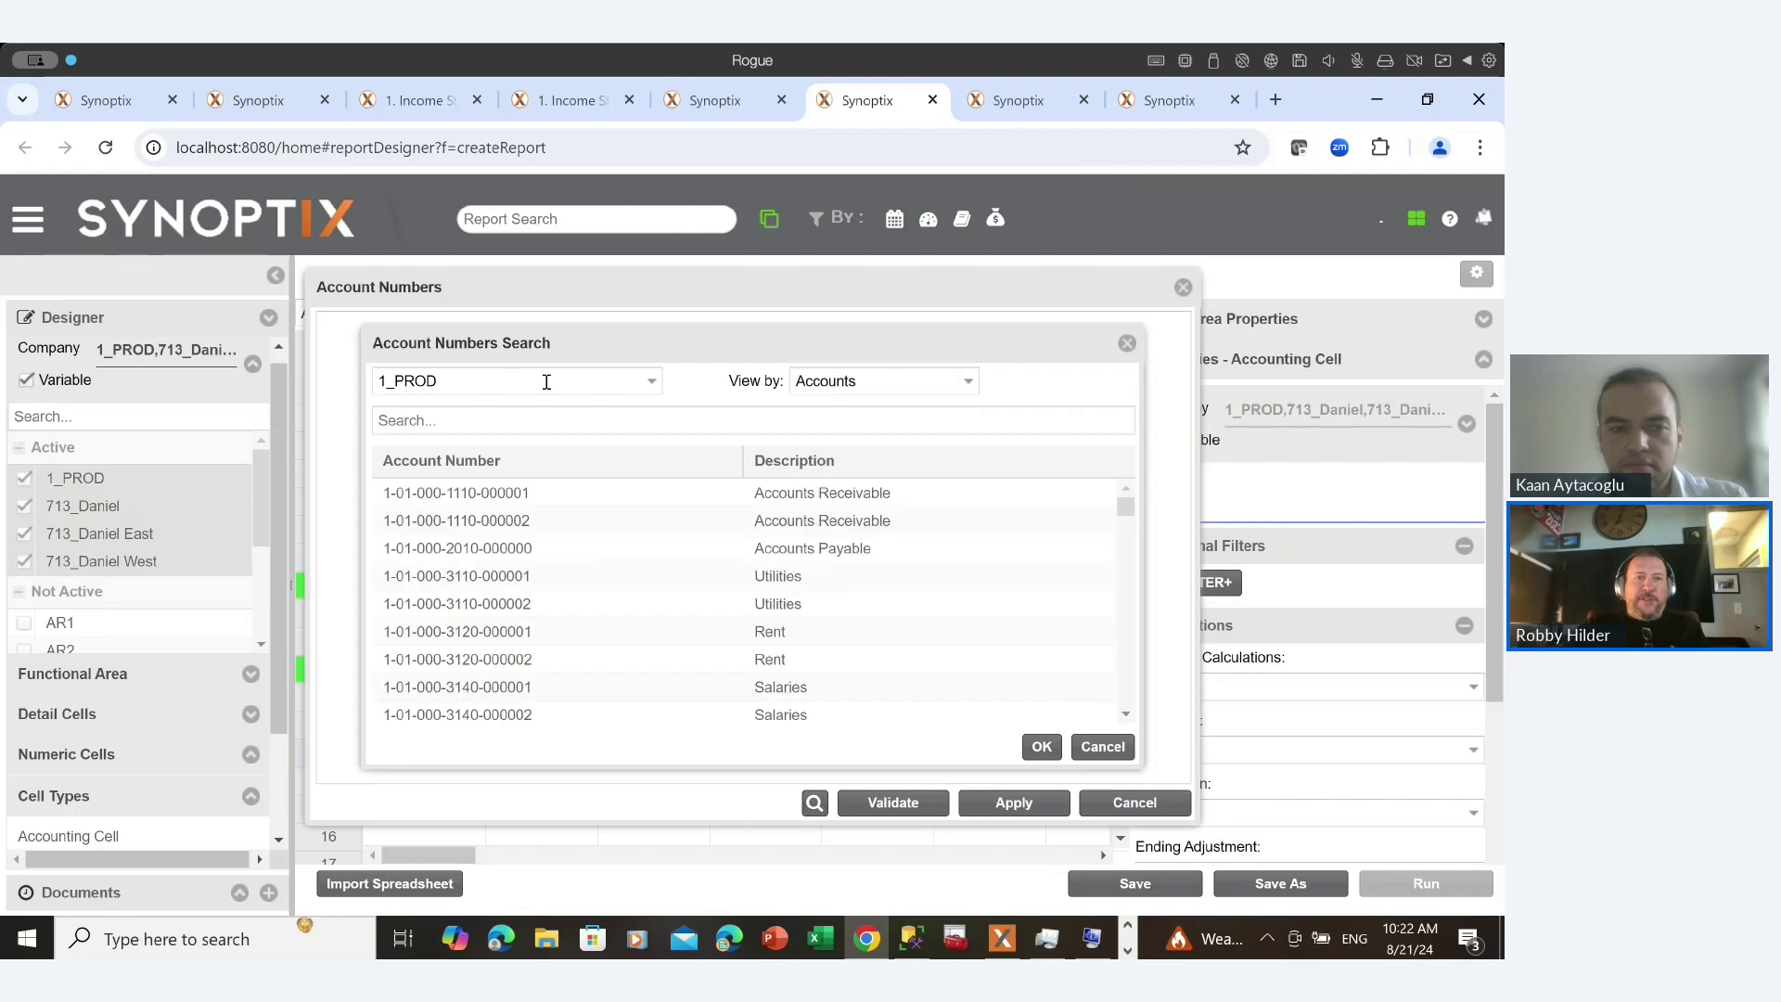
left_click(580, 382)
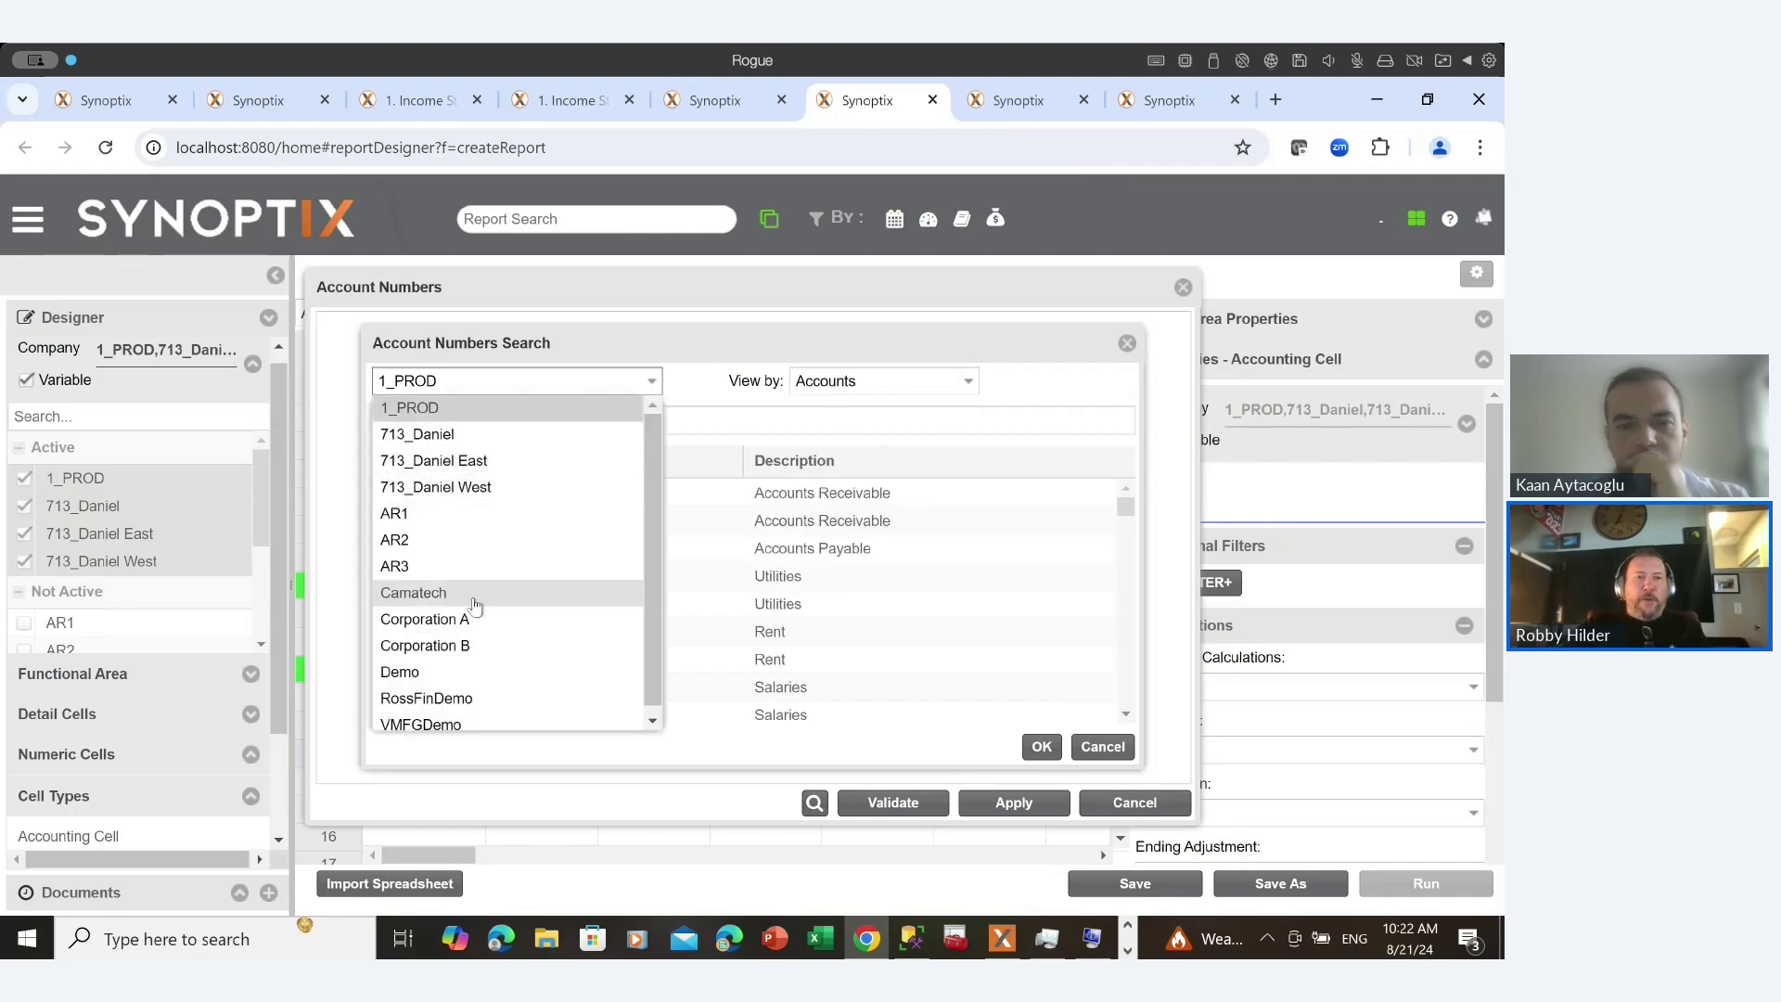
left_click(439, 436)
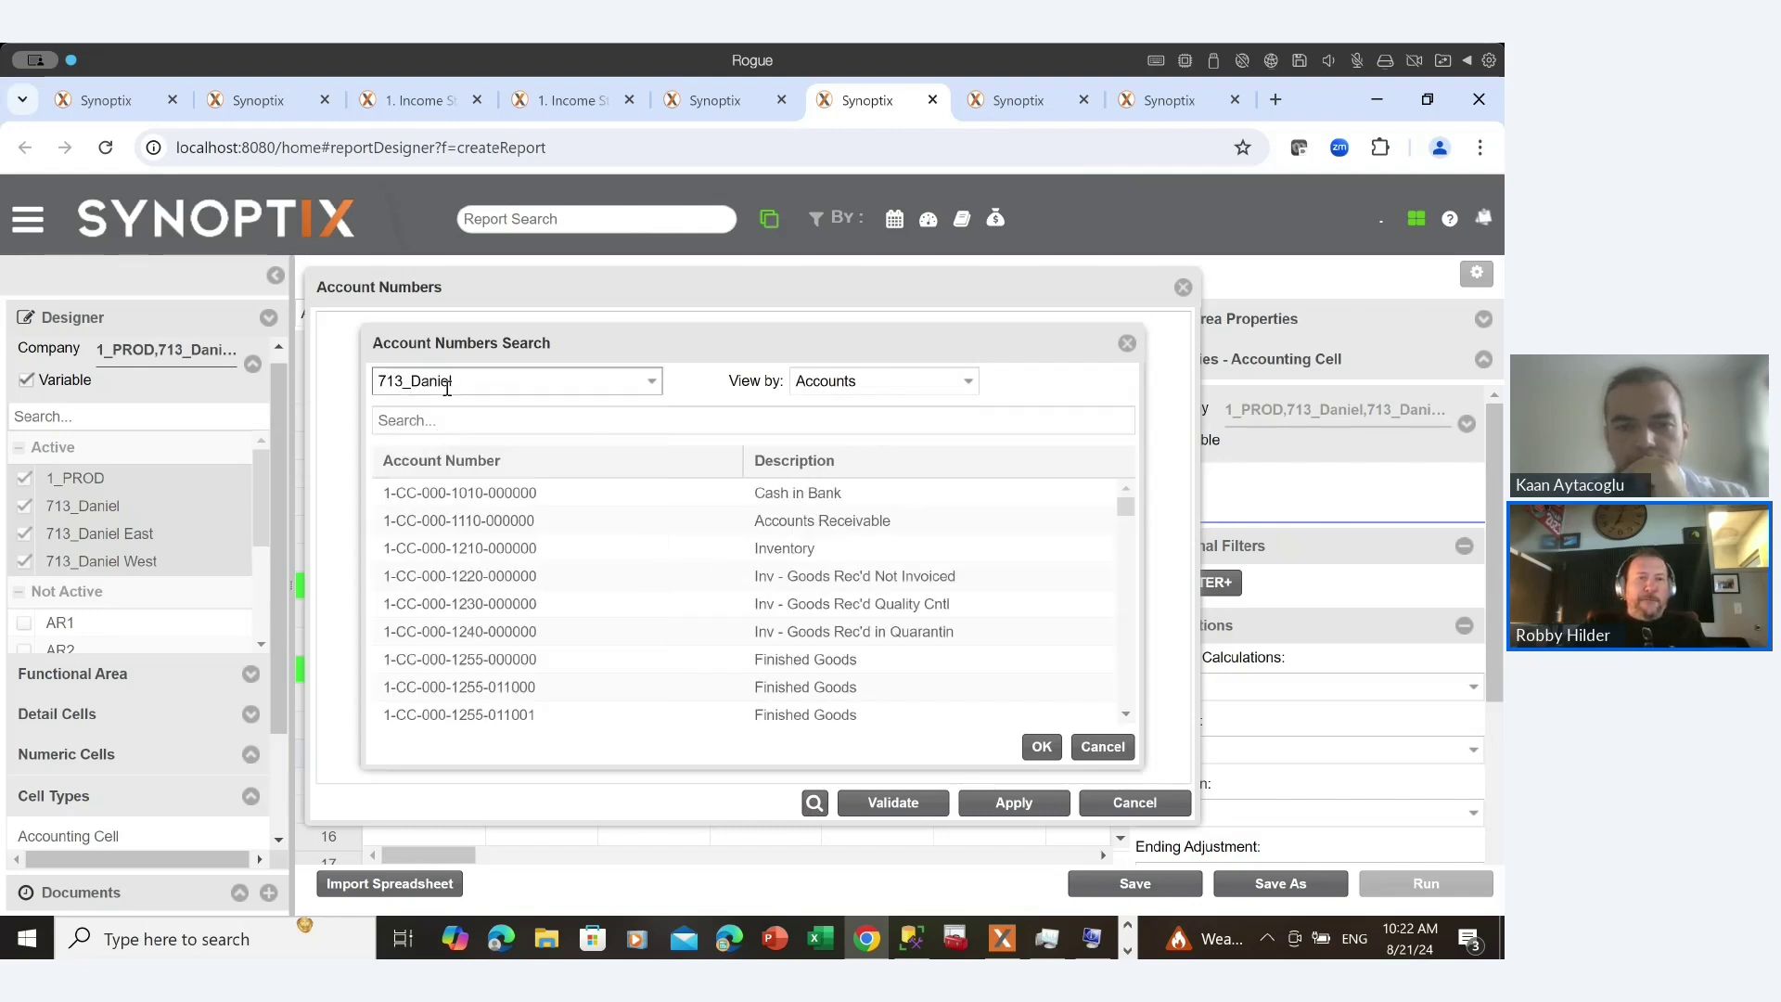
left_click(446, 388)
left_click(424, 601)
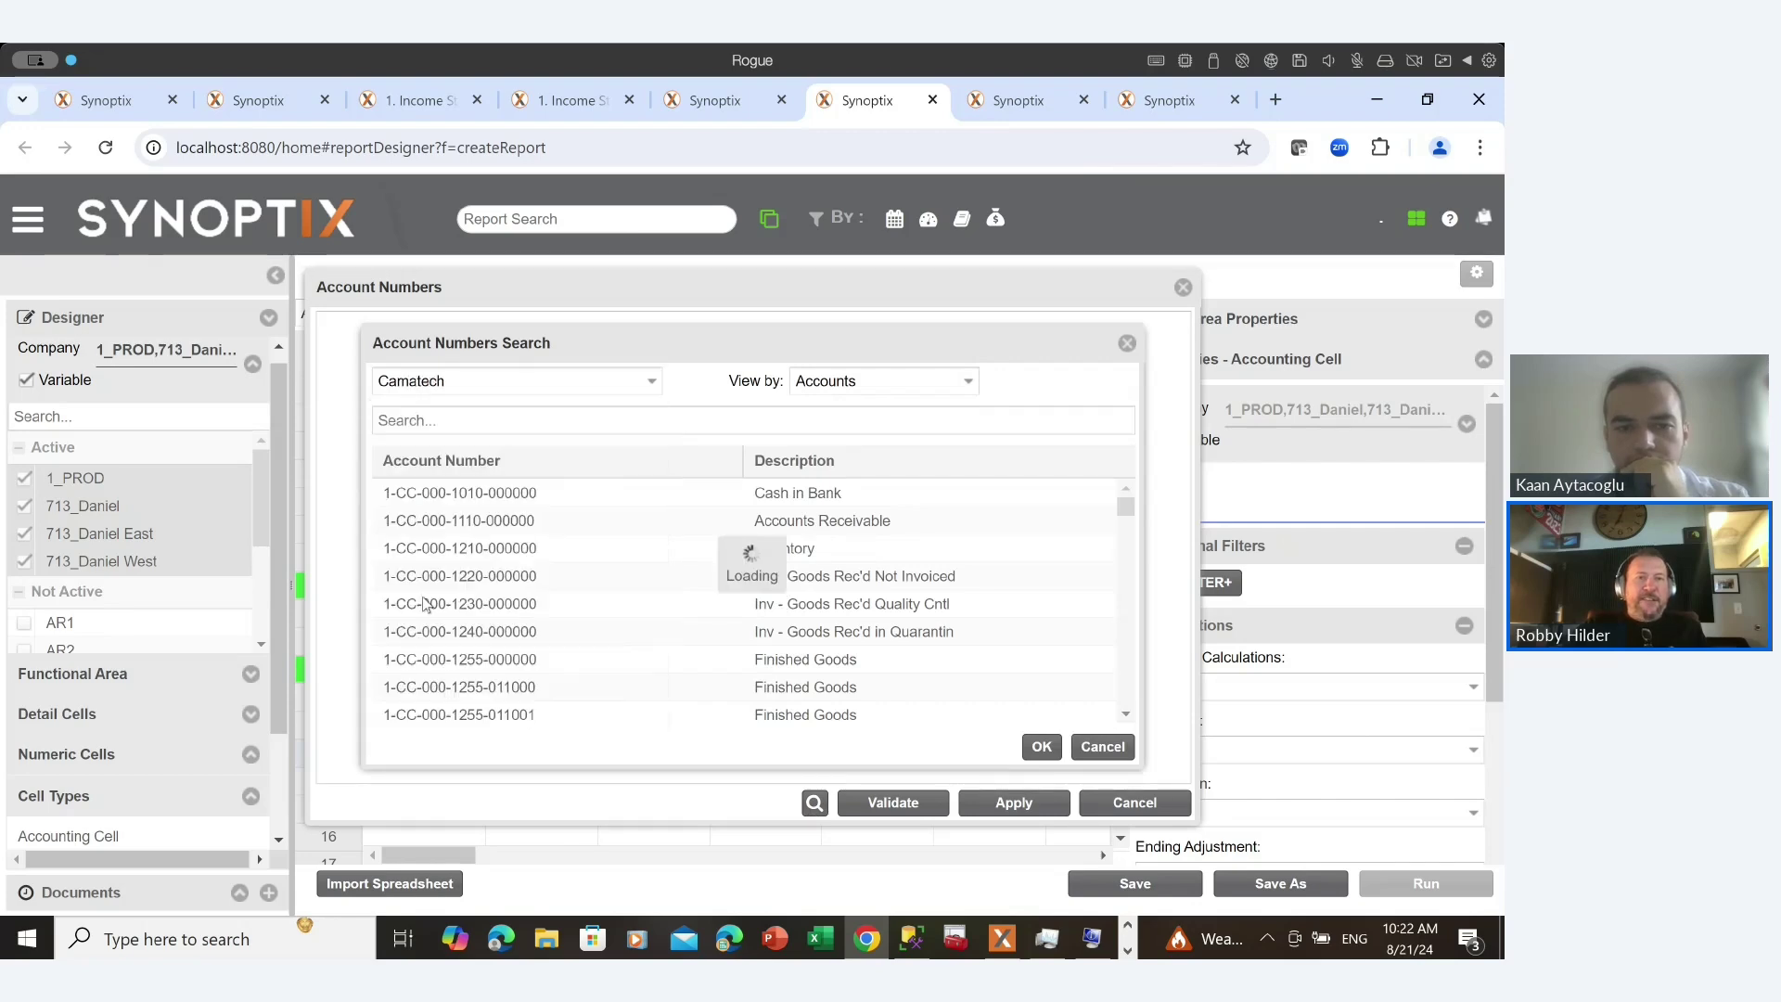
left_click(476, 383)
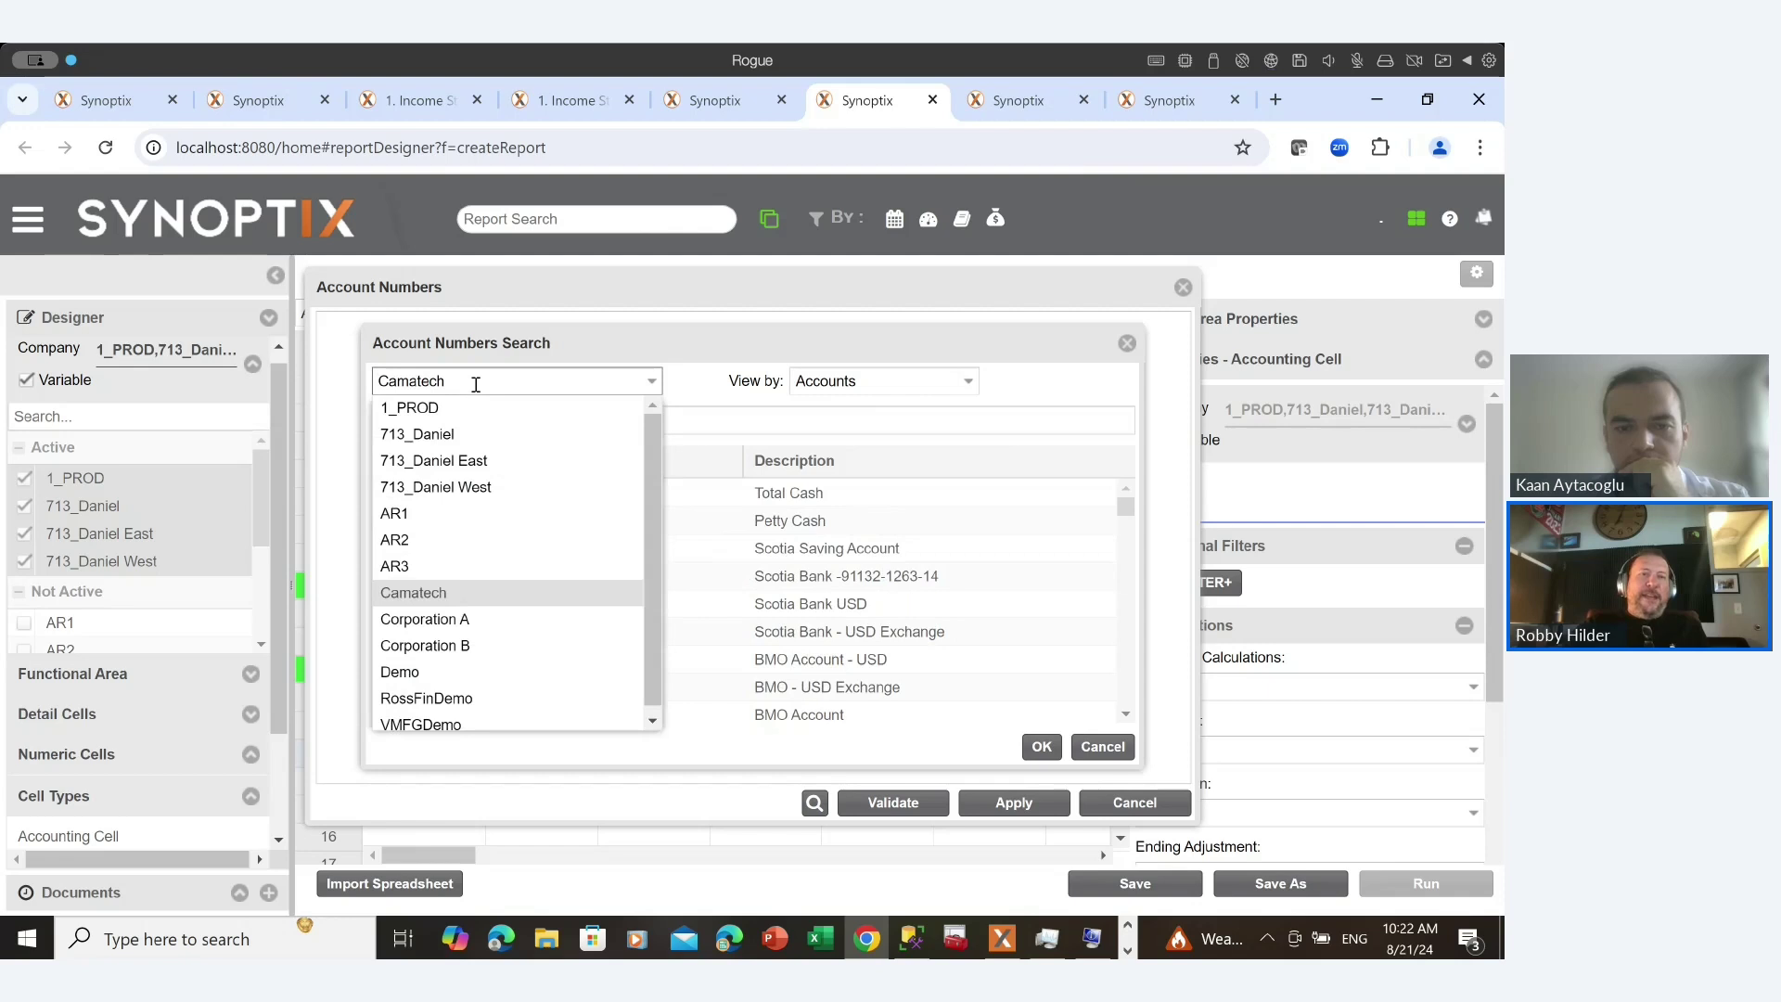
left_click(471, 537)
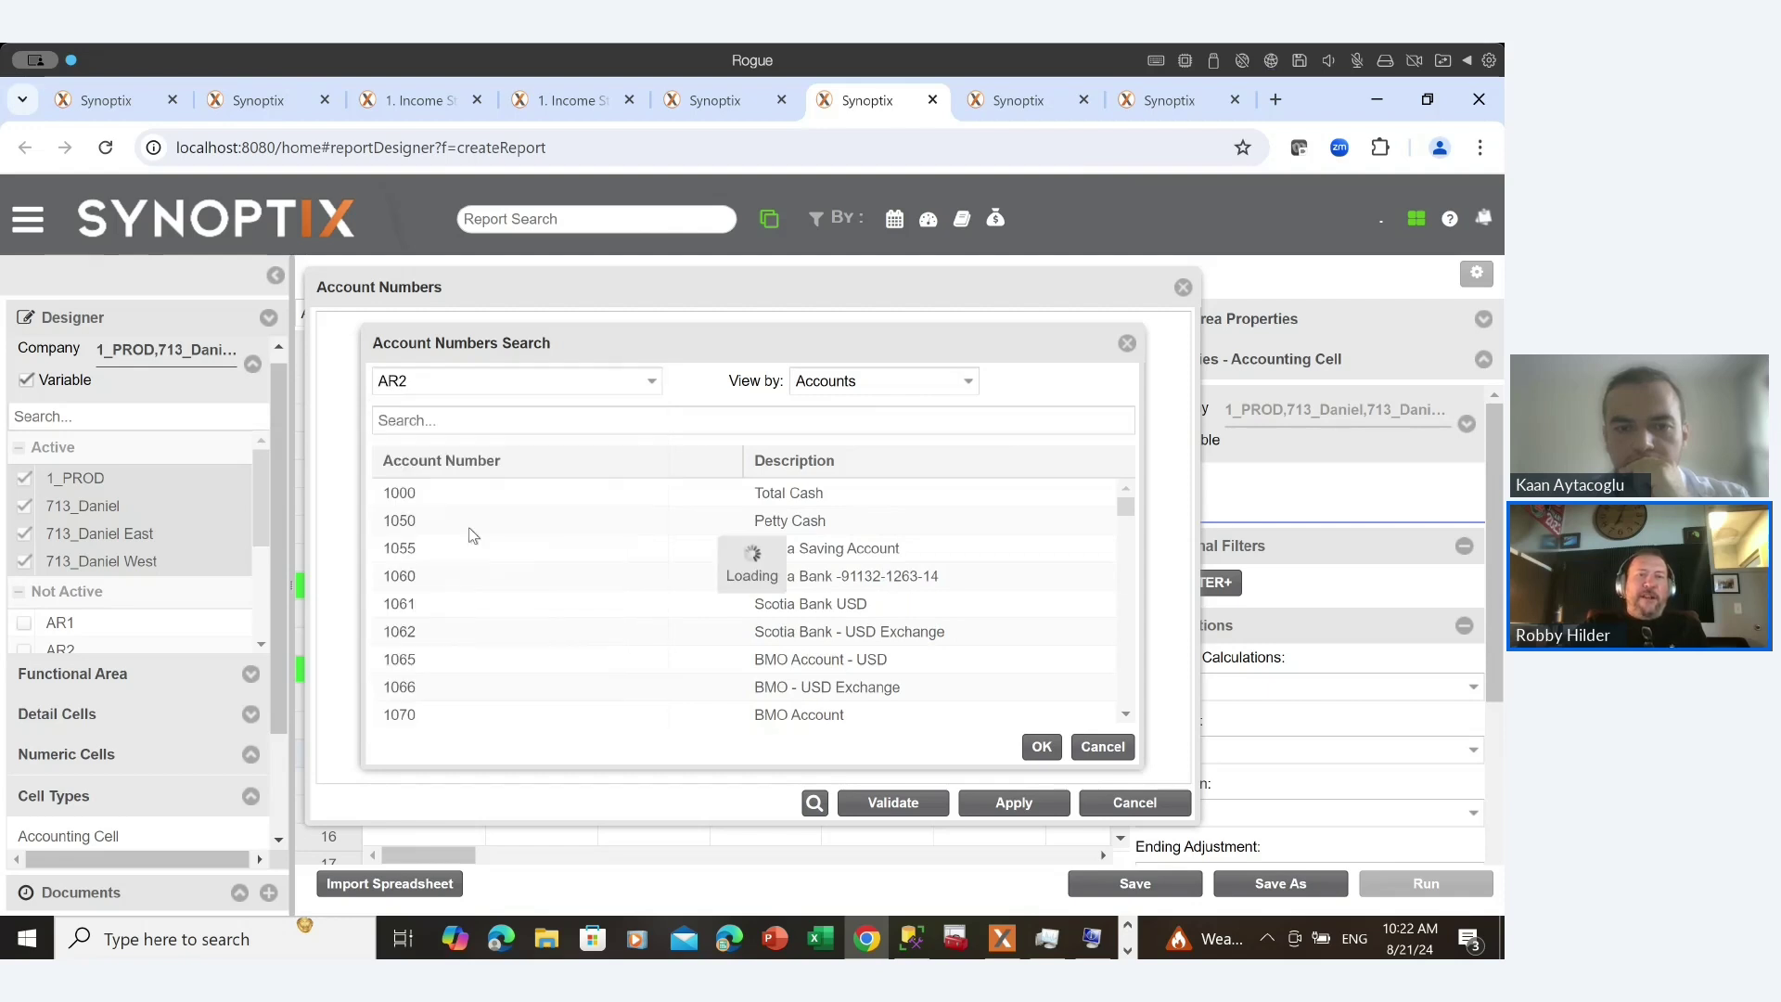
left_click(602, 391)
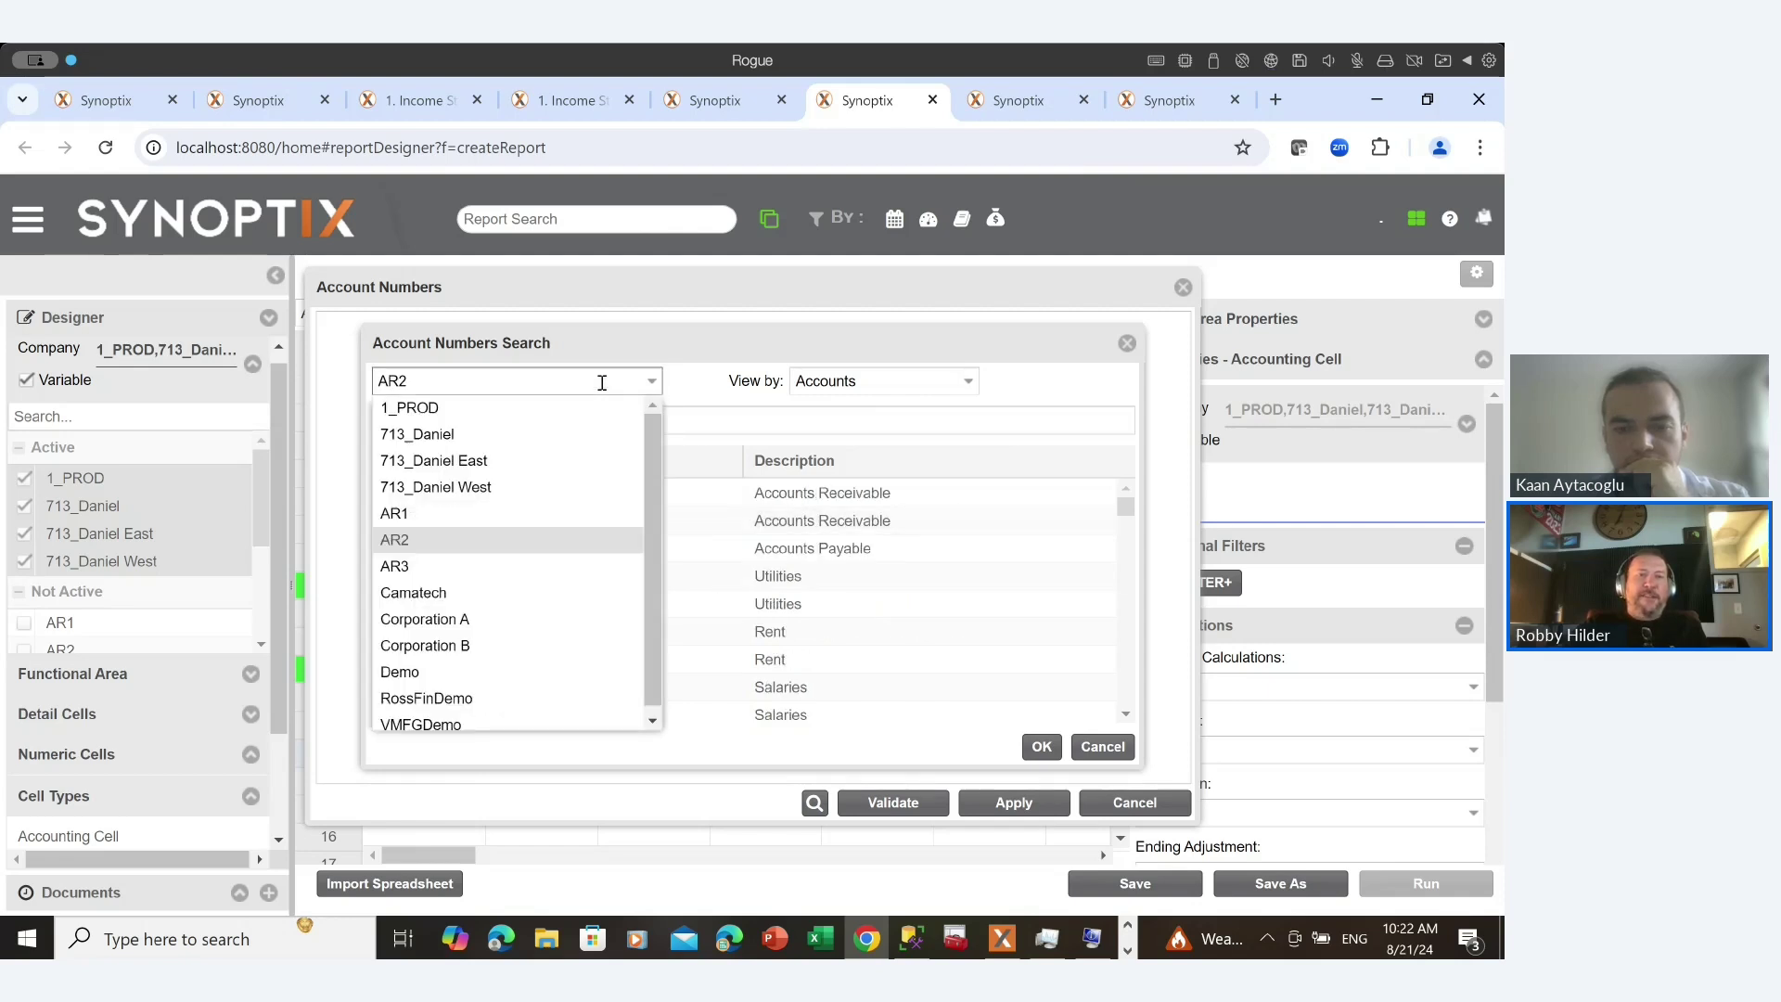
left_click(528, 464)
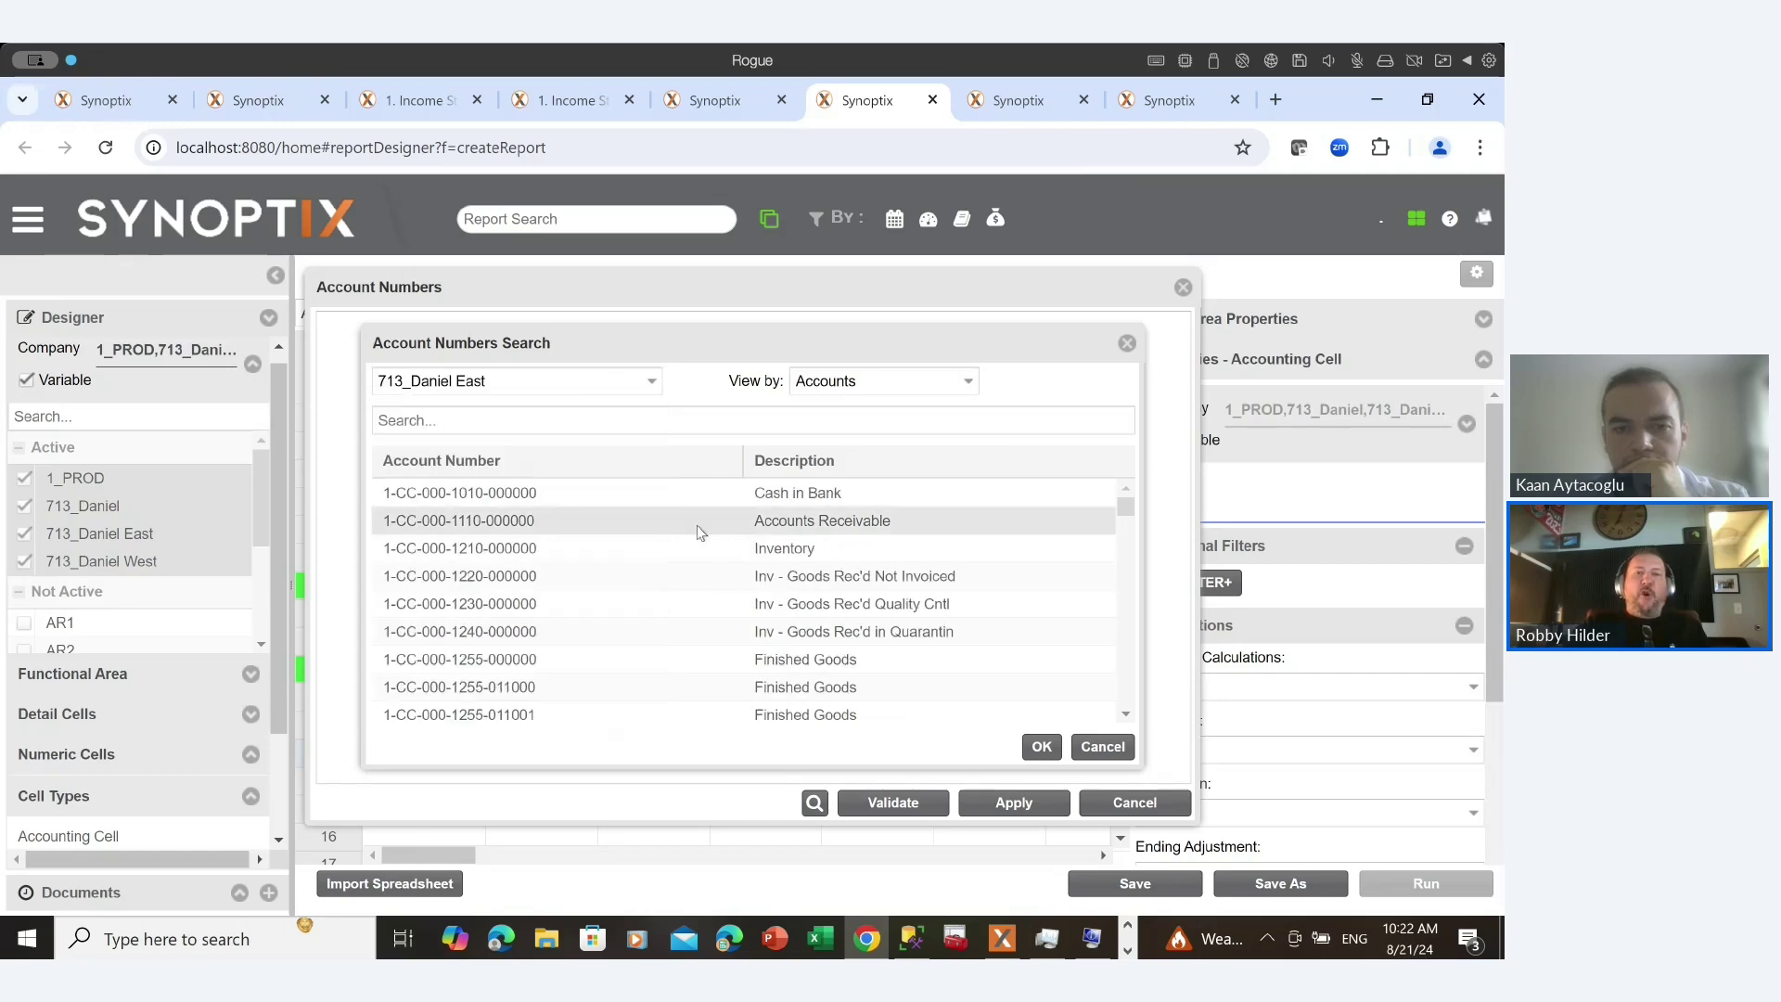
left_click(1113, 753)
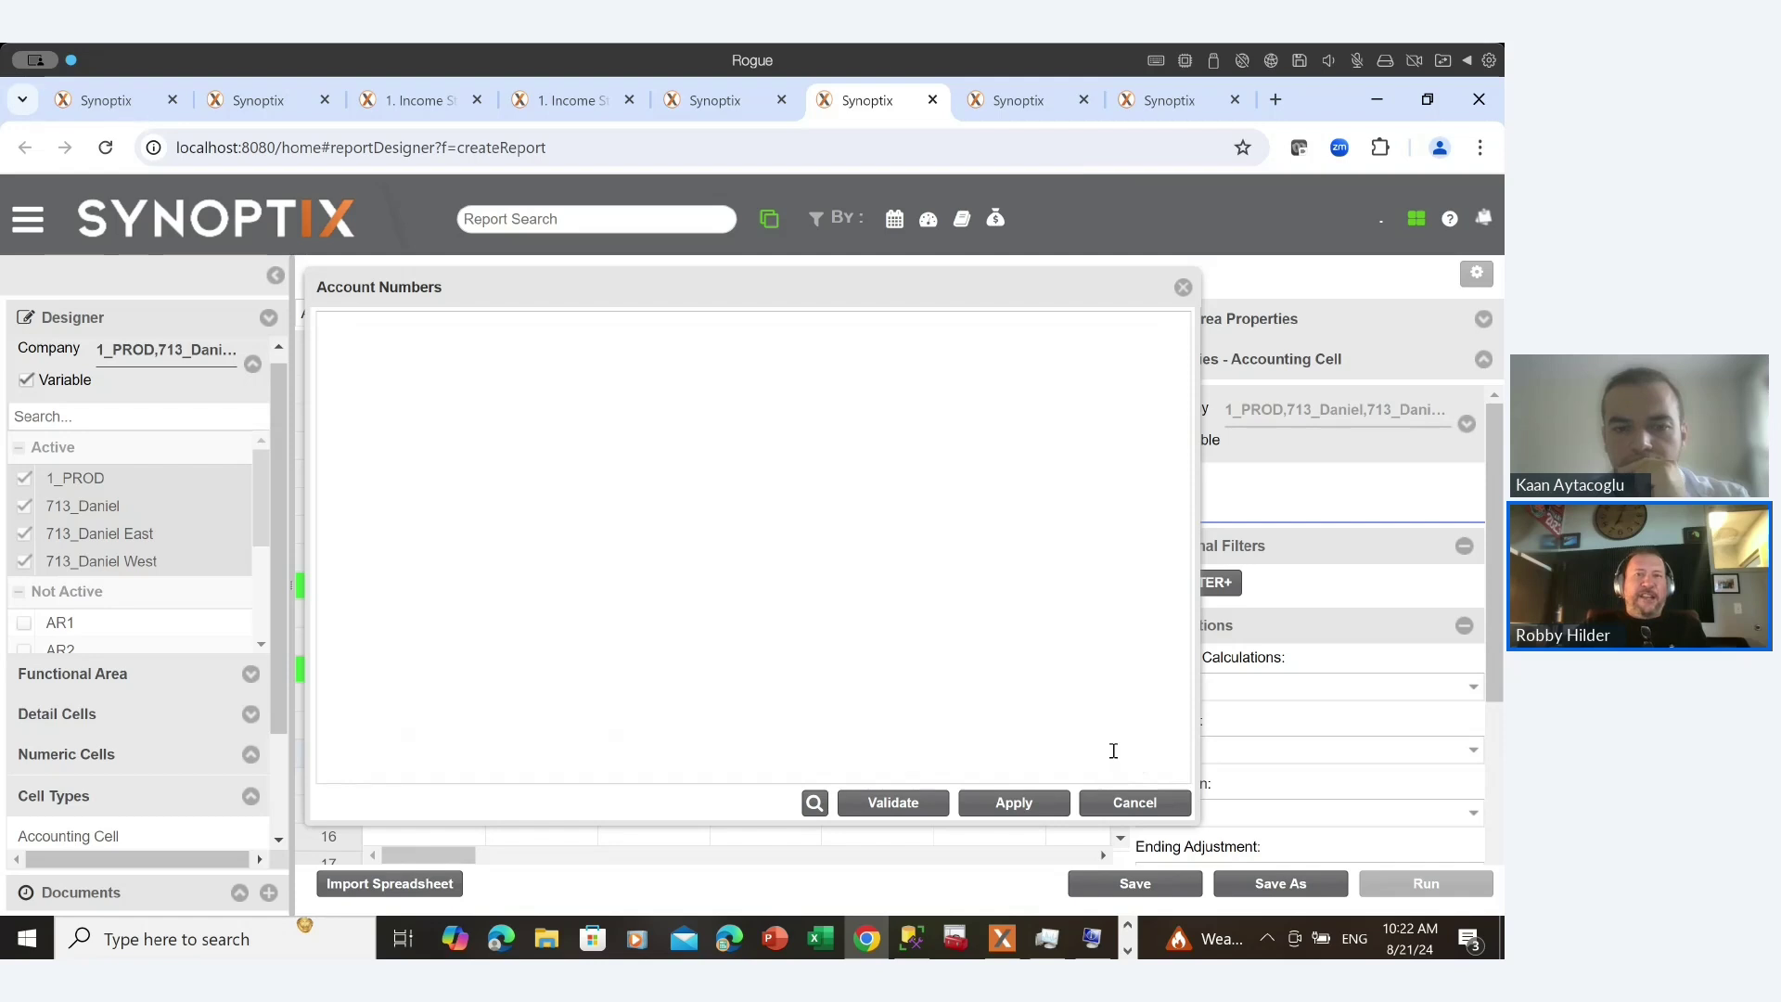
left_click(1182, 288)
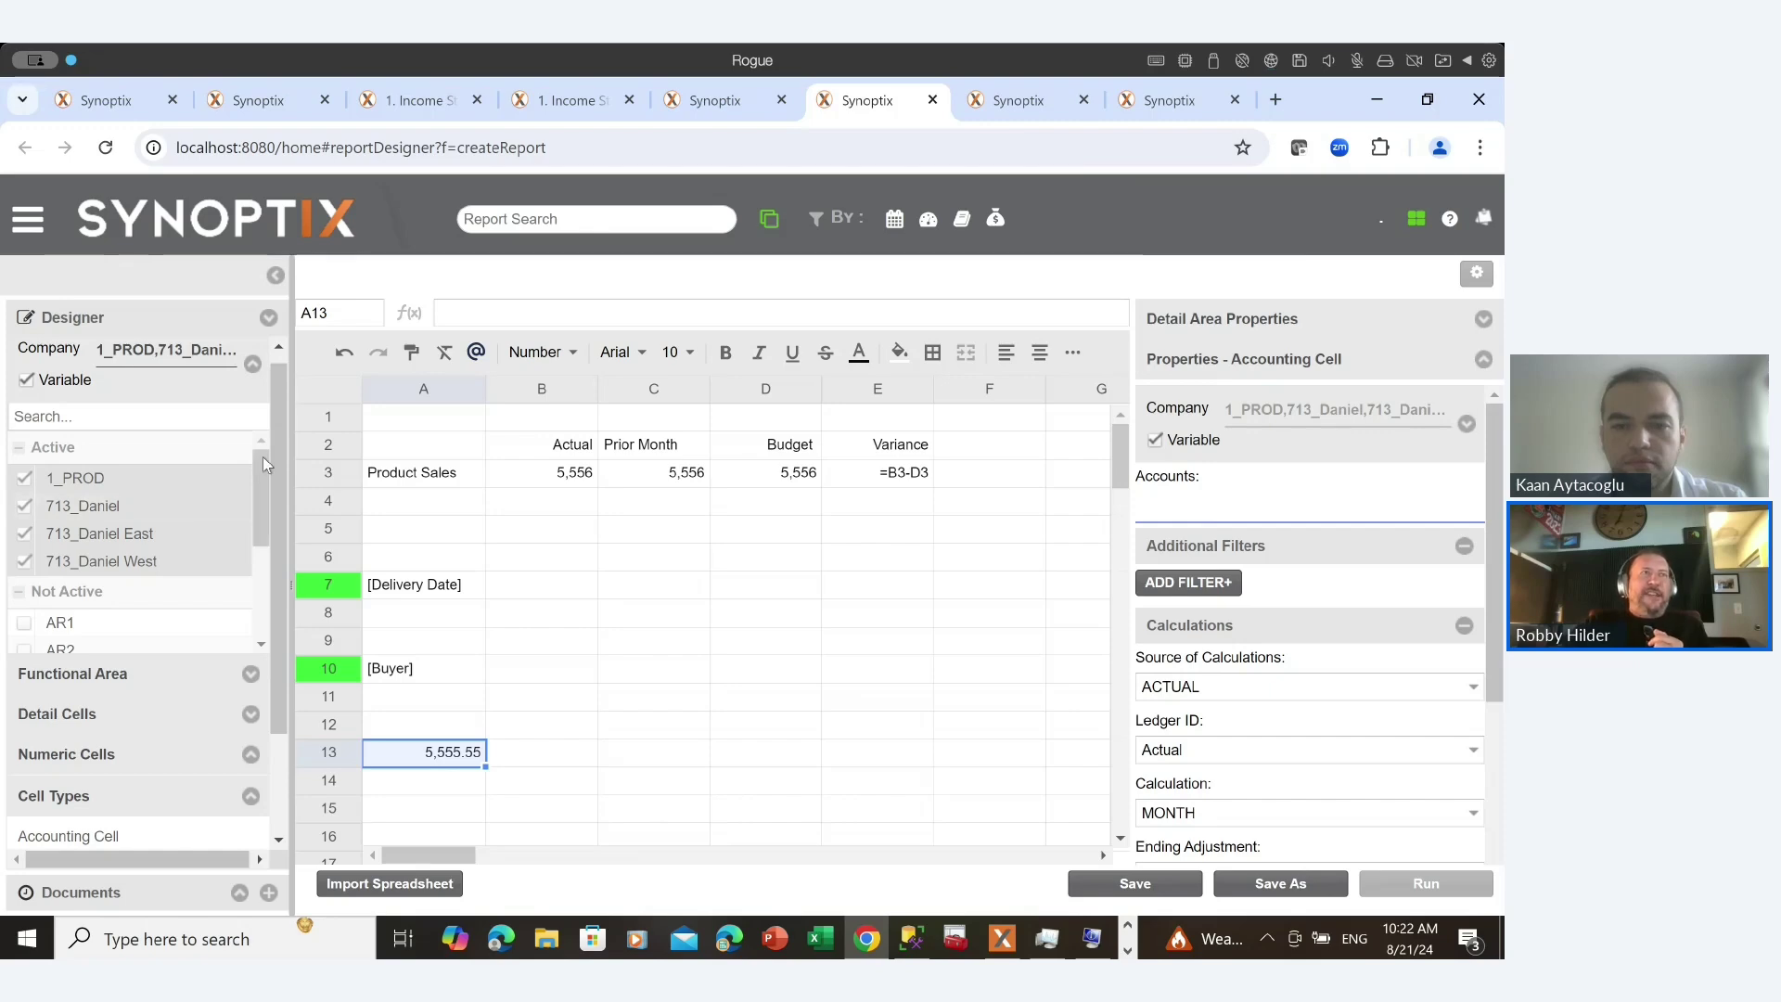
left_click(570, 545)
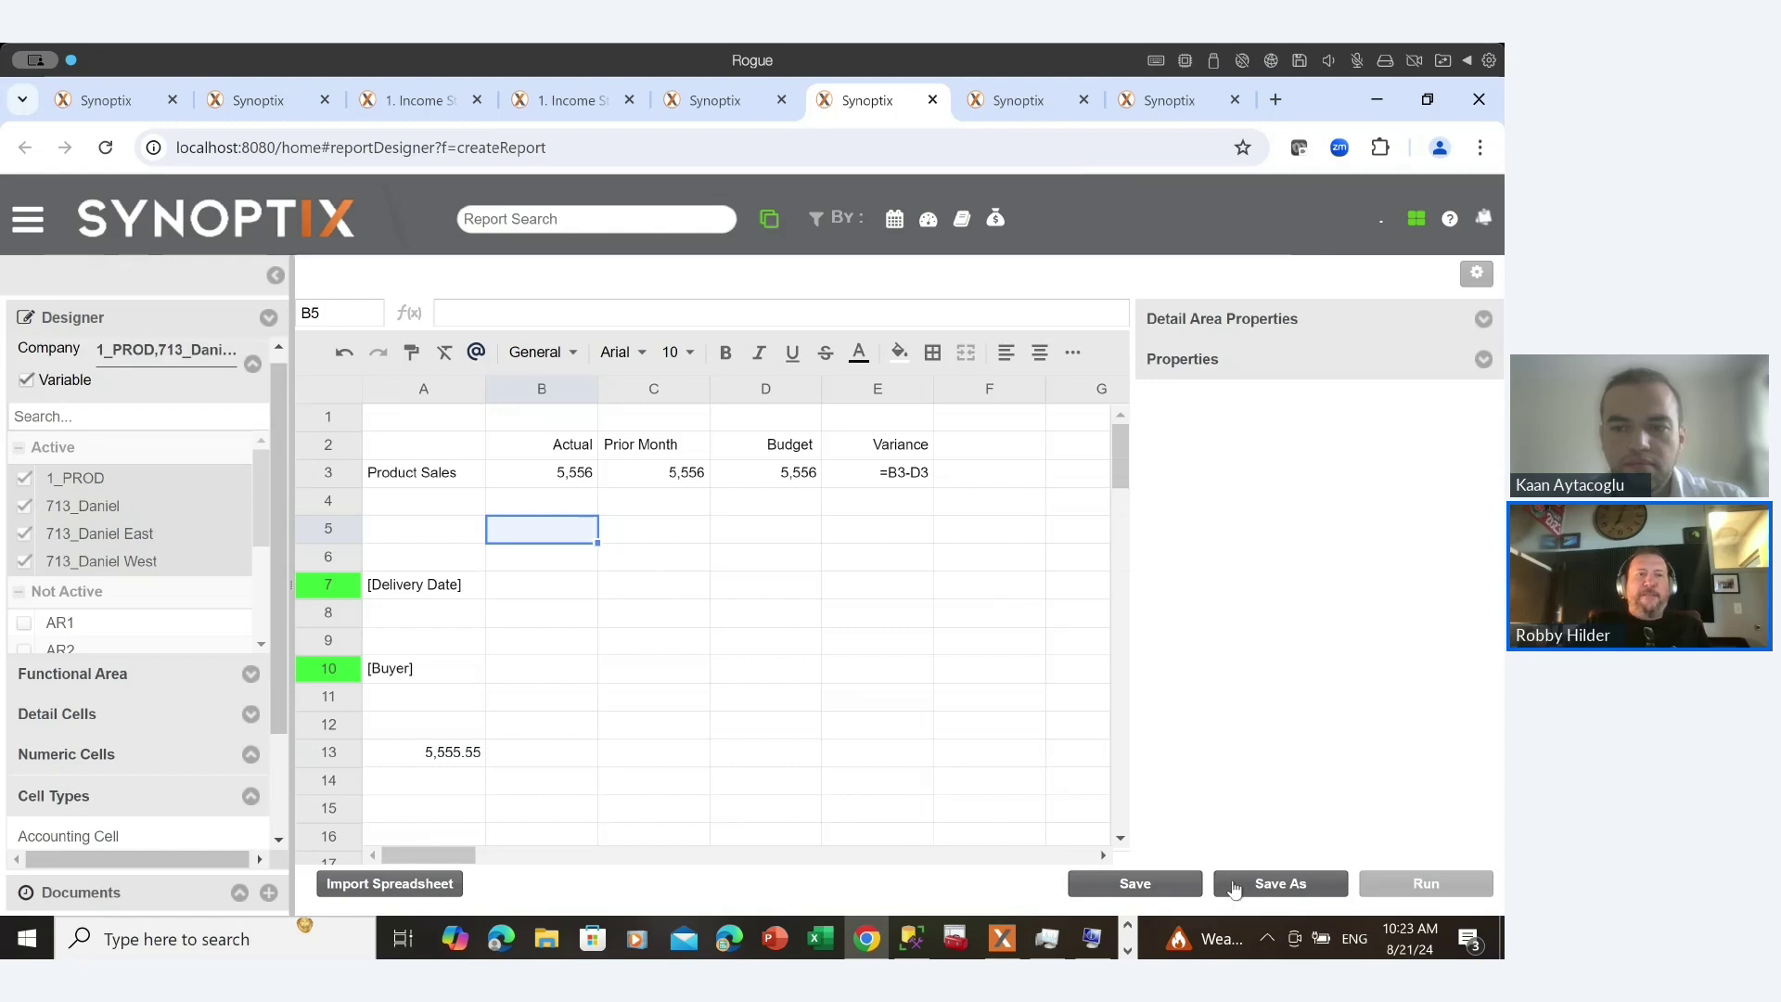
left_click(660, 590)
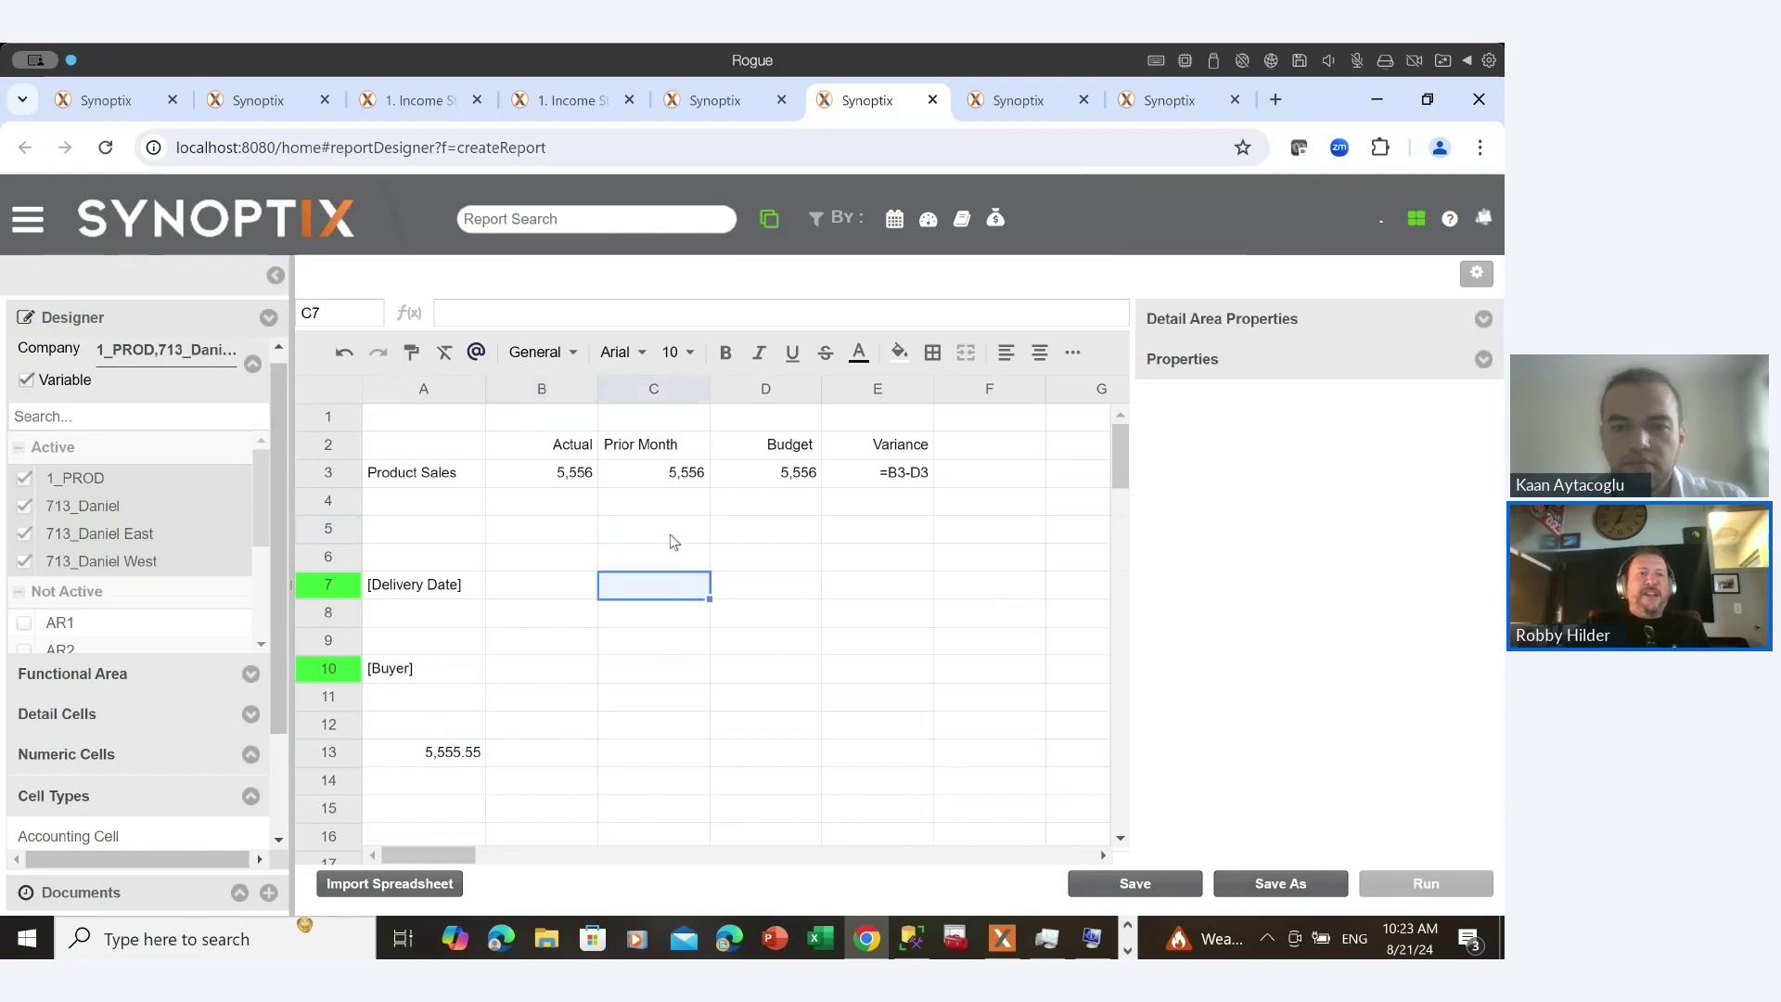
left_click(671, 536)
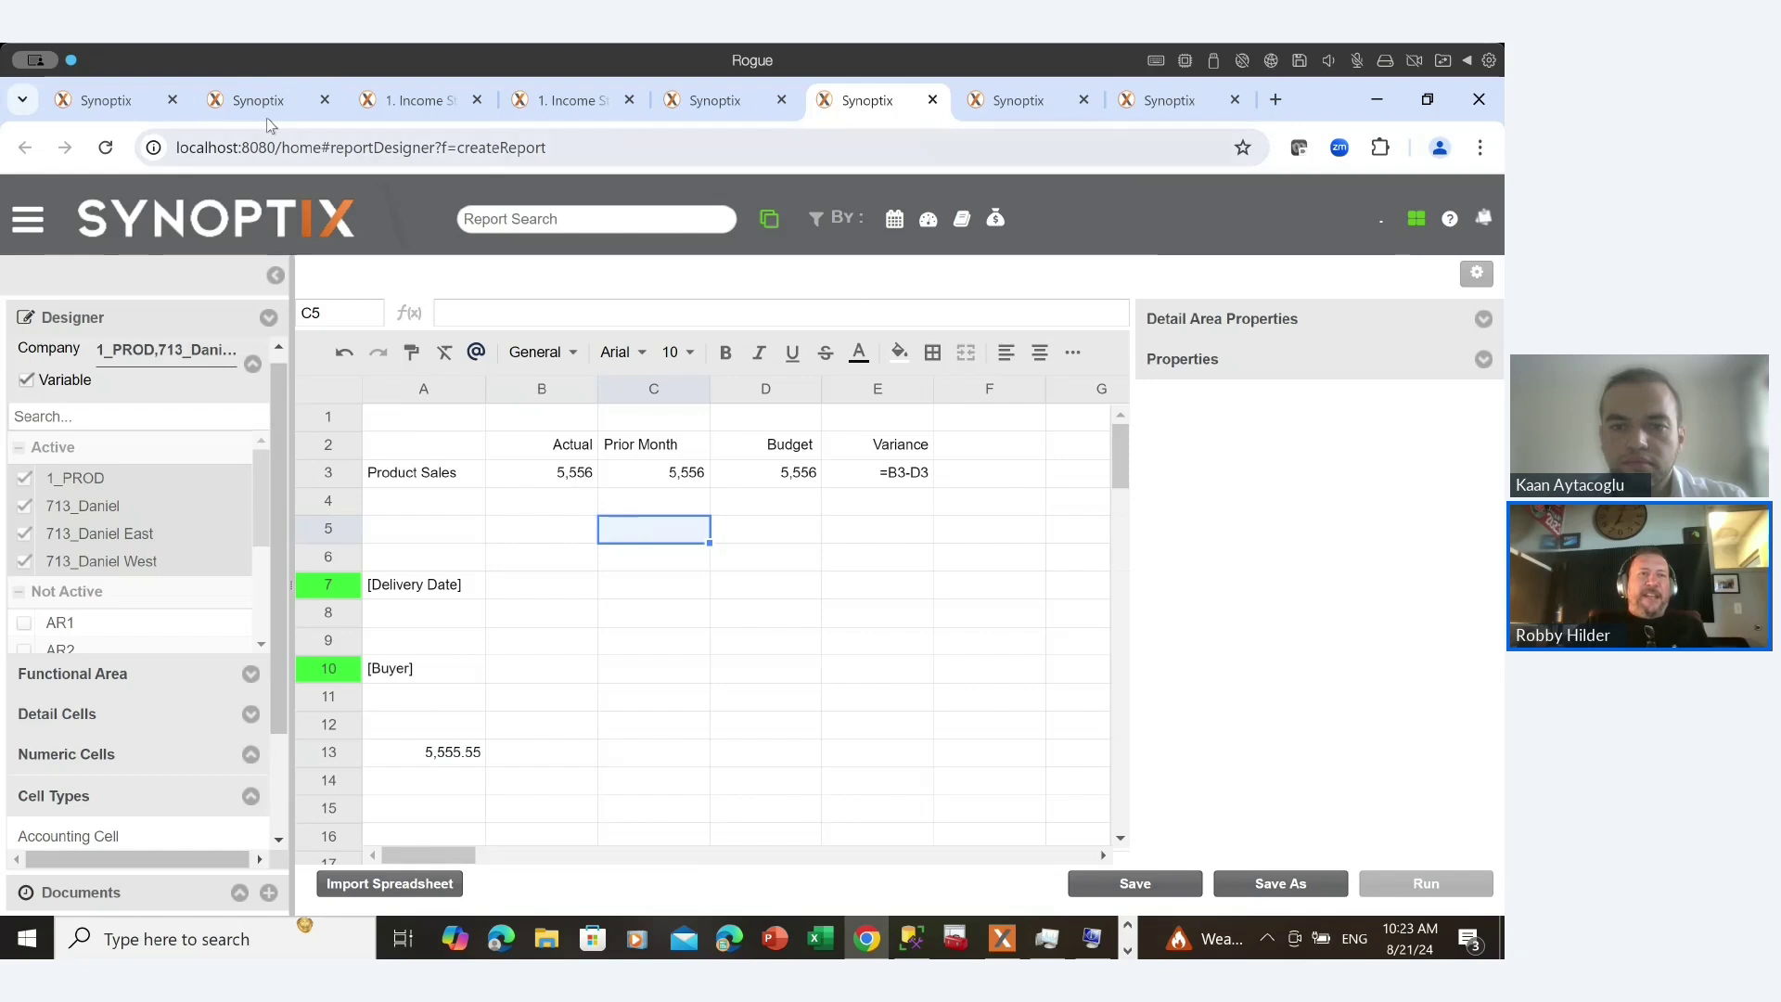
View the manufacturing portal's home page and return to the Product Sales report designer.
left_click(93, 103)
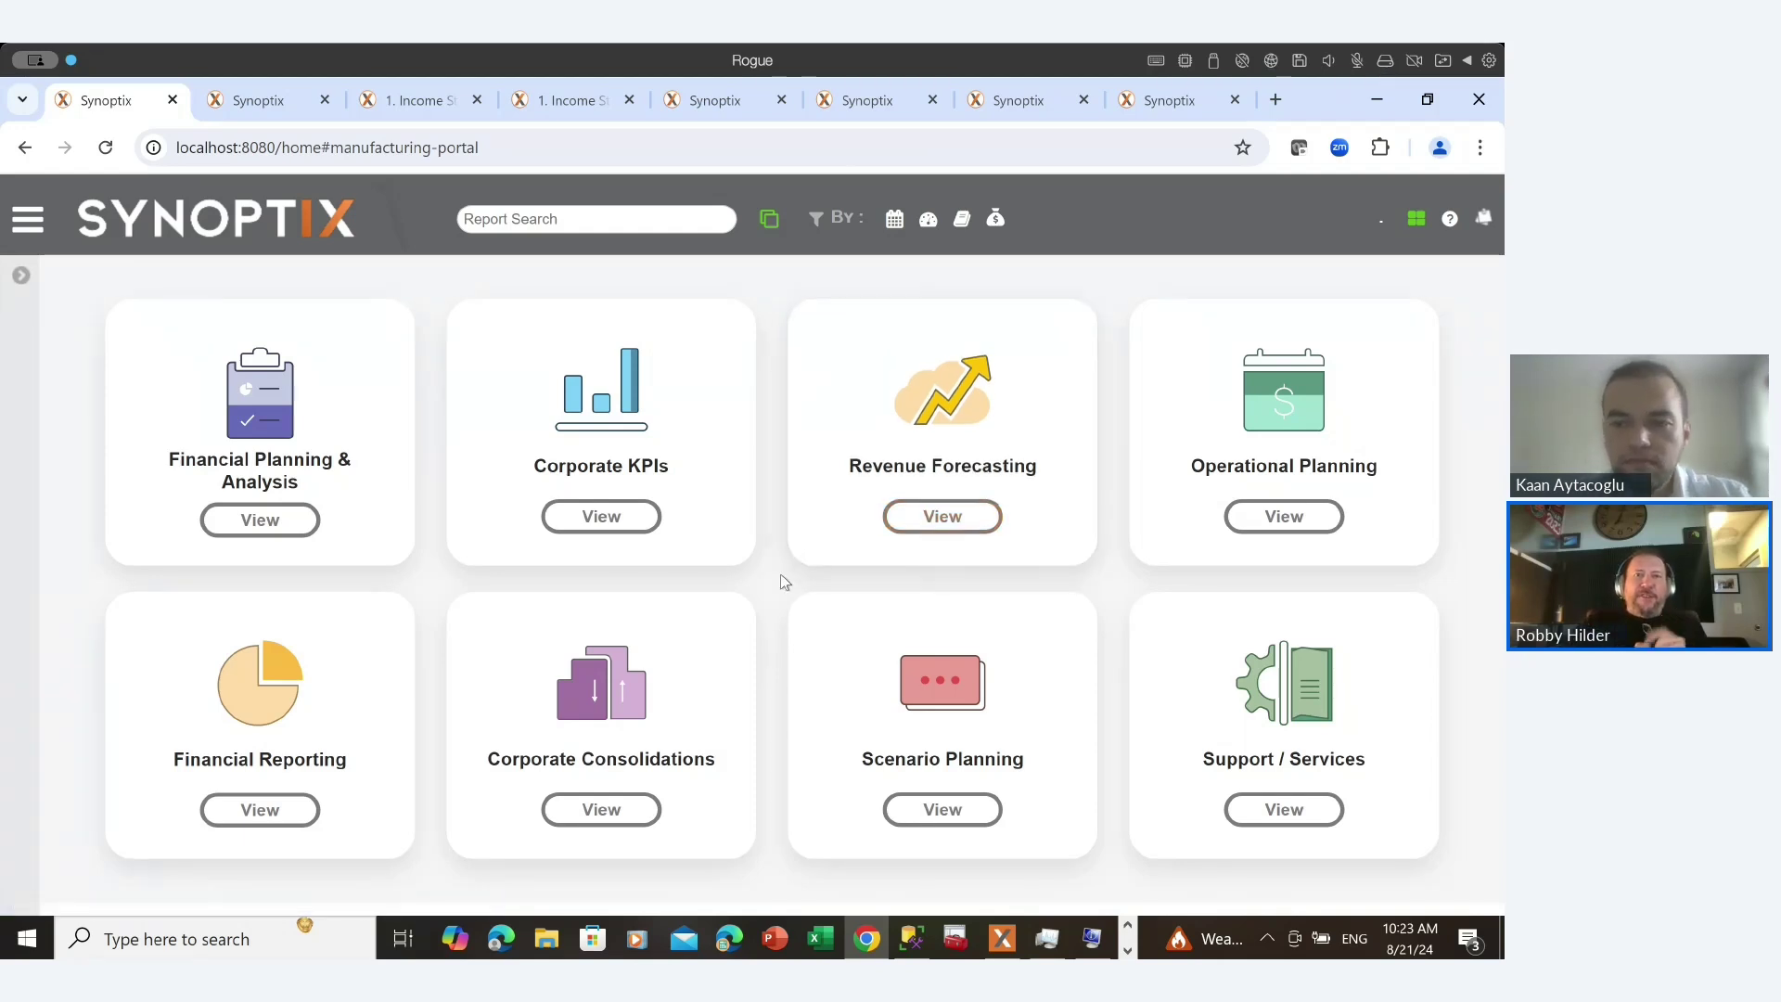
mouse_move(915, 102)
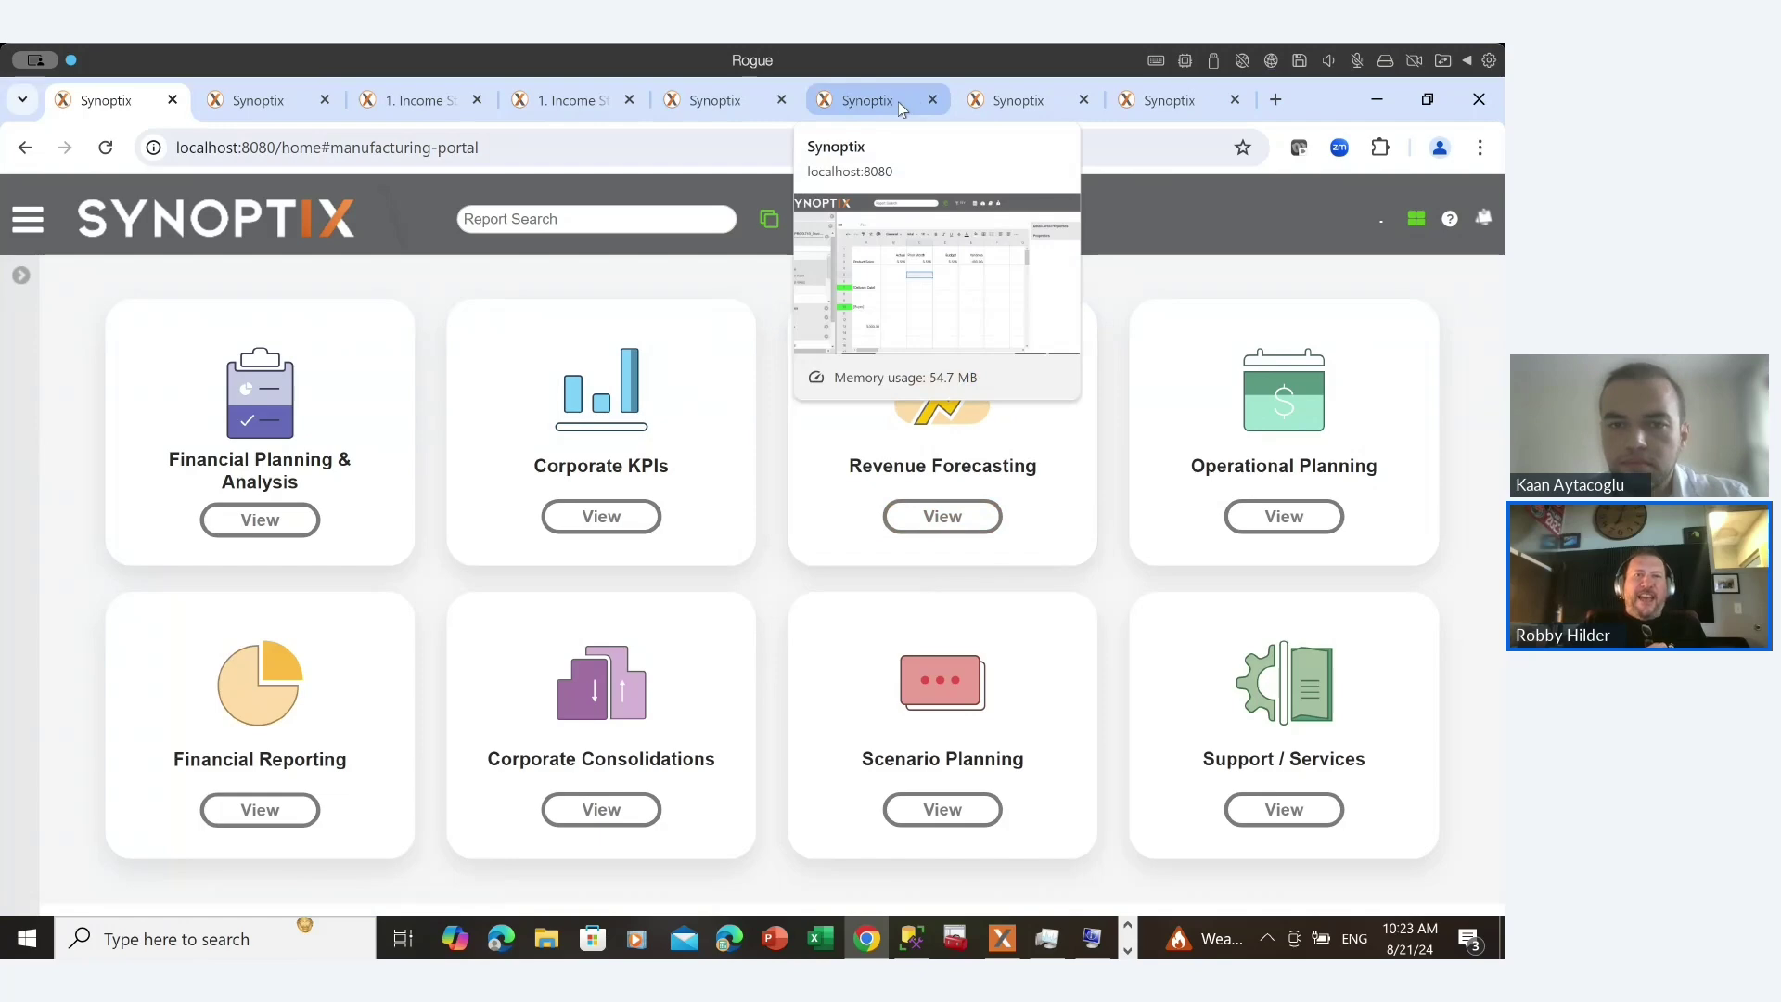
left_click(898, 102)
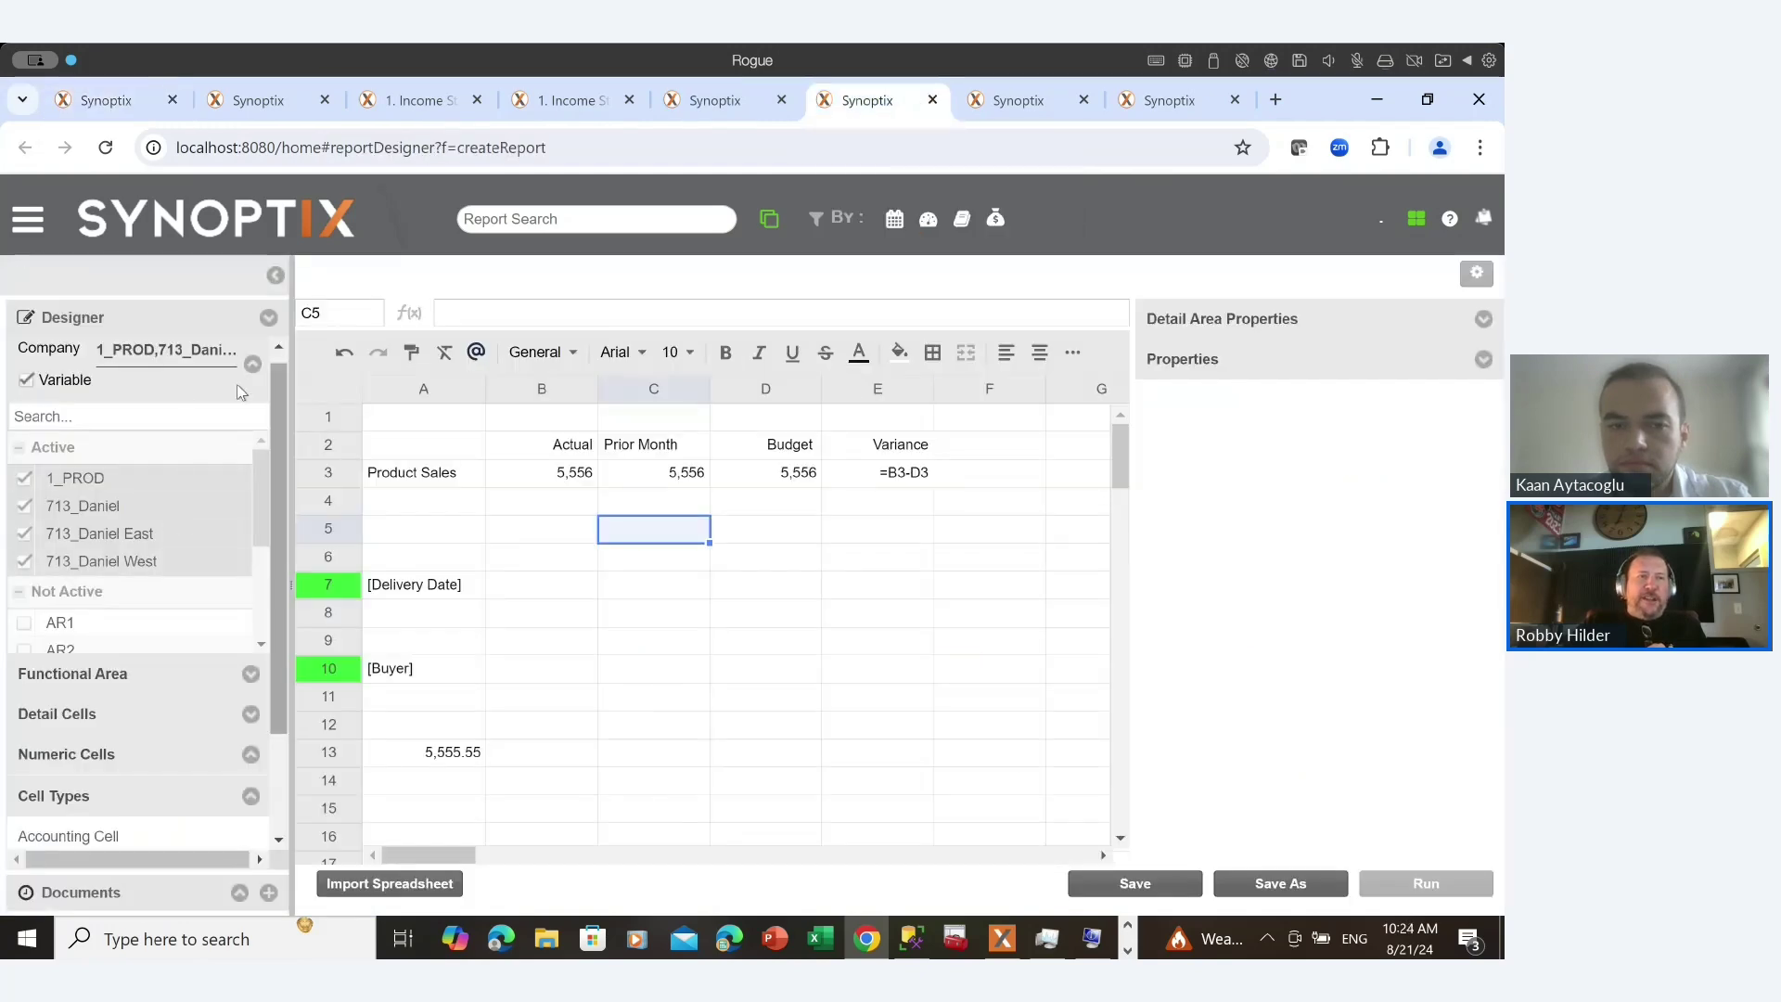
Collapse the Company list, slightly widen the Designer pane and expand the Functional Area list.
left_click(251, 364)
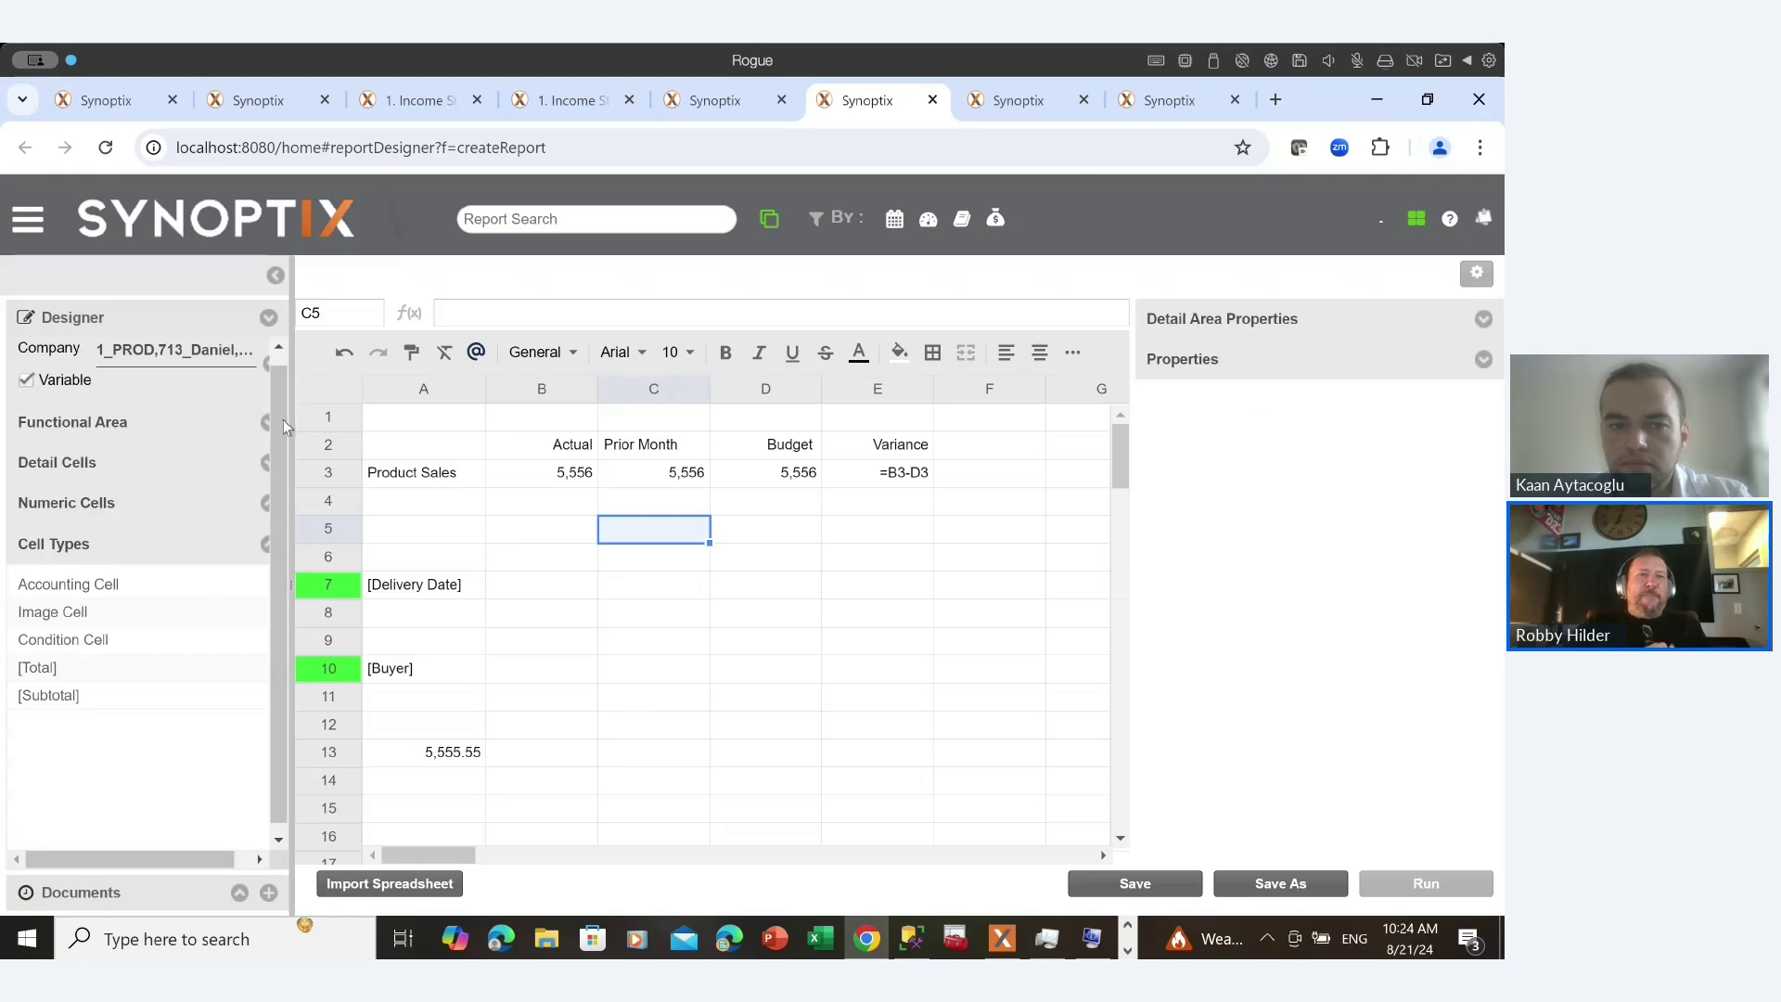
left_click_drag(288, 419, 323, 423)
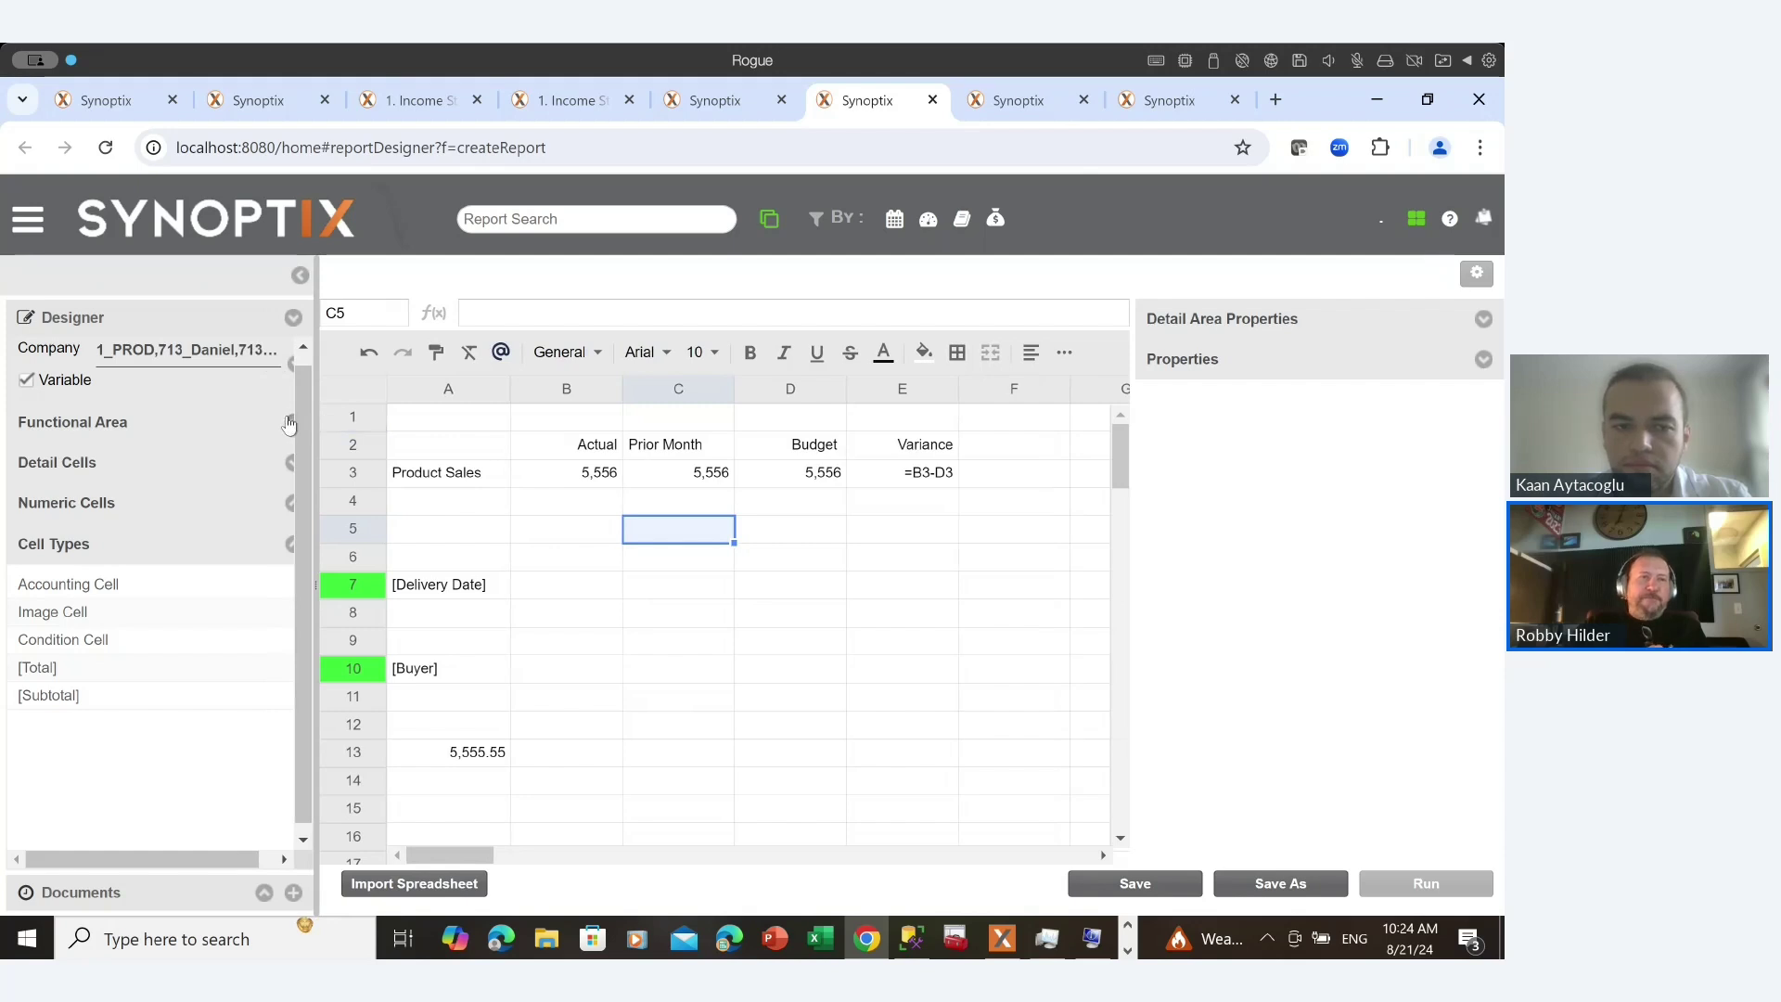
left_click(290, 424)
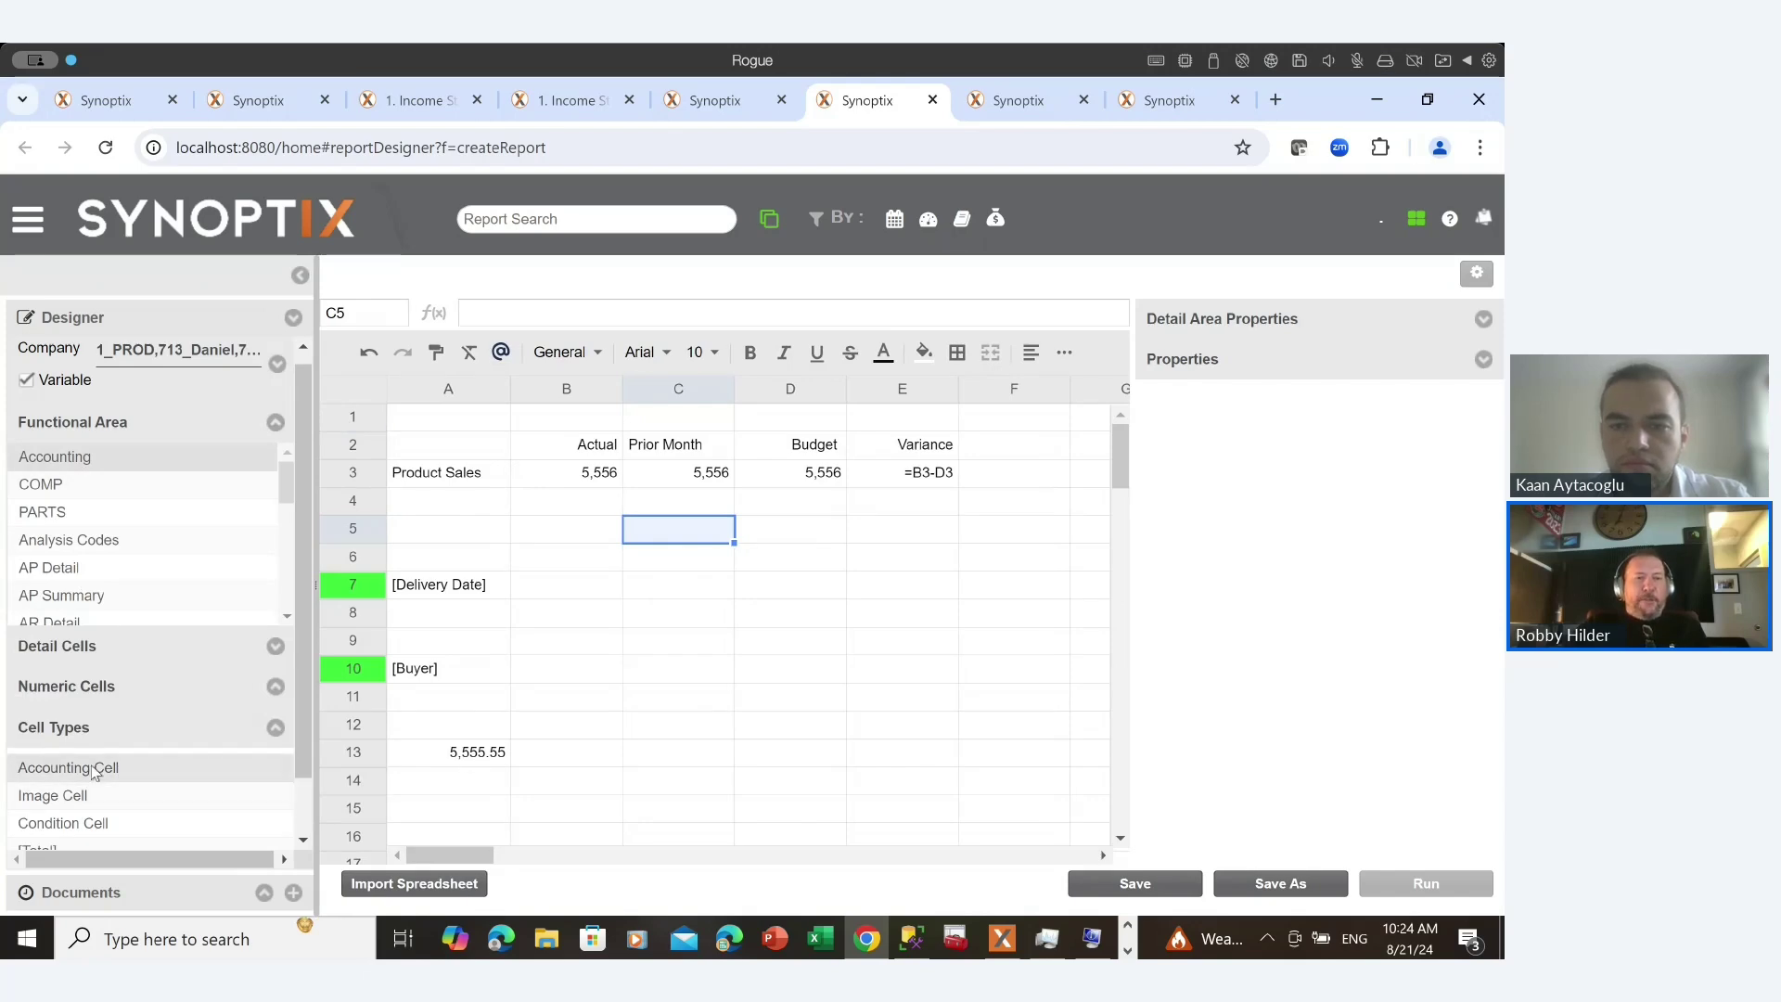
Turn off the variable company selection and place another Accounting Cell in C11.
left_click(27, 381)
left_click_drag(90, 770, 647, 700)
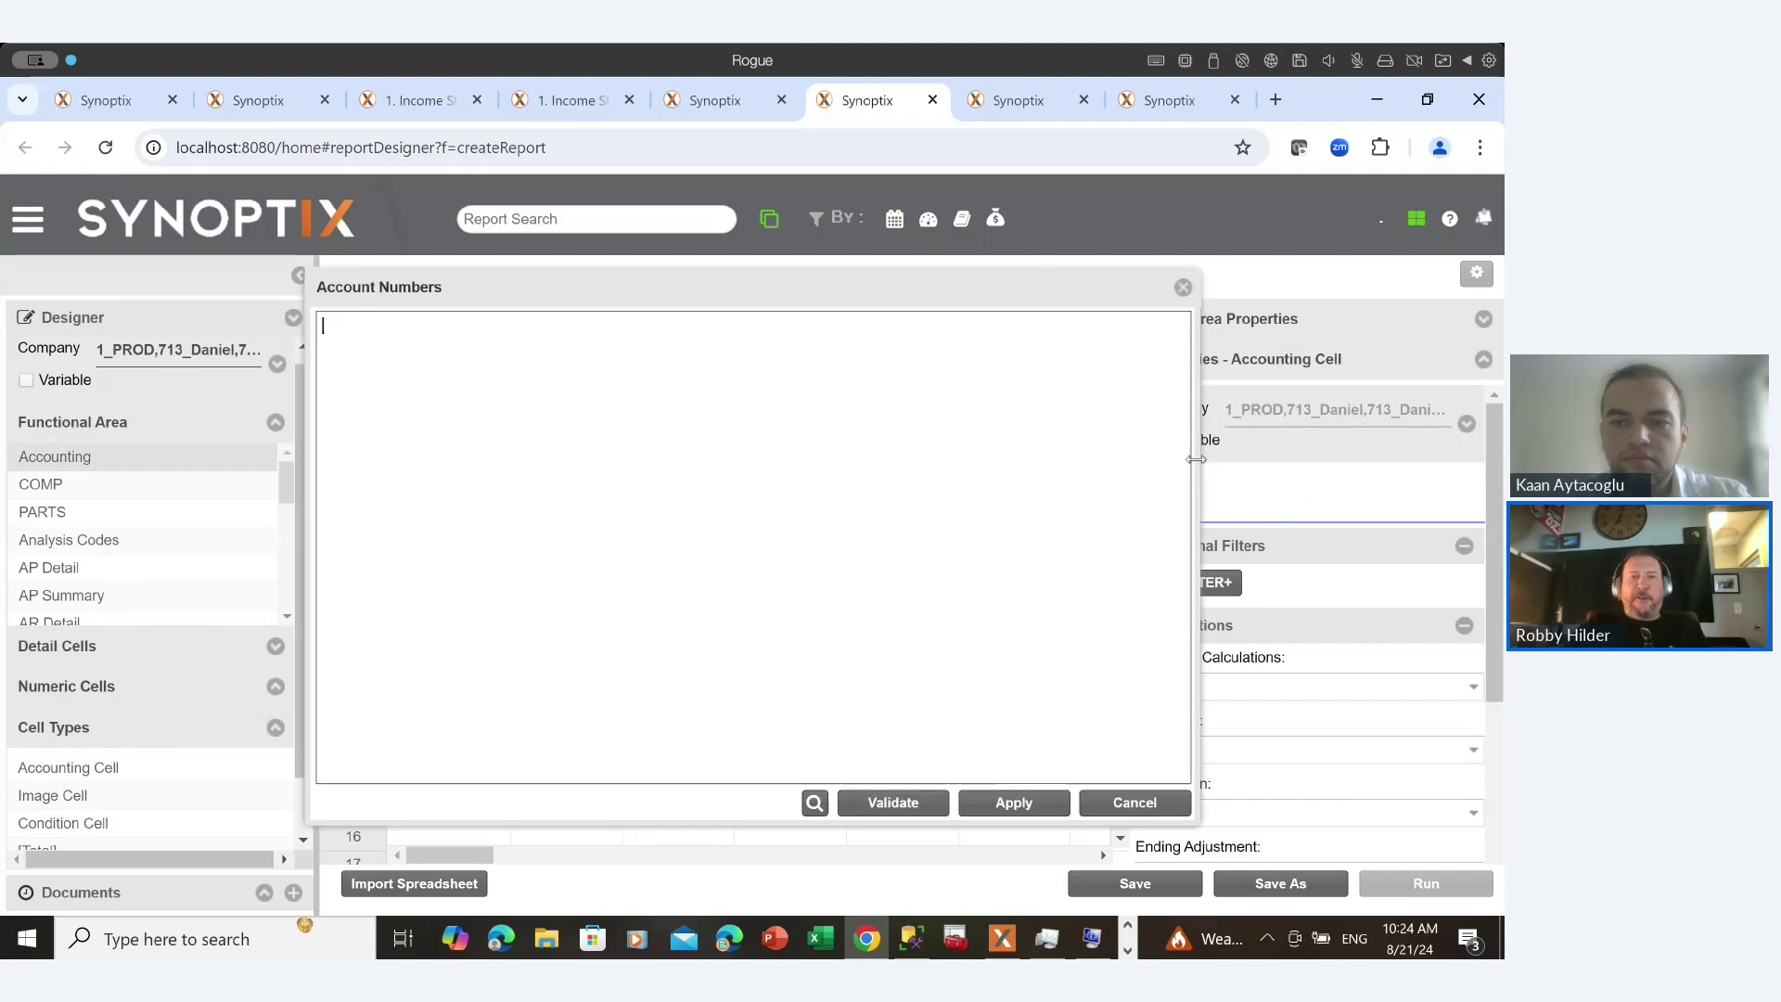
Look at the account number search for the new Accounting Cell with its four fixed companies, leaving without choosing an account.
left_click(1296, 508)
left_click(815, 804)
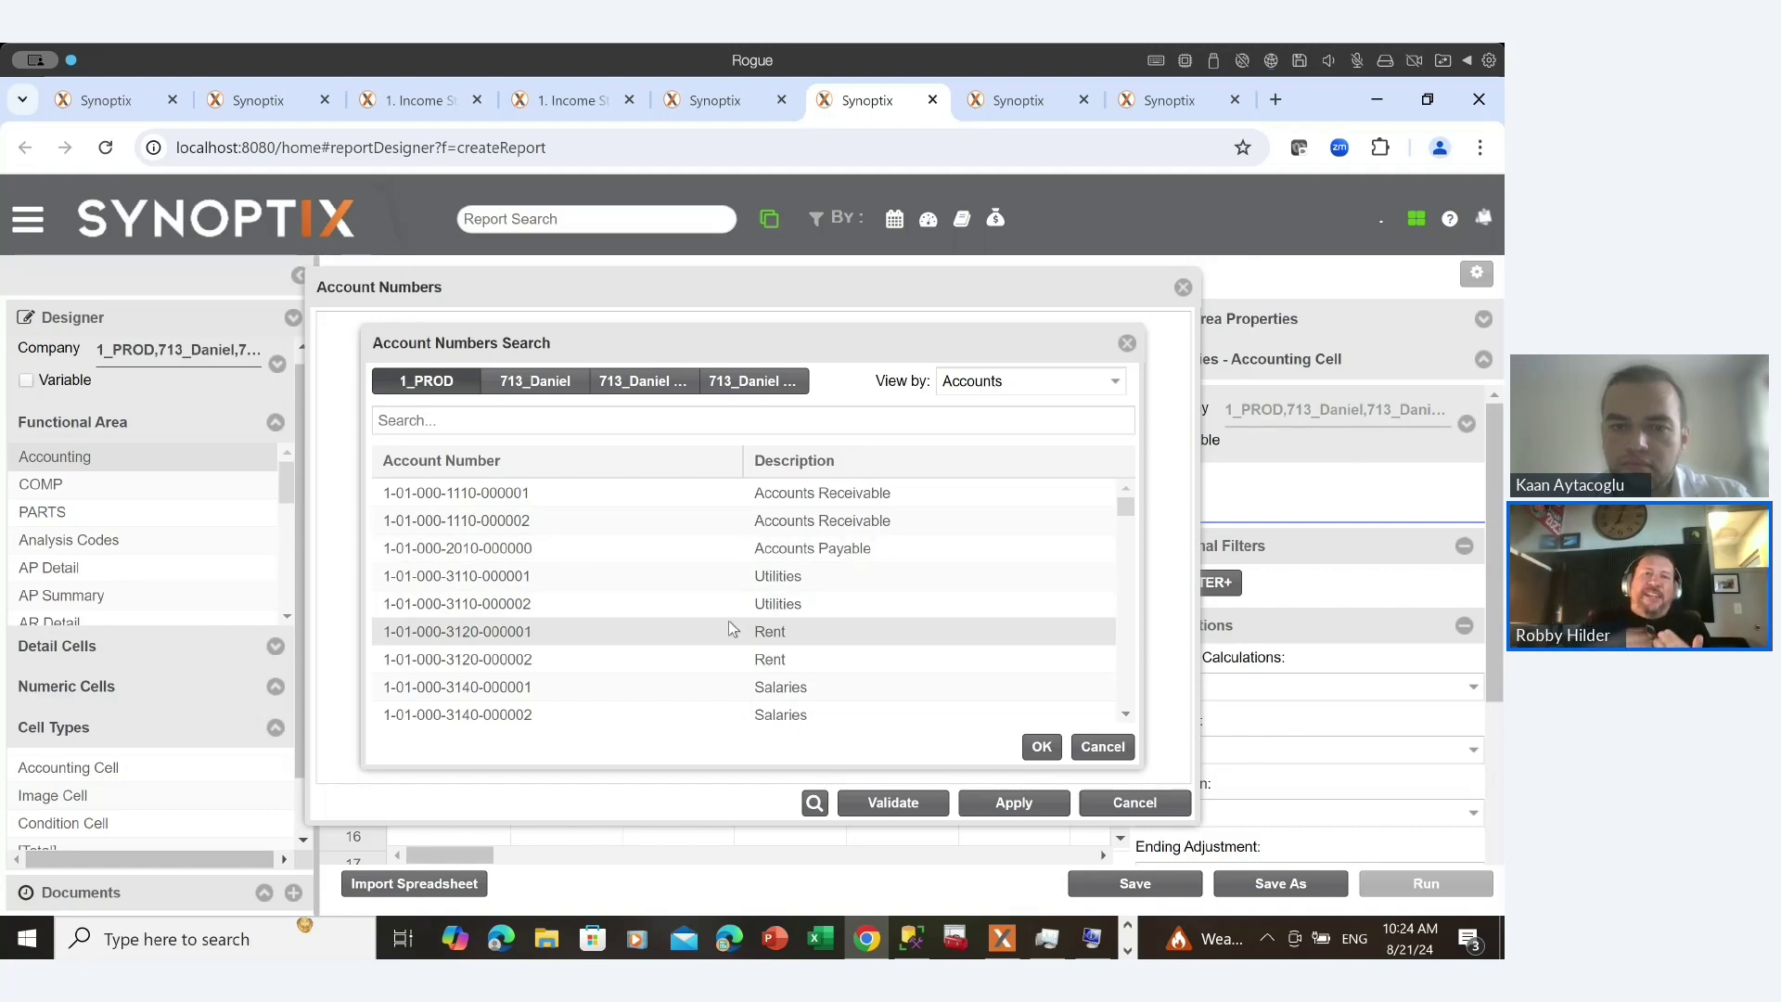
left_click(1099, 749)
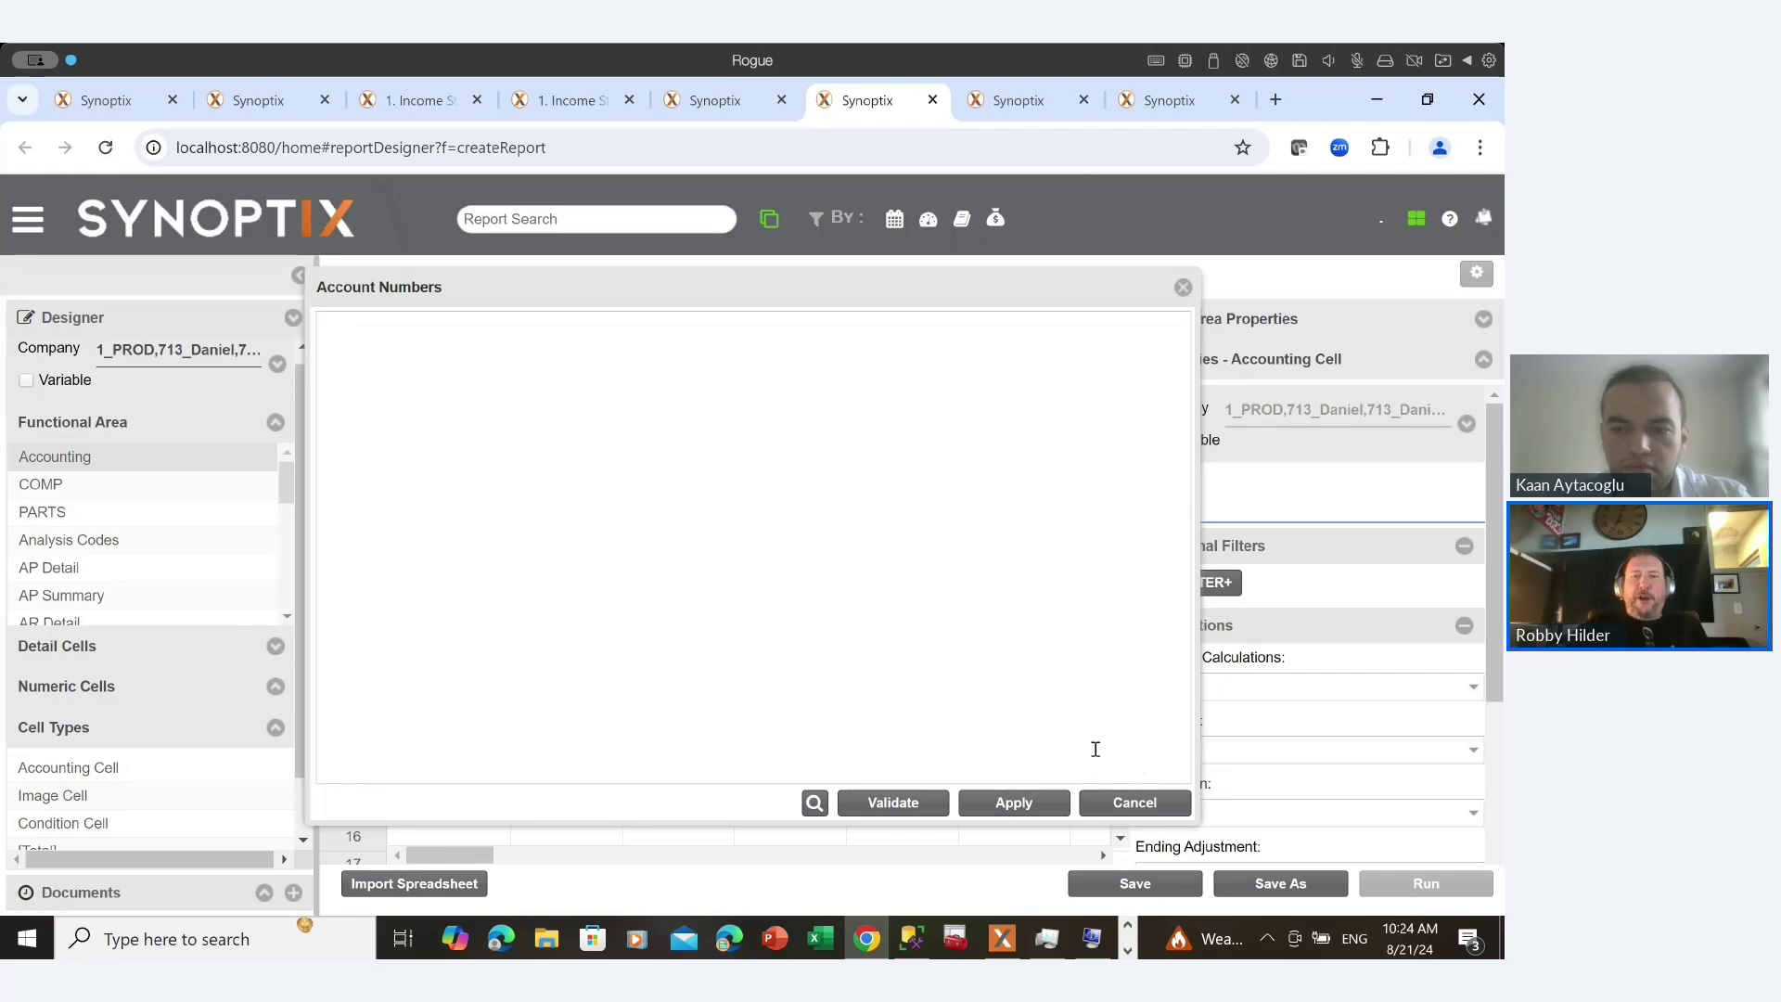
Cancel the account number entry and set the filter company to 1_PROD in the Income Statement A (v3) - TE report.
left_click(1109, 800)
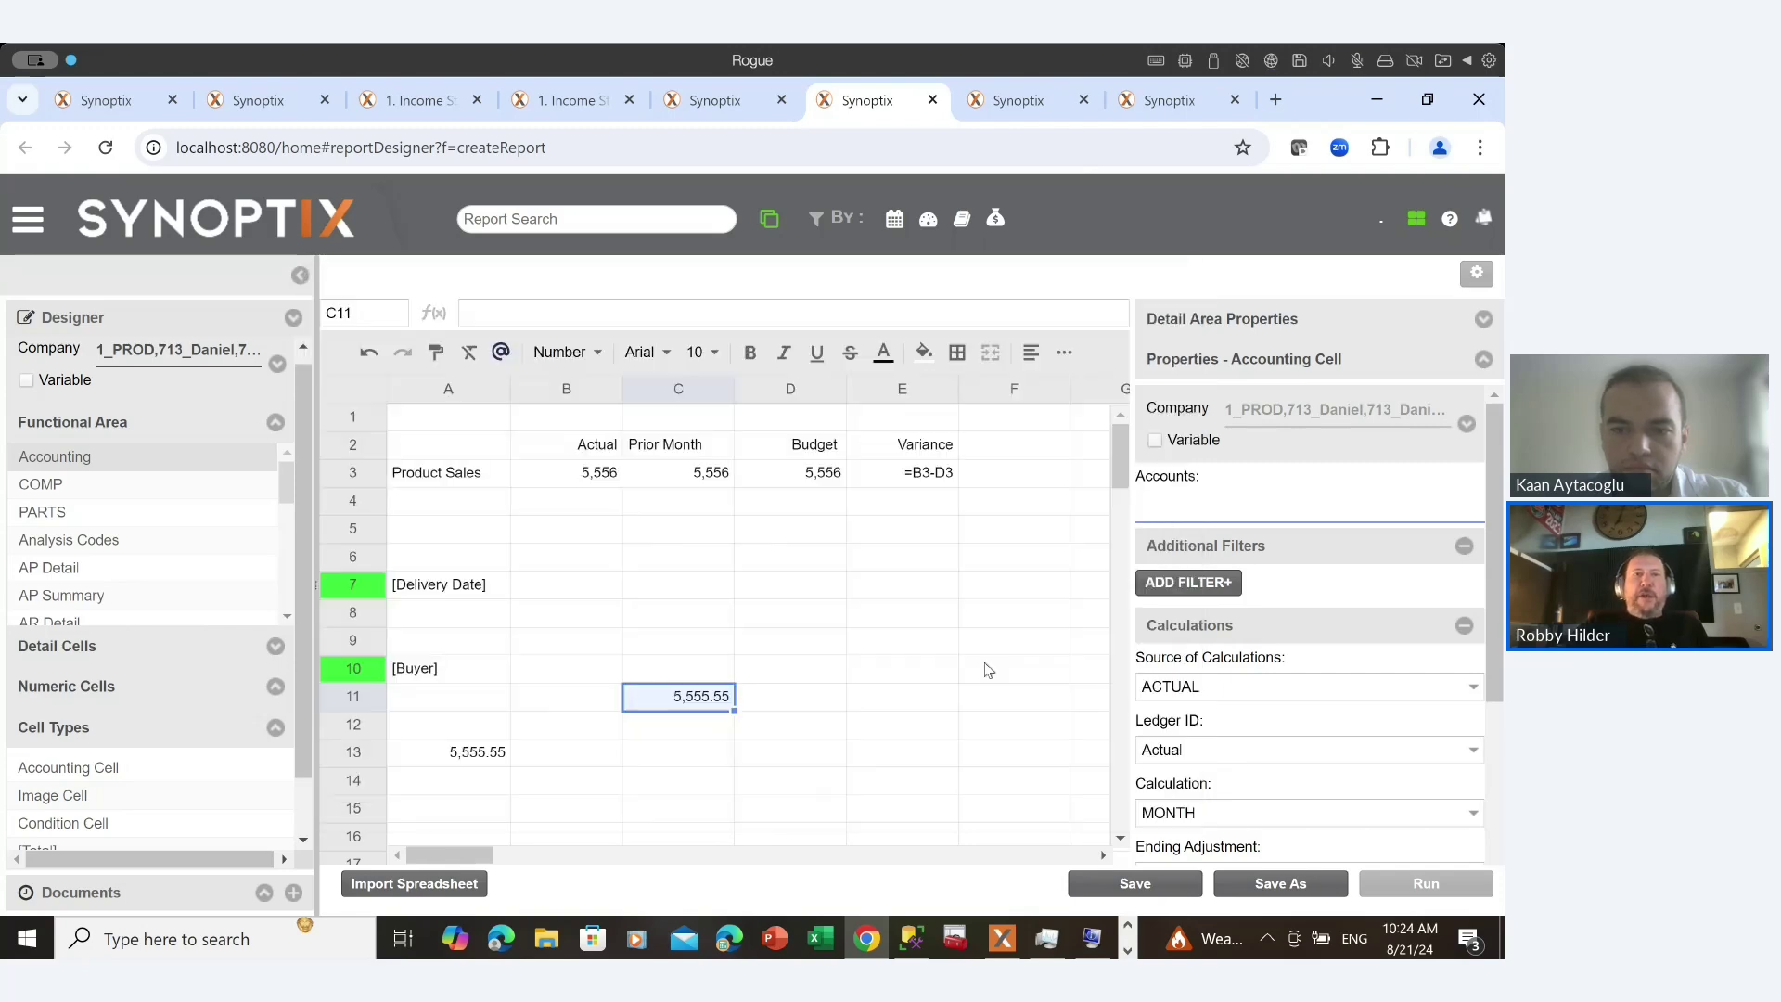
left_click(256, 104)
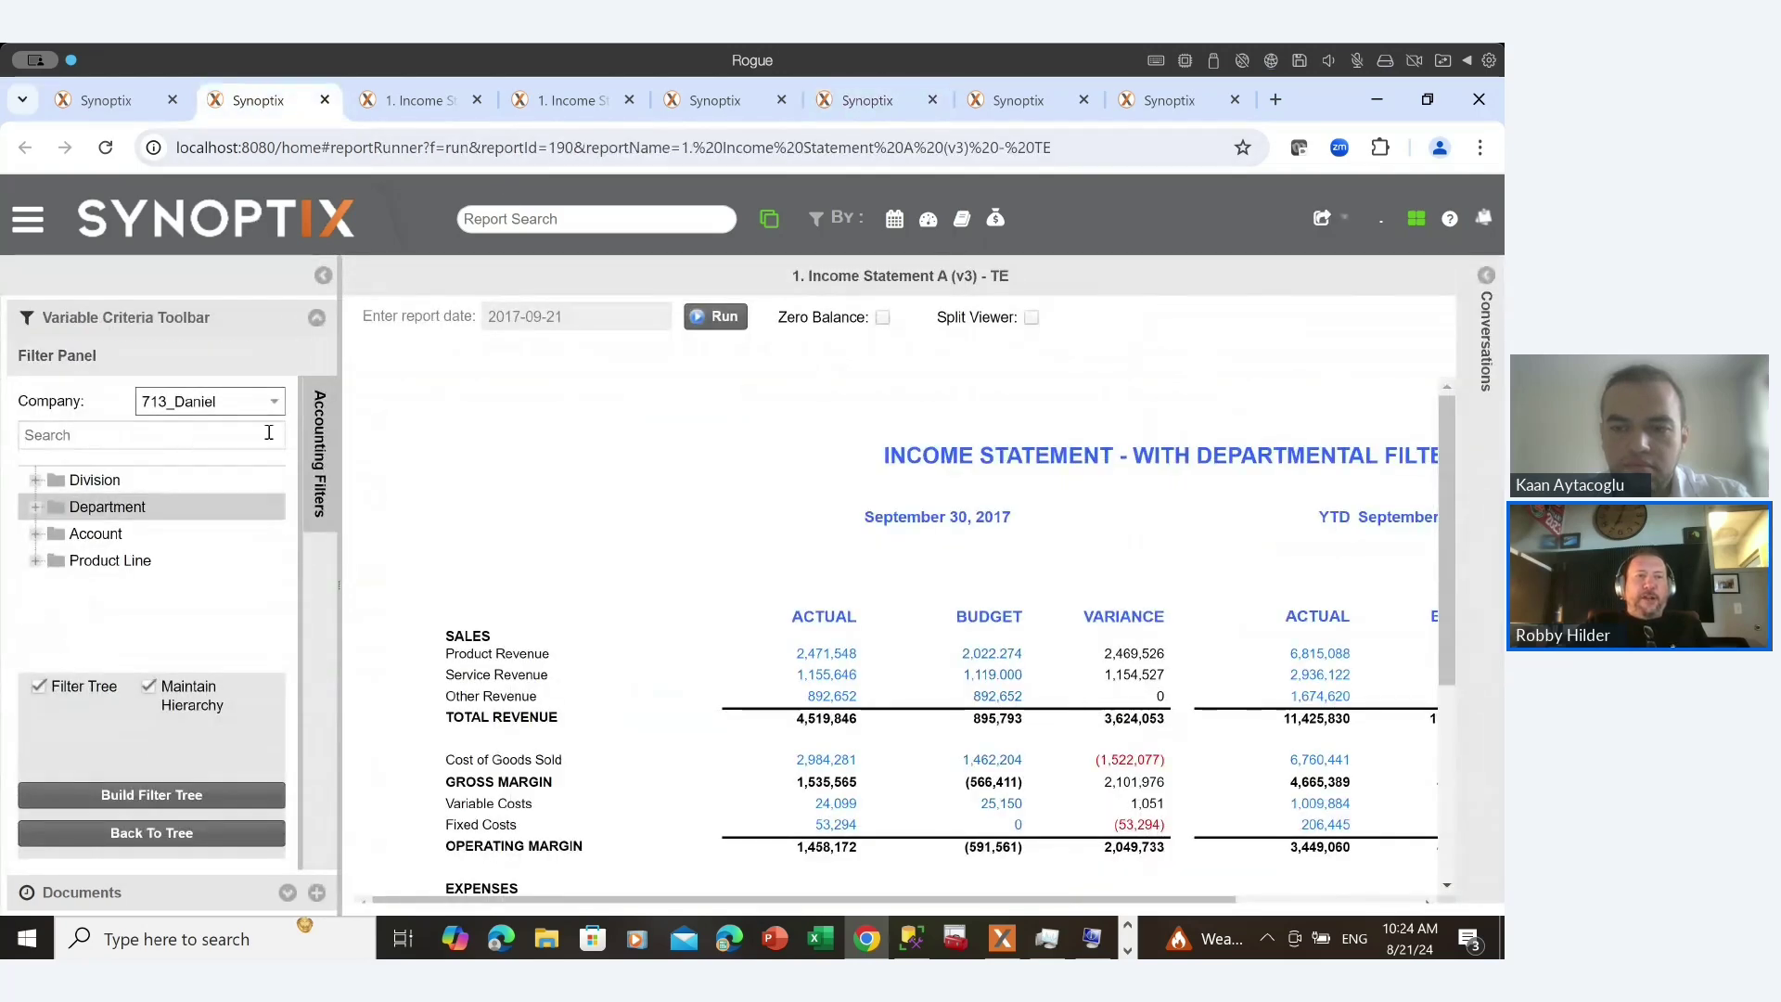
left_click(274, 406)
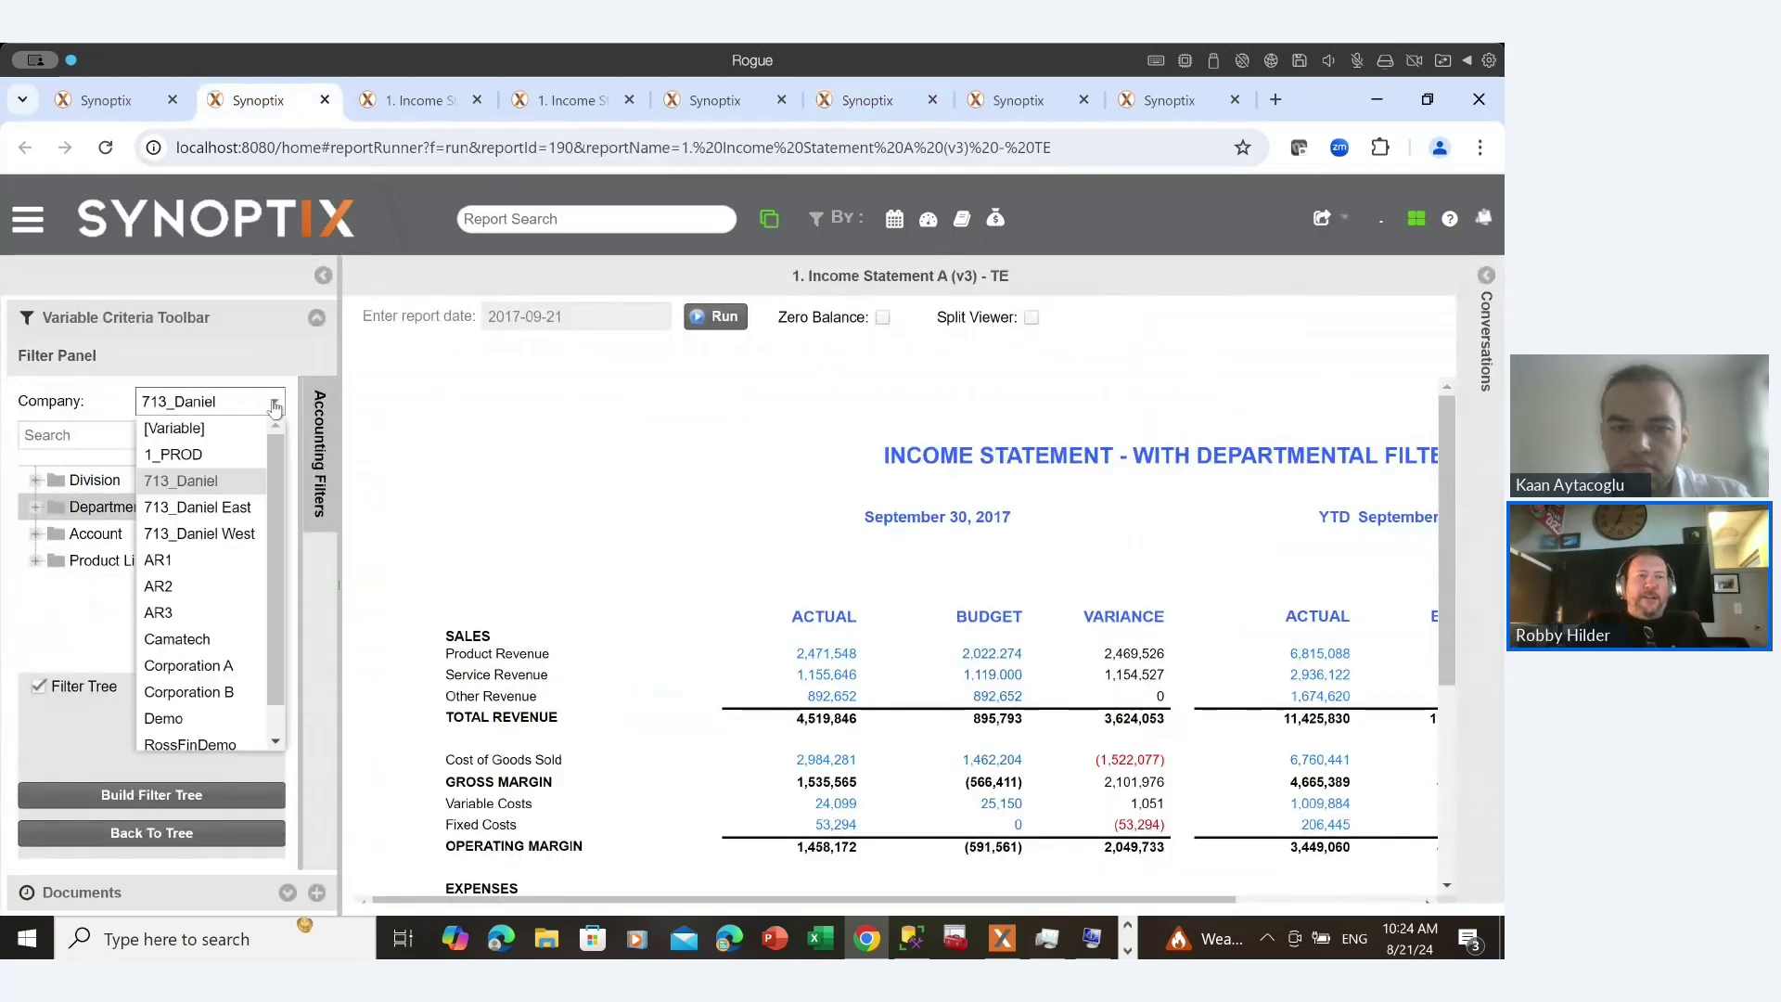
left_click(204, 459)
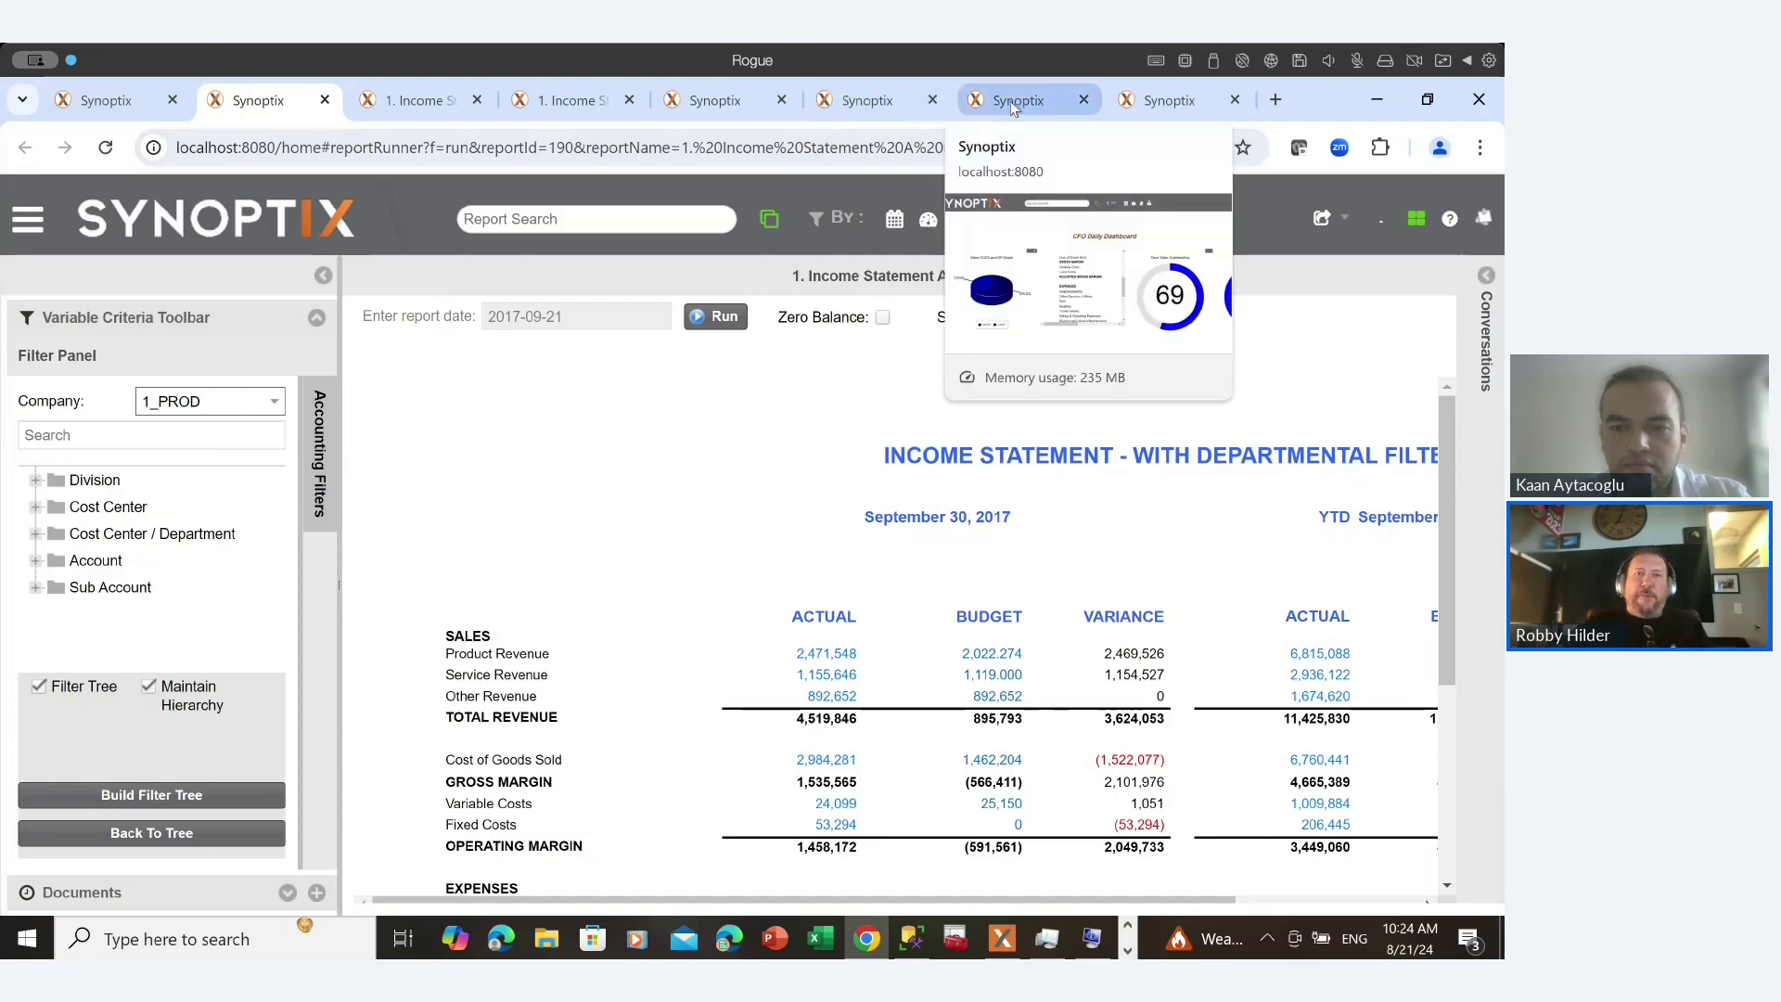
View the Product Sales report designer again and return to the manufacturing portal's home page.
left_click(867, 100)
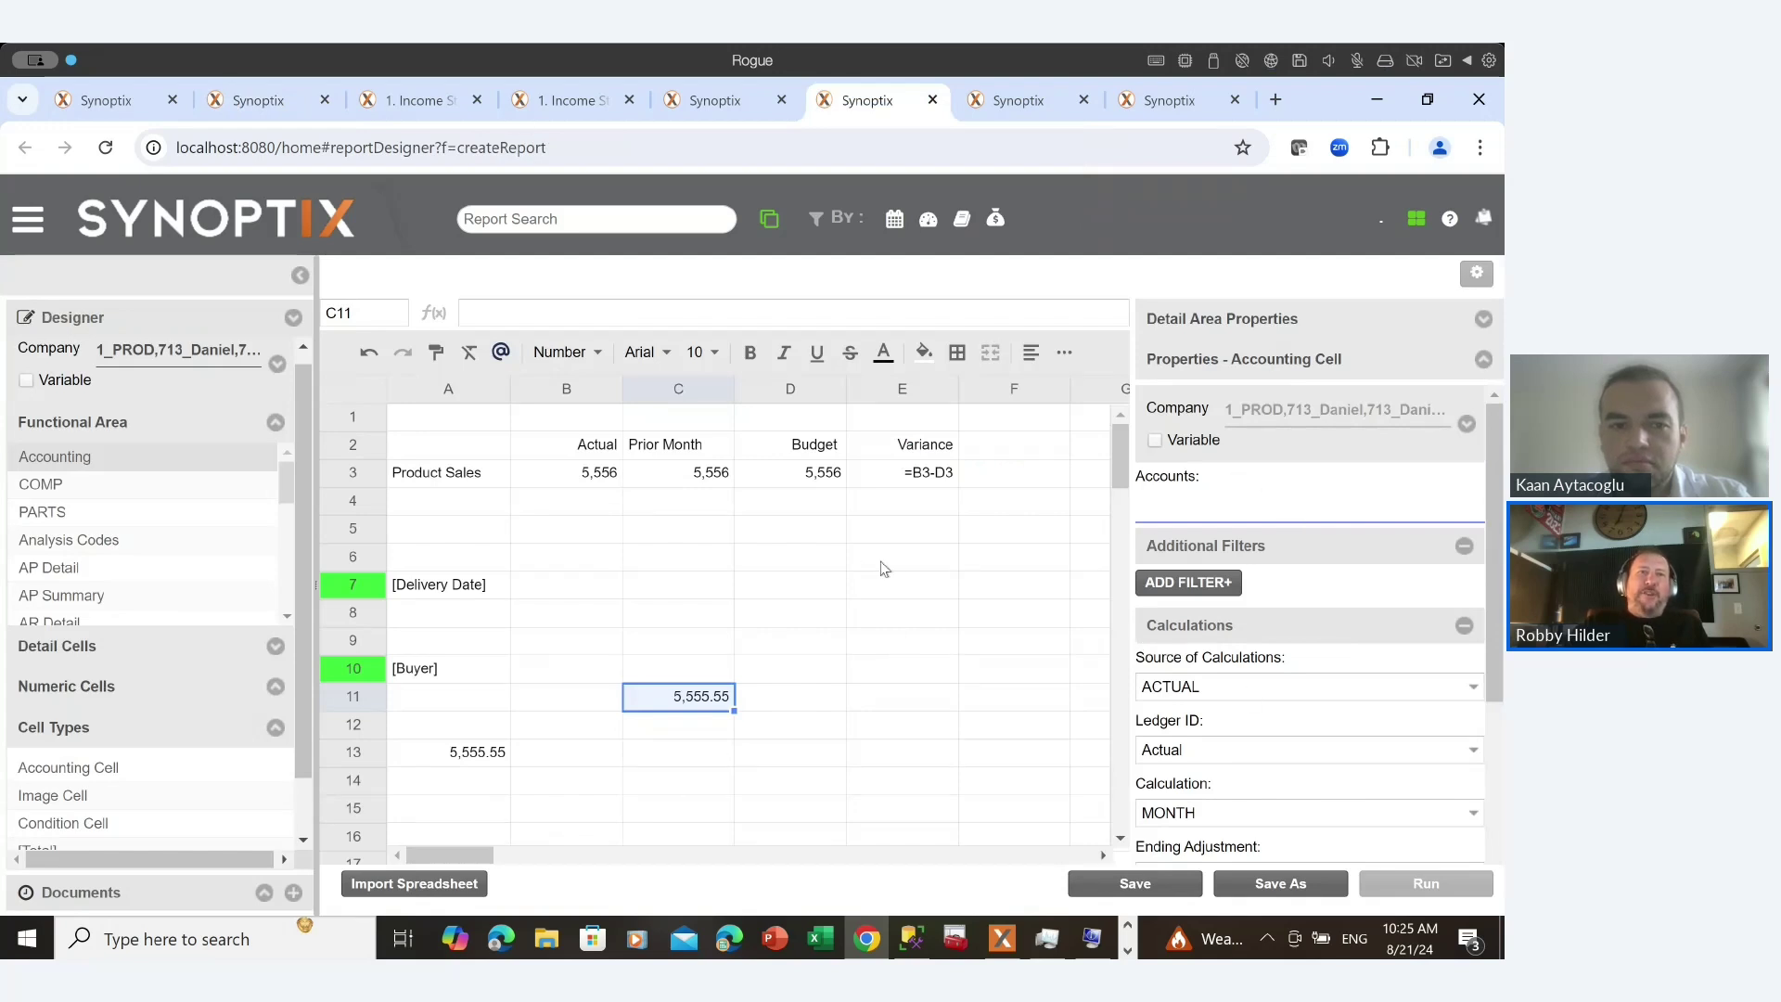
mouse_move(272, 110)
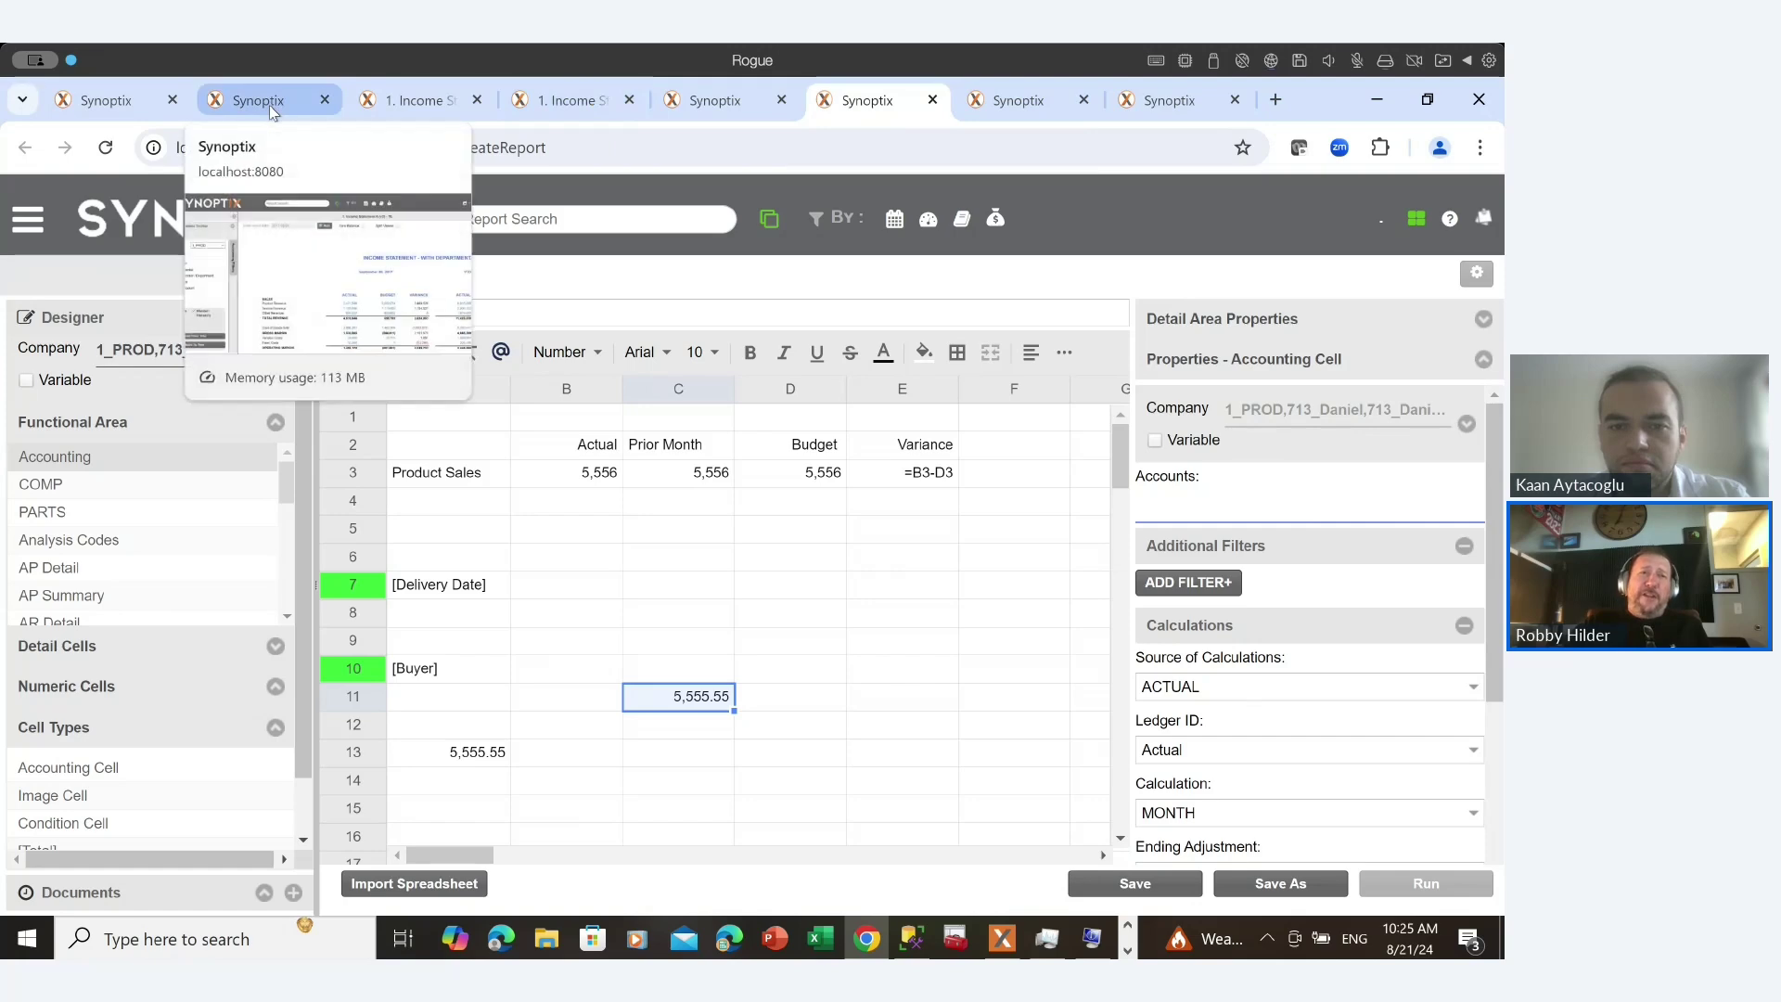
left_click(138, 108)
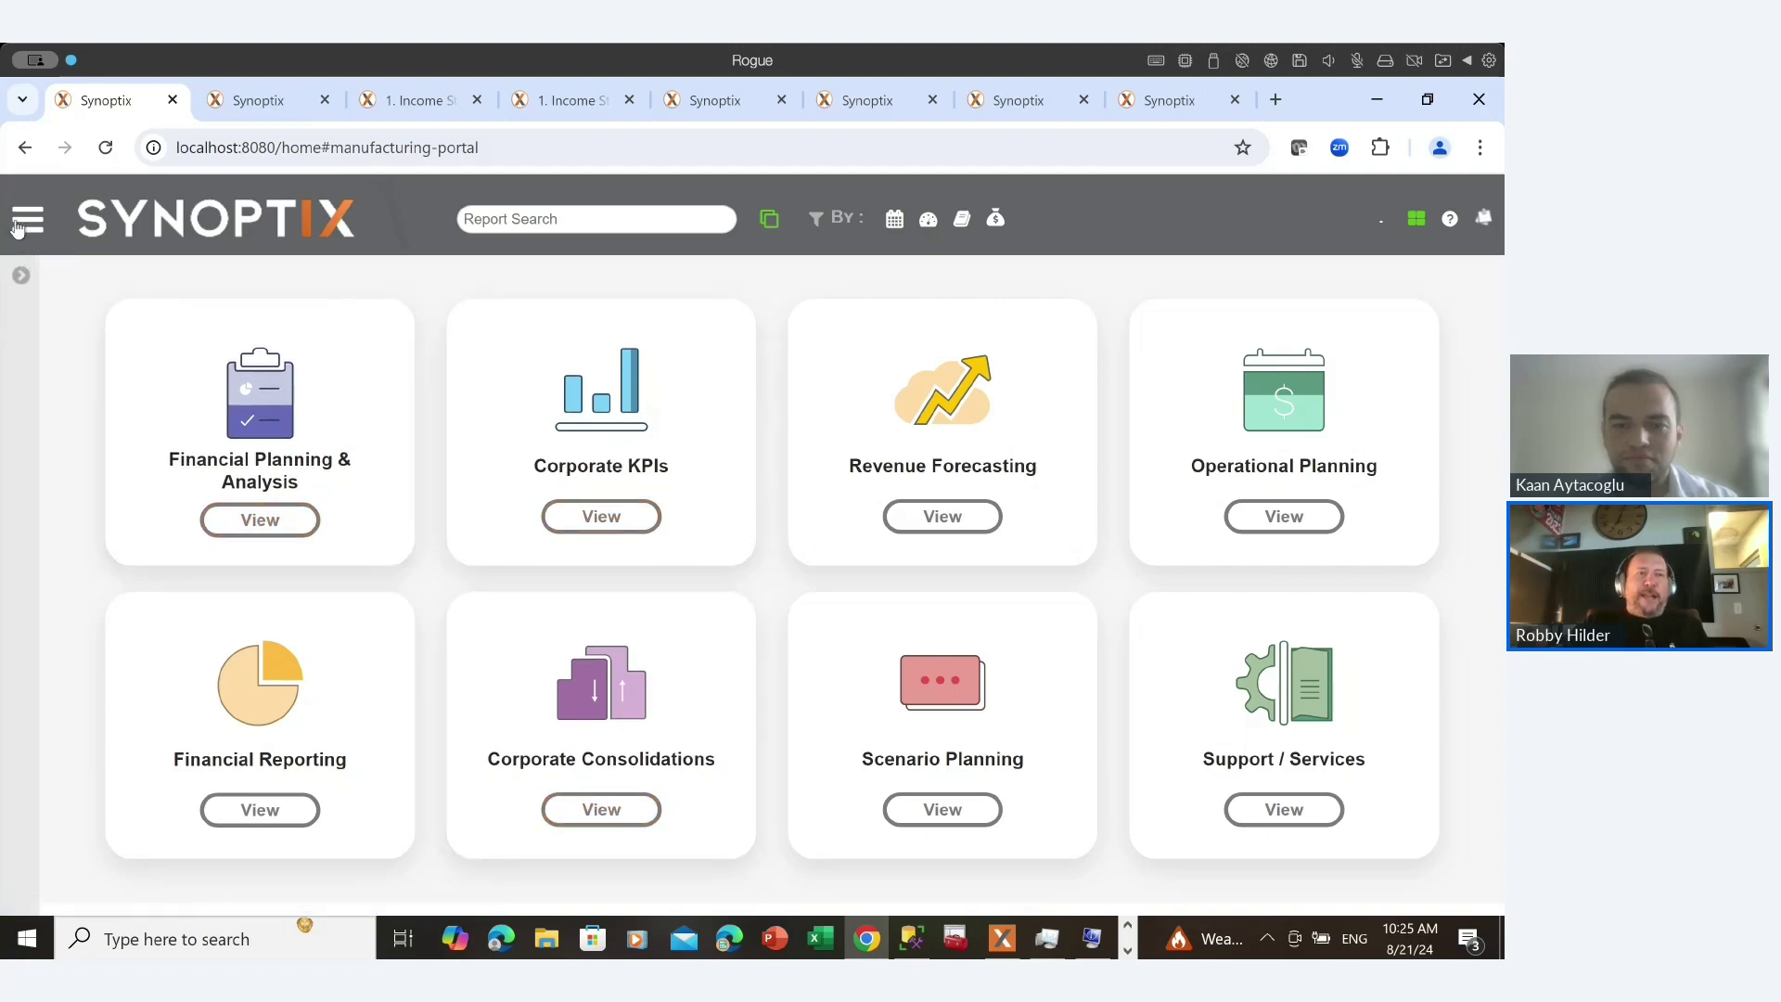
Switch to the Synoptix Admin Setup application and look at the Server Path Setup, including the CompuSoft database container name.
left_click(1003, 942)
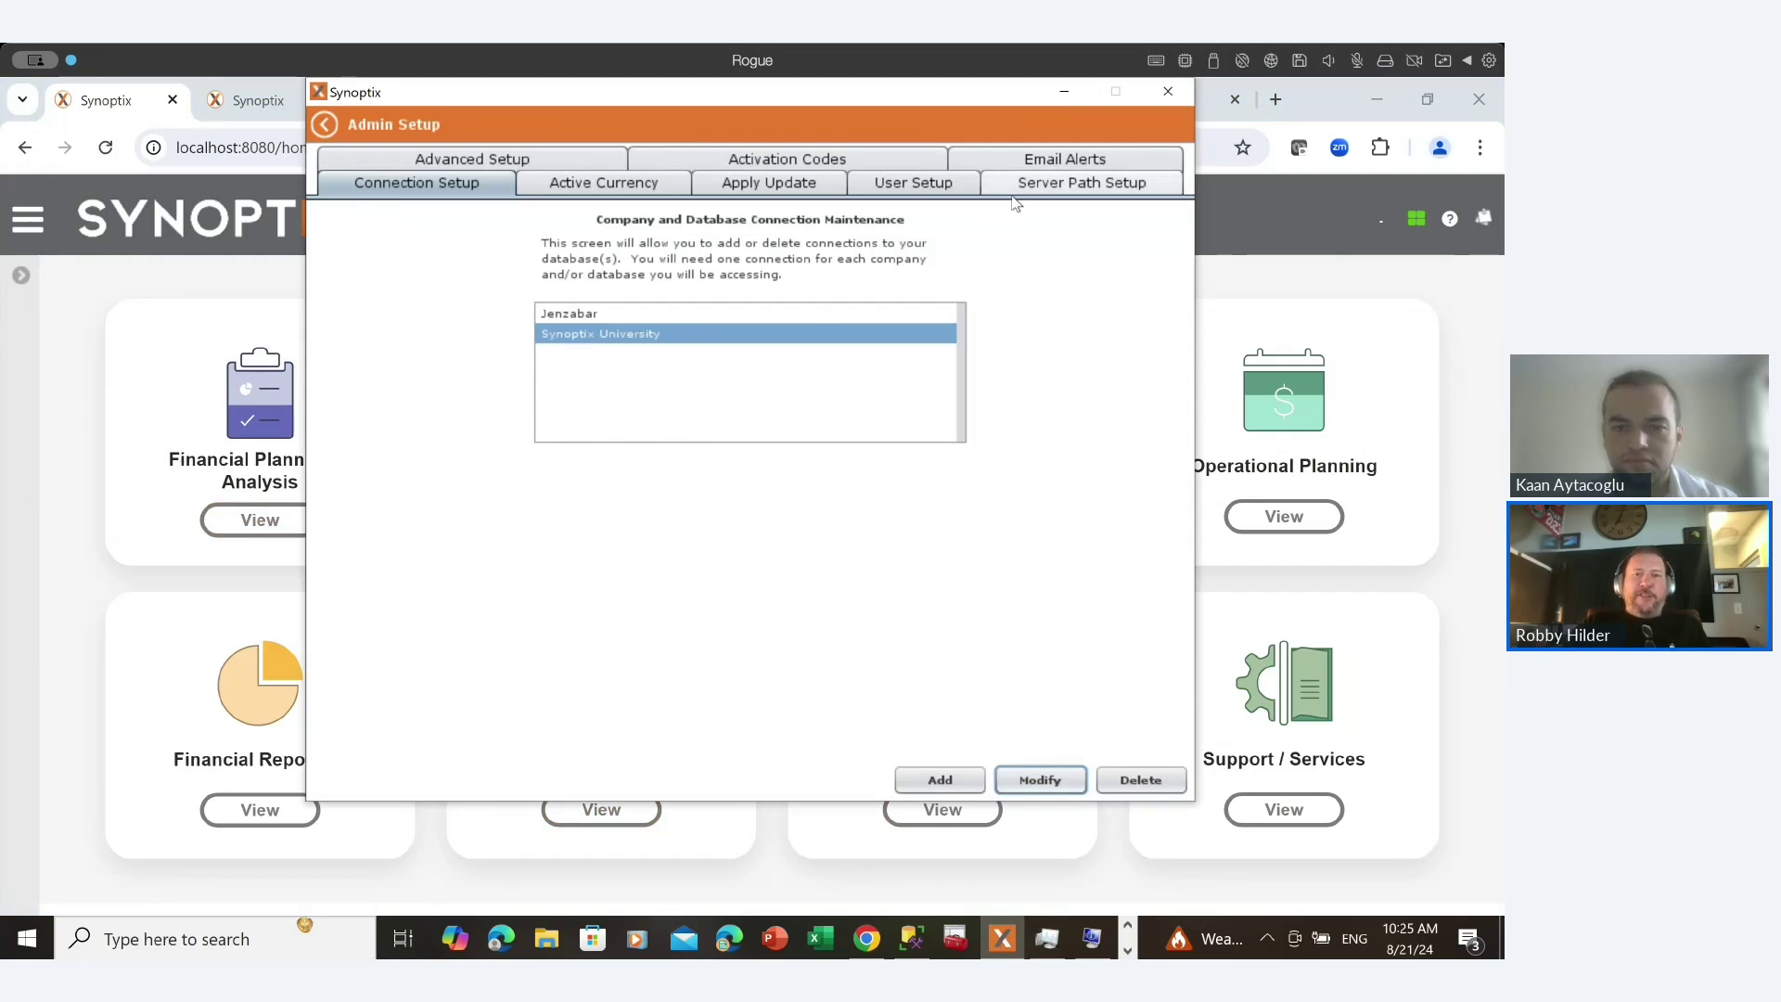
left_click(1054, 184)
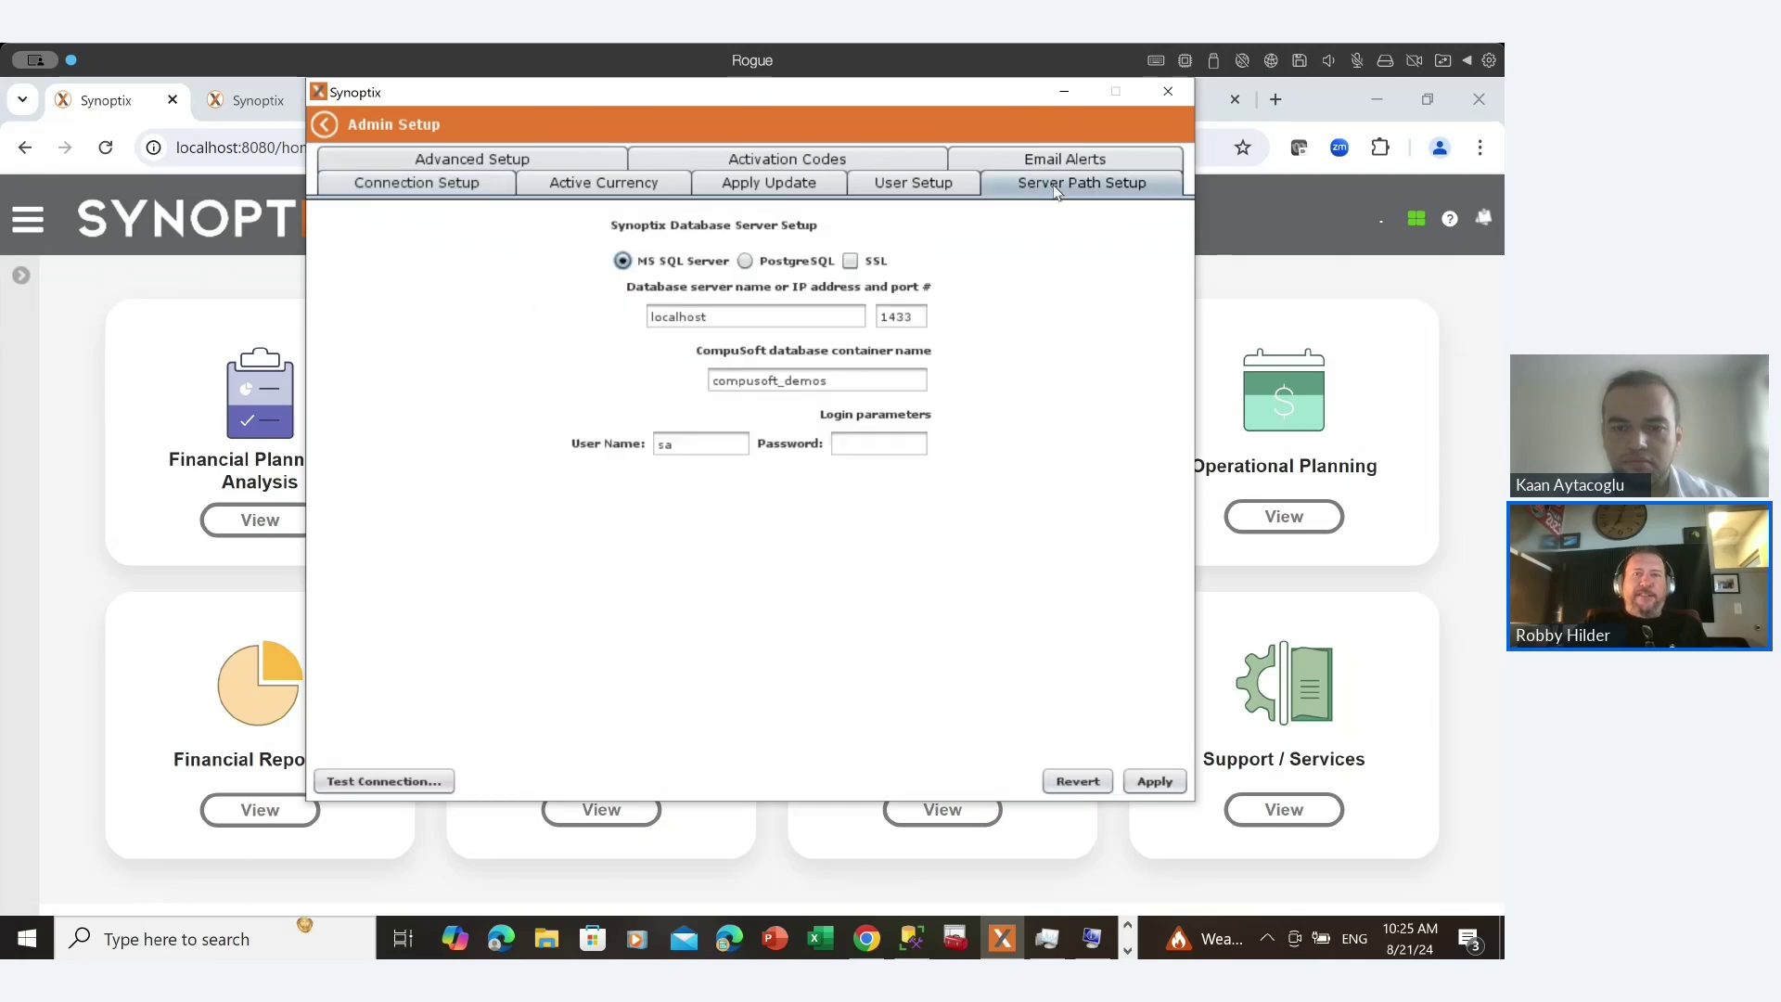
left_click(712, 380)
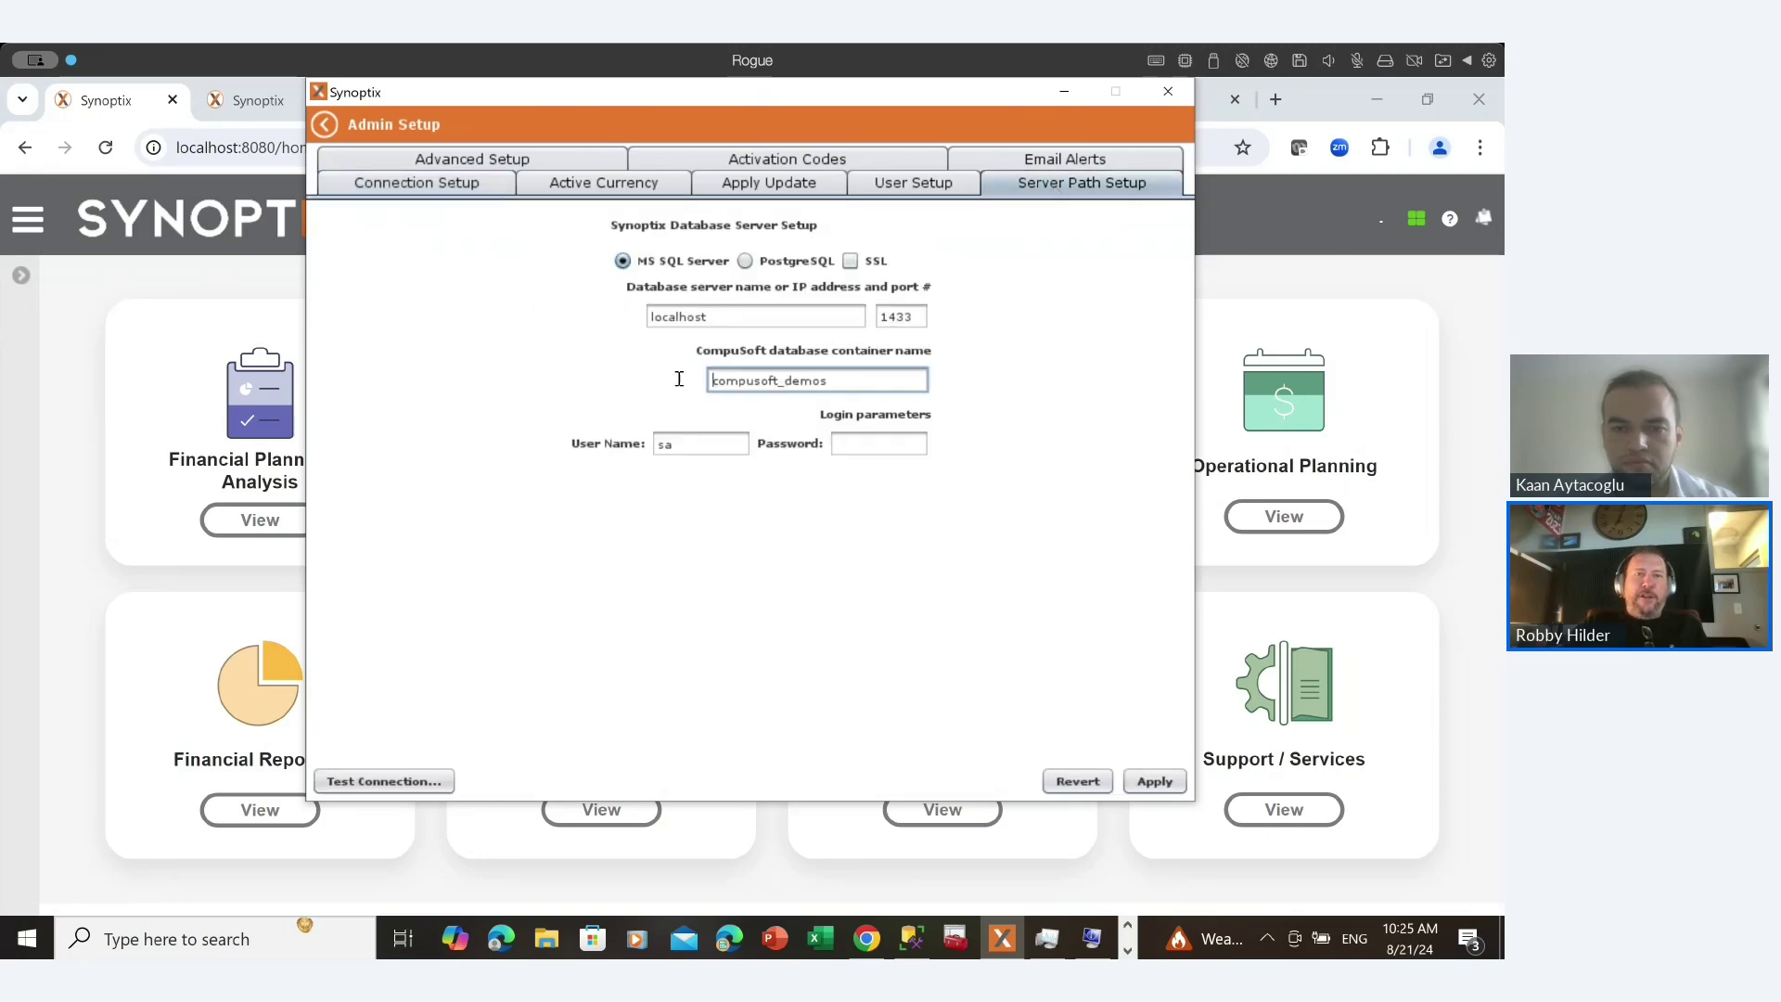
Start adding a company connection named Visual with the Visual Global 7.1 MSSQL host package.
left_click(401, 186)
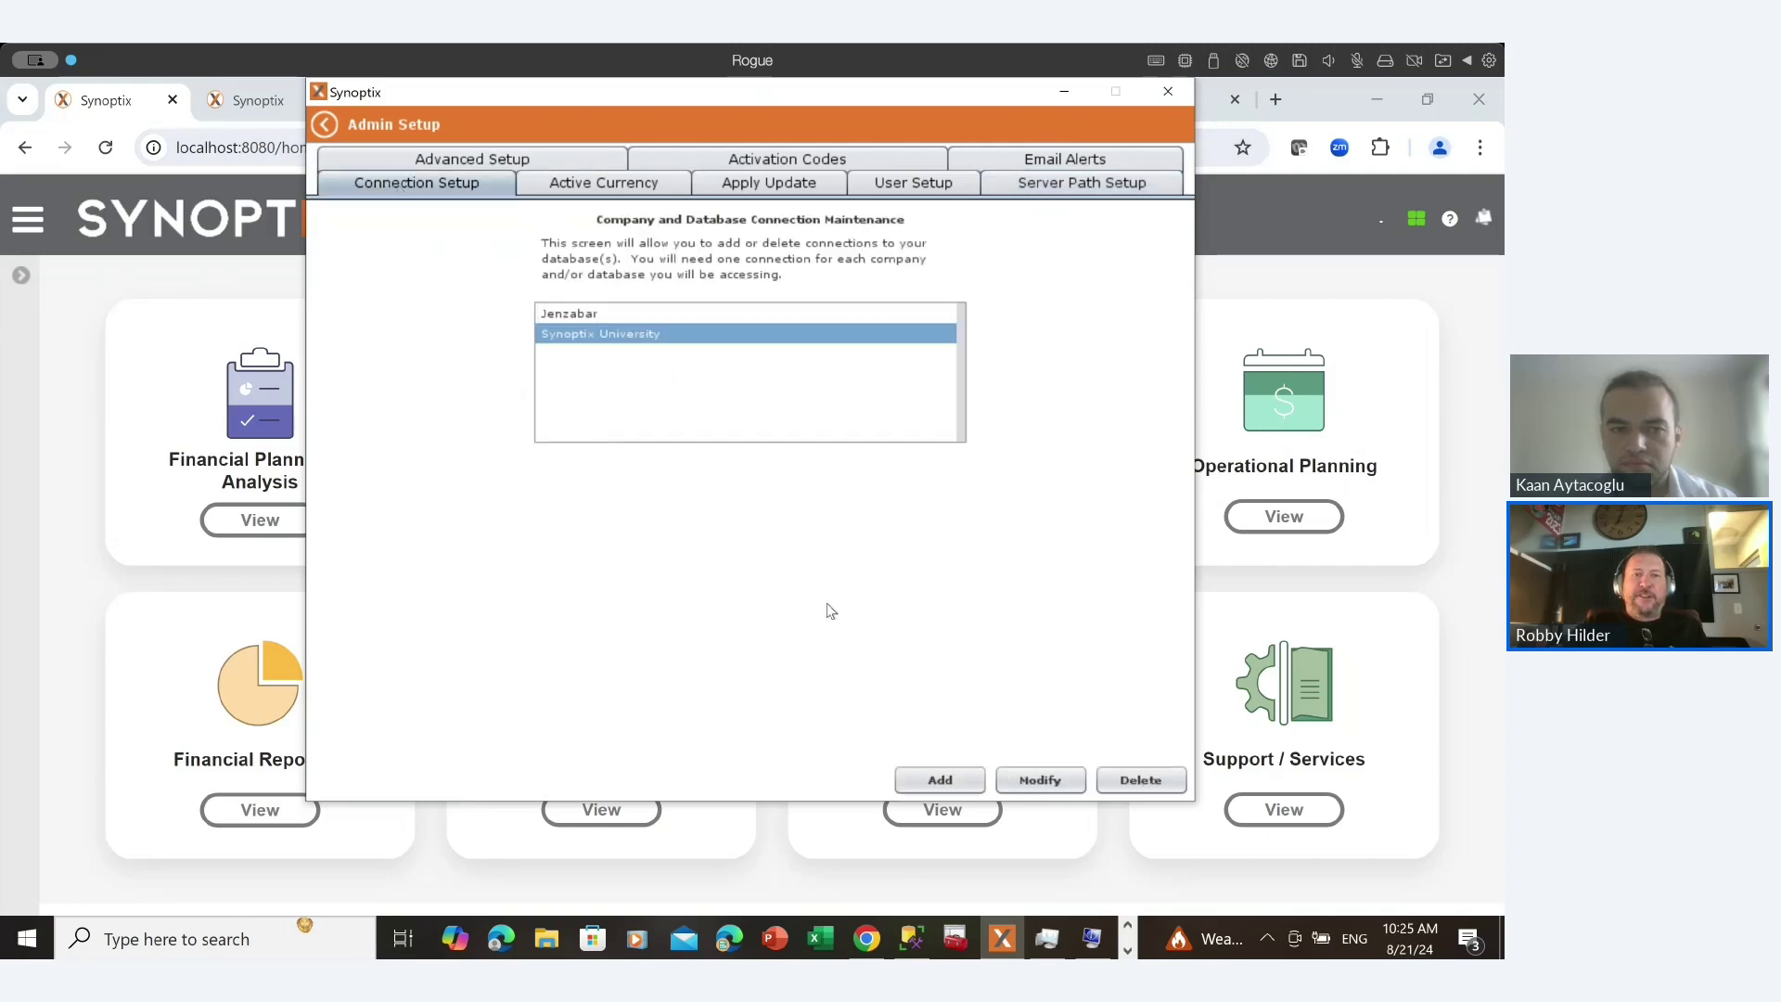
left_click(917, 788)
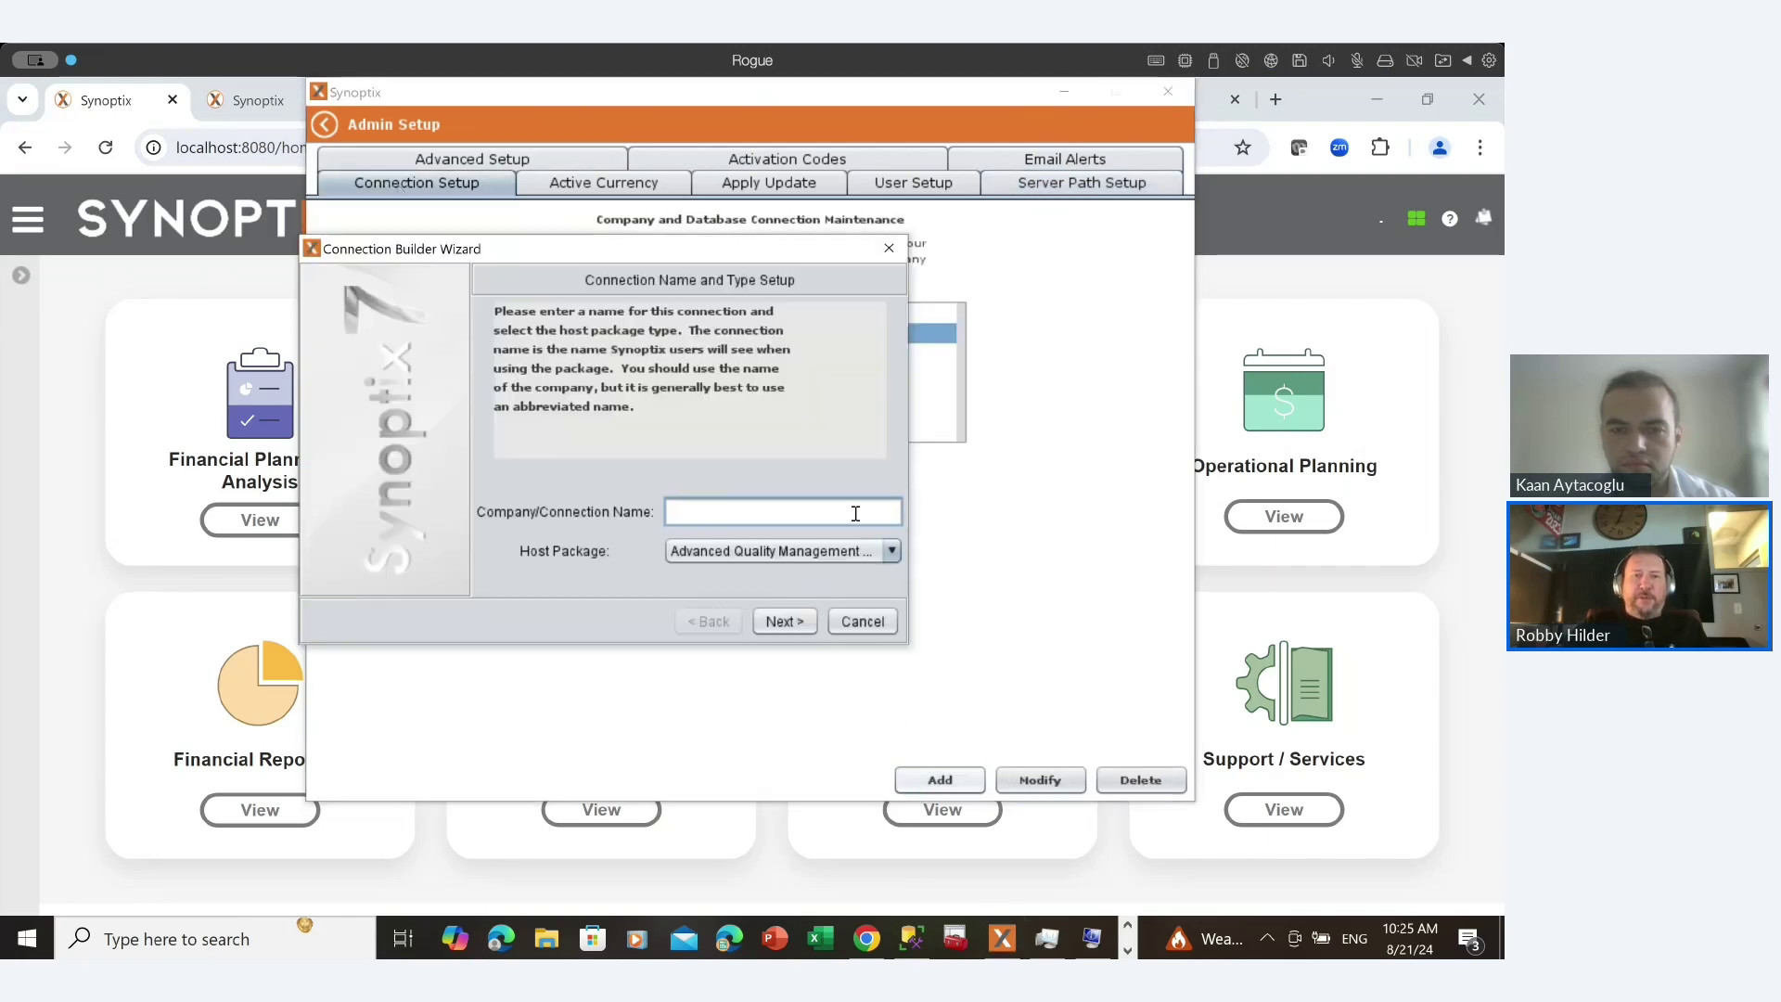
left_click(893, 552)
scroll(732, 675, "down", 15)
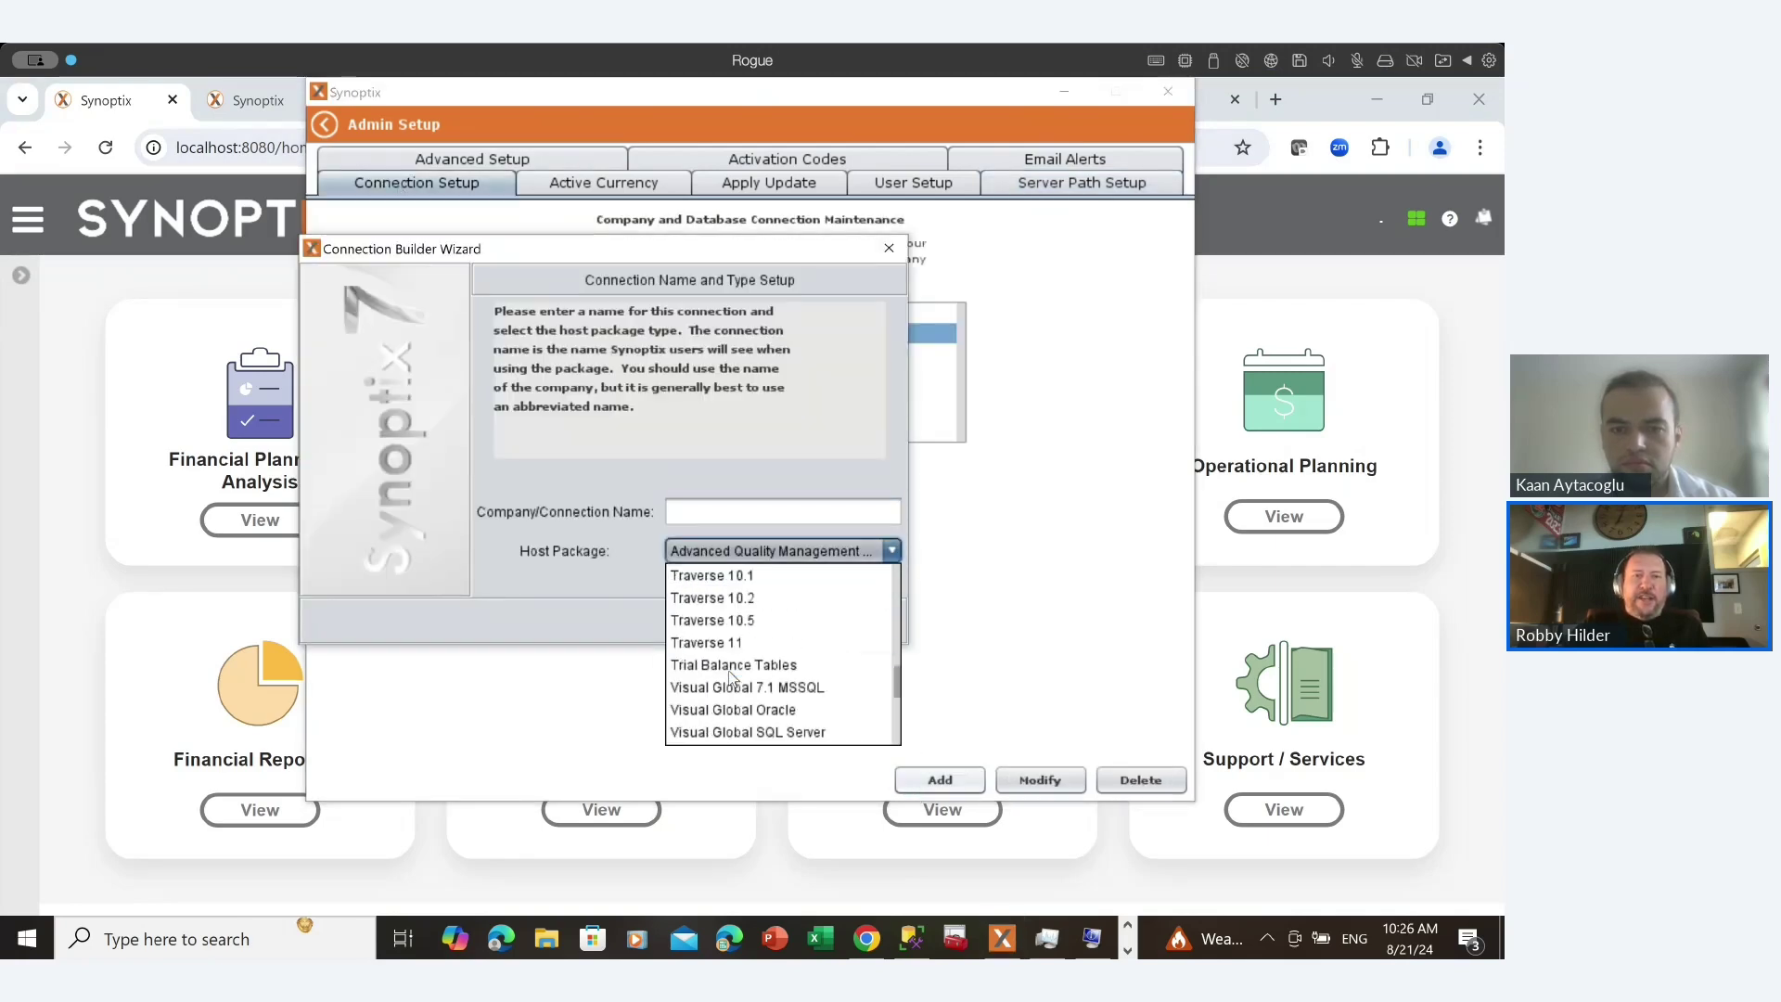
left_click(722, 511)
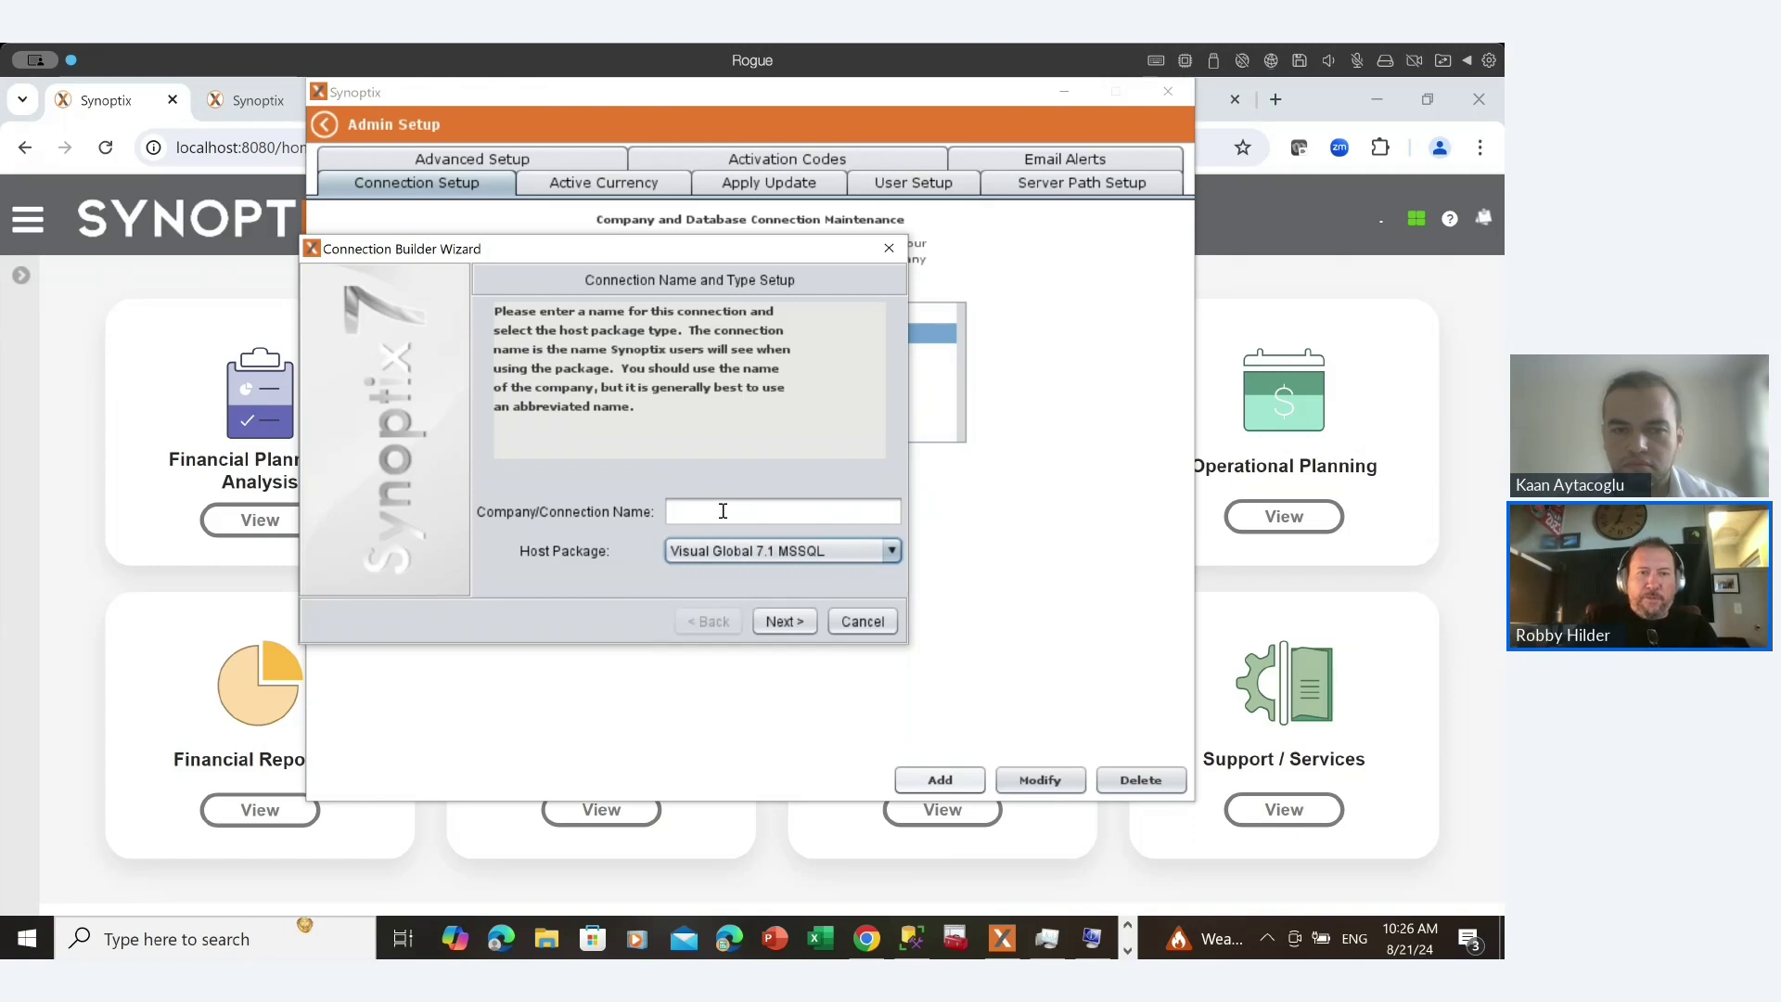
left_click(723, 511)
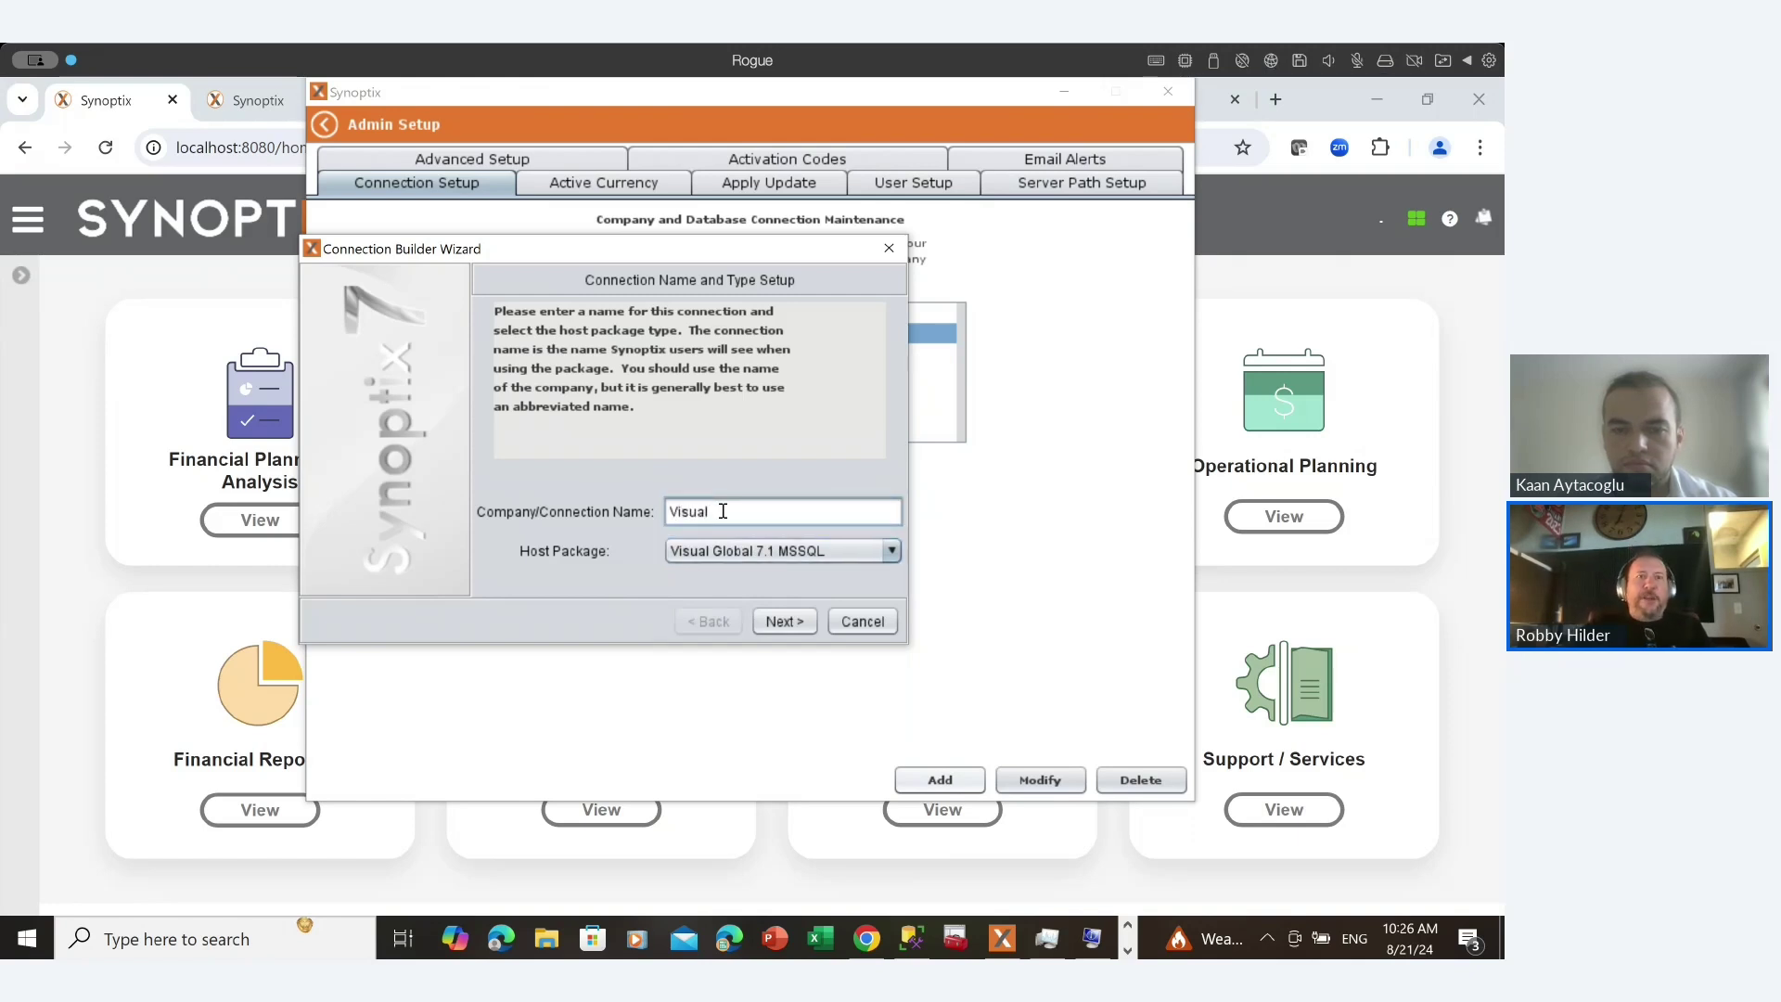
Change the new connection's host package to Visual MFG SQL Server, view its host connection setup, and leave without creating the connection.
left_click(889, 552)
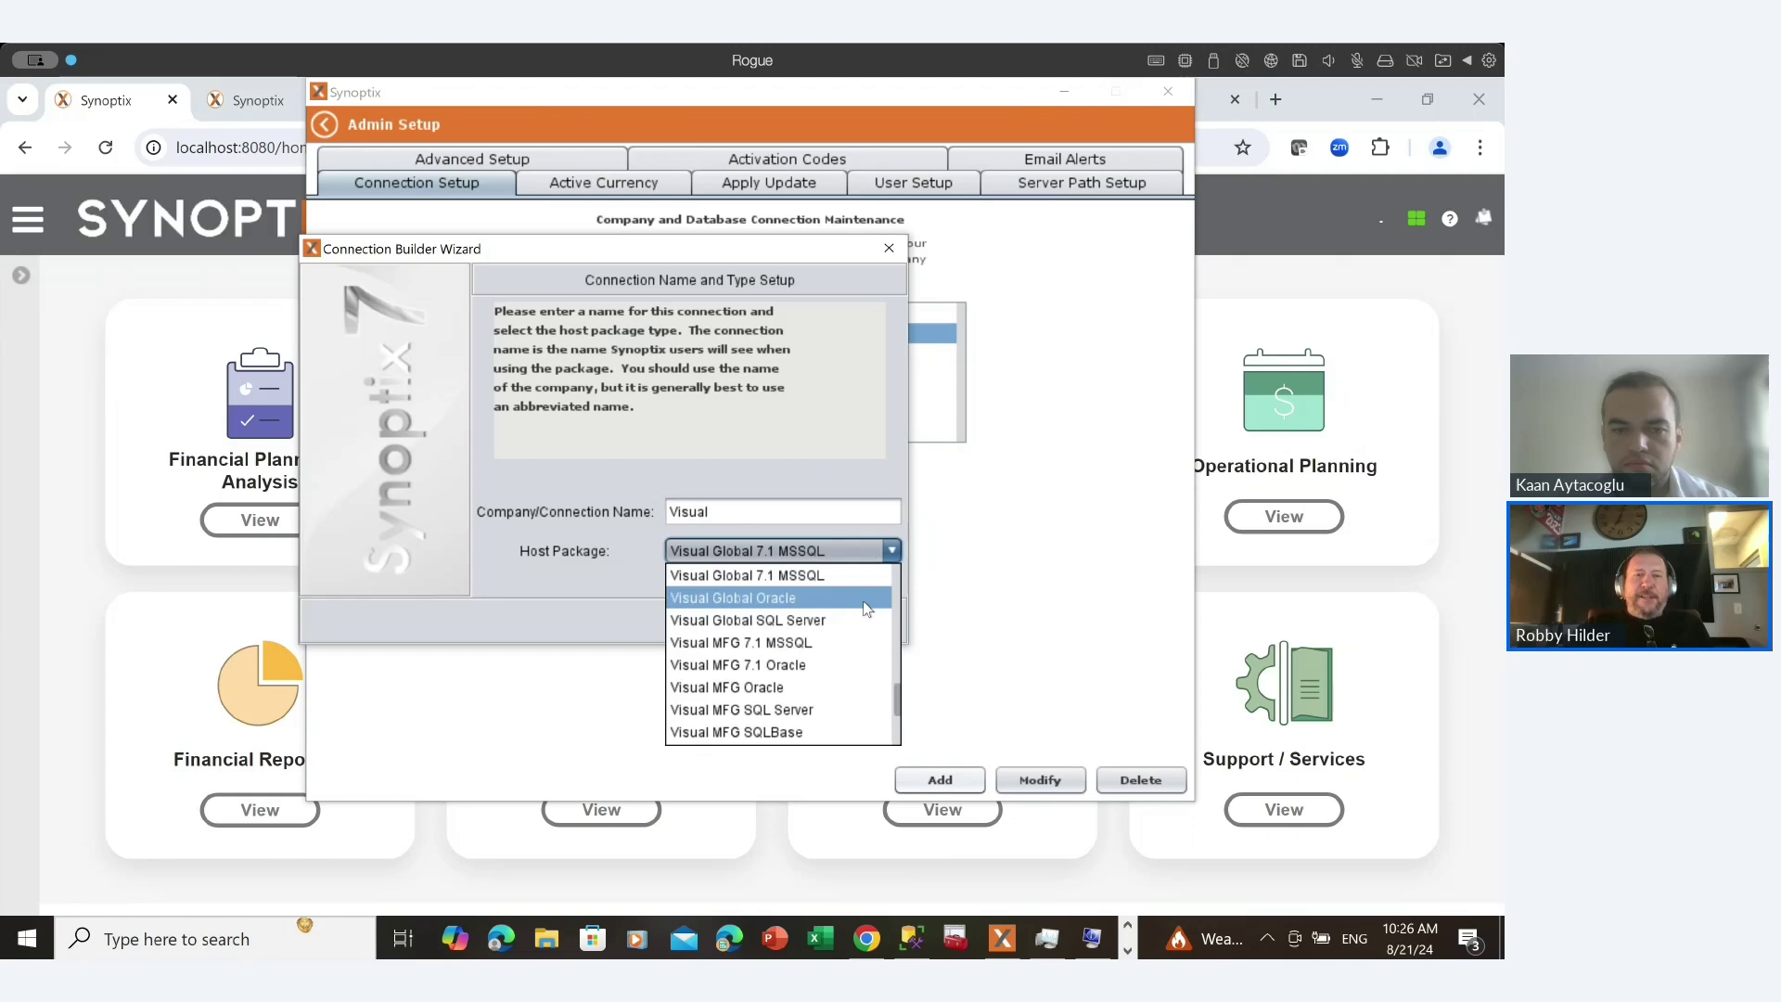
scroll(839, 609, "up", 1)
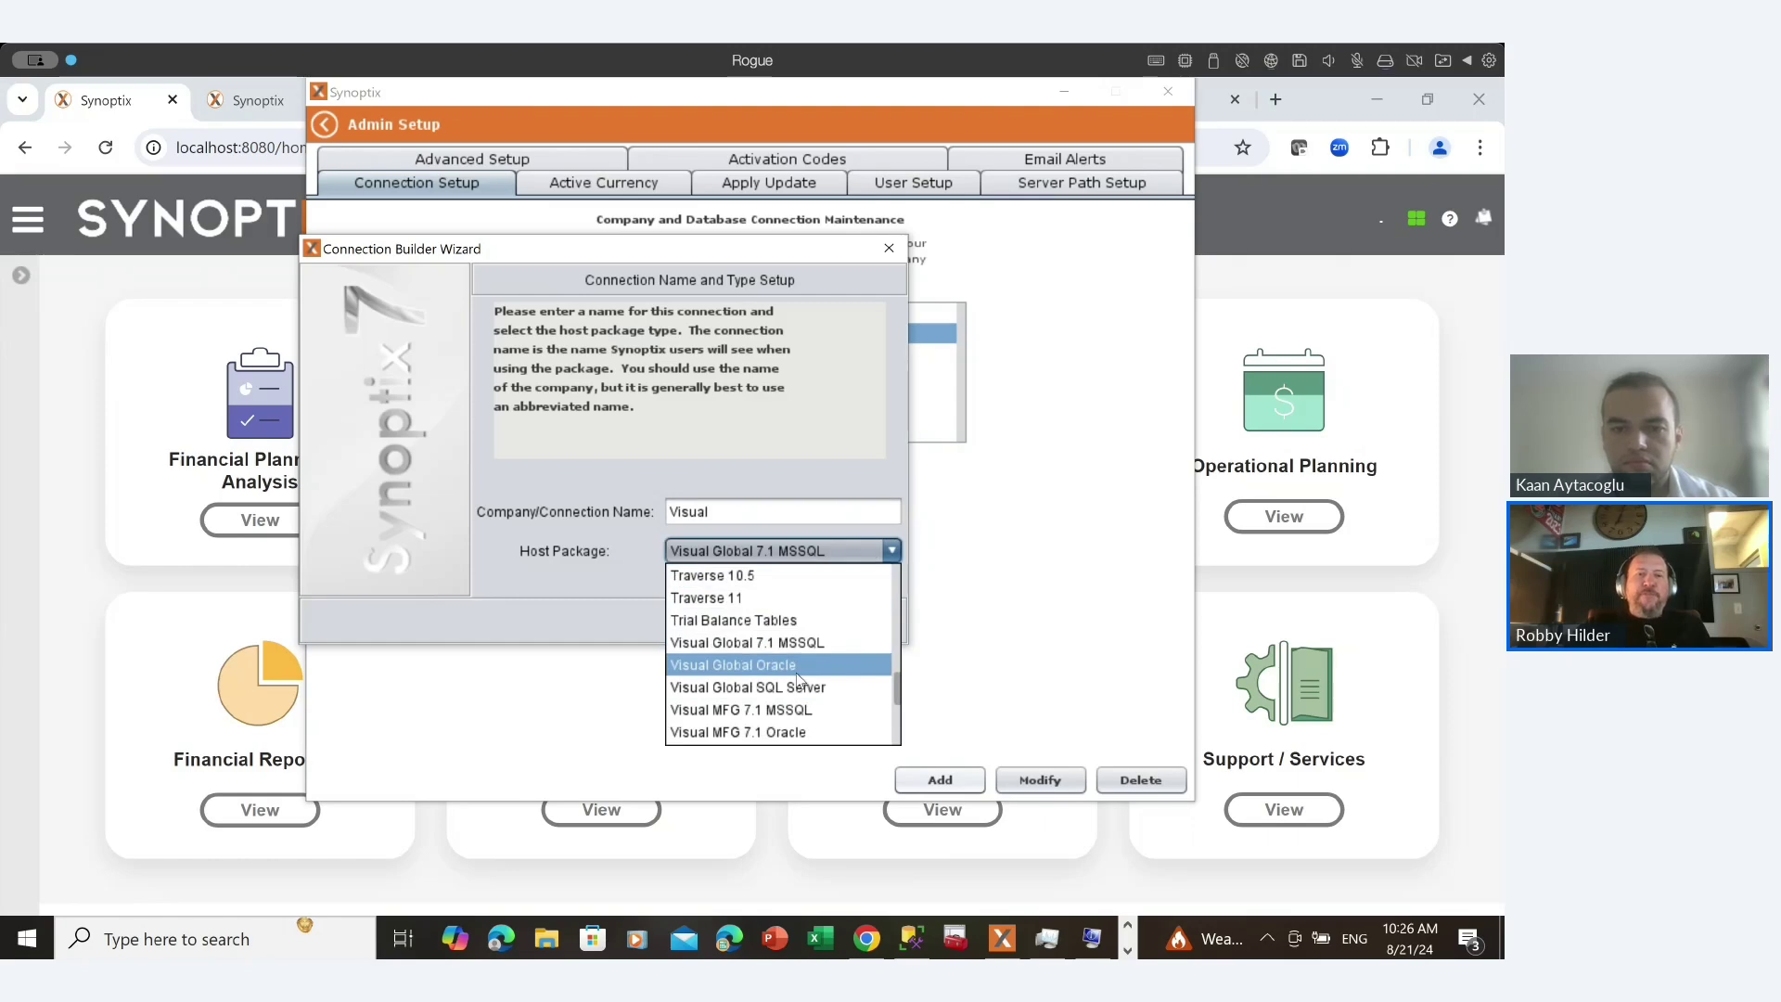
scroll(795, 672, "down", 1)
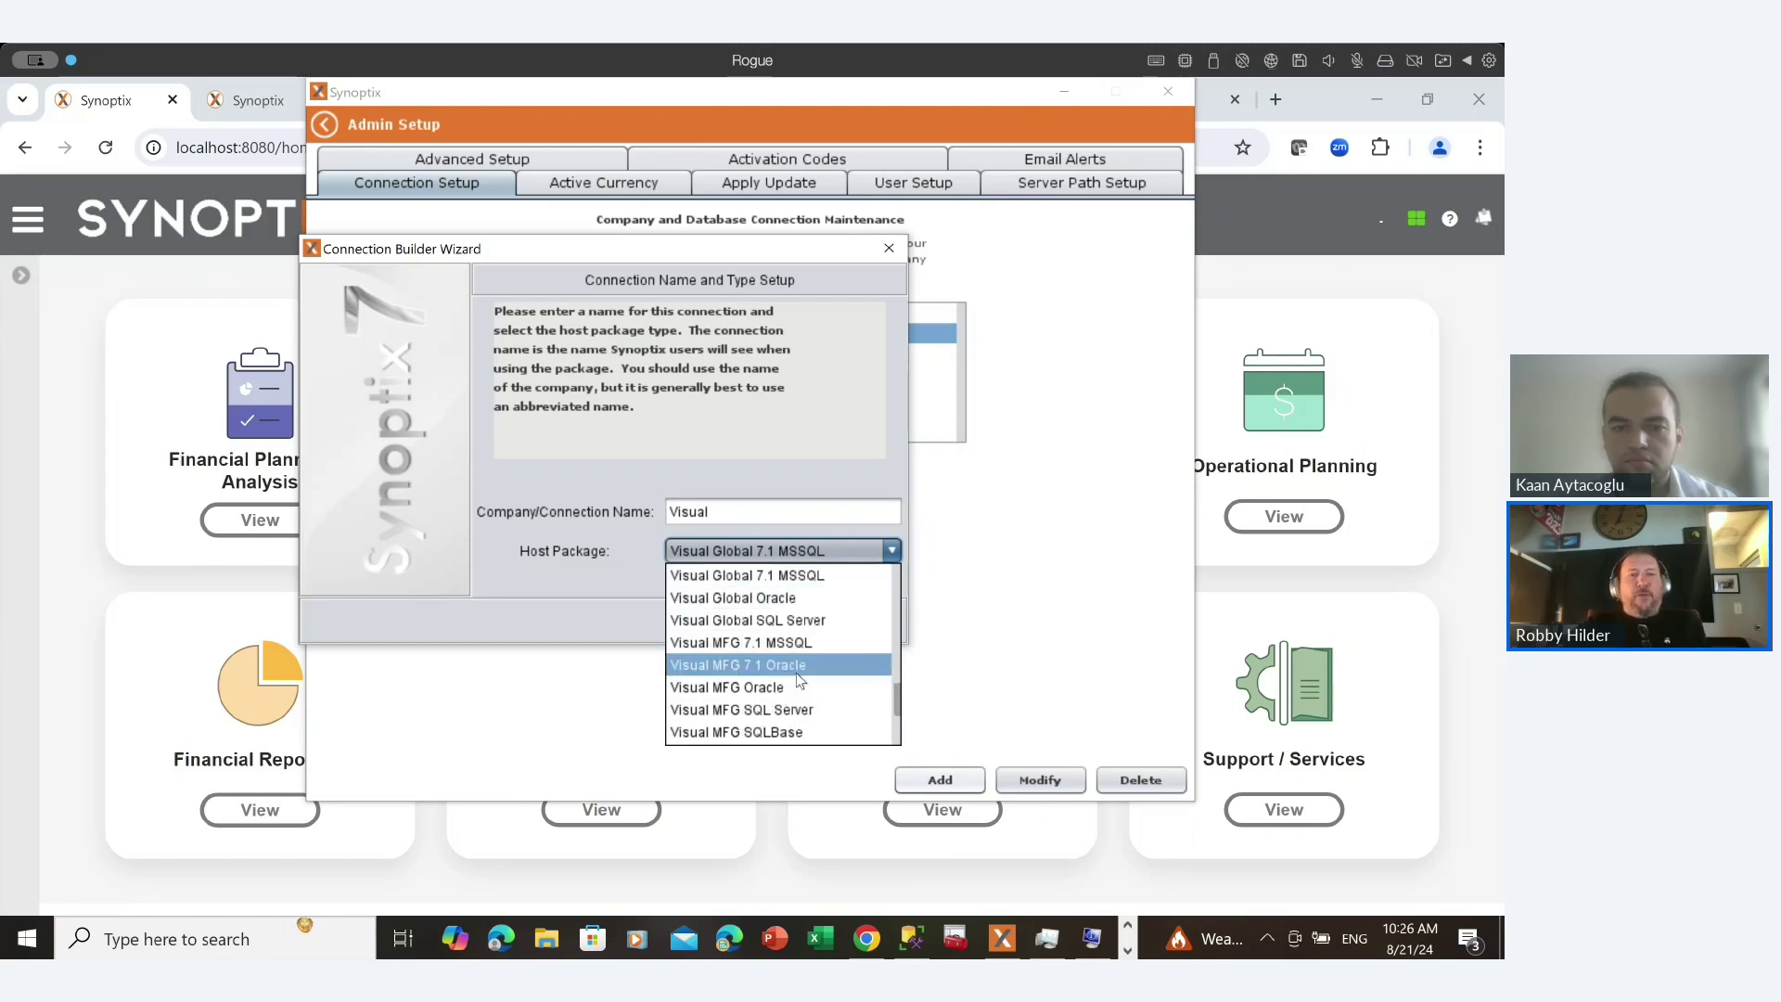
scroll(797, 680, "down", 1)
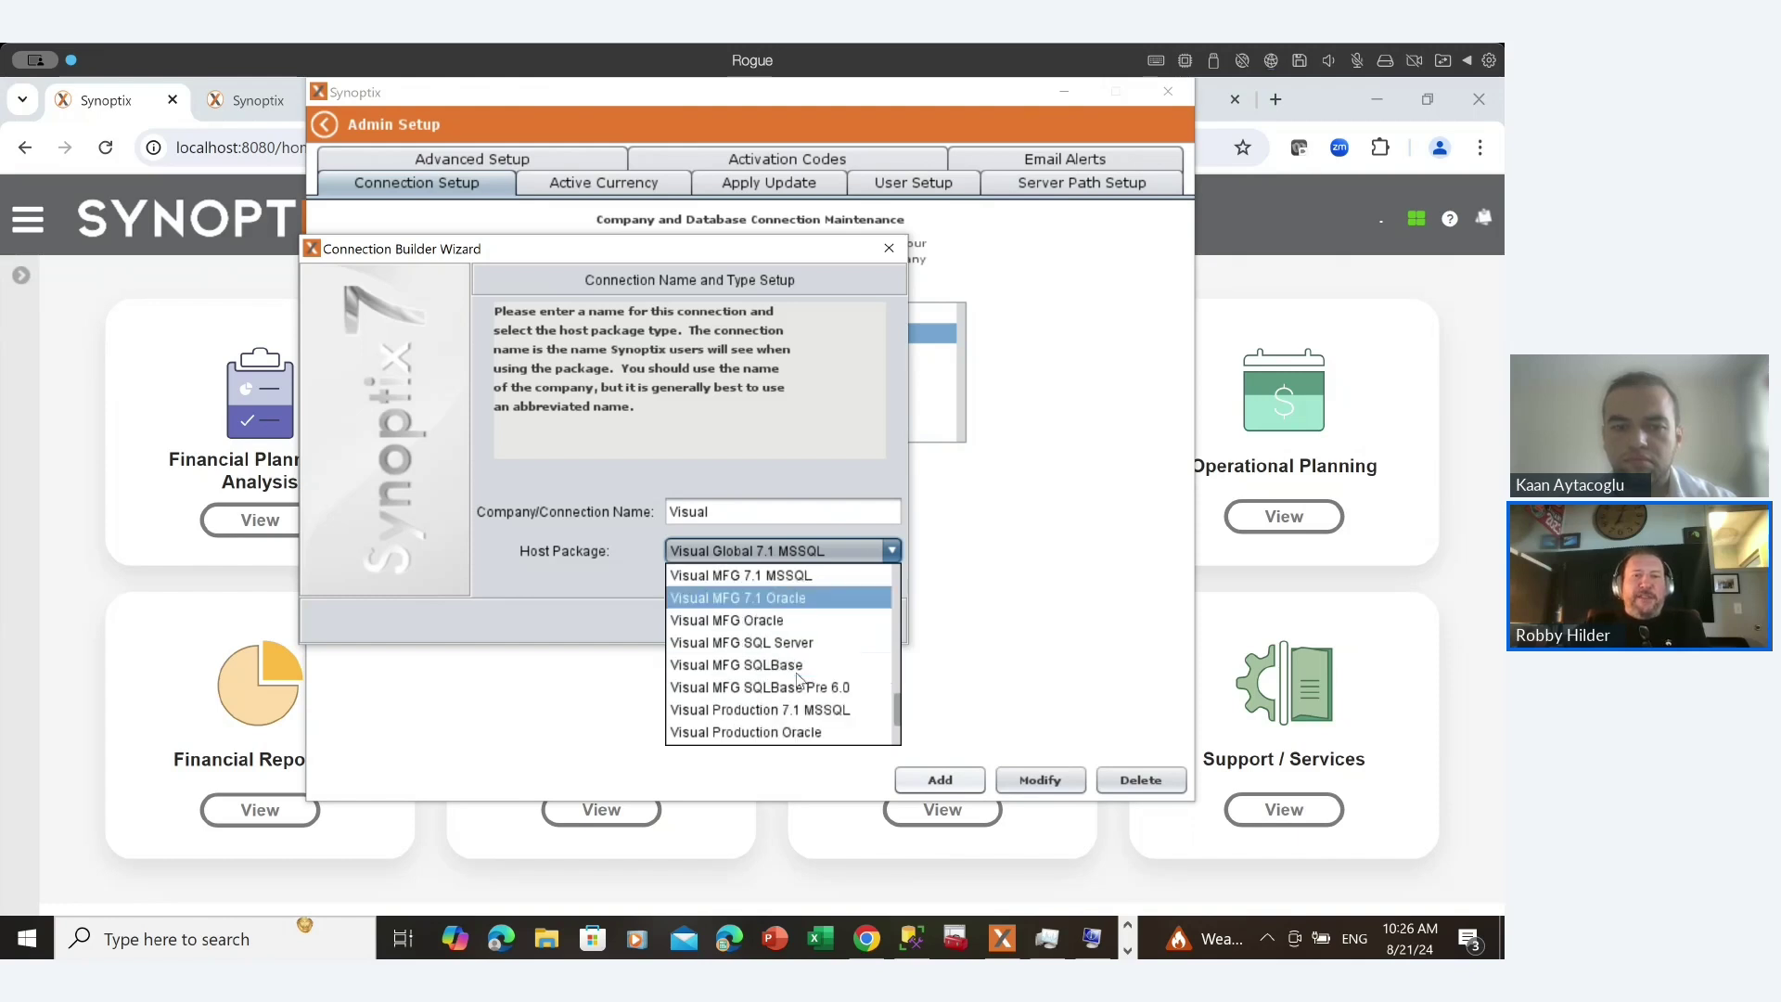
scroll(797, 680, "down", 1)
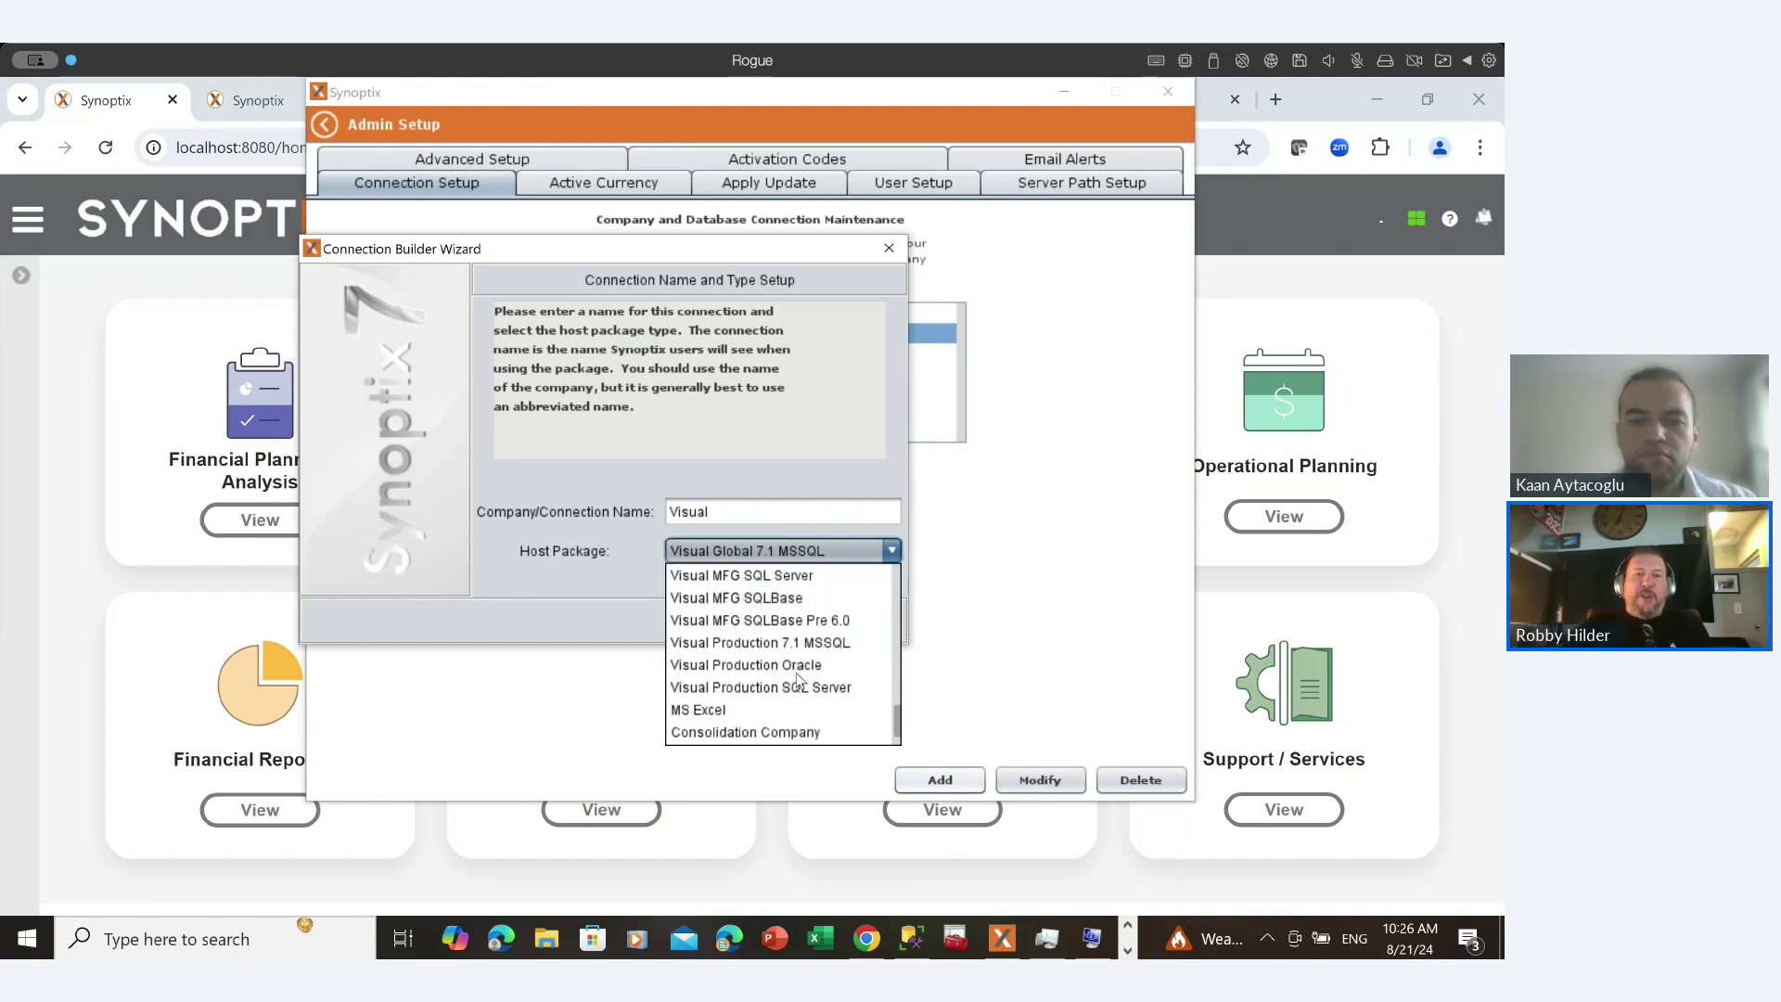
left_click(778, 576)
left_click(784, 621)
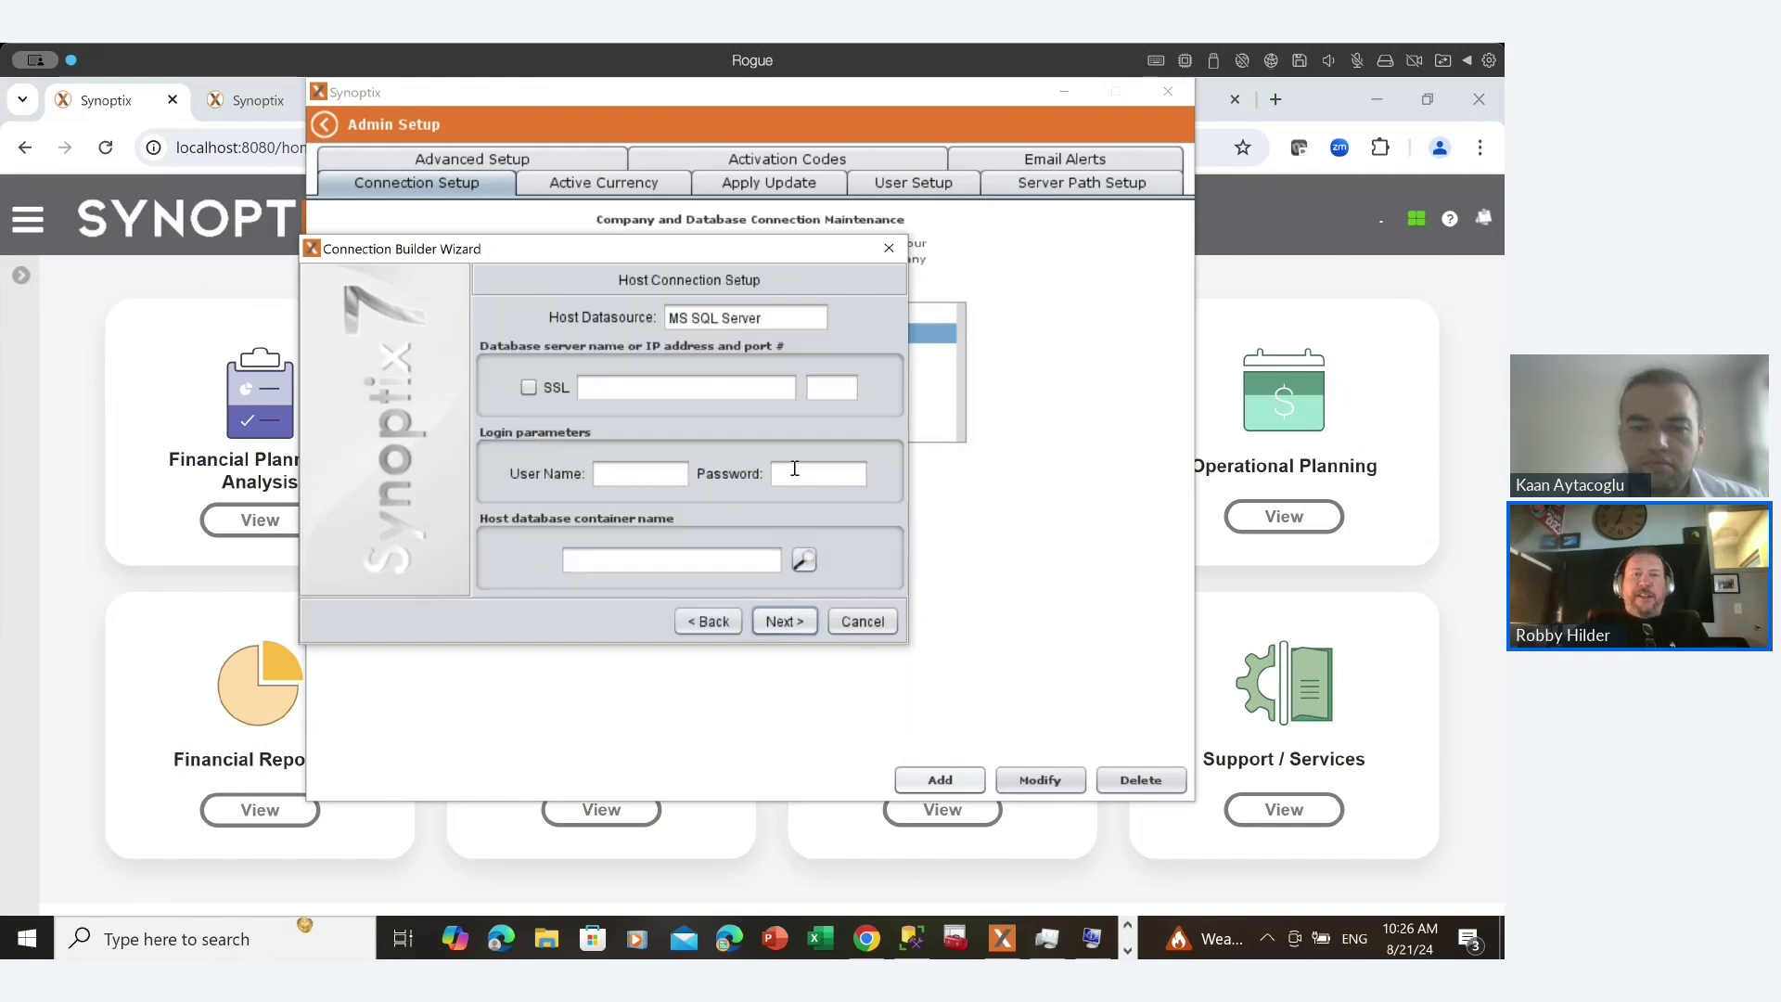
left_click(860, 622)
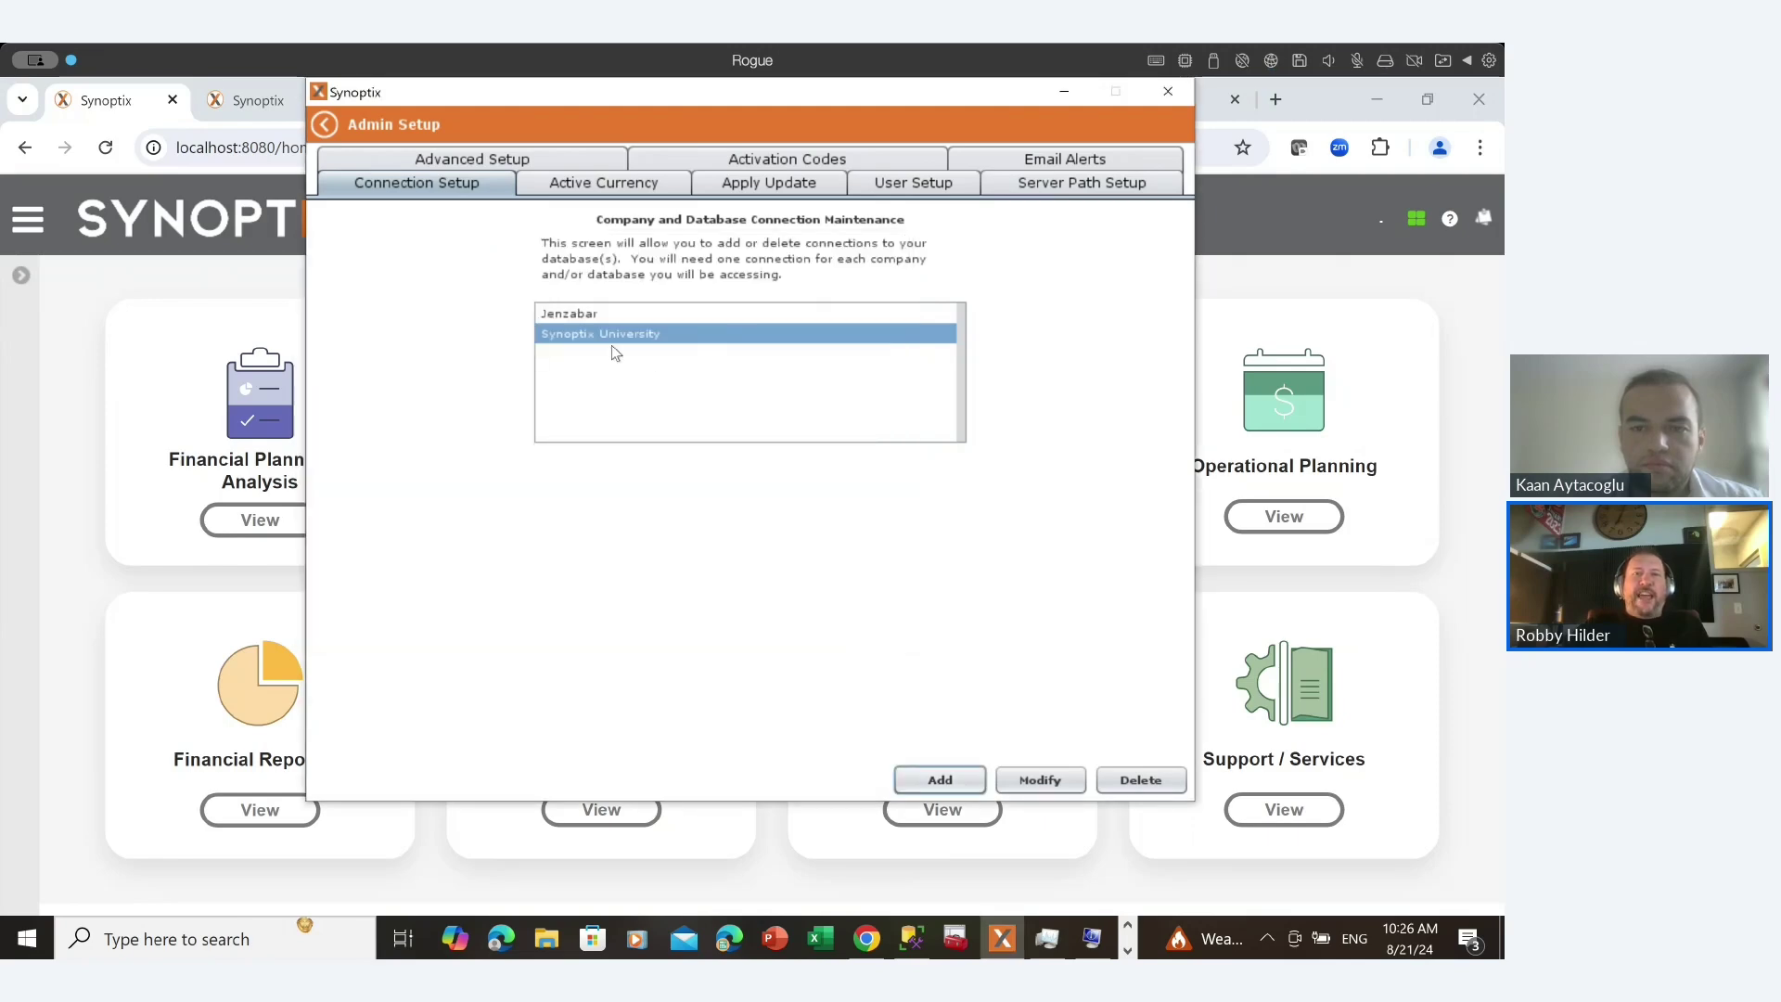
key("Escape")
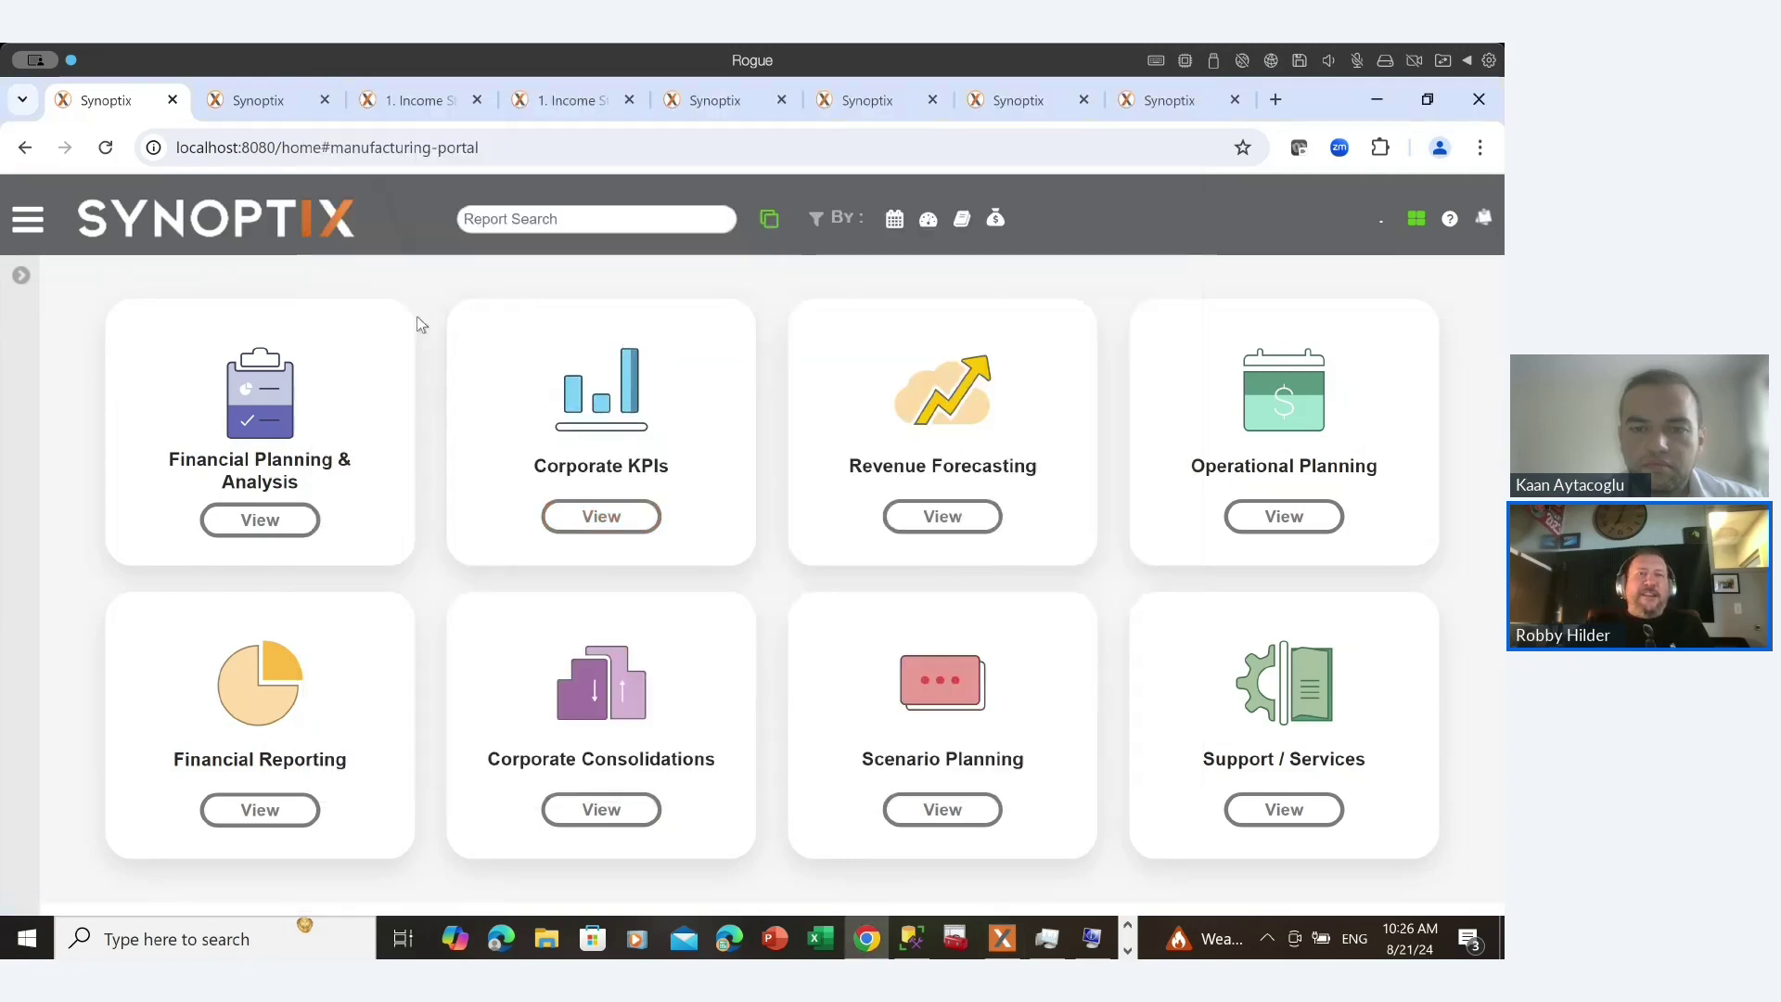
Examine the statistics and figures of the Income Statement A (v3) - TE report, glancing at the report designer in between.
left_click(278, 102)
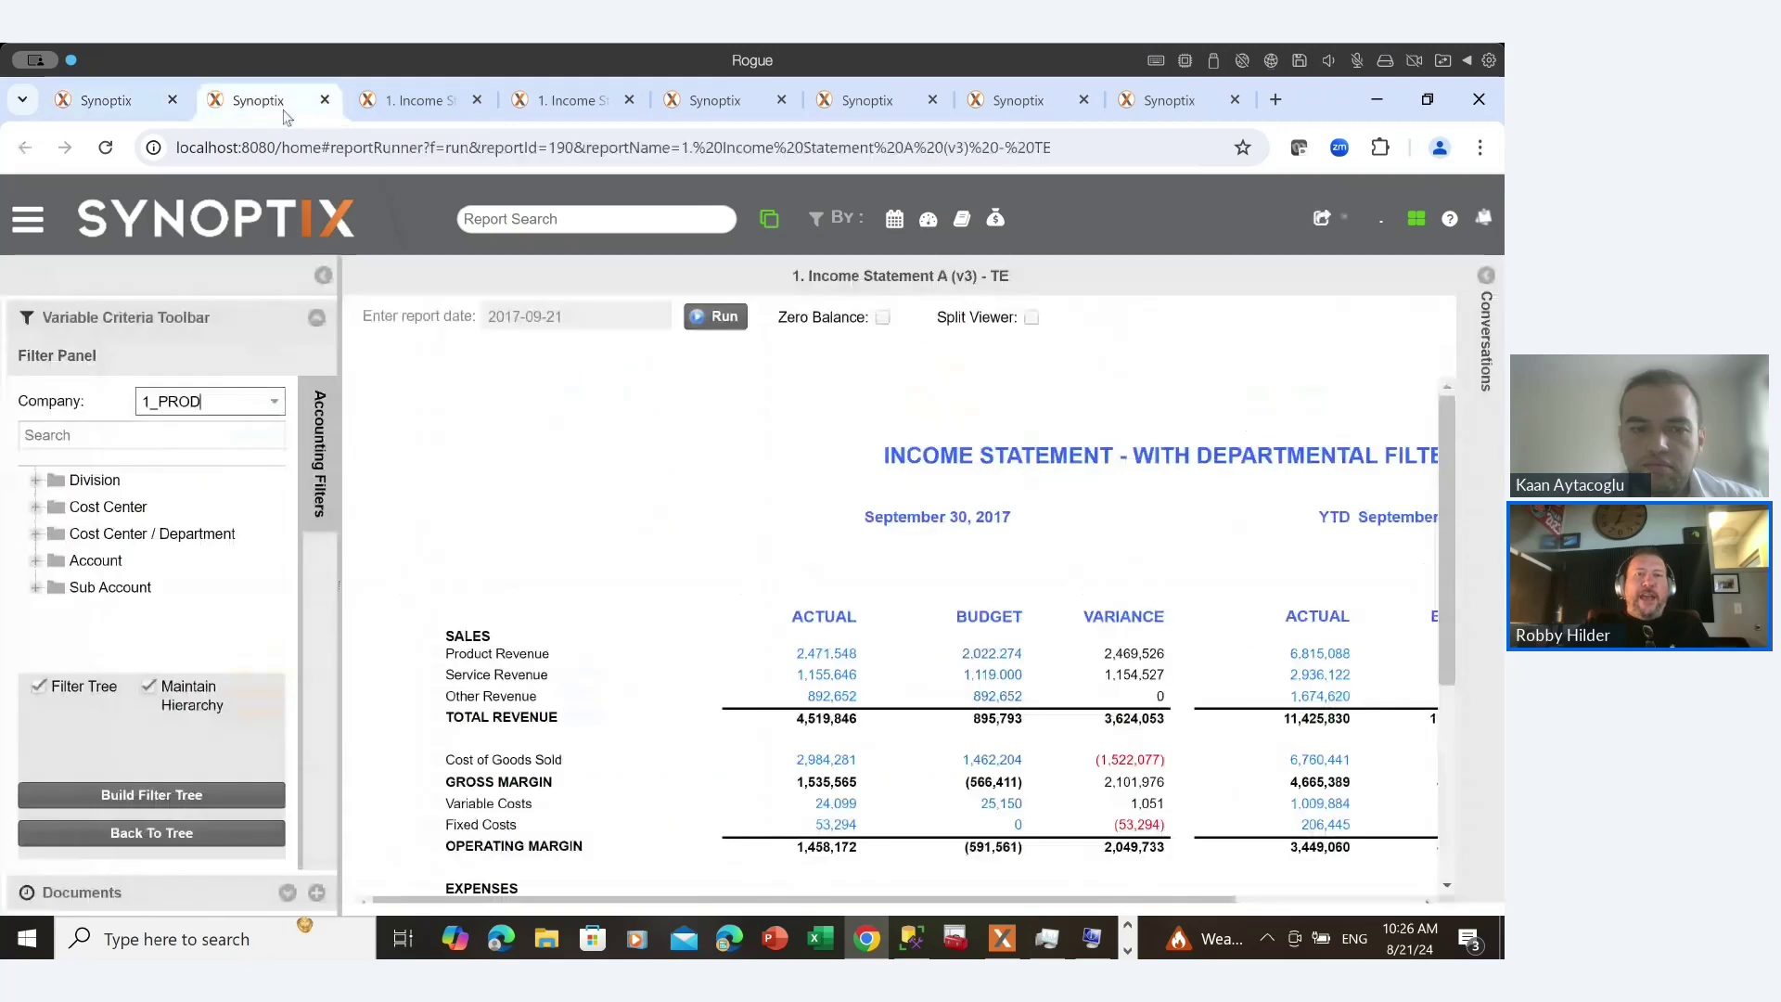
left_click(846, 278)
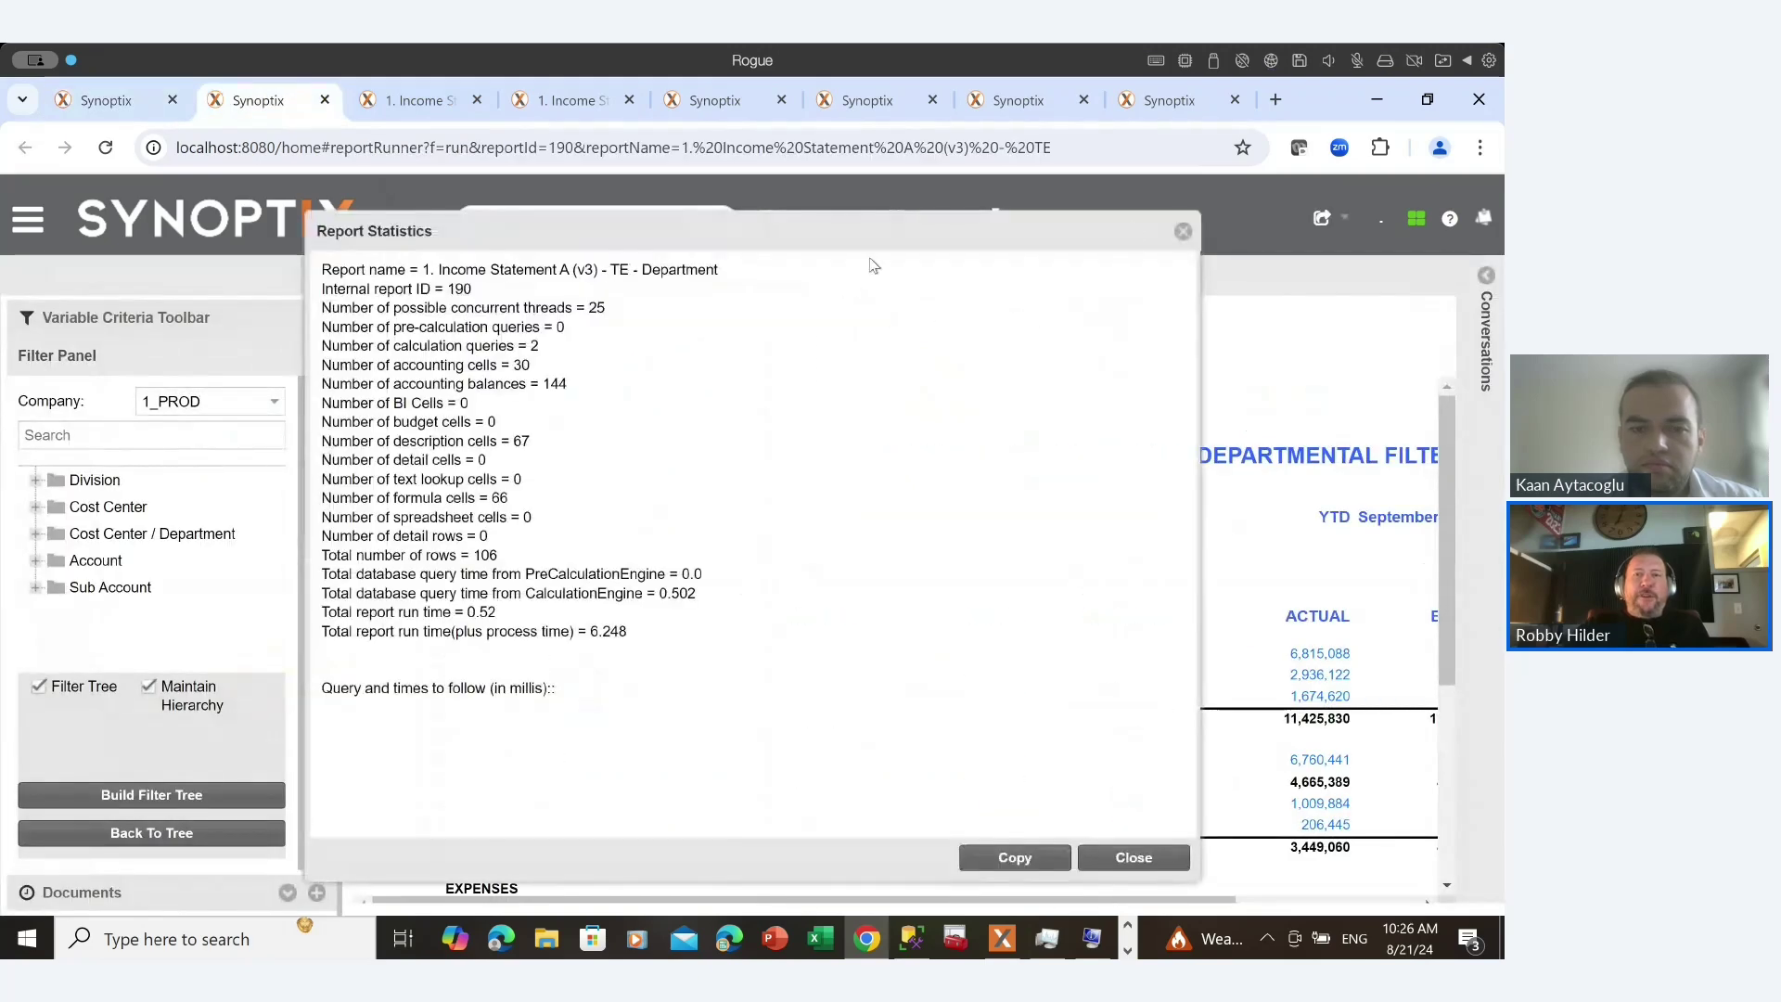
left_click(1180, 234)
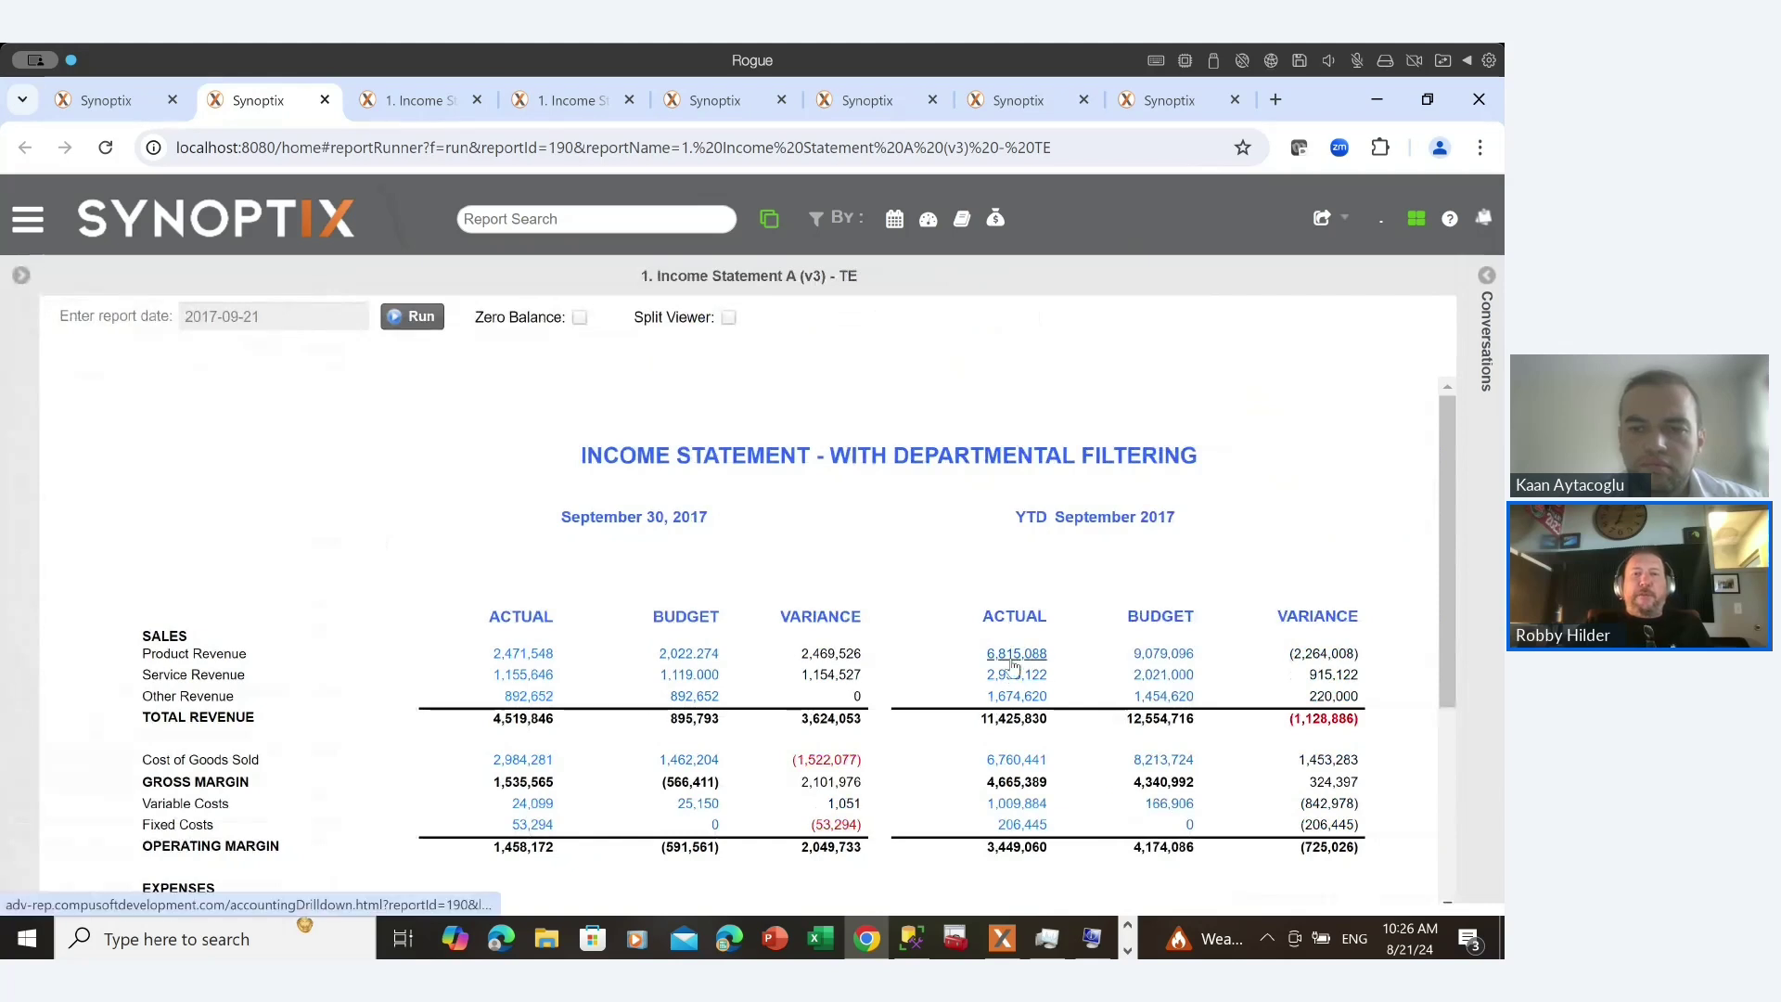
left_click(867, 102)
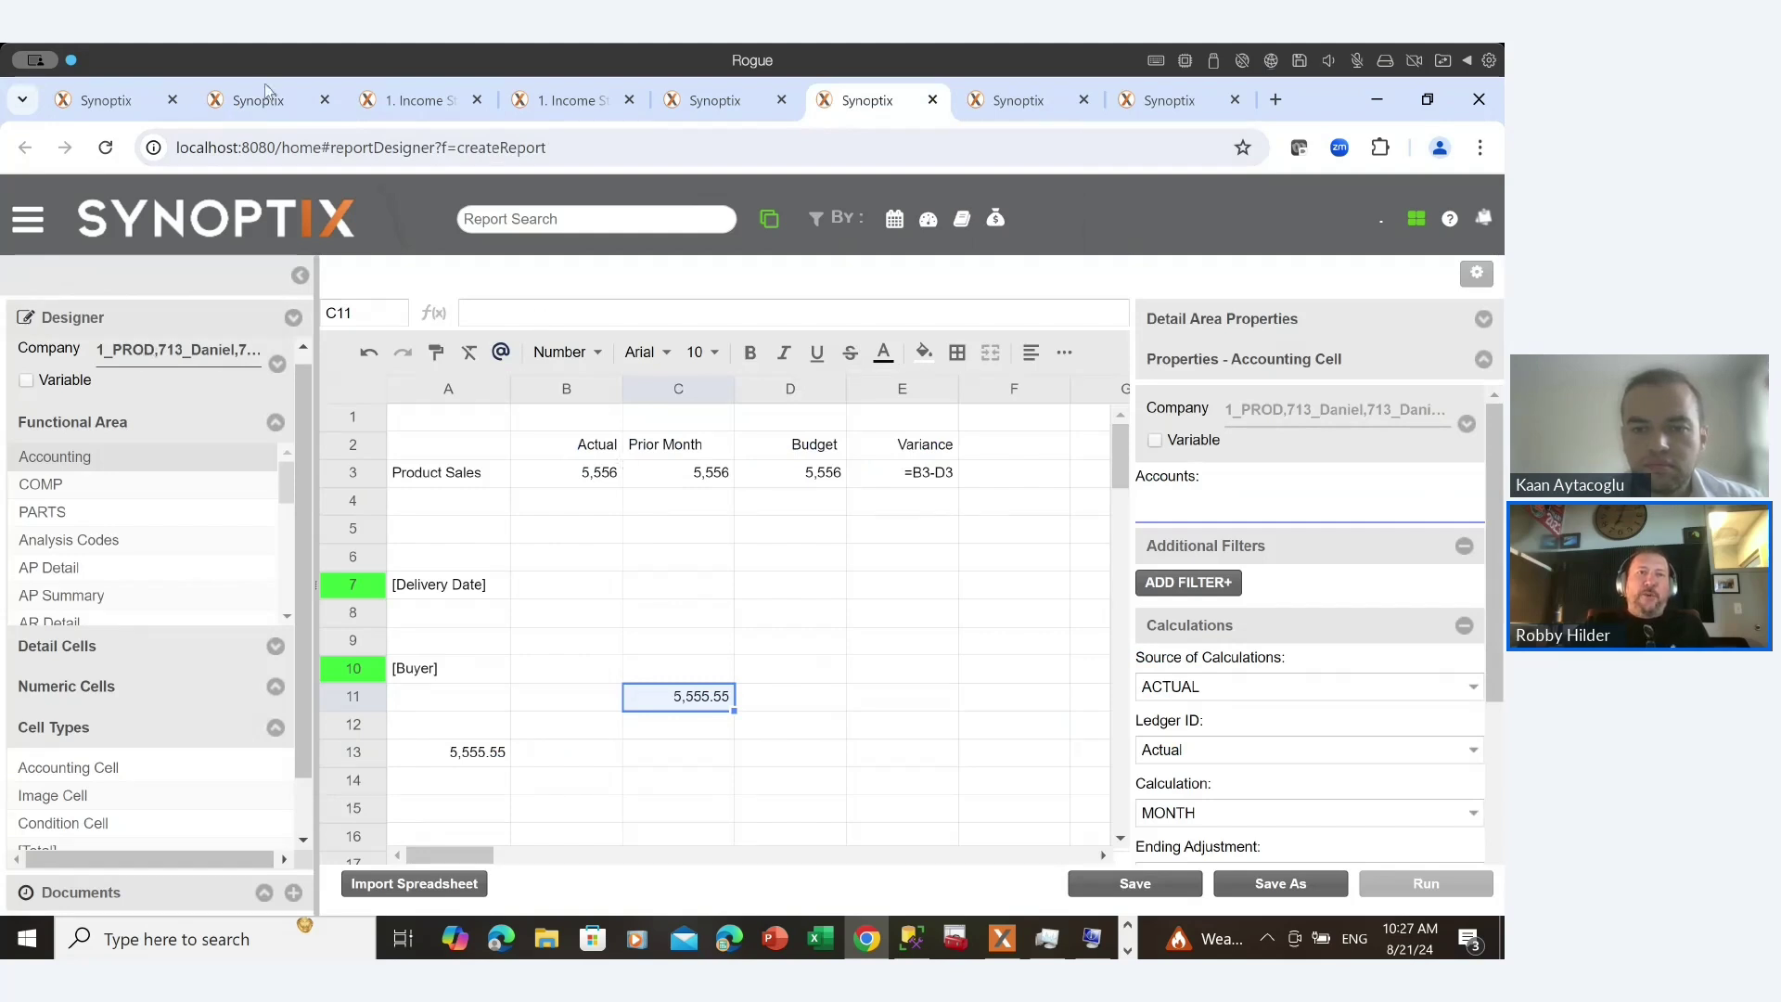
left_click(247, 107)
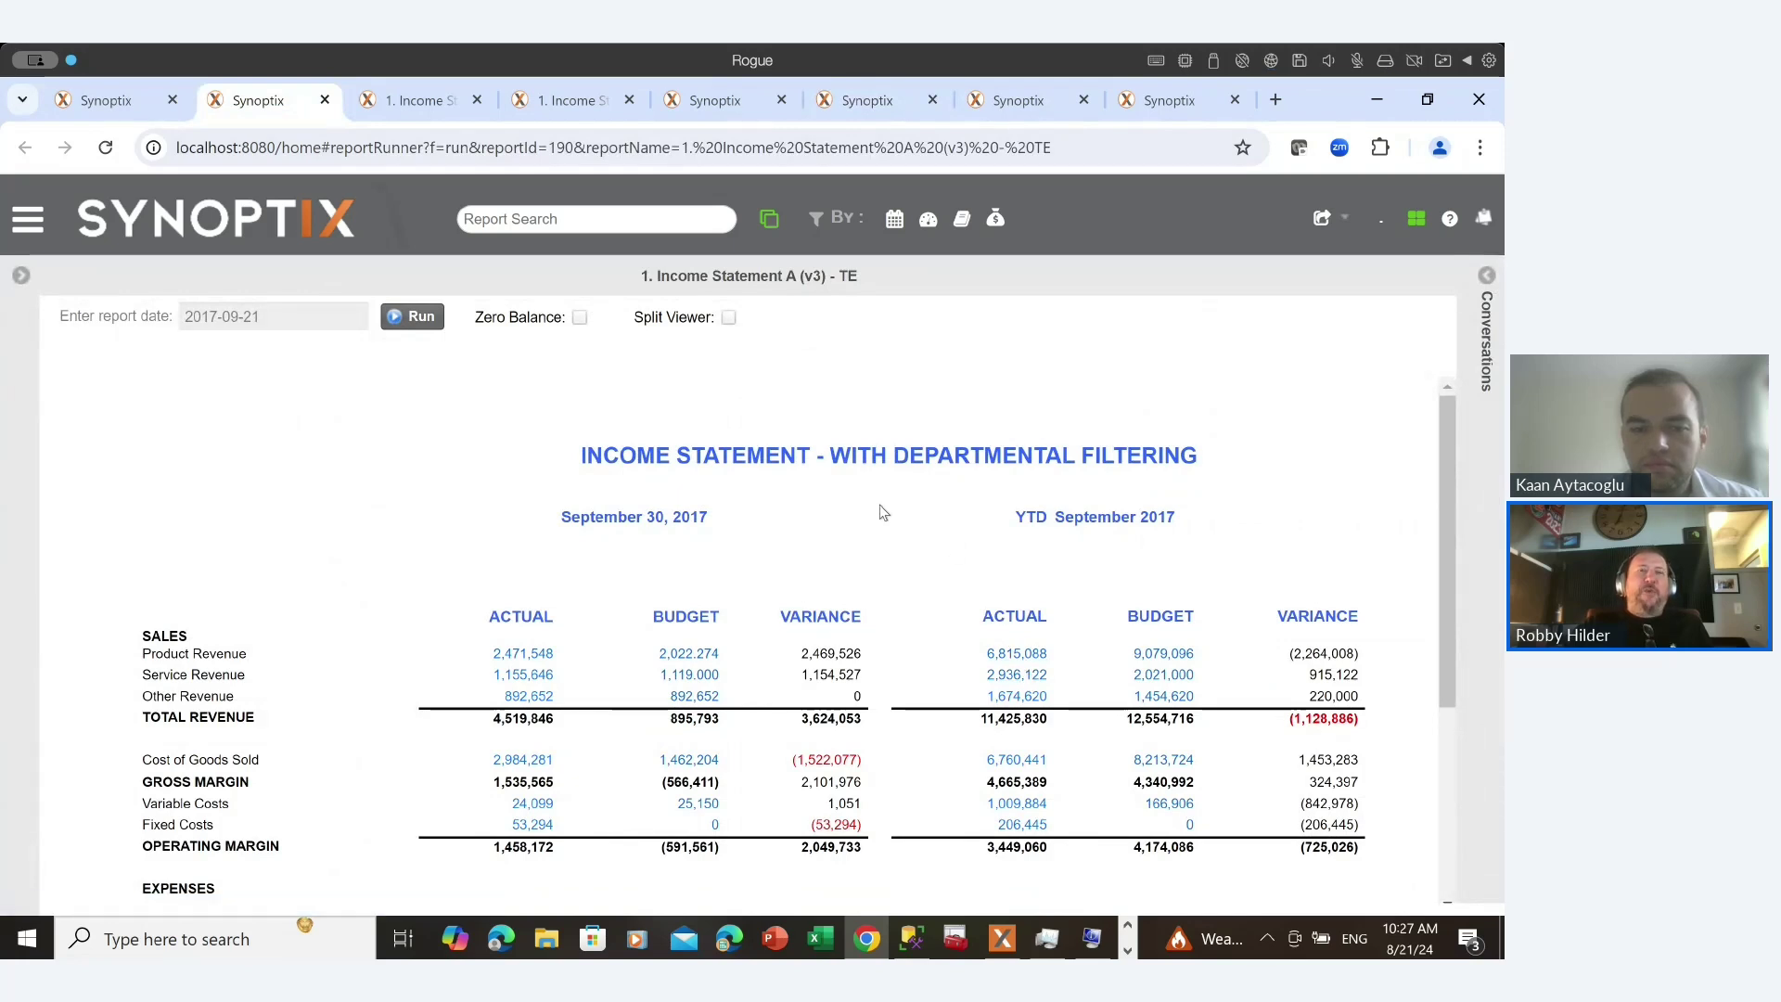
Return to the Product Sales report designer and check the company properties of the Accounting Cell in A13.
left_click(859, 108)
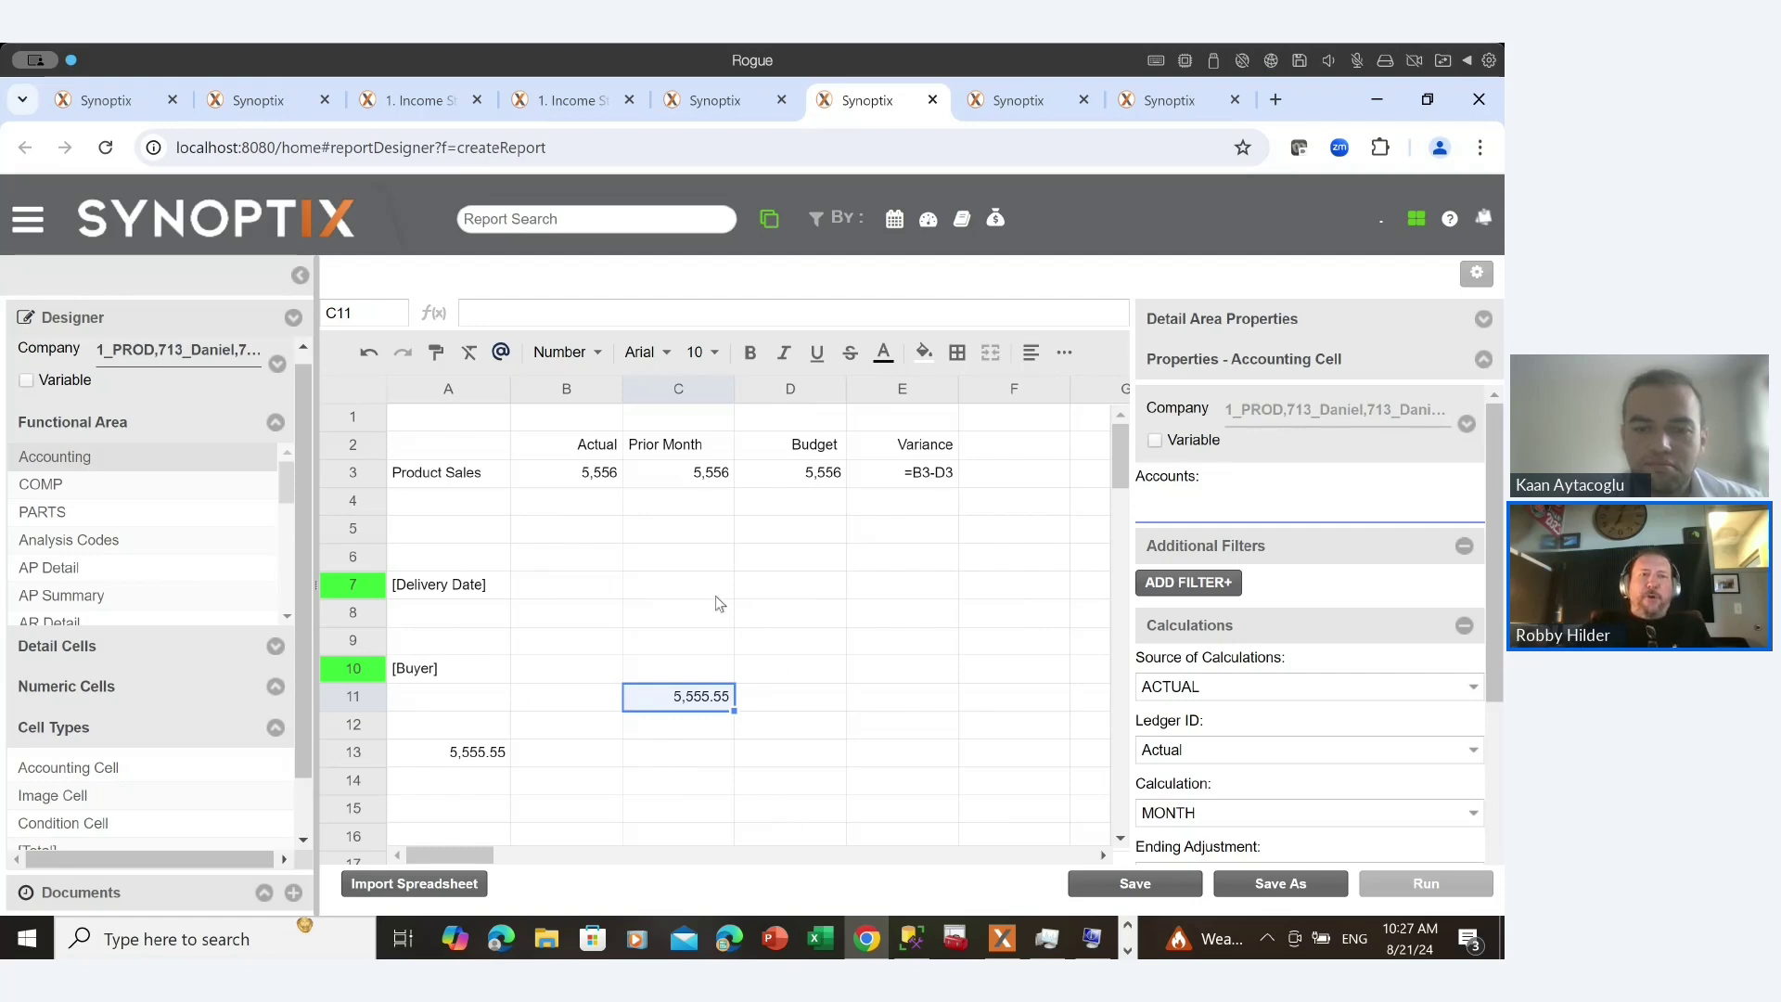
left_click(596, 586)
scroll(566, 565, "down", 1)
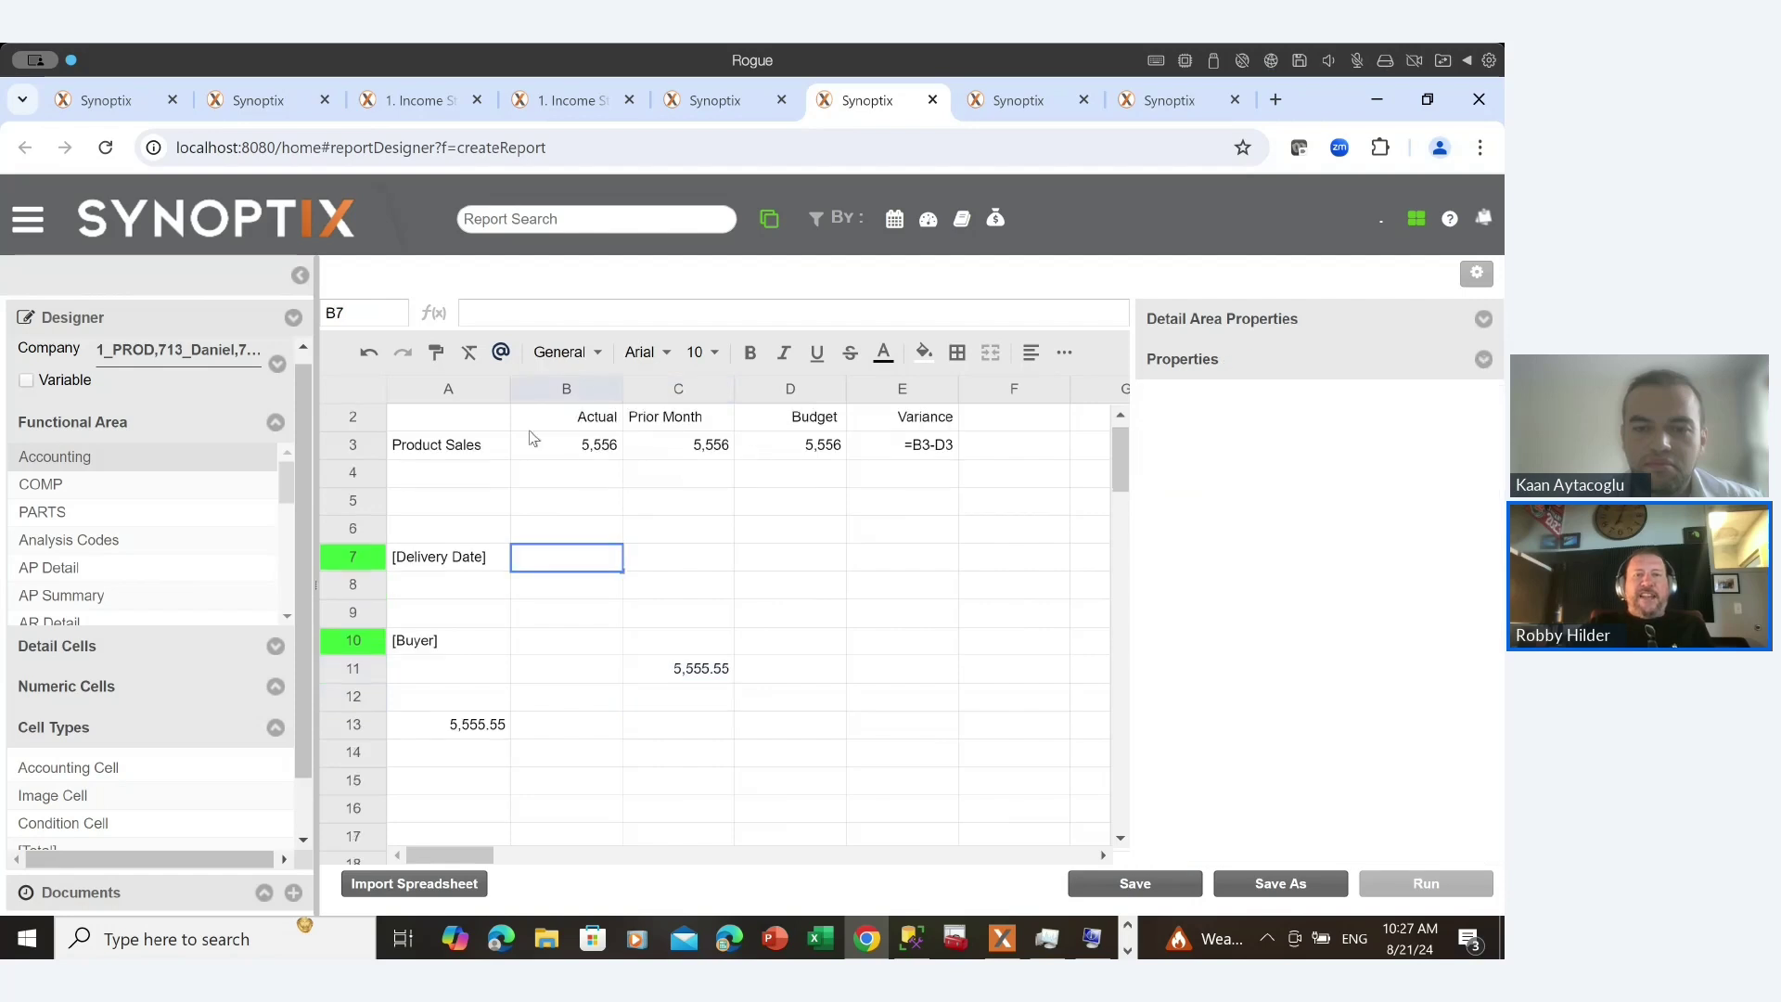
left_click(545, 729)
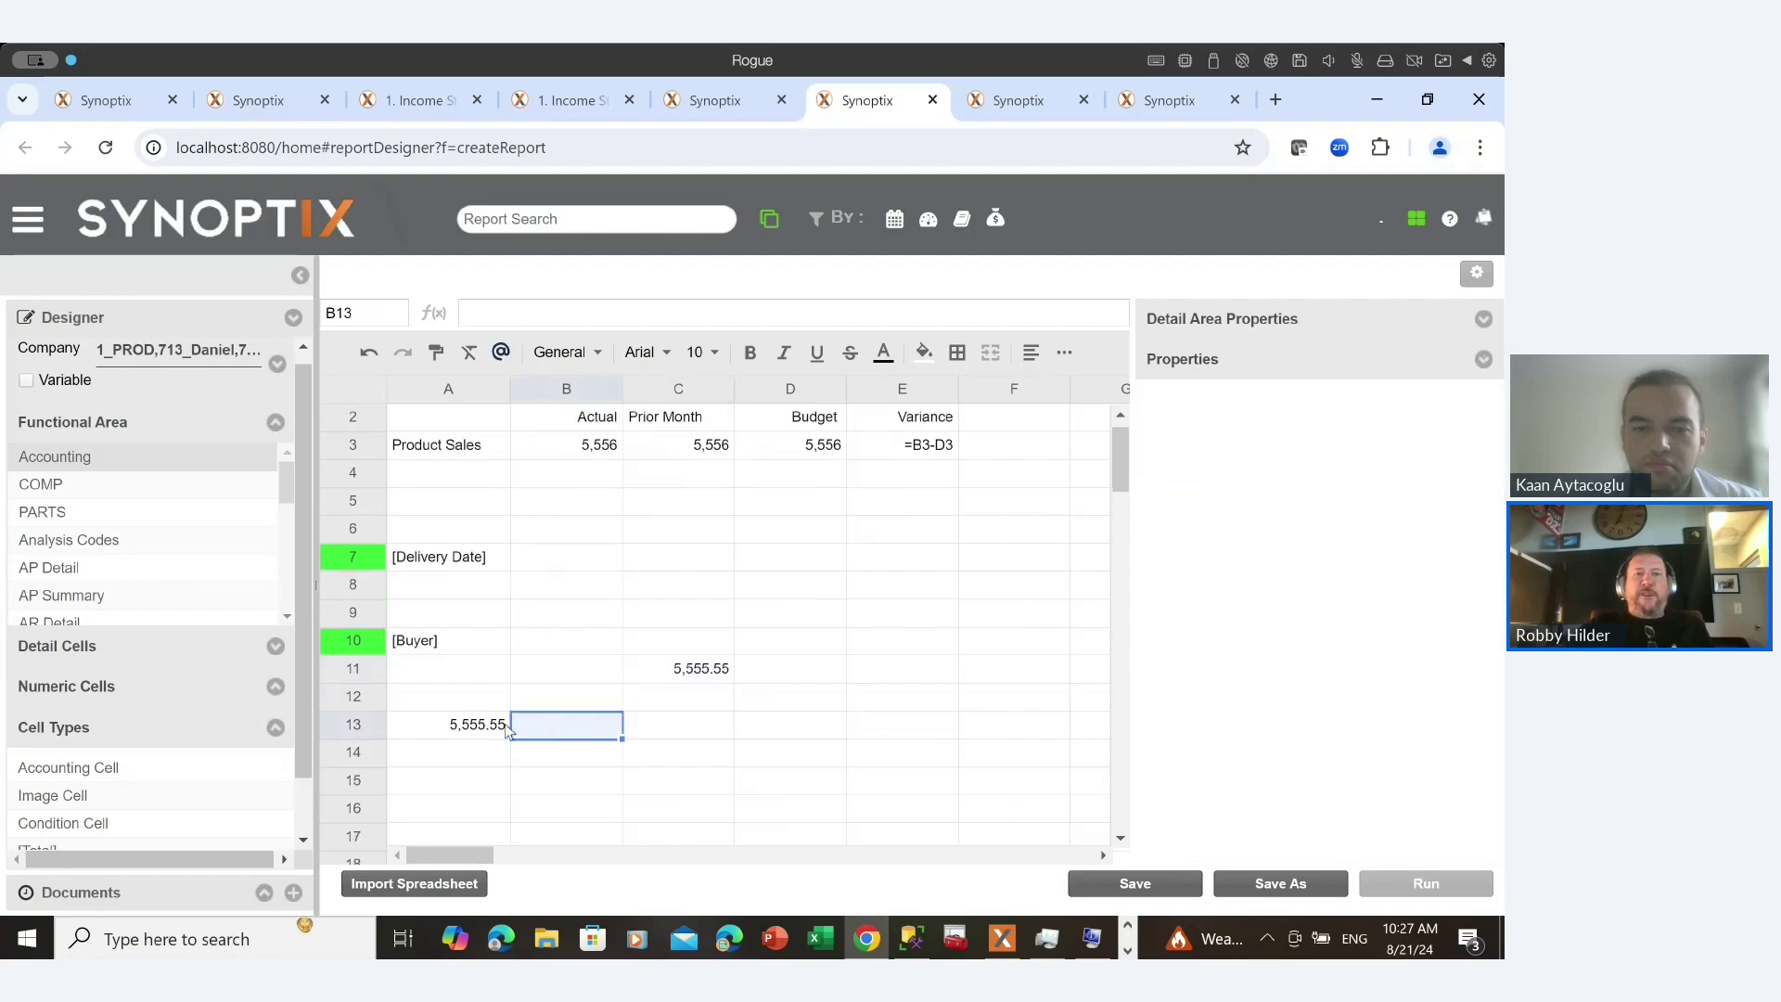
left_click(505, 725)
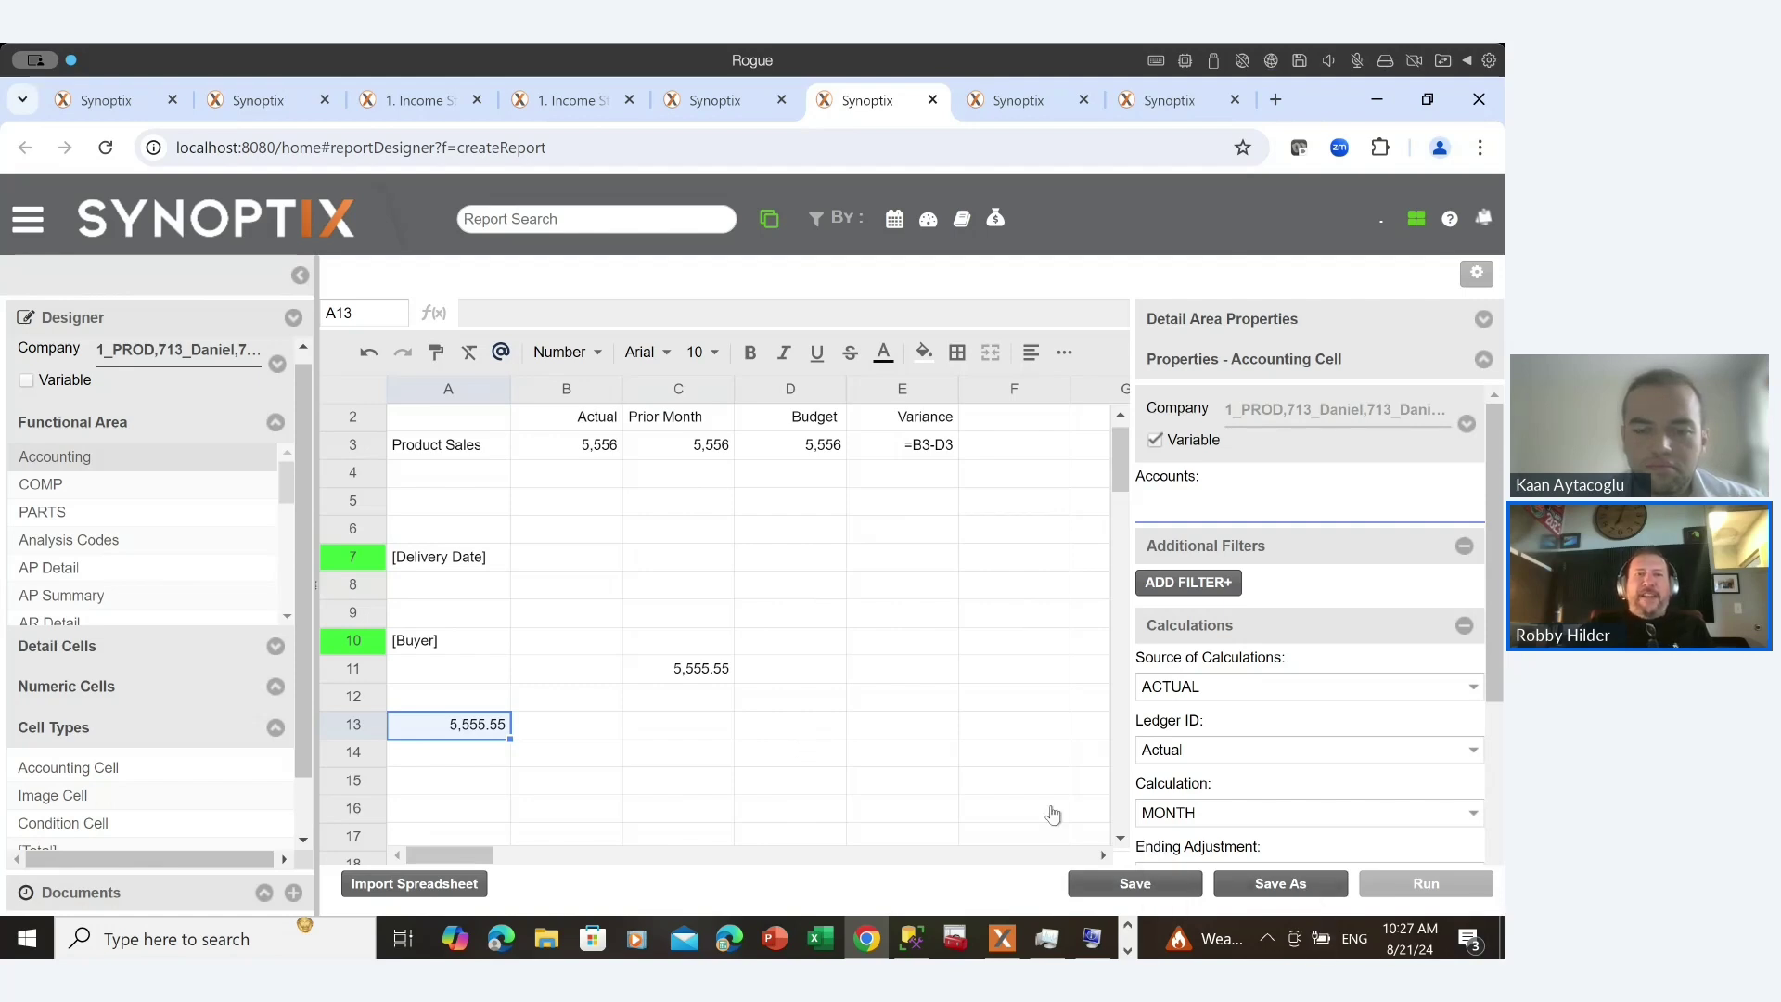
left_click(771, 592)
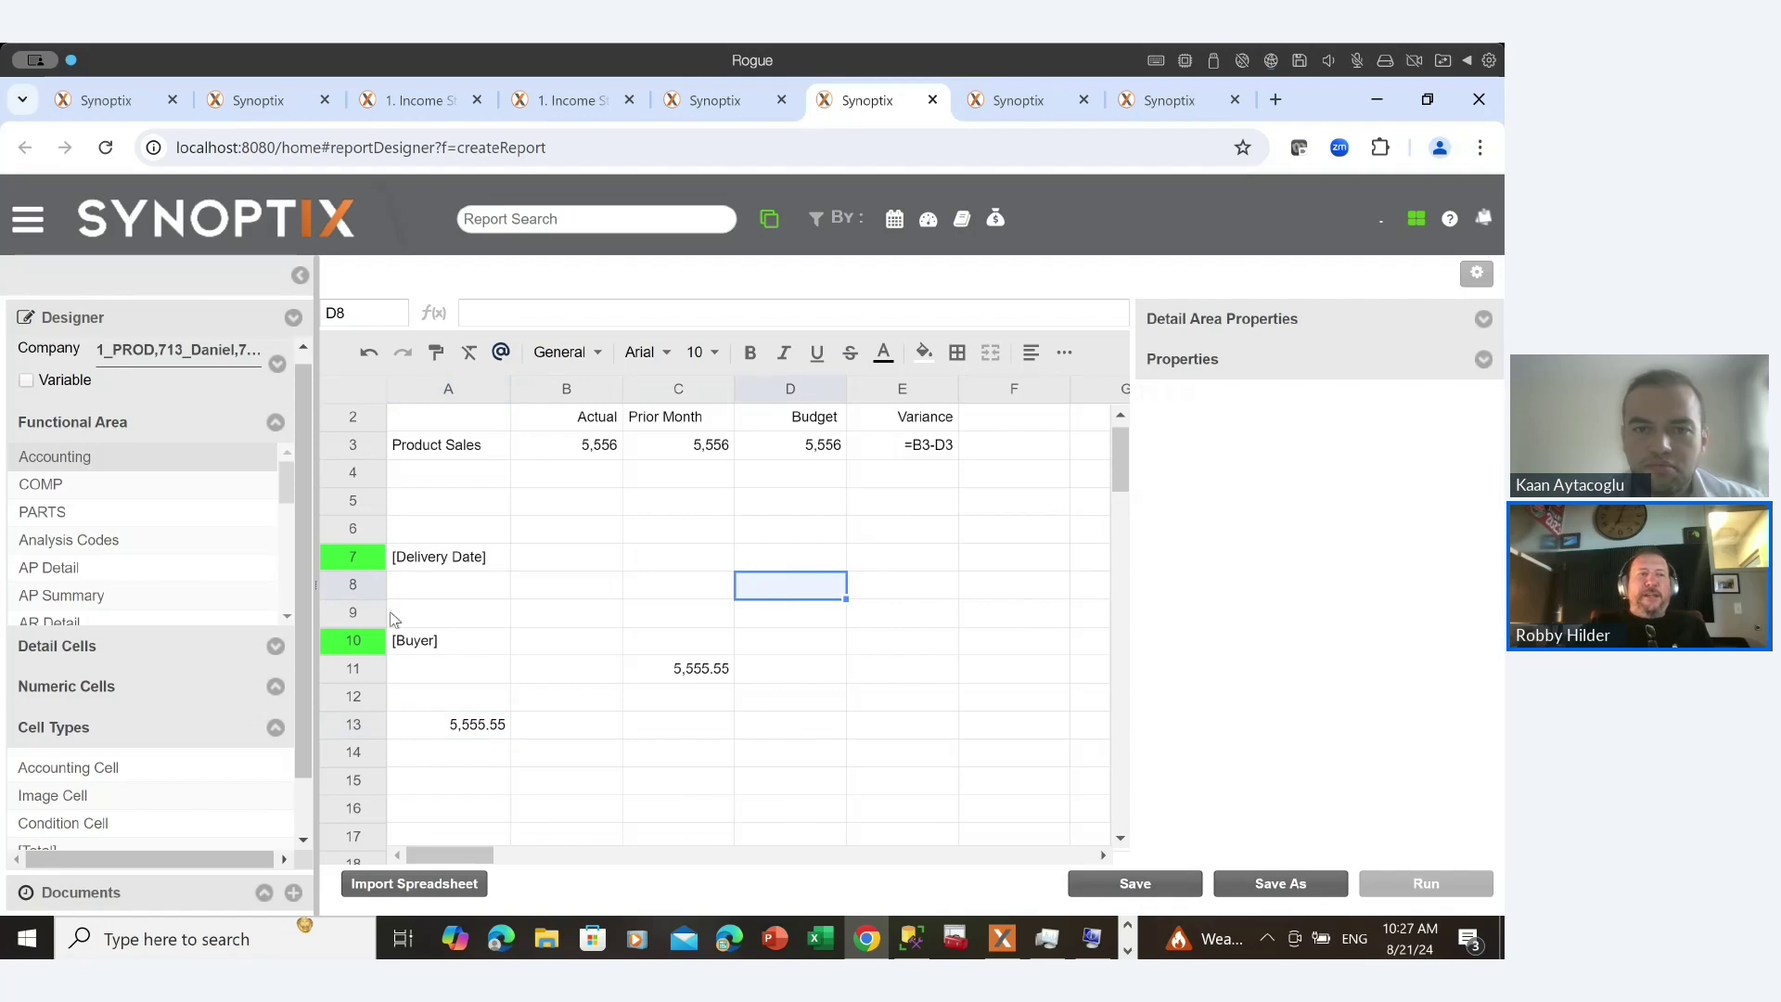
Select the Customer Master functional area and switch to Inventory Quantities in the report designer.
scroll(148, 562, "down", 4)
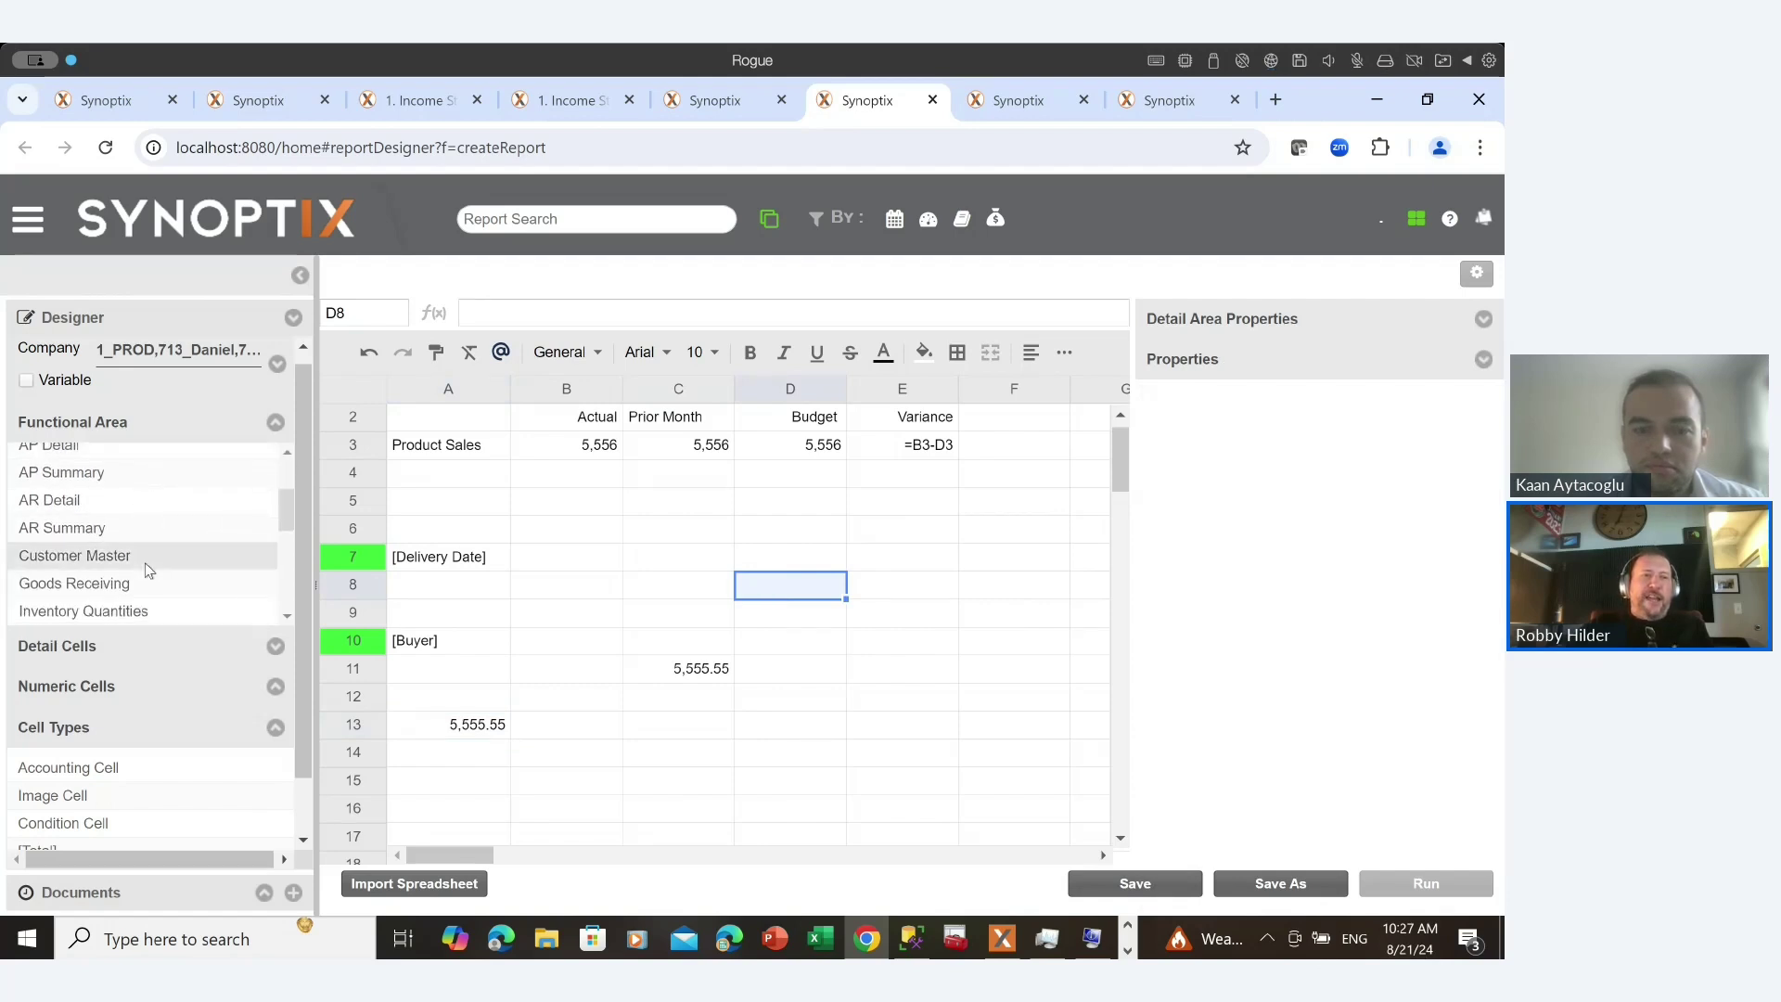
left_click(148, 557)
scroll(140, 570, "down", 1)
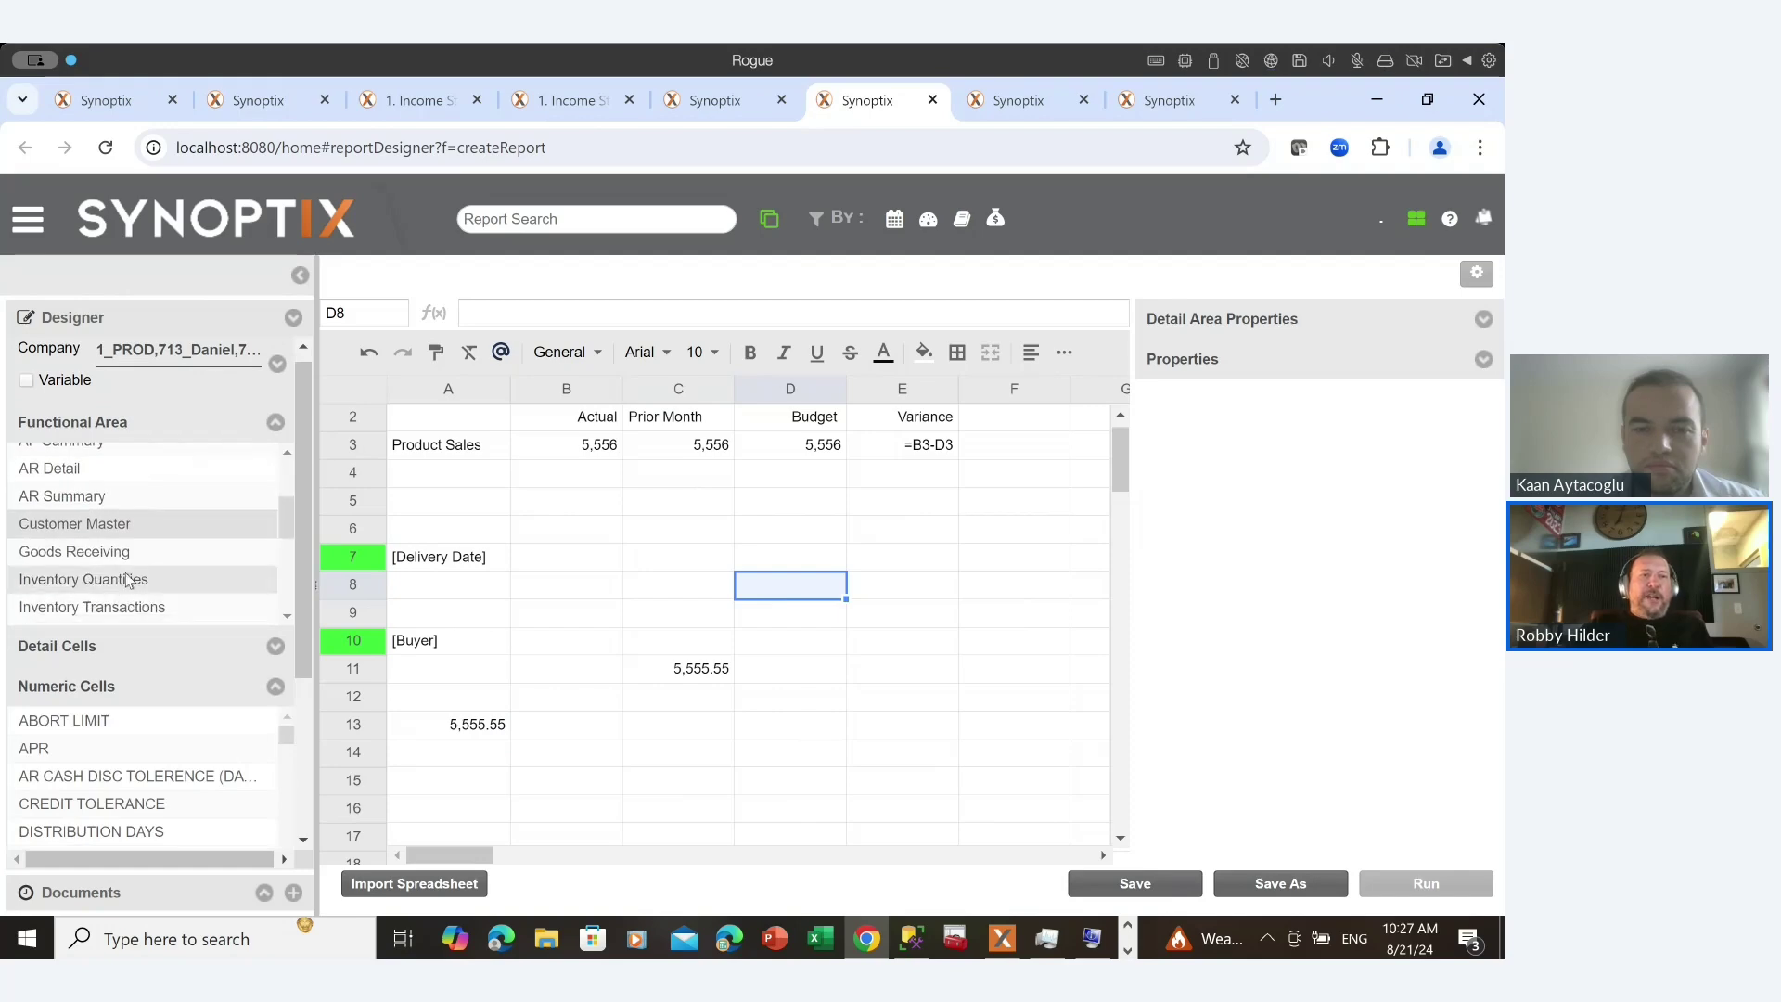
left_click(128, 581)
scroll(135, 577, "down", 3)
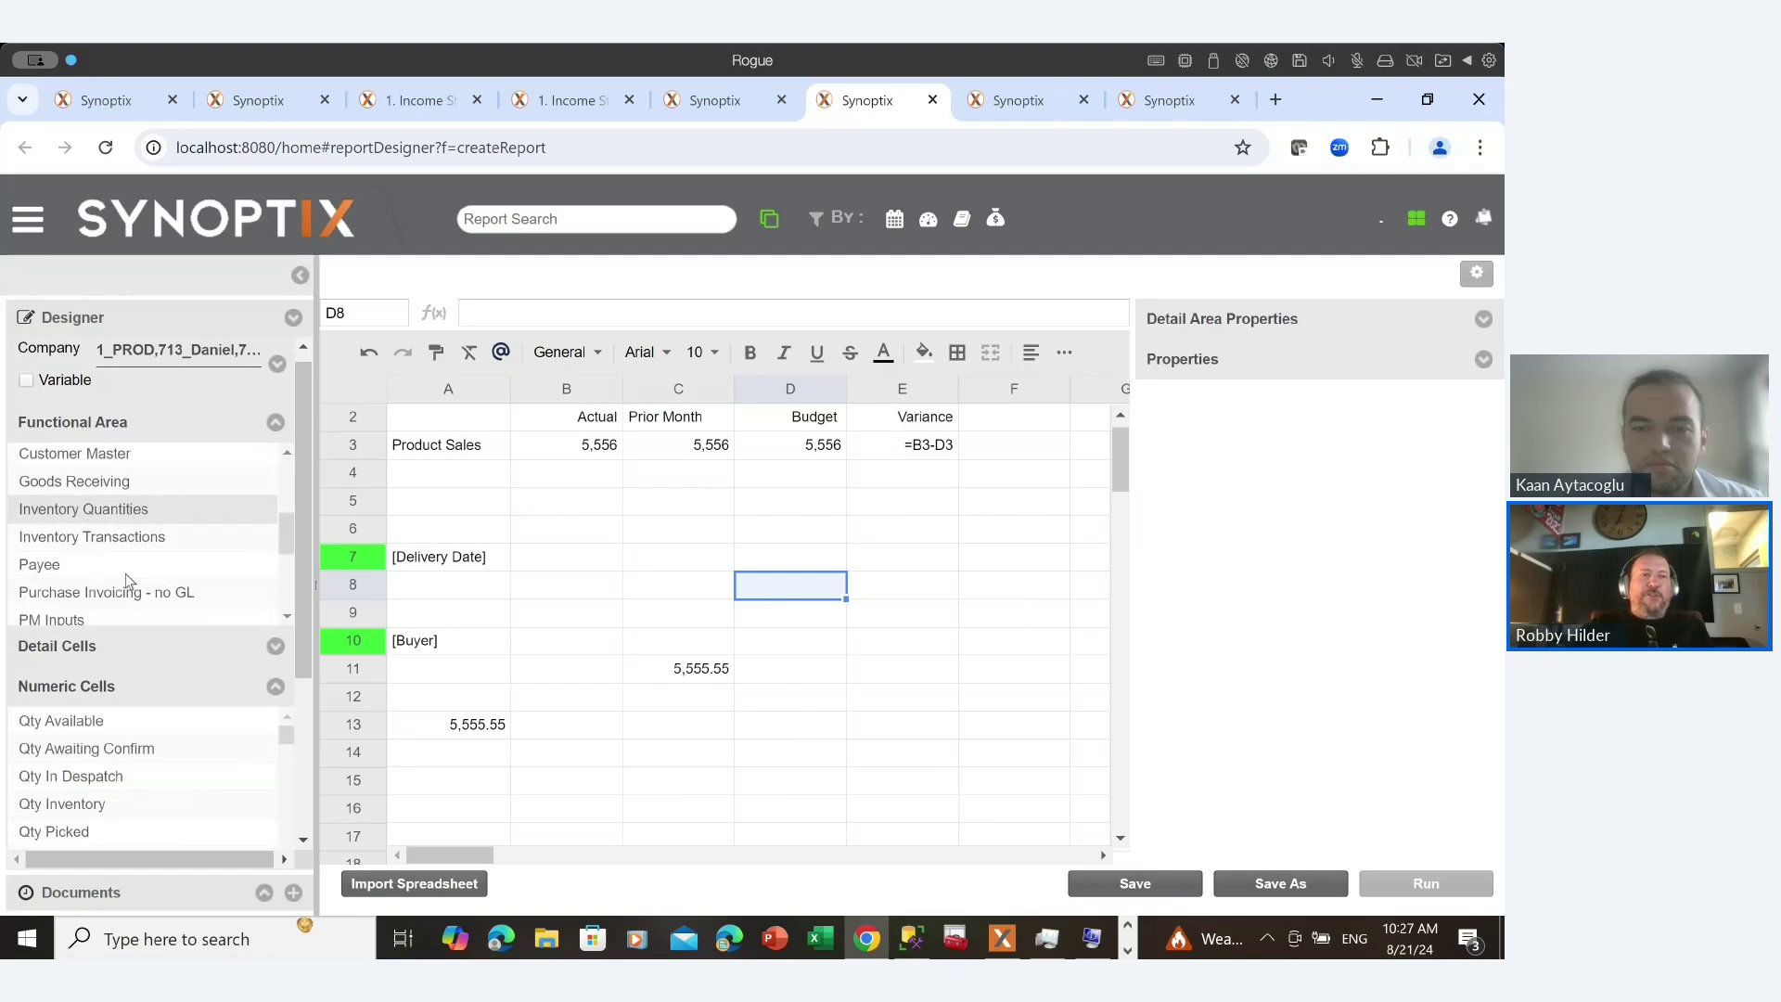
Expand the Inventory Quantities detail cells, look through the available fields, and return to the manufacturing portal's home page.
left_click(271, 648)
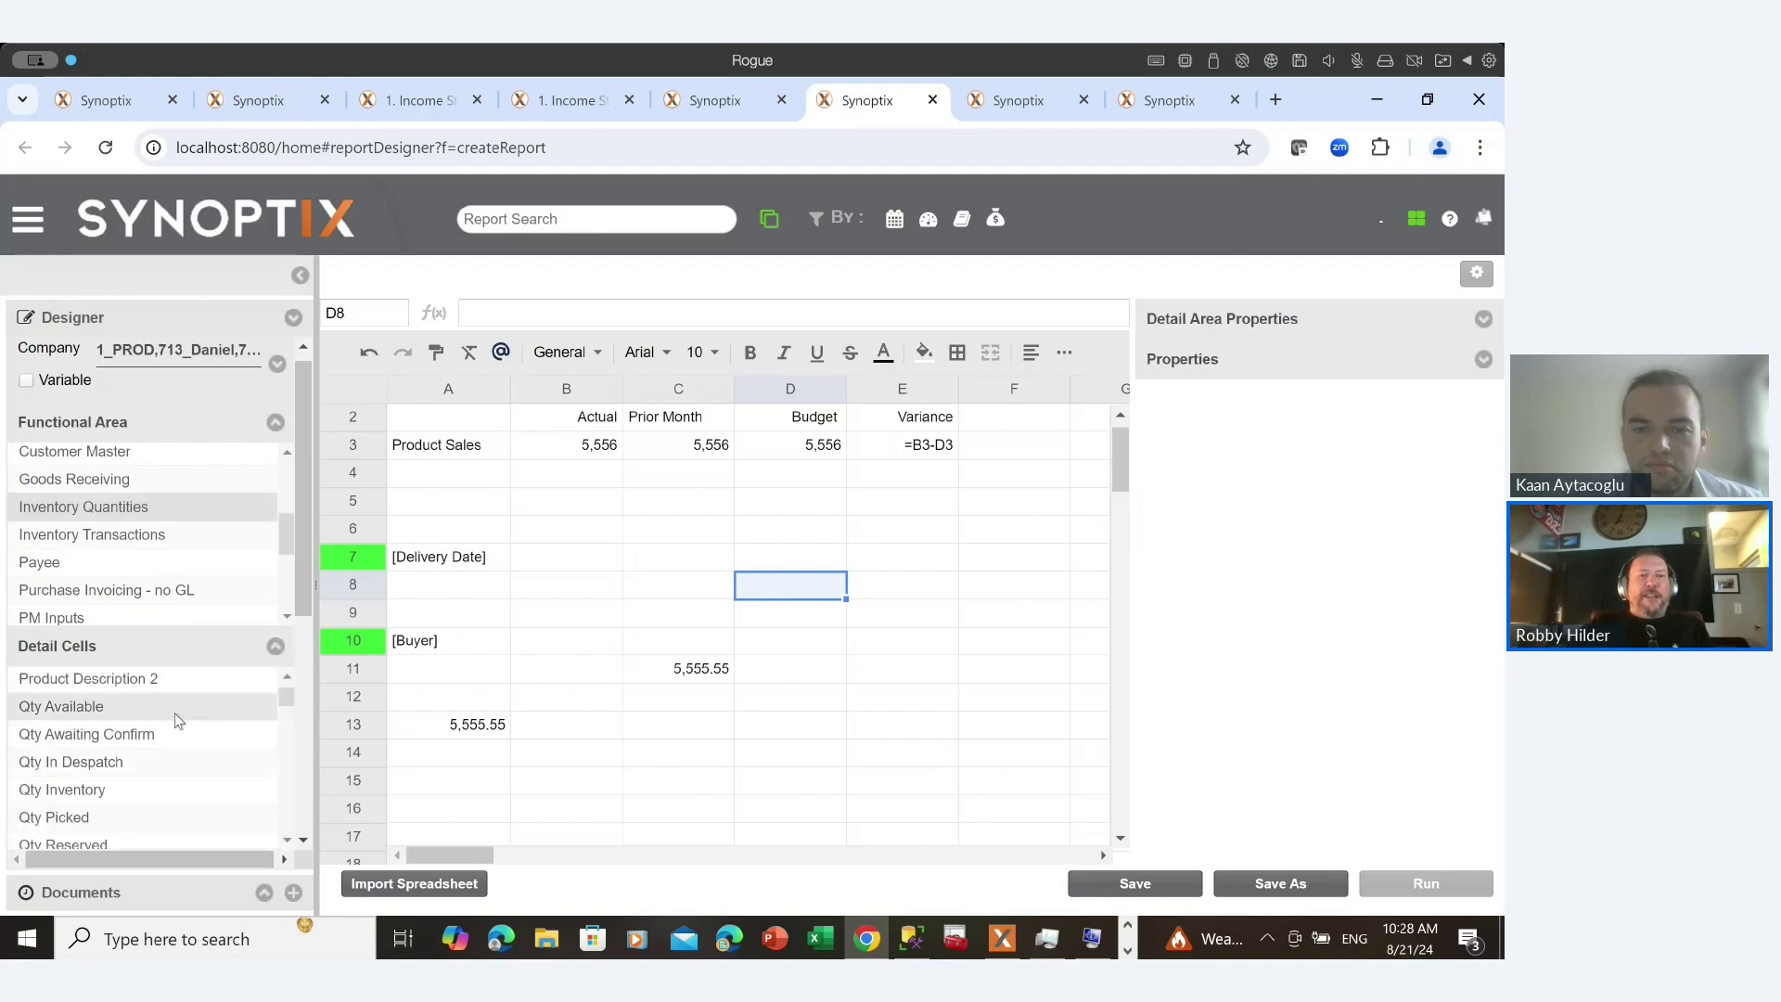
scroll(176, 718, "down", 3)
scroll(179, 720, "down", 3)
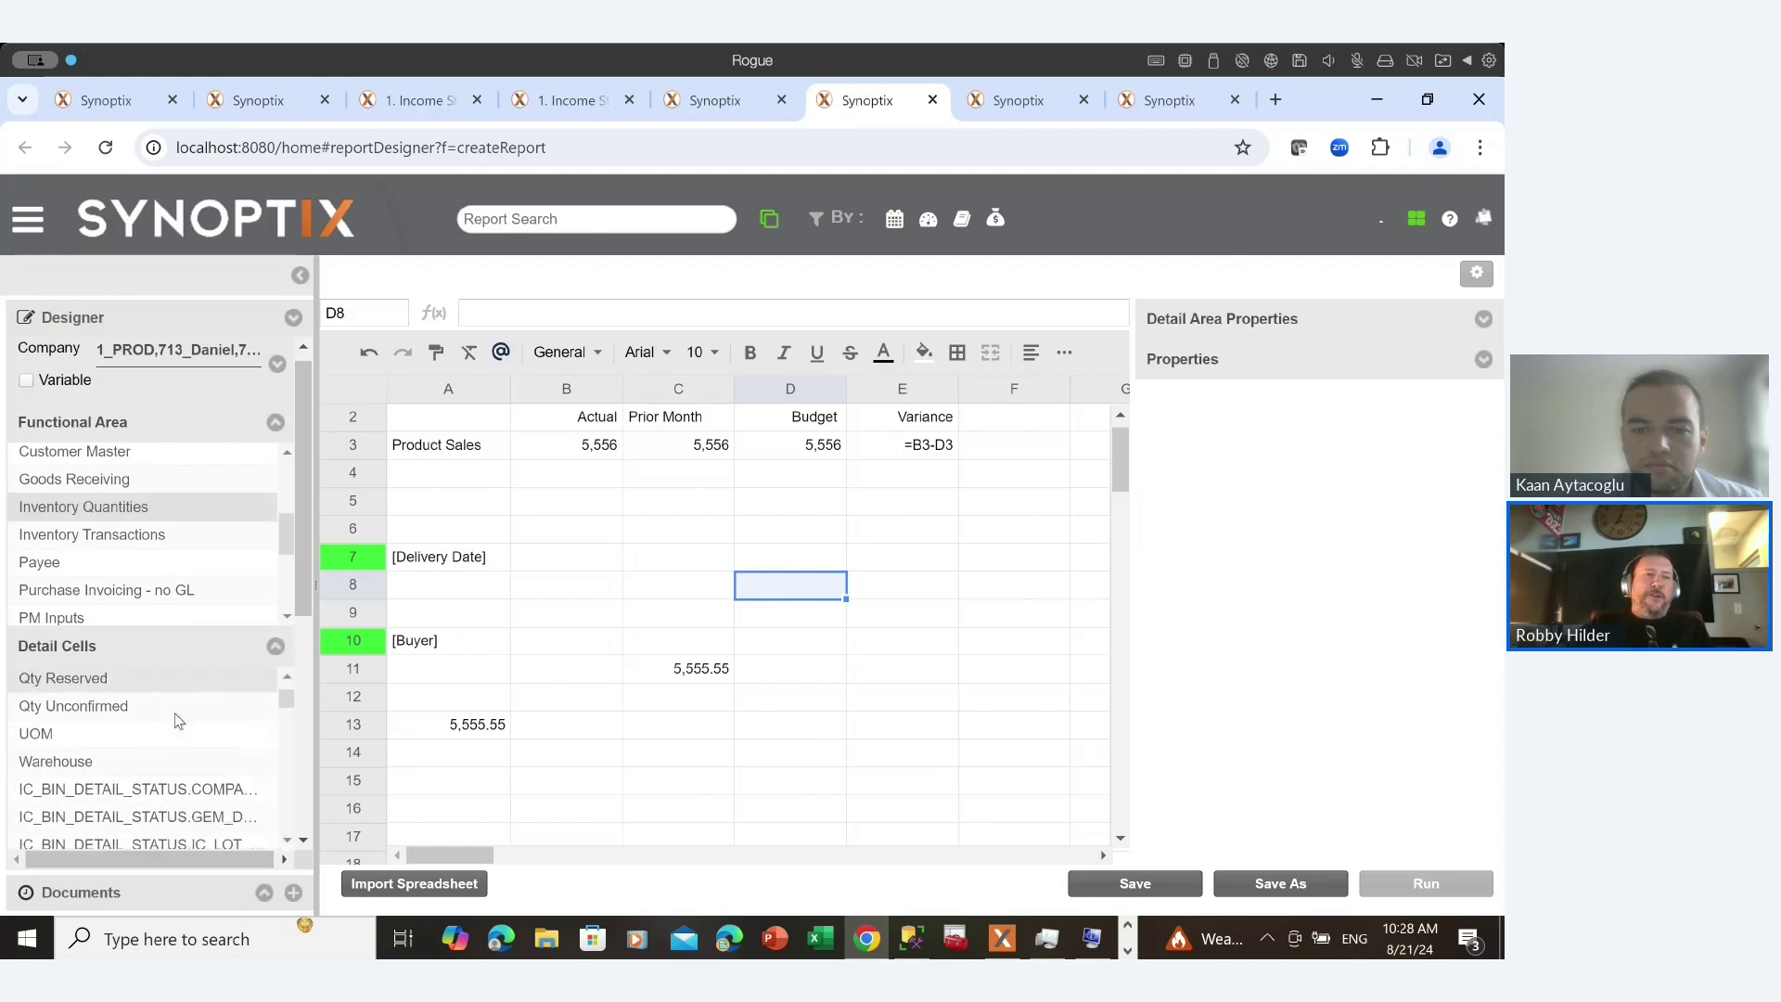
scroll(179, 720, "up", 3)
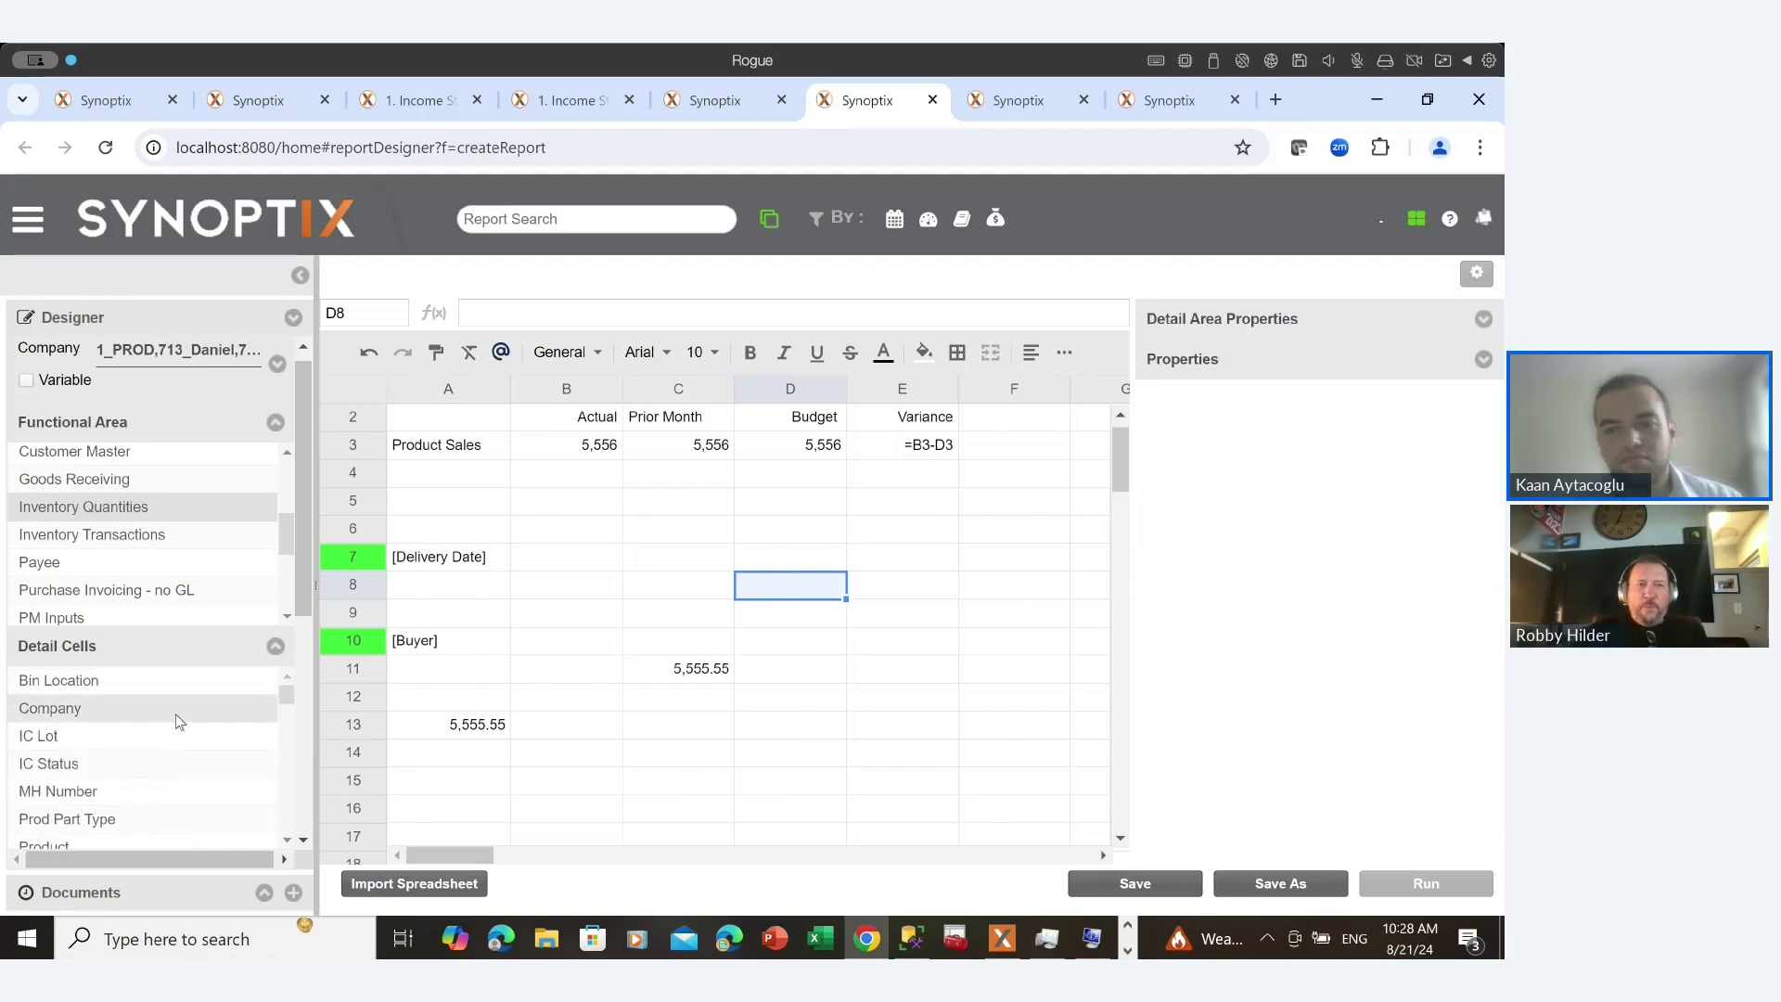
left_click(102, 99)
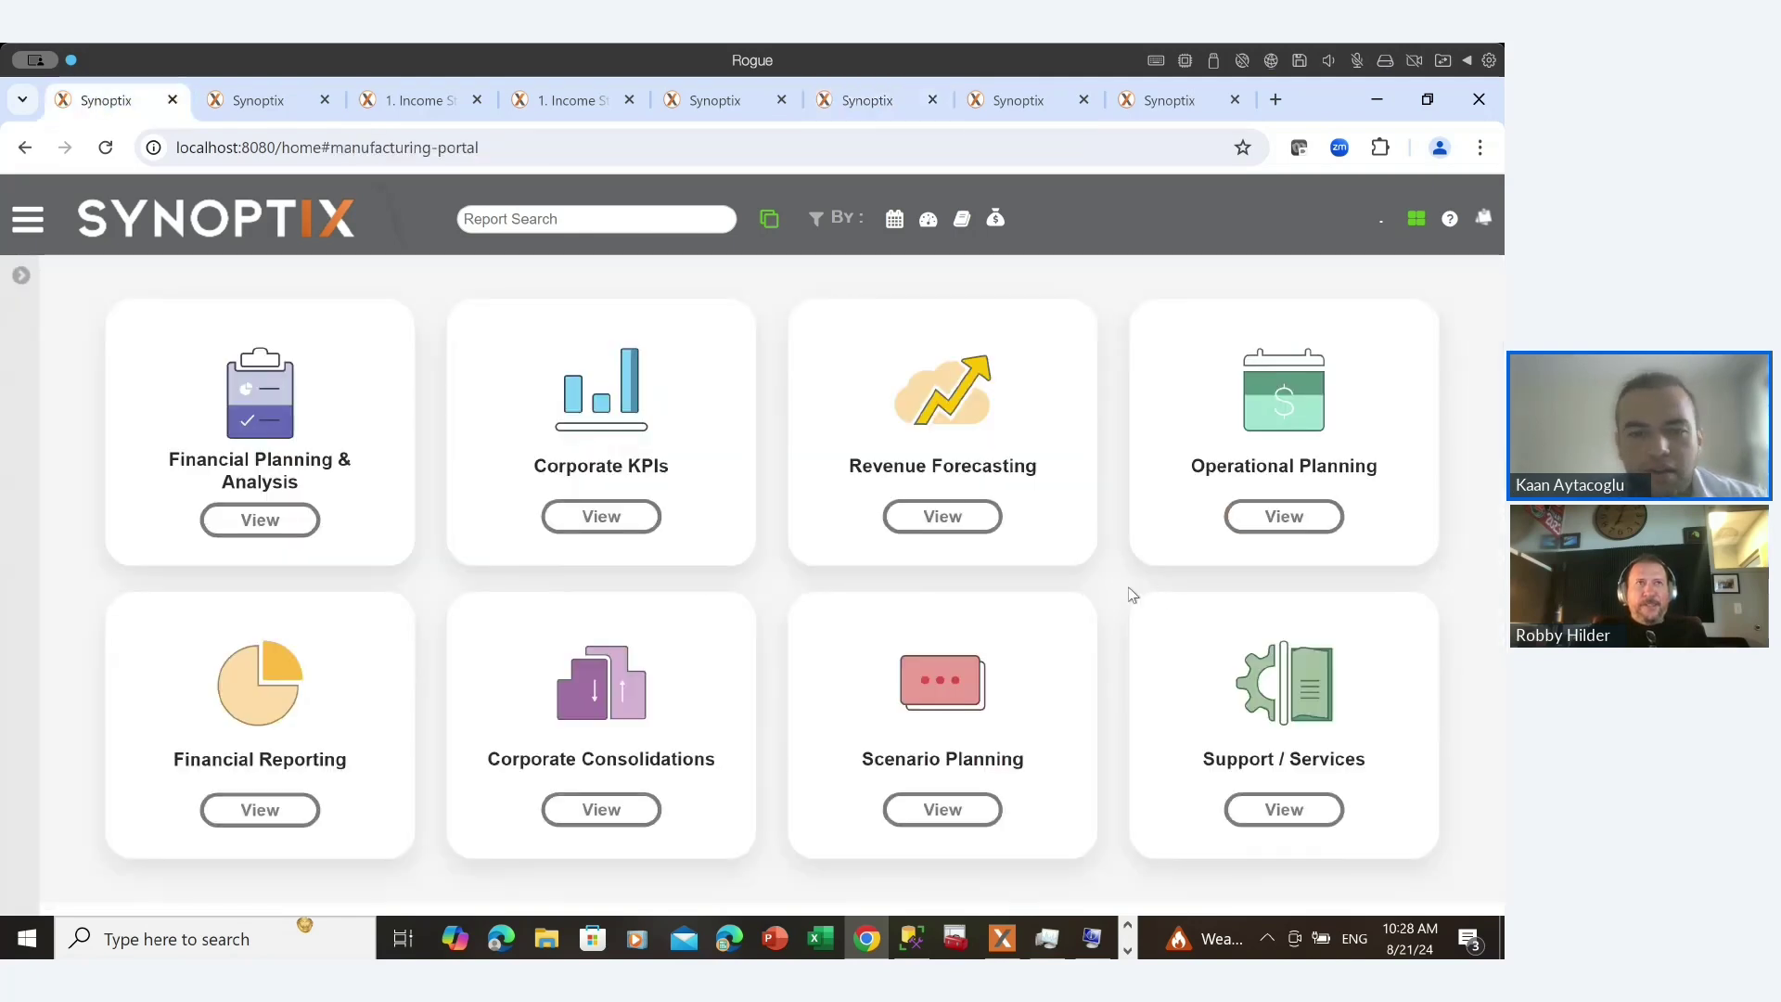